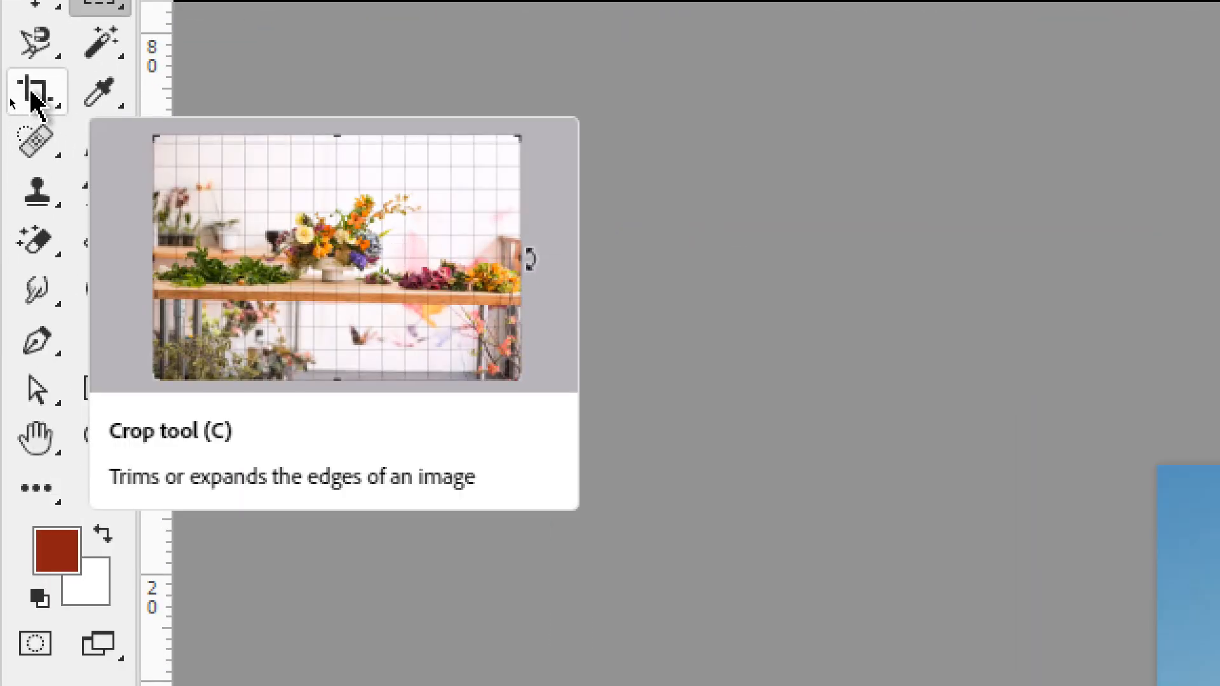
Rotate the opera house photo by about -2.1° with the Crop tool and apply the crop.
{"action": "left_click", "coordinate": [31, 94]}
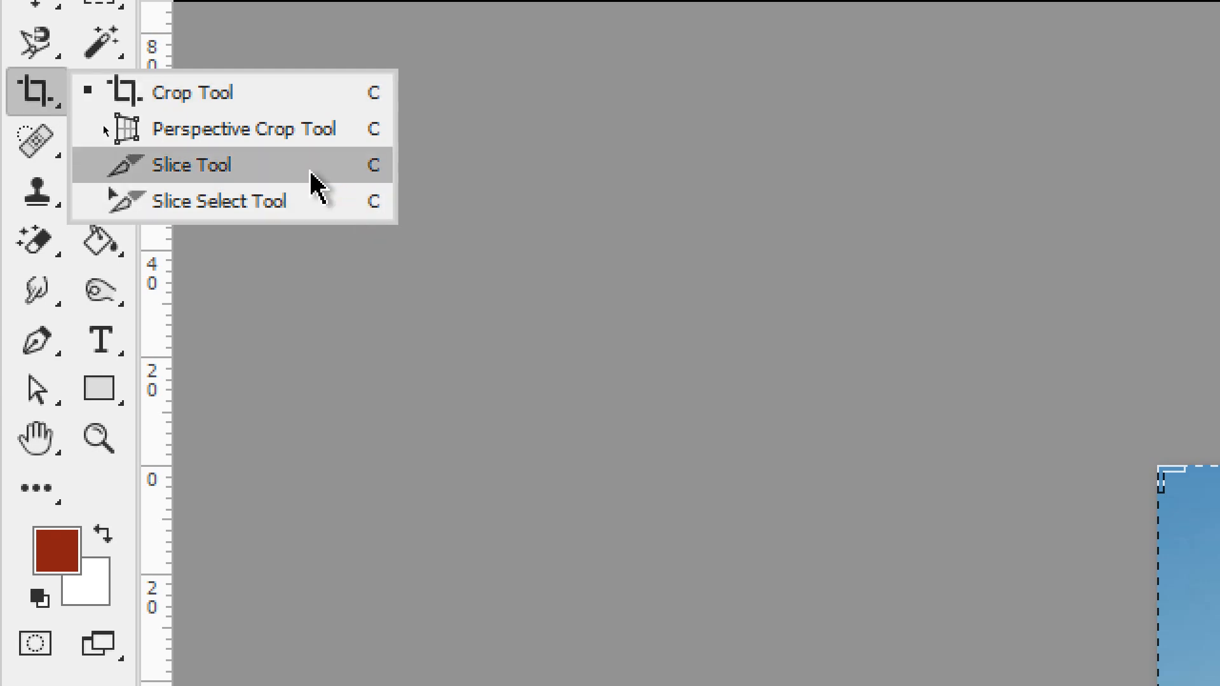
{"action": "left_click", "coordinate": [316, 102]}
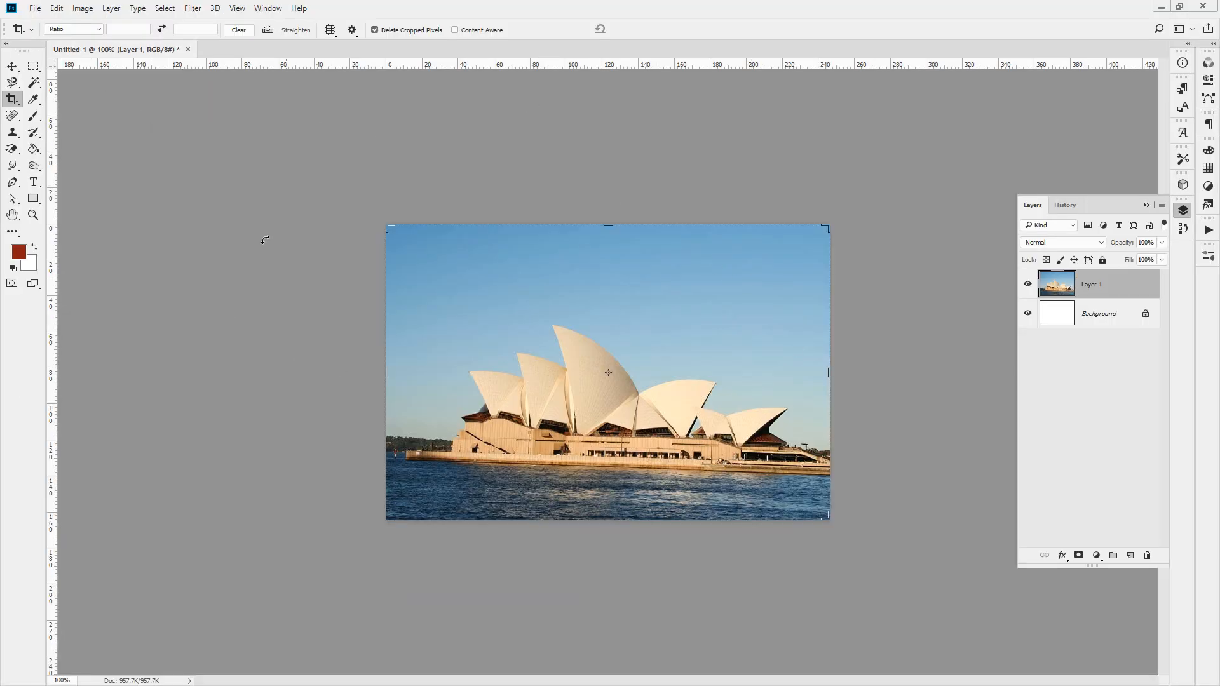
{"action": "mouse_move", "coordinate": [389, 227]}
{"action": "left_mouse_down"}
{"action": "mouse_move", "coordinate": [429, 251]}
{"action": "mouse_move", "coordinate": [478, 223]}
{"action": "left_mouse_up"}
{"action": "left_click_drag", "start_coordinate": [568, 229], "coordinate": [702, 231]}
{"action": "mouse_move", "coordinate": [502, 230]}
{"action": "left_mouse_down"}
{"action": "mouse_move", "coordinate": [463, 480]}
{"action": "mouse_move", "coordinate": [683, 507]}
{"action": "mouse_move", "coordinate": [704, 272]}
{"action": "left_mouse_up"}
{"action": "left_click_drag", "start_coordinate": [481, 229], "coordinate": [387, 225]}
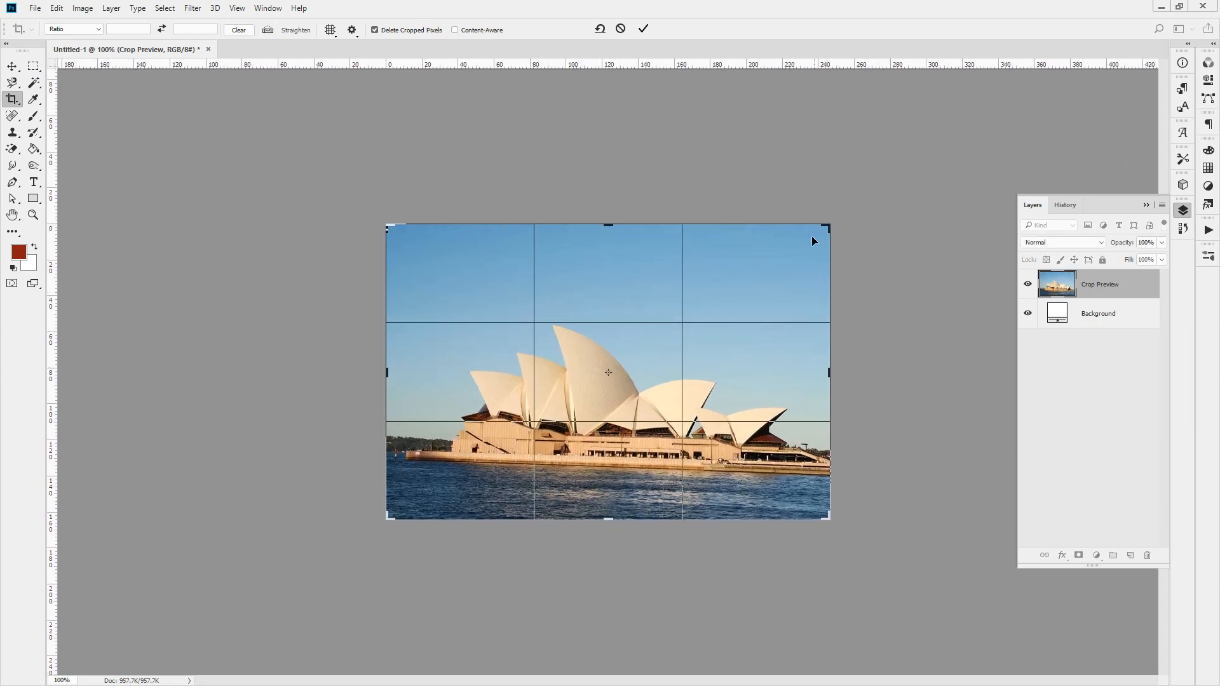
{"action": "left_click_drag", "start_coordinate": [814, 210], "coordinate": [834, 181]}
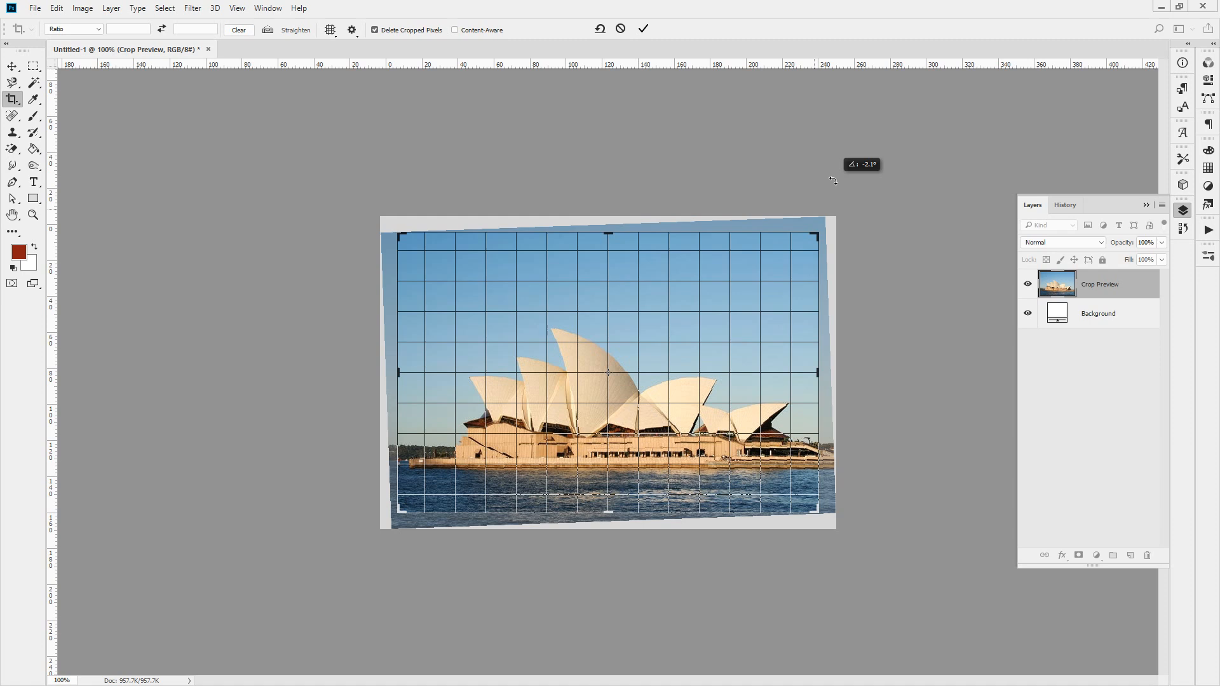
{"action": "left_click_drag", "start_coordinate": [833, 181], "coordinate": [834, 181]}
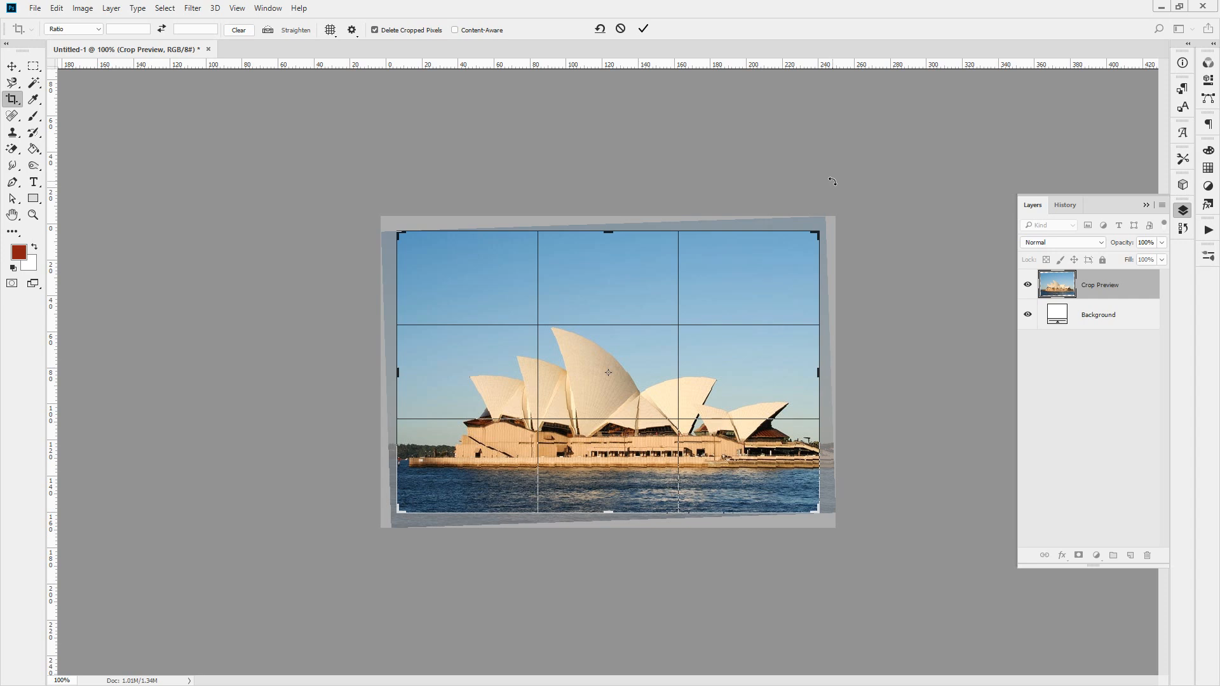
{"action": "key", "text": "Return"}
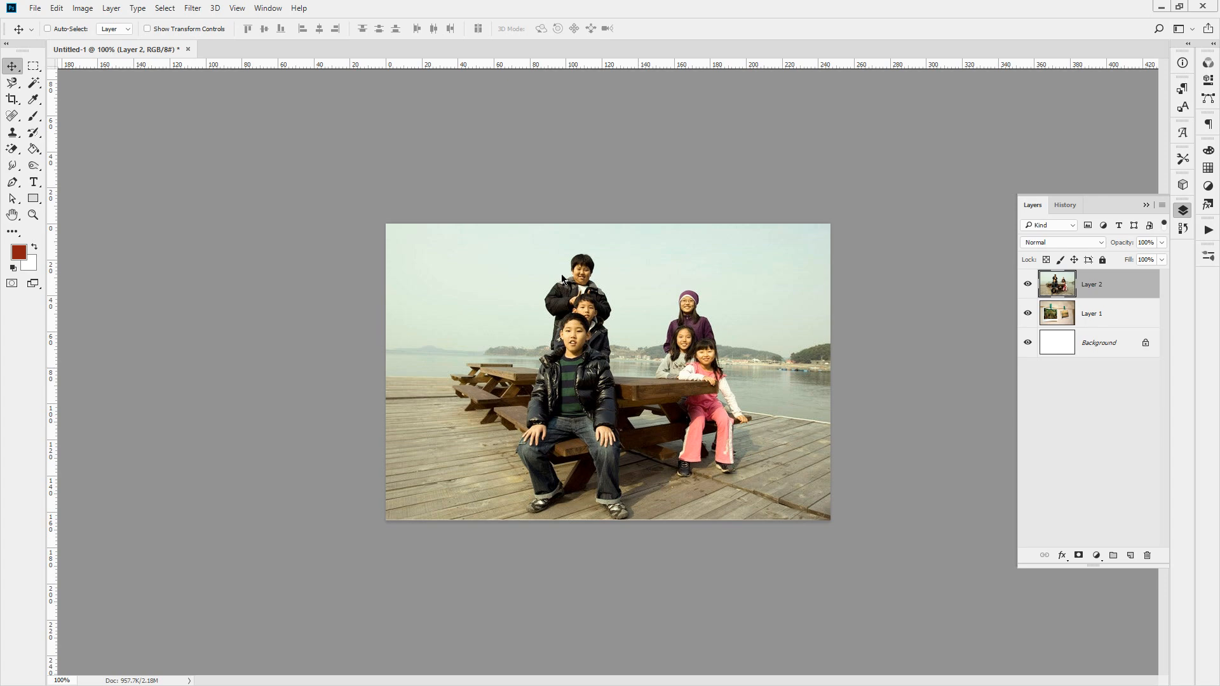
Scale the group photo on Layer 2 to about 50% width and 62% height with Free Transform.
{"action": "left_click", "coordinate": [831, 9]}
{"action": "key", "text": "ctrl+t"}
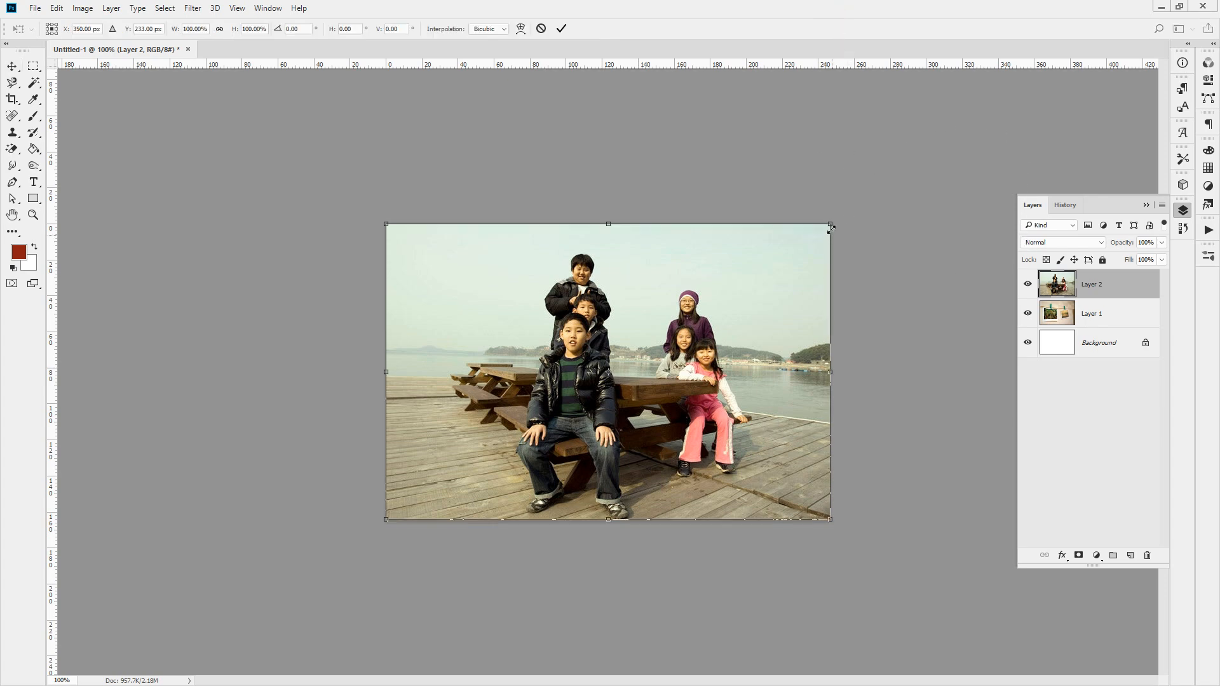
{"action": "left_click_drag", "start_coordinate": [830, 225], "coordinate": [561, 308]}
{"action": "scroll", "coordinate": [610, 356], "scroll_direction": "up", "scroll_amount": 2}
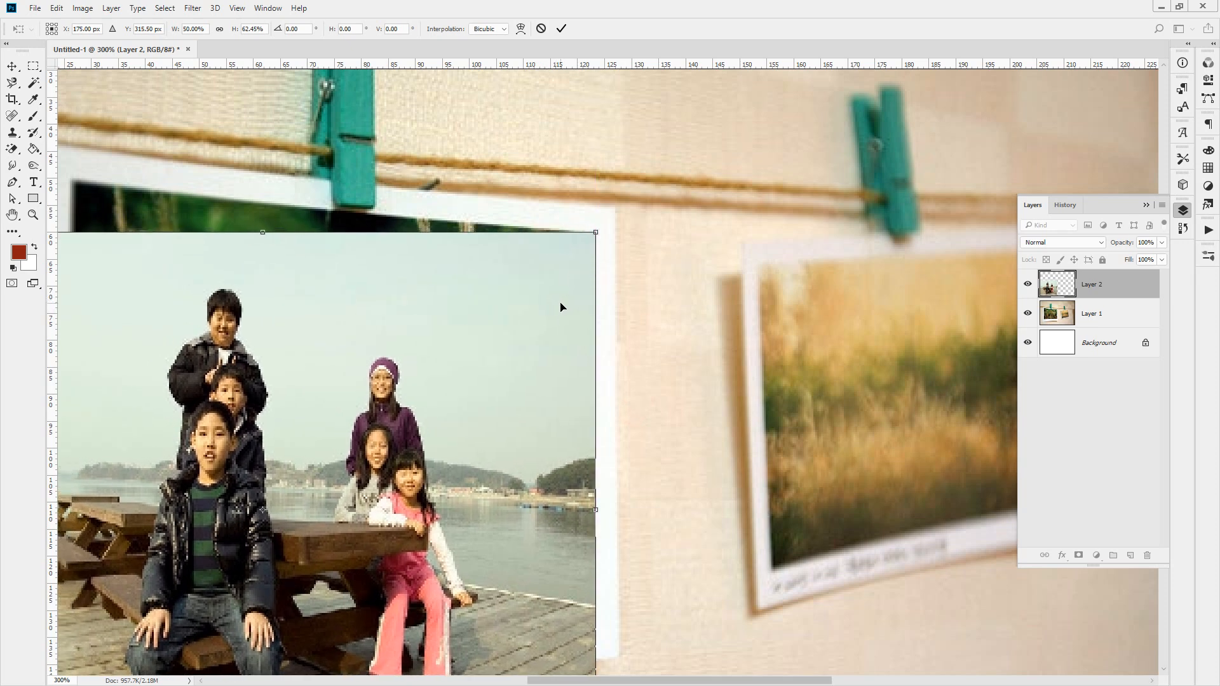
Distort the group photo's corners to fit inside the larger hanging instant-photo frame and apply the transformation.
{"action": "right_click", "coordinate": [493, 299]}
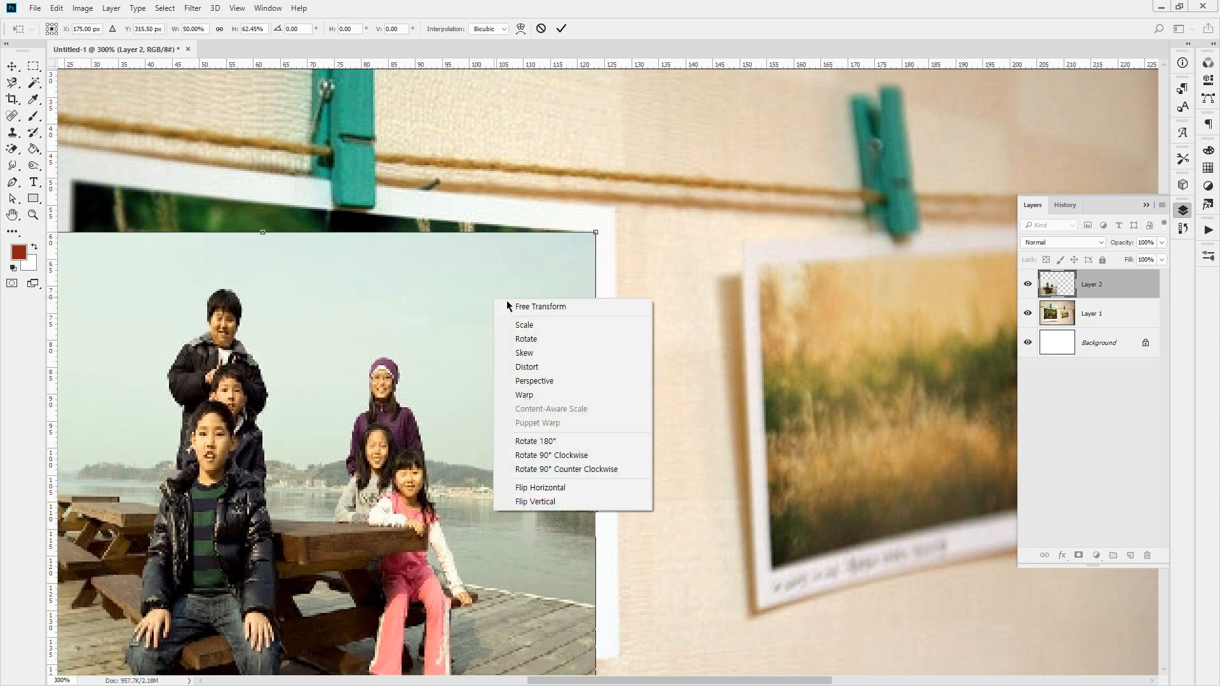
{"action": "left_click", "coordinate": [542, 366]}
{"action": "left_click_drag", "start_coordinate": [576, 633], "coordinate": [562, 417]}
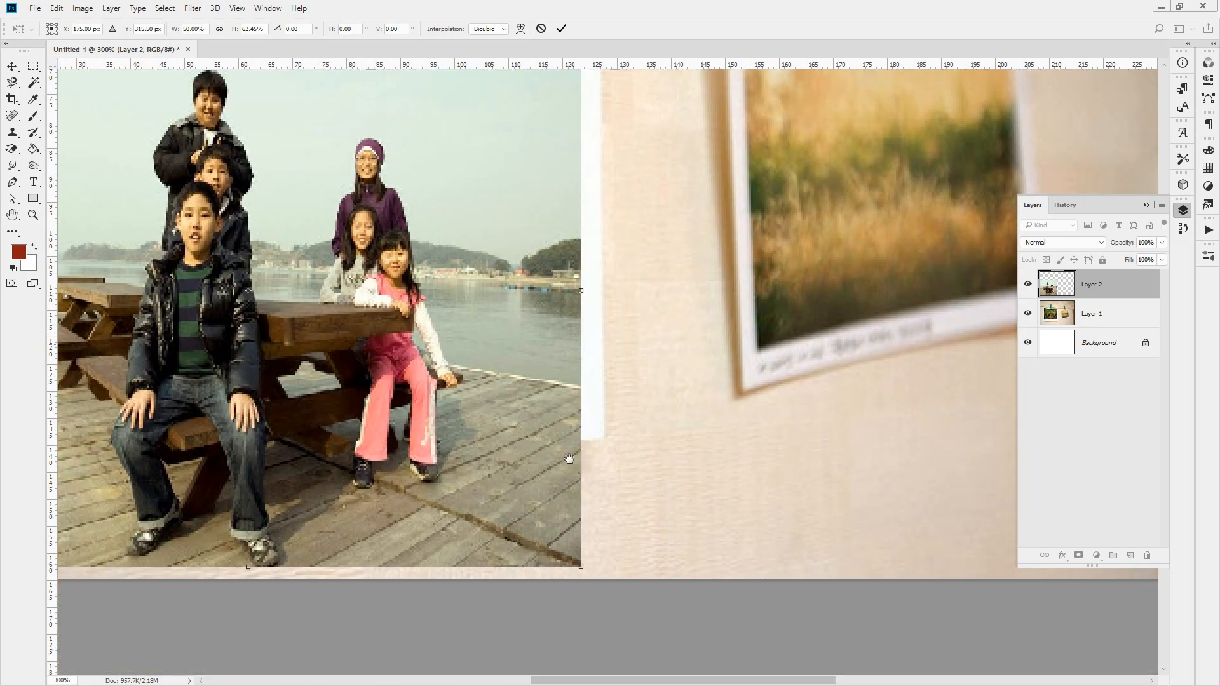
{"action": "left_click_drag", "start_coordinate": [581, 566], "coordinate": [580, 357]}
{"action": "left_click_drag", "start_coordinate": [545, 228], "coordinate": [867, 419]}
{"action": "left_click_drag", "start_coordinate": [234, 199], "coordinate": [401, 154]}
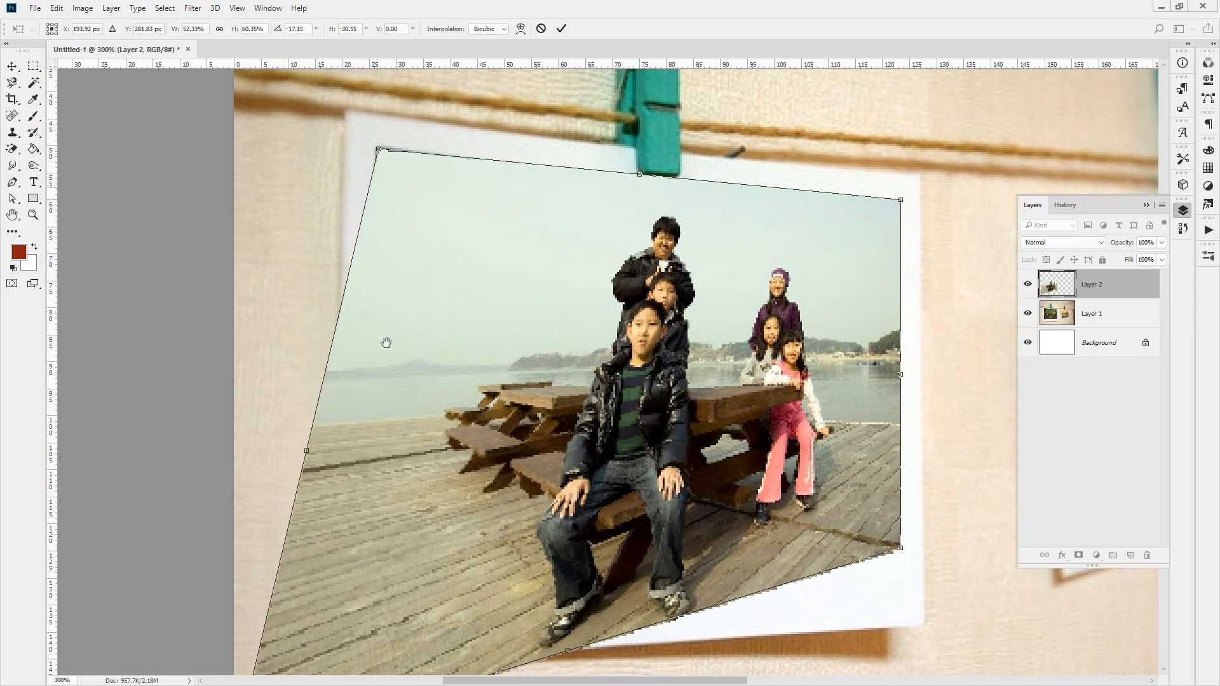
{"action": "left_click_drag", "start_coordinate": [382, 326], "coordinate": [346, 153]}
{"action": "left_click_drag", "start_coordinate": [195, 459], "coordinate": [354, 481]}
{"action": "left_click_drag", "start_coordinate": [308, 145], "coordinate": [305, 146]}
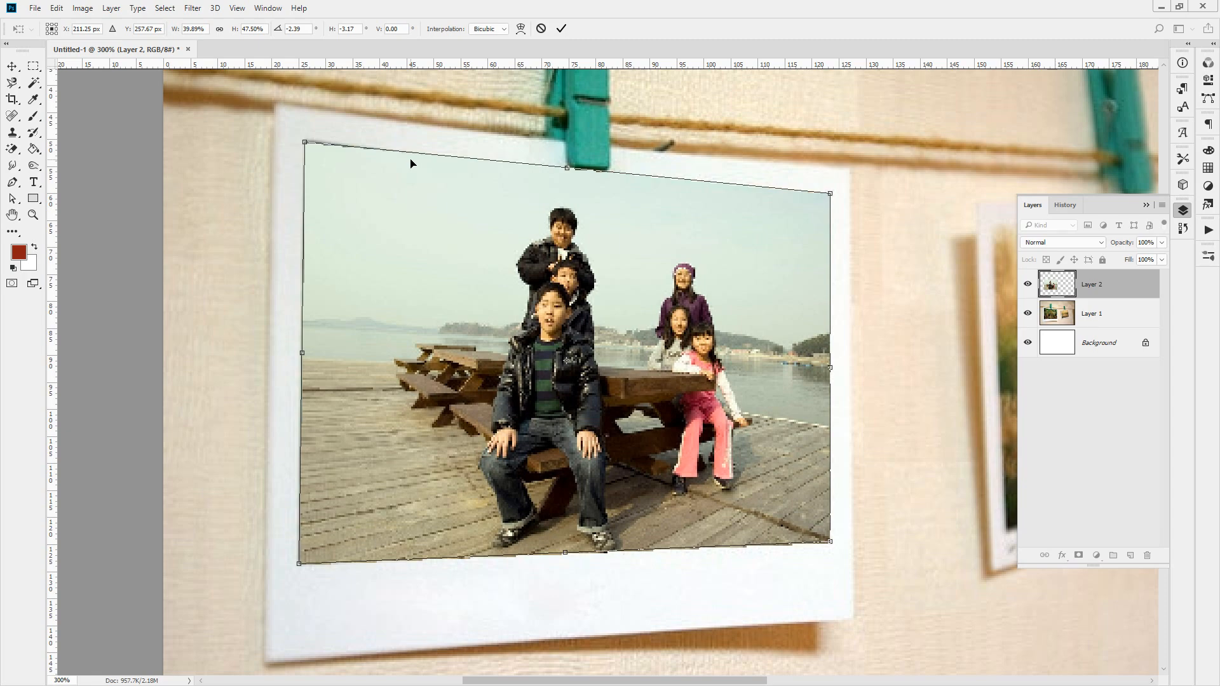
{"action": "key", "text": "Return"}
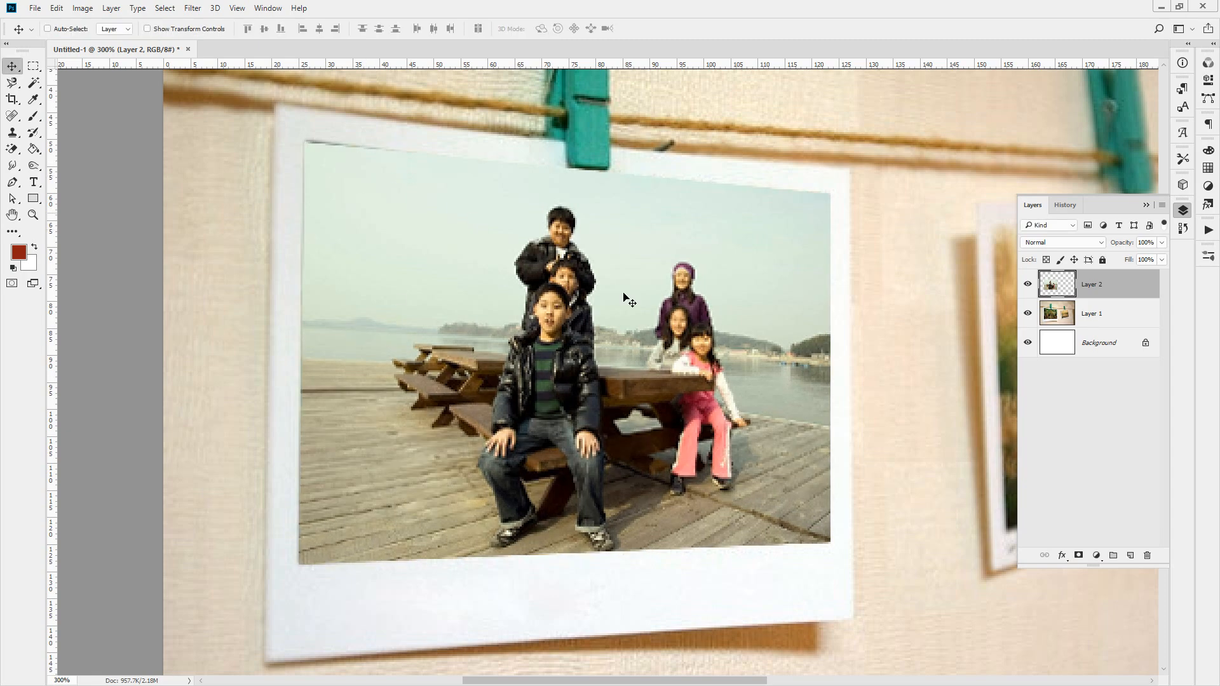
{"action": "double_click", "coordinate": [33, 215]}
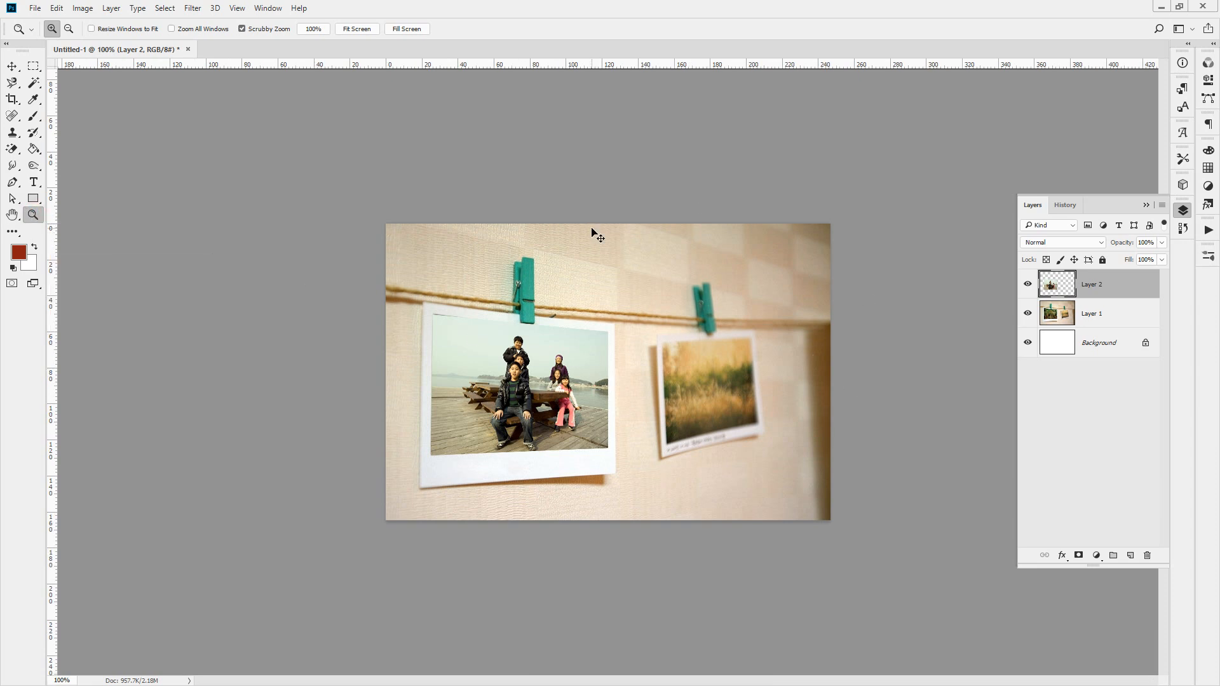
Close the current document, create a 700 x 600 pixel one and place the pasted television image slightly above its centre.
{"action": "key", "text": "ctrl+w"}
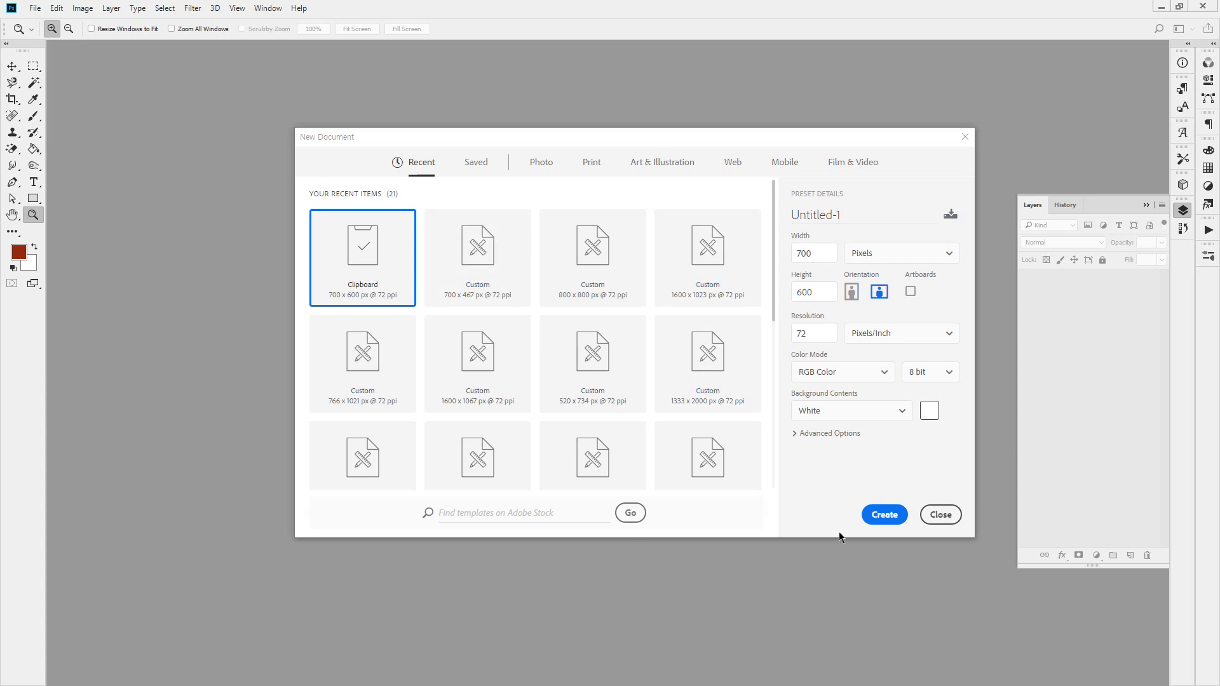
{"action": "left_click", "coordinate": [865, 514]}
{"action": "key", "text": "ctrl+v"}
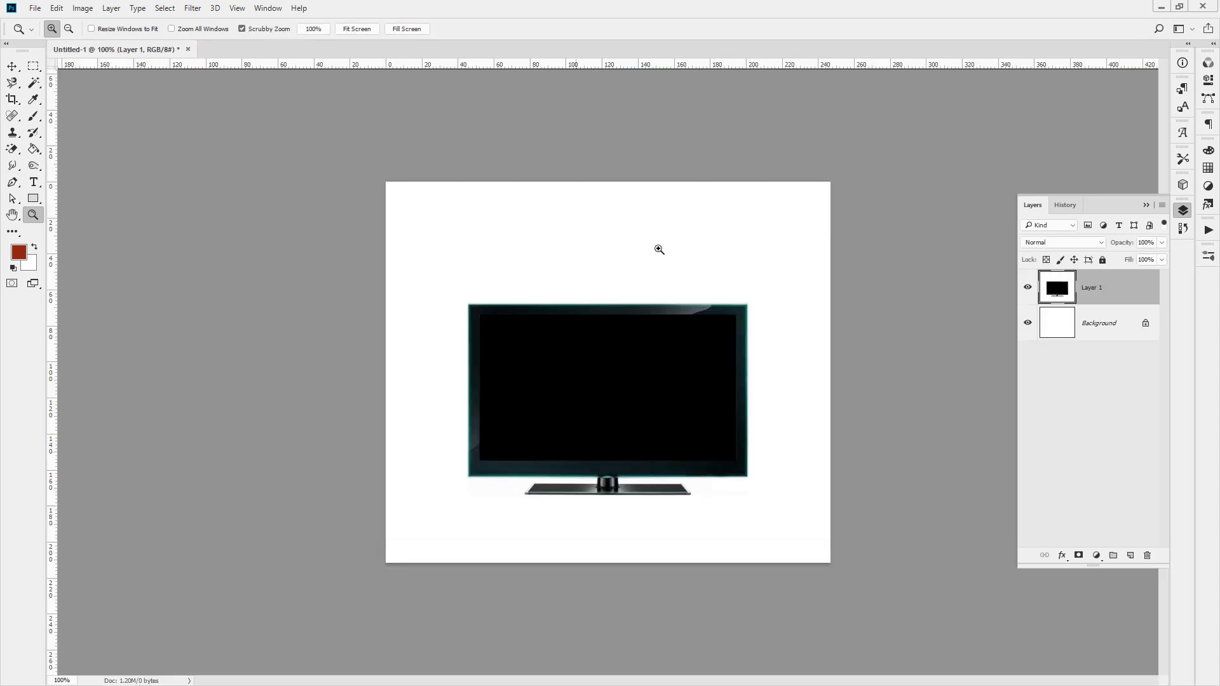
{"action": "key", "text": "v"}
{"action": "left_click_drag", "start_coordinate": [581, 428], "coordinate": [580, 369]}
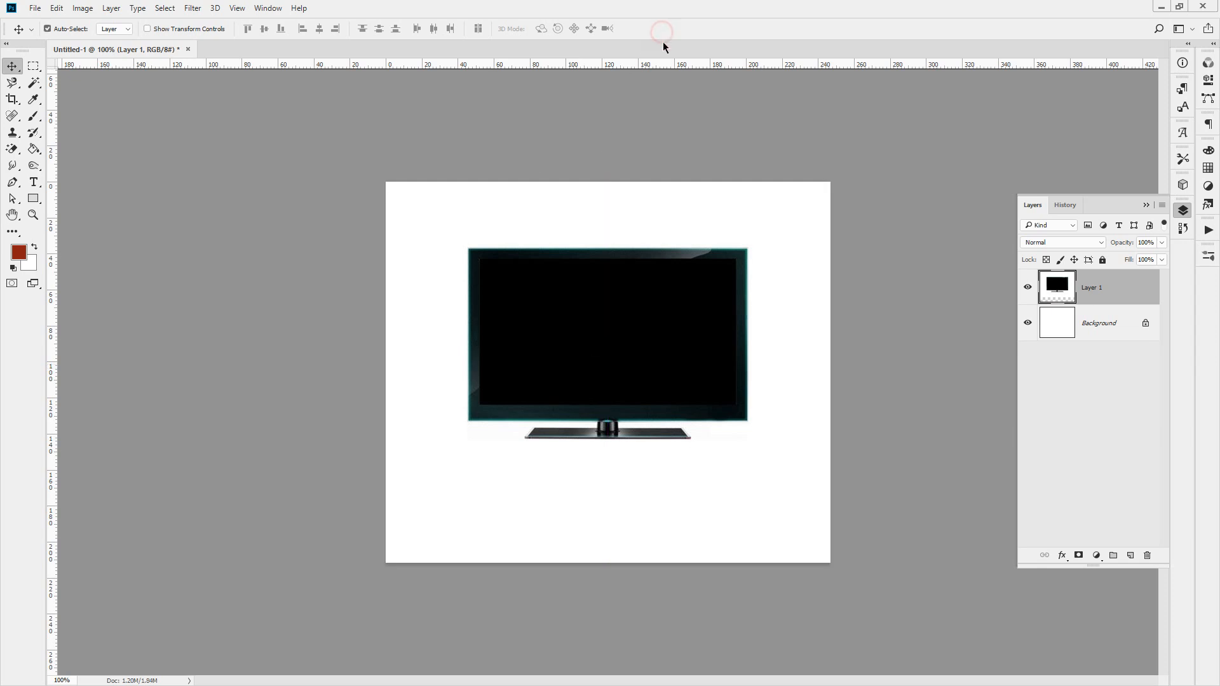
Paste the tiger photo as a new layer over the television and add a layer mask to it.
{"action": "key", "text": "ctrl+v"}
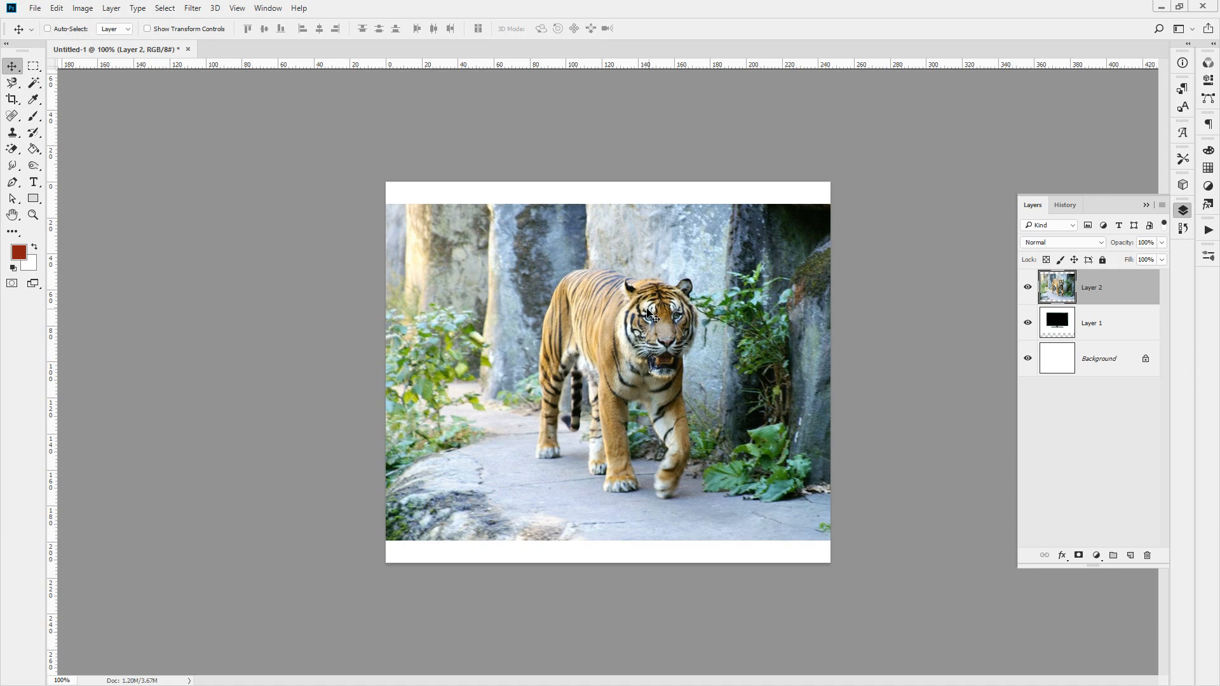
{"action": "left_click", "coordinate": [47, 28]}
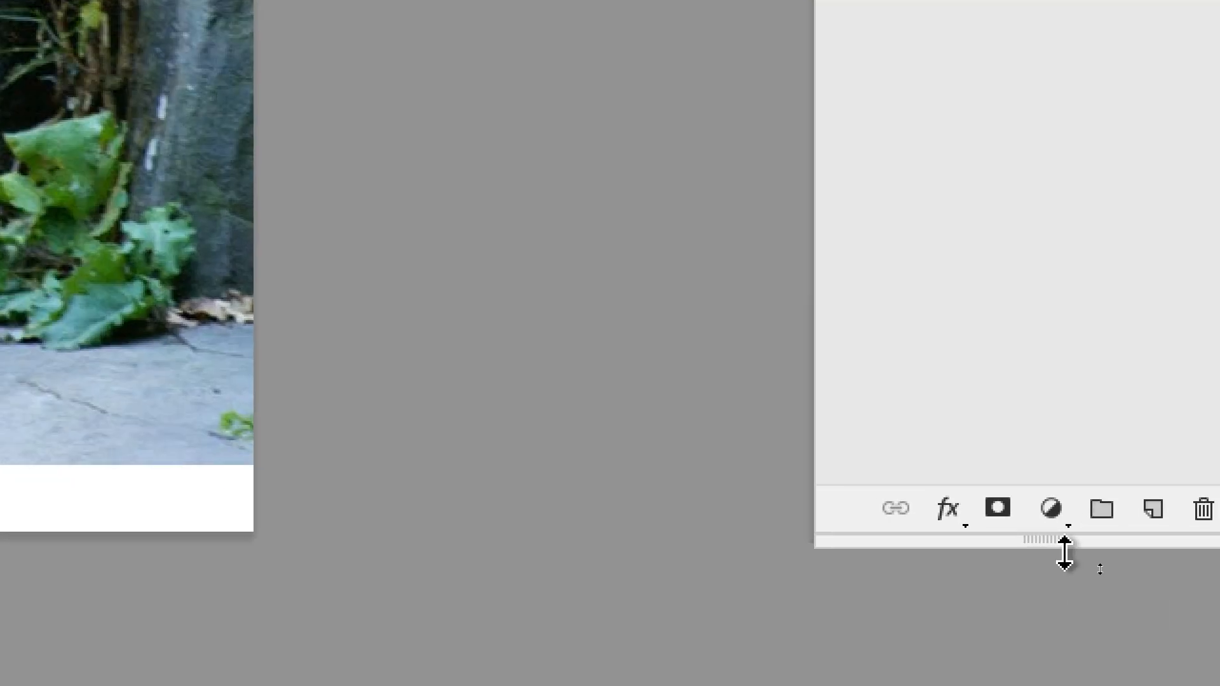
{"action": "left_click_drag", "start_coordinate": [1068, 564], "coordinate": [1042, 298]}
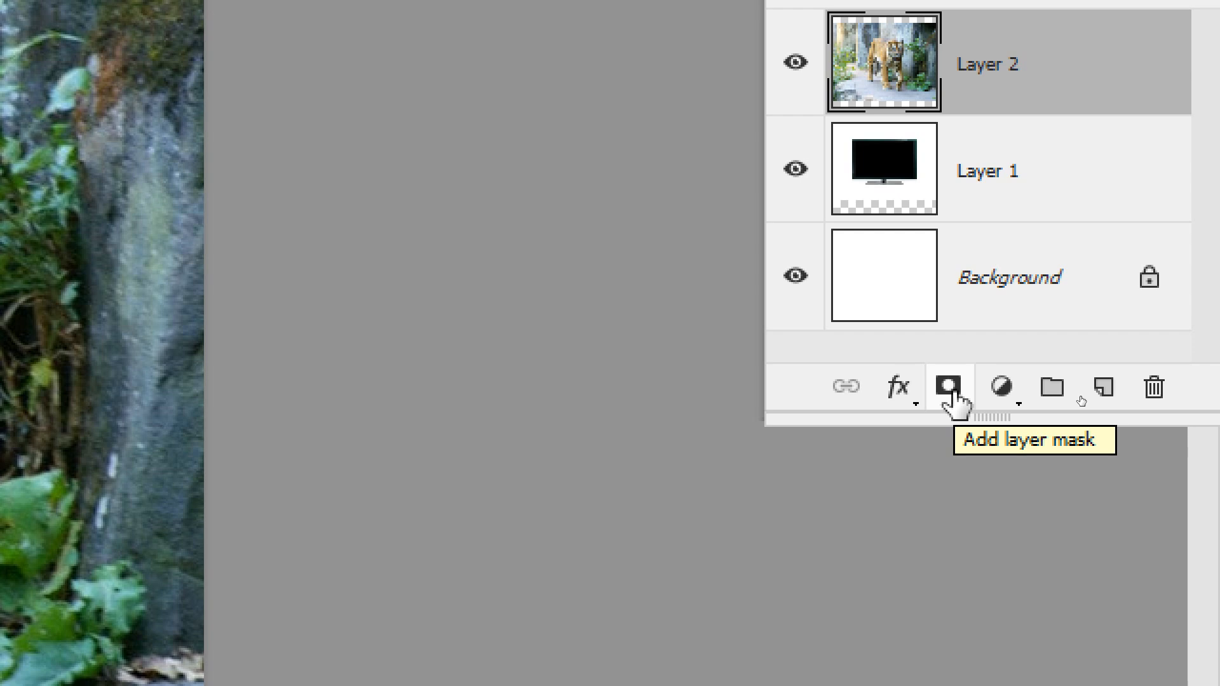
{"action": "left_click", "coordinate": [949, 387]}
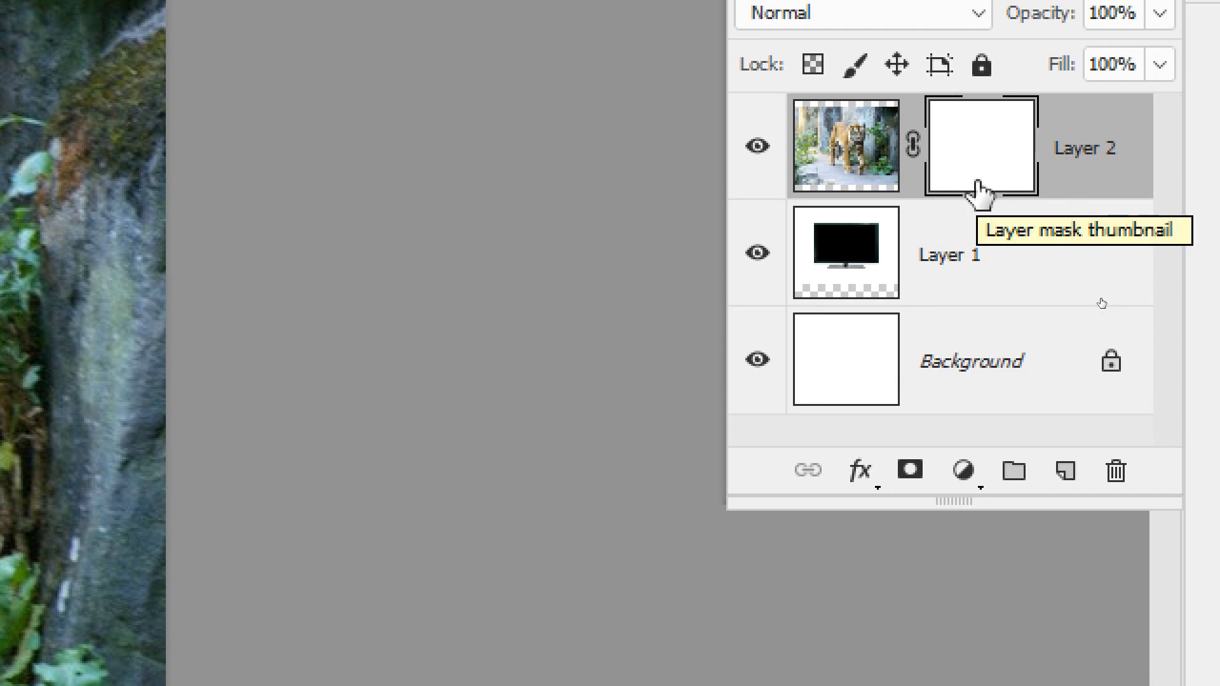
Alternate the active target of Layer 2 between the tiger image and its layer mask, leaving the mask active.
{"action": "left_click", "coordinate": [862, 181]}
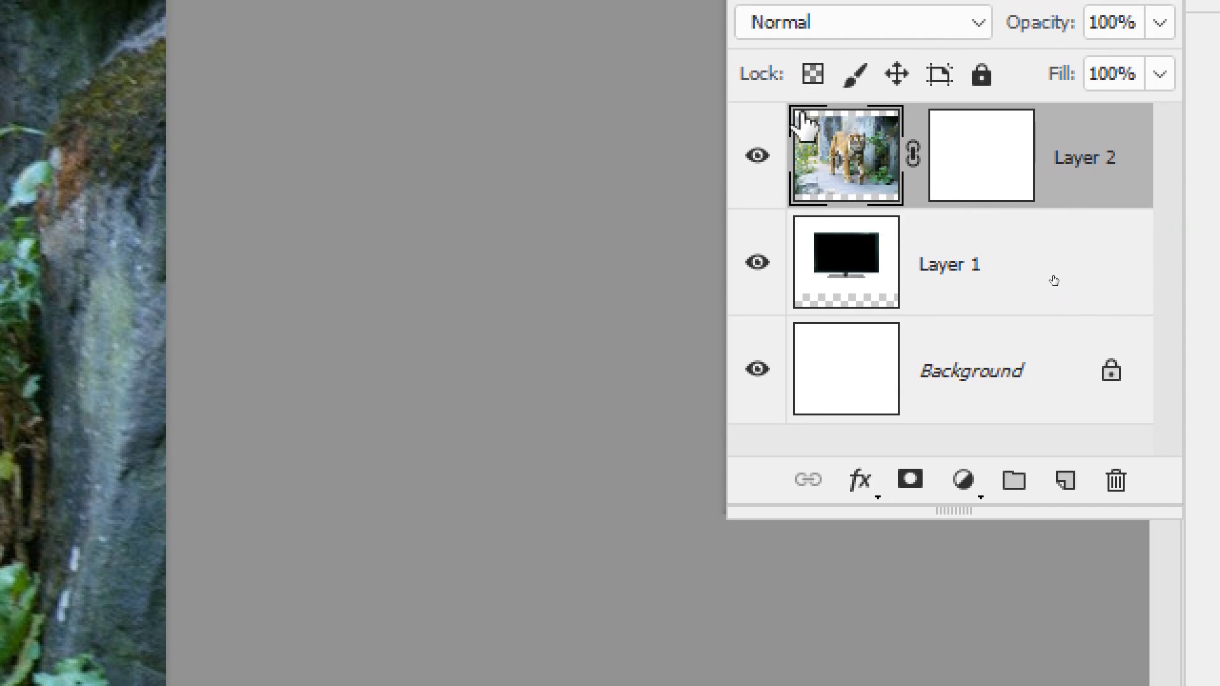
{"action": "left_click", "coordinate": [966, 141]}
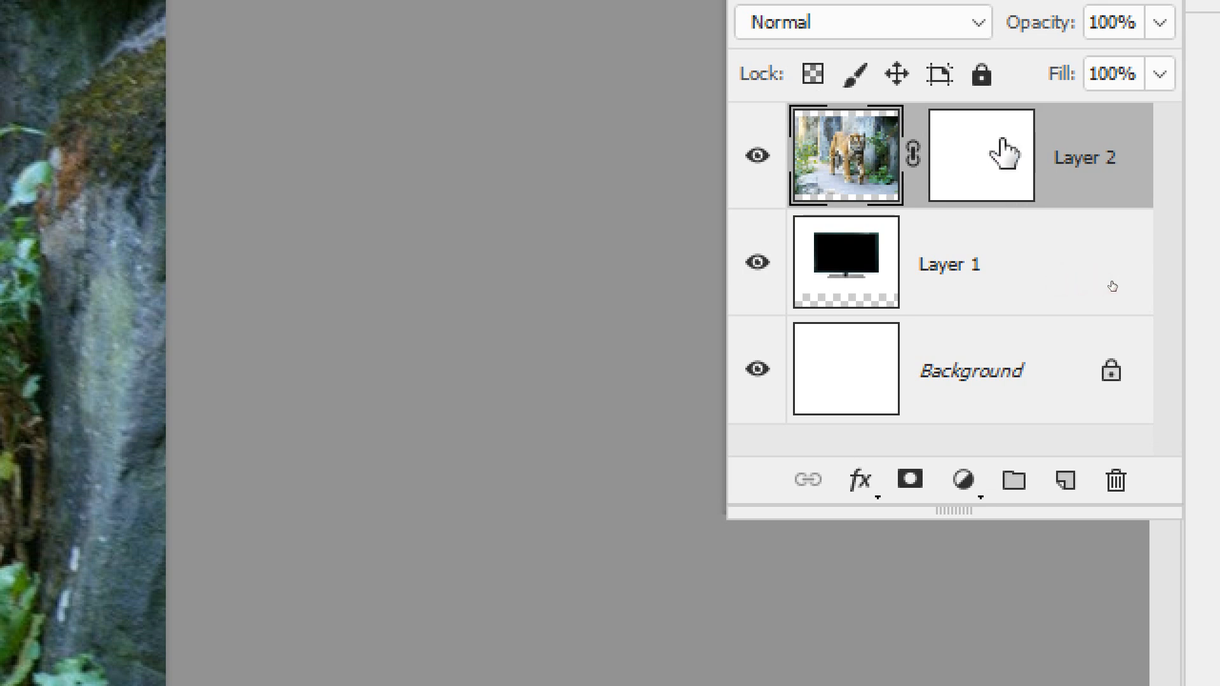
{"action": "left_click", "coordinate": [825, 155]}
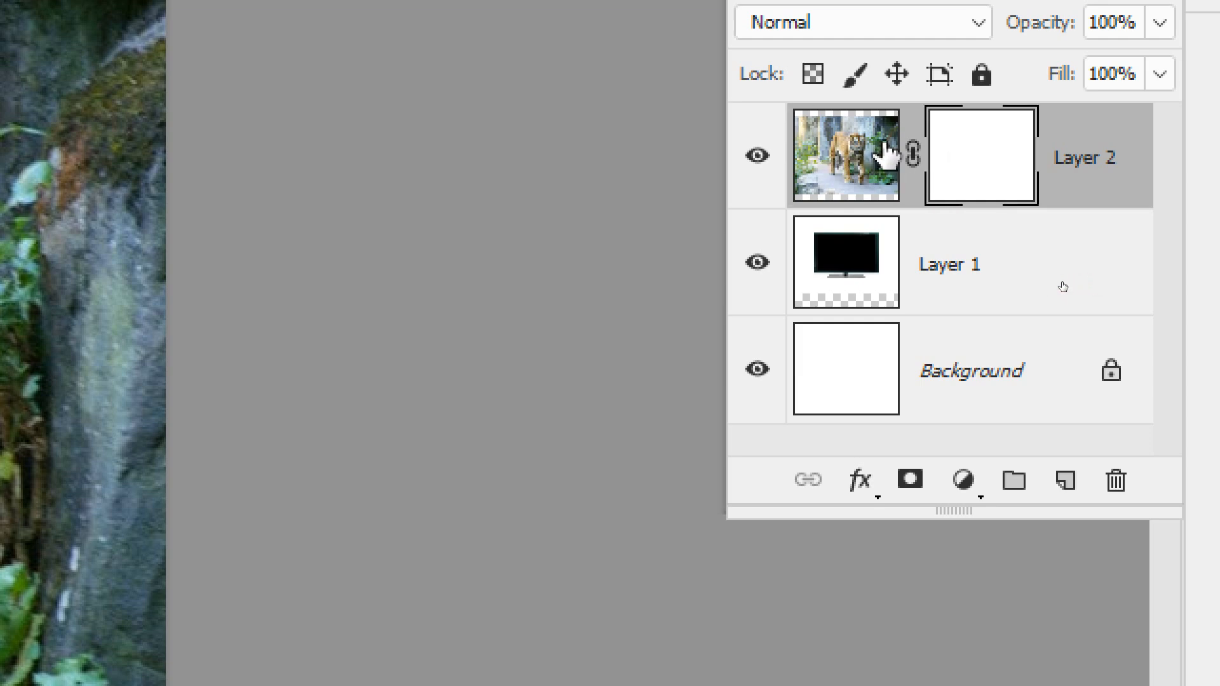
{"action": "left_click", "coordinate": [976, 152]}
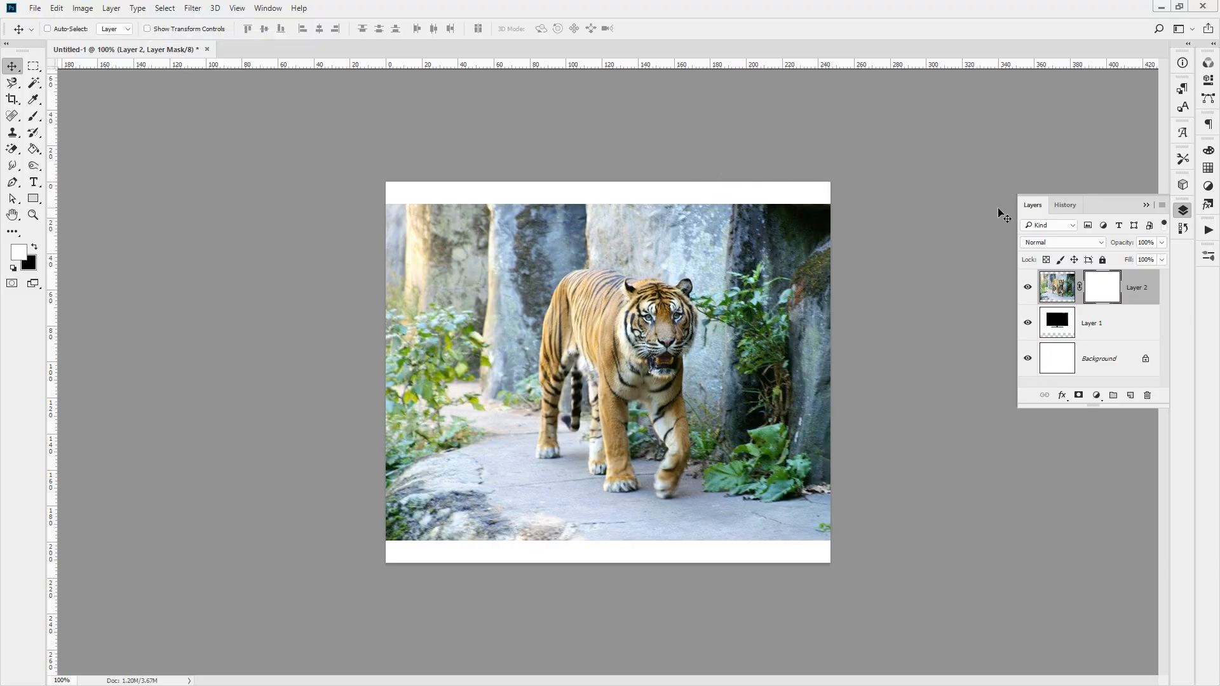
Float the Layers panel, switch Layer 2's target between image and mask, and dock the panel again beside History.
{"action": "left_click_drag", "start_coordinate": [1031, 205], "coordinate": [126, 96]}
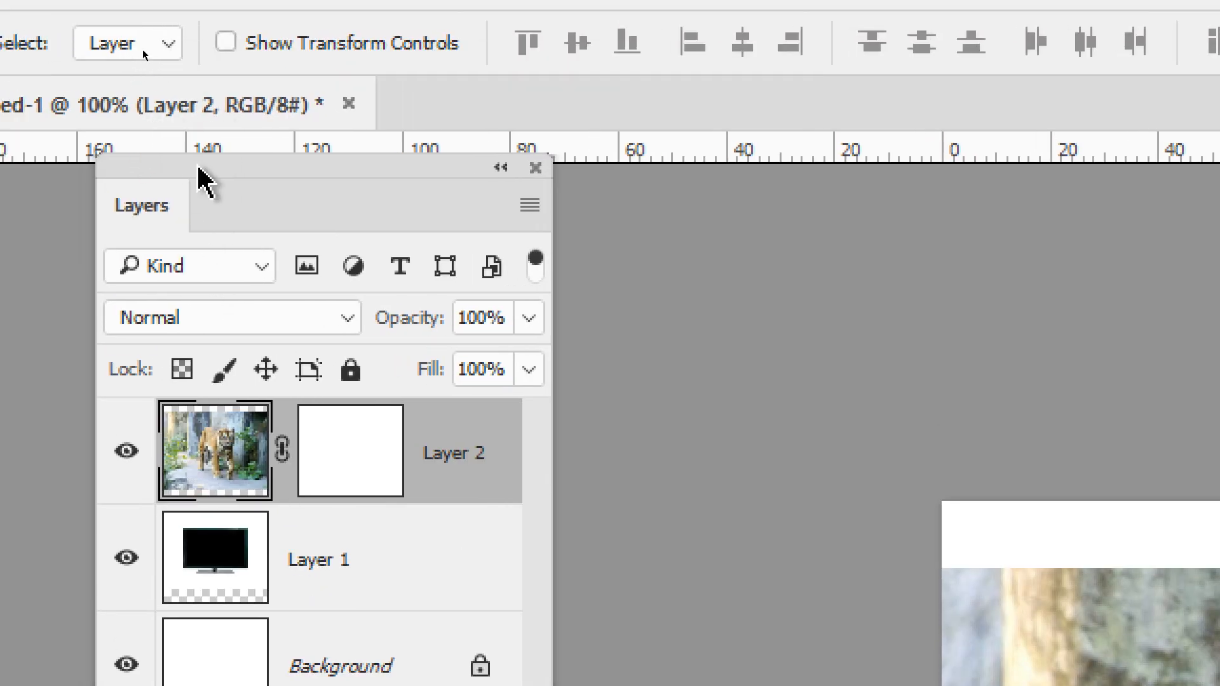
{"action": "left_click", "coordinate": [343, 438]}
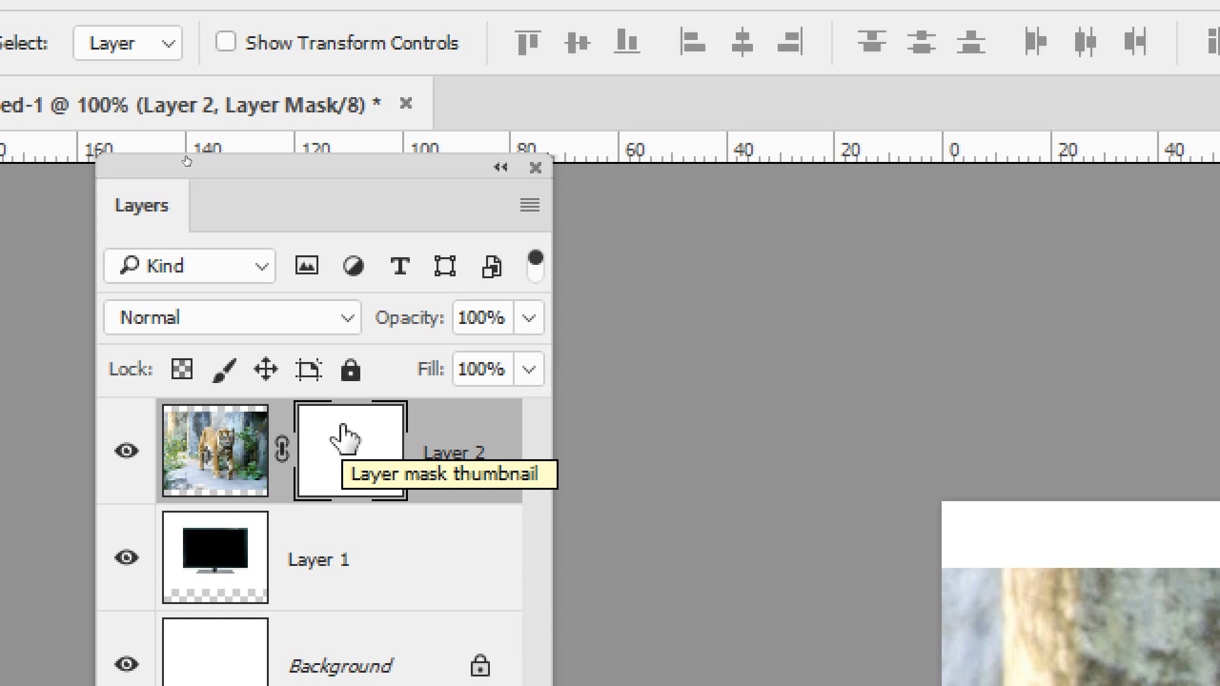
{"action": "left_click", "coordinate": [238, 480]}
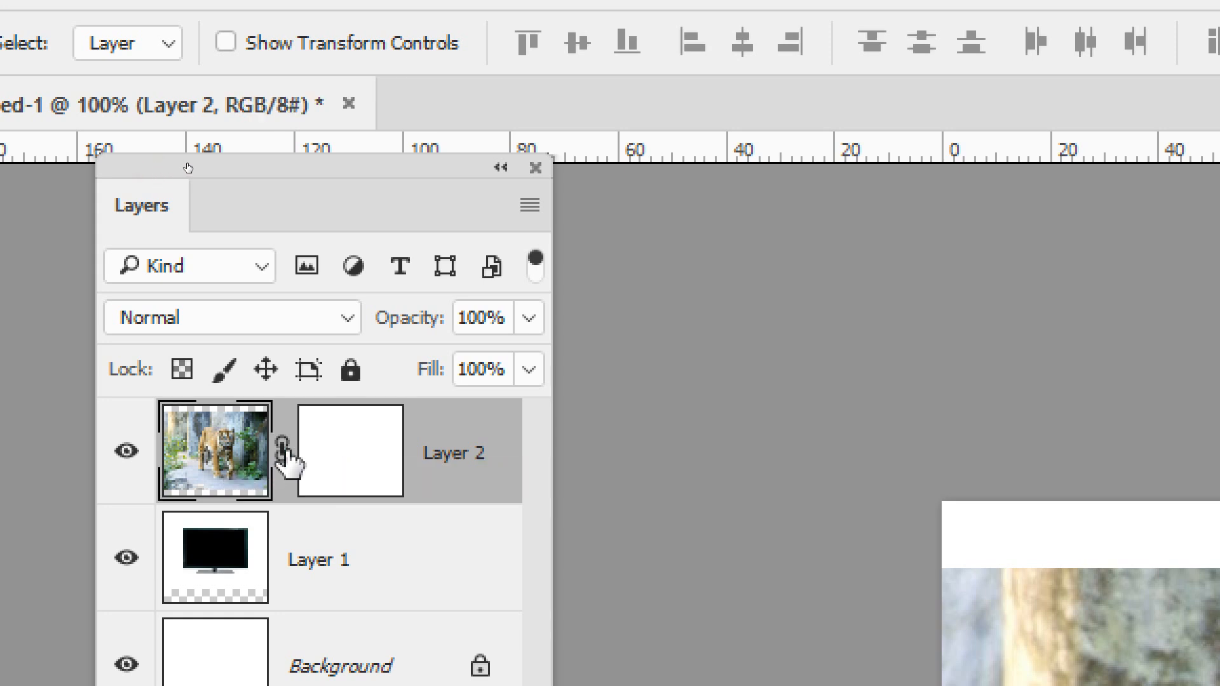
{"action": "left_click", "coordinate": [349, 456]}
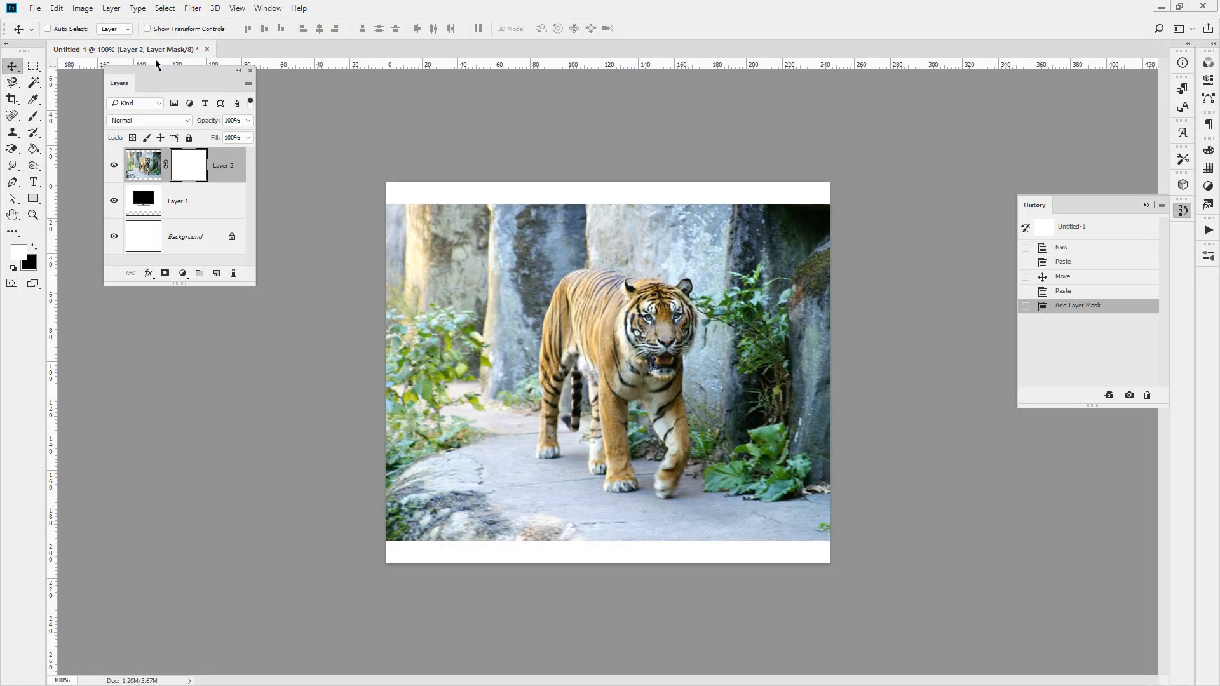
{"action": "left_click_drag", "start_coordinate": [128, 75], "coordinate": [1055, 205]}
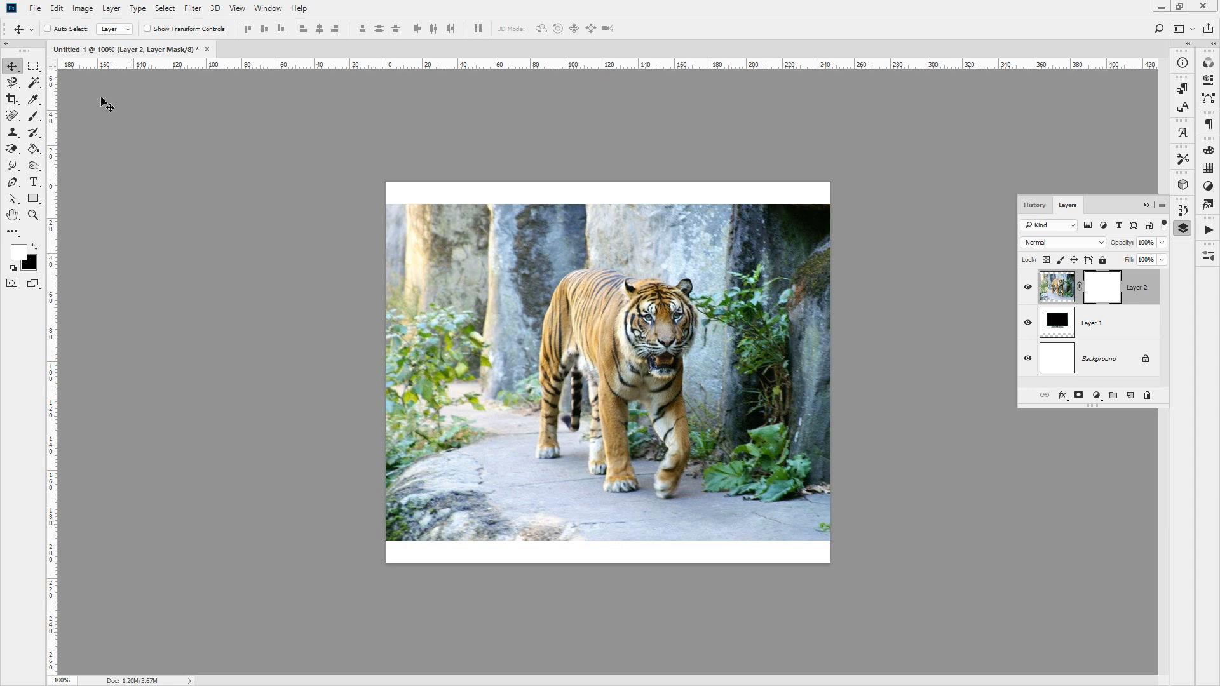
Brush black over Layer 2's mask to hide parts of the tiger photo, and paint the mask back with white.
{"action": "left_click", "coordinate": [34, 118]}
{"action": "left_click", "coordinate": [35, 247]}
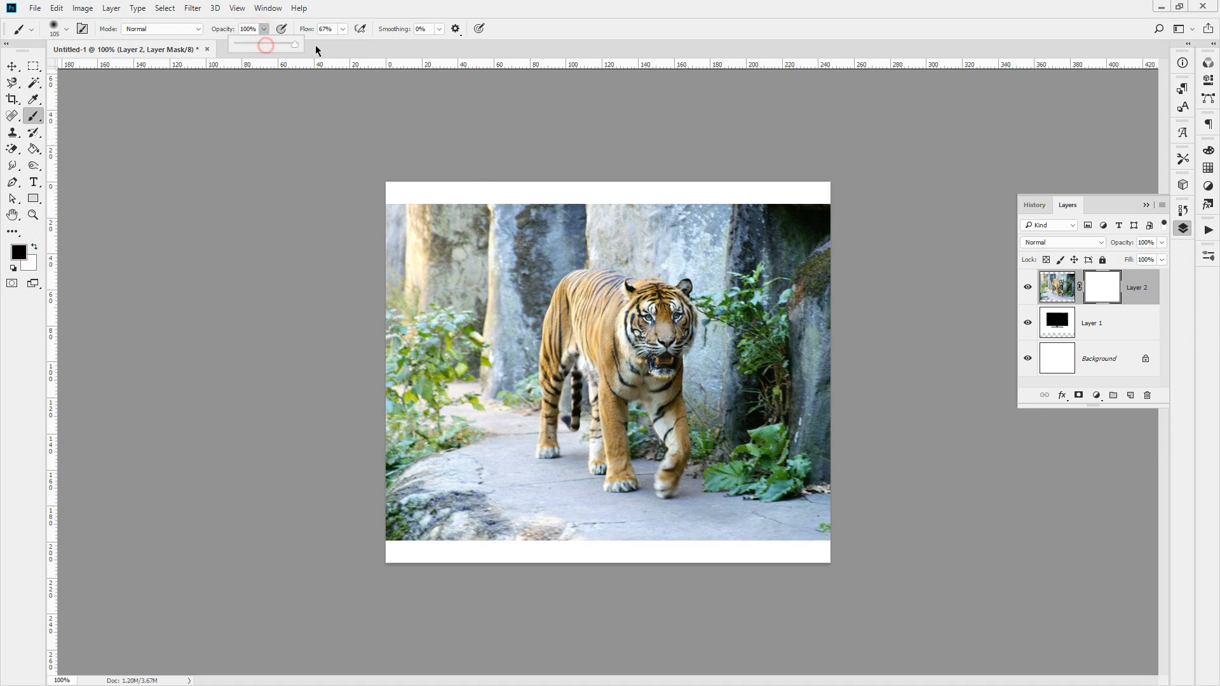
{"action": "left_click", "coordinate": [426, 169]}
{"action": "mouse_move", "coordinate": [427, 206]}
{"action": "left_mouse_down"}
{"action": "mouse_move", "coordinate": [432, 522]}
{"action": "mouse_move", "coordinate": [478, 287]}
{"action": "mouse_move", "coordinate": [527, 190]}
{"action": "mouse_move", "coordinate": [590, 616]}
{"action": "mouse_move", "coordinate": [642, 210]}
{"action": "mouse_move", "coordinate": [677, 567]}
{"action": "mouse_move", "coordinate": [734, 234]}
{"action": "mouse_move", "coordinate": [828, 593]}
{"action": "left_mouse_up"}
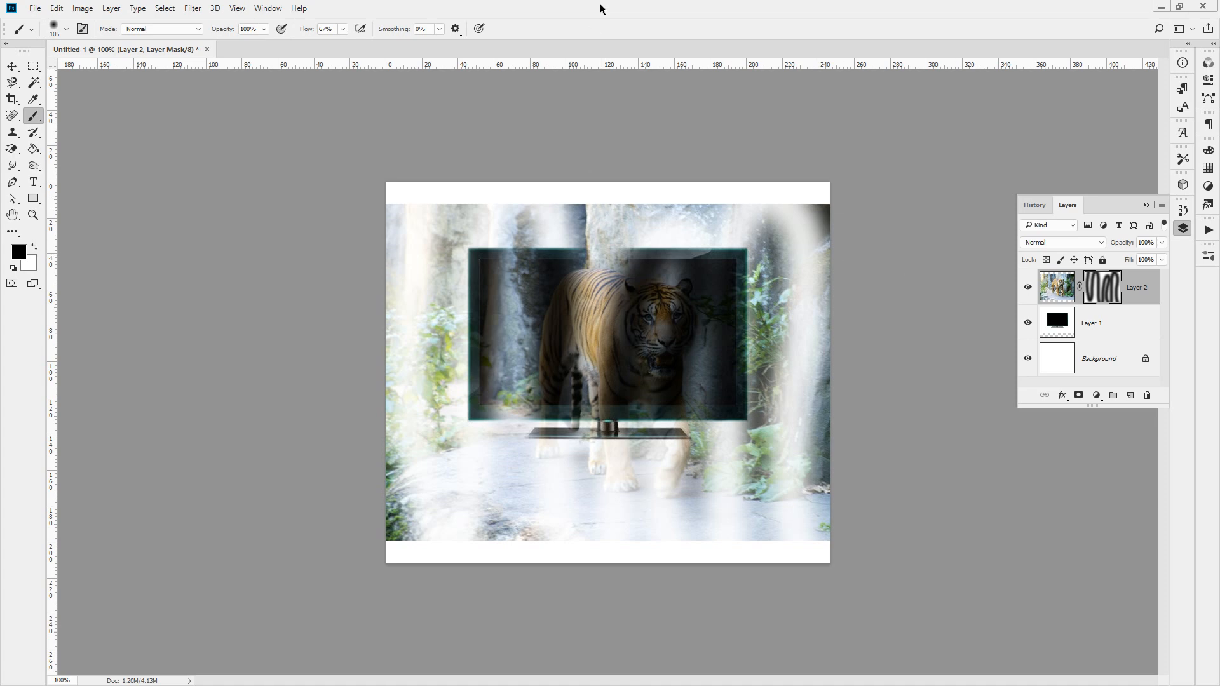
{"action": "key", "text": "x"}
{"action": "mouse_move", "coordinate": [467, 173]}
{"action": "left_mouse_down"}
{"action": "mouse_move", "coordinate": [364, 256]}
{"action": "mouse_move", "coordinate": [369, 289]}
{"action": "mouse_move", "coordinate": [747, 155]}
{"action": "mouse_move", "coordinate": [341, 286]}
{"action": "mouse_move", "coordinate": [250, 276]}
{"action": "mouse_move", "coordinate": [524, 255]}
{"action": "mouse_move", "coordinate": [474, 286]}
{"action": "mouse_move", "coordinate": [527, 305]}
{"action": "mouse_move", "coordinate": [104, 297]}
{"action": "mouse_move", "coordinate": [90, 332]}
{"action": "mouse_move", "coordinate": [322, 341]}
{"action": "mouse_move", "coordinate": [356, 388]}
{"action": "mouse_move", "coordinate": [861, 392]}
{"action": "mouse_move", "coordinate": [876, 464]}
{"action": "mouse_move", "coordinate": [420, 490]}
{"action": "mouse_move", "coordinate": [795, 432]}
{"action": "mouse_move", "coordinate": [727, 474]}
{"action": "mouse_move", "coordinate": [407, 508]}
{"action": "mouse_move", "coordinate": [498, 537]}
{"action": "mouse_move", "coordinate": [432, 533]}
{"action": "left_mouse_up"}
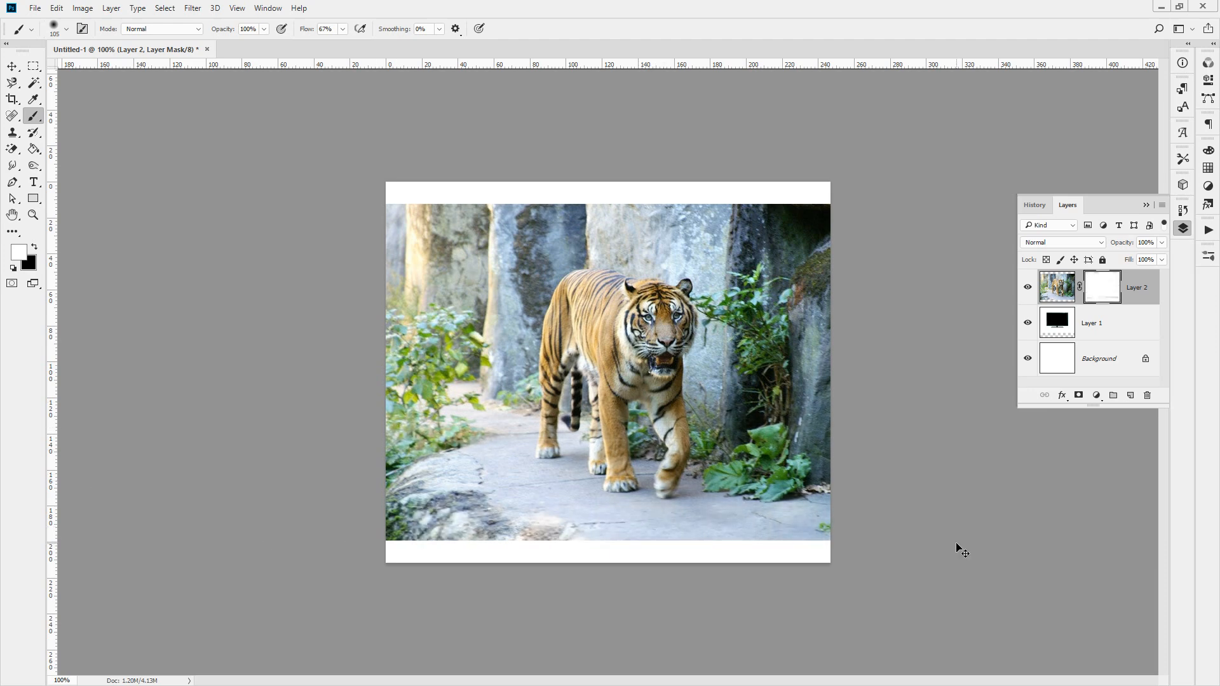
Invert Layer 2's mask to black and invert it back to white.
{"action": "key", "text": "ctrl+i"}
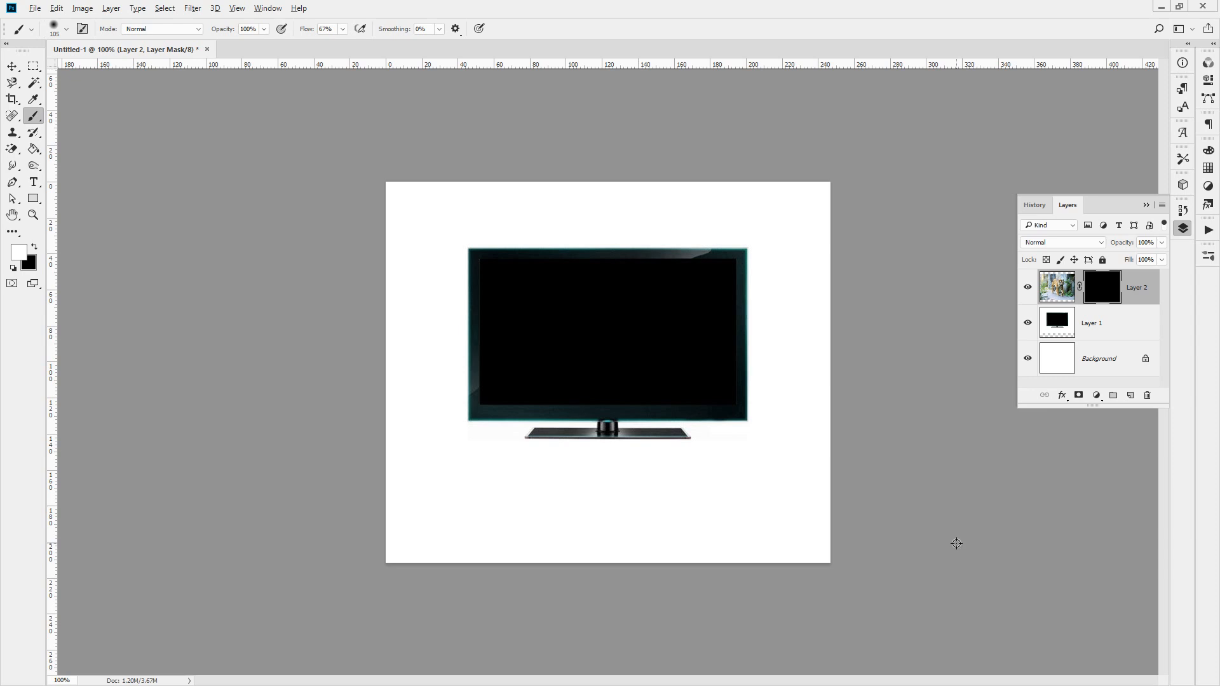
{"action": "key", "text": "ctrl+i"}
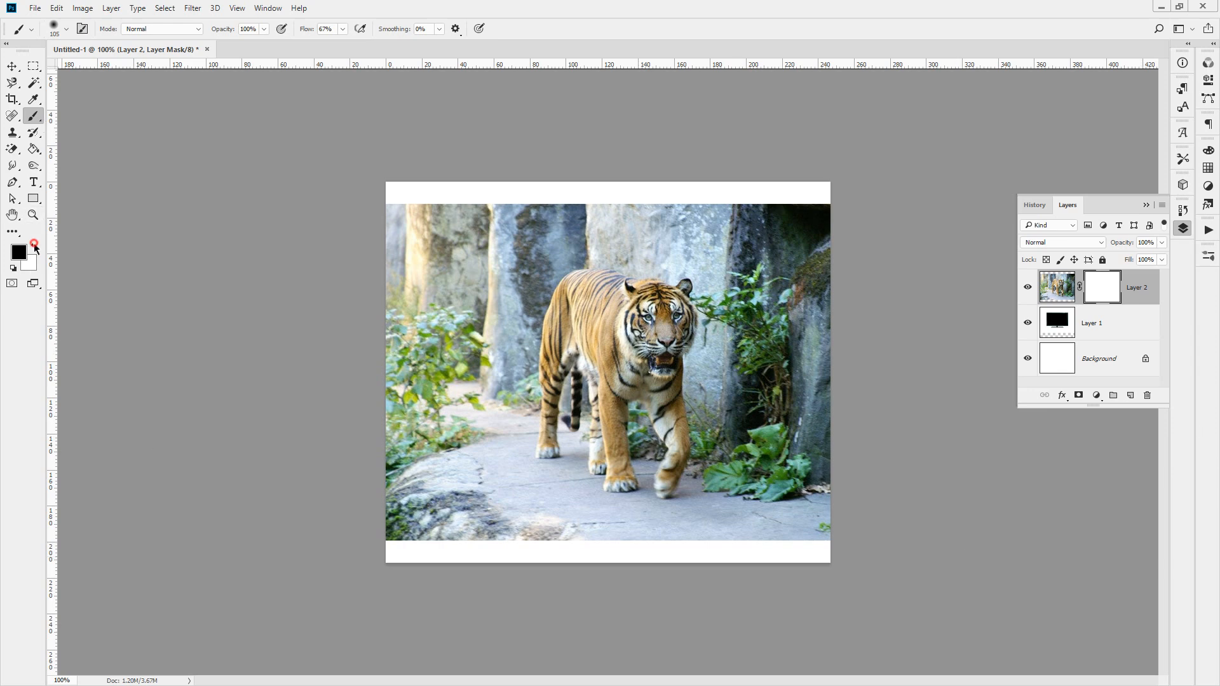
Set the soft round brush to 120 px size, 0% hardness and 100% flow.
{"action": "left_click", "coordinate": [66, 29]}
{"action": "left_click_drag", "start_coordinate": [112, 69], "coordinate": [116, 69]}
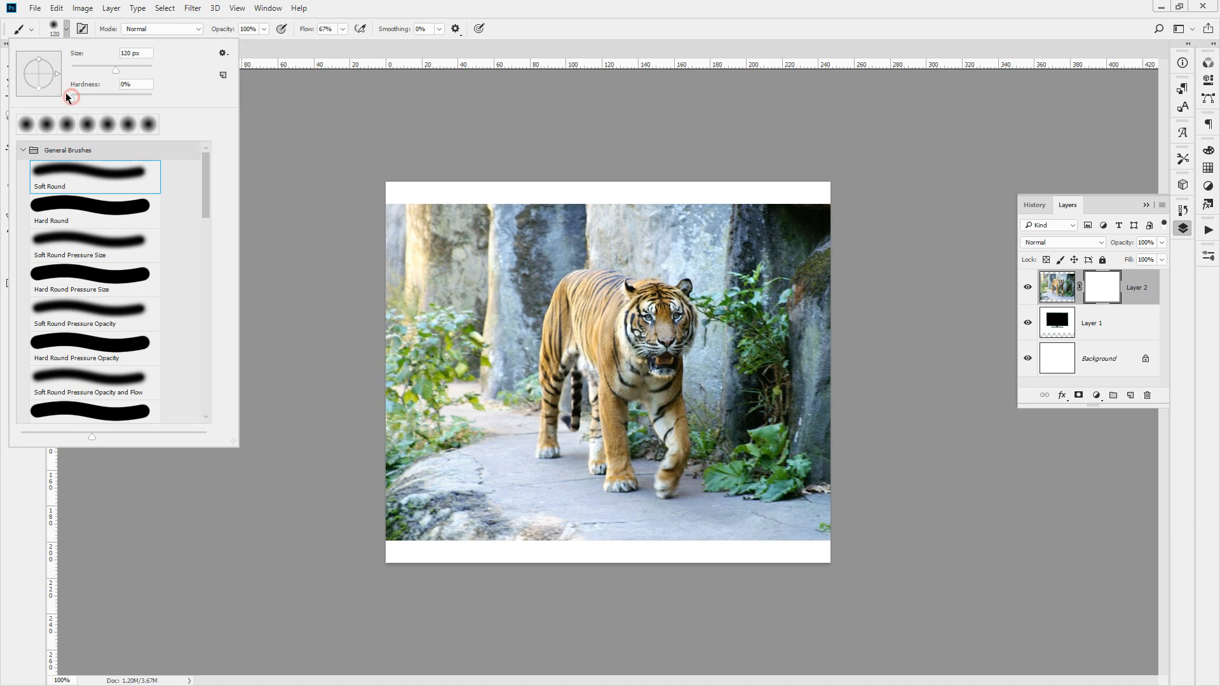
{"action": "left_click", "coordinate": [356, 7]}
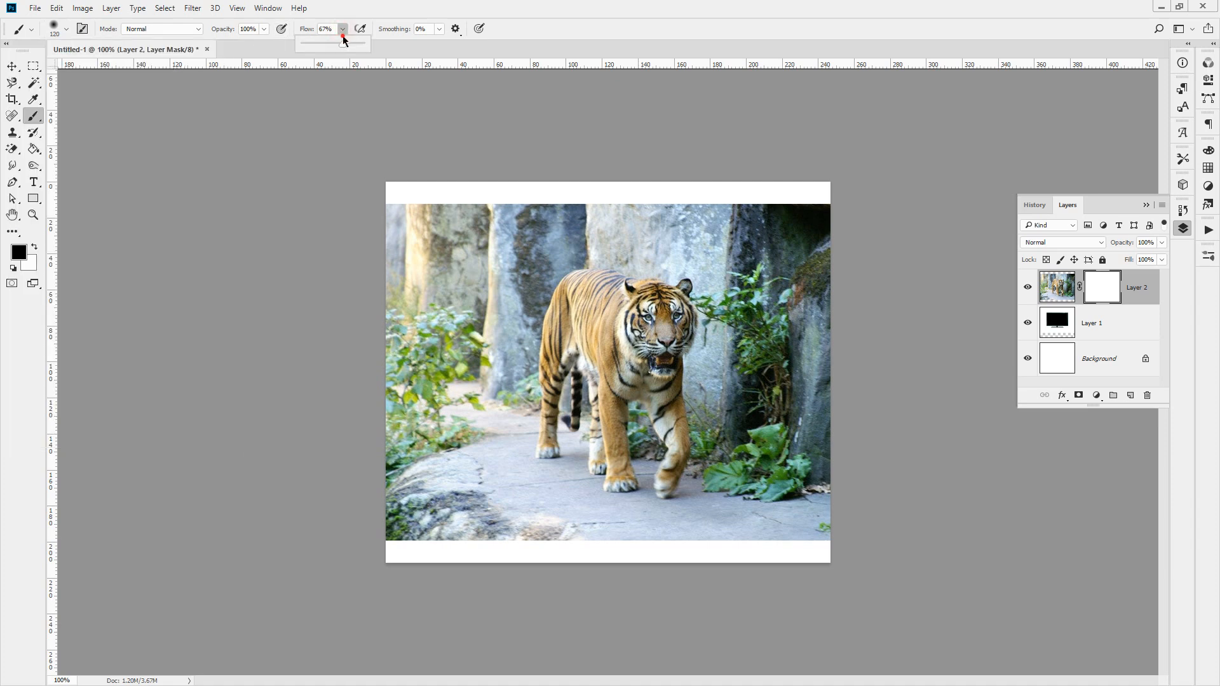
{"action": "left_click_drag", "start_coordinate": [342, 43], "coordinate": [397, 45]}
{"action": "left_click", "coordinate": [673, 14]}
Brush black over the tiger on Layer 2's mask, and paint the hidden area back with white.
{"action": "mouse_move", "coordinate": [445, 217]}
{"action": "left_mouse_down"}
{"action": "mouse_move", "coordinate": [467, 238]}
{"action": "mouse_move", "coordinate": [491, 373]}
{"action": "mouse_move", "coordinate": [572, 241]}
{"action": "mouse_move", "coordinate": [597, 413]}
{"action": "mouse_move", "coordinate": [686, 273]}
{"action": "mouse_move", "coordinate": [610, 483]}
{"action": "mouse_move", "coordinate": [641, 509]}
{"action": "left_mouse_up"}
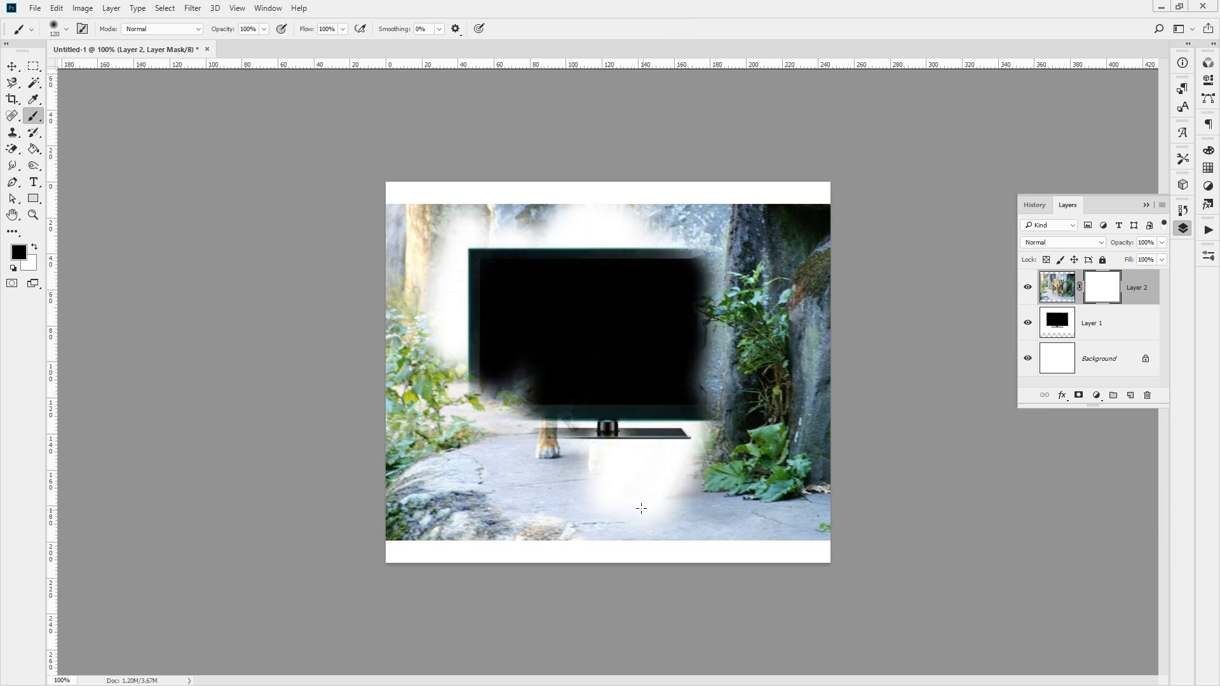
{"action": "left_click", "coordinate": [34, 246]}
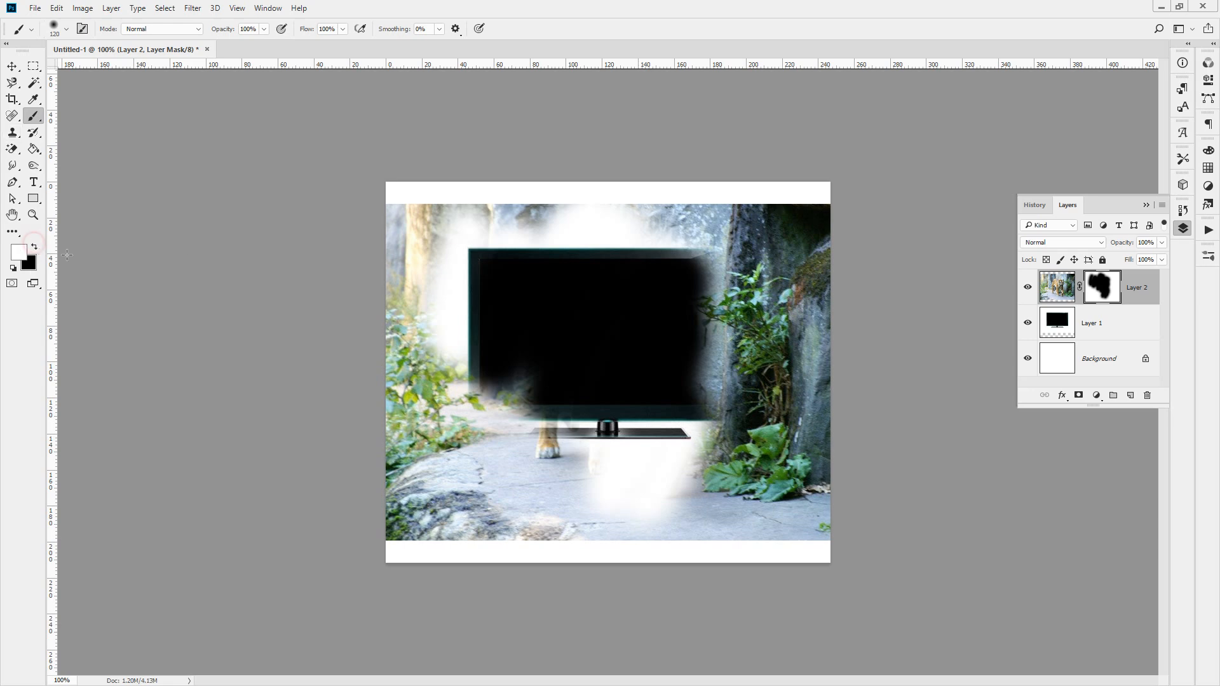
{"action": "mouse_move", "coordinate": [461, 212]}
{"action": "left_mouse_down"}
{"action": "mouse_move", "coordinate": [441, 244]}
{"action": "mouse_move", "coordinate": [445, 343]}
{"action": "mouse_move", "coordinate": [508, 267]}
{"action": "mouse_move", "coordinate": [521, 356]}
{"action": "mouse_move", "coordinate": [446, 437]}
{"action": "mouse_move", "coordinate": [547, 305]}
{"action": "mouse_move", "coordinate": [598, 330]}
{"action": "mouse_move", "coordinate": [642, 286]}
{"action": "mouse_move", "coordinate": [529, 445]}
{"action": "mouse_move", "coordinate": [673, 286]}
{"action": "mouse_move", "coordinate": [611, 432]}
{"action": "mouse_move", "coordinate": [699, 331]}
{"action": "mouse_move", "coordinate": [657, 244]}
{"action": "left_mouse_up"}
{"action": "mouse_move", "coordinate": [719, 328]}
{"action": "left_mouse_down"}
{"action": "mouse_move", "coordinate": [693, 483]}
{"action": "mouse_move", "coordinate": [624, 581]}
{"action": "left_mouse_up"}
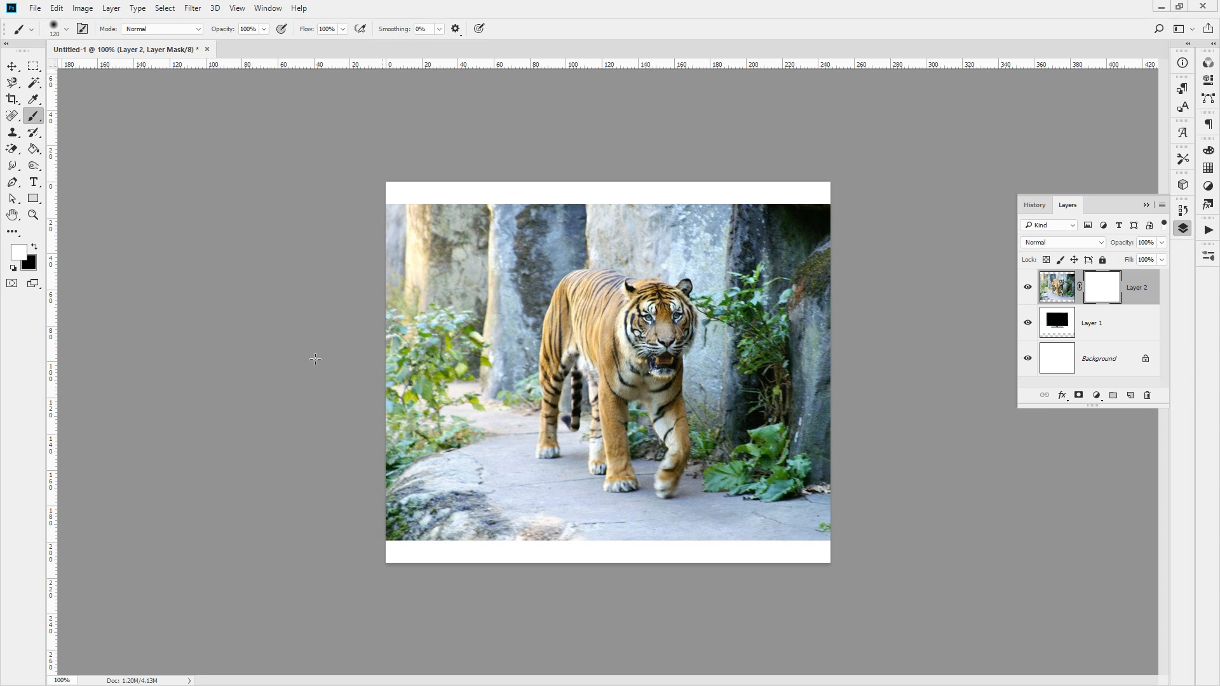
With the Polygonal Lasso, start outlining the tiger from its raised front paw up the leg and face to the ear.
{"action": "left_click", "coordinate": [33, 66]}
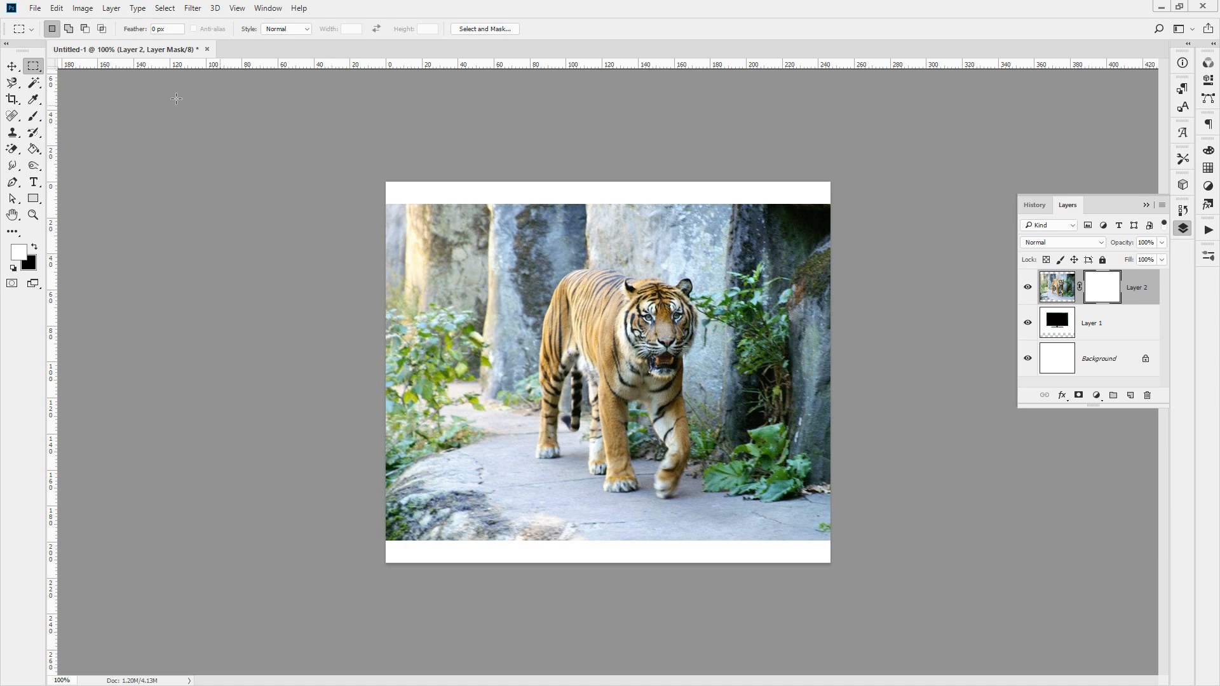
{"action": "right_click", "coordinate": [33, 66]}
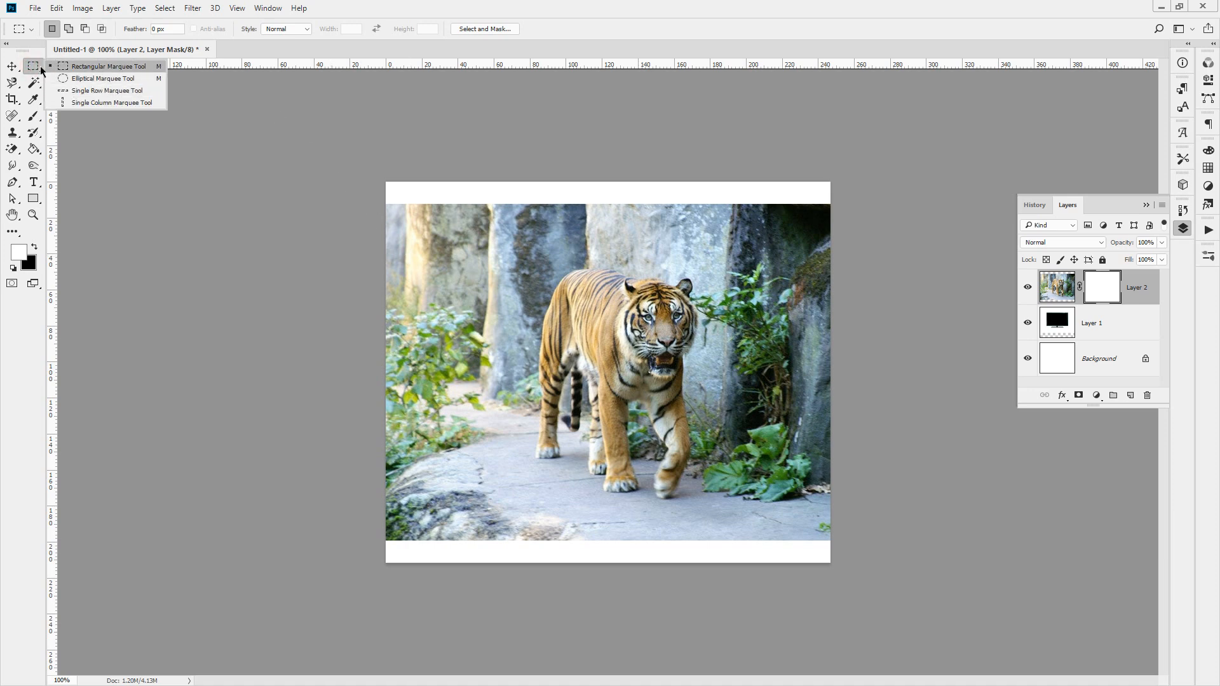
{"action": "left_click", "coordinate": [12, 83]}
{"action": "right_click", "coordinate": [13, 83]}
{"action": "left_click", "coordinate": [56, 98]}
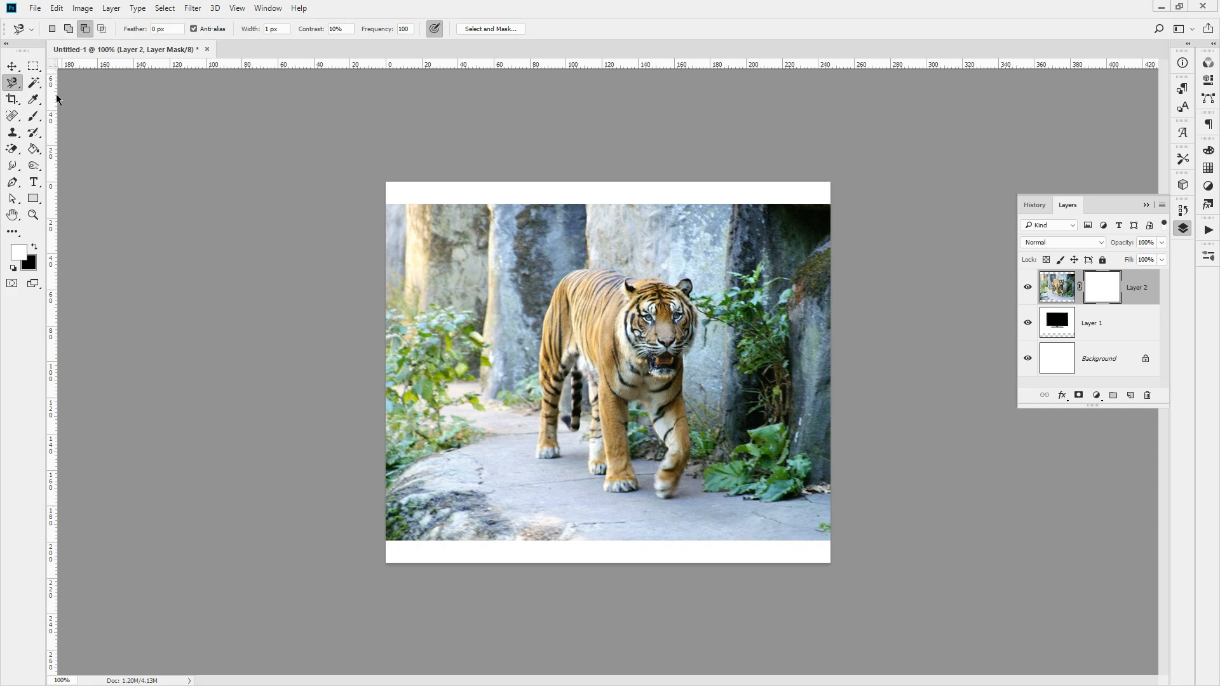
{"action": "left_click", "coordinate": [744, 505], "text": "ctrl"}
{"action": "left_click", "coordinate": [617, 487], "text": "ctrl"}
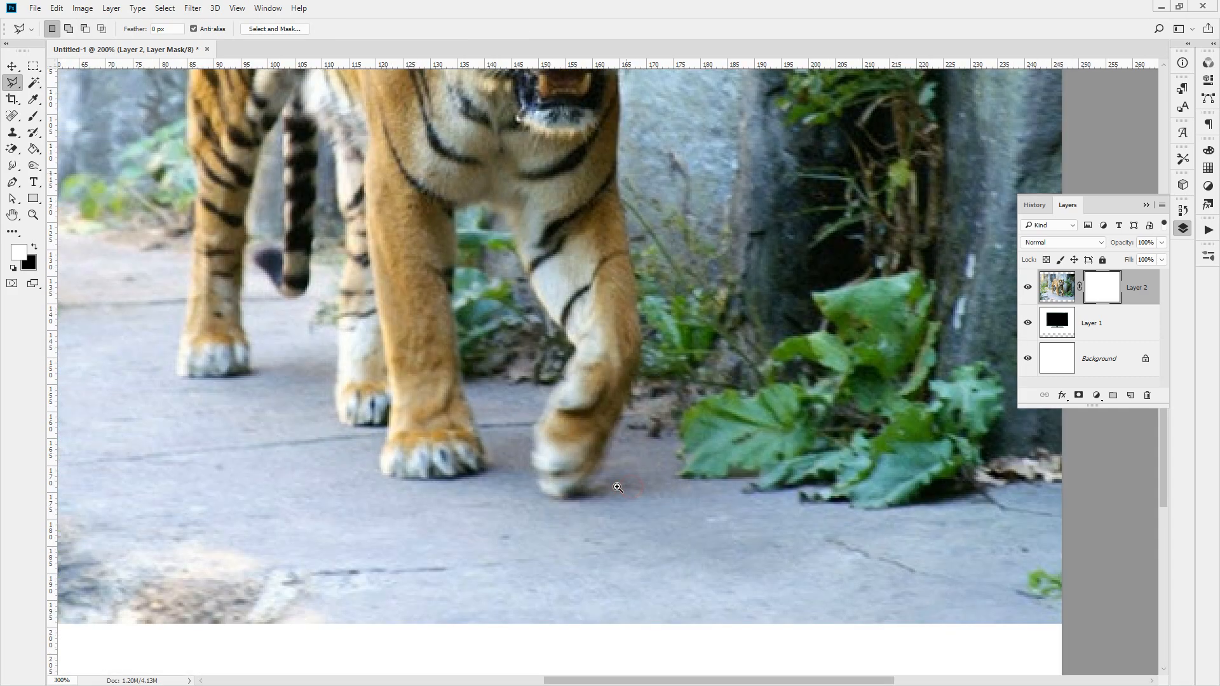
{"action": "left_click", "coordinate": [617, 487], "text": "ctrl"}
{"action": "left_click_drag", "start_coordinate": [602, 476], "coordinate": [499, 510]}
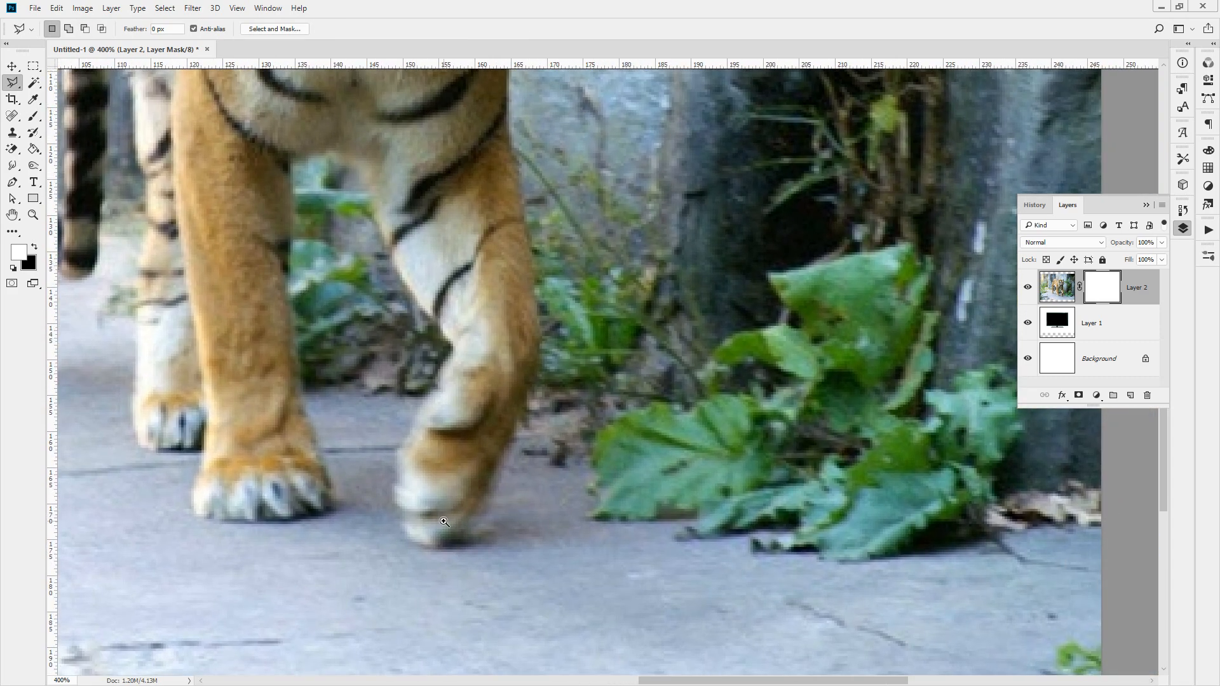
{"action": "left_click", "coordinate": [443, 520], "text": "ctrl"}
{"action": "mouse_move", "coordinate": [395, 532]}
{"action": "left_mouse_down"}
{"action": "mouse_move", "coordinate": [407, 549]}
{"action": "mouse_move", "coordinate": [438, 555]}
{"action": "mouse_move", "coordinate": [477, 521]}
{"action": "mouse_move", "coordinate": [542, 387]}
{"action": "mouse_move", "coordinate": [565, 283]}
{"action": "mouse_move", "coordinate": [537, 466]}
{"action": "mouse_move", "coordinate": [511, 263]}
{"action": "mouse_move", "coordinate": [484, 416]}
{"action": "mouse_move", "coordinate": [484, 324]}
{"action": "mouse_move", "coordinate": [483, 369]}
{"action": "mouse_move", "coordinate": [485, 214]}
{"action": "mouse_move", "coordinate": [506, 210]}
{"action": "mouse_move", "coordinate": [537, 159]}
{"action": "mouse_move", "coordinate": [437, 365]}
{"action": "mouse_move", "coordinate": [457, 293]}
{"action": "mouse_move", "coordinate": [420, 257]}
{"action": "mouse_move", "coordinate": [450, 224]}
{"action": "mouse_move", "coordinate": [457, 242]}
{"action": "mouse_move", "coordinate": [417, 152]}
{"action": "mouse_move", "coordinate": [434, 101]}
{"action": "mouse_move", "coordinate": [425, 71]}
{"action": "mouse_move", "coordinate": [417, 173]}
{"action": "mouse_move", "coordinate": [380, 152]}
{"action": "mouse_move", "coordinate": [342, 191]}
{"action": "left_mouse_up"}
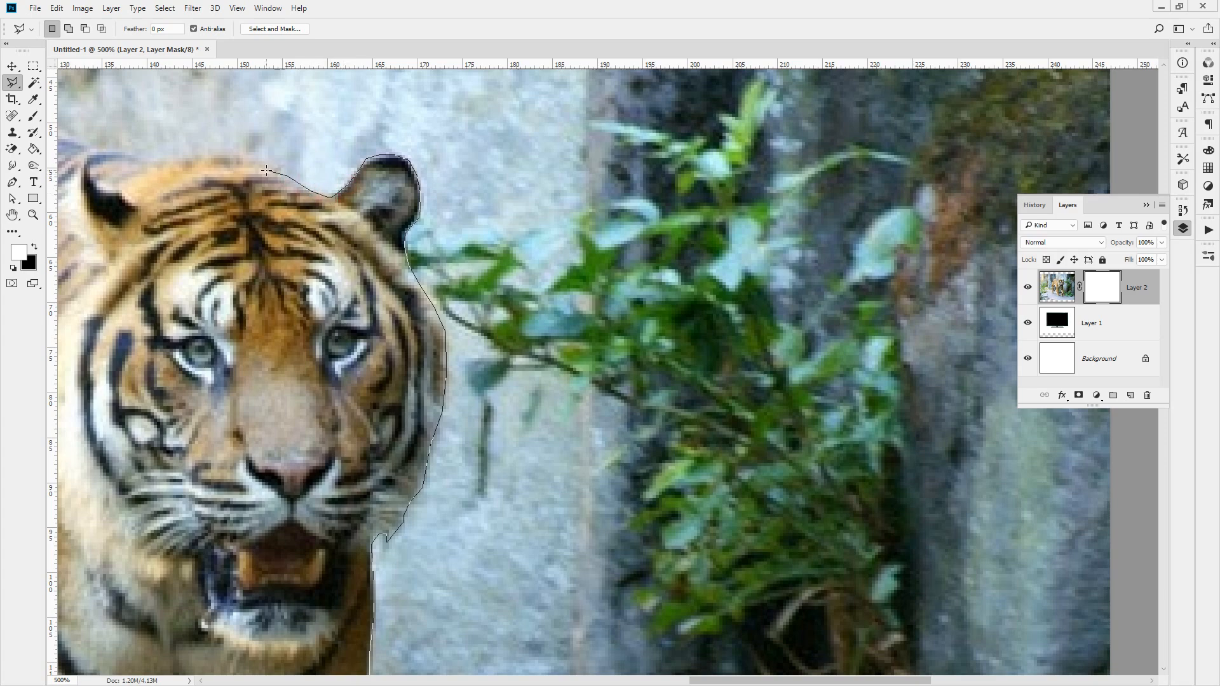
Continue the lasso outline across the top of the tiger's head, along its back and down over the rump.
{"action": "left_click", "coordinate": [216, 158]}
{"action": "left_click_drag", "start_coordinate": [162, 166], "coordinate": [394, 254]}
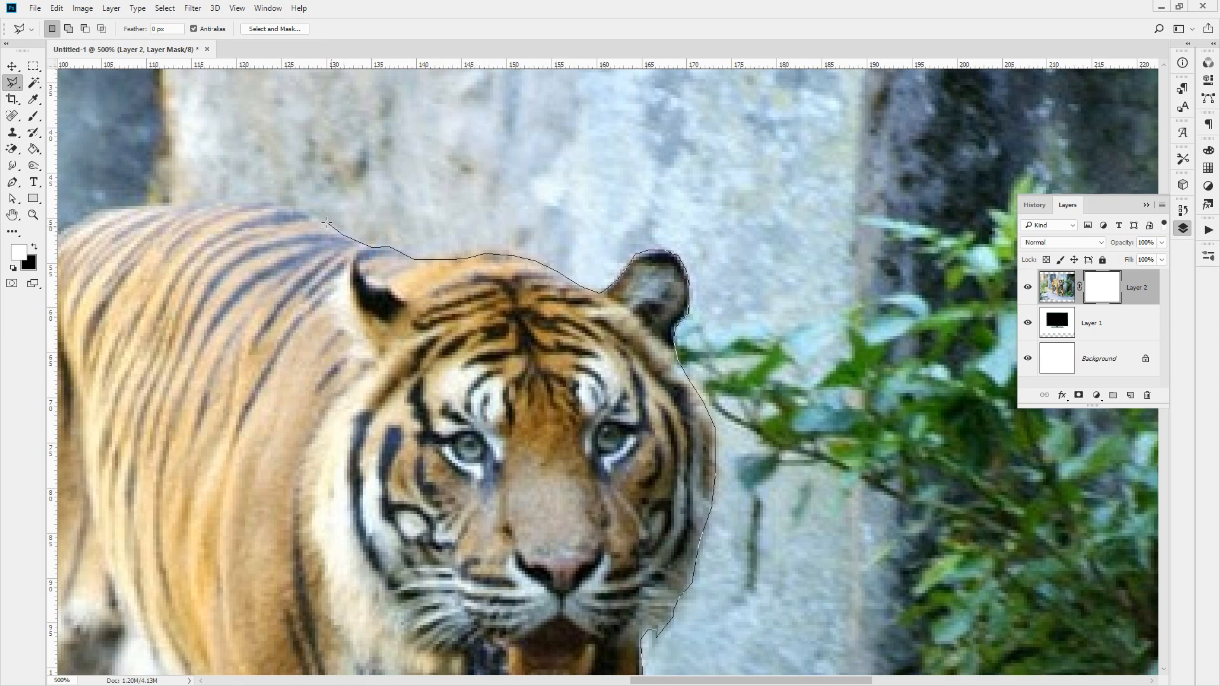
{"action": "left_click", "coordinate": [297, 210]}
{"action": "left_click", "coordinate": [182, 203]}
{"action": "left_click_drag", "start_coordinate": [121, 218], "coordinate": [399, 214]}
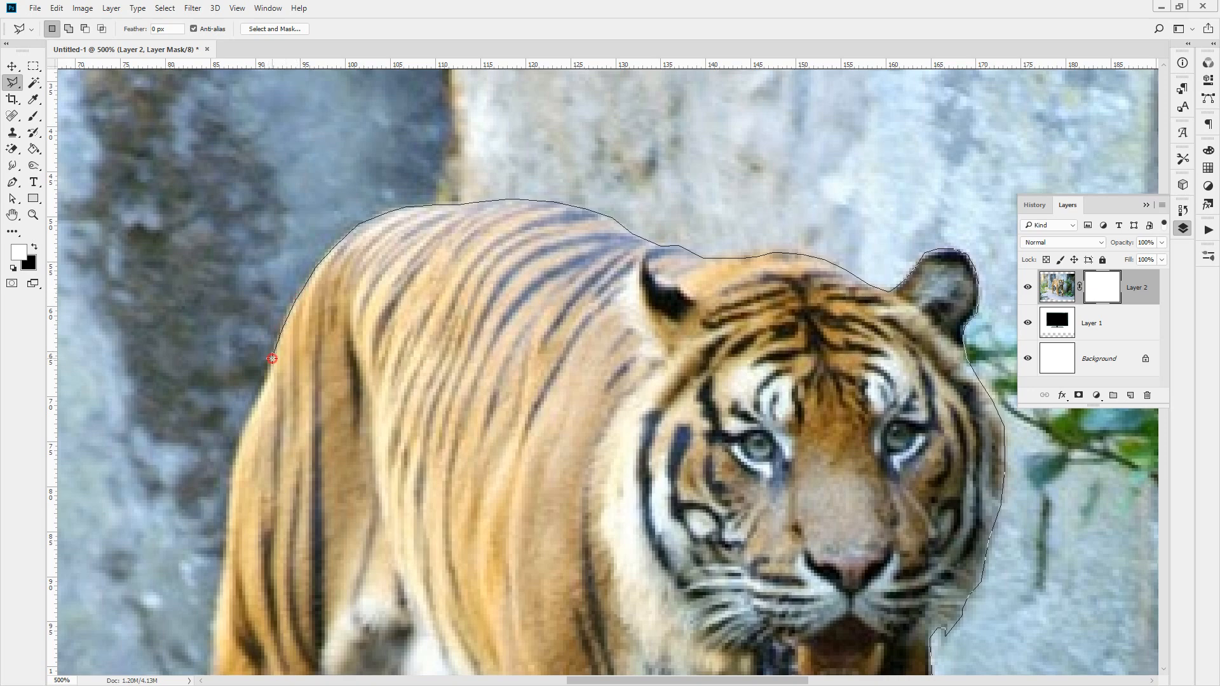
{"action": "left_click_drag", "start_coordinate": [270, 379], "coordinate": [295, 203]}
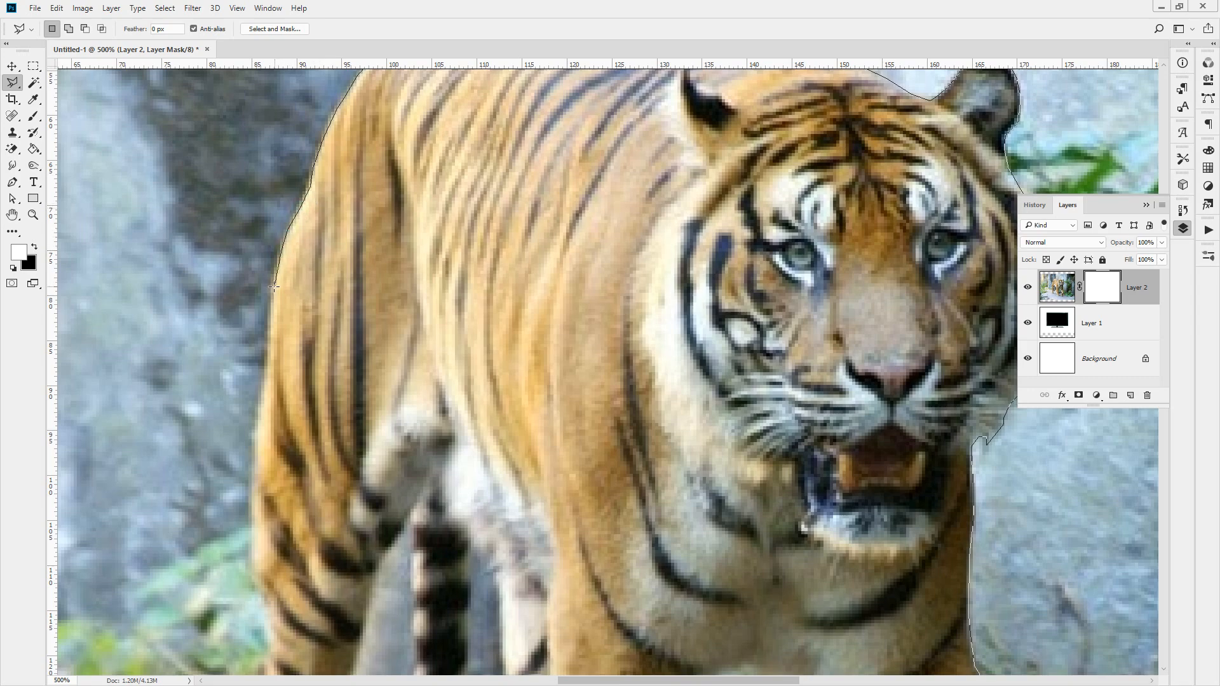
Continue the outline down the rearmost hind leg, around its paw and up the inner side to the tail base.
{"action": "scroll", "coordinate": [270, 324], "scroll_direction": "down", "scroll_amount": 3}
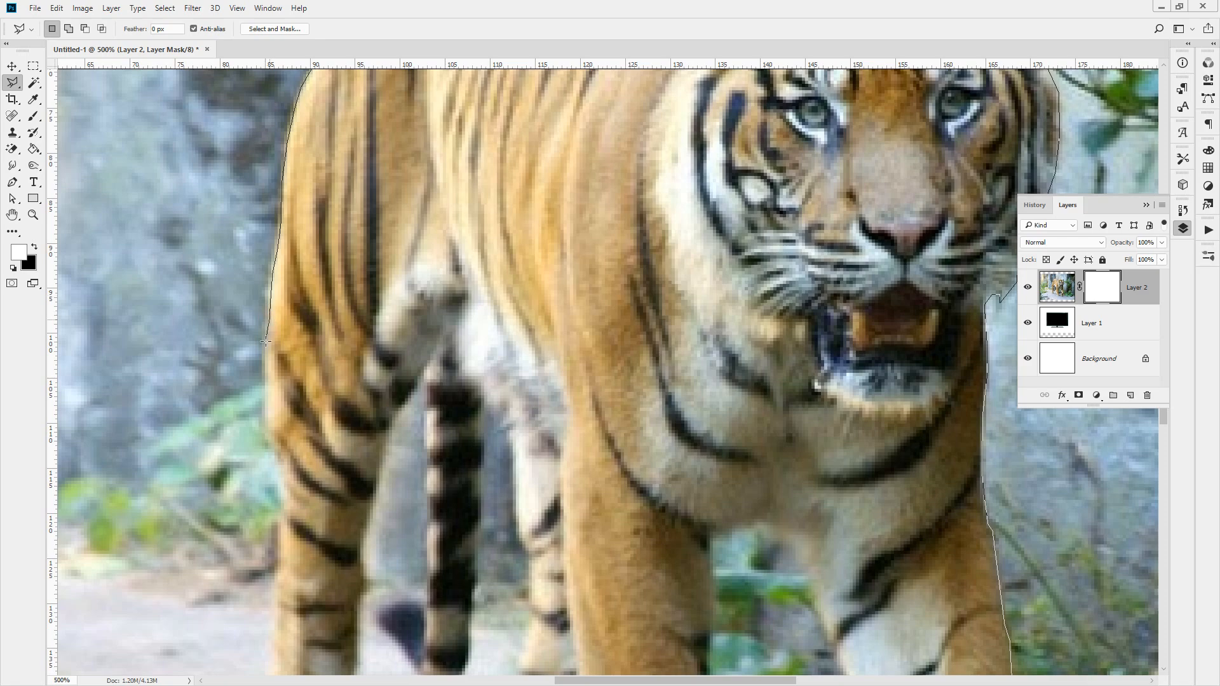
{"action": "scroll", "coordinate": [267, 331], "scroll_direction": "down", "scroll_amount": 3}
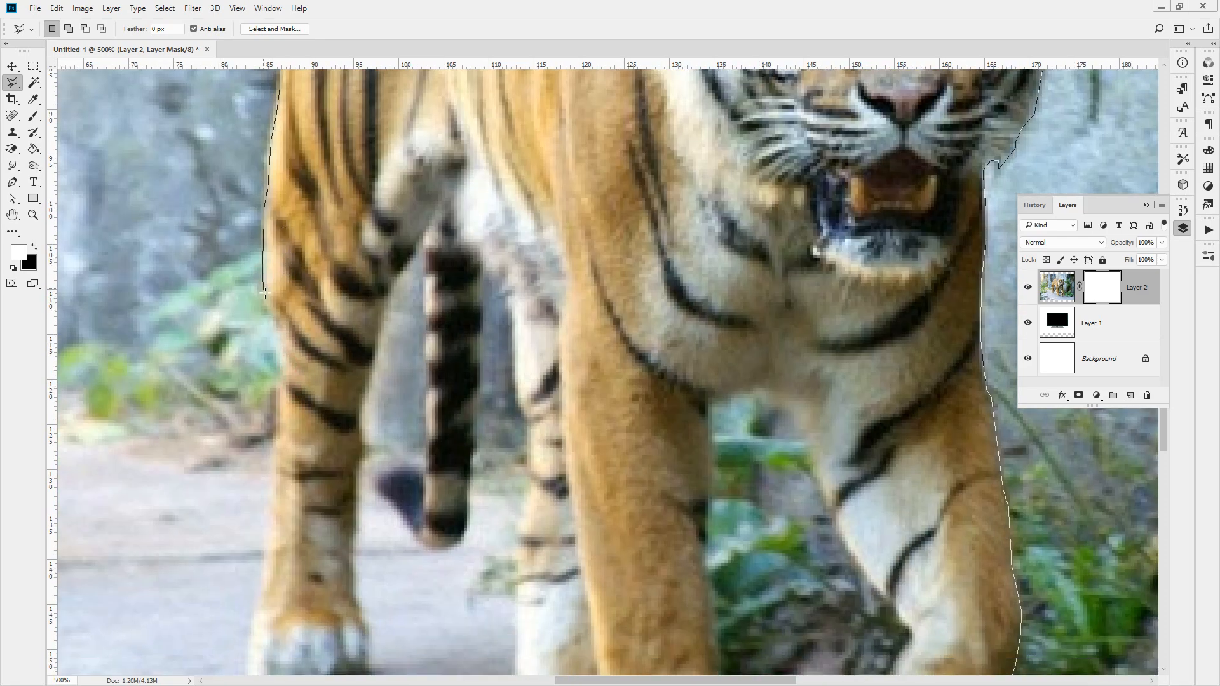
{"action": "left_click_drag", "start_coordinate": [288, 390], "coordinate": [322, 162]}
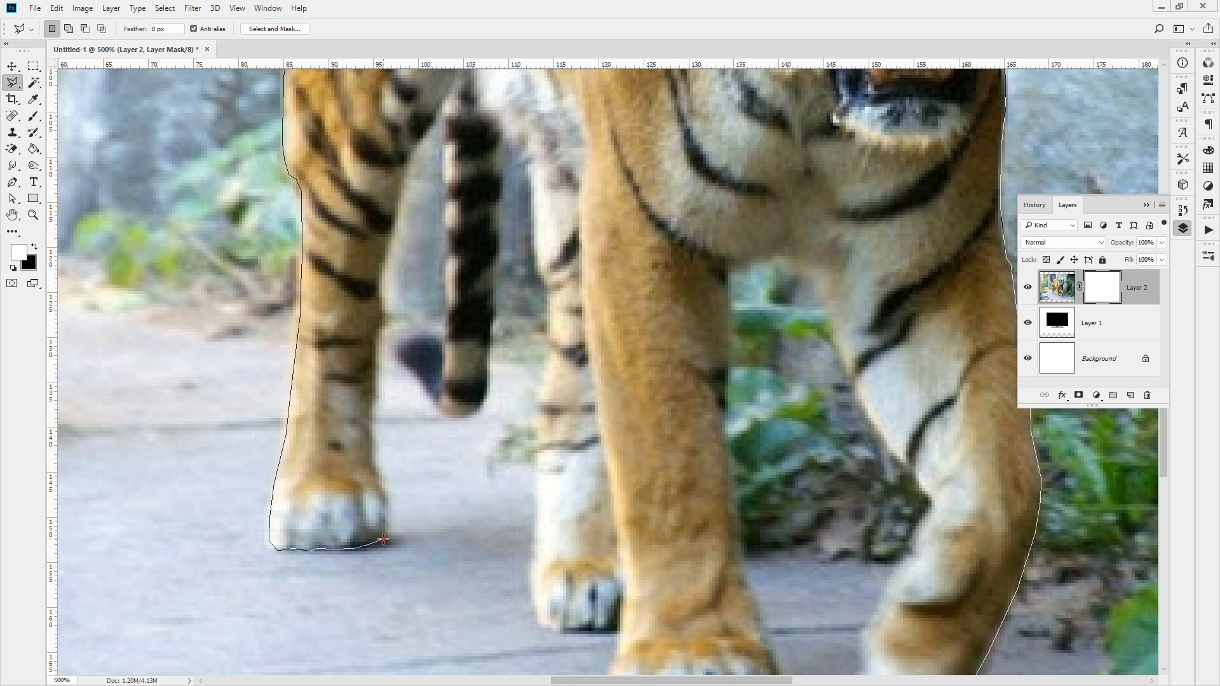
{"action": "left_click", "coordinate": [384, 482]}
{"action": "left_click", "coordinate": [381, 313]}
{"action": "left_click_drag", "start_coordinate": [448, 110], "coordinate": [412, 152]}
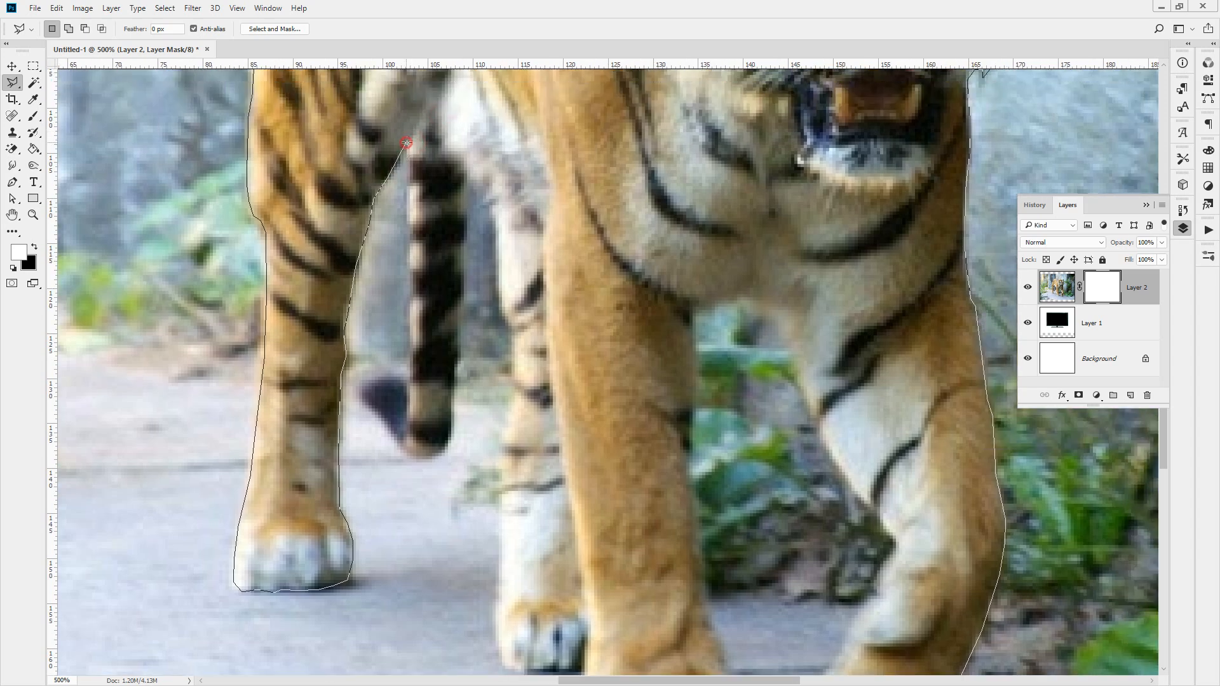
Trace the outline down one side of the tail, around its dark tip and back up the other side.
{"action": "left_click", "coordinate": [410, 265]}
{"action": "left_click", "coordinate": [410, 386]}
{"action": "left_click", "coordinate": [459, 278]}
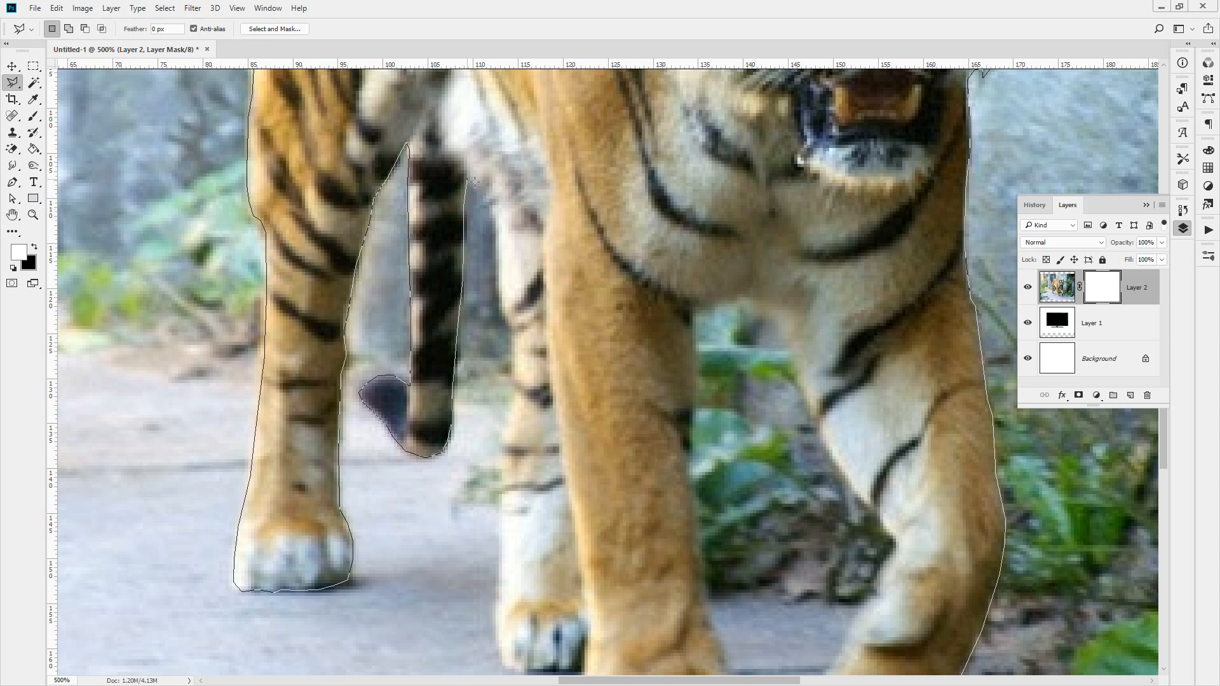
Continue the outline down the second hind leg and around its paw to the front leg.
{"action": "left_click", "coordinate": [485, 204]}
{"action": "left_click_drag", "start_coordinate": [508, 450], "coordinate": [420, 327]}
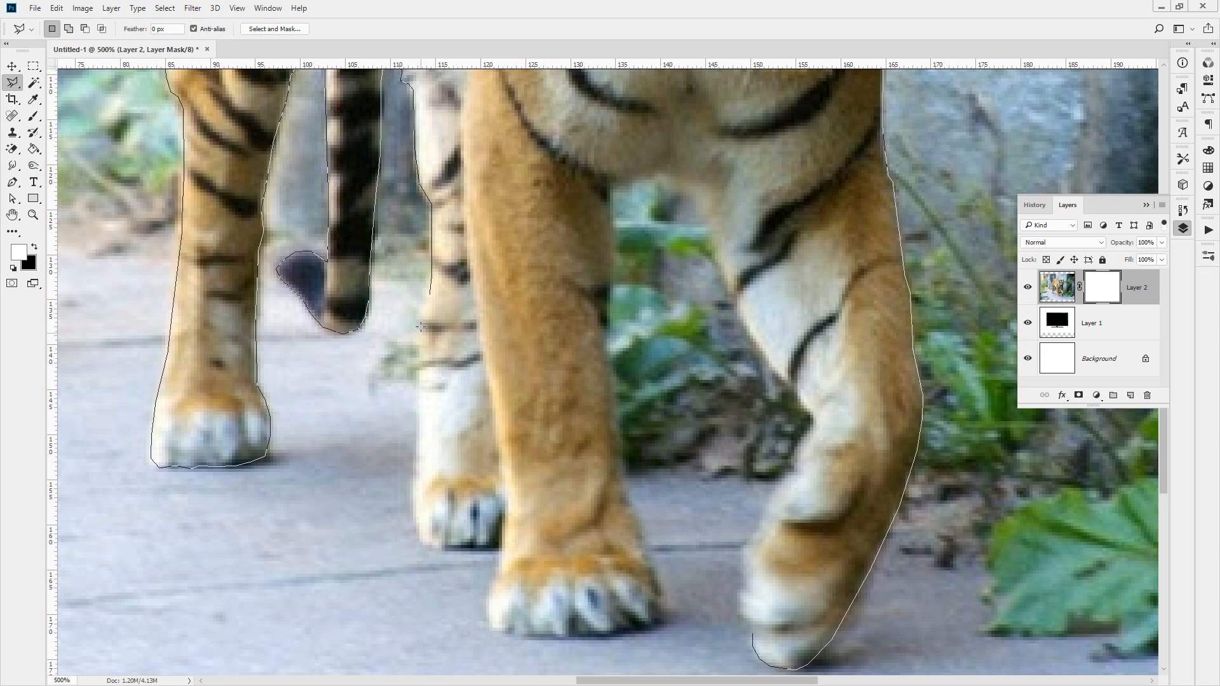
{"action": "left_click", "coordinate": [421, 370]}
{"action": "left_click", "coordinate": [415, 468]}
{"action": "left_click", "coordinate": [417, 535]}
{"action": "left_click", "coordinate": [434, 548]}
{"action": "scroll", "coordinate": [502, 551], "scroll_direction": "down", "scroll_amount": 5}
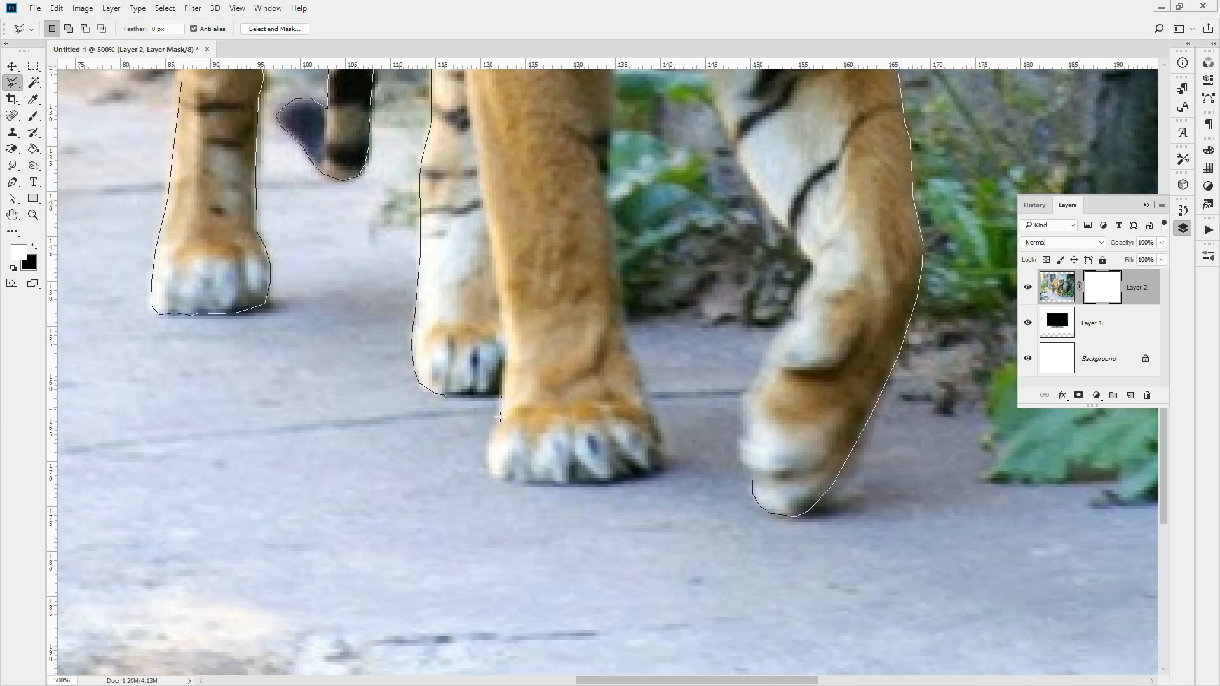
Trace the standing front leg, belly and inner side of the raised leg, closing the tiger selection at its starting point.
{"action": "left_click", "coordinate": [491, 446]}
{"action": "left_click_drag", "start_coordinate": [605, 325], "coordinate": [517, 441]}
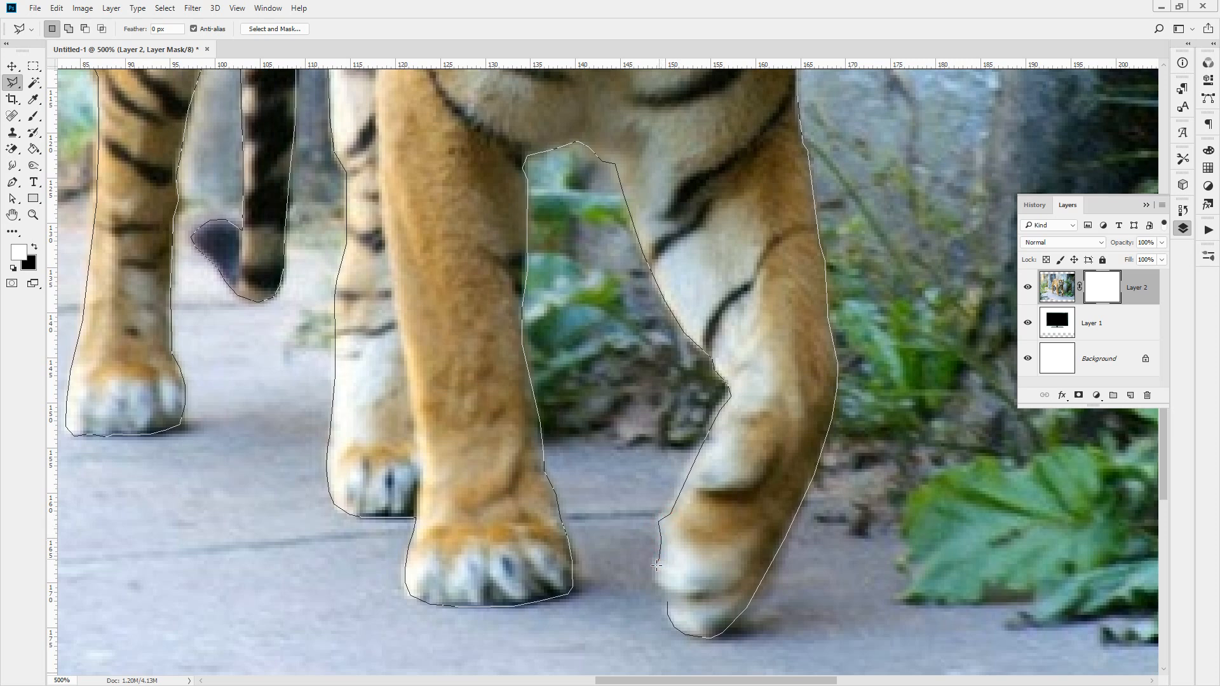
{"action": "left_click", "coordinate": [667, 599]}
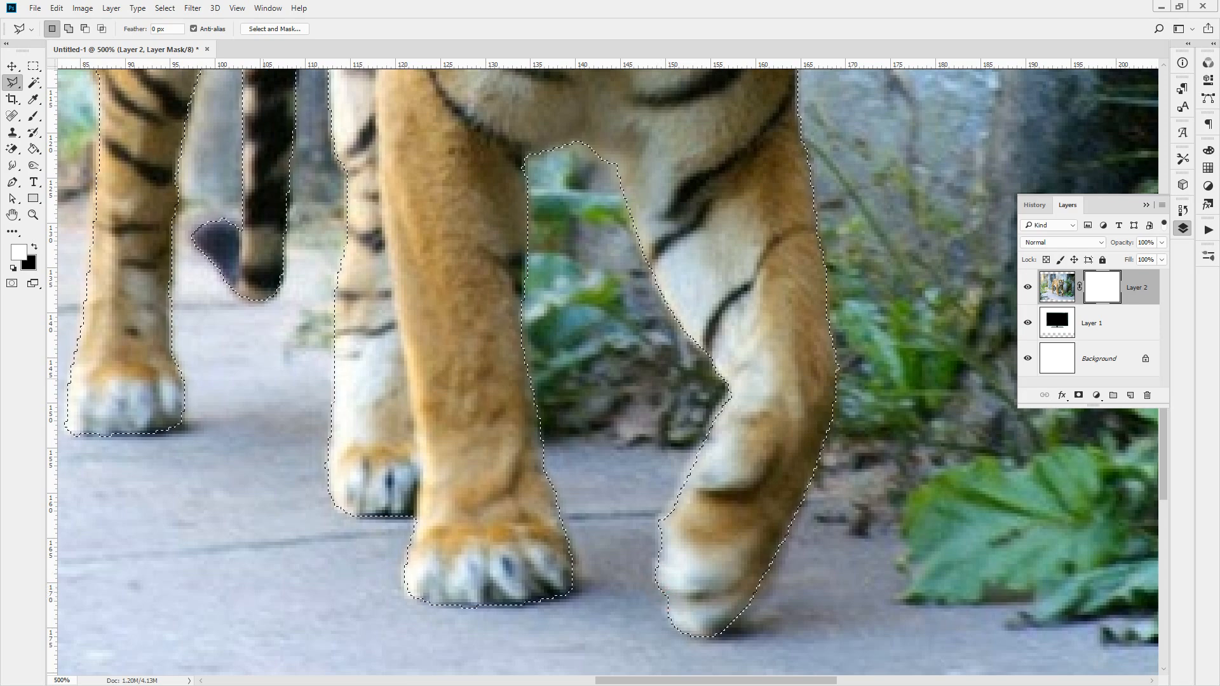
View the image at 100%, clear the tiger selection and restore it.
{"action": "double_click", "coordinate": [33, 215]}
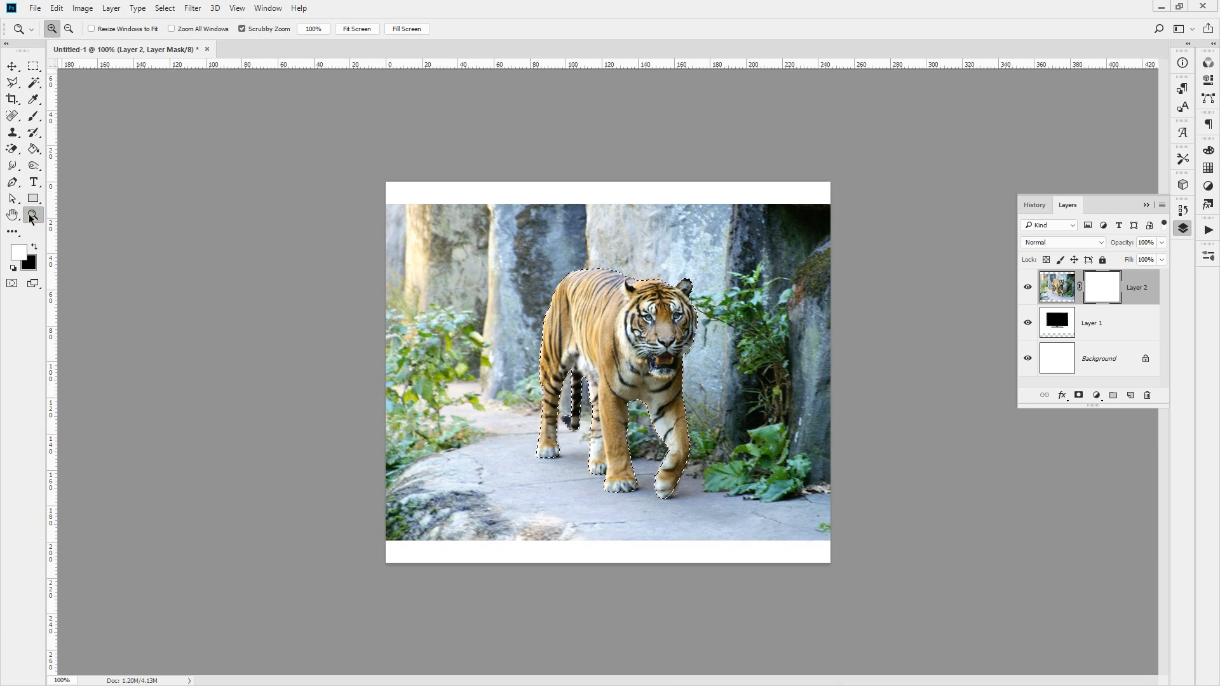
{"action": "key", "text": "ctrl+d"}
{"action": "key", "text": "ctrl+z"}
{"action": "left_click", "coordinate": [614, 352]}
{"action": "left_click", "coordinate": [612, 409]}
{"action": "left_click_drag", "start_coordinate": [612, 408], "coordinate": [571, 345]}
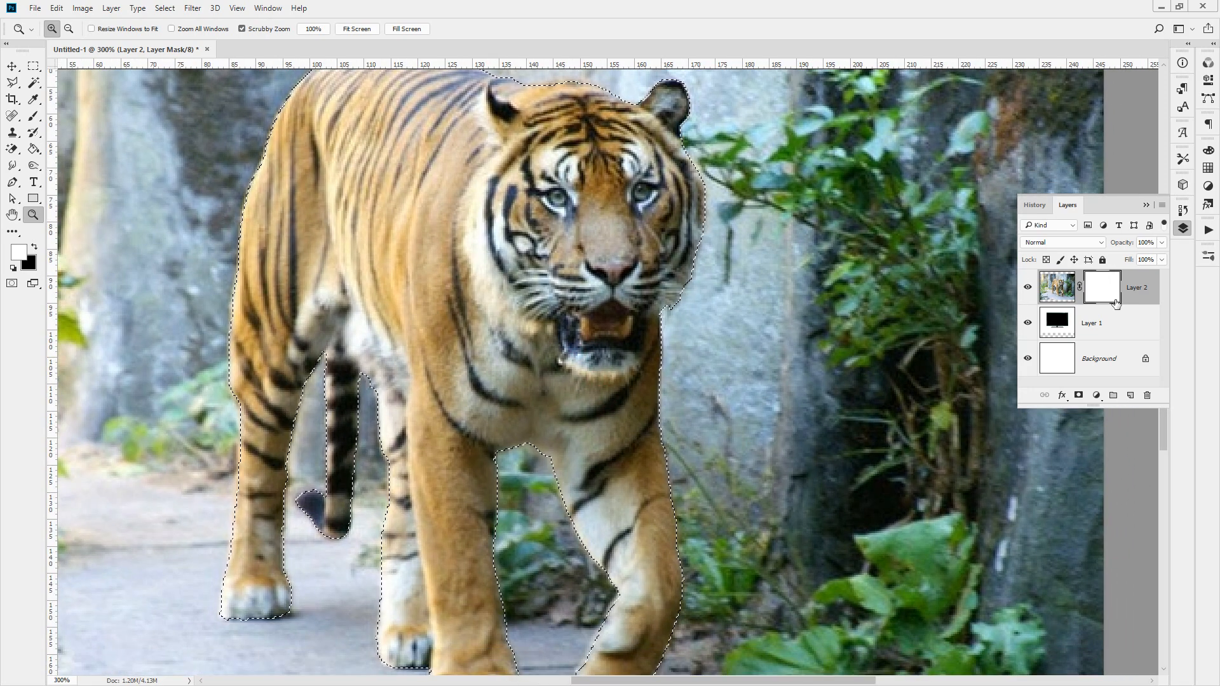
{"action": "mouse_move", "coordinate": [1109, 308]}
{"action": "left_mouse_down"}
{"action": "mouse_move", "coordinate": [1079, 283]}
{"action": "mouse_move", "coordinate": [1117, 314]}
{"action": "left_mouse_up"}
{"action": "mouse_move", "coordinate": [509, 215]}
{"action": "left_mouse_down"}
{"action": "mouse_move", "coordinate": [518, 232]}
{"action": "mouse_move", "coordinate": [532, 208]}
{"action": "mouse_move", "coordinate": [445, 232]}
{"action": "mouse_move", "coordinate": [468, 237]}
{"action": "left_mouse_up"}
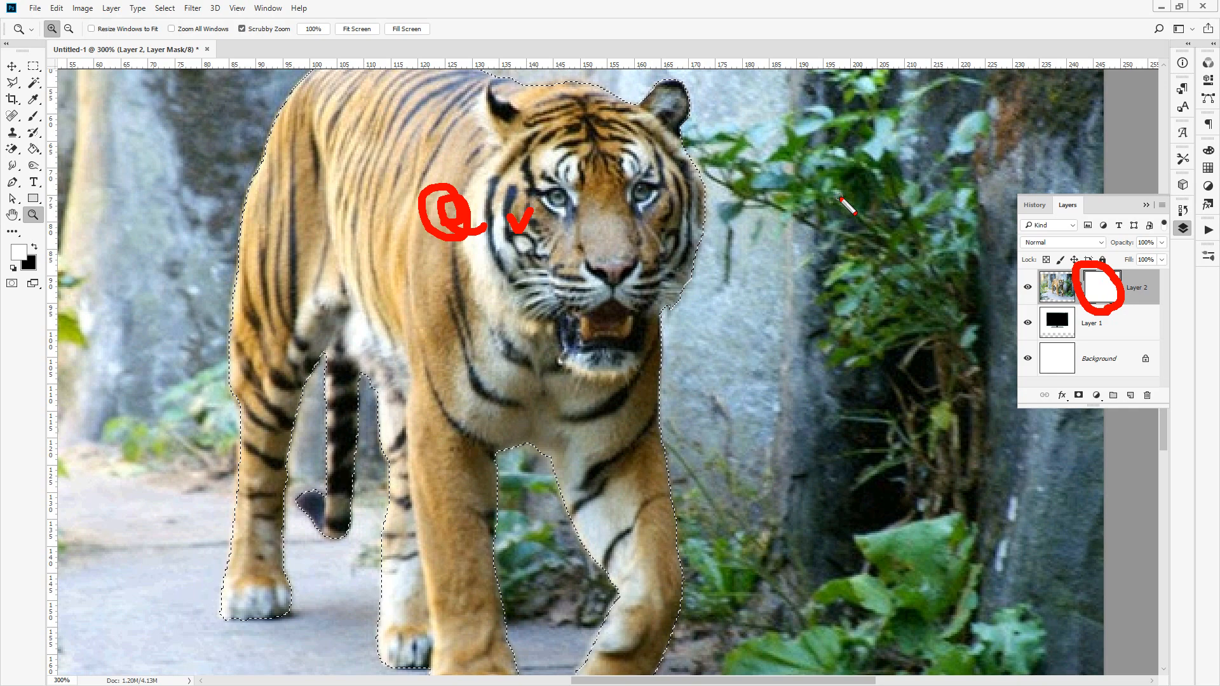
{"action": "mouse_move", "coordinate": [887, 174]}
{"action": "left_mouse_down"}
{"action": "mouse_move", "coordinate": [863, 193]}
{"action": "mouse_move", "coordinate": [859, 171]}
{"action": "mouse_move", "coordinate": [897, 210]}
{"action": "left_mouse_up"}
{"action": "mouse_move", "coordinate": [468, 188]}
{"action": "left_mouse_down"}
{"action": "mouse_move", "coordinate": [476, 201]}
{"action": "mouse_move", "coordinate": [499, 179]}
{"action": "left_mouse_up"}
{"action": "mouse_move", "coordinate": [470, 274]}
{"action": "left_mouse_down"}
{"action": "mouse_move", "coordinate": [448, 261]}
{"action": "mouse_move", "coordinate": [483, 184]}
{"action": "mouse_move", "coordinate": [522, 248]}
{"action": "left_mouse_up"}
{"action": "mouse_move", "coordinate": [500, 337]}
{"action": "left_mouse_down"}
{"action": "mouse_move", "coordinate": [478, 336]}
{"action": "mouse_move", "coordinate": [470, 318]}
{"action": "mouse_move", "coordinate": [486, 372]}
{"action": "mouse_move", "coordinate": [459, 362]}
{"action": "left_mouse_up"}
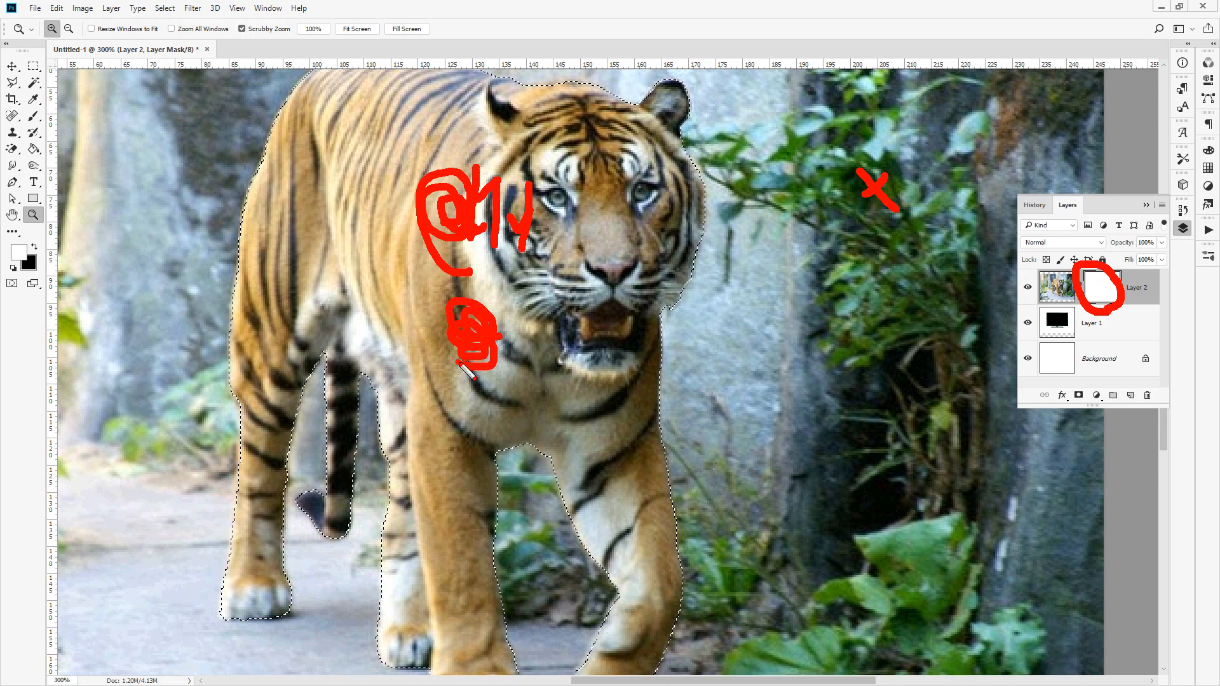
{"action": "key", "text": "Escape"}
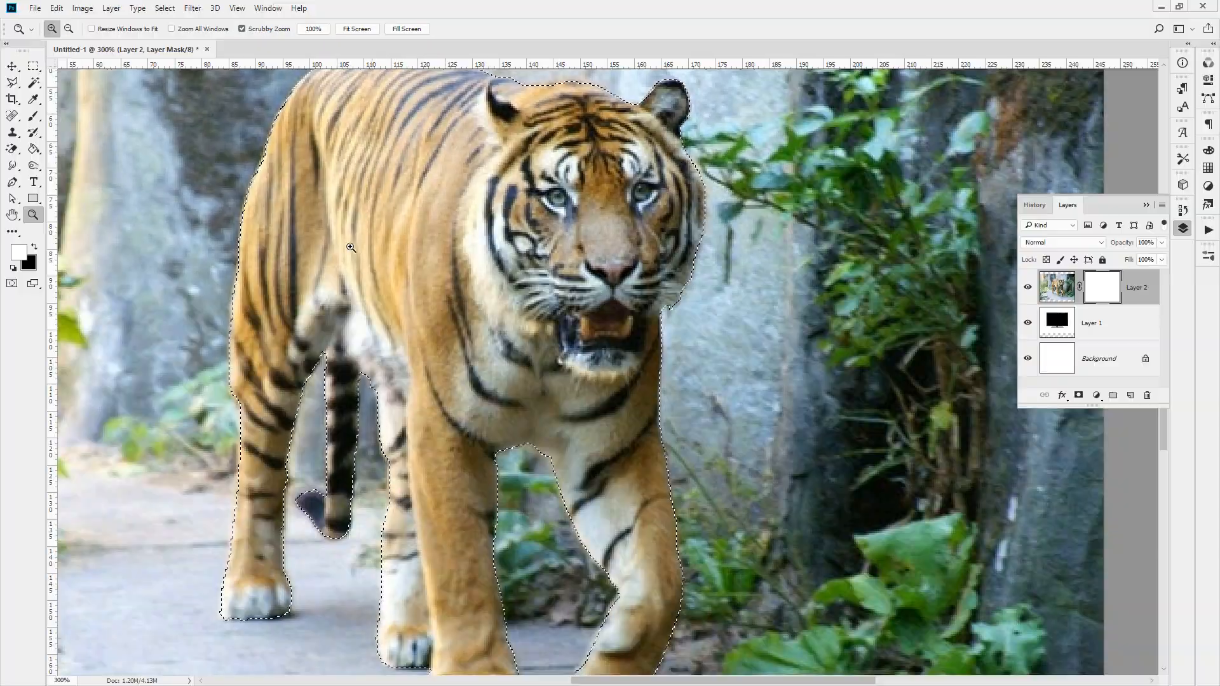
Switch to the Brush with black, paint inside the tiger selection on Layer 2's mask, and undo the stroke.
{"action": "double_click", "coordinate": [31, 216]}
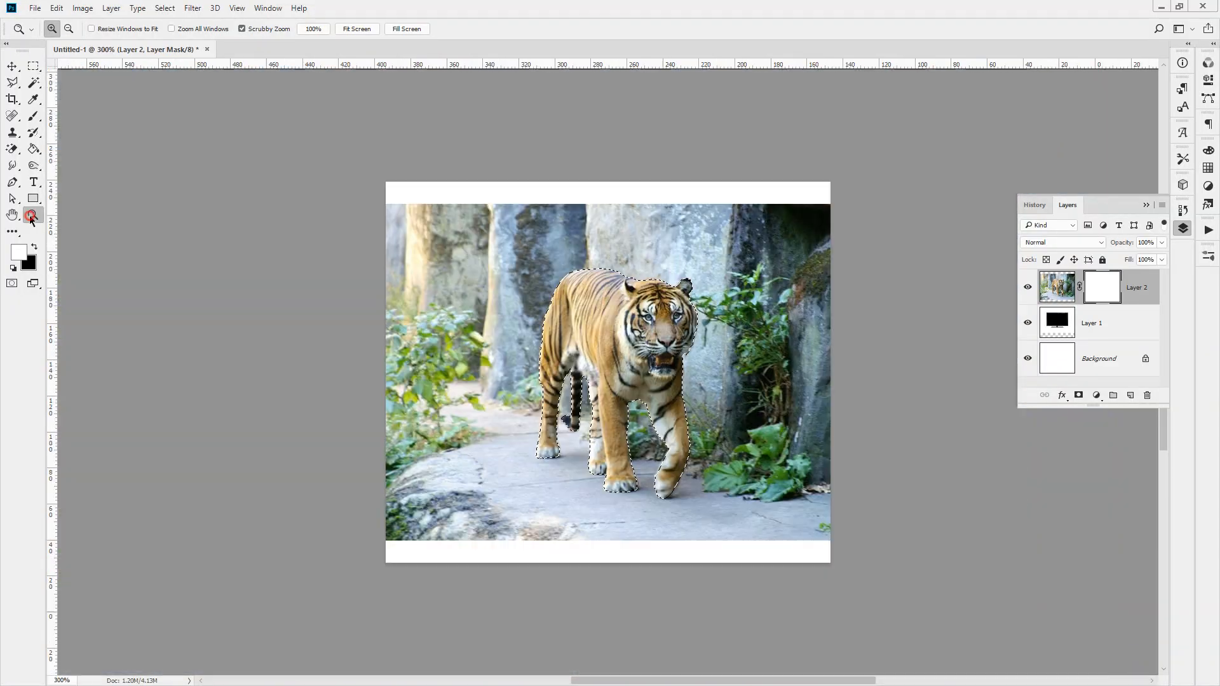
{"action": "left_click", "coordinate": [33, 116]}
{"action": "key", "text": "x"}
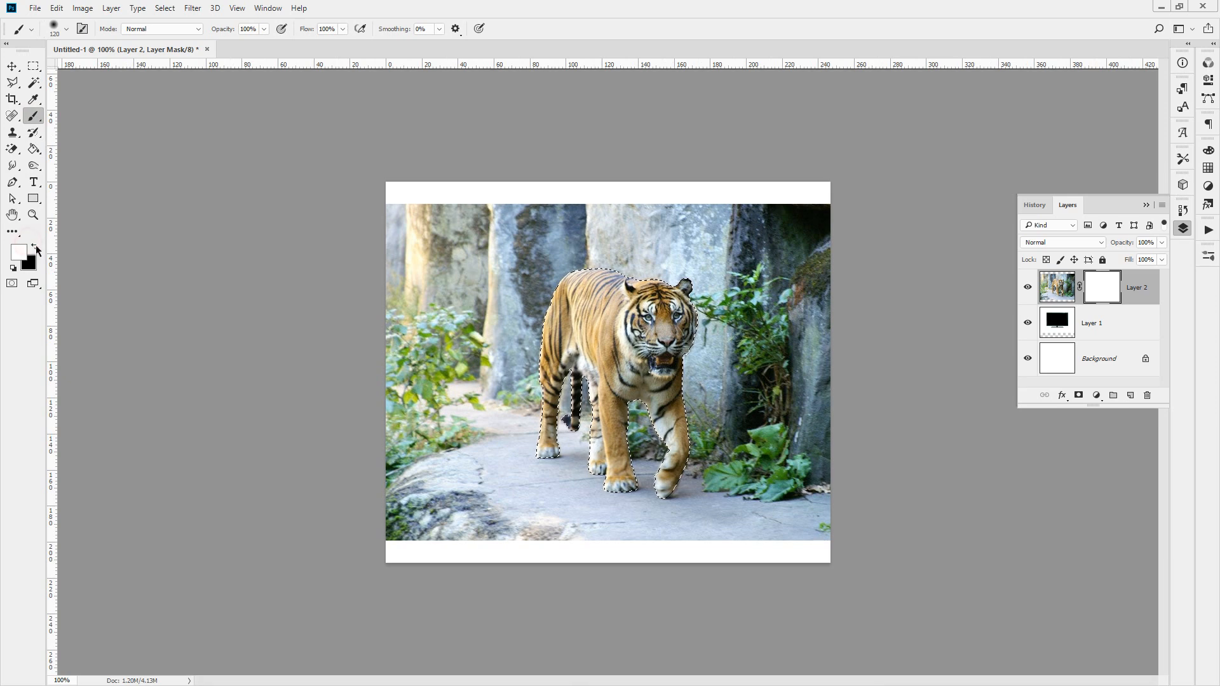
{"action": "mouse_move", "coordinate": [601, 268]}
{"action": "left_mouse_down"}
{"action": "mouse_move", "coordinate": [565, 331]}
{"action": "mouse_move", "coordinate": [623, 388]}
{"action": "left_mouse_up"}
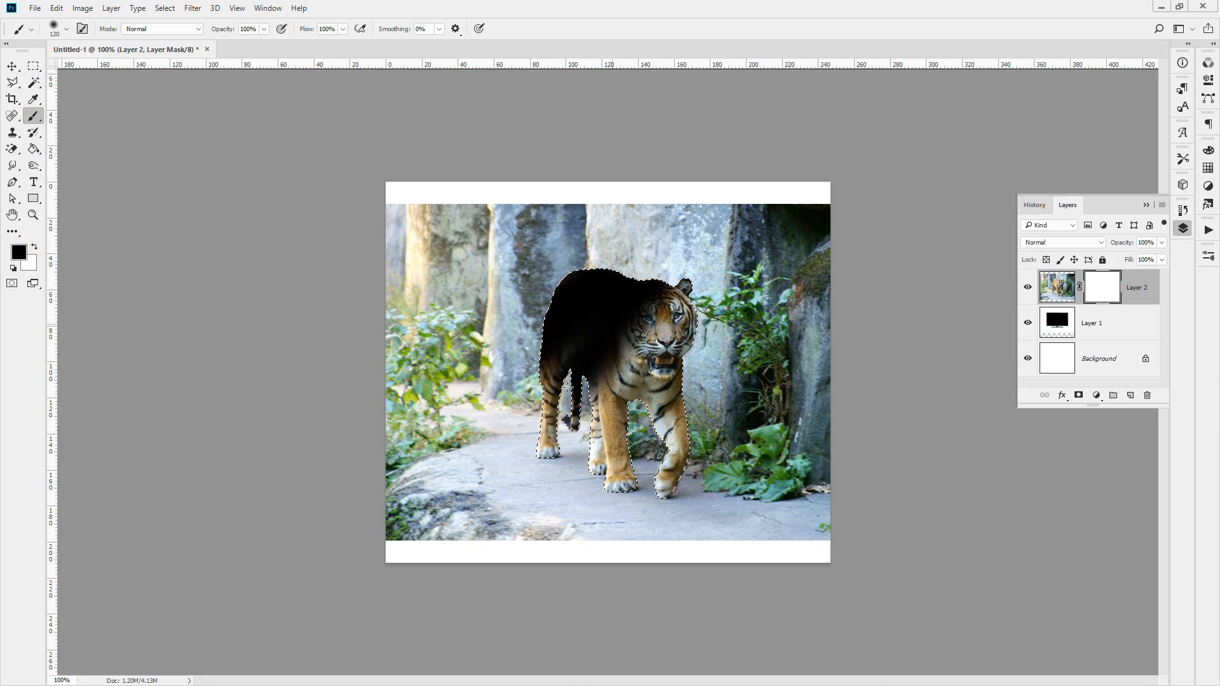
{"action": "key", "text": "ctrl+z"}
{"action": "left_click", "coordinate": [593, 251]}
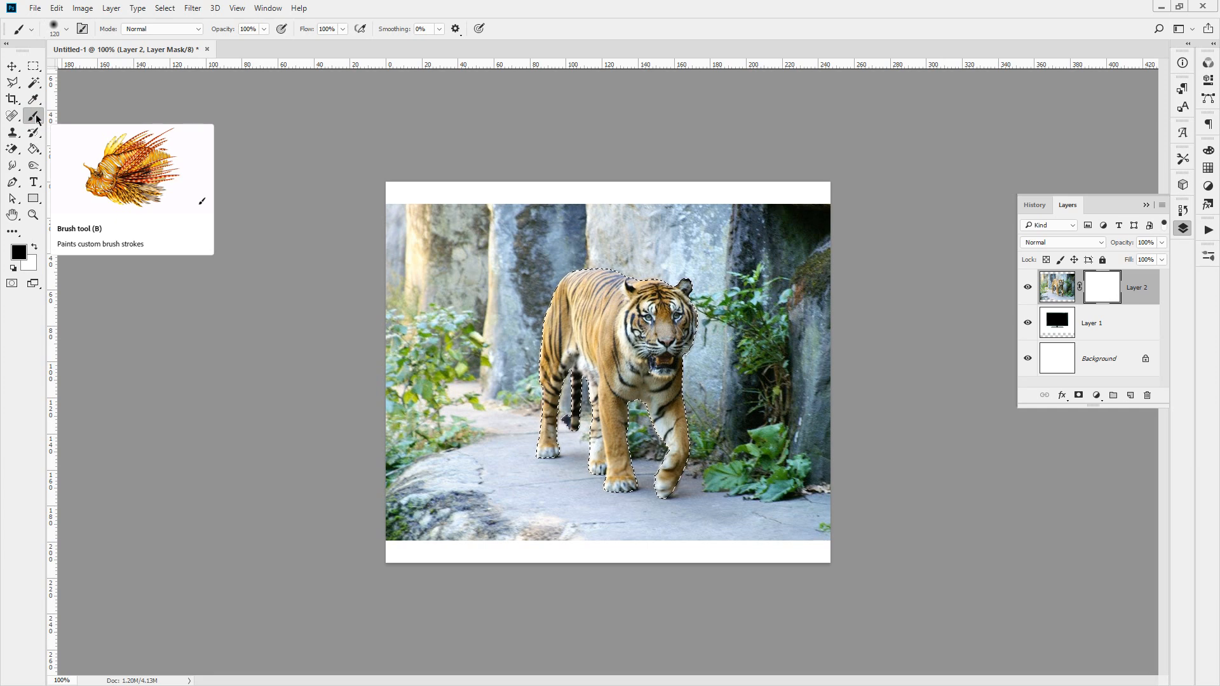
Hide Layer 1, brush black over the selected tiger on Layer 2's mask, and undo the painting.
{"action": "left_click", "coordinate": [1027, 323]}
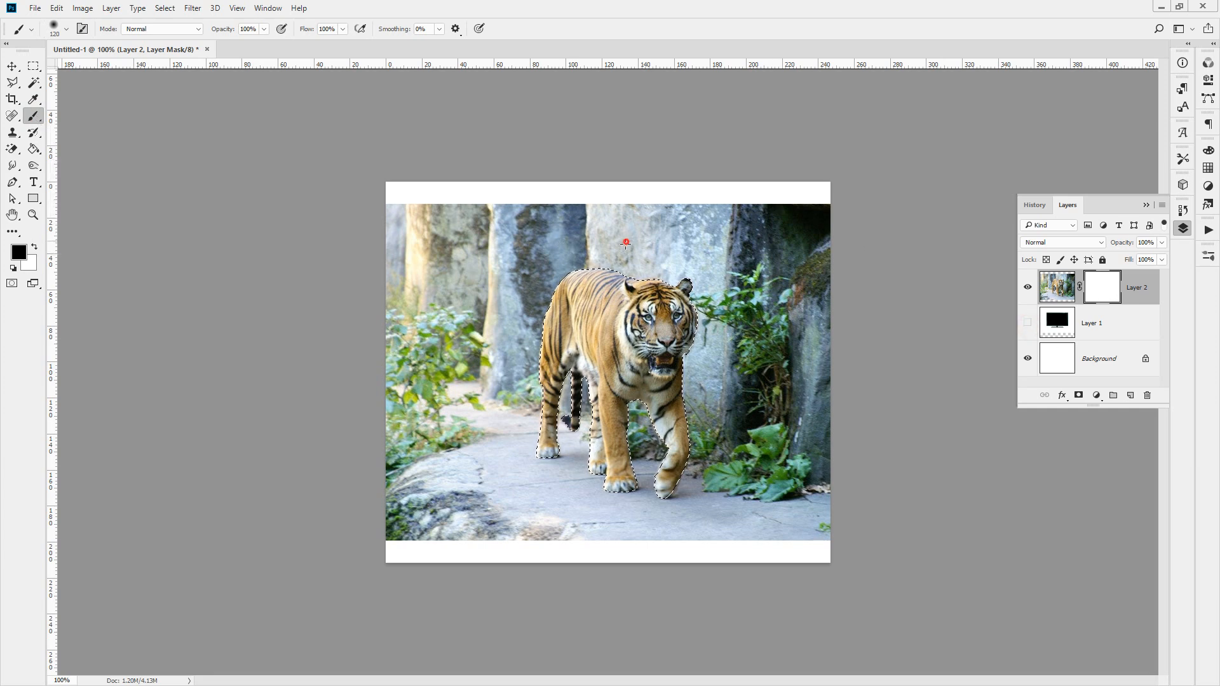
{"action": "mouse_move", "coordinate": [650, 274]}
{"action": "left_mouse_down"}
{"action": "mouse_move", "coordinate": [604, 577]}
{"action": "mouse_move", "coordinate": [676, 310]}
{"action": "left_mouse_up"}
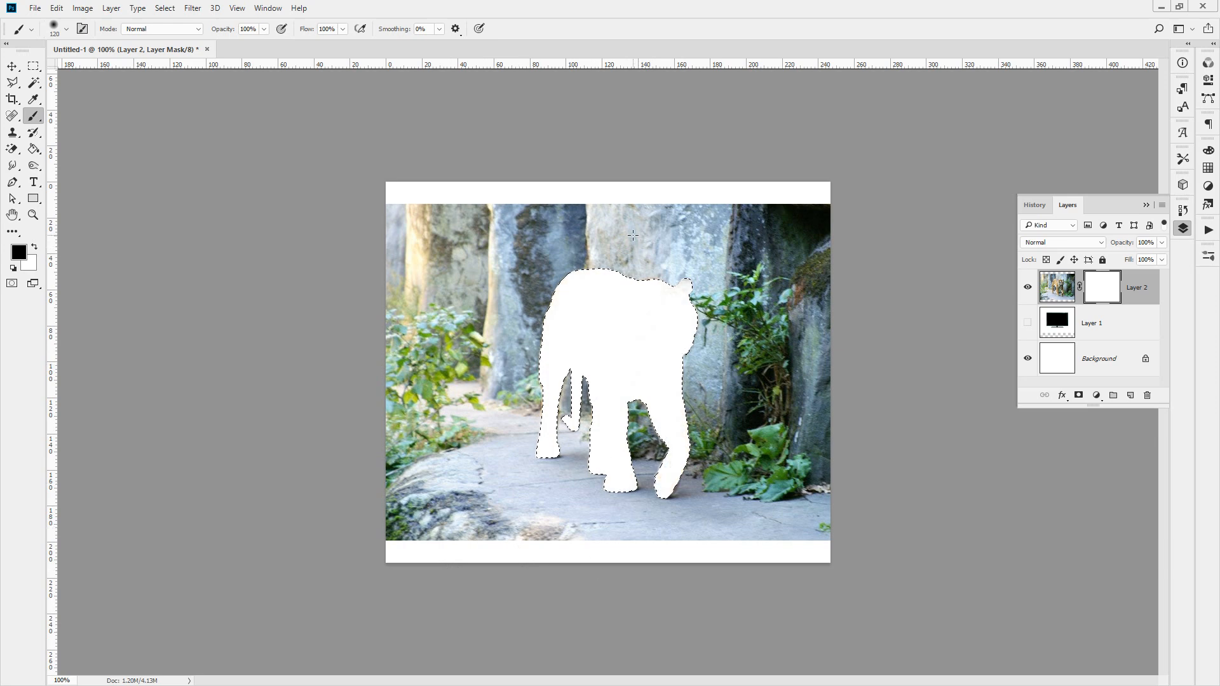
{"action": "key", "text": "ctrl+z"}
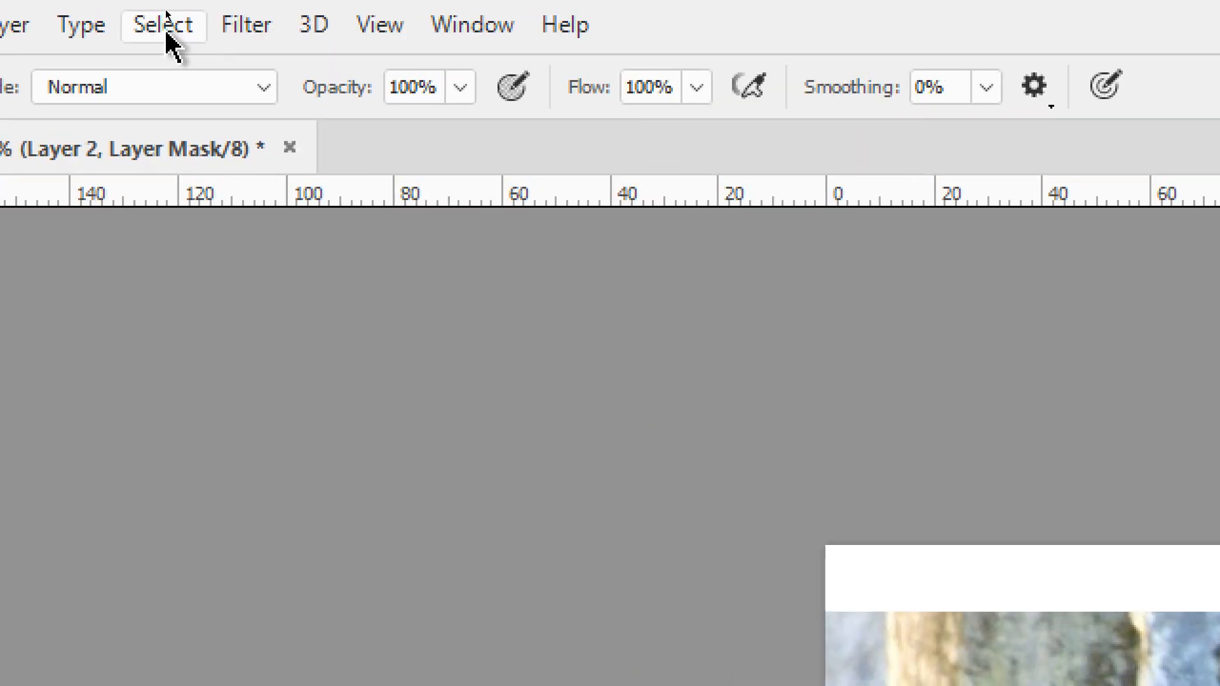
Invert the tiger selection, fill the background on Layer 2's mask with black and clear the selection.
{"action": "left_click", "coordinate": [167, 28]}
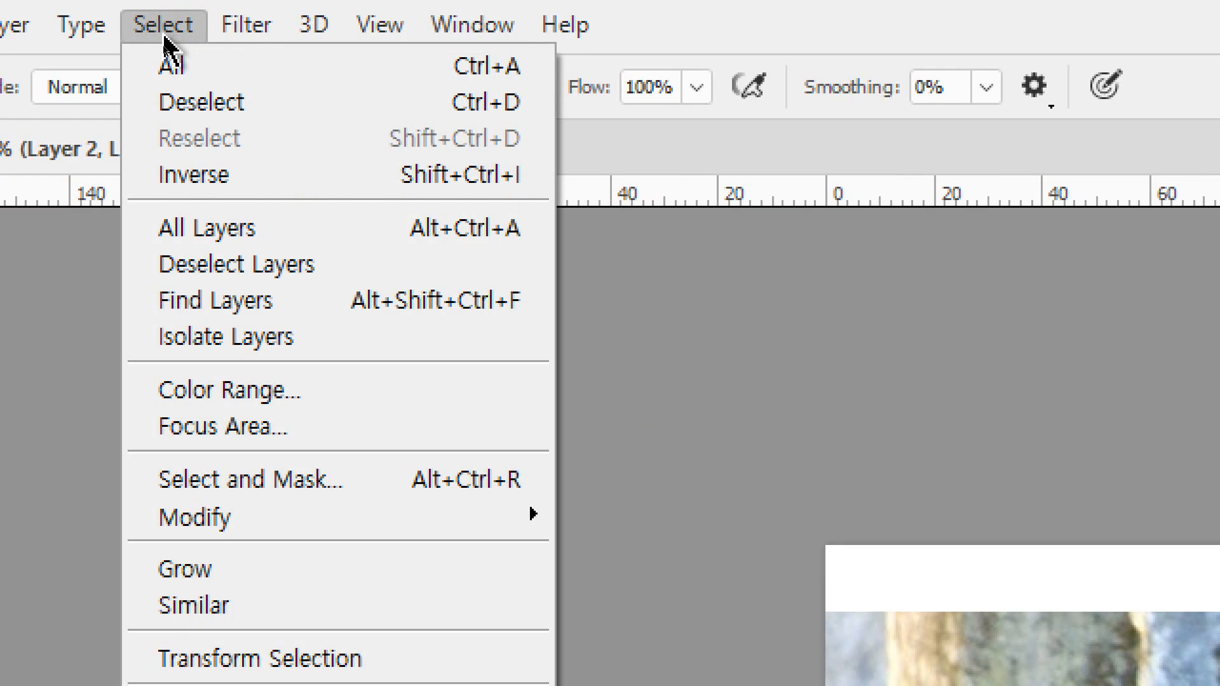
{"action": "left_click", "coordinate": [159, 189]}
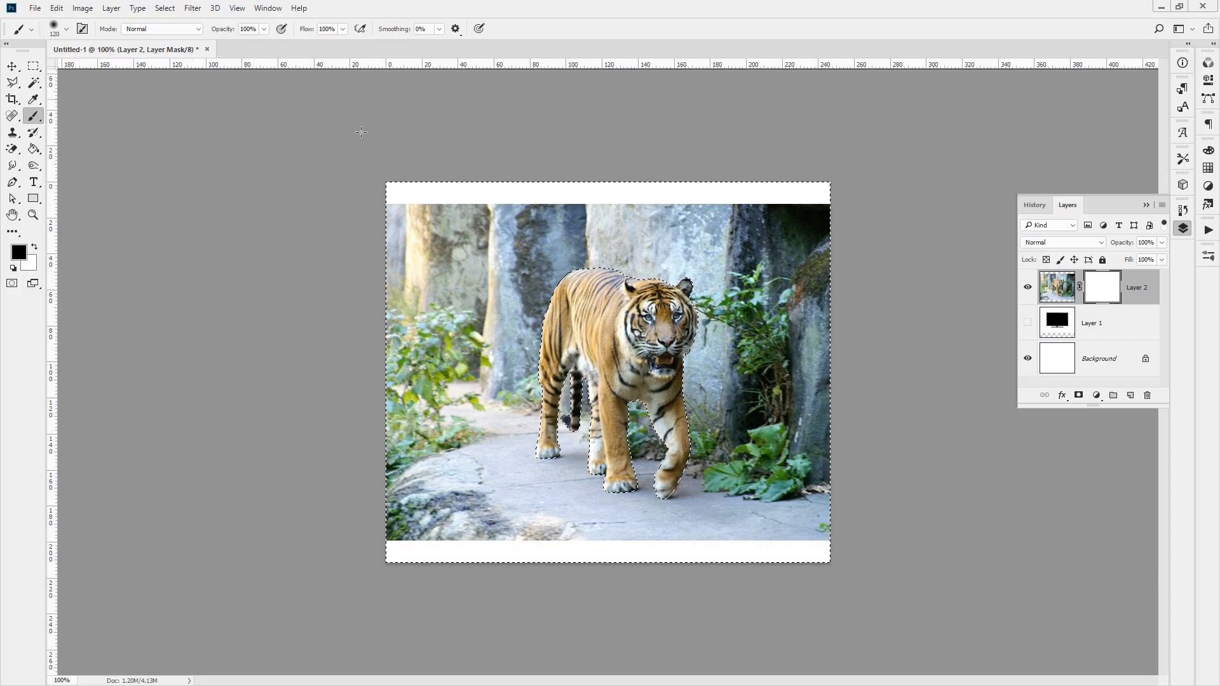
{"action": "left_click_drag", "start_coordinate": [729, 233], "coordinate": [737, 251]}
{"action": "key", "text": "alt+BackSpace"}
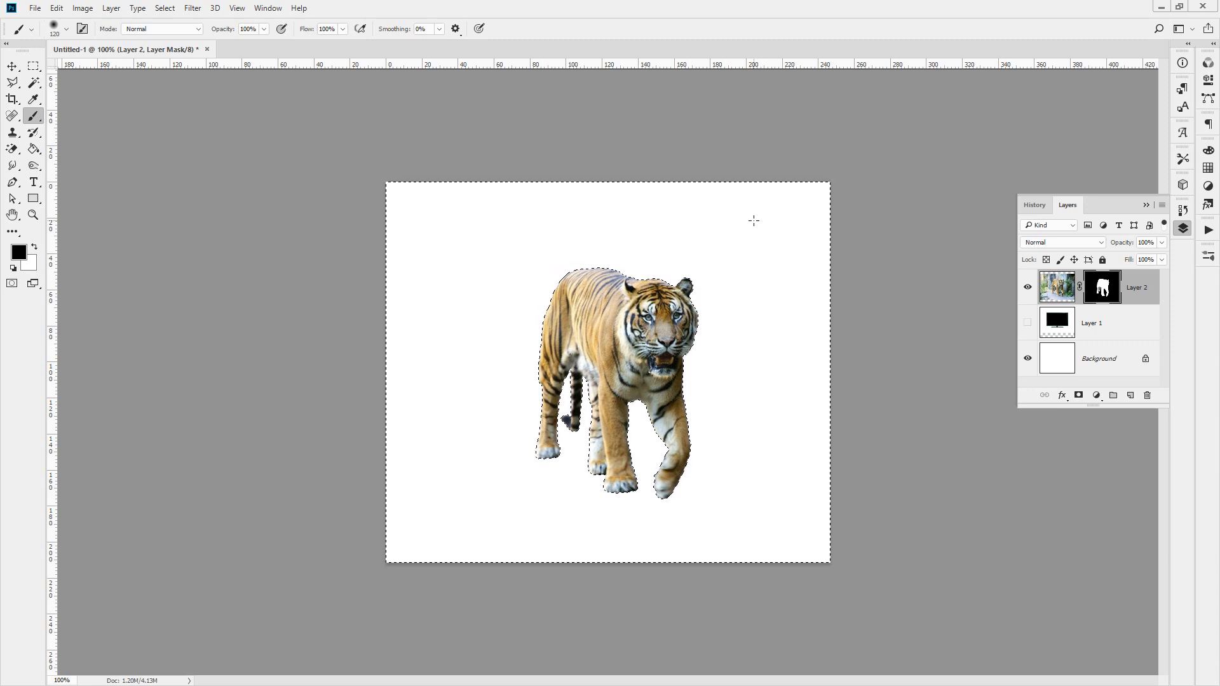
{"action": "key", "text": "ctrl+d"}
{"action": "key", "text": "l"}
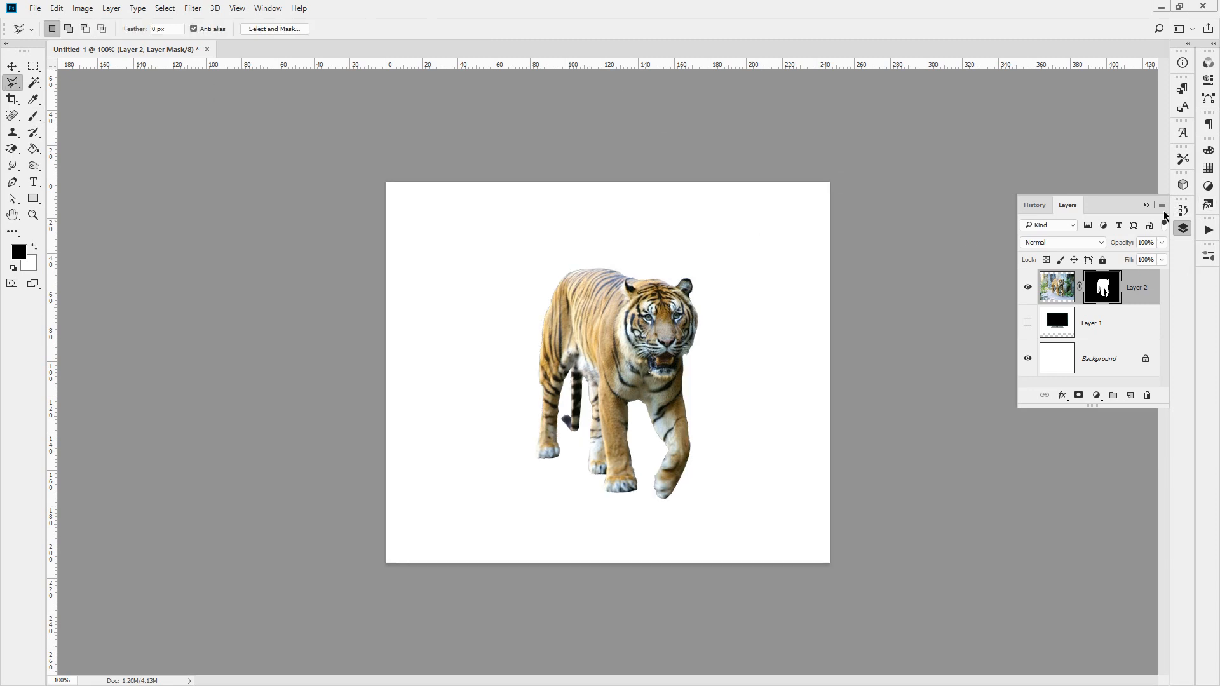
Revert the document to the Polygonal Lasso state in the history.
{"action": "left_click", "coordinate": [1034, 205]}
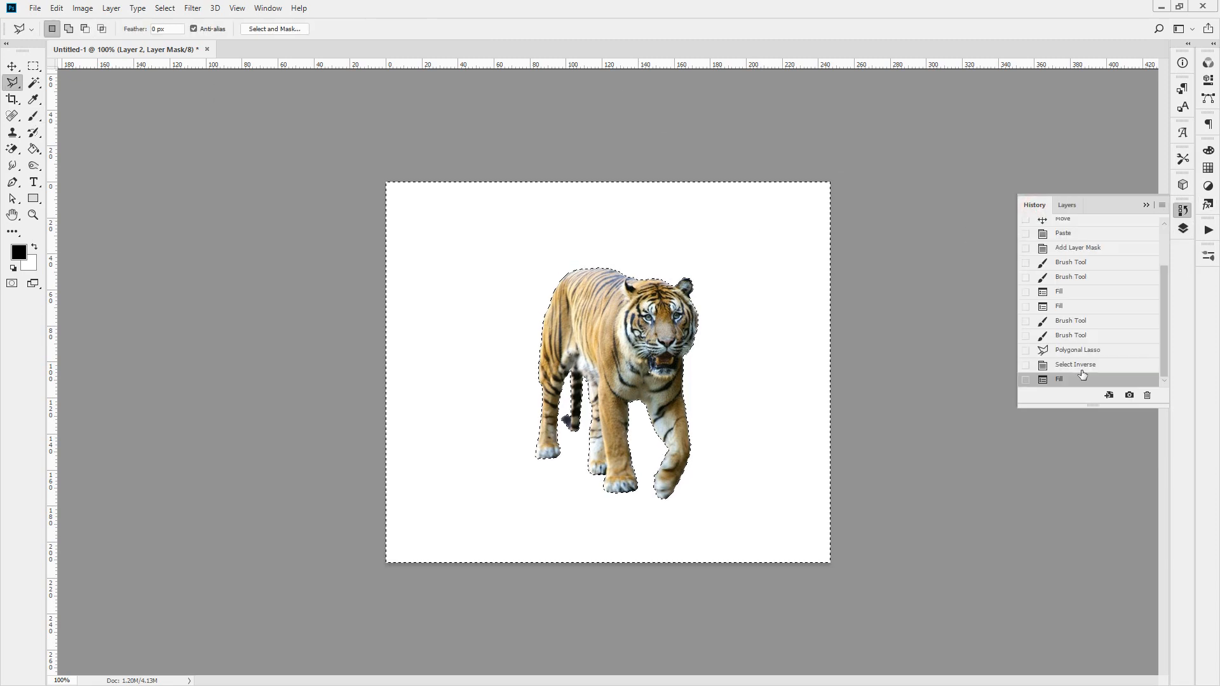
{"action": "left_click", "coordinate": [1083, 367]}
{"action": "left_click", "coordinate": [1081, 350]}
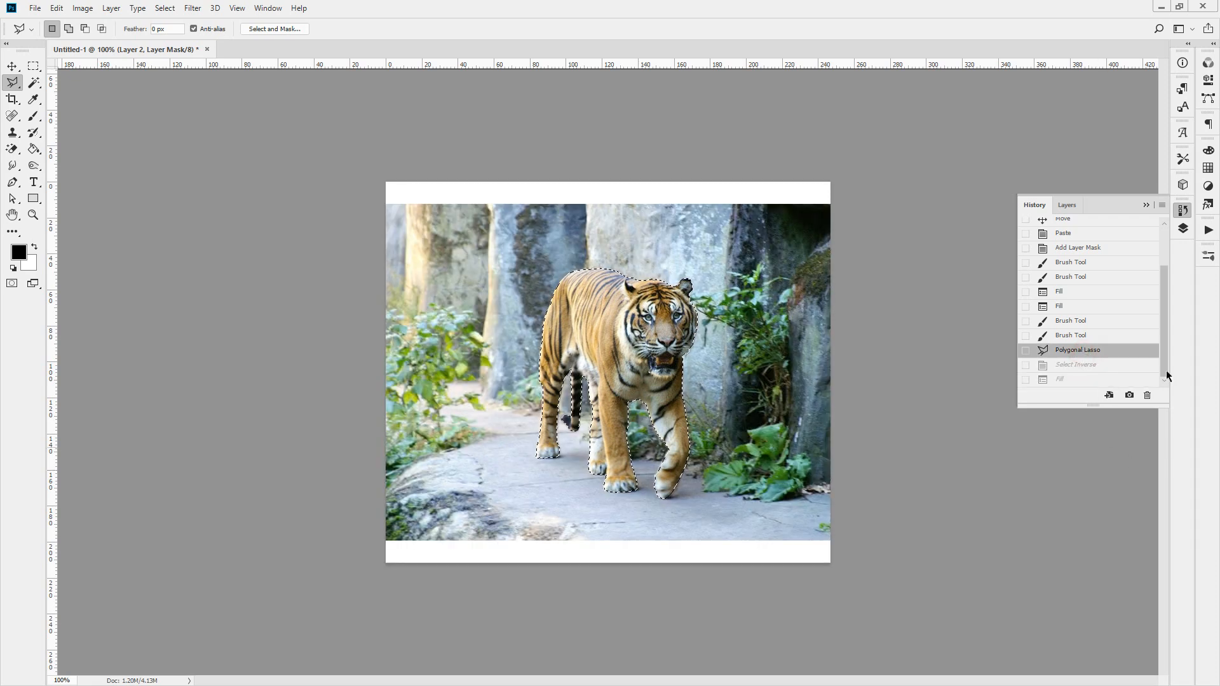
Delete Layer 2's layer mask without applying it to the layer.
{"action": "left_click", "coordinate": [1182, 229]}
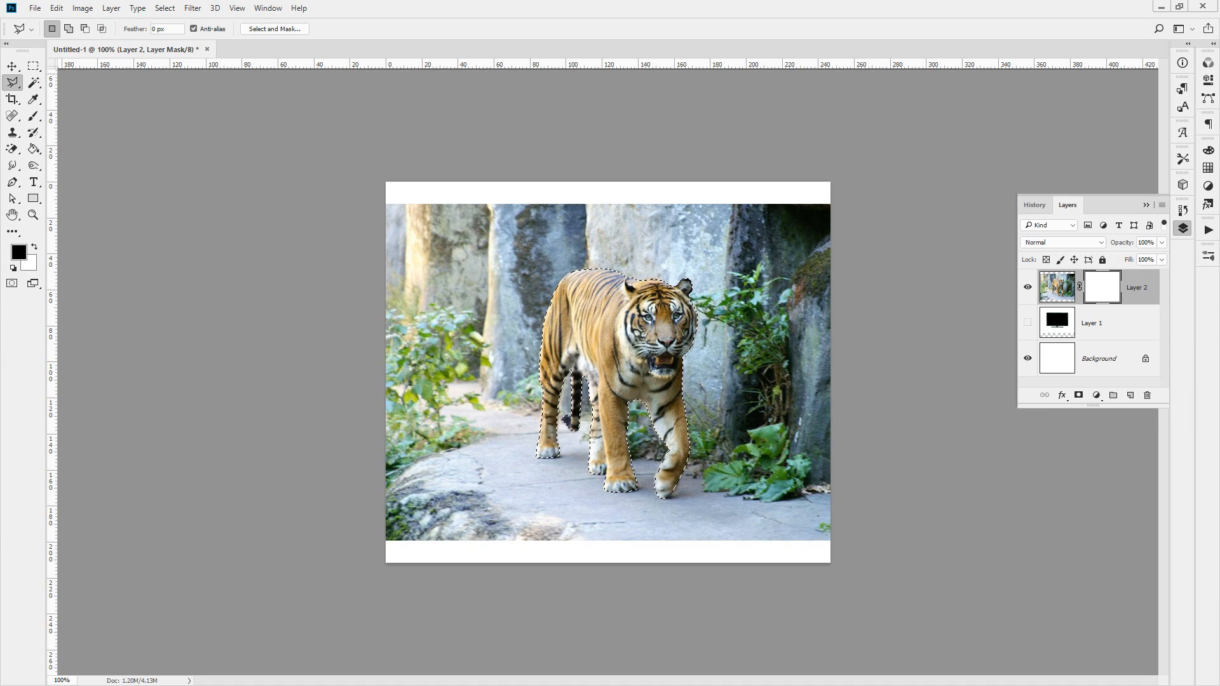
{"action": "left_click", "coordinate": [609, 312]}
{"action": "mouse_move", "coordinate": [1110, 297]}
{"action": "left_mouse_down"}
{"action": "mouse_move", "coordinate": [1103, 262]}
{"action": "mouse_move", "coordinate": [1147, 395]}
{"action": "left_mouse_up"}
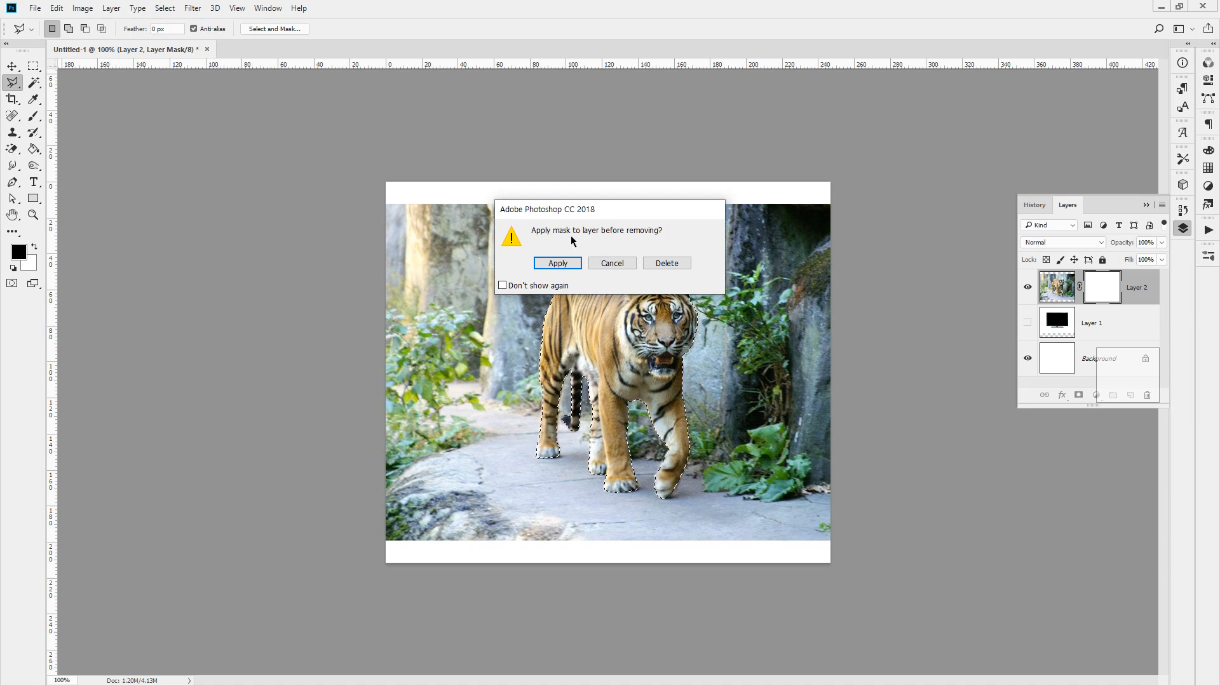
{"action": "left_click", "coordinate": [675, 263]}
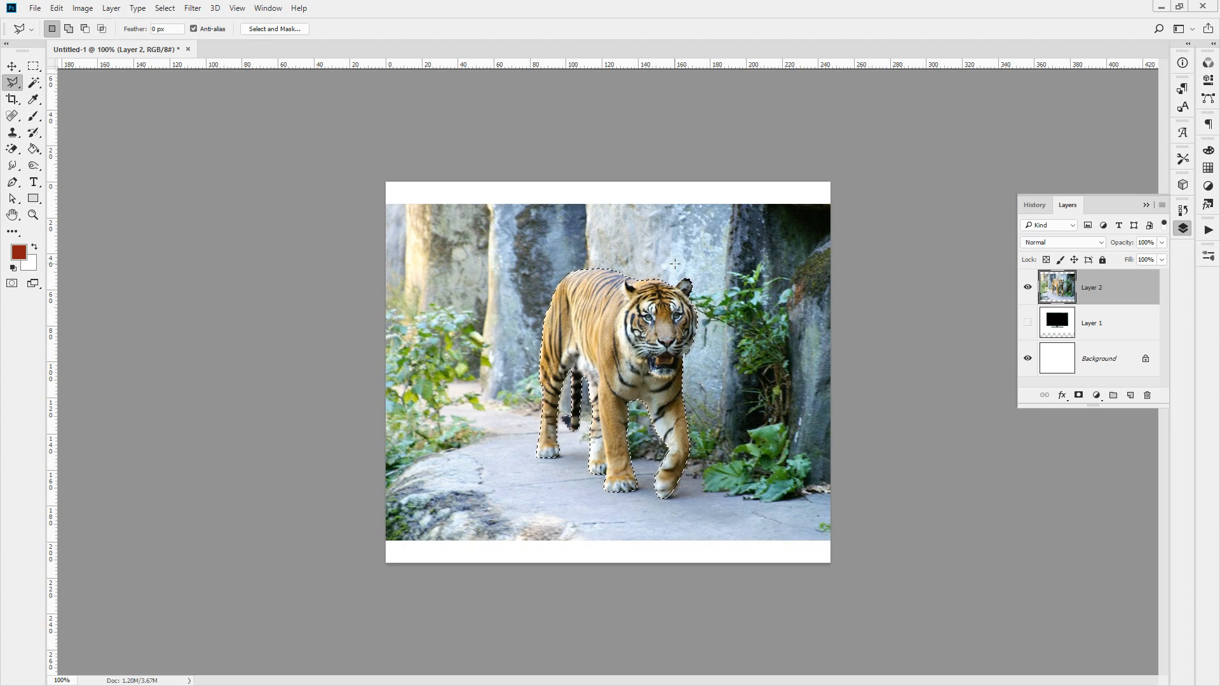
{"action": "left_click_drag", "start_coordinate": [600, 304], "coordinate": [609, 313]}
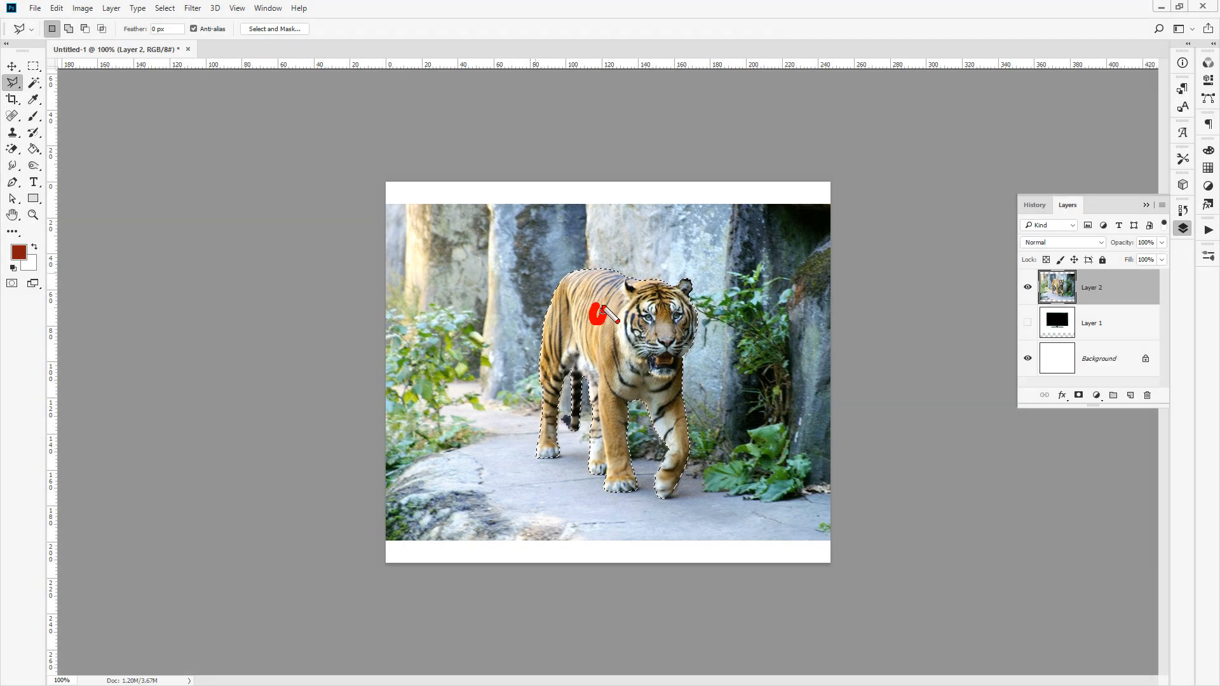
{"action": "mouse_move", "coordinate": [1120, 278]}
{"action": "left_mouse_down"}
{"action": "mouse_move", "coordinate": [1092, 305]}
{"action": "mouse_move", "coordinate": [1090, 280]}
{"action": "mouse_move", "coordinate": [1128, 310]}
{"action": "left_mouse_up"}
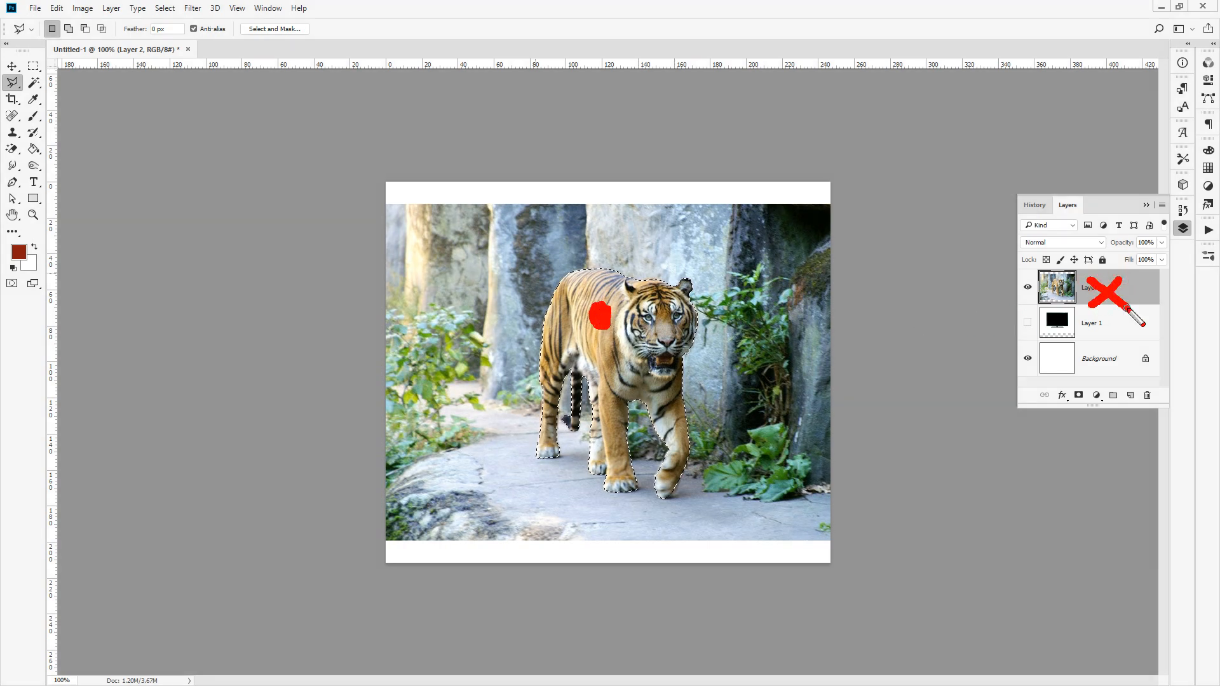
{"action": "key", "text": "Escape"}
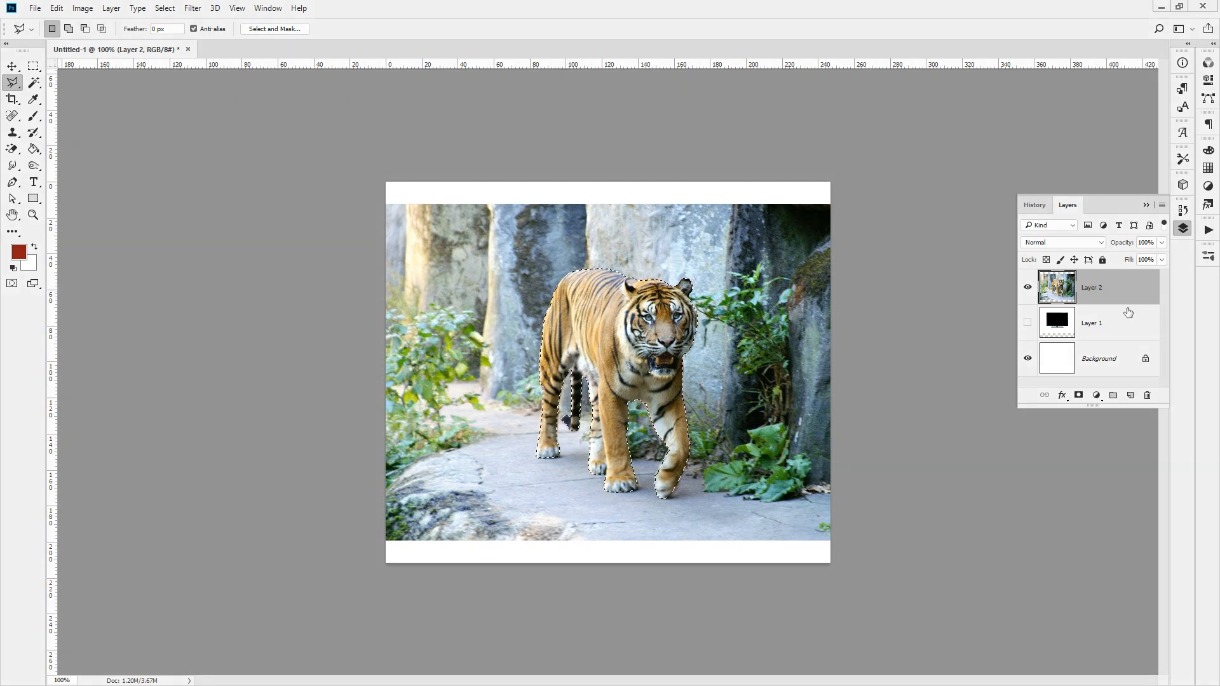
{"action": "key", "text": "ctrl+d"}
{"action": "mouse_move", "coordinate": [639, 297]}
{"action": "left_mouse_down"}
{"action": "mouse_move", "coordinate": [629, 338]}
{"action": "mouse_move", "coordinate": [633, 318]}
{"action": "left_mouse_up"}
{"action": "key", "text": "Escape"}
Add a layer mask to Layer 2 from the tiger selection and show Layer 1 again.
{"action": "left_click", "coordinate": [1079, 395]}
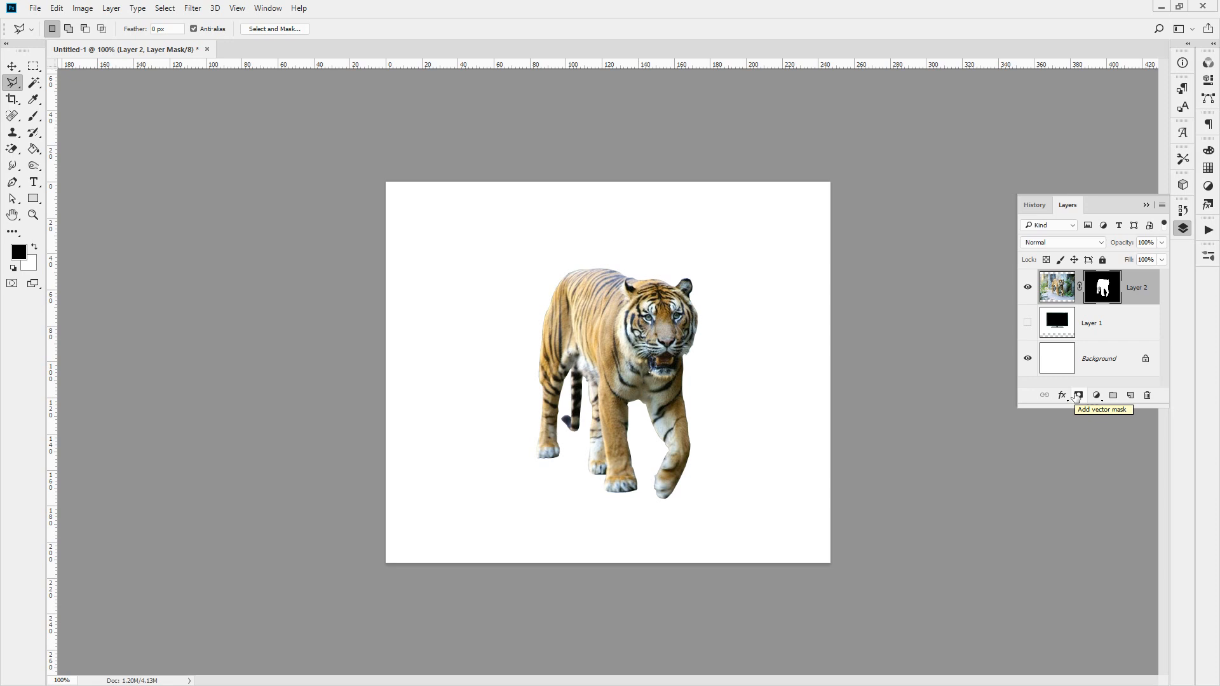
{"action": "left_click", "coordinate": [1028, 323]}
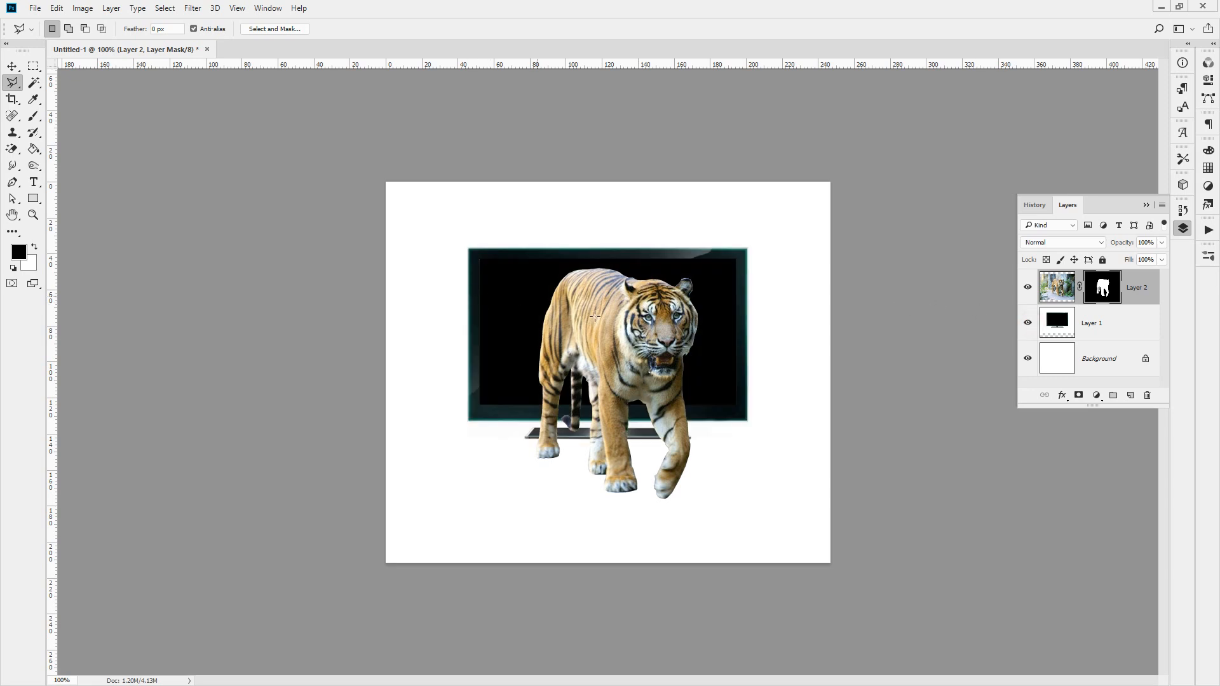
Move the tiger about 2.5 mm to the right and slightly up over the television.
{"action": "left_click", "coordinate": [674, 385], "text": "ctrl"}
{"action": "left_click", "coordinate": [674, 385], "text": "ctrl"}
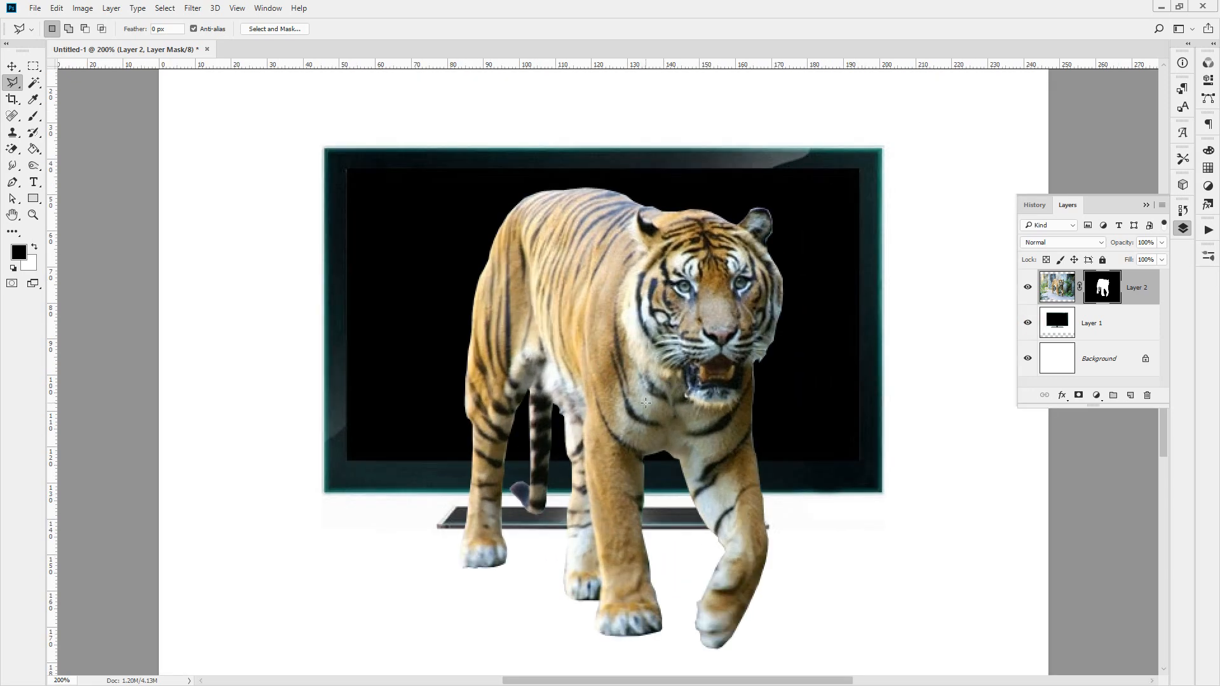
{"action": "key", "text": "v"}
{"action": "left_click_drag", "start_coordinate": [644, 379], "coordinate": [651, 363]}
{"action": "key", "text": "ctrl"}
{"action": "left_click_drag", "start_coordinate": [424, 304], "coordinate": [459, 301]}
{"action": "mouse_move", "coordinate": [557, 330]}
{"action": "left_mouse_down"}
{"action": "mouse_move", "coordinate": [878, 561]}
{"action": "mouse_move", "coordinate": [889, 547]}
{"action": "mouse_move", "coordinate": [842, 570]}
{"action": "left_mouse_up"}
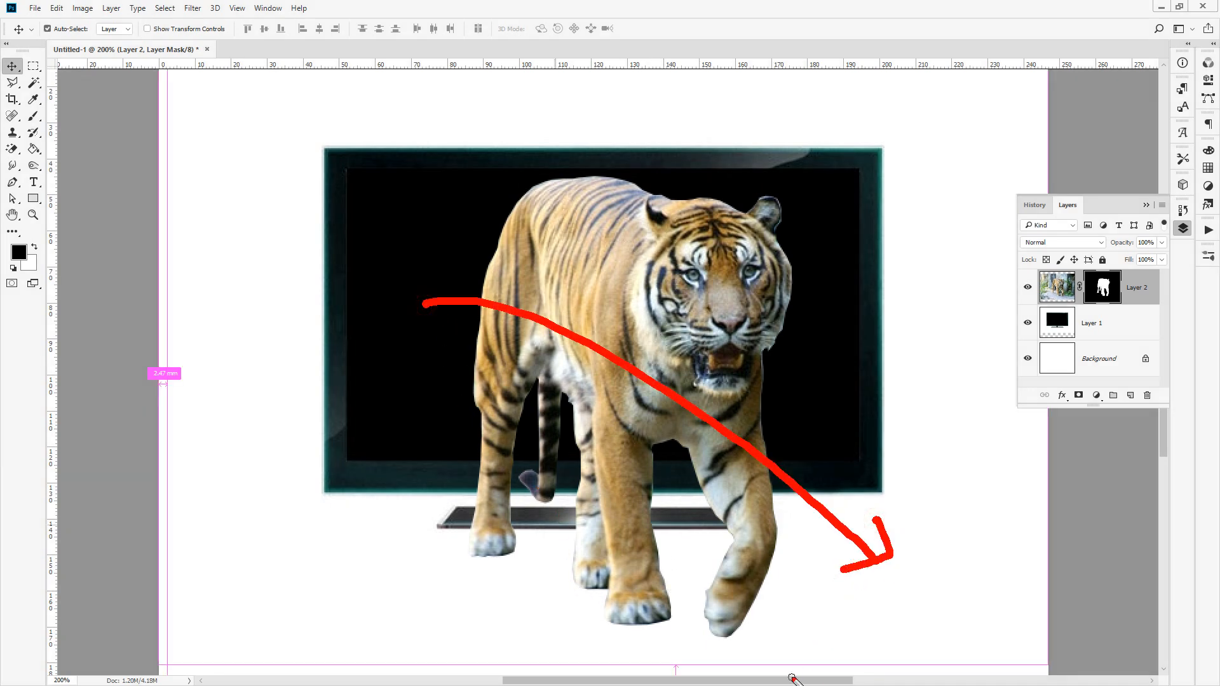
{"action": "key", "text": "Escape"}
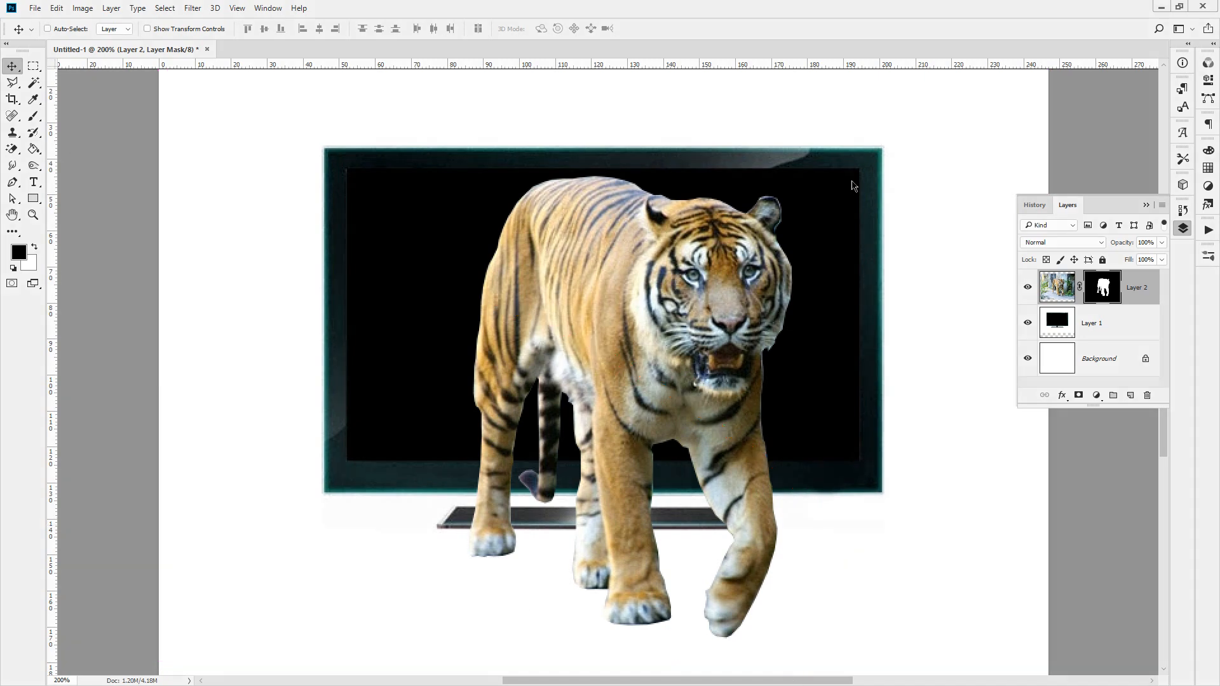
{"action": "mouse_move", "coordinate": [860, 171]}
{"action": "left_mouse_down"}
{"action": "mouse_move", "coordinate": [342, 172]}
{"action": "mouse_move", "coordinate": [343, 458]}
{"action": "mouse_move", "coordinate": [856, 458]}
{"action": "mouse_move", "coordinate": [856, 152]}
{"action": "left_mouse_up"}
{"action": "mouse_move", "coordinate": [721, 667]}
{"action": "left_mouse_down"}
{"action": "mouse_move", "coordinate": [655, 668]}
{"action": "mouse_move", "coordinate": [686, 456]}
{"action": "left_mouse_up"}
{"action": "mouse_move", "coordinate": [595, 443]}
{"action": "left_mouse_down"}
{"action": "mouse_move", "coordinate": [604, 619]}
{"action": "mouse_move", "coordinate": [485, 604]}
{"action": "mouse_move", "coordinate": [458, 487]}
{"action": "mouse_move", "coordinate": [581, 452]}
{"action": "left_mouse_up"}
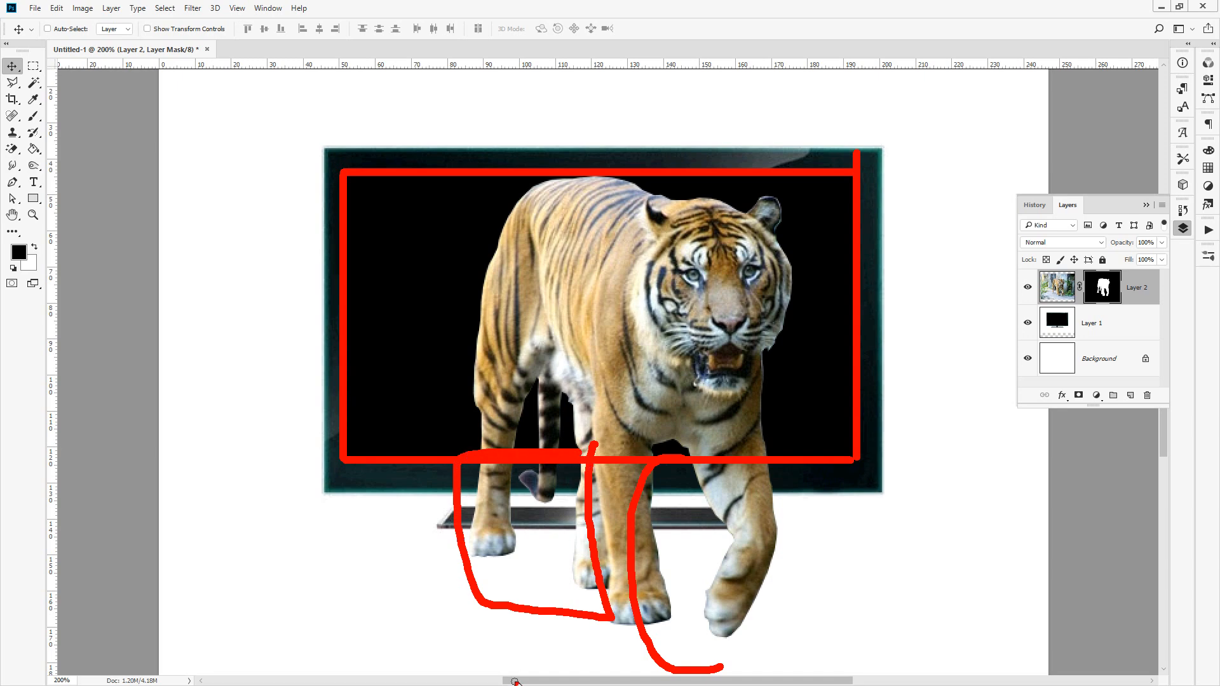
{"action": "key", "text": "Escape"}
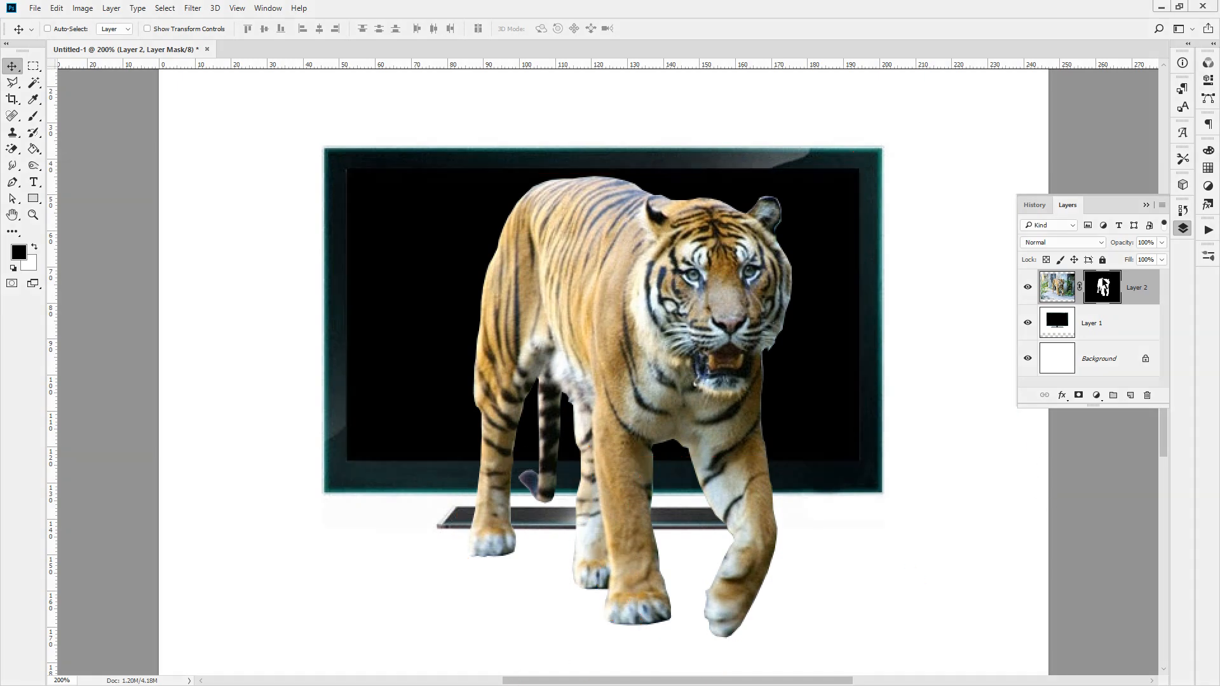
Select the television's inner screen area with a rectangular marquee and fill it with white on Layer 2's mask.
{"action": "key", "text": "m"}
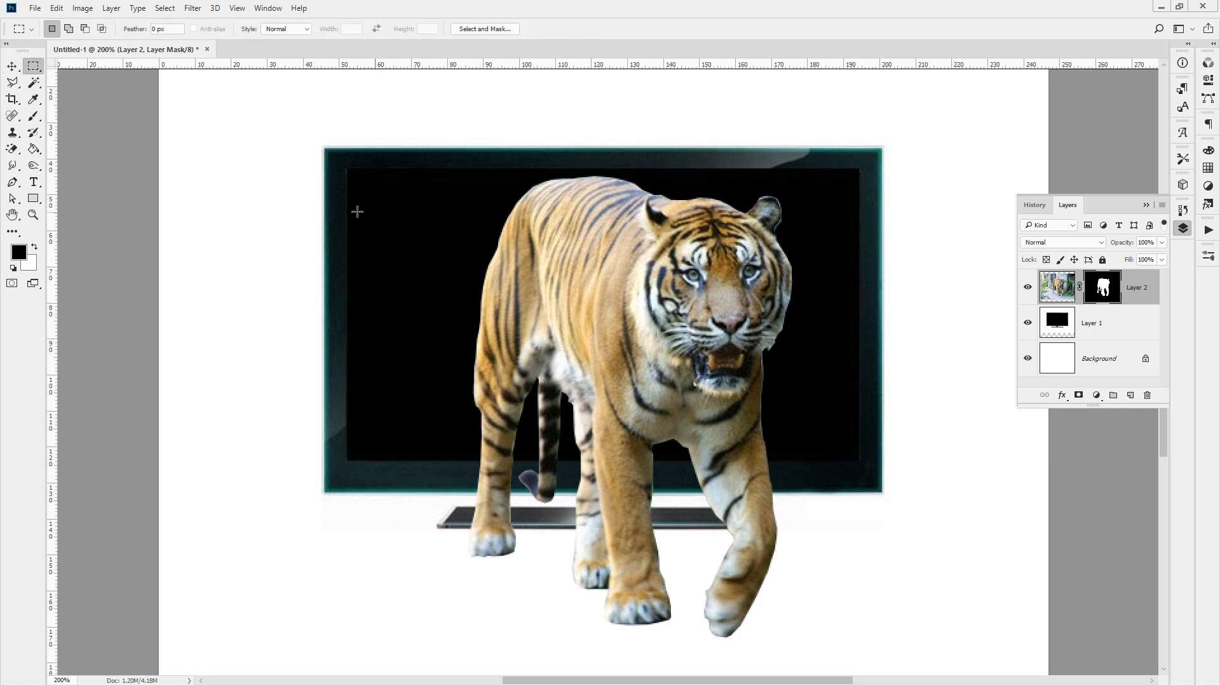
{"action": "left_click_drag", "start_coordinate": [347, 167], "coordinate": [860, 462]}
{"action": "key", "text": "ctrl+BackSpace"}
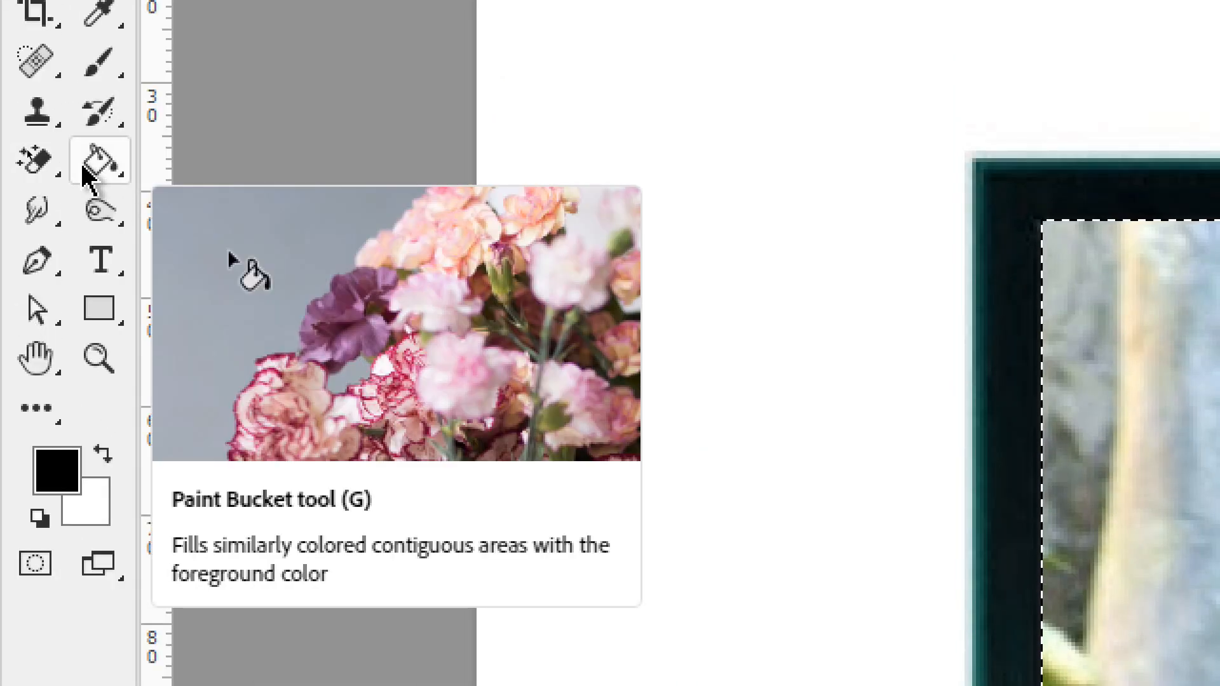
Switch to the Paint Bucket tool, clear the rectangular screen selection and restore it.
{"action": "left_click", "coordinate": [85, 170]}
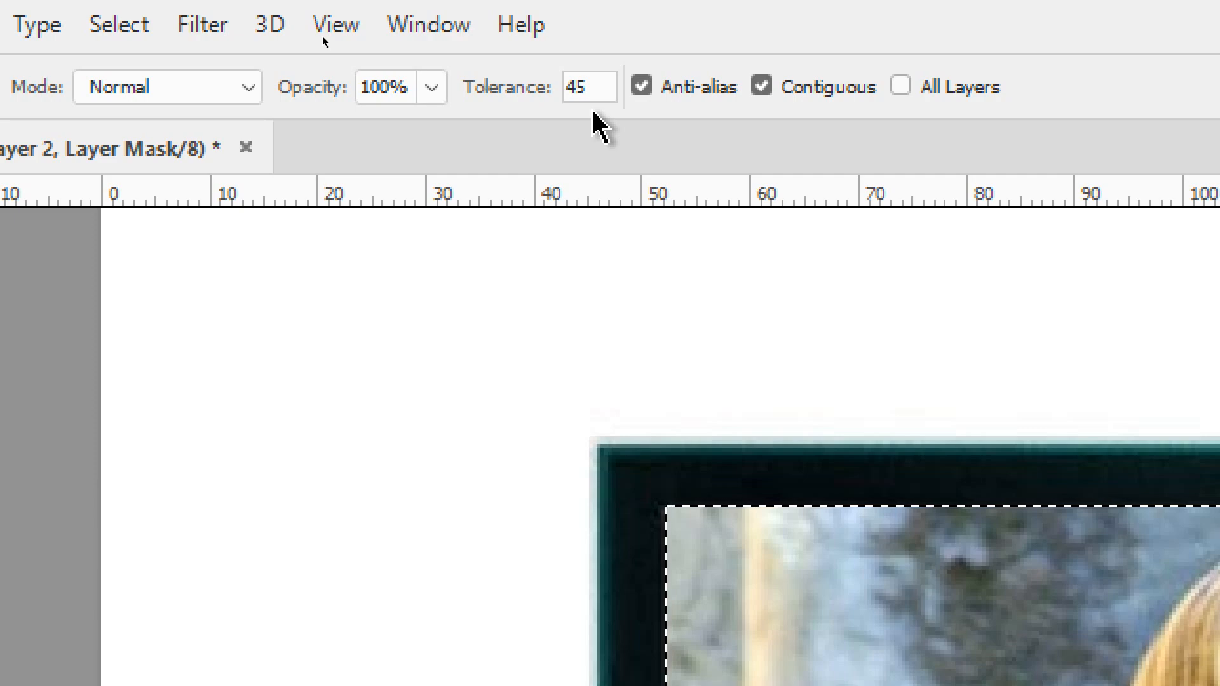
{"action": "key", "text": "ctrl+d"}
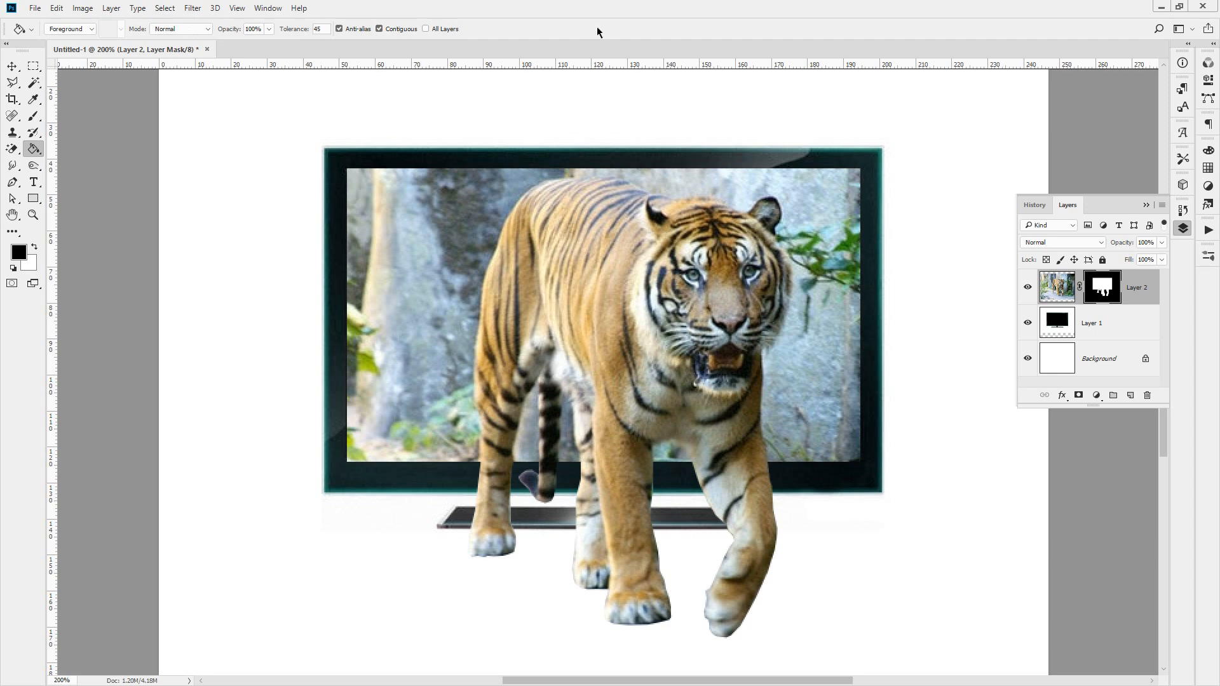
{"action": "key", "text": "ctrl+shift+d"}
Create a new document with the suggested settings and paste the copied tiger photo into it.
{"action": "key", "text": "ctrl+n"}
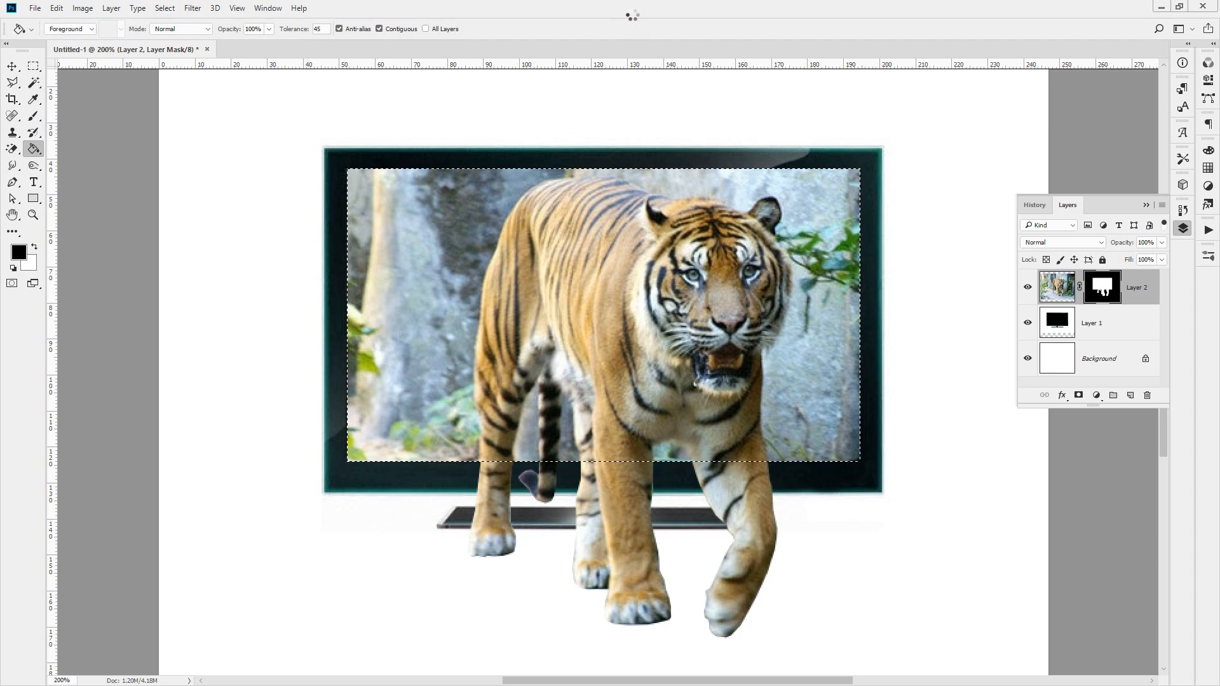
{"action": "key", "text": "Return"}
{"action": "key", "text": "ctrl+v"}
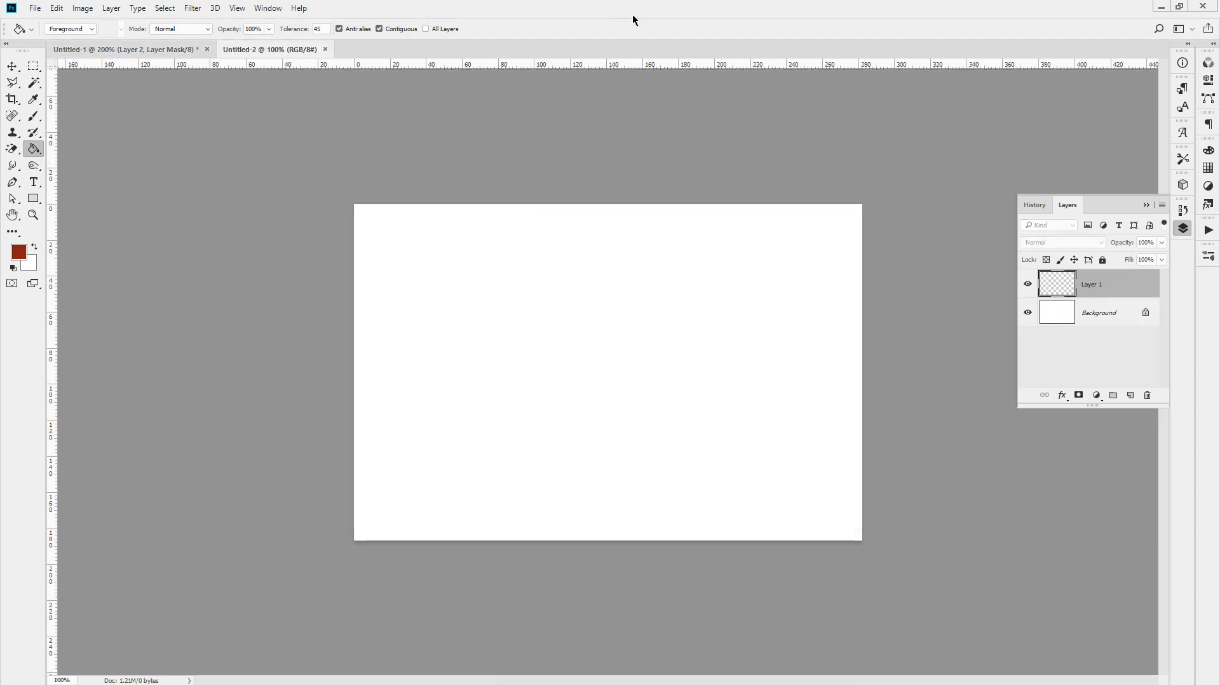
{"action": "scroll", "coordinate": [445, 300], "scroll_direction": "up", "scroll_amount": 5}
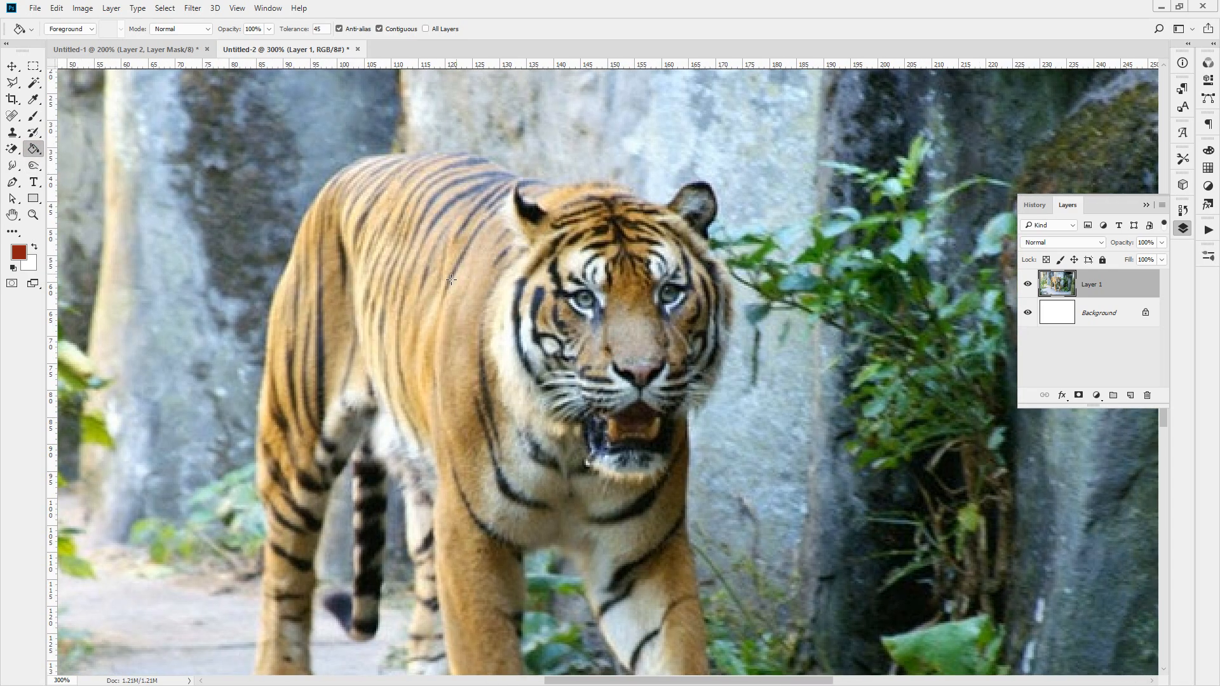
Test a dark red Paint Bucket fill on the tiger's shoulder and undo it.
{"action": "left_click", "coordinate": [455, 315]}
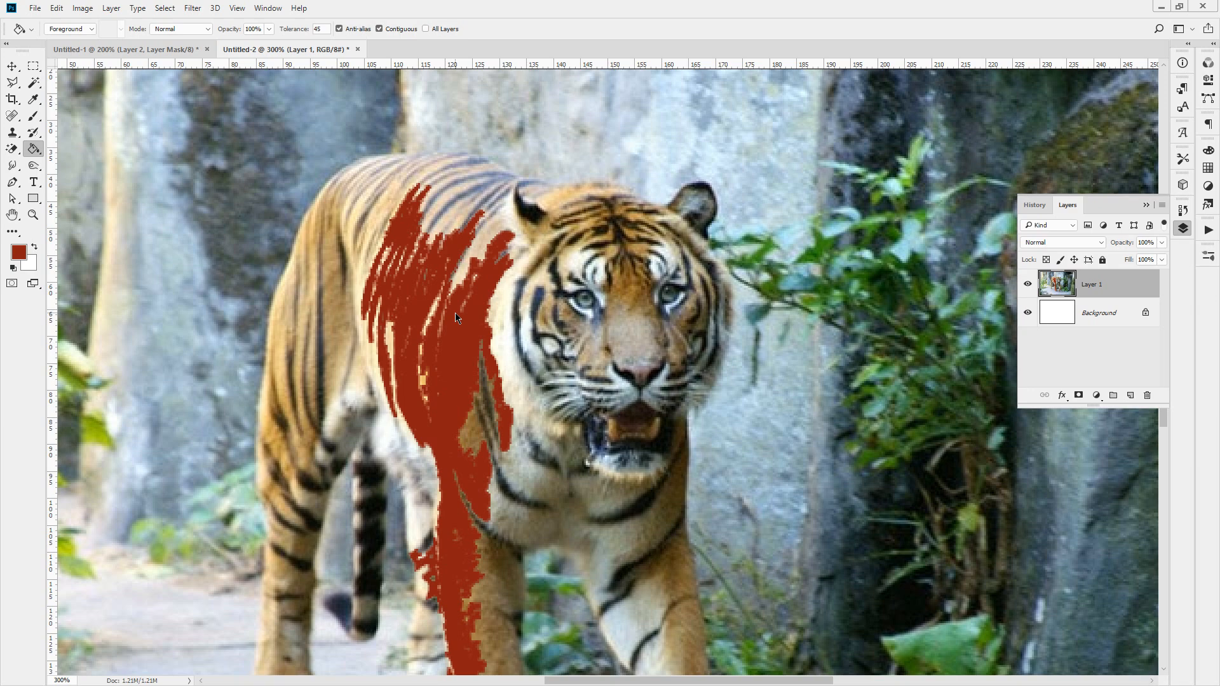
{"action": "key", "text": "ctrl+z"}
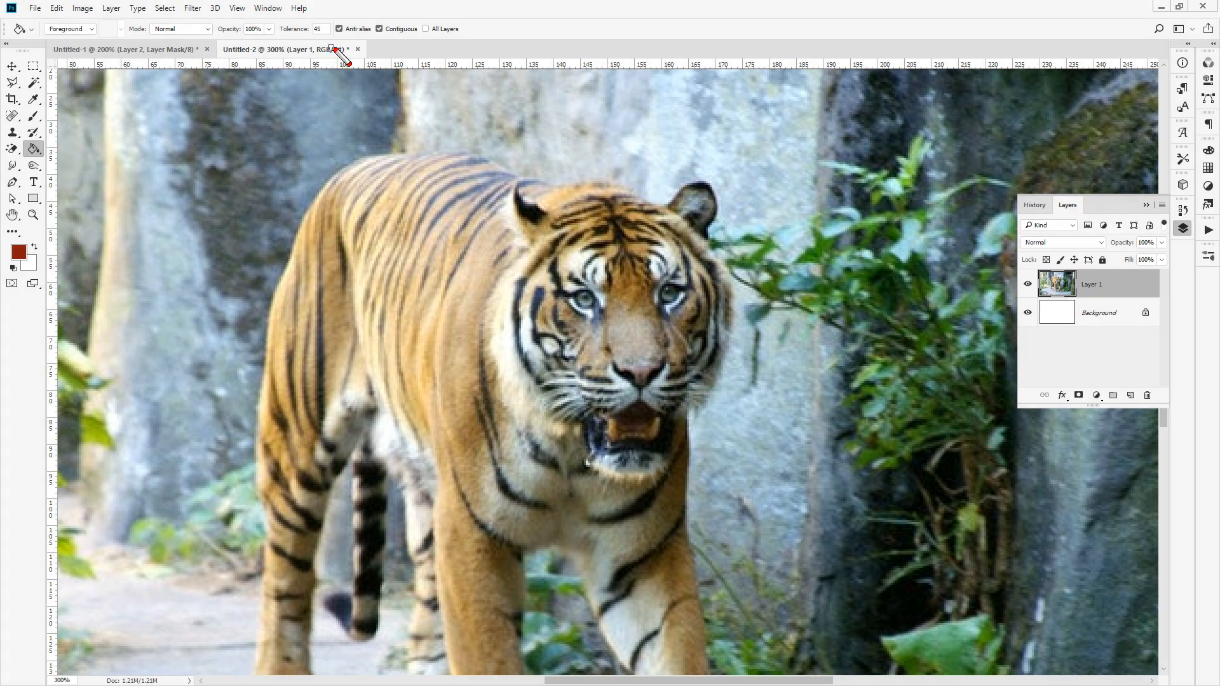
{"action": "mouse_move", "coordinate": [294, 55]}
{"action": "left_mouse_down"}
{"action": "mouse_move", "coordinate": [329, 19]}
{"action": "mouse_move", "coordinate": [350, 37]}
{"action": "mouse_move", "coordinate": [314, 63]}
{"action": "left_mouse_up"}
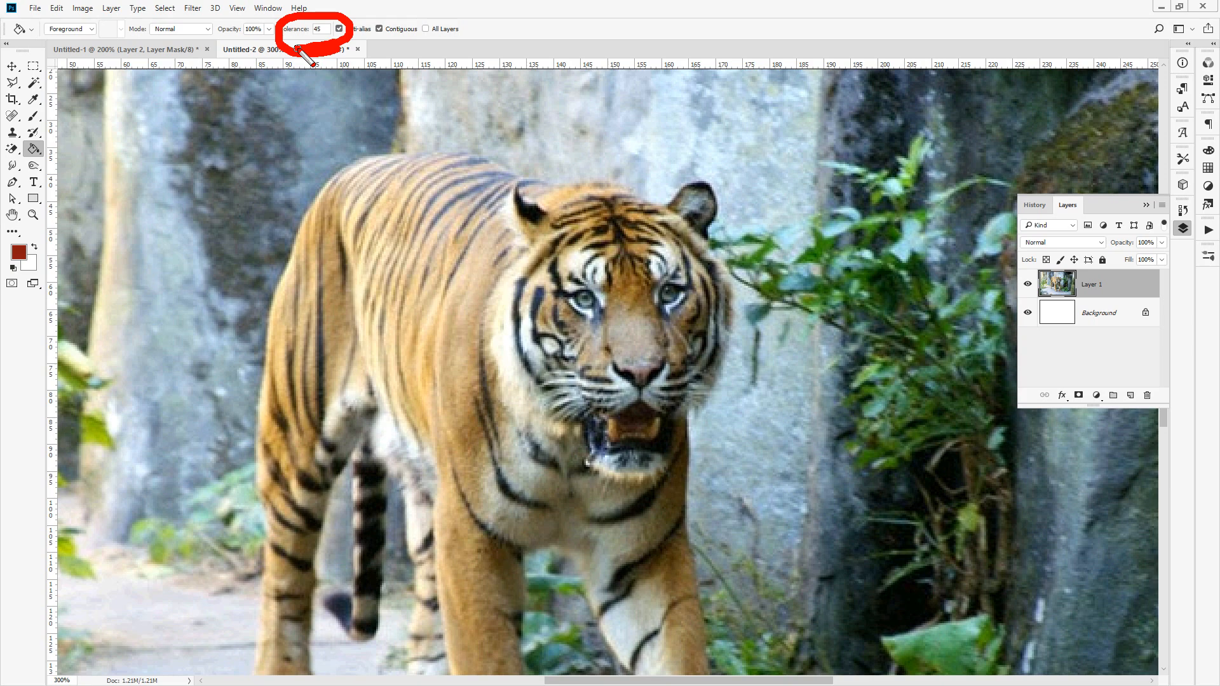
Try dark red Paint Bucket fills at several other spots on the tiger's back and side, undoing each one.
{"action": "left_click", "coordinate": [495, 181]}
{"action": "key", "text": "ctrl+z"}
{"action": "left_click", "coordinate": [446, 289]}
{"action": "key", "text": "ctrl+z"}
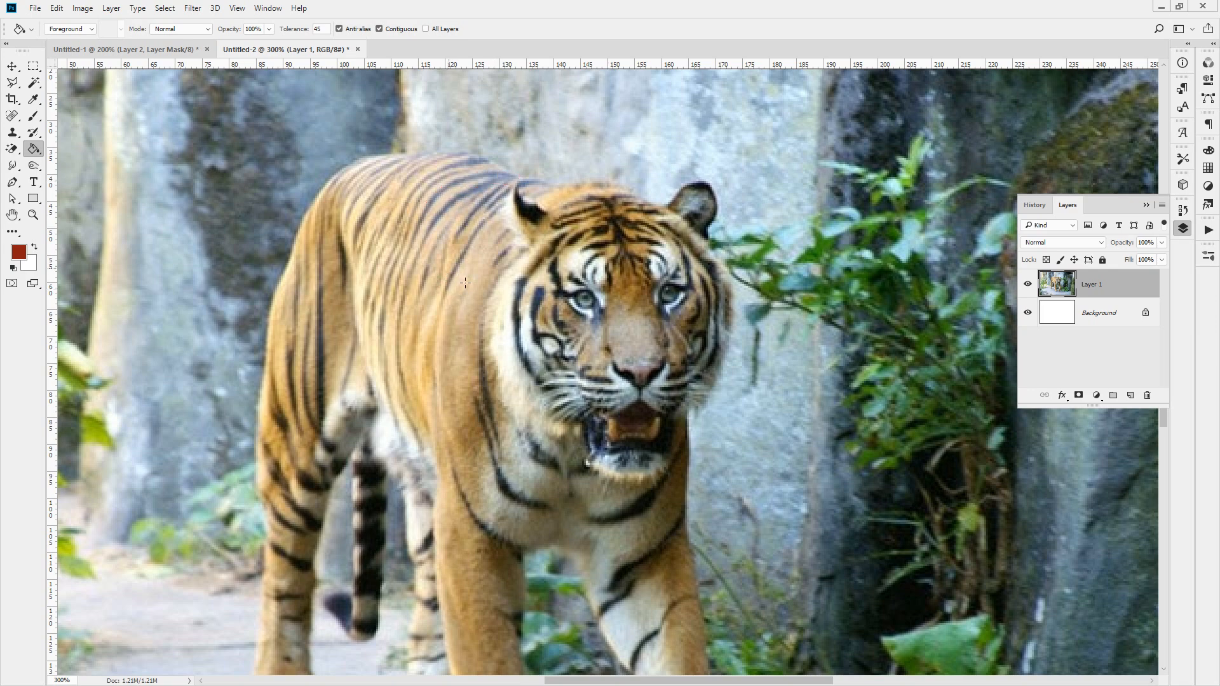
{"action": "left_click", "coordinate": [460, 347]}
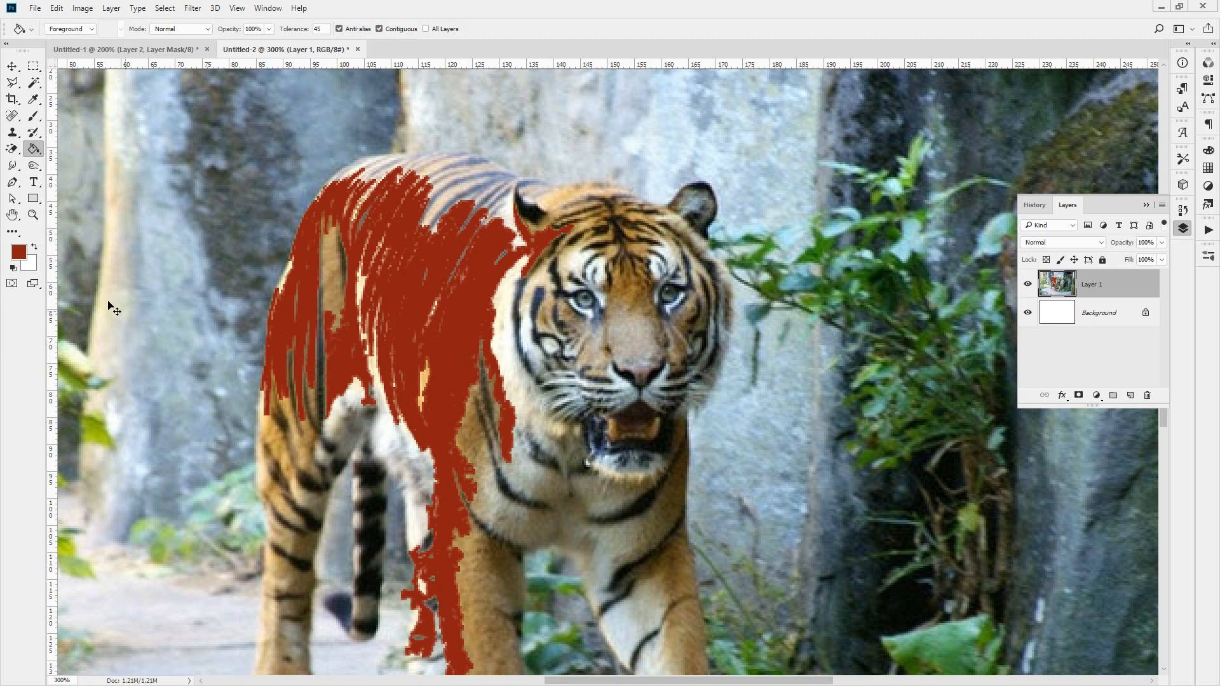
{"action": "key", "text": "ctrl+z"}
Fill the light rock wall behind the tiger's hindquarters with dark red and undo the fill.
{"action": "left_click", "coordinate": [162, 257]}
{"action": "scroll", "coordinate": [230, 278], "scroll_direction": "up", "scroll_amount": 2}
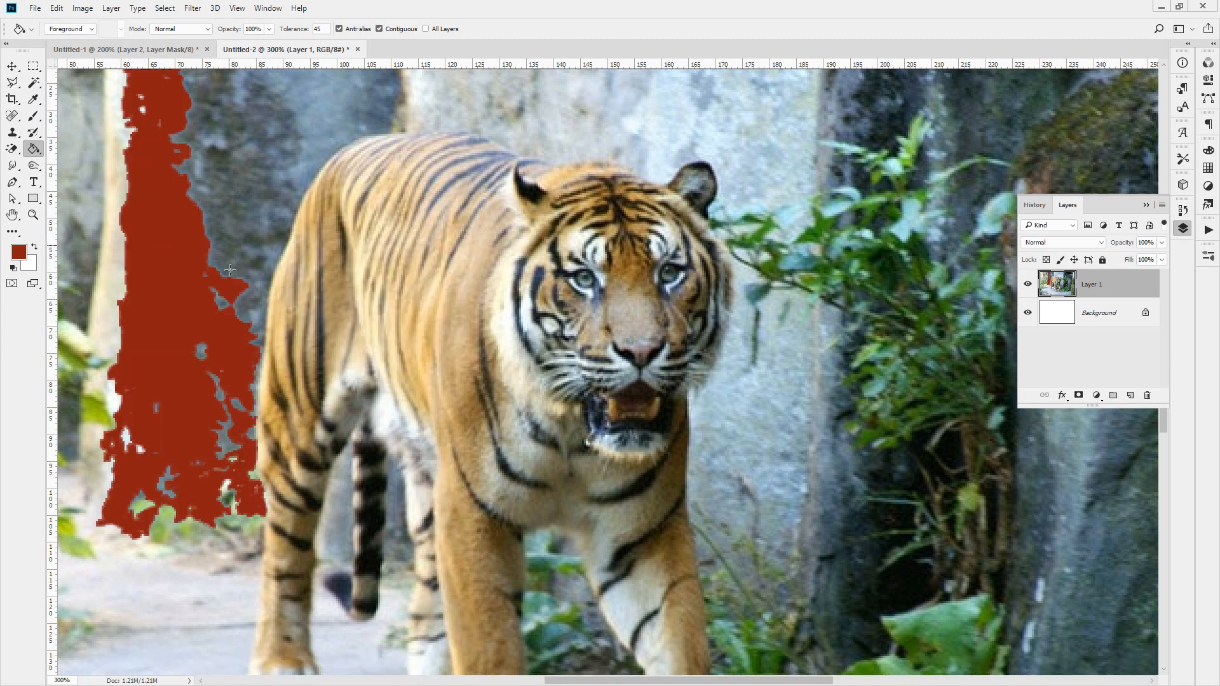
{"action": "scroll", "coordinate": [229, 278], "scroll_direction": "up", "scroll_amount": 3}
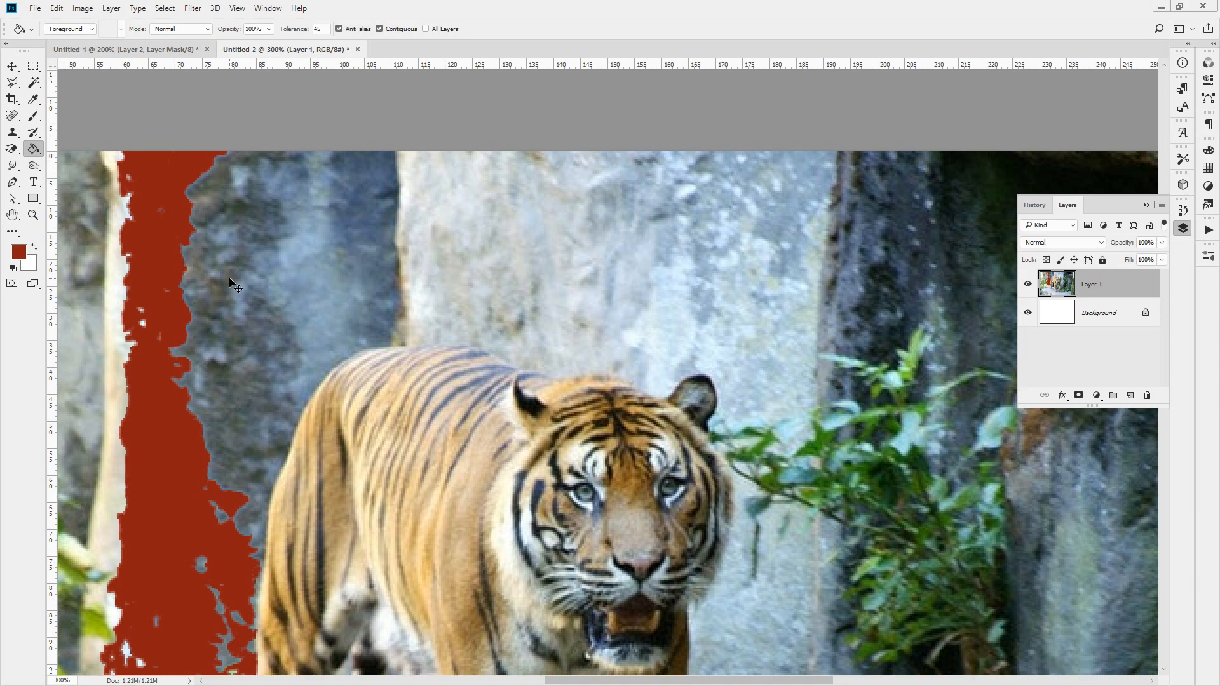
{"action": "key", "text": "ctrl+z"}
Fill the pale fur between the tiger's hind leg and belly with dark red using the Paint Bucket.
{"action": "scroll", "coordinate": [290, 352], "scroll_direction": "down", "scroll_amount": 5}
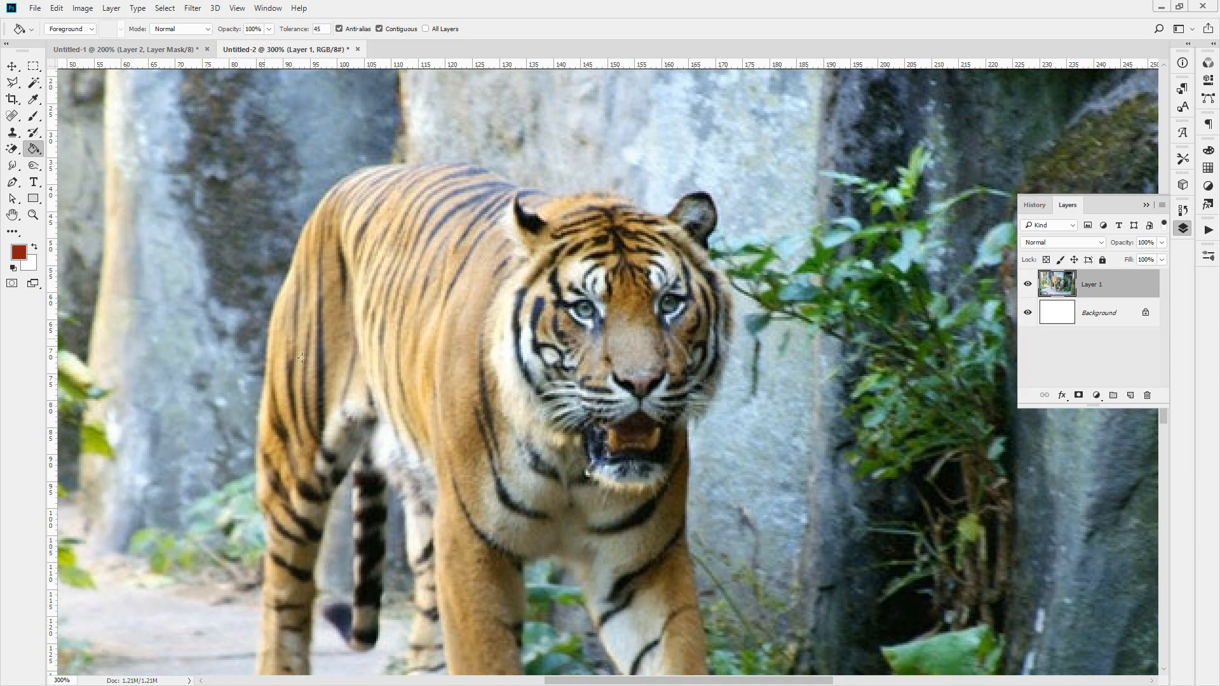
{"action": "left_click", "coordinate": [338, 425]}
{"action": "scroll", "coordinate": [443, 459], "scroll_direction": "down", "scroll_amount": 2}
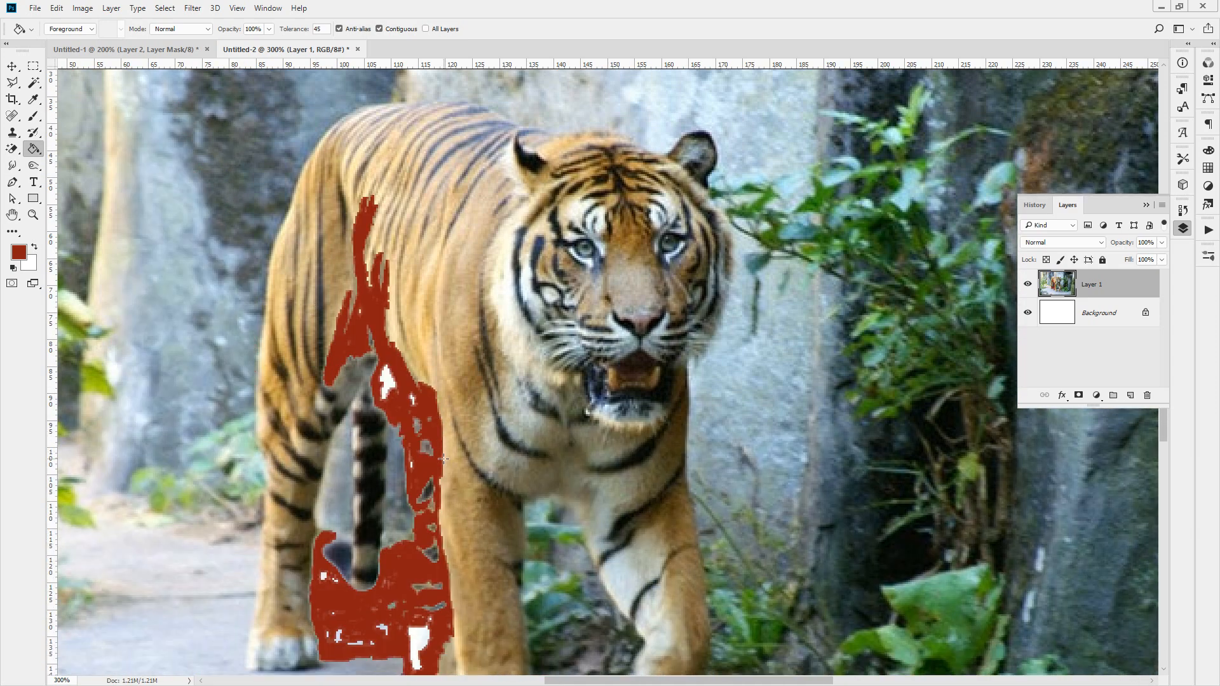
Undo the fill between the tiger's legs, and test a dark red Paint Bucket fill on its shoulder, undoing it too.
{"action": "scroll", "coordinate": [443, 459], "scroll_direction": "down", "scroll_amount": 2}
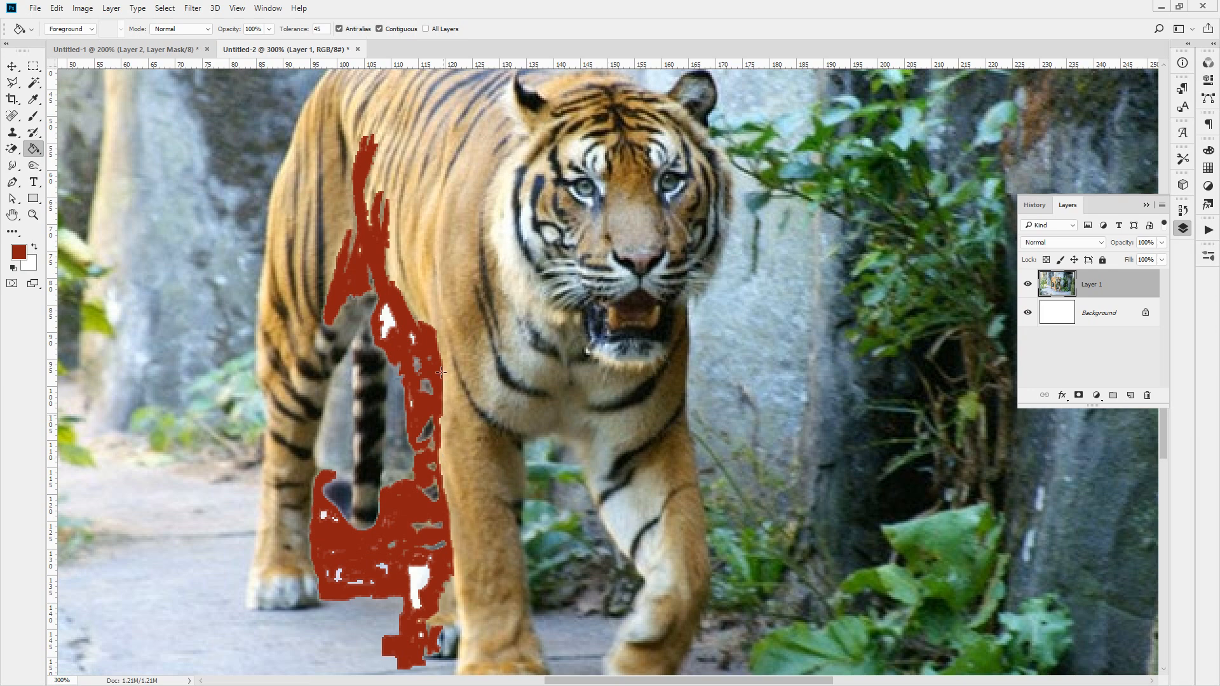
{"action": "key", "text": "ctrl+z"}
{"action": "left_click", "coordinate": [457, 313]}
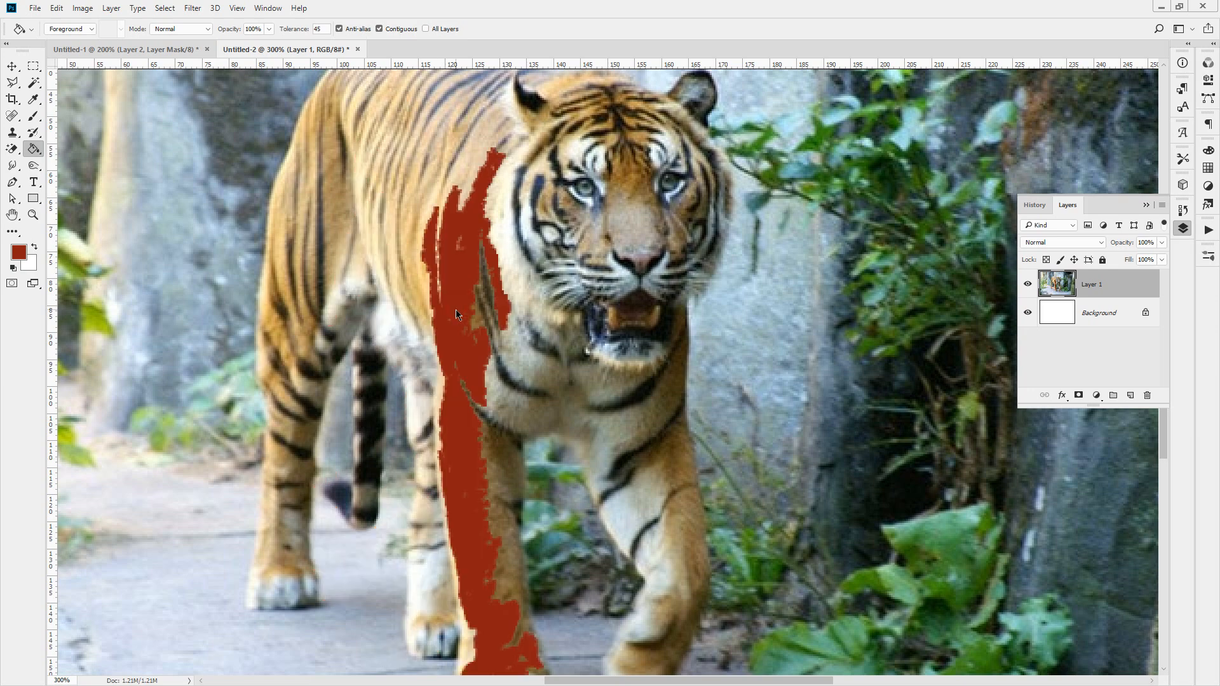
{"action": "key", "text": "ctrl+z"}
Set the Paint Bucket tolerance to 10, test a dark red fill on the tiger's shoulder and undo it.
{"action": "left_click", "coordinate": [321, 29]}
{"action": "type", "text": "10"}
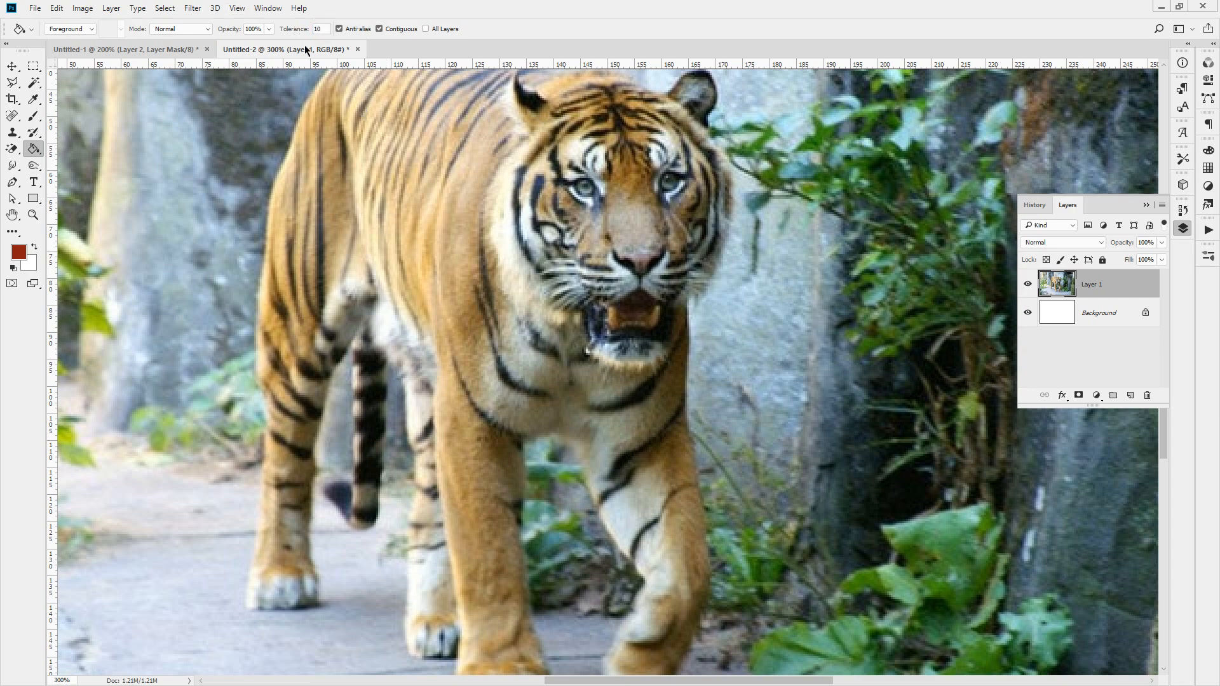
{"action": "key", "text": "ctrl+z"}
{"action": "left_click", "coordinate": [455, 274]}
{"action": "key", "text": "ctrl+z"}
Set the Paint Bucket tolerance to 100, test a dark red fill on the tiger's shoulder and undo it.
{"action": "left_click", "coordinate": [321, 29]}
{"action": "type", "text": "100"}
{"action": "left_click", "coordinate": [458, 325]}
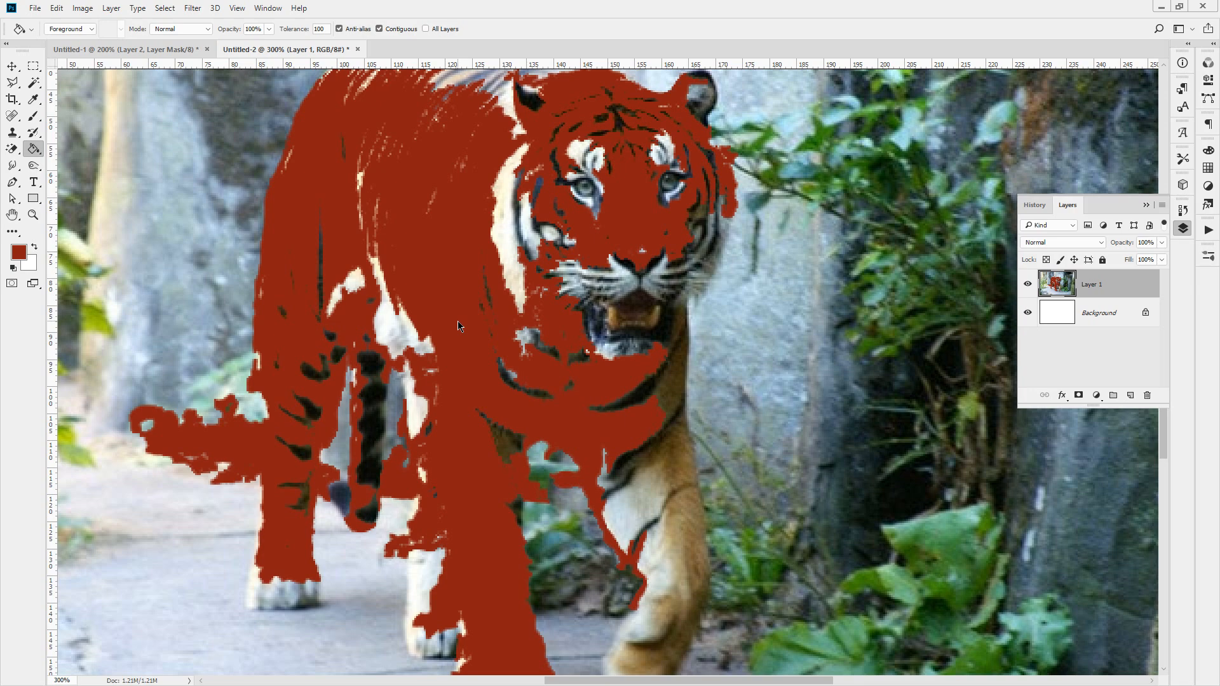
{"action": "key", "text": "ctrl+z"}
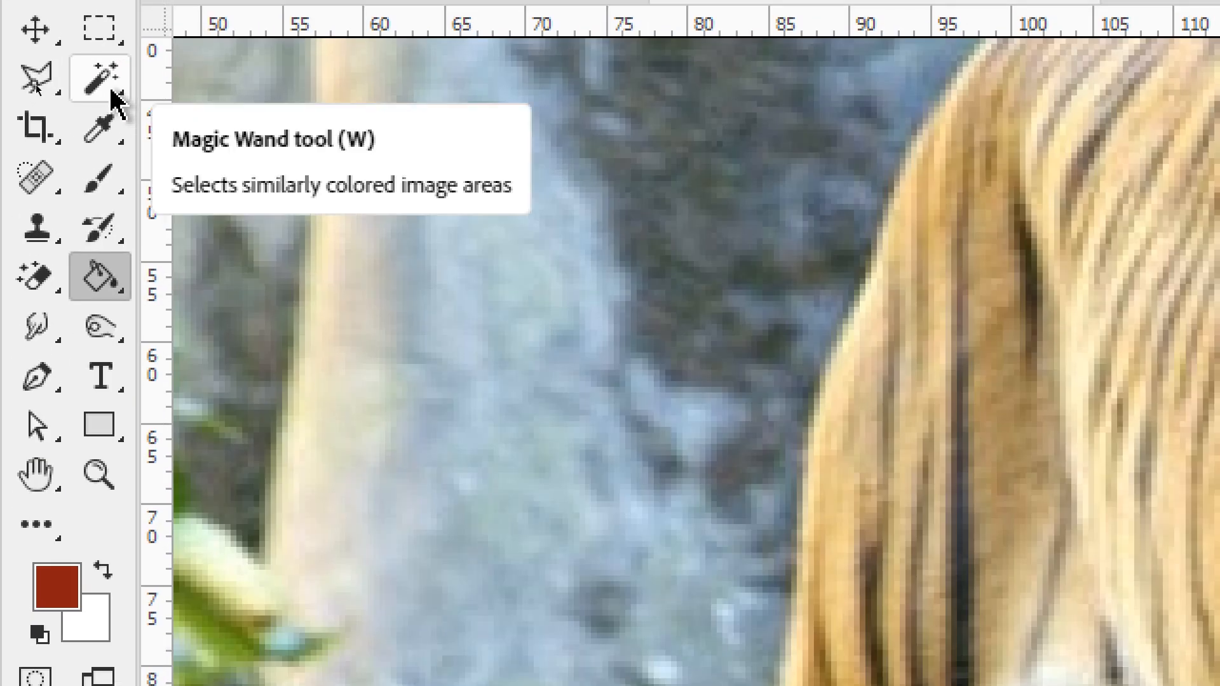
Test a Magic Wand selection on the tiger's shoulder with tolerance 10 and deselect it.
{"action": "left_click", "coordinate": [37, 87]}
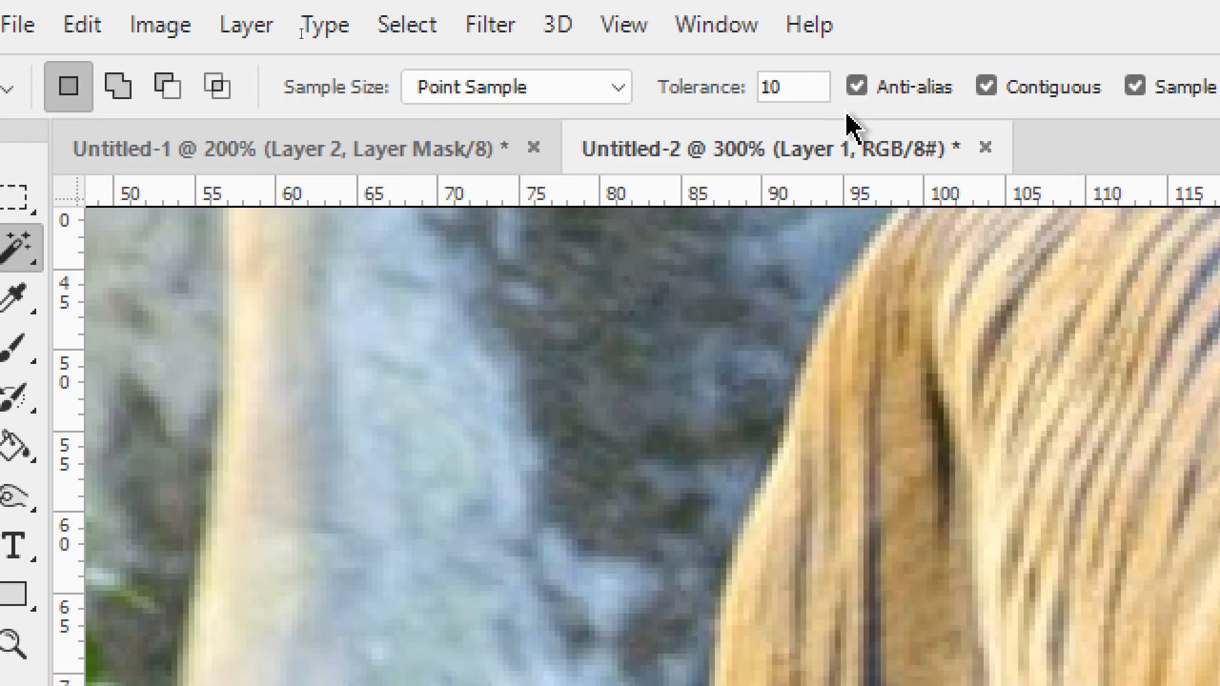
{"action": "left_click", "coordinate": [781, 88]}
{"action": "double_click", "coordinate": [781, 88]}
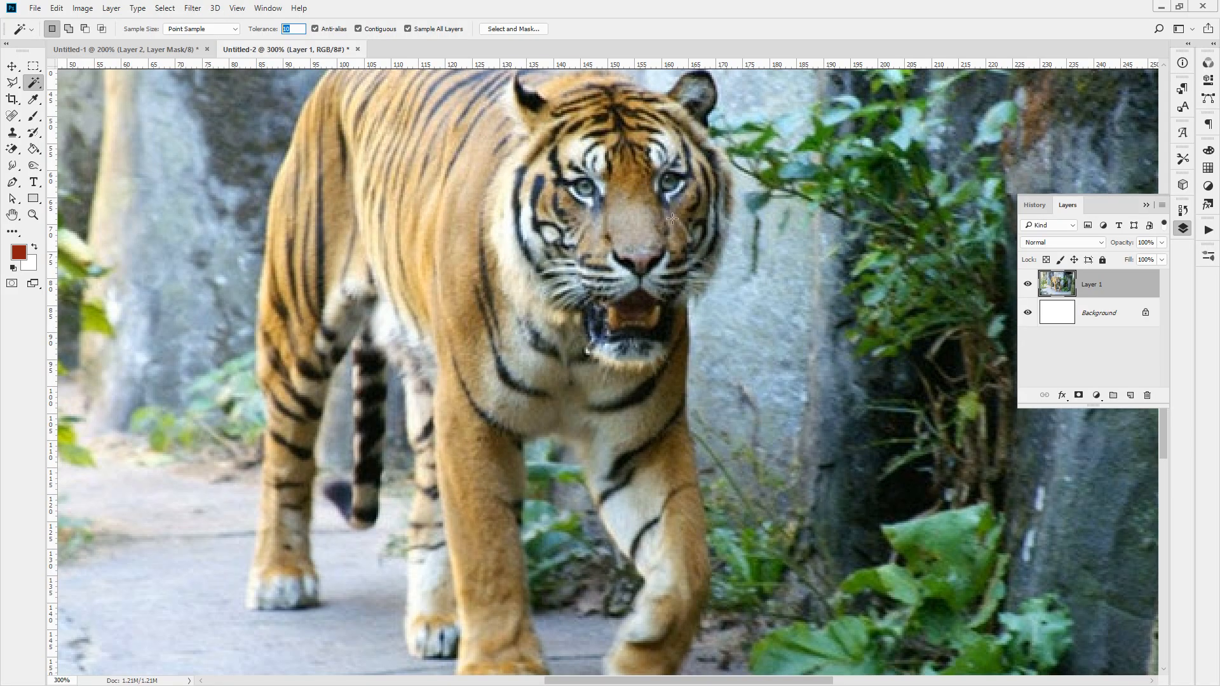
{"action": "left_click", "coordinate": [473, 217]}
{"action": "key", "text": "ctrl+d"}
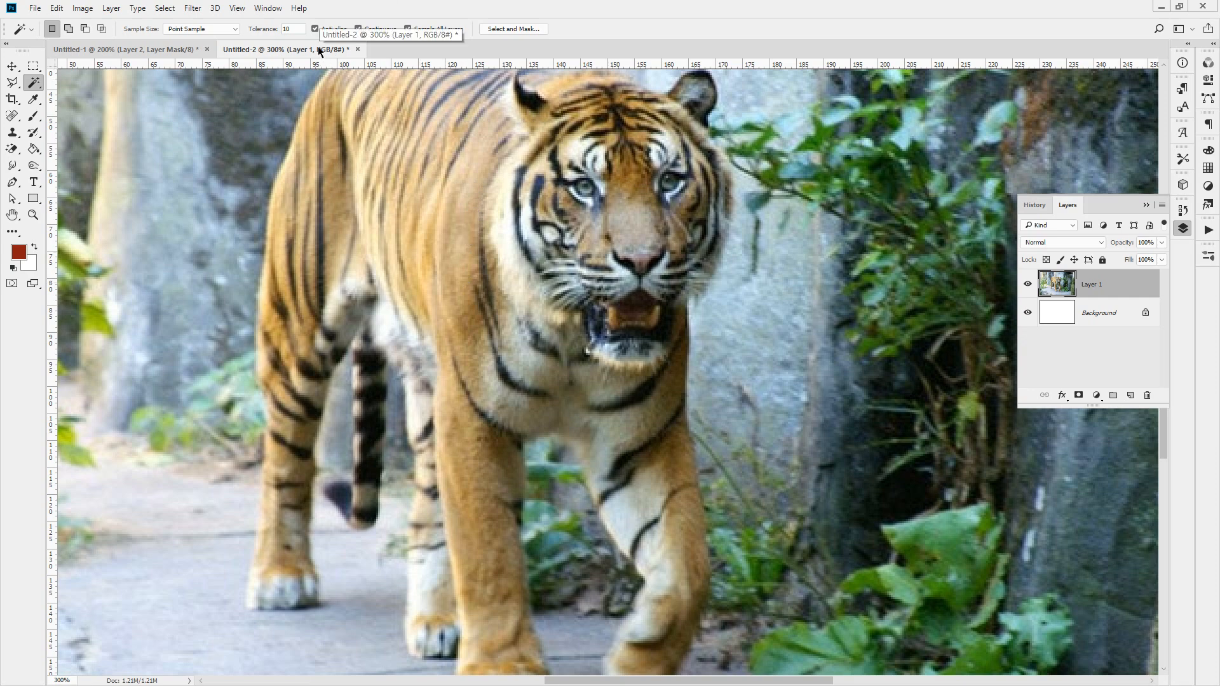
Set the Magic Wand tolerance to 100 and select the colours similar to the tiger's side.
{"action": "double_click", "coordinate": [294, 29]}
{"action": "type", "text": "100"}
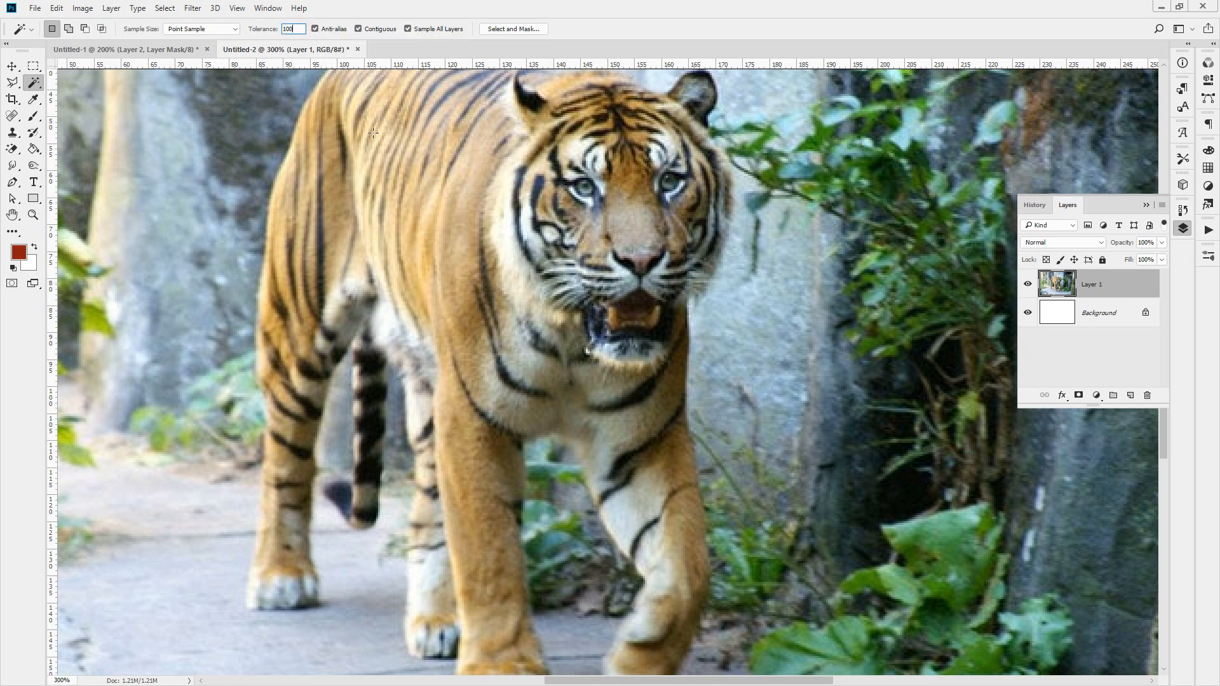
{"action": "left_click", "coordinate": [440, 220]}
{"action": "scroll", "coordinate": [440, 220], "scroll_direction": "down", "scroll_amount": 1}
{"action": "scroll", "coordinate": [437, 216], "scroll_direction": "up", "scroll_amount": 4}
{"action": "mouse_move", "coordinate": [373, 171]}
{"action": "left_mouse_down"}
{"action": "mouse_move", "coordinate": [316, 228]}
{"action": "mouse_move", "coordinate": [280, 346]}
{"action": "left_mouse_up"}
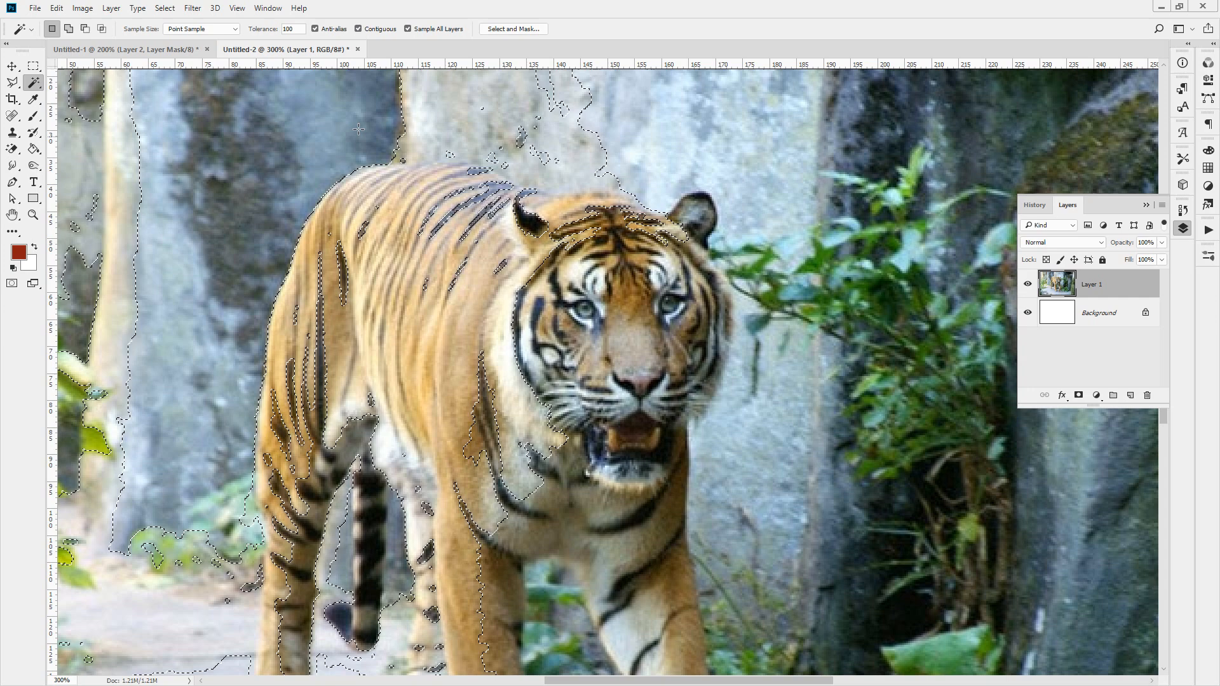
Close the Untitled-2 document without saving it.
{"action": "left_click", "coordinate": [358, 50]}
{"action": "left_click", "coordinate": [515, 265]}
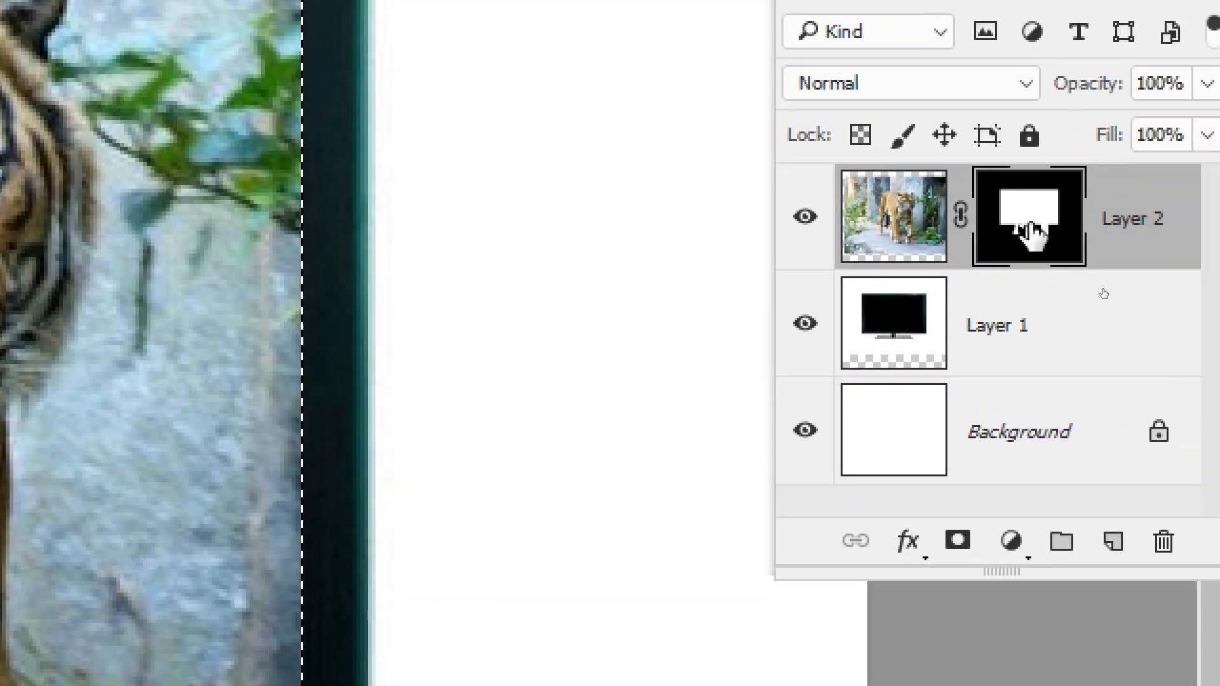
{"action": "mouse_move", "coordinate": [1117, 299]}
{"action": "left_mouse_down"}
{"action": "mouse_move", "coordinate": [1095, 304]}
{"action": "mouse_move", "coordinate": [1002, 245]}
{"action": "mouse_move", "coordinate": [1082, 240]}
{"action": "left_mouse_up"}
{"action": "left_click_drag", "start_coordinate": [961, 232], "coordinate": [875, 409]}
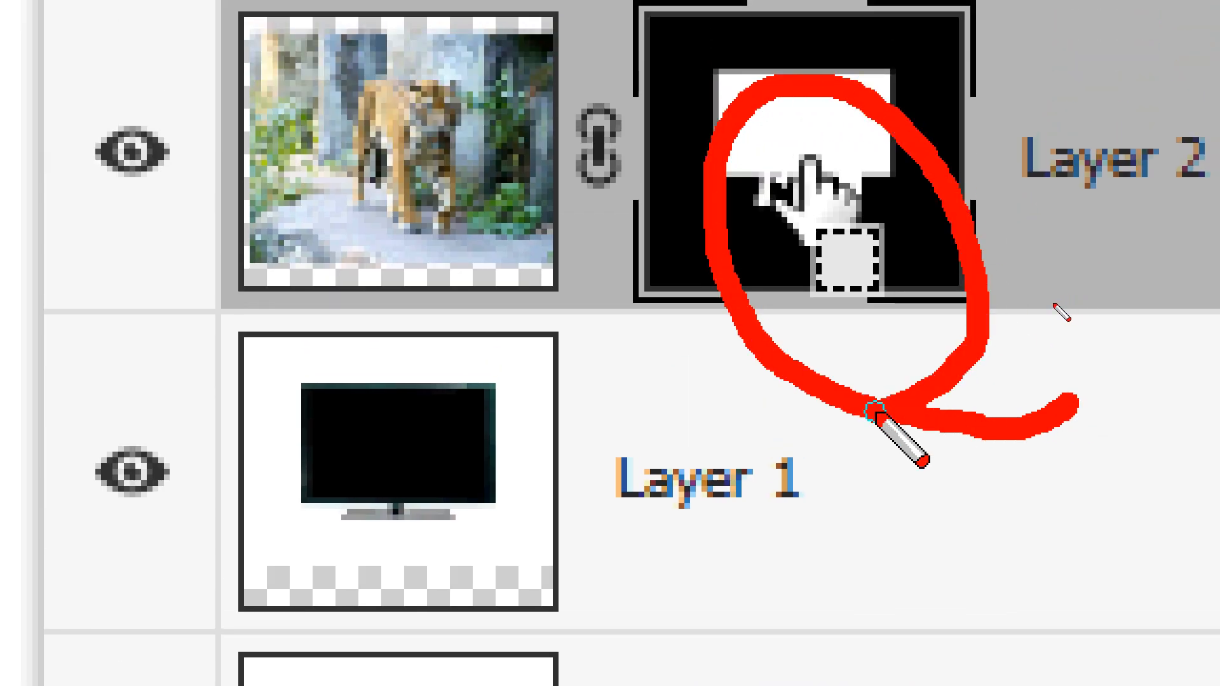
{"action": "key", "text": "Escape"}
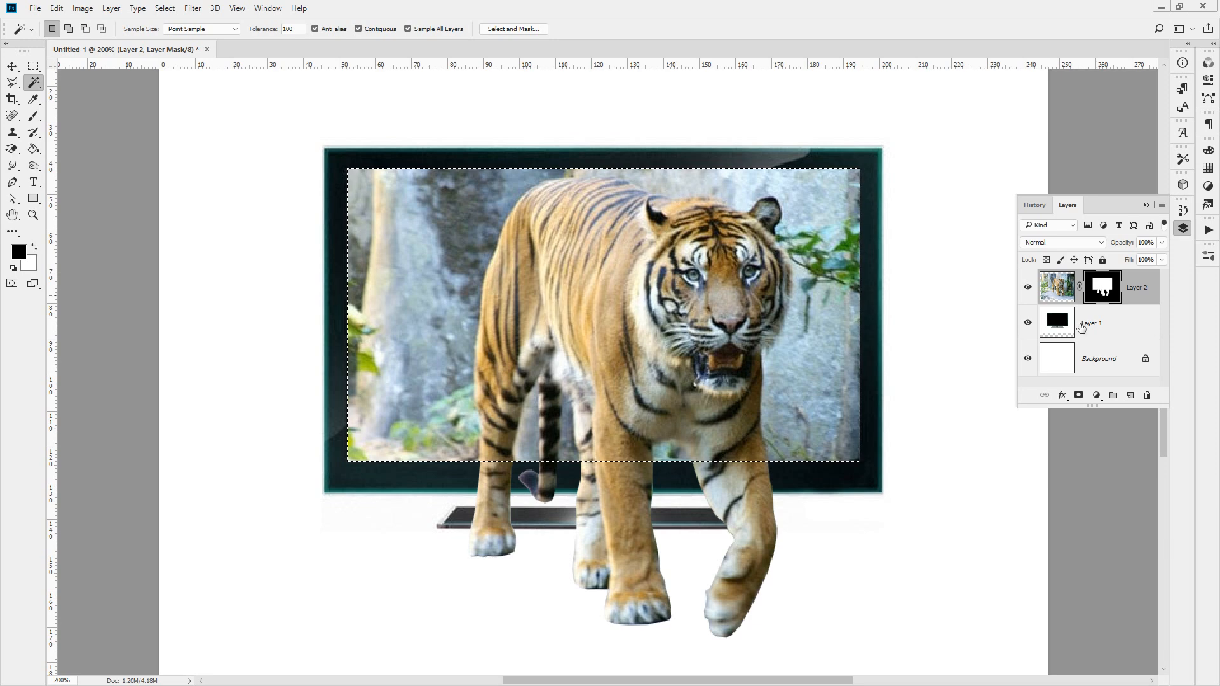
Return the document history to the Rectangular Marquee state before the last fill and show the layers again.
{"action": "left_click", "coordinate": [1183, 209]}
{"action": "scroll", "coordinate": [1103, 362], "scroll_direction": "down", "scroll_amount": 5}
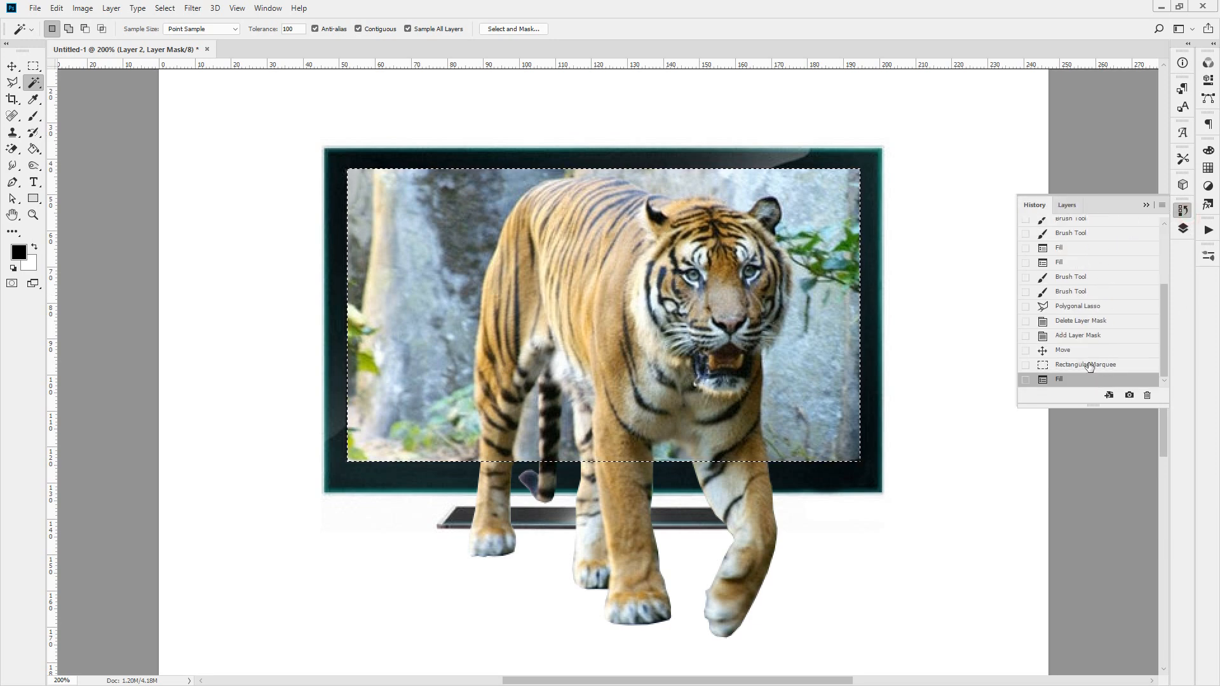
{"action": "left_click", "coordinate": [1089, 365]}
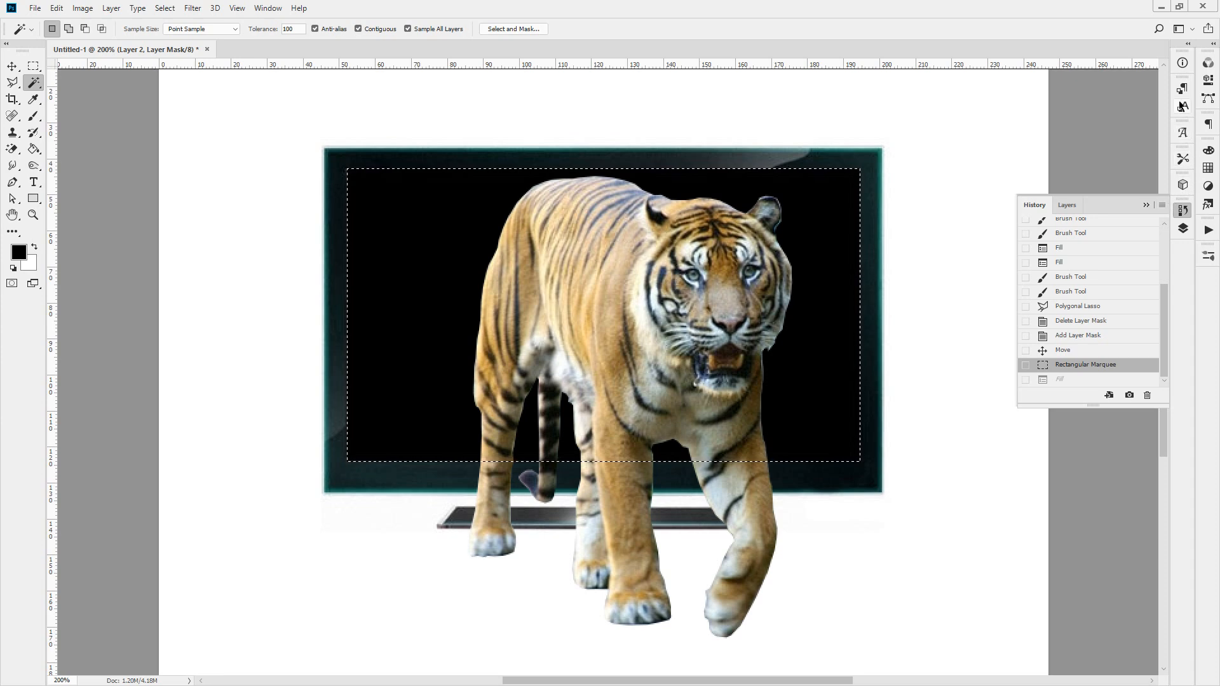
{"action": "left_click", "coordinate": [1067, 205]}
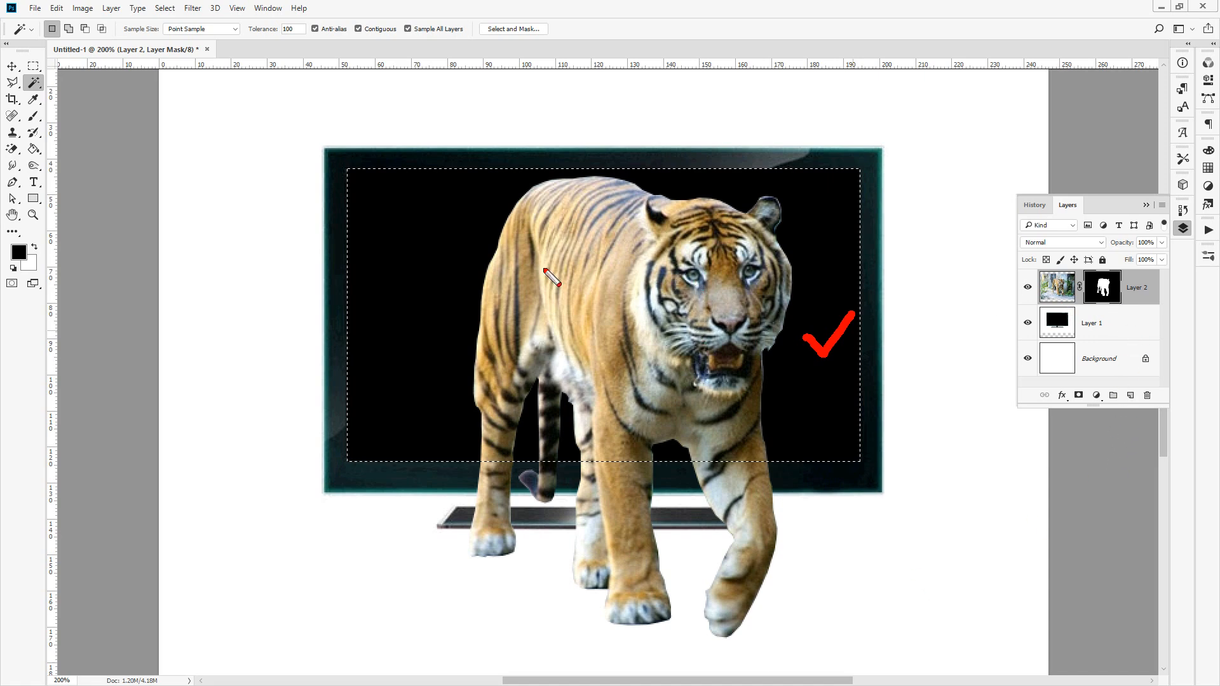
{"action": "mouse_move", "coordinate": [1128, 298]}
{"action": "left_mouse_down"}
{"action": "mouse_move", "coordinate": [1075, 304]}
{"action": "mouse_move", "coordinate": [1135, 305]}
{"action": "left_mouse_up"}
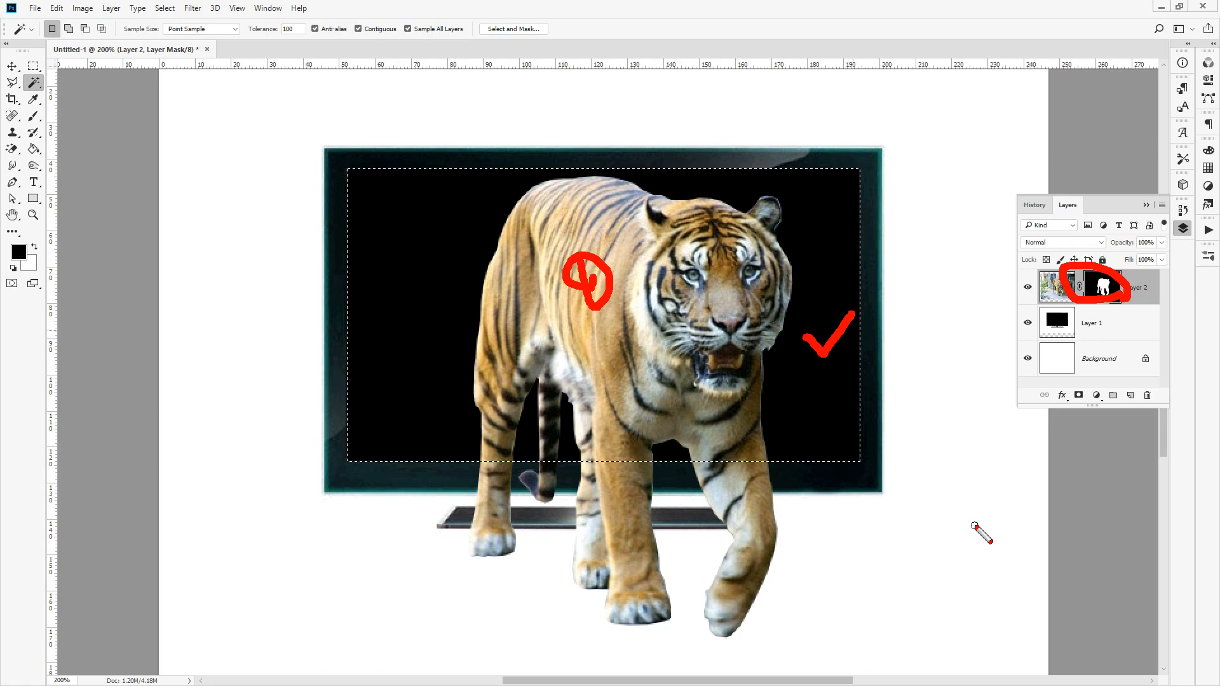
{"action": "key", "text": "Escape"}
Fill the black mask area around the tiger inside the television screen selection with white using the Paint Bucket.
{"action": "left_click", "coordinate": [34, 148]}
{"action": "left_click", "coordinate": [34, 247]}
{"action": "left_click", "coordinate": [444, 293]}
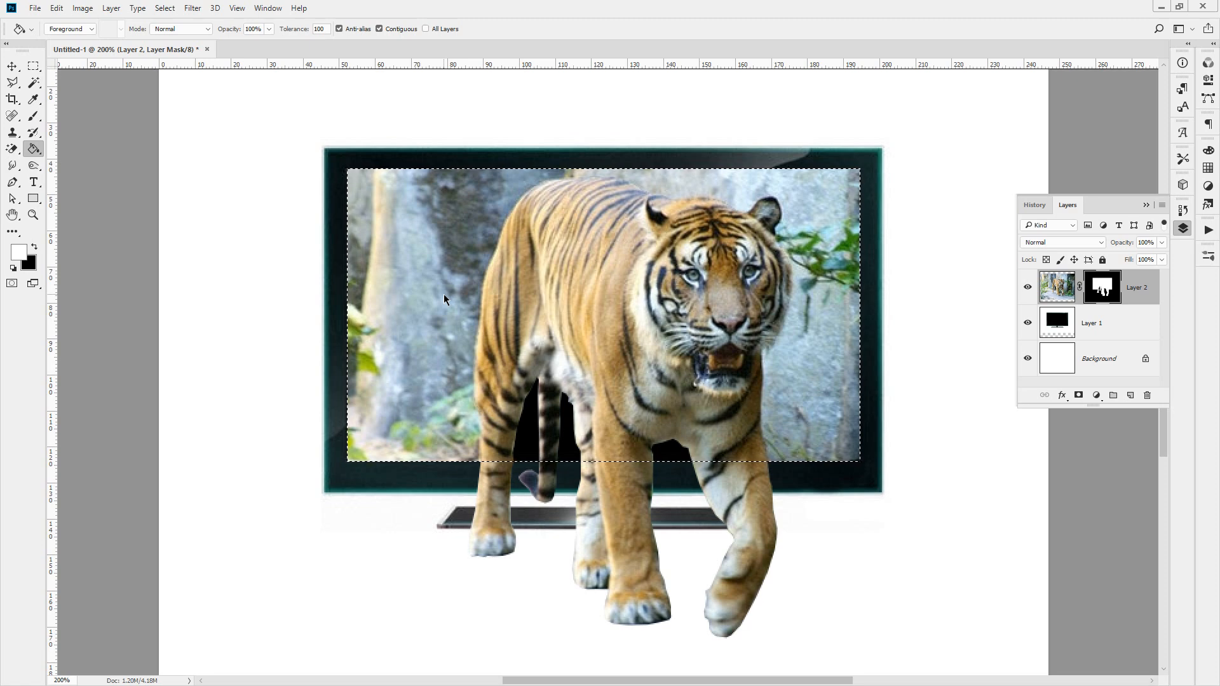
Test dark red Paint Bucket fills on Layer 2's image, on the tiger's flank and beside its tail, undoing them.
{"action": "left_click", "coordinate": [1064, 289]}
{"action": "left_click", "coordinate": [549, 276]}
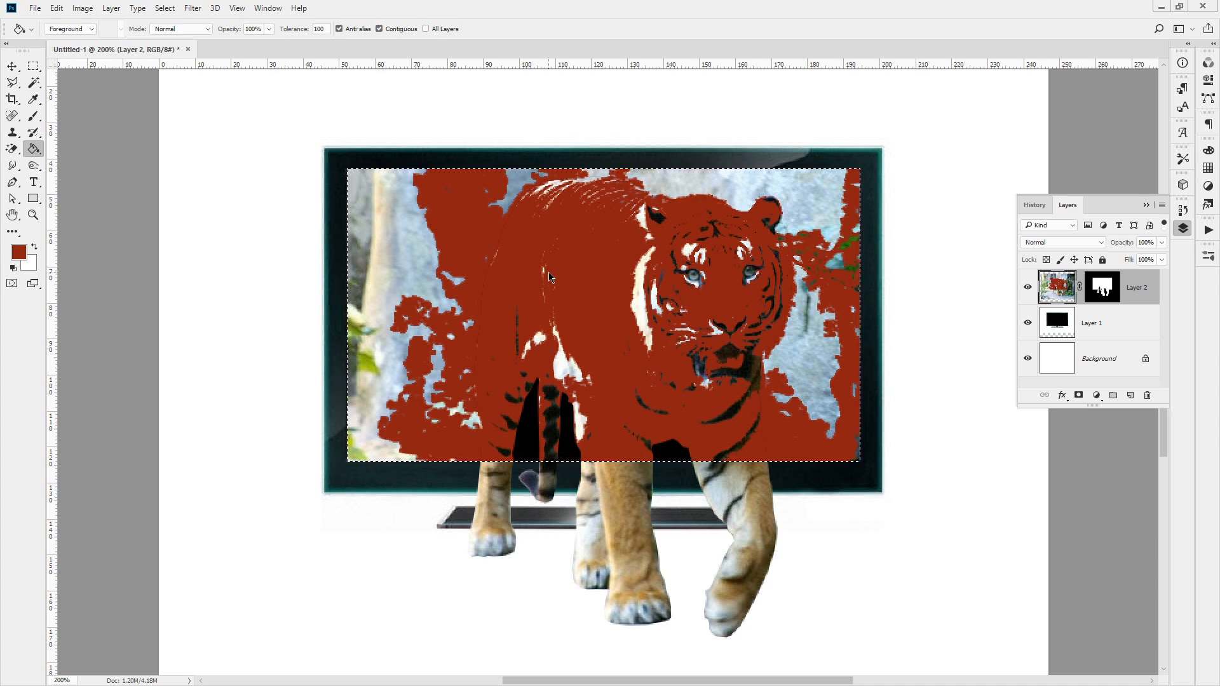
{"action": "key", "text": "ctrl+z"}
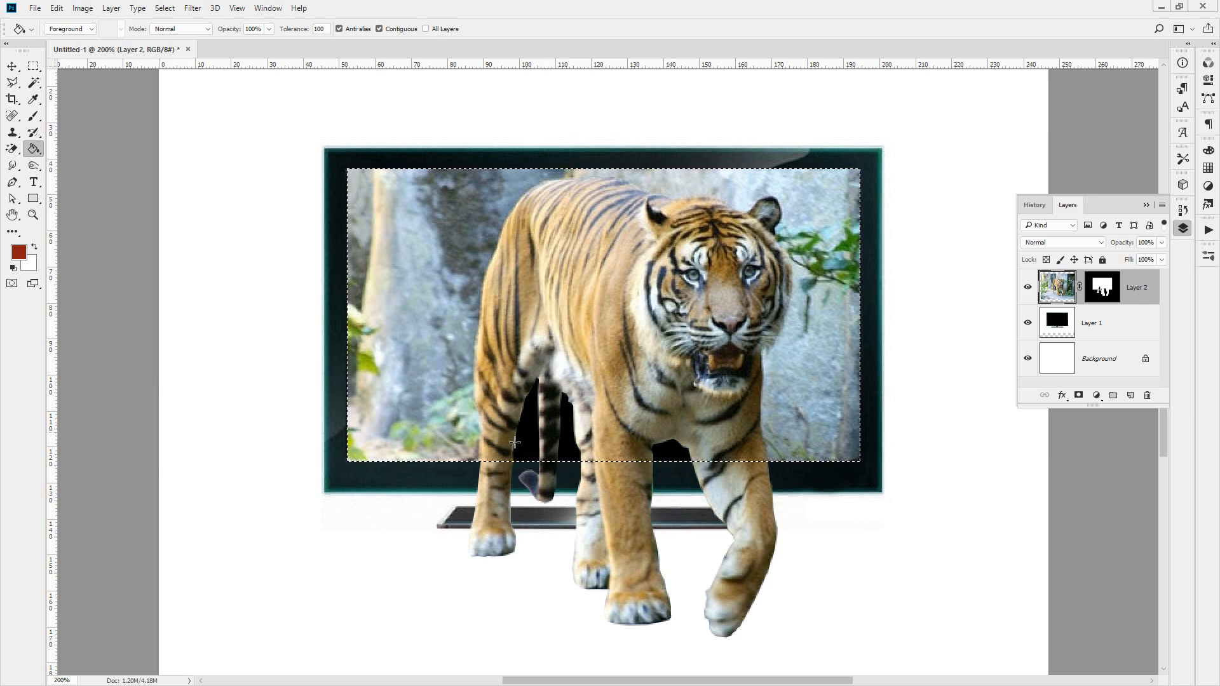
{"action": "left_click", "coordinate": [570, 459]}
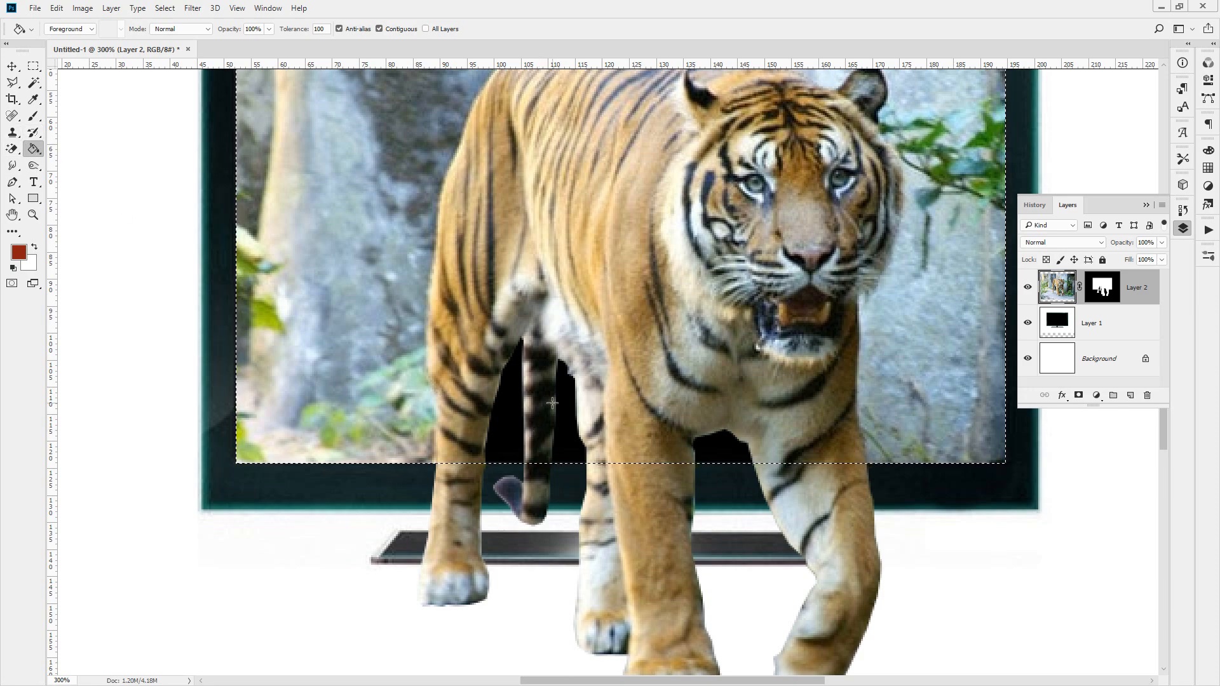
{"action": "left_click", "coordinate": [553, 402]}
{"action": "key", "text": "ctrl+z"}
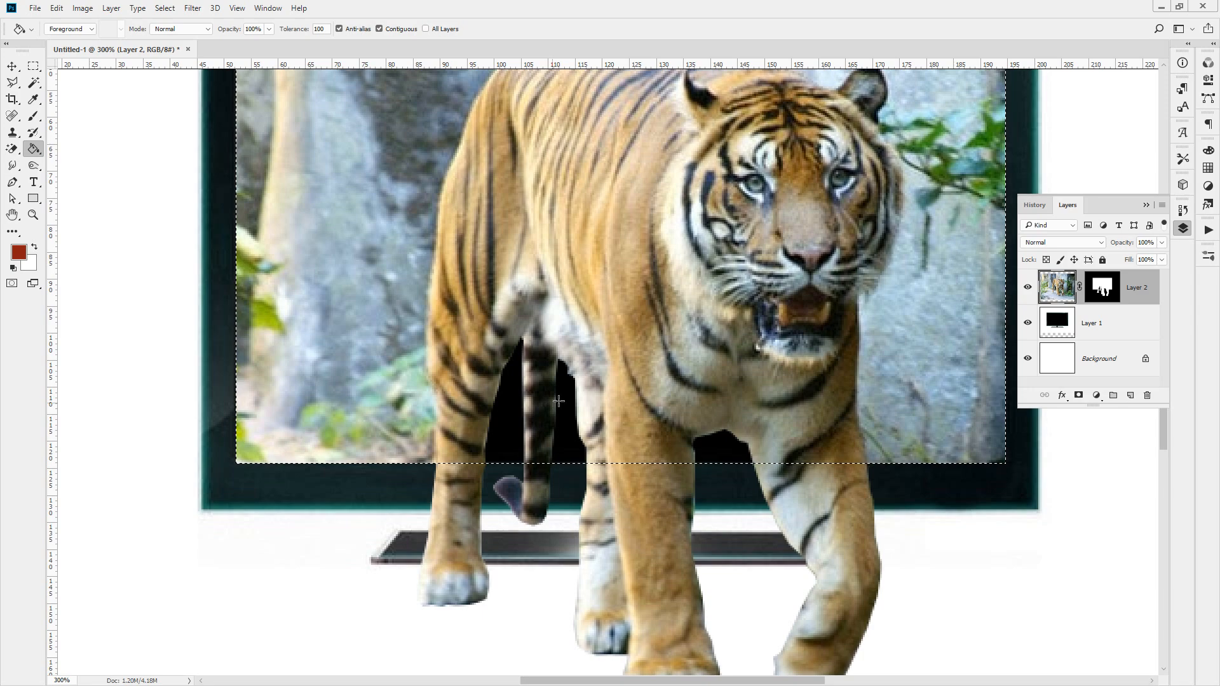
Target Layer 2's mask and fill the whole screen selection with white to reveal the gaps between the tiger's legs.
{"action": "left_click", "coordinate": [1106, 293]}
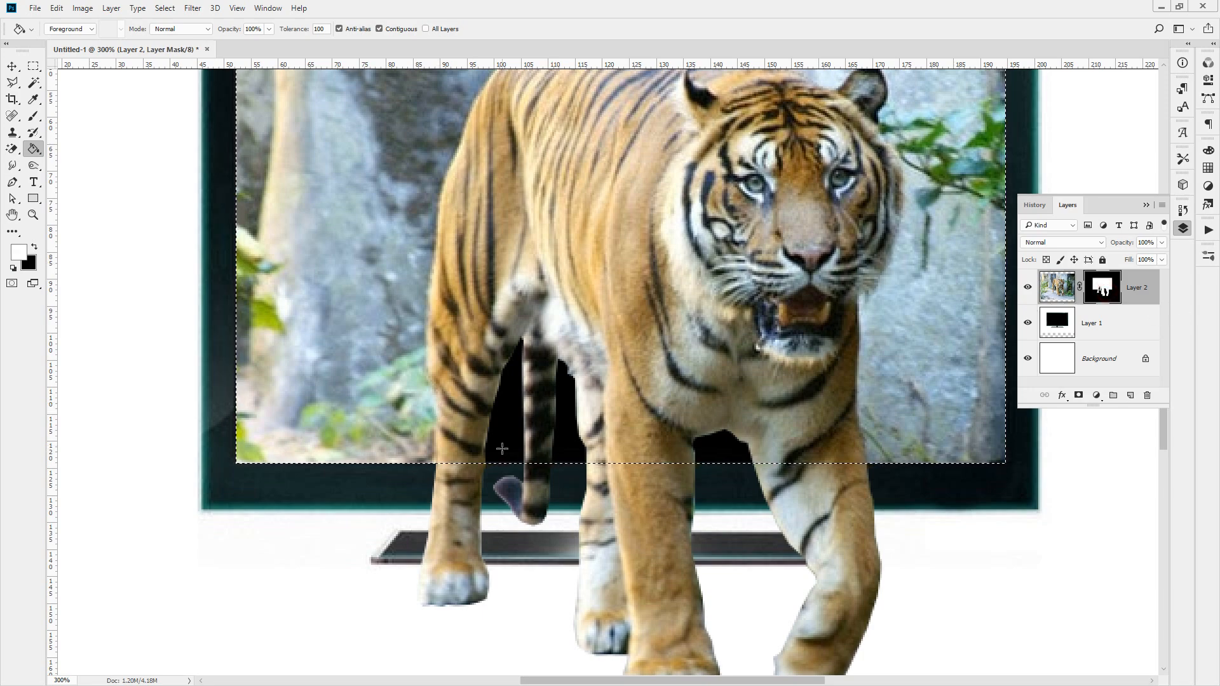
{"action": "left_click", "coordinate": [722, 446]}
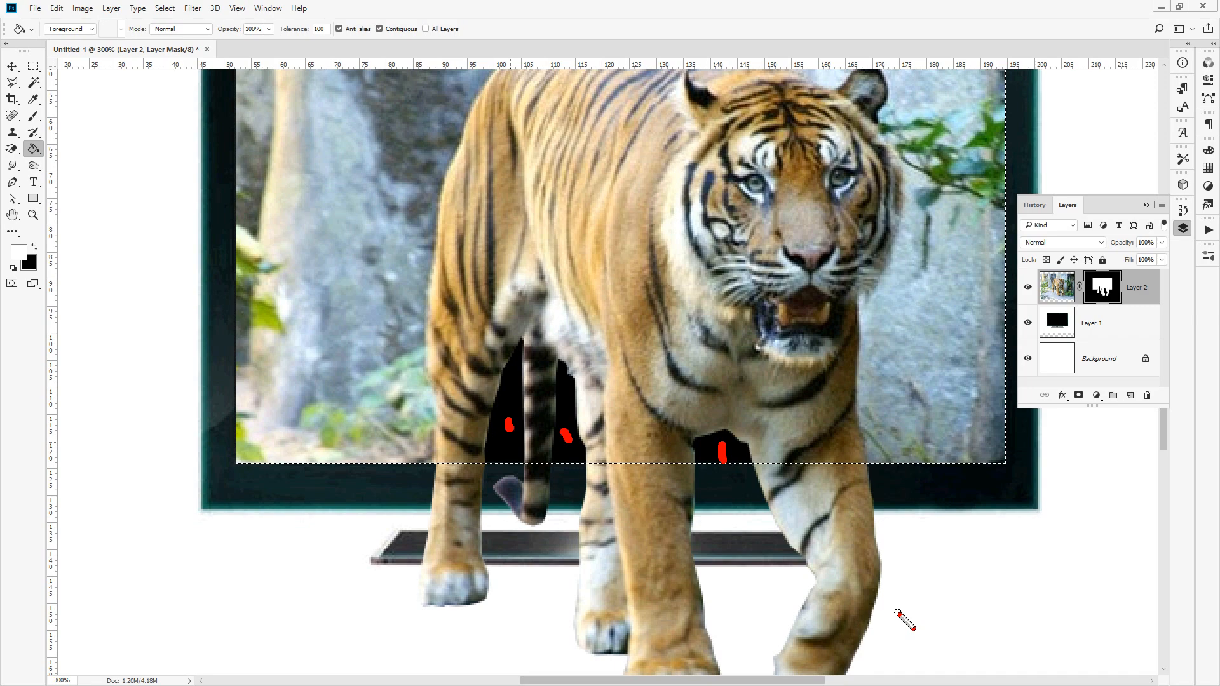
{"action": "key", "text": "Delete"}
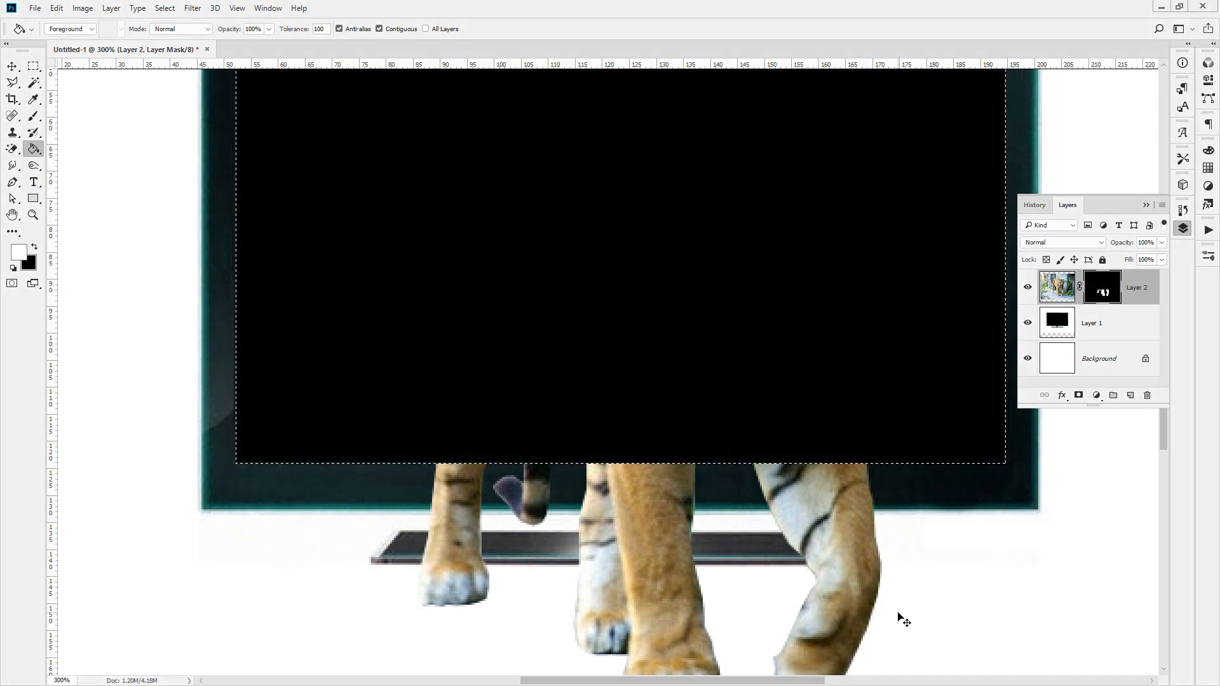
{"action": "key", "text": "ctrl+z"}
{"action": "key", "text": "alt+BackSpace"}
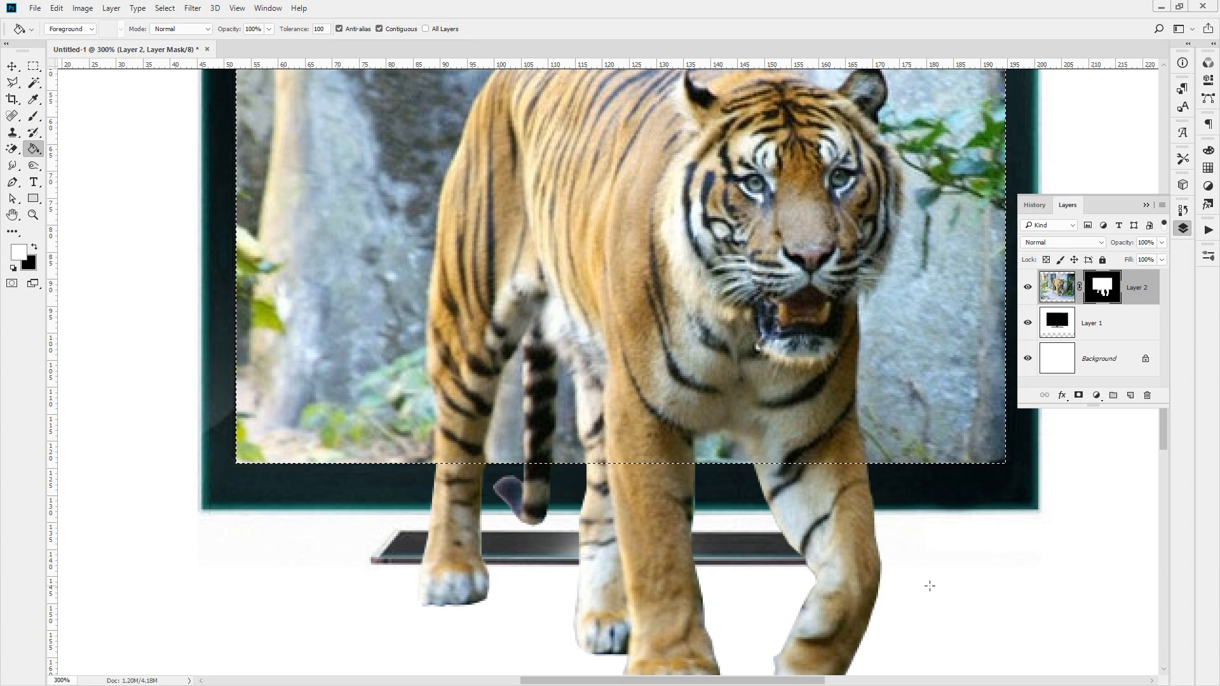
{"action": "left_click_drag", "start_coordinate": [691, 536], "coordinate": [655, 306]}
{"action": "key", "text": "ctrl+plus"}
{"action": "key", "text": "l"}
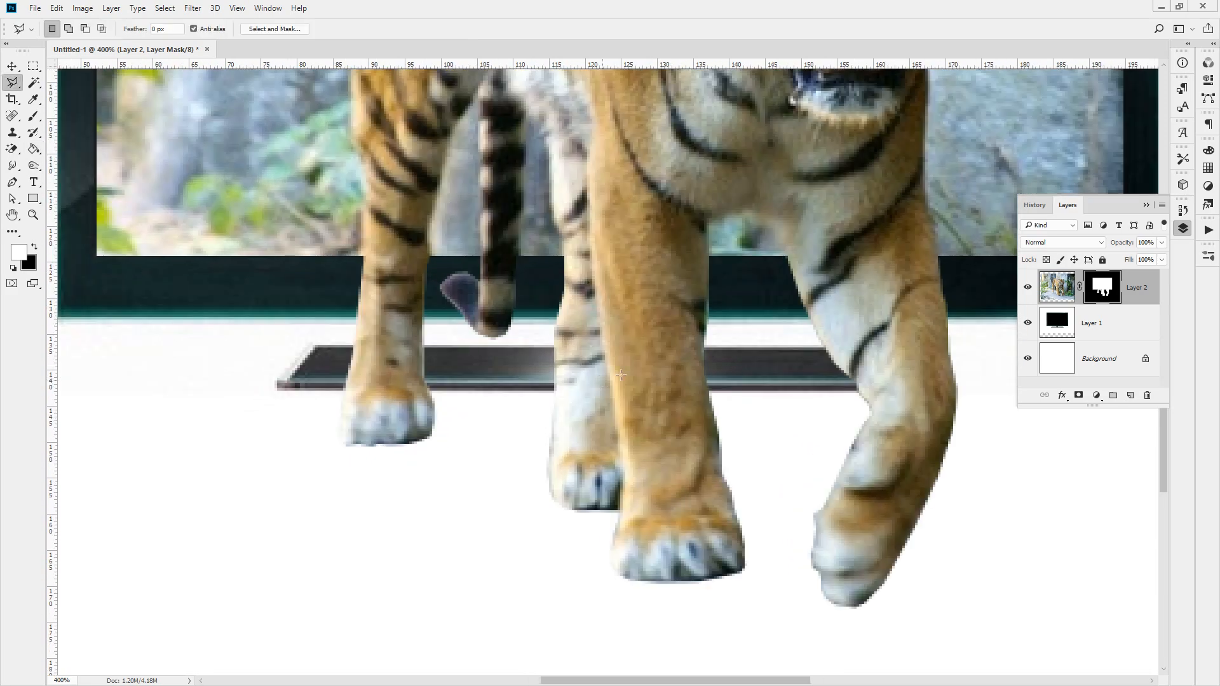
{"action": "left_click", "coordinate": [605, 580]}
{"action": "left_click", "coordinate": [616, 534]}
{"action": "key", "text": "Escape"}
Hide the Background layer, and switch Layer 1 off and back on to check the layers beneath the tiger.
{"action": "left_click", "coordinate": [1028, 359]}
{"action": "left_click", "coordinate": [1028, 322]}
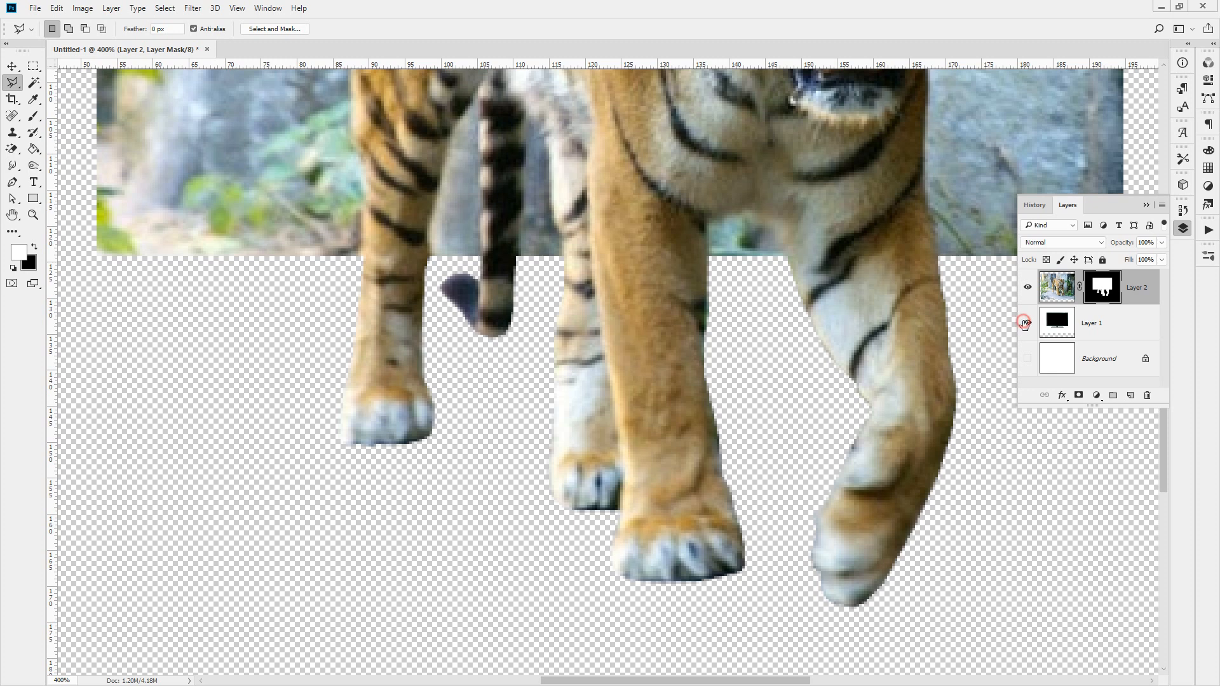
{"action": "left_click", "coordinate": [1028, 323]}
{"action": "mouse_move", "coordinate": [349, 257]}
{"action": "left_mouse_down"}
{"action": "mouse_move", "coordinate": [592, 257]}
{"action": "mouse_move", "coordinate": [624, 439]}
{"action": "mouse_move", "coordinate": [626, 496]}
{"action": "mouse_move", "coordinate": [612, 522]}
{"action": "mouse_move", "coordinate": [340, 503]}
{"action": "mouse_move", "coordinate": [325, 398]}
{"action": "mouse_move", "coordinate": [344, 240]}
{"action": "left_mouse_up"}
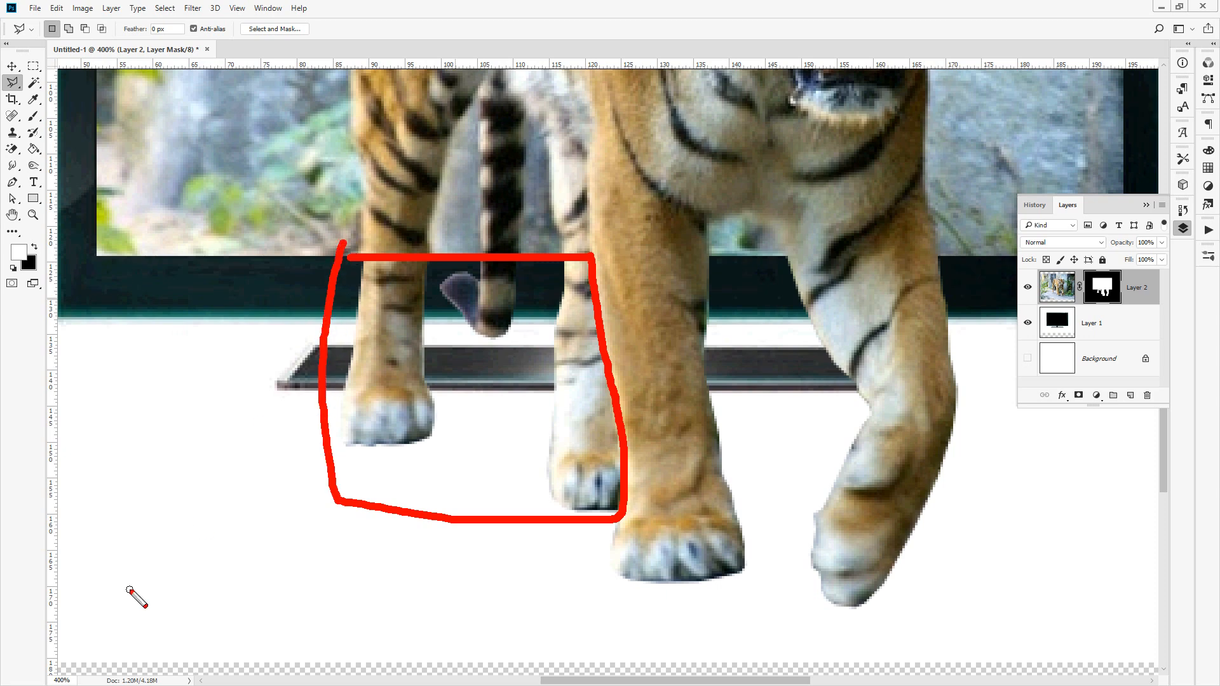
{"action": "key", "text": "Escape"}
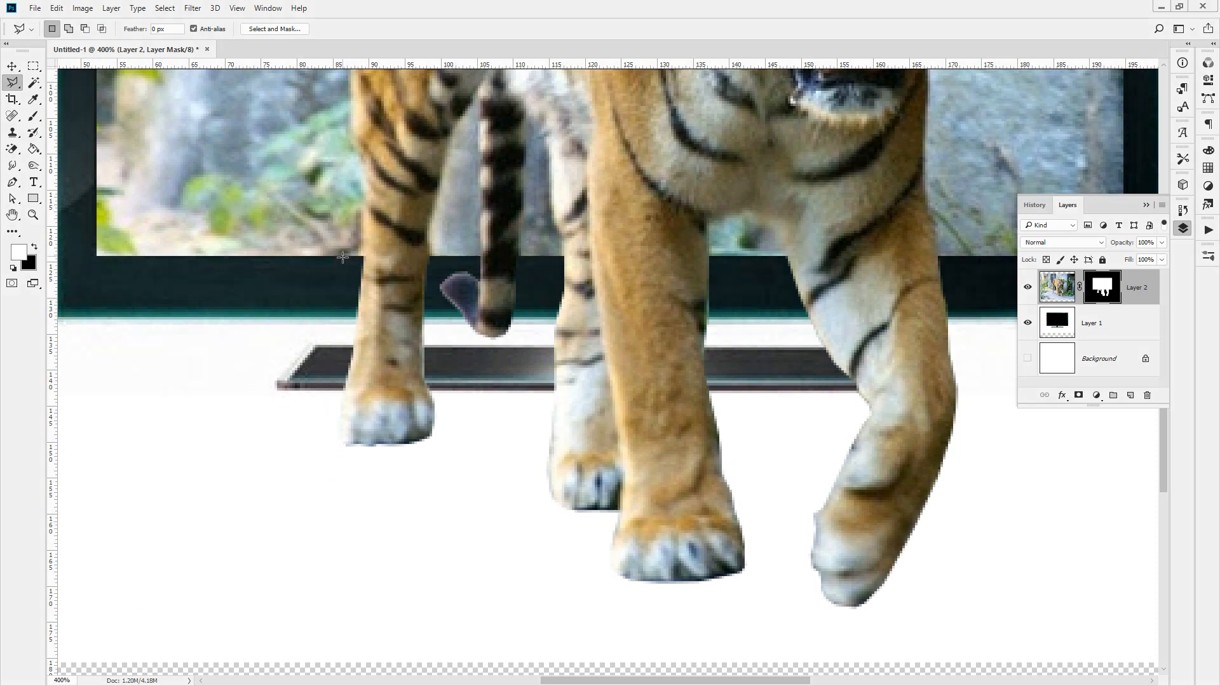
Outline the hind legs and tail below the screen with the Polygonal Lasso, mask them out in black and deselect.
{"action": "left_click", "coordinate": [343, 256]}
{"action": "left_click", "coordinate": [593, 255]}
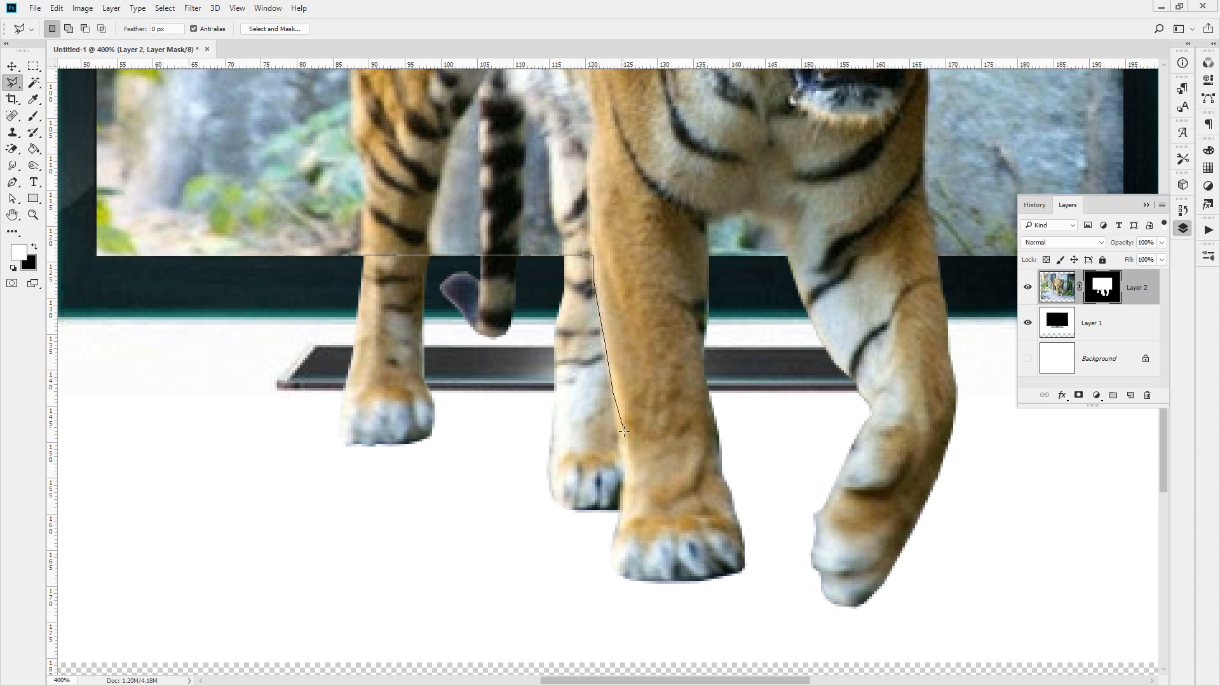
{"action": "left_click", "coordinate": [623, 492]}
{"action": "left_click", "coordinate": [623, 513]}
{"action": "left_click", "coordinate": [581, 534]}
{"action": "left_click", "coordinate": [354, 535]}
{"action": "double_click", "coordinate": [271, 456]}
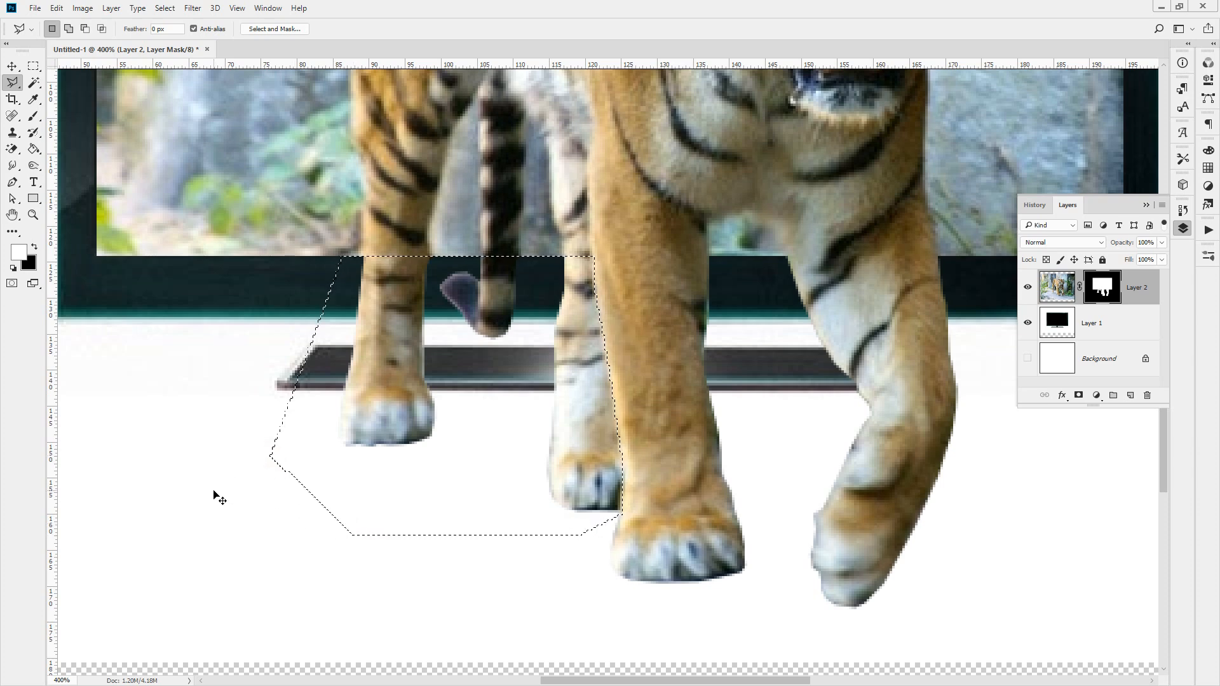
{"action": "key", "text": "Delete"}
{"action": "key", "text": "ctrl+d"}
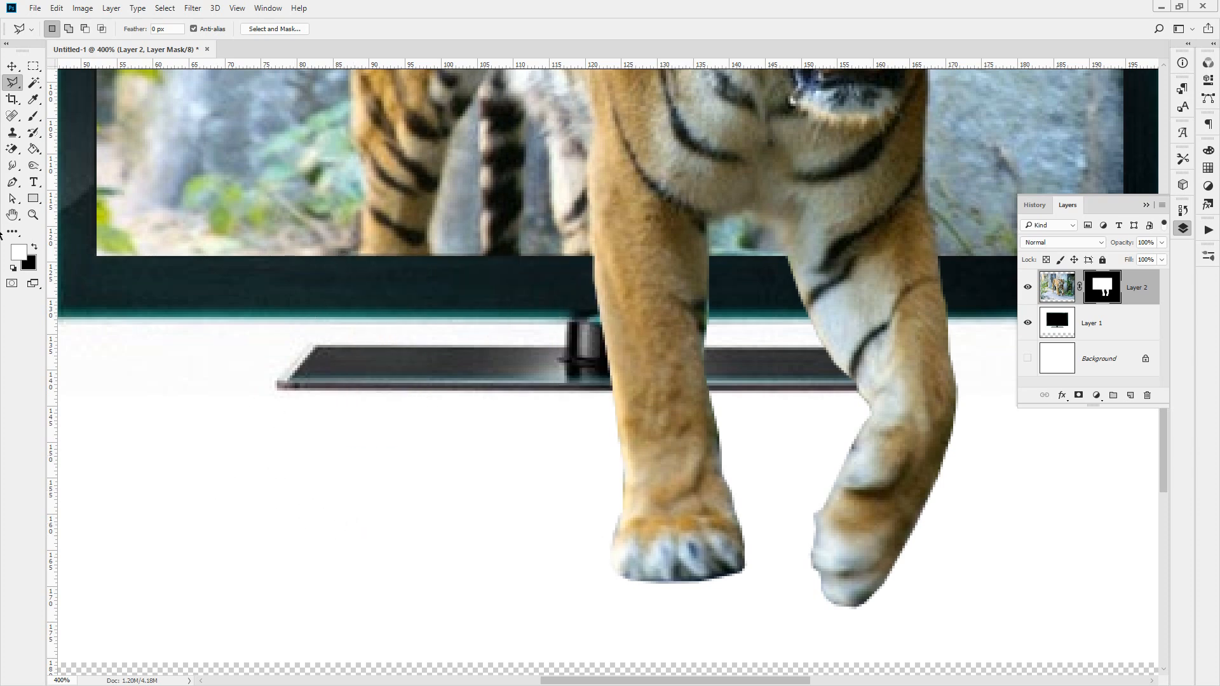
{"action": "double_click", "coordinate": [33, 215]}
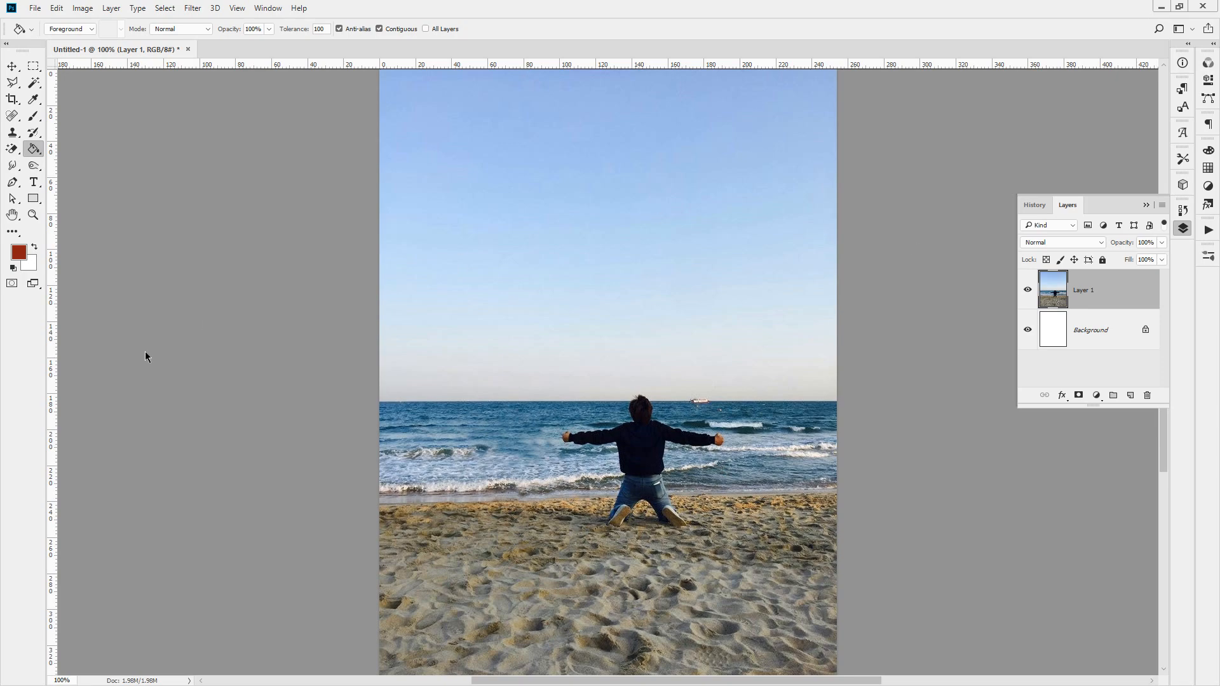
Copy a rectangular patch of sky and sea beside the boat to a new layer and move it over the boat.
{"action": "left_click_drag", "start_coordinate": [680, 395], "coordinate": [583, 395]}
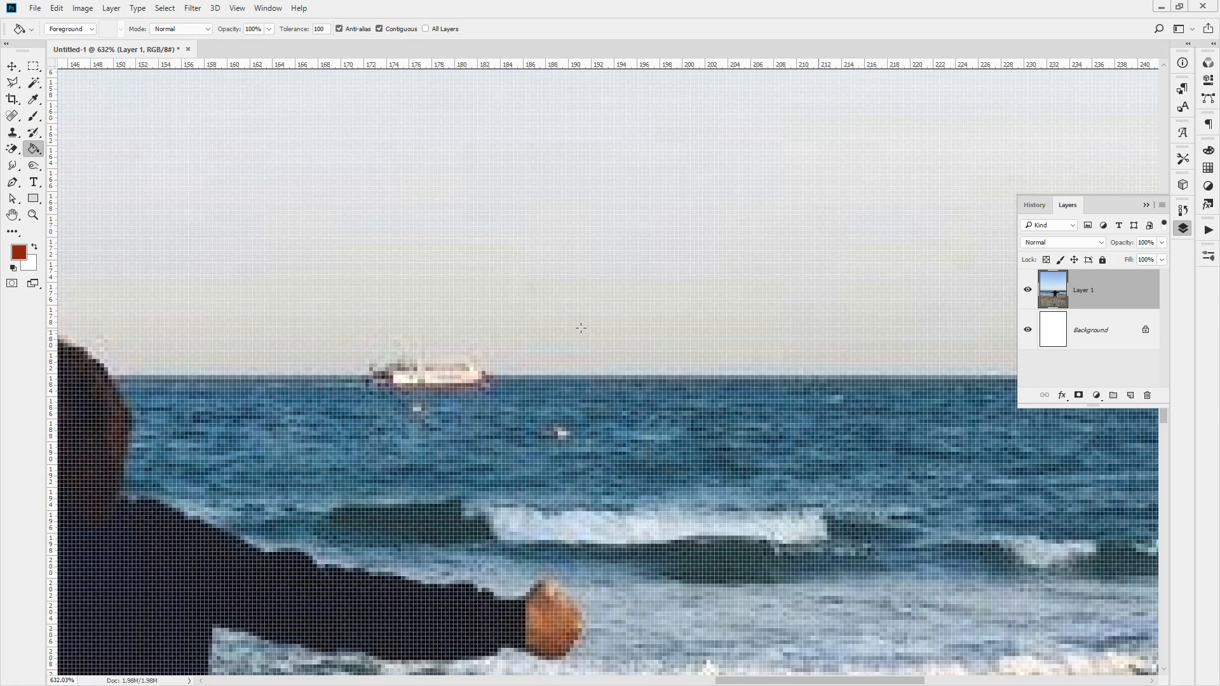
{"action": "mouse_move", "coordinate": [430, 405]}
{"action": "left_mouse_down"}
{"action": "mouse_move", "coordinate": [364, 365]}
{"action": "mouse_move", "coordinate": [466, 341]}
{"action": "mouse_move", "coordinate": [486, 430]}
{"action": "left_mouse_up"}
{"action": "mouse_move", "coordinate": [551, 318]}
{"action": "left_mouse_down"}
{"action": "mouse_move", "coordinate": [553, 412]}
{"action": "mouse_move", "coordinate": [728, 378]}
{"action": "mouse_move", "coordinate": [559, 324]}
{"action": "mouse_move", "coordinate": [617, 394]}
{"action": "mouse_move", "coordinate": [800, 427]}
{"action": "left_mouse_up"}
{"action": "key", "text": "Escape"}
{"action": "key", "text": "m"}
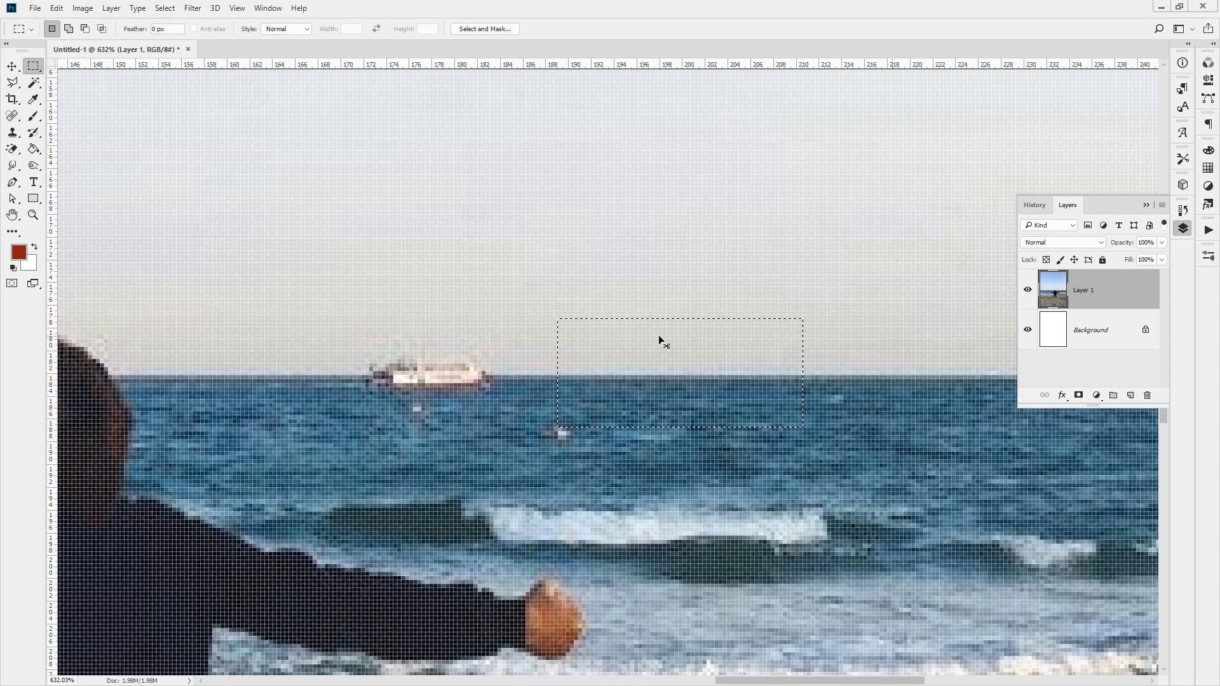
{"action": "key", "text": "ctrl+j"}
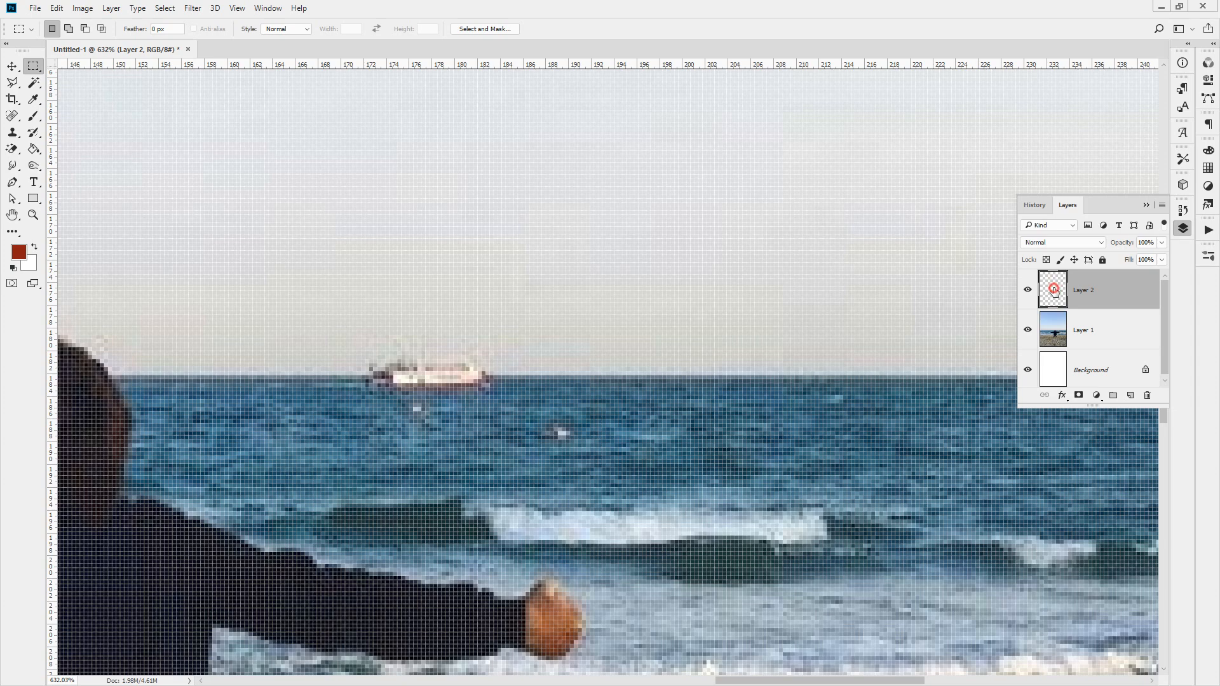
{"action": "key", "text": "v"}
{"action": "left_click_drag", "start_coordinate": [641, 406], "coordinate": [466, 391]}
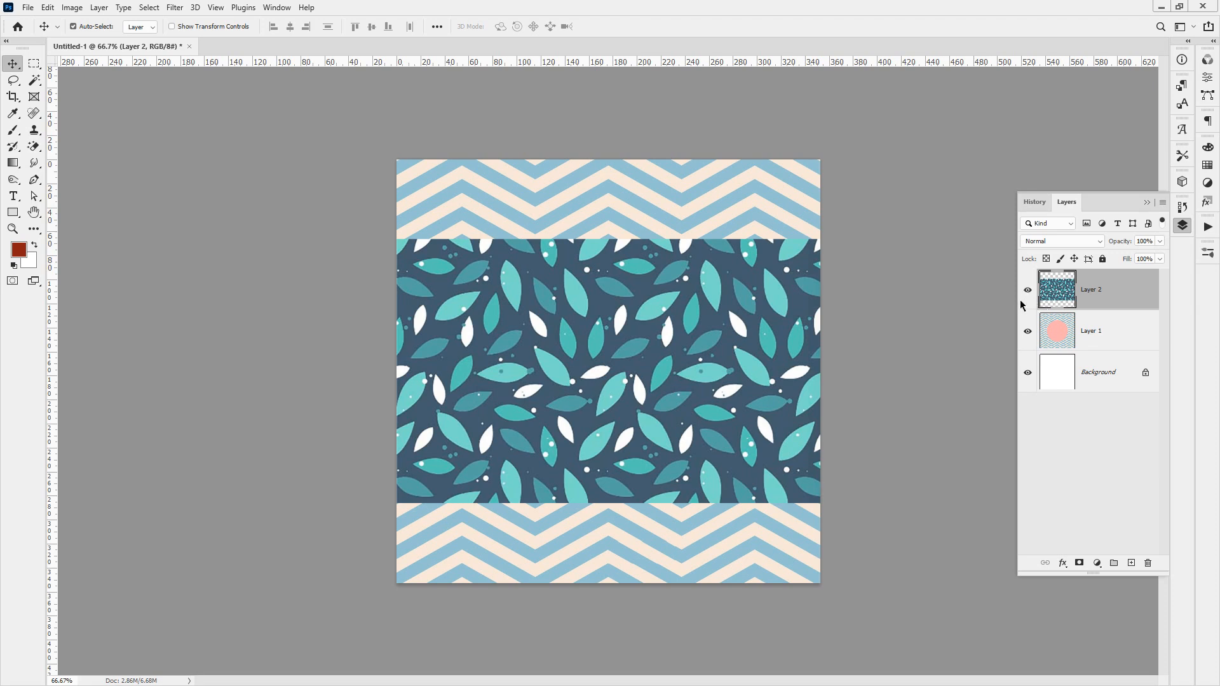
Hide the leaf-pattern Layer 2 to view the pink circle beneath it, and show the layer again.
{"action": "left_click", "coordinate": [1029, 290]}
{"action": "mouse_move", "coordinate": [601, 487]}
{"action": "left_mouse_down"}
{"action": "mouse_move", "coordinate": [532, 464]}
{"action": "mouse_move", "coordinate": [579, 275]}
{"action": "mouse_move", "coordinate": [649, 479]}
{"action": "mouse_move", "coordinate": [594, 485]}
{"action": "left_mouse_up"}
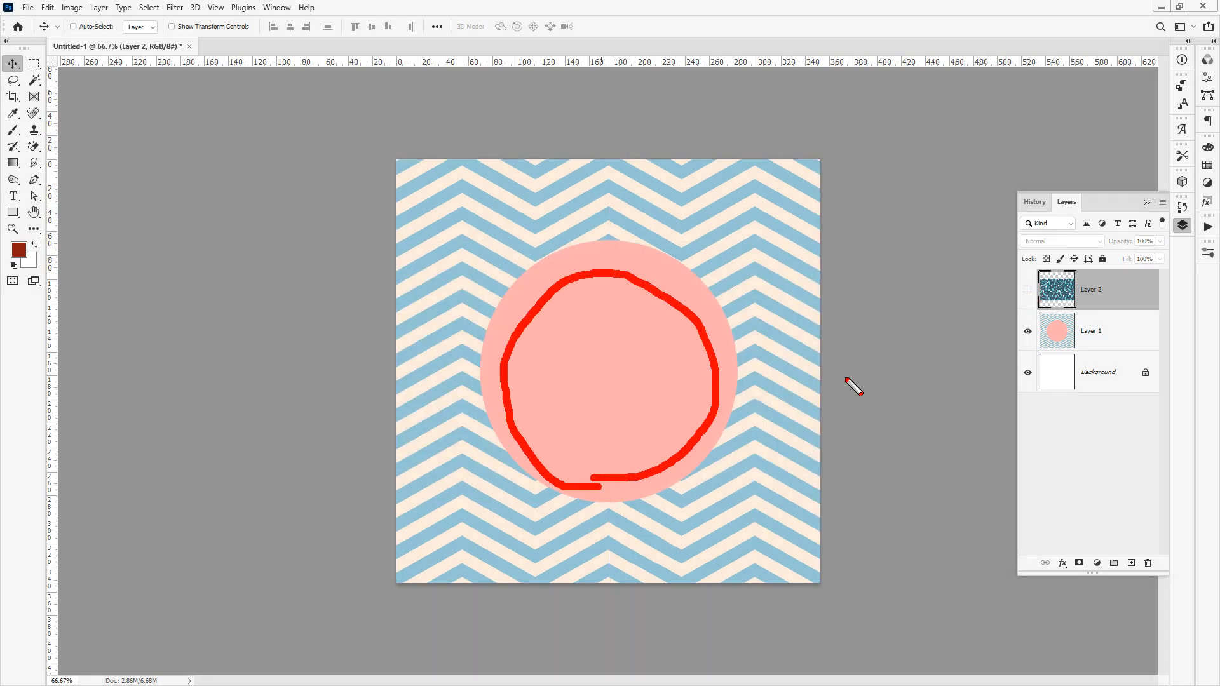
{"action": "key", "text": "Escape"}
{"action": "left_click", "coordinate": [1013, 284]}
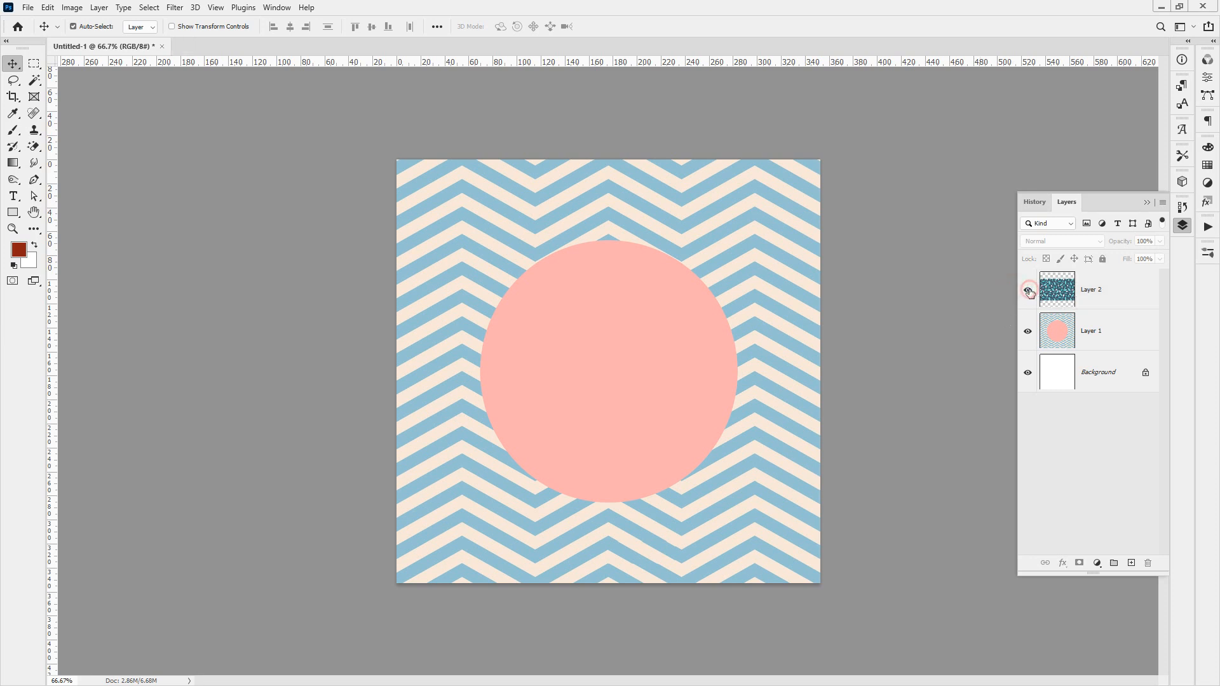
{"action": "left_click", "coordinate": [1029, 291]}
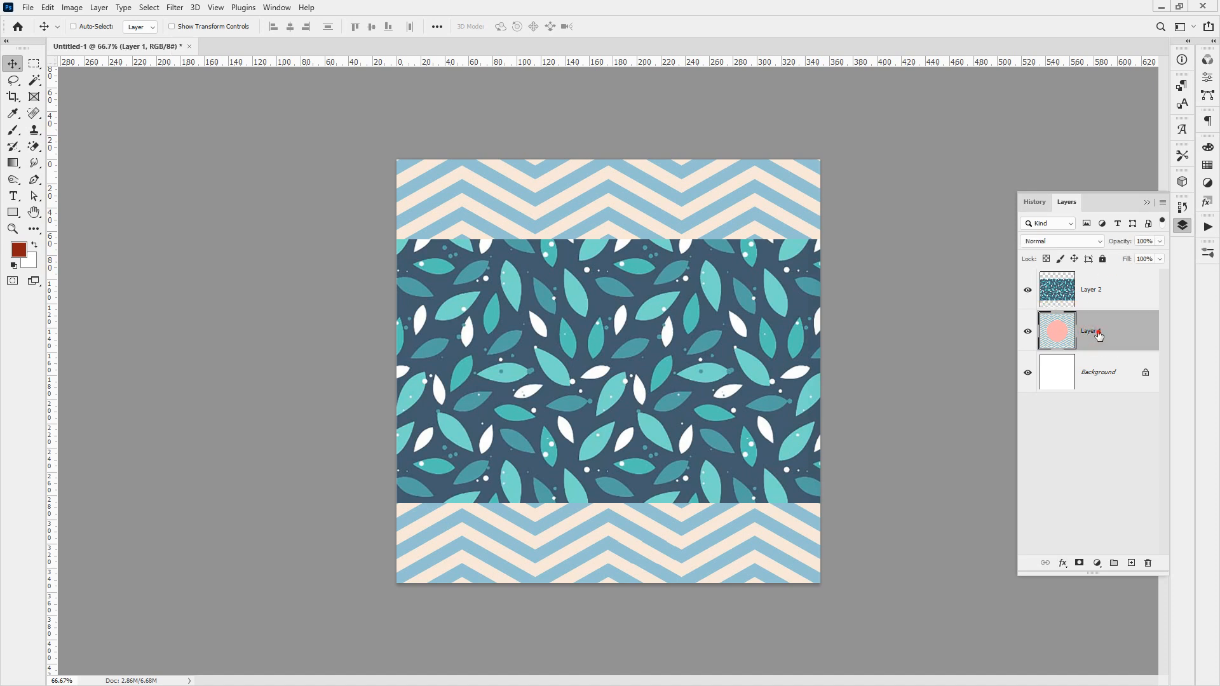
{"action": "left_click", "coordinate": [1119, 401]}
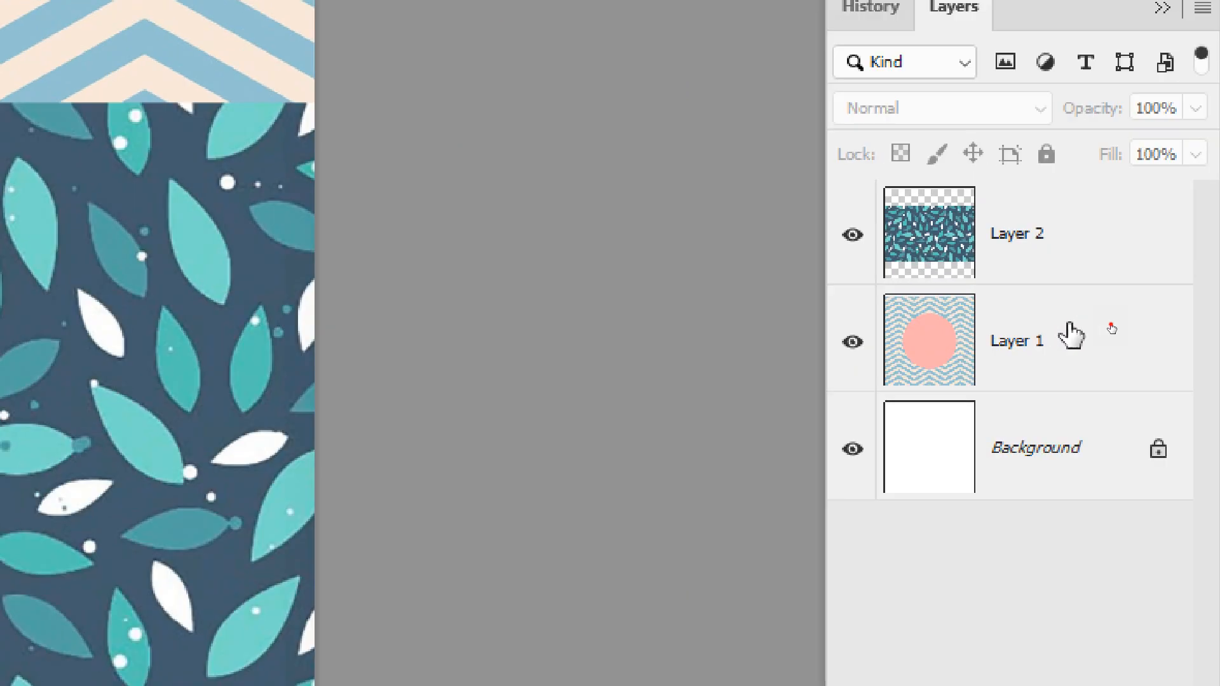
Add a layer mask to the chevron layer with the pink circle.
{"action": "left_click", "coordinate": [1071, 335]}
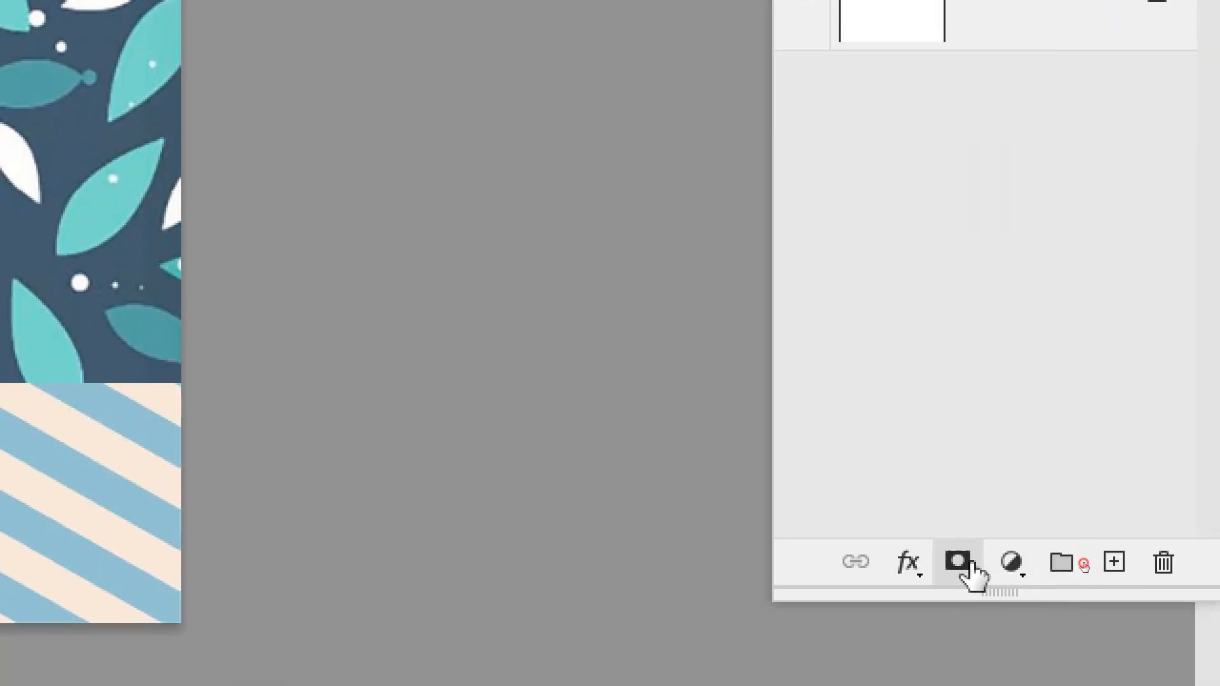
{"action": "left_click", "coordinate": [972, 572]}
{"action": "left_click_drag", "start_coordinate": [1000, 593], "coordinate": [1005, 158]}
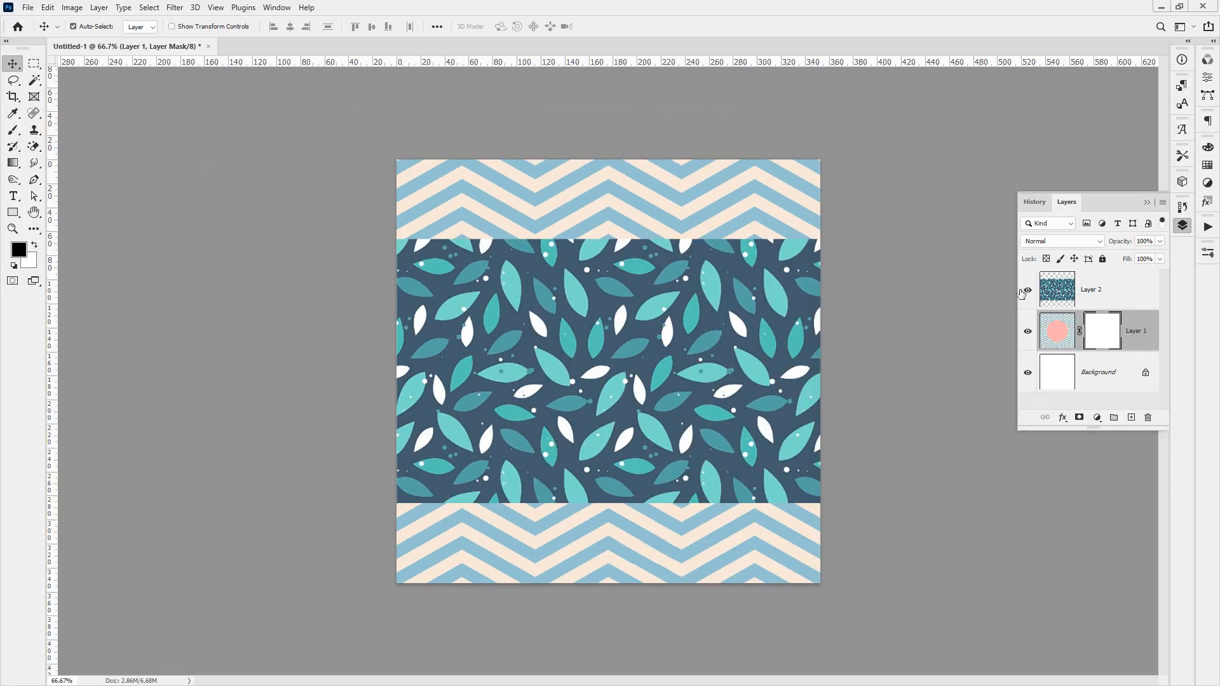
Hide Layer 2 and try selecting the pink circle with the Magic Wand at tolerance 100, clearing that selection.
{"action": "left_click", "coordinate": [1028, 291]}
{"action": "left_click", "coordinate": [722, 433], "text": "ctrl"}
{"action": "left_click", "coordinate": [733, 453], "text": "ctrl"}
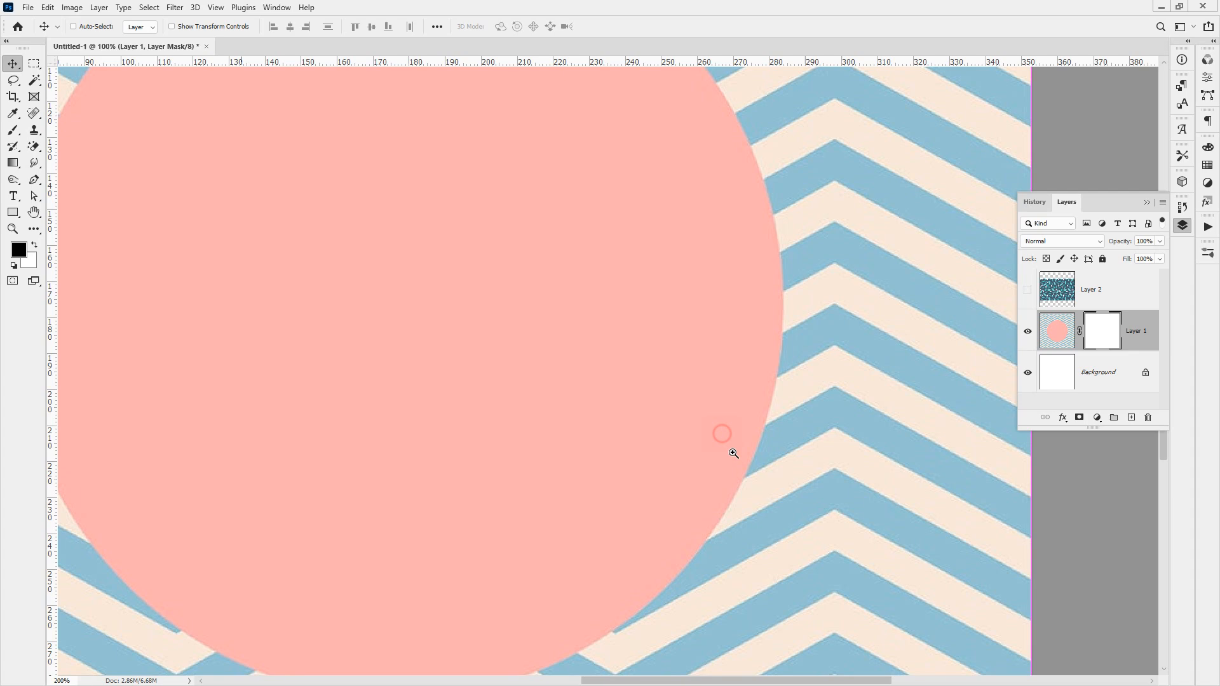
{"action": "left_click", "coordinate": [604, 416], "text": "ctrl+alt"}
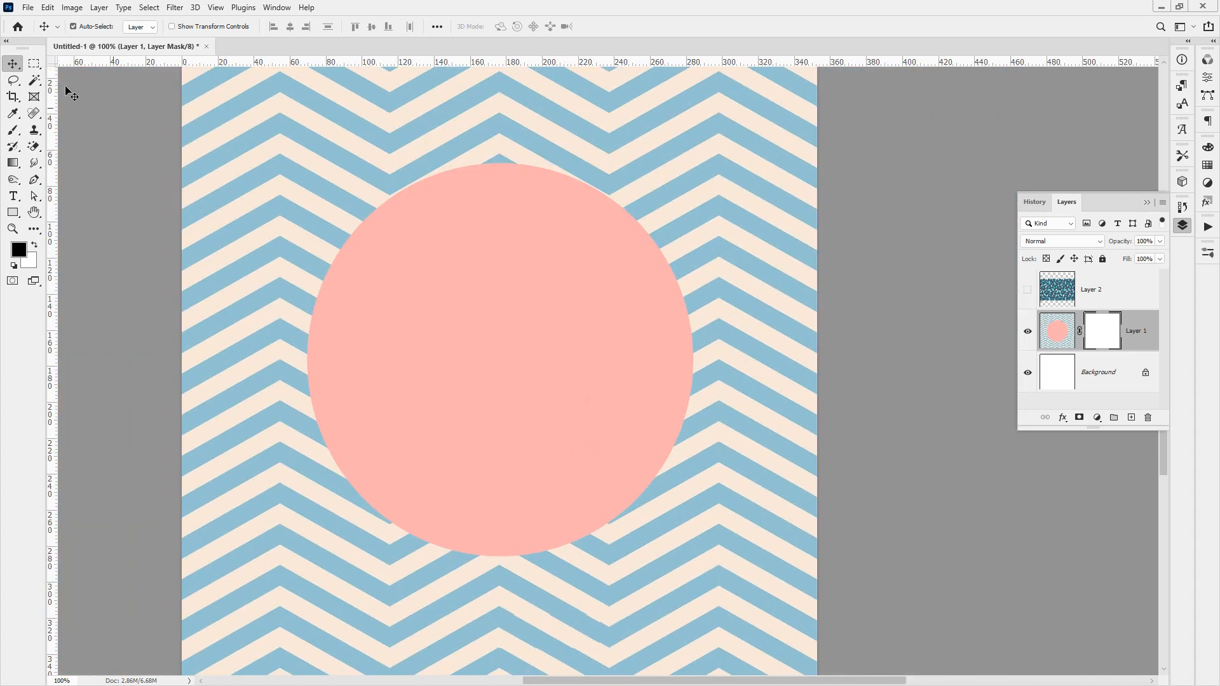
{"action": "left_click", "coordinate": [34, 81]}
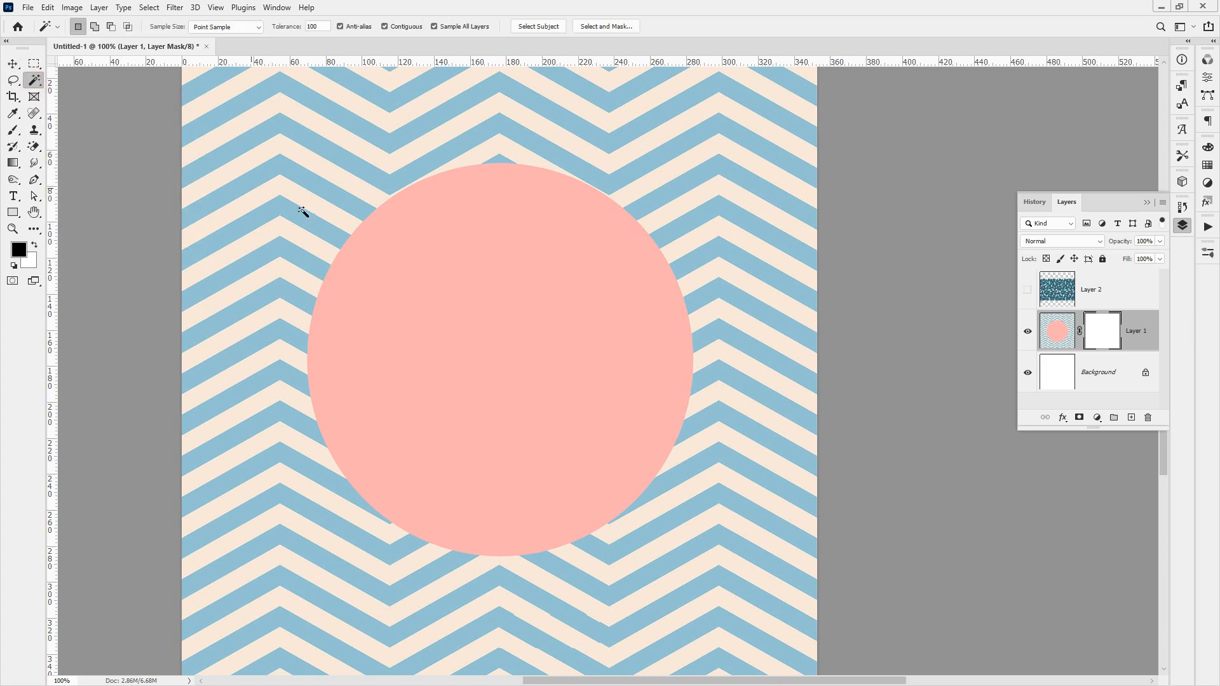
{"action": "left_click", "coordinate": [499, 308]}
{"action": "key", "text": "ctrl+d"}
Set the Magic Wand tolerance to 32 and select the pink circle.
{"action": "left_click", "coordinate": [325, 30]}
{"action": "double_click", "coordinate": [317, 26]}
{"action": "type", "text": "32"}
{"action": "left_click", "coordinate": [550, 265]}
{"action": "left_click_drag", "start_coordinate": [478, 373], "coordinate": [483, 381]}
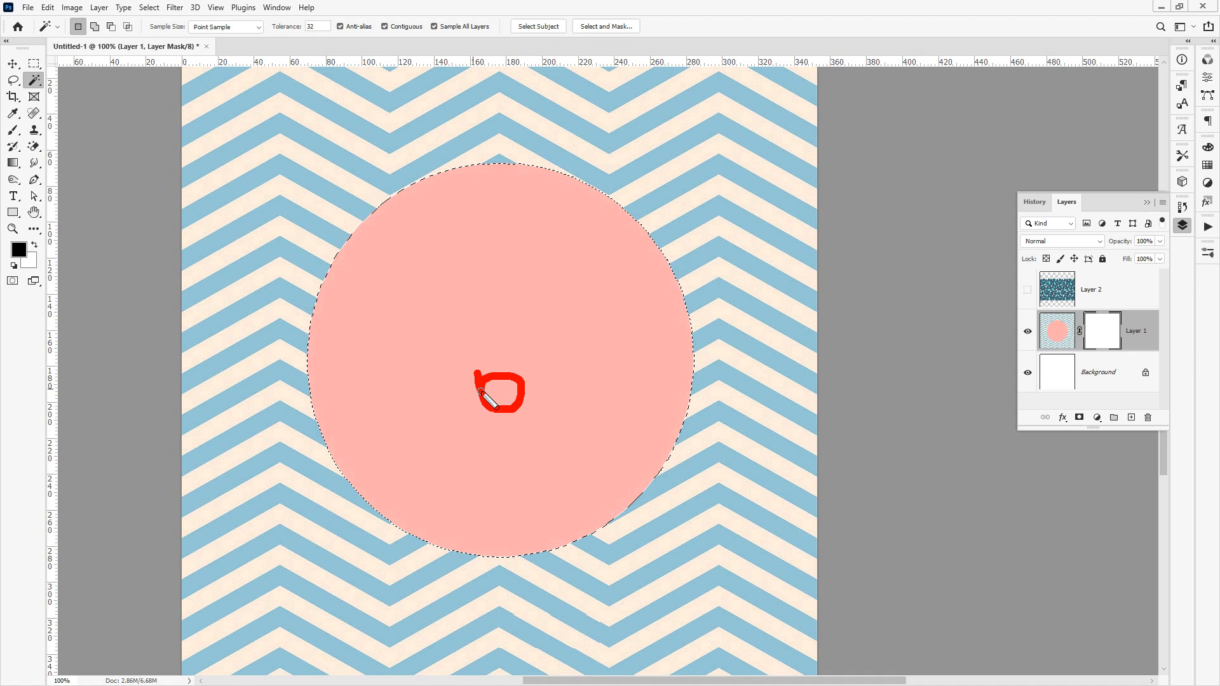
{"action": "key", "text": "Escape"}
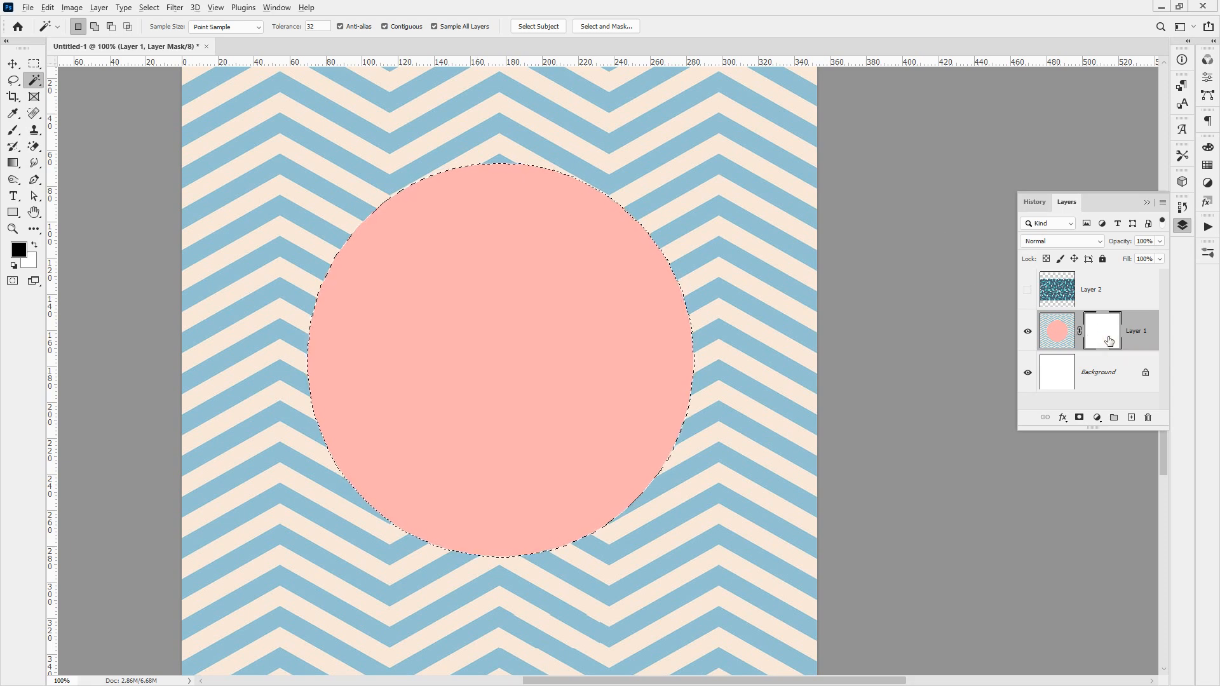
Fill the circular selection with black on Layer 1's mask to hide the pink circle.
{"action": "key", "text": "alt+BackSpace"}
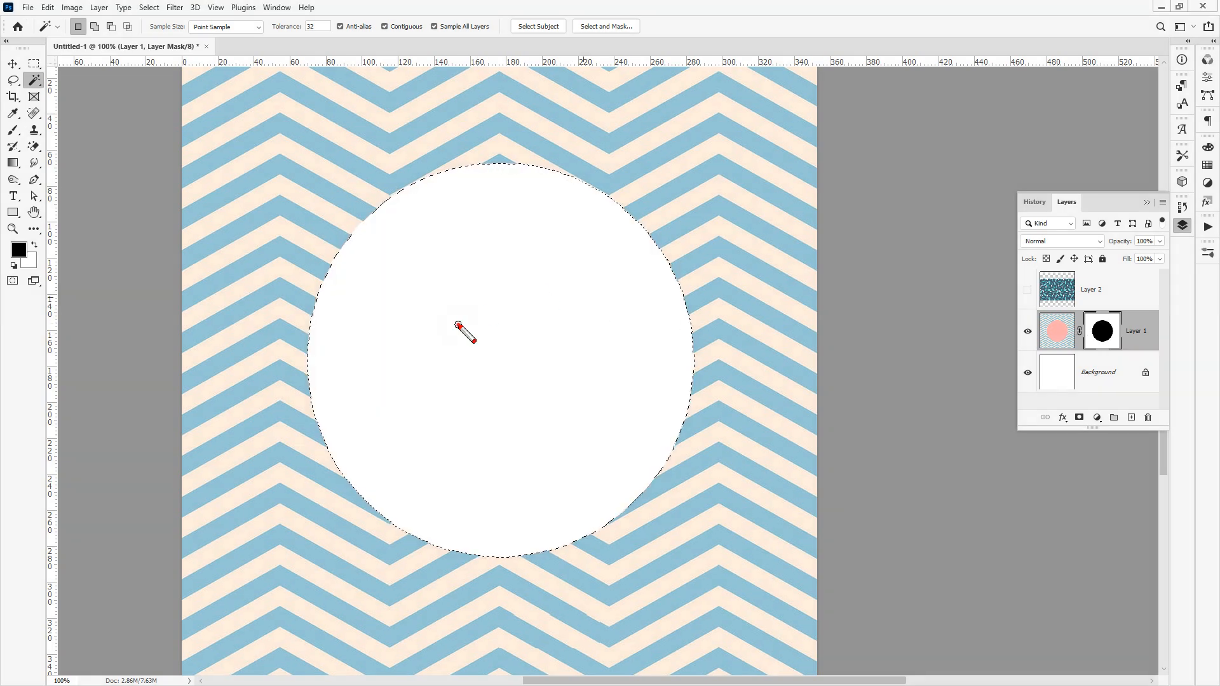
{"action": "mouse_move", "coordinate": [456, 325]}
{"action": "left_mouse_down"}
{"action": "mouse_move", "coordinate": [498, 374]}
{"action": "mouse_move", "coordinate": [566, 313]}
{"action": "left_mouse_up"}
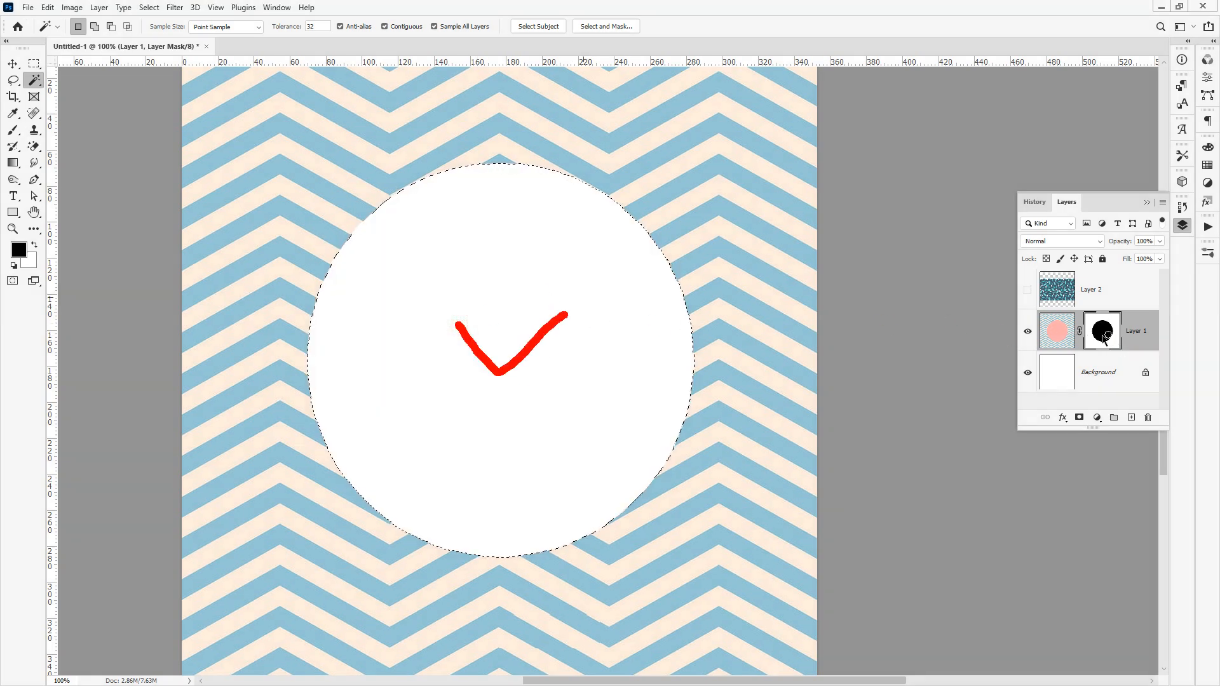
{"action": "key", "text": "Escape"}
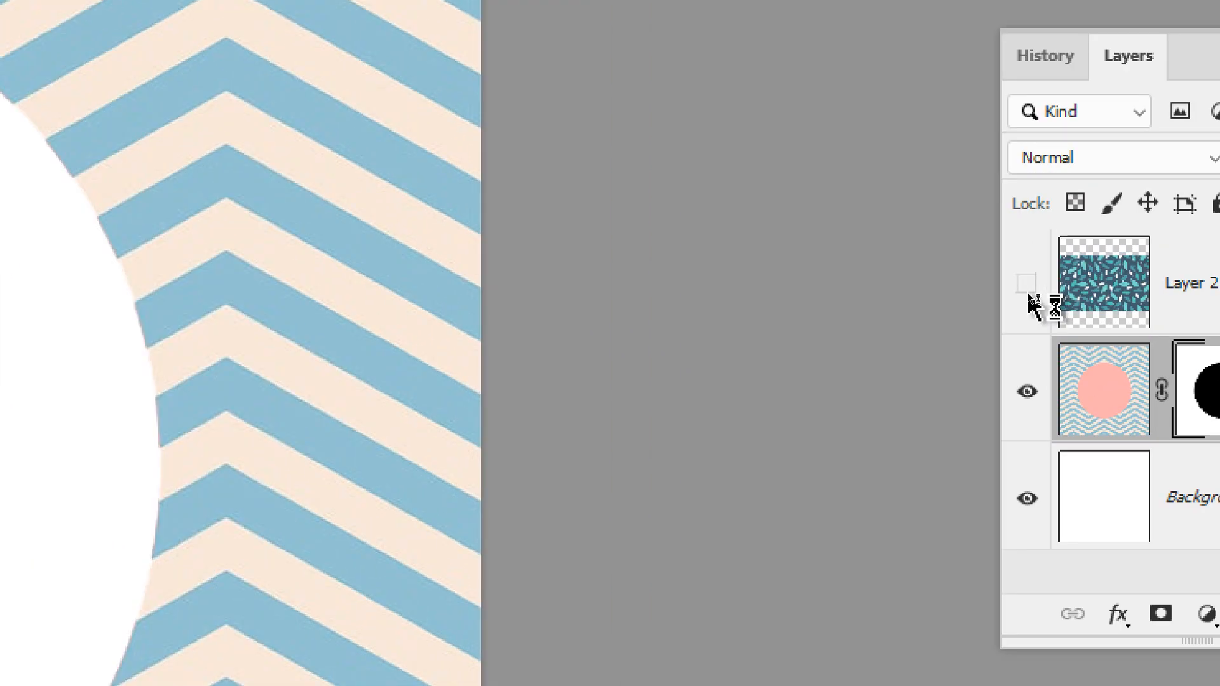
Show Layer 2, move it beneath Layer 1 so the leaves fill the circular hole, and deselect.
{"action": "left_click", "coordinate": [1027, 285]}
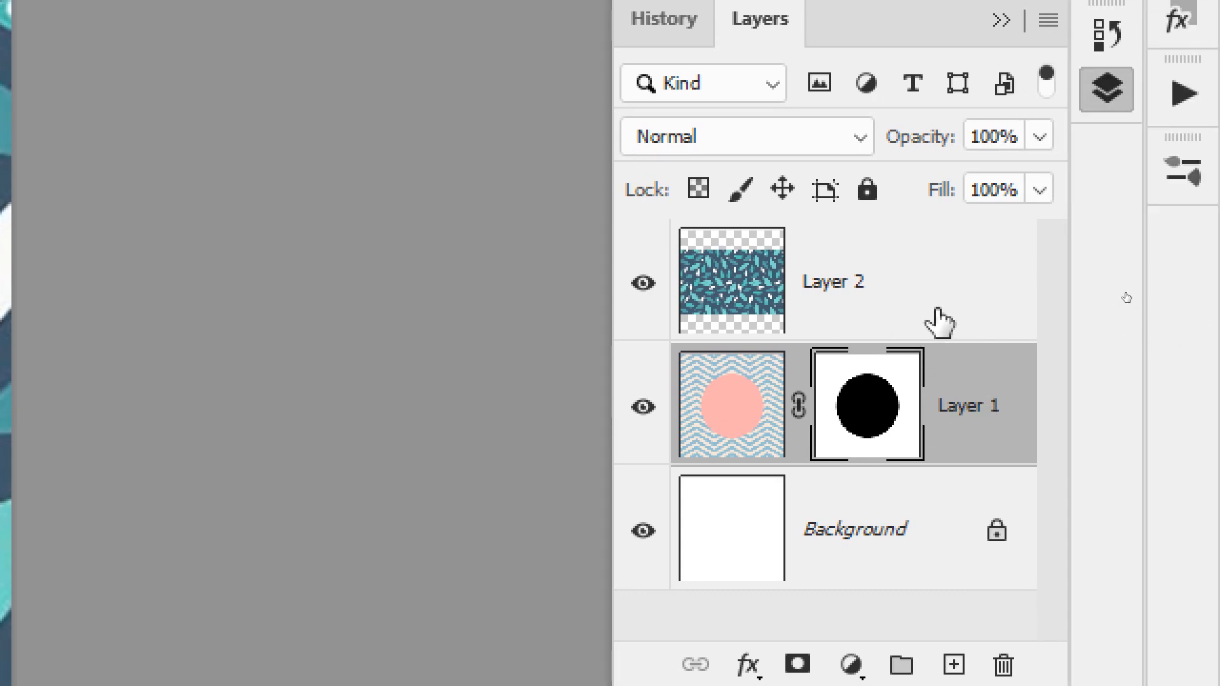
{"action": "left_click_drag", "start_coordinate": [936, 286], "coordinate": [956, 470]}
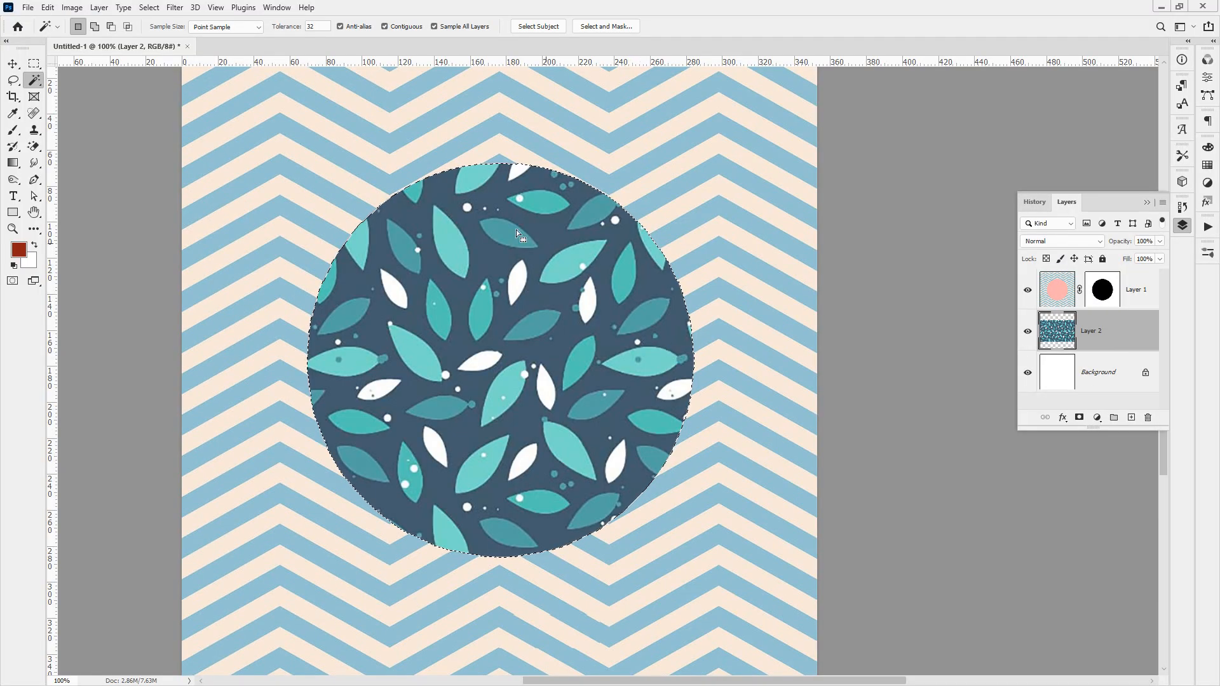
{"action": "key", "text": "ctrl+d"}
Undo the layer reordering and Layer 1's mask, and reselect the pink circle on Layer 1 with Layer 2 hidden.
{"action": "key", "text": "ctrl+z"}
{"action": "left_click", "coordinate": [1028, 289]}
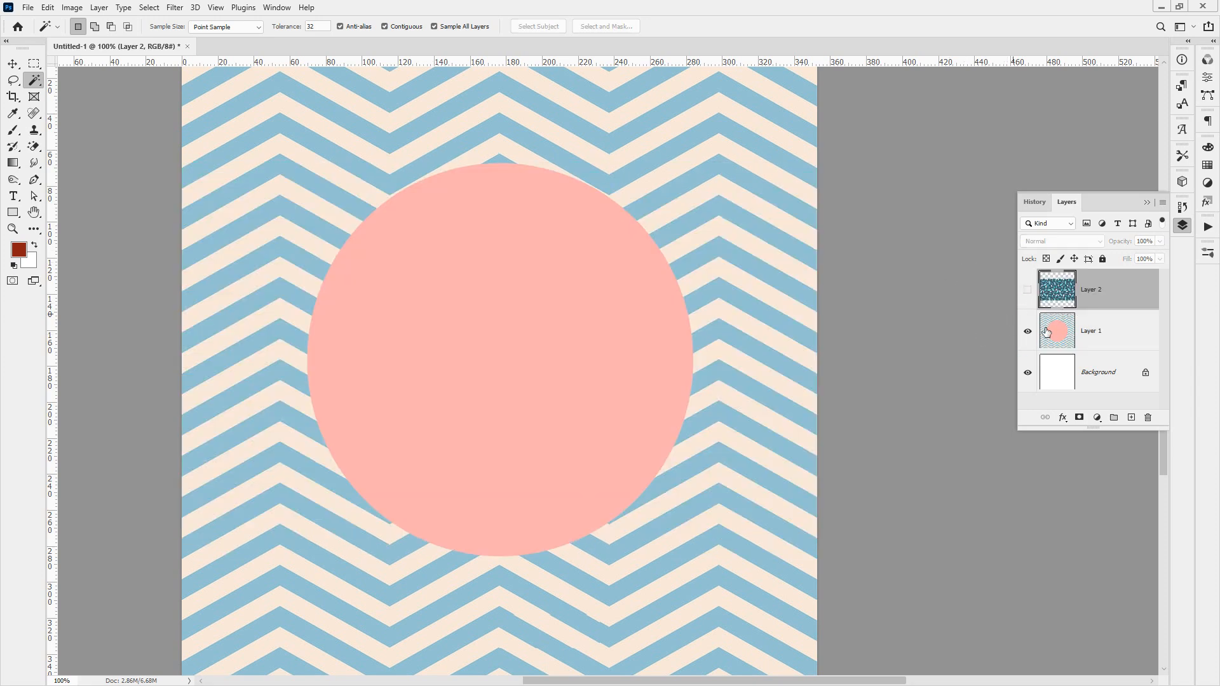
{"action": "left_click", "coordinate": [1061, 333]}
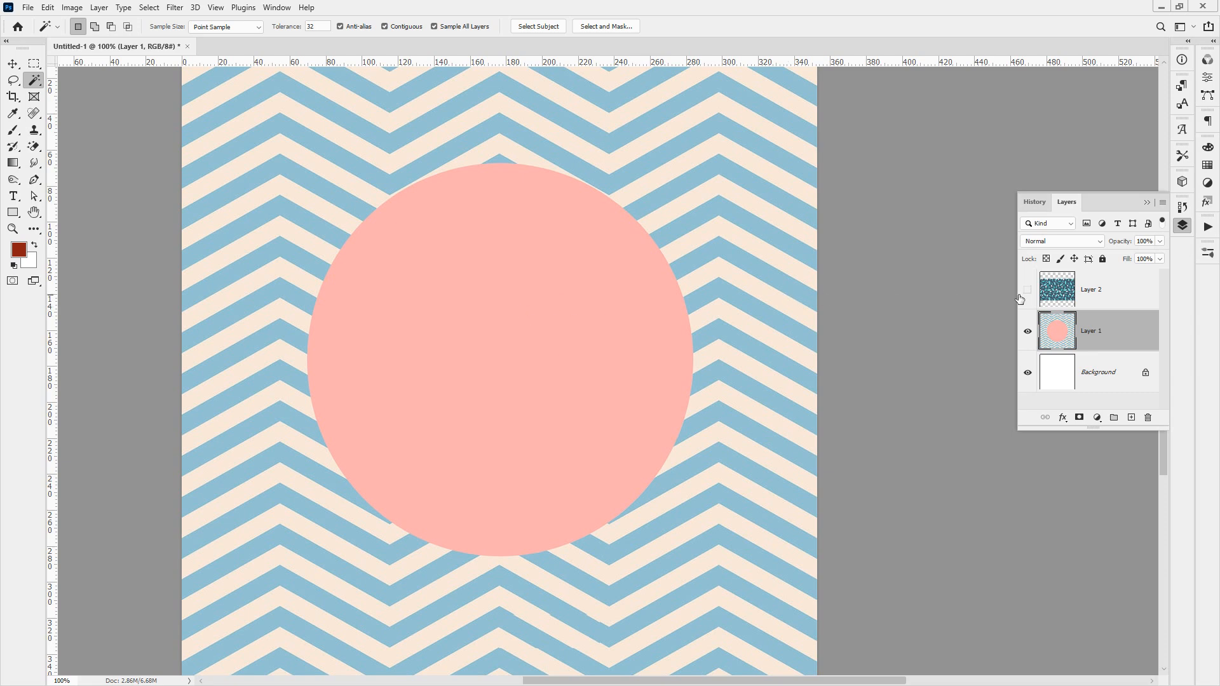
{"action": "left_click", "coordinate": [503, 326]}
{"action": "mouse_move", "coordinate": [471, 270]}
{"action": "left_mouse_down"}
{"action": "mouse_move", "coordinate": [497, 293]}
{"action": "mouse_move", "coordinate": [533, 254]}
{"action": "left_mouse_up"}
Show the leaf-pattern Layer 2 and mask it to the circular selection.
{"action": "left_click", "coordinate": [1028, 289]}
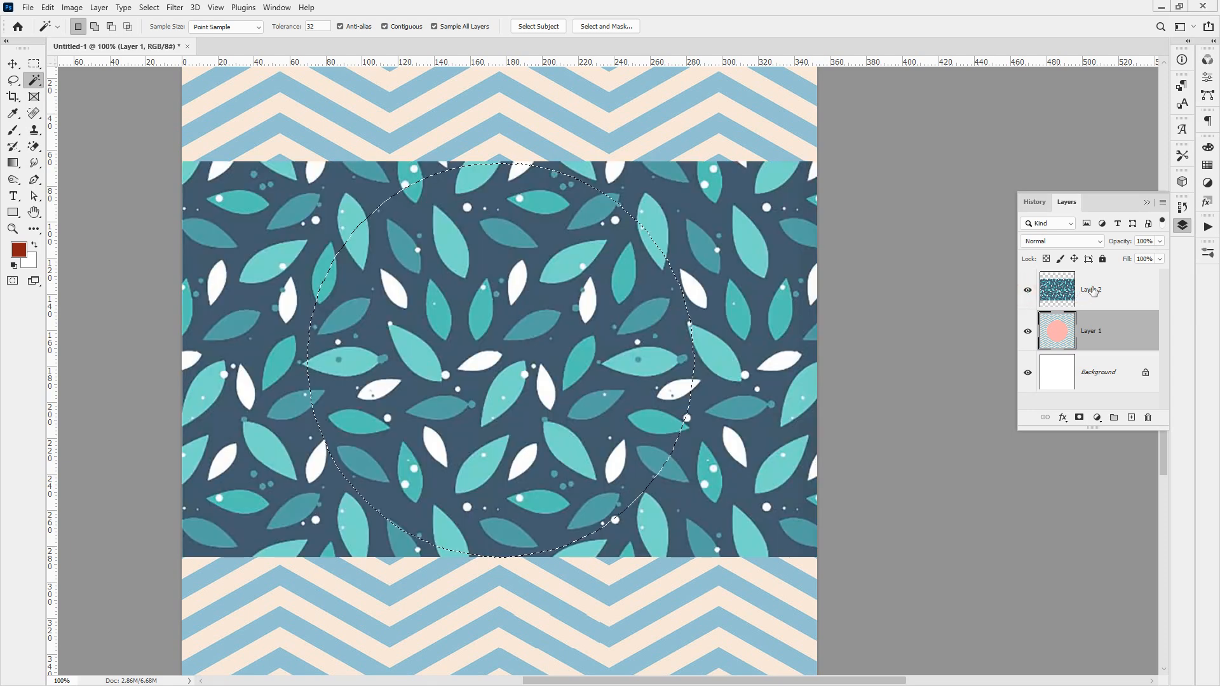
{"action": "left_click", "coordinate": [1095, 291]}
{"action": "left_click", "coordinate": [1079, 418]}
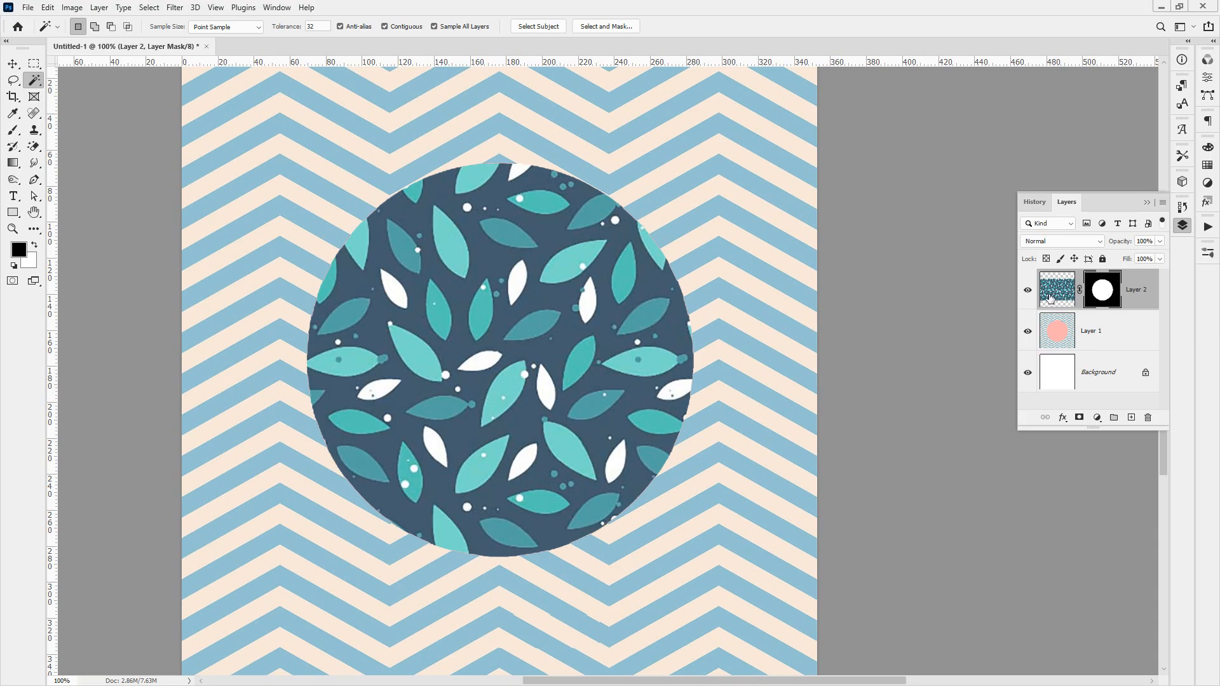
Toggle the masked Layer 2 off and on several times to compare the leaf-filled circle with the original.
{"action": "left_click", "coordinate": [1028, 291]}
{"action": "left_click", "coordinate": [1028, 291]}
{"action": "left_click", "coordinate": [1029, 291]}
{"action": "left_click", "coordinate": [1028, 291]}
{"action": "left_click", "coordinate": [1029, 291]}
{"action": "left_click", "coordinate": [1029, 292]}
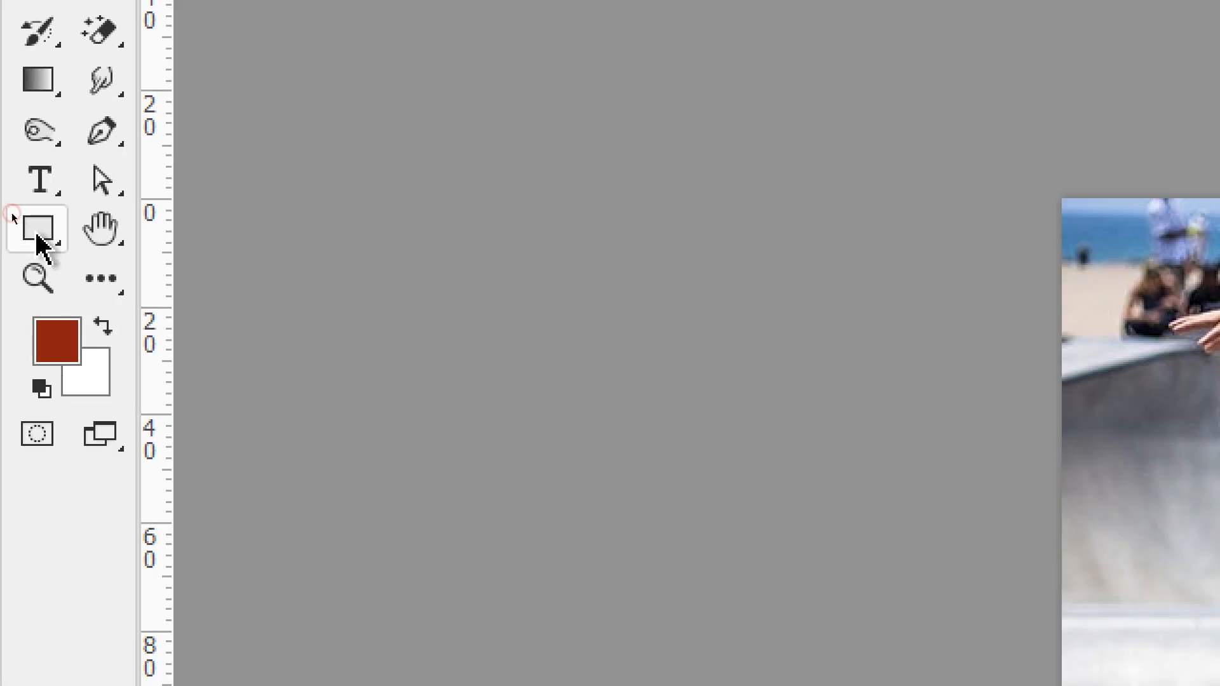
Draw a black rounded rectangle shape about 110 by 102 mm over the middle of the skateboarder photo.
{"action": "left_click", "coordinate": [13, 214]}
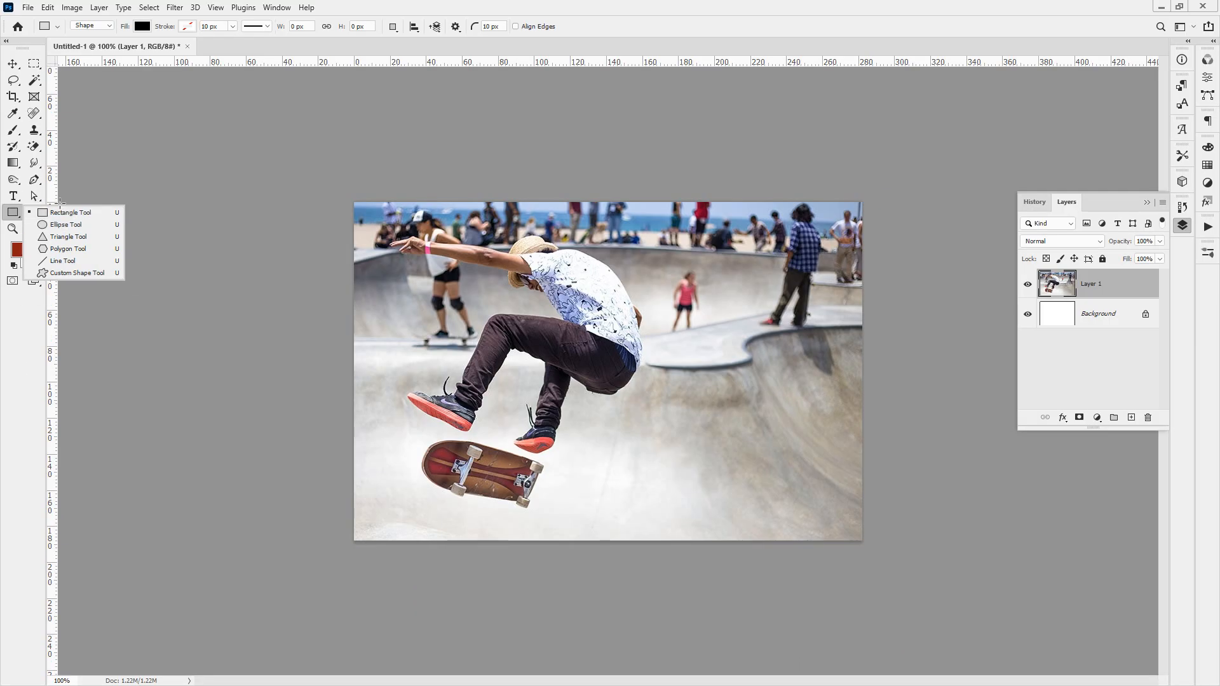
{"action": "left_click", "coordinate": [60, 211]}
{"action": "left_click_drag", "start_coordinate": [531, 274], "coordinate": [728, 457]}
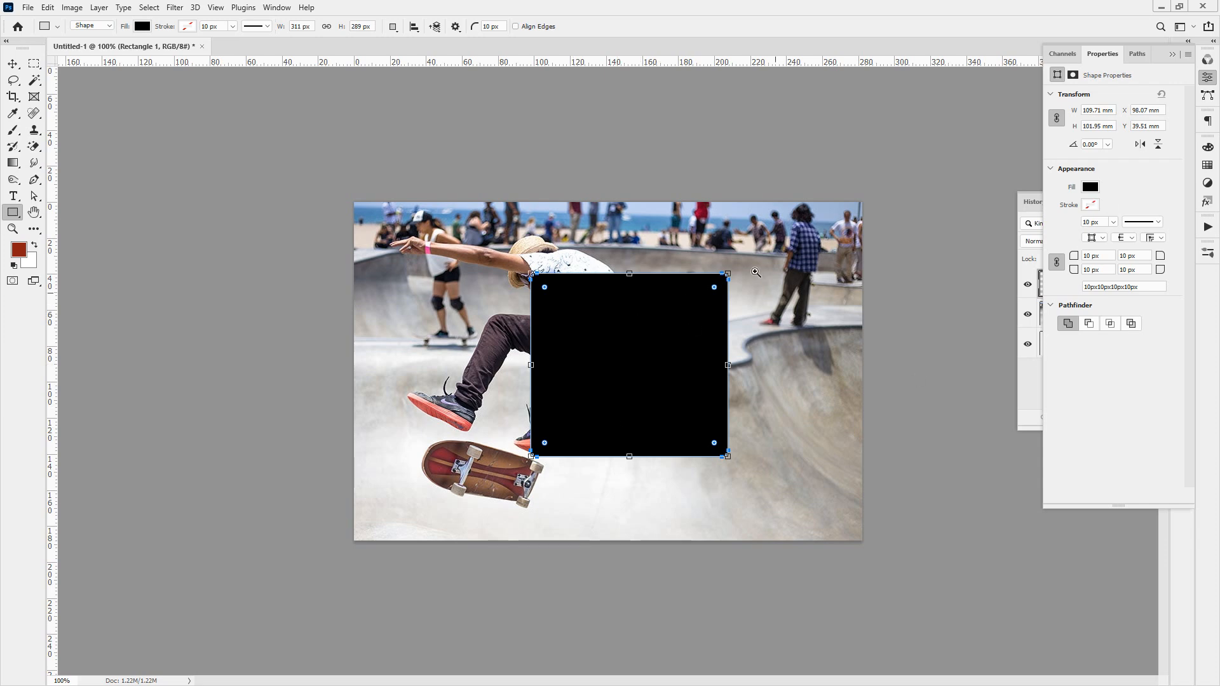
Set all four linked corner radii of the black rectangle to 20 px and check its rounded corners.
{"action": "left_click_drag", "start_coordinate": [709, 258], "coordinate": [761, 321]}
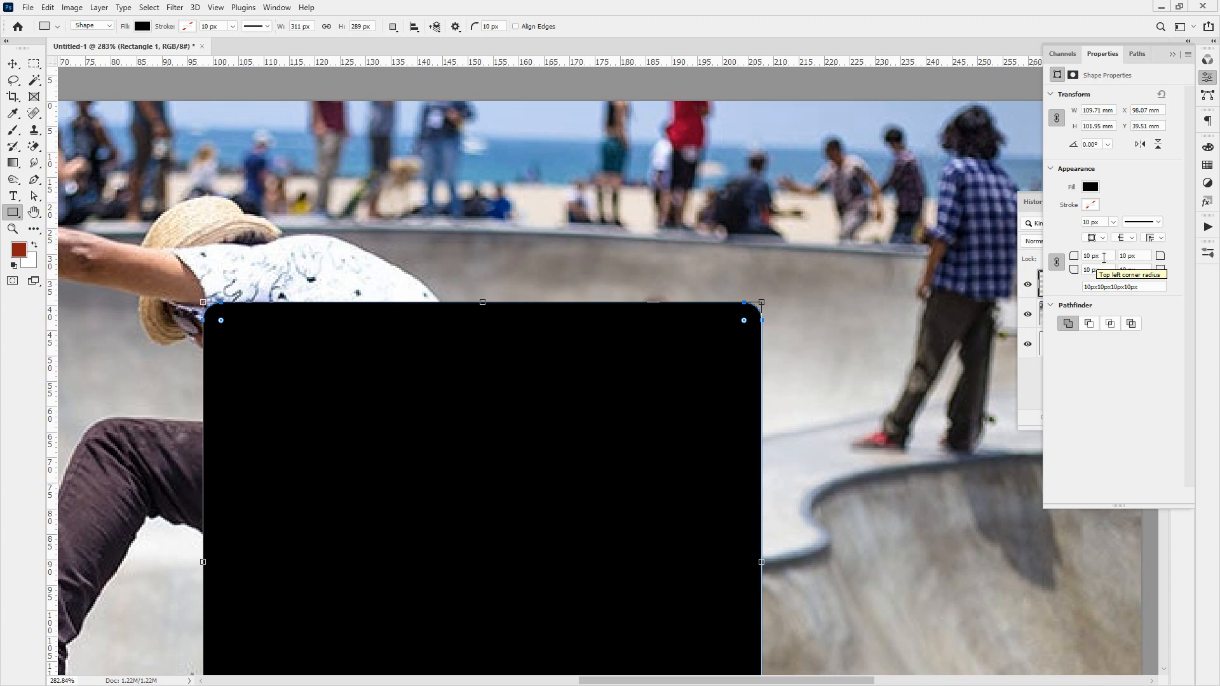
{"action": "left_click", "coordinate": [982, 208]}
{"action": "type", "text": "20"}
{"action": "key", "text": "Return"}
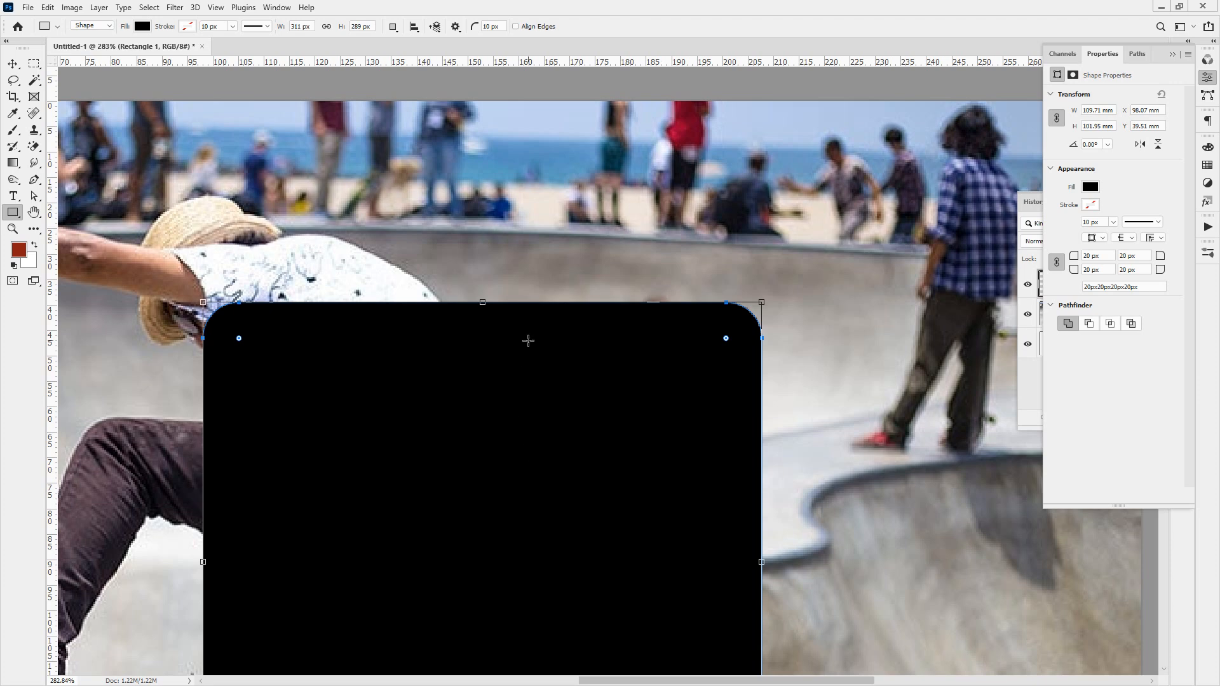
{"action": "scroll", "coordinate": [528, 341], "scroll_direction": "down", "scroll_amount": 5}
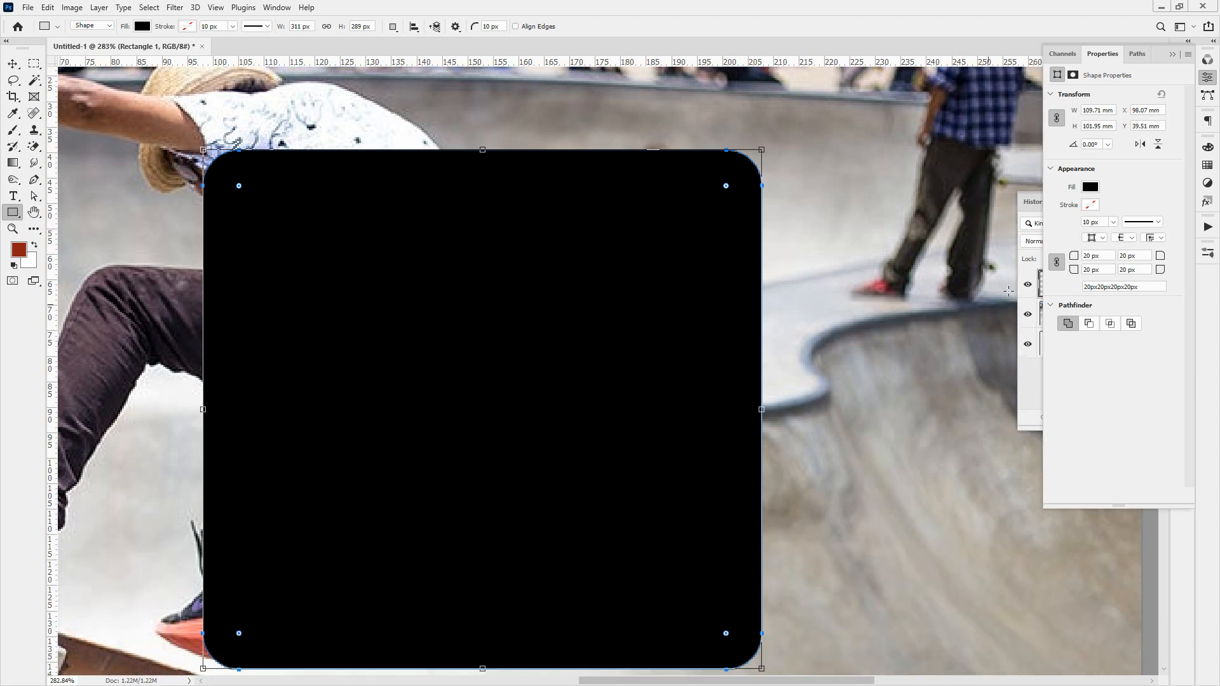
Set all four linked corner radii of the black rectangle to 0 px and deselect its layer.
{"action": "left_click", "coordinate": [1092, 255]}
{"action": "key", "text": "BackSpace"}
{"action": "left_click", "coordinate": [1094, 272]}
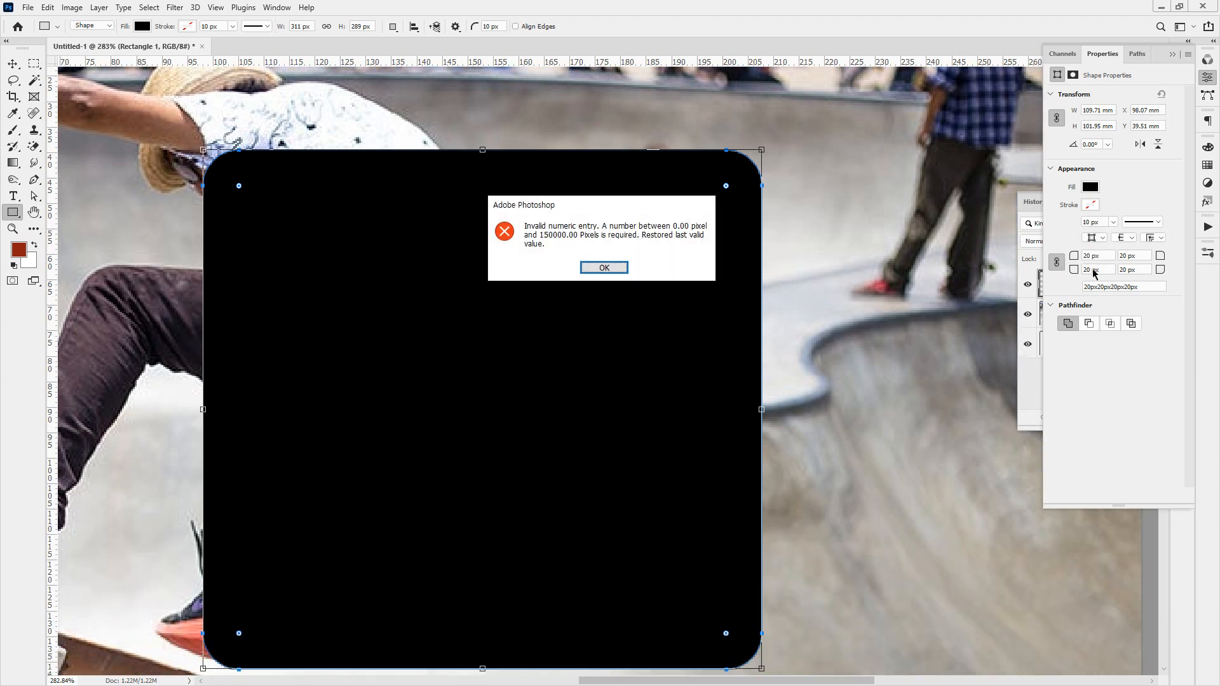
{"action": "left_click", "coordinate": [623, 268]}
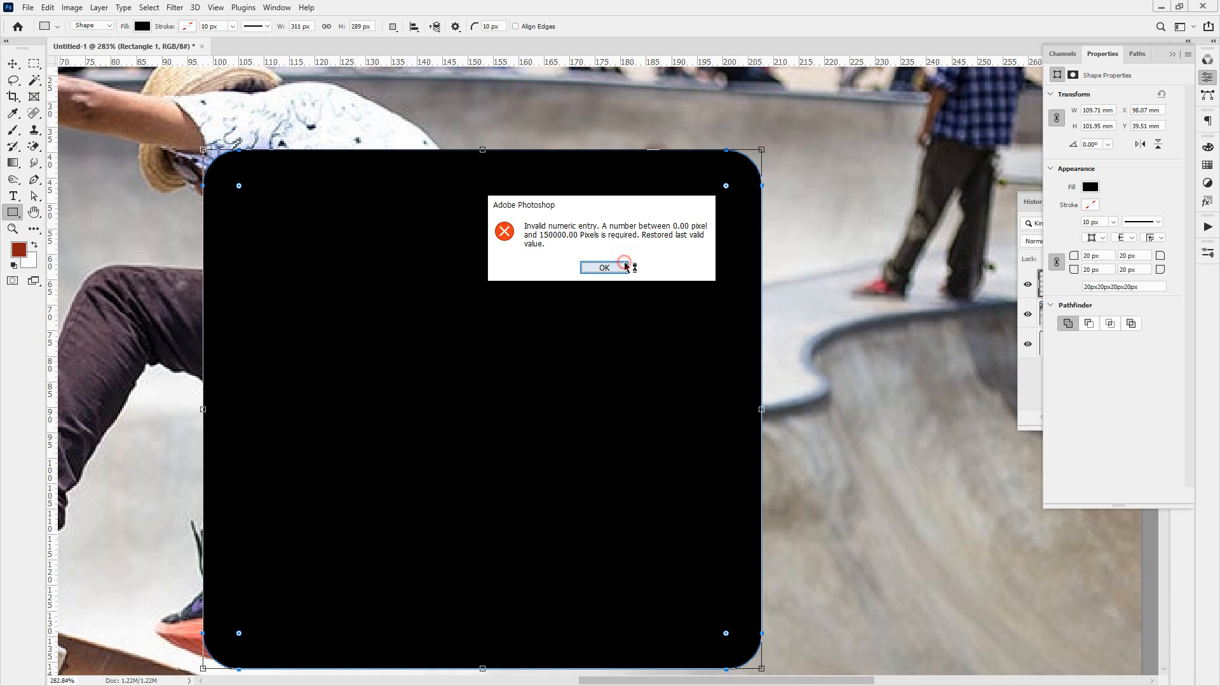
{"action": "double_click", "coordinate": [1107, 270]}
{"action": "type", "text": "0"}
{"action": "key", "text": "Return"}
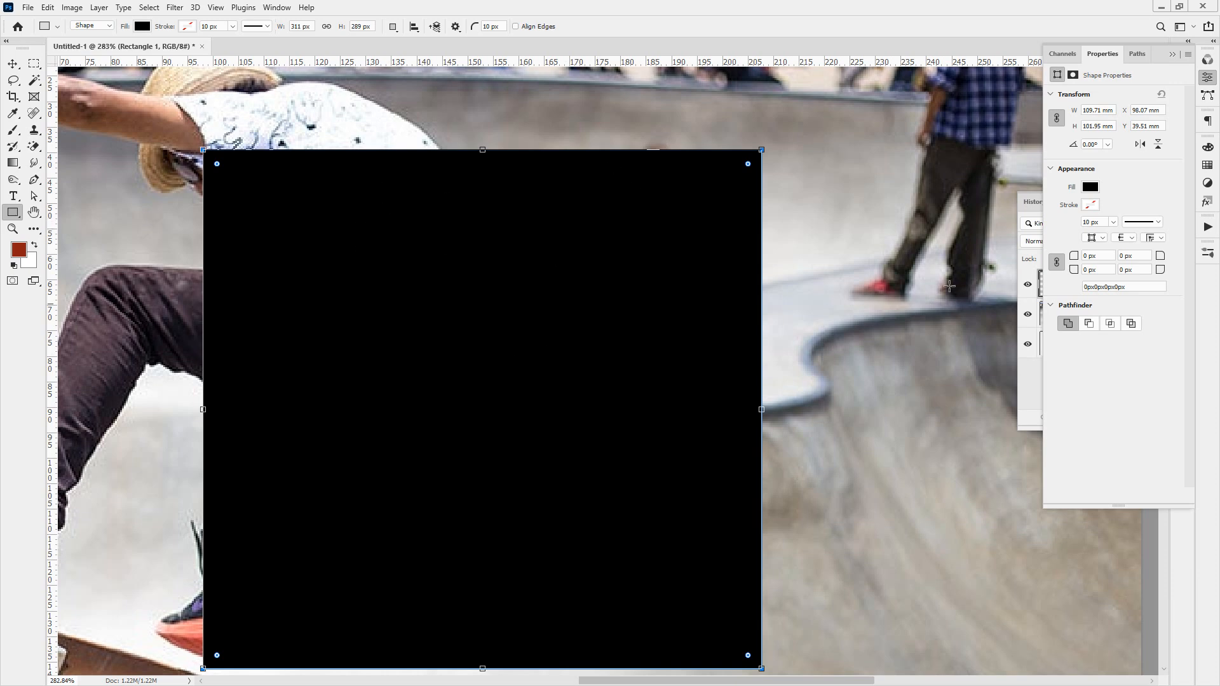
{"action": "left_click", "coordinate": [1022, 376]}
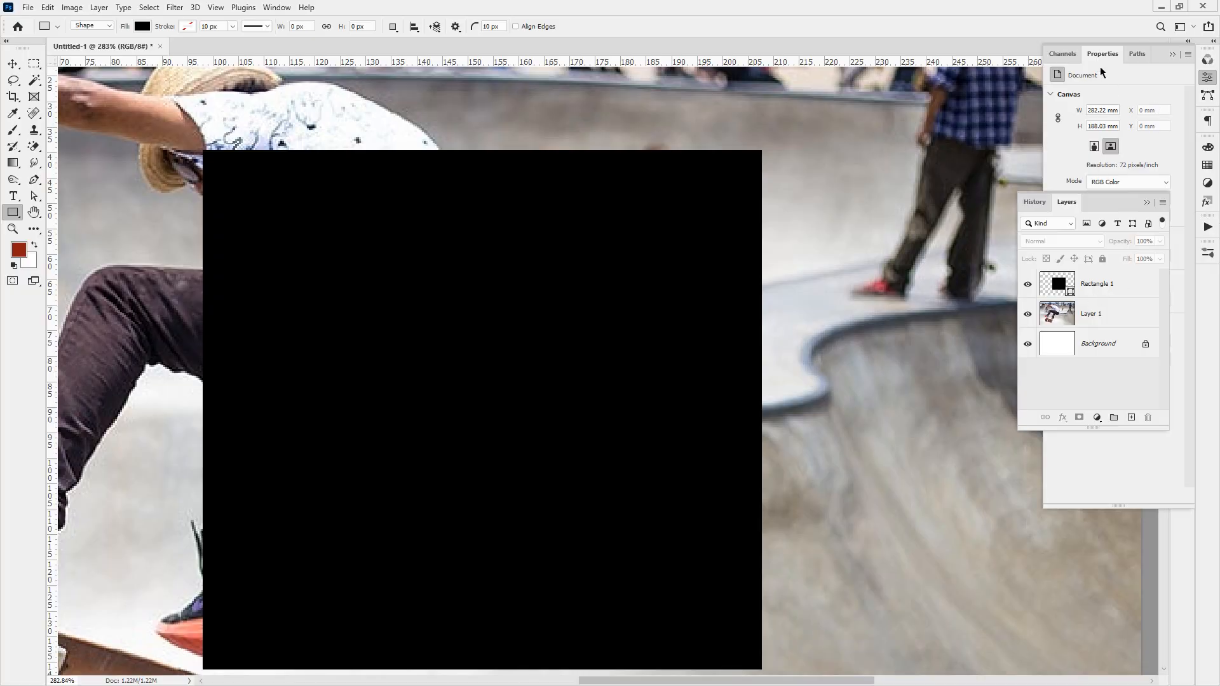
Collapse the Properties panel and undo the black rectangle drawn over the skateboarder photo.
{"action": "double_click", "coordinate": [1103, 53]}
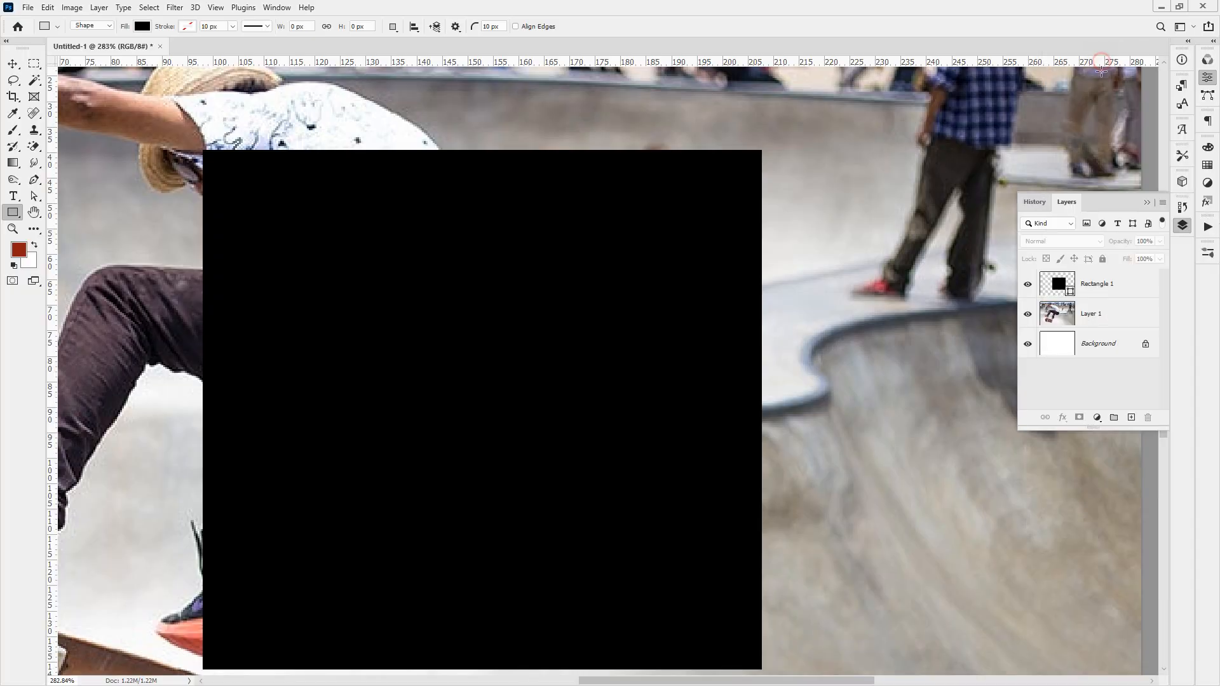
{"action": "key", "text": "ctrl+z"}
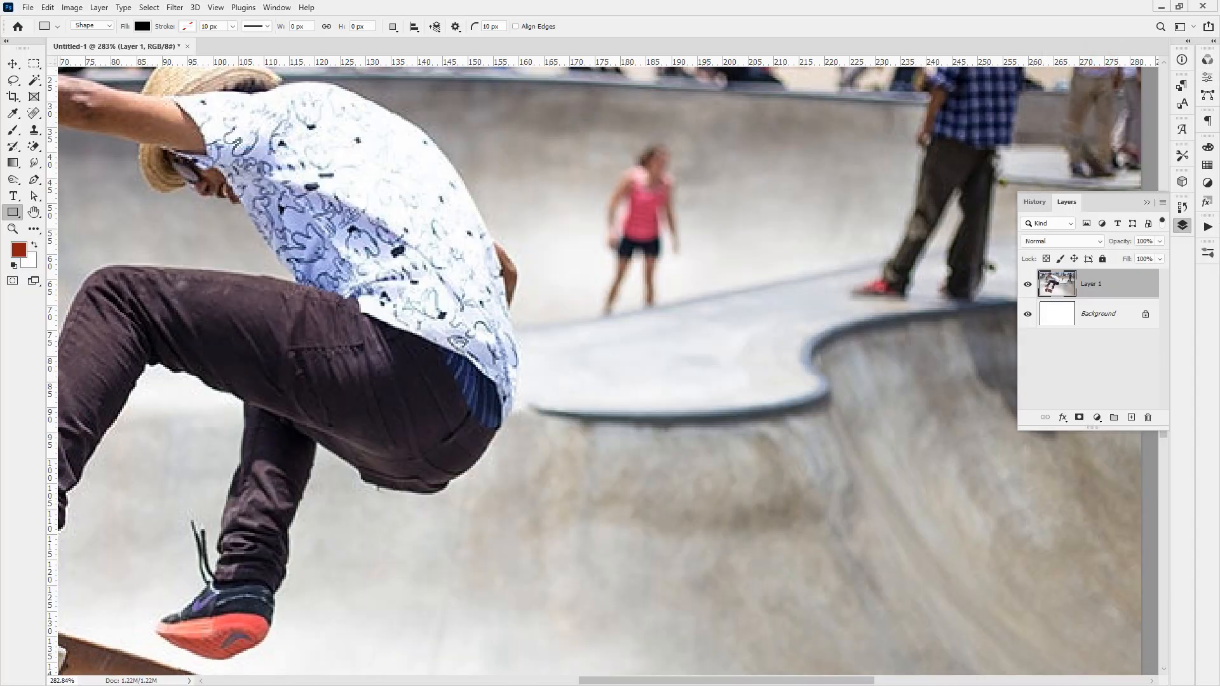
Draw a black ellipse about 80 by 68 mm beside the skateboarder with the Ellipse tool and undo it.
{"action": "right_click", "coordinate": [14, 213]}
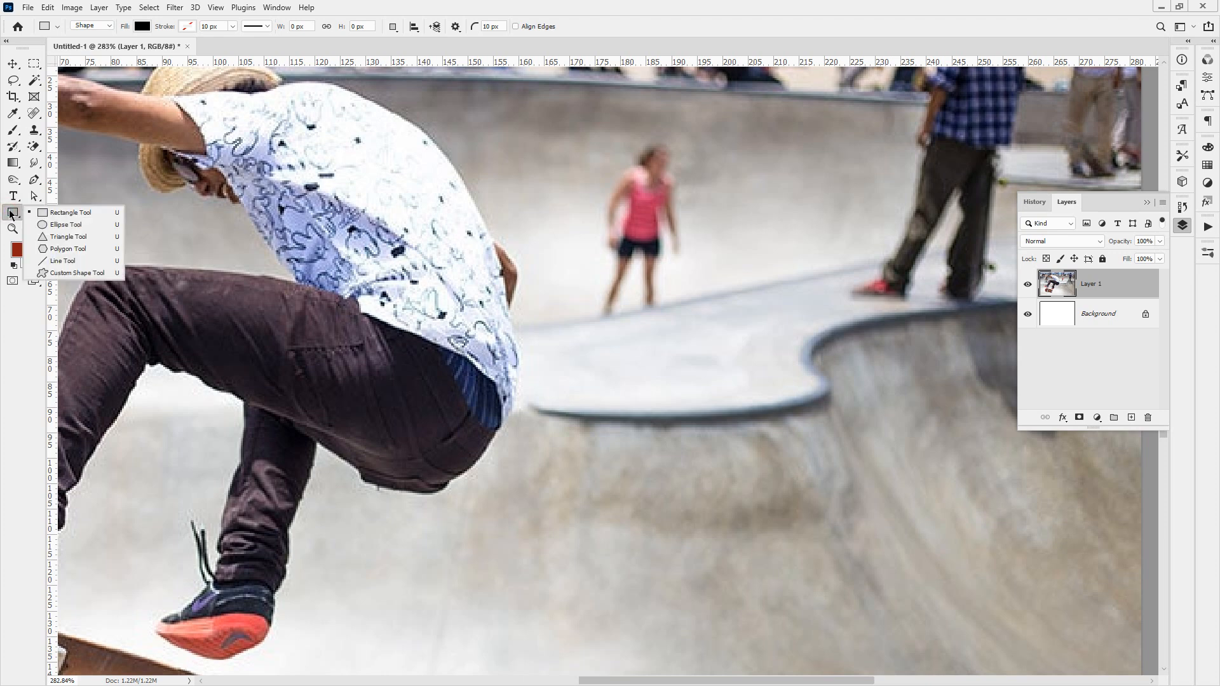
{"action": "left_click", "coordinate": [41, 228]}
{"action": "left_click_drag", "start_coordinate": [389, 167], "coordinate": [795, 512]}
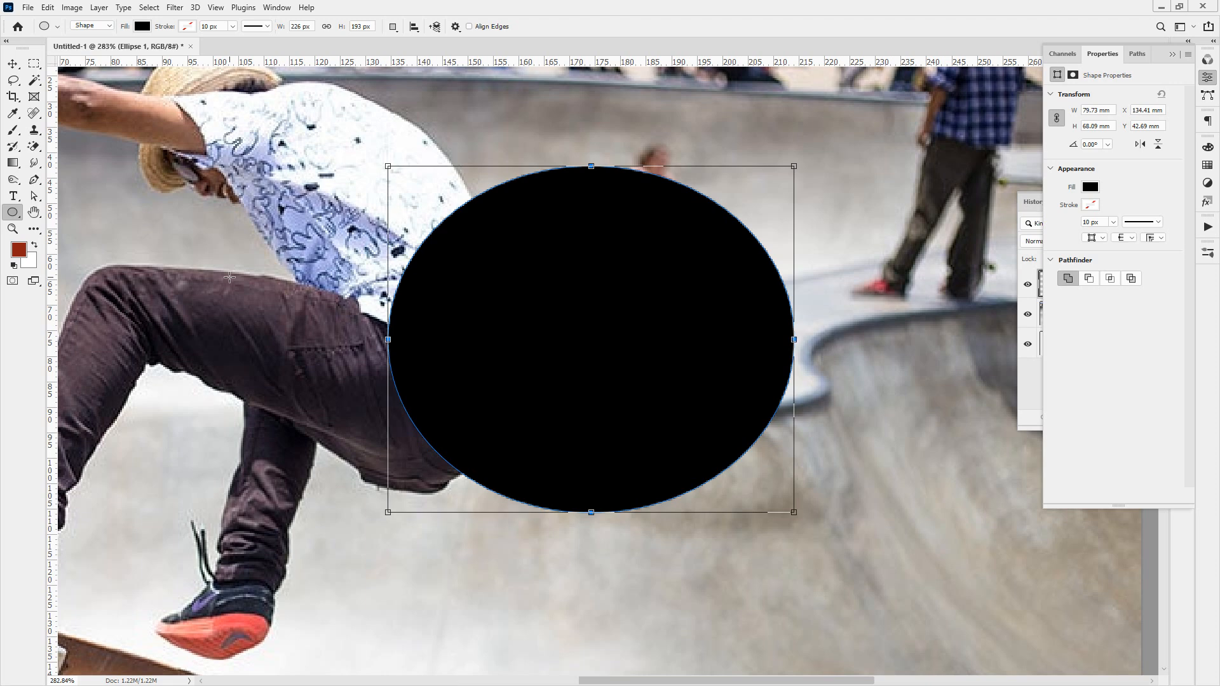
{"action": "key", "text": "ctrl+z"}
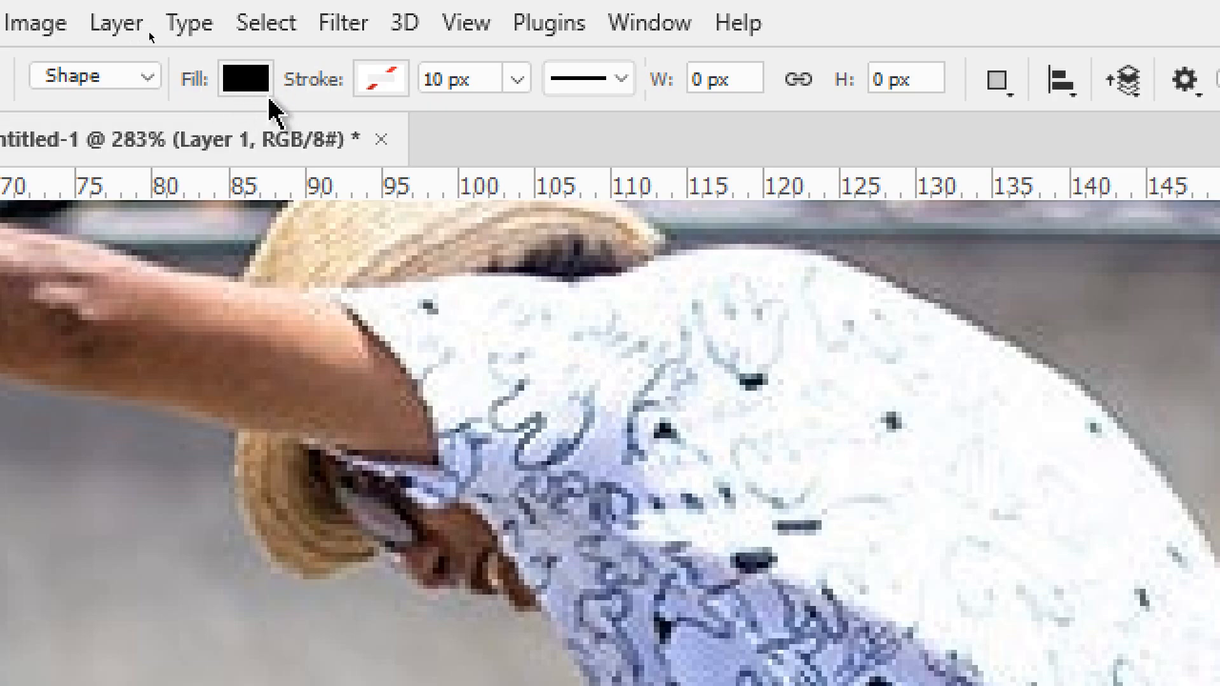
Set the shape stroke to solid dark red with the dashed line style for the Ellipse tool.
{"action": "left_click", "coordinate": [389, 87]}
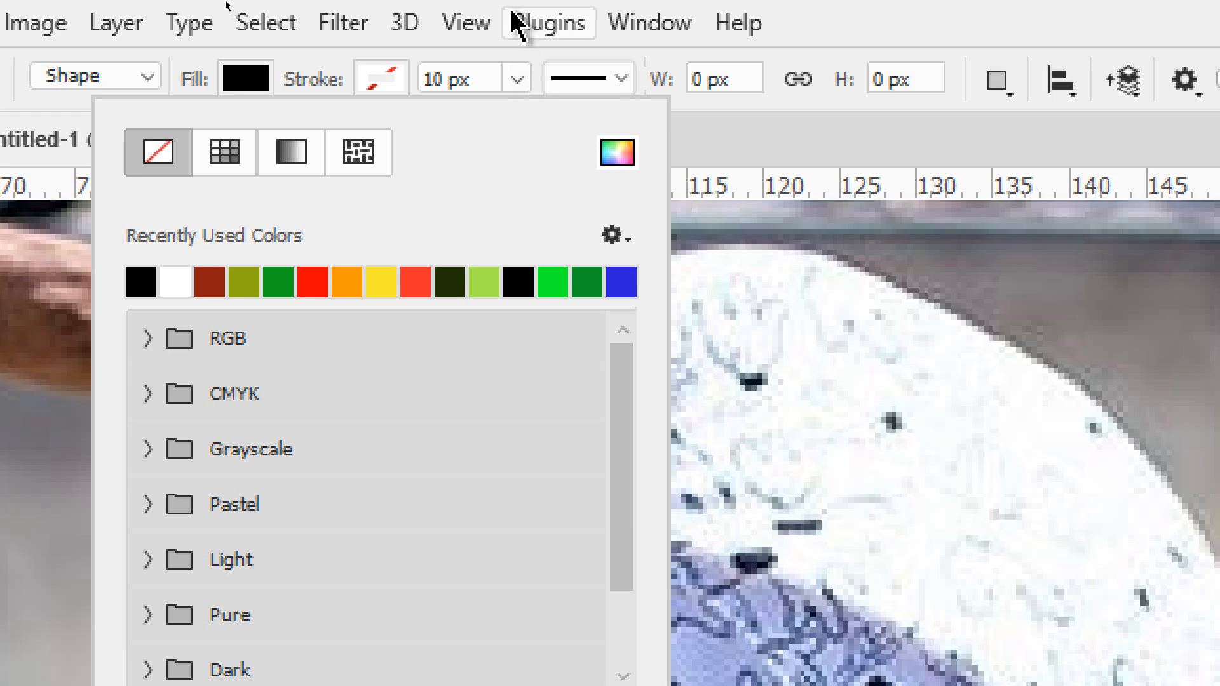
{"action": "left_click", "coordinate": [616, 79]}
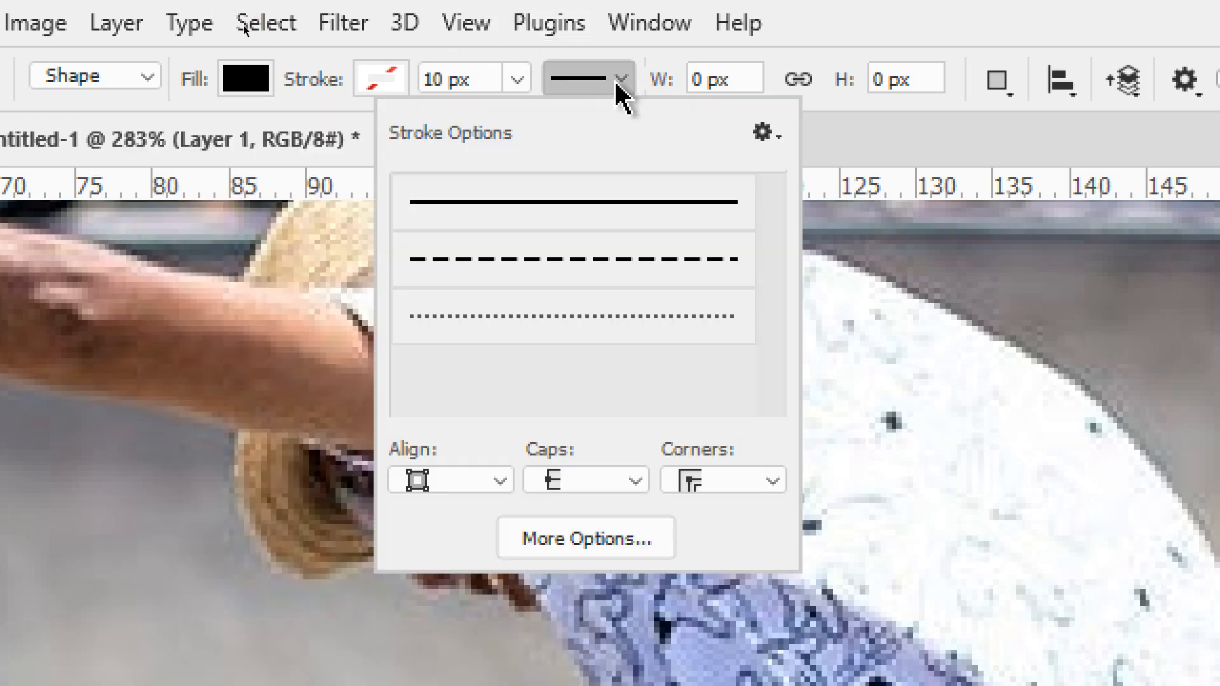
{"action": "left_click", "coordinate": [399, 75]}
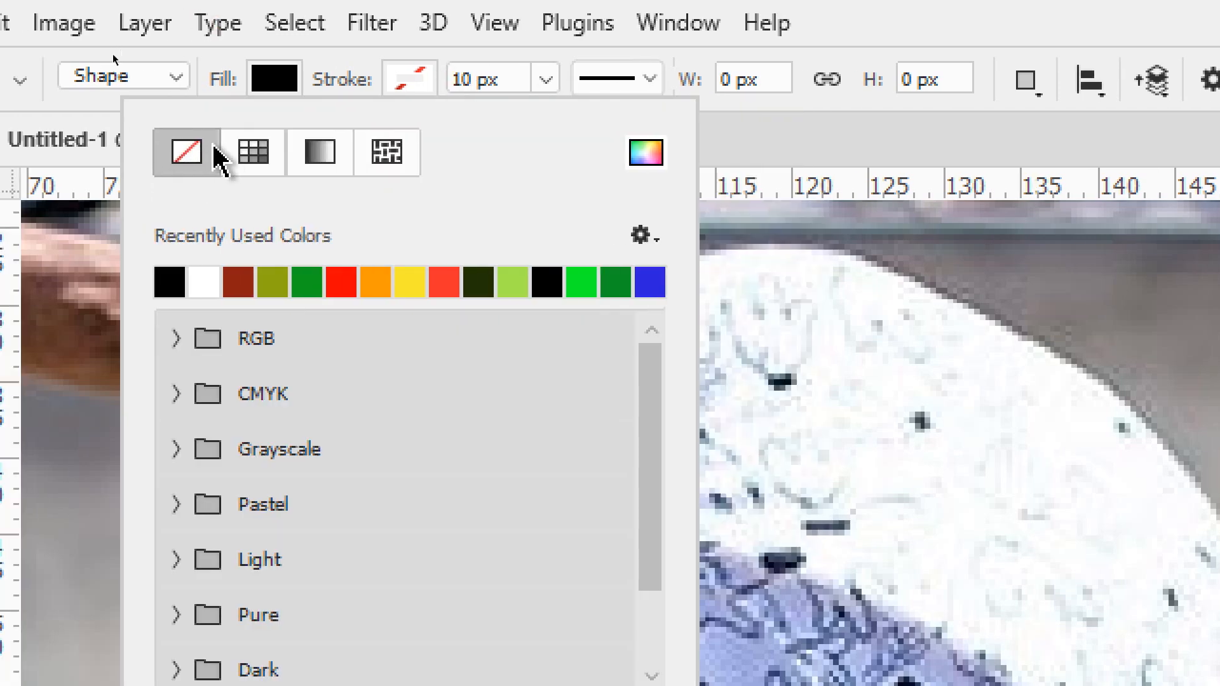
{"action": "left_click", "coordinate": [183, 168]}
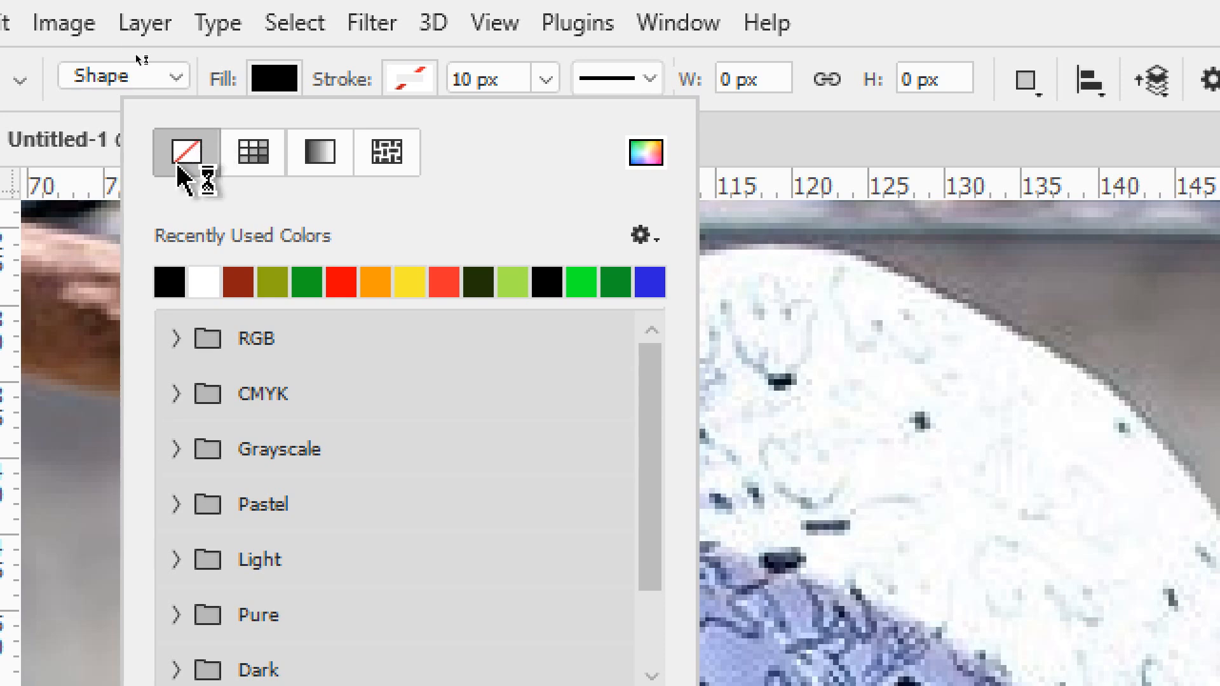
{"action": "left_click", "coordinate": [238, 282]}
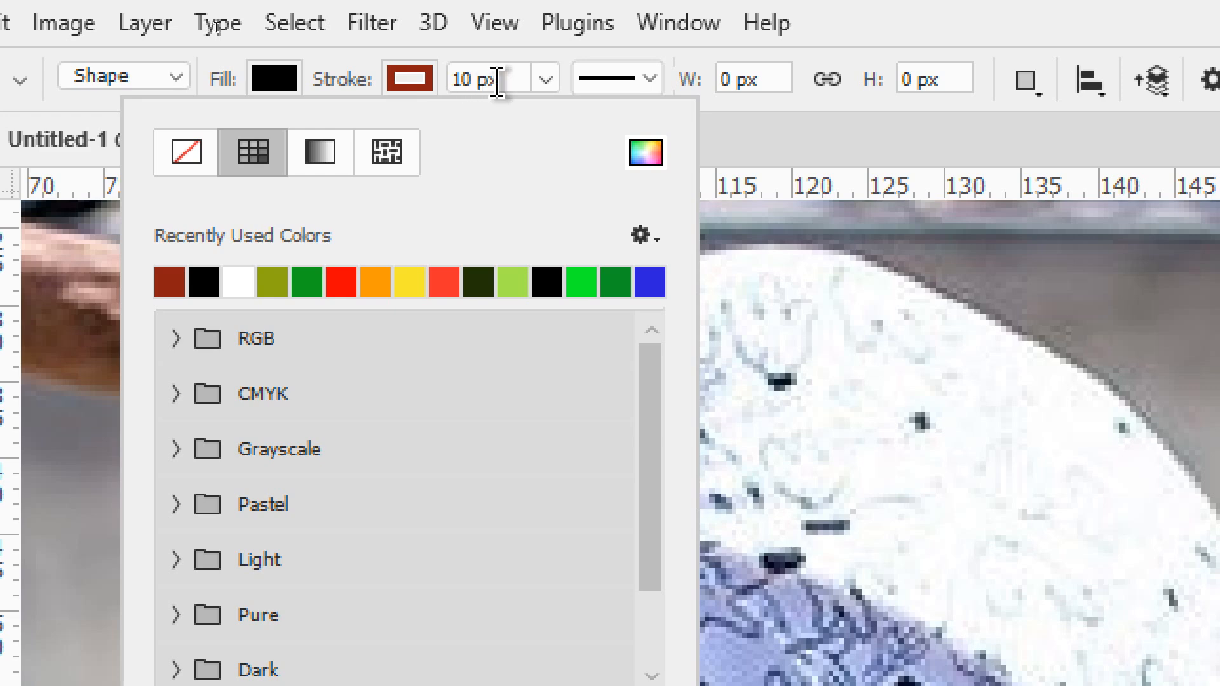
{"action": "left_click", "coordinate": [649, 81]}
{"action": "left_click", "coordinate": [595, 259]}
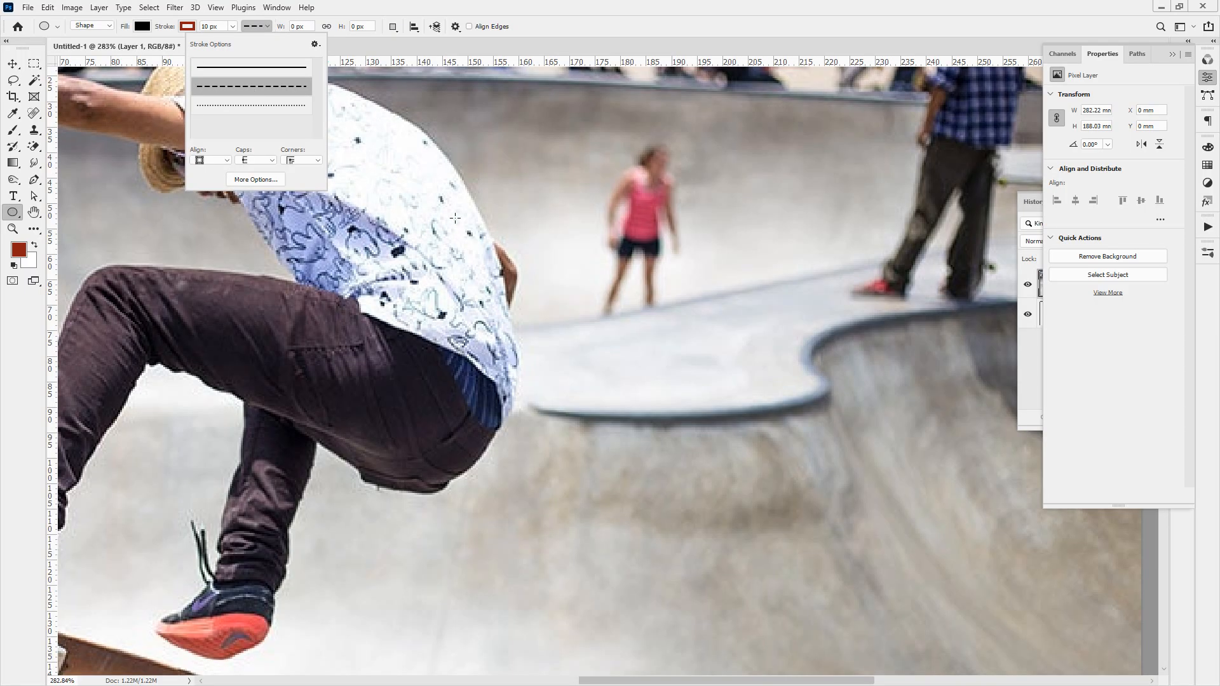
Draw a black ellipse about 69 by 66 mm with the dashed dark red stroke and undo it.
{"action": "left_click_drag", "start_coordinate": [462, 216], "coordinate": [811, 549]}
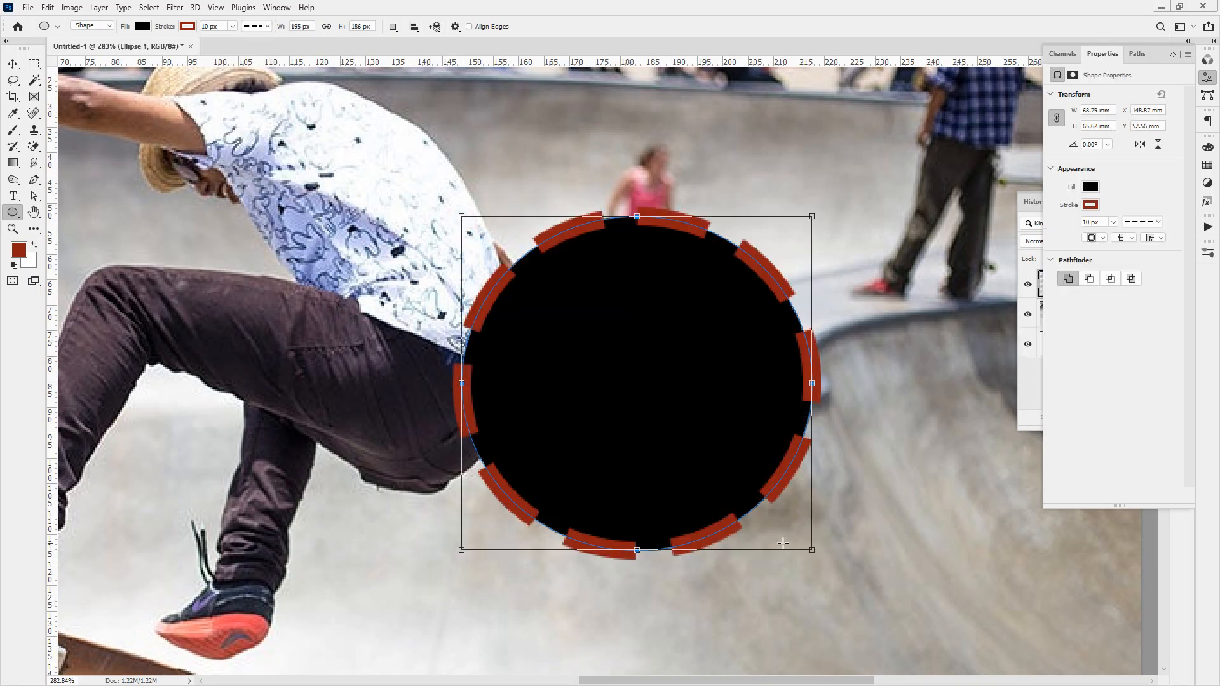
{"action": "key", "text": "ctrl+z"}
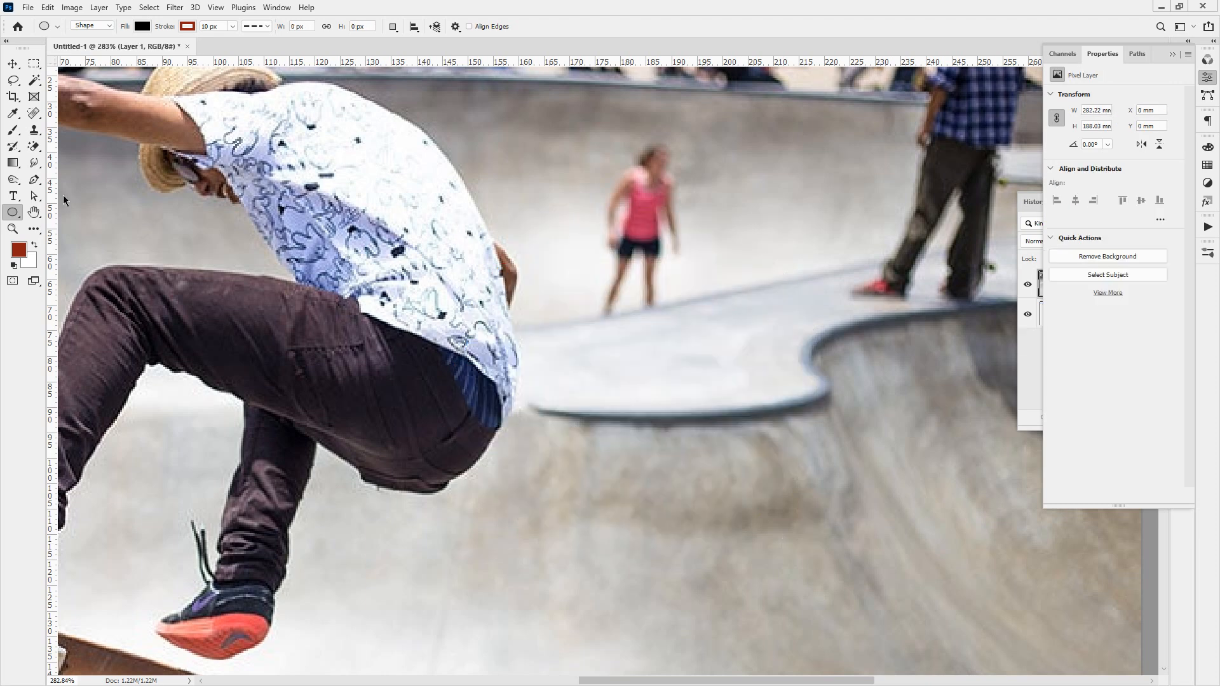
Switch to the Custom Shape tool and set its stroke colour to none.
{"action": "right_click", "coordinate": [11, 215]}
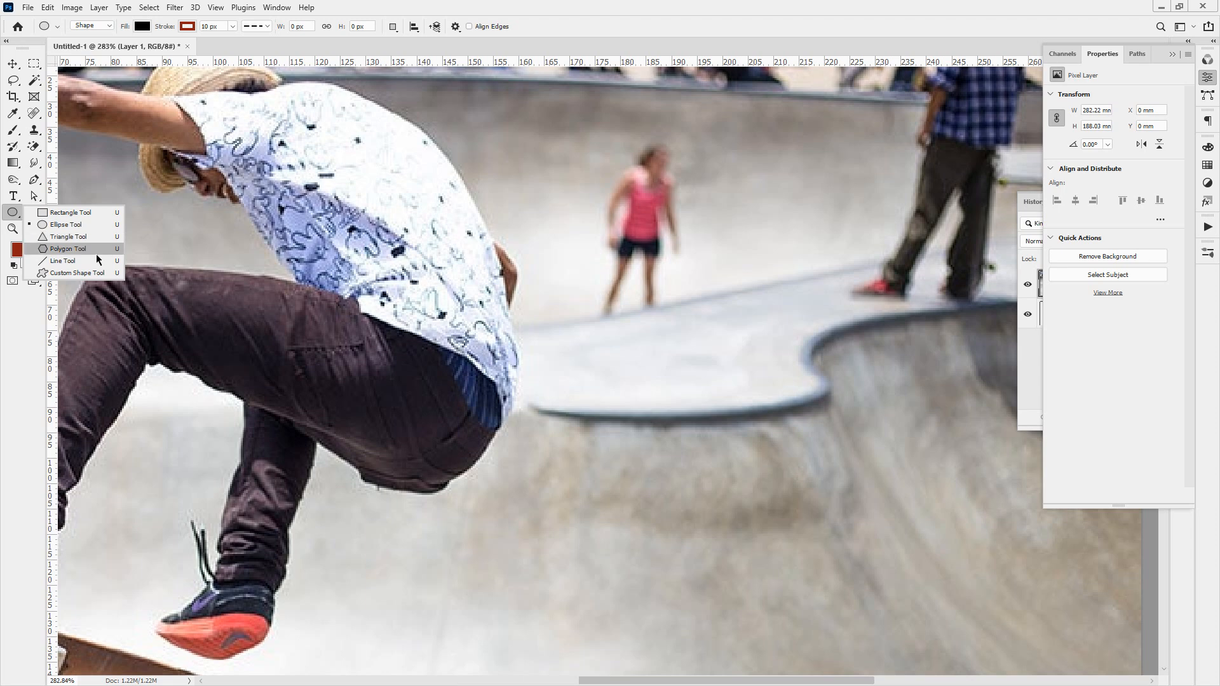
{"action": "left_click", "coordinate": [72, 273]}
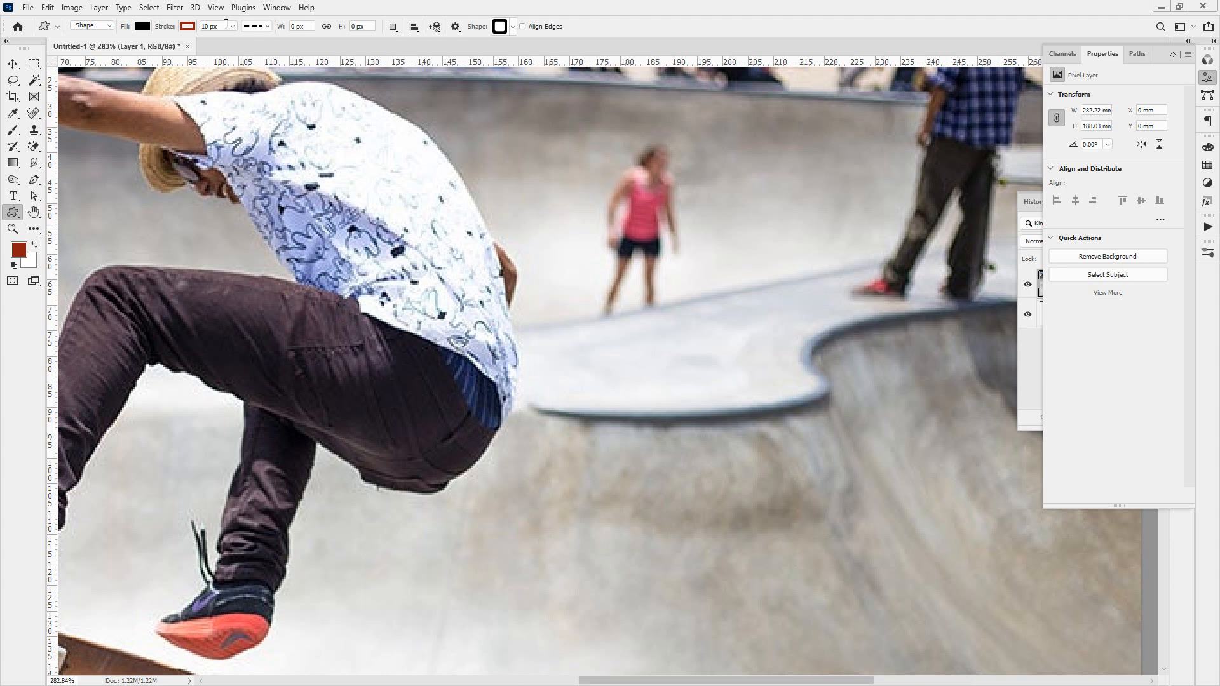
{"action": "left_click", "coordinate": [187, 26]}
{"action": "left_click", "coordinate": [113, 51]}
{"action": "left_click", "coordinate": [369, 8]}
Append the default shapes to the list of custom shape presets.
{"action": "left_click", "coordinate": [513, 27]}
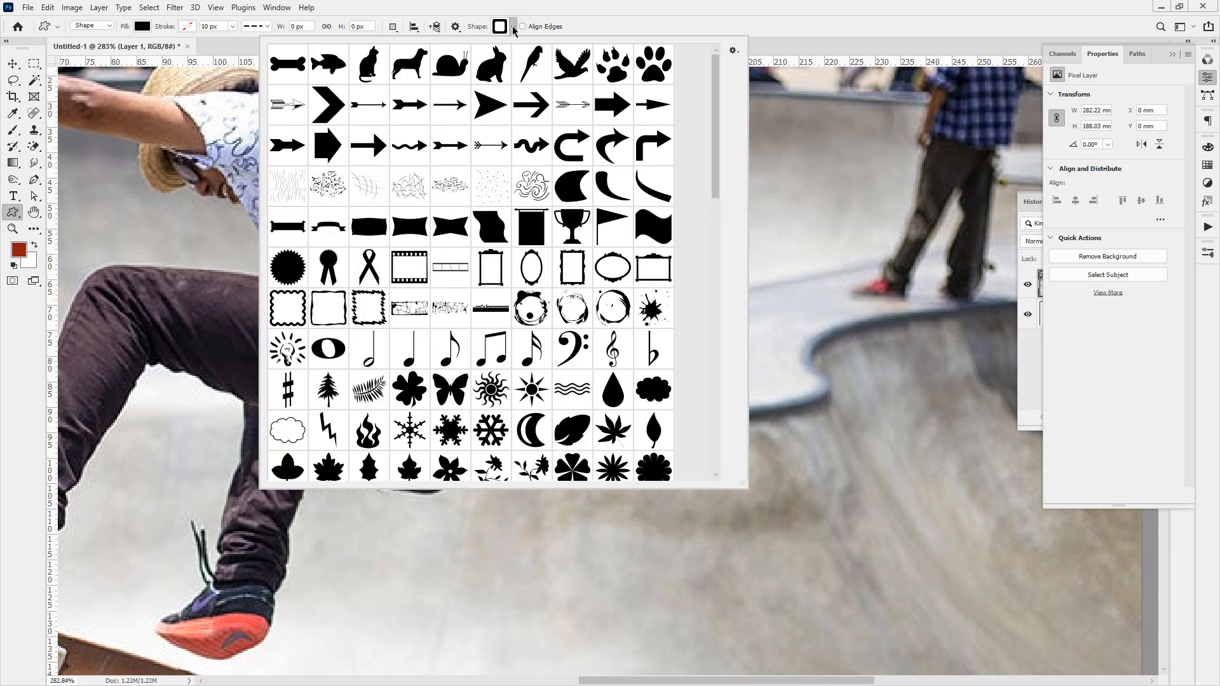
{"action": "scroll", "coordinate": [683, 322], "scroll_direction": "down", "scroll_amount": 2}
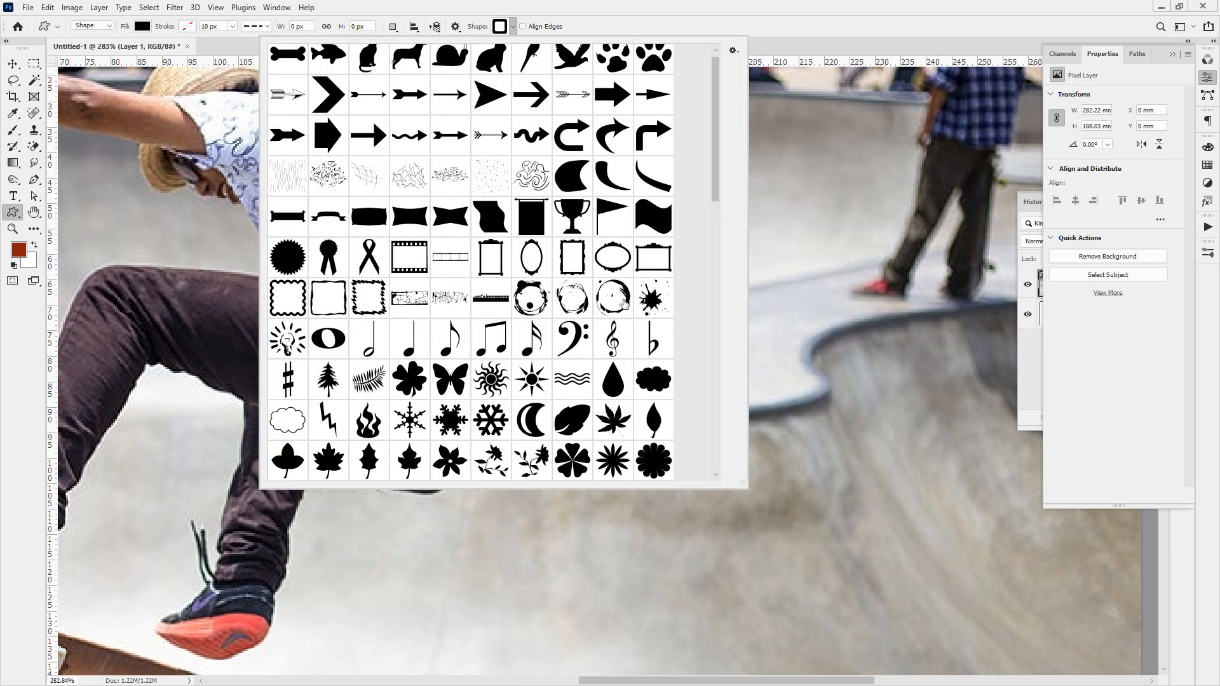
{"action": "left_click_drag", "start_coordinate": [716, 159], "coordinate": [709, 82]}
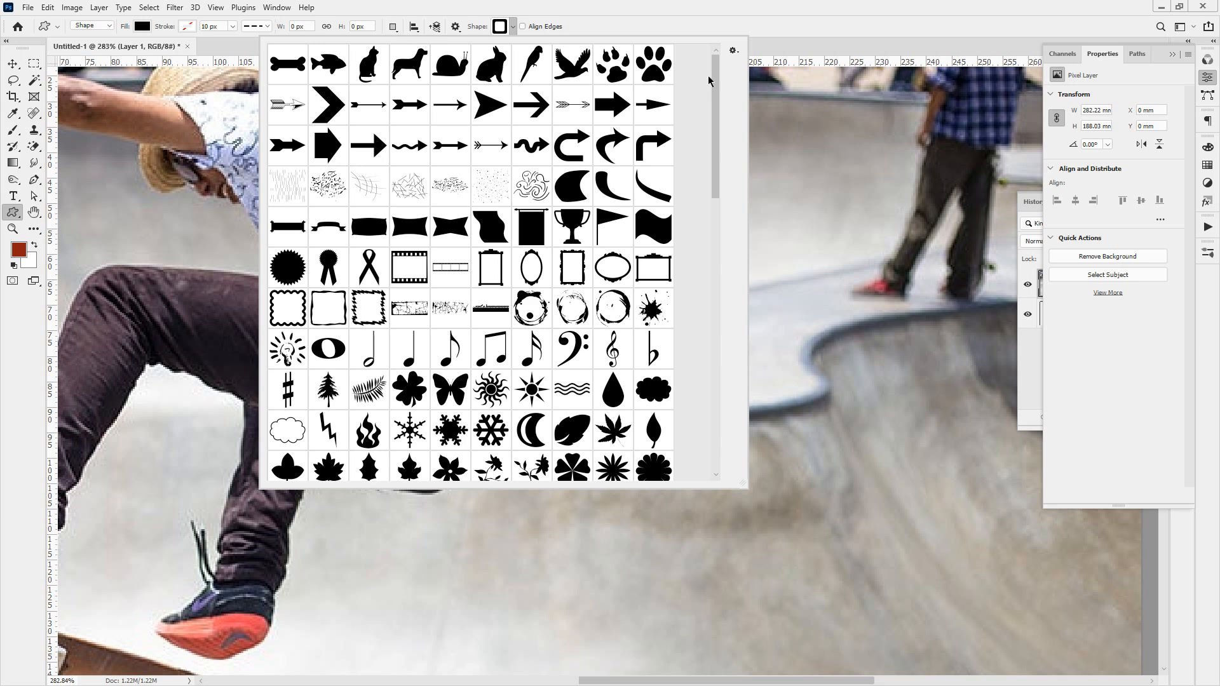
{"action": "left_click", "coordinate": [734, 51]}
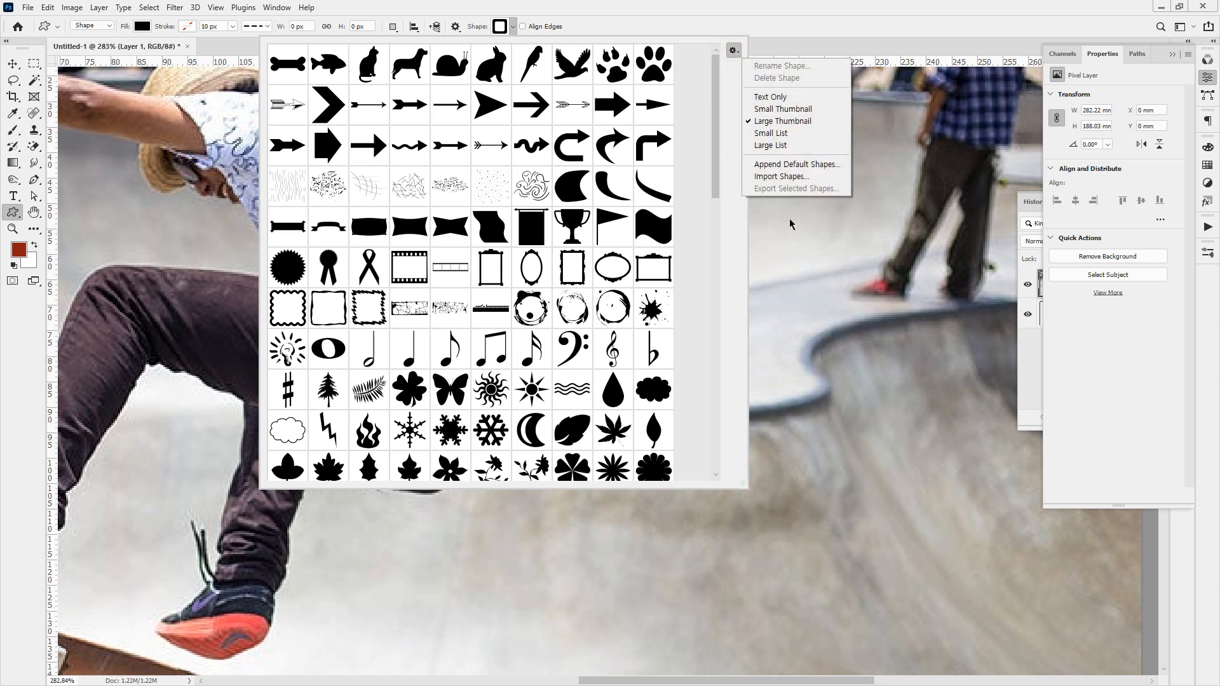
{"action": "left_click", "coordinate": [820, 165]}
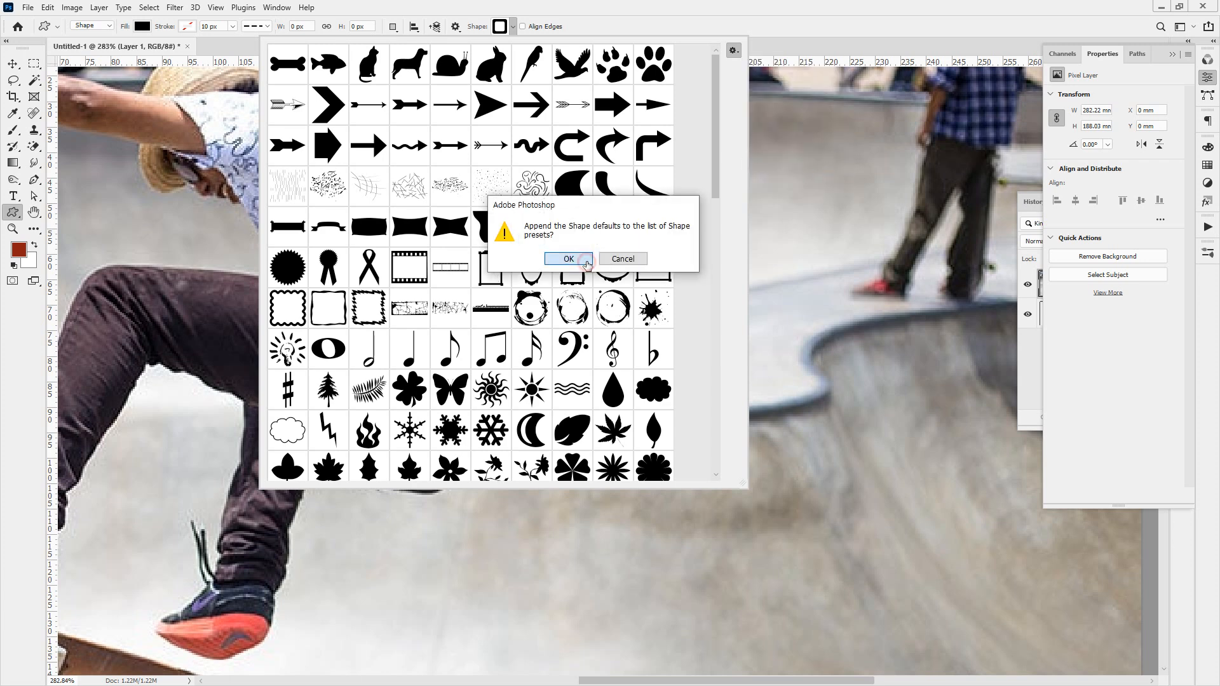
{"action": "left_click", "coordinate": [569, 258]}
Expand the Wild Animals, Leaf Trees, Boats and Flowers shape groups and look through the available custom shapes.
{"action": "left_click_drag", "start_coordinate": [716, 210], "coordinate": [716, 473]}
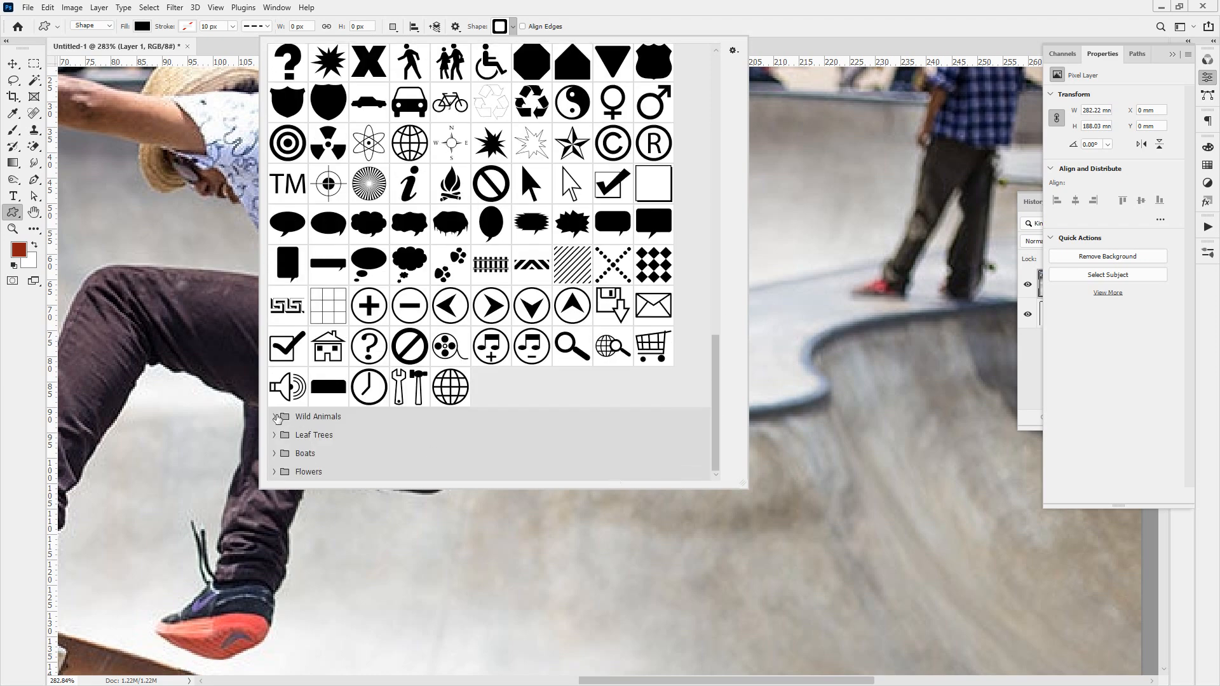
{"action": "left_click", "coordinate": [274, 416]}
{"action": "scroll", "coordinate": [491, 413], "scroll_direction": "down", "scroll_amount": 3}
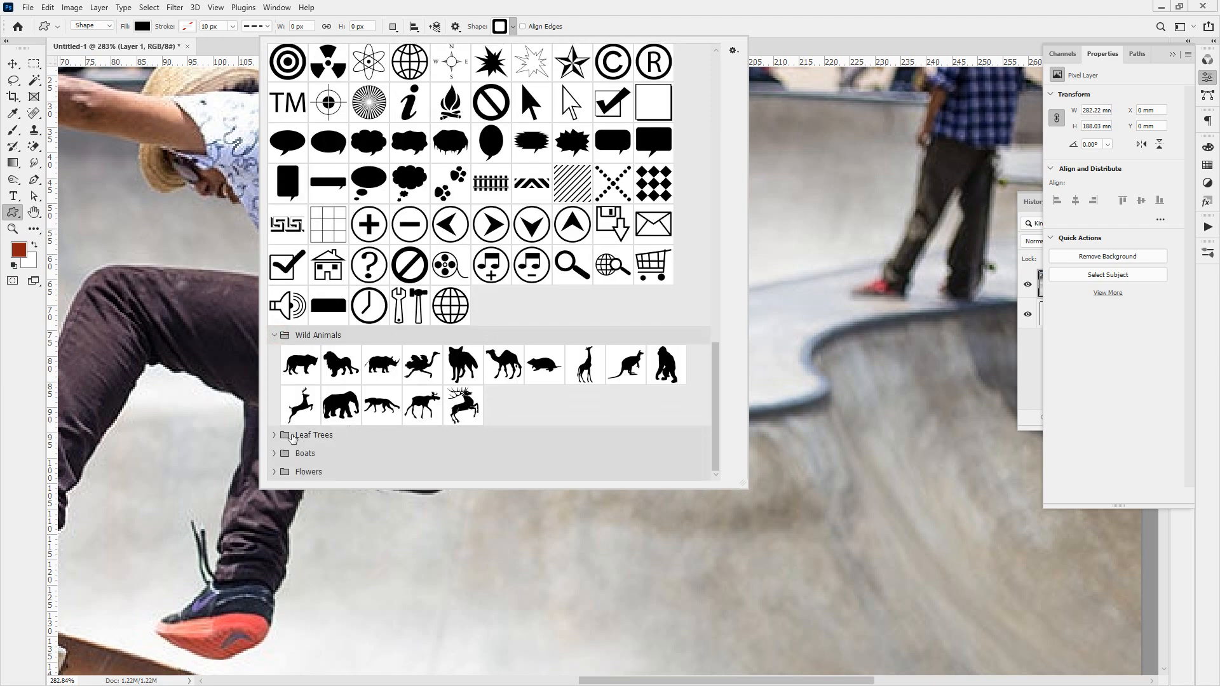
{"action": "left_click", "coordinate": [281, 436]}
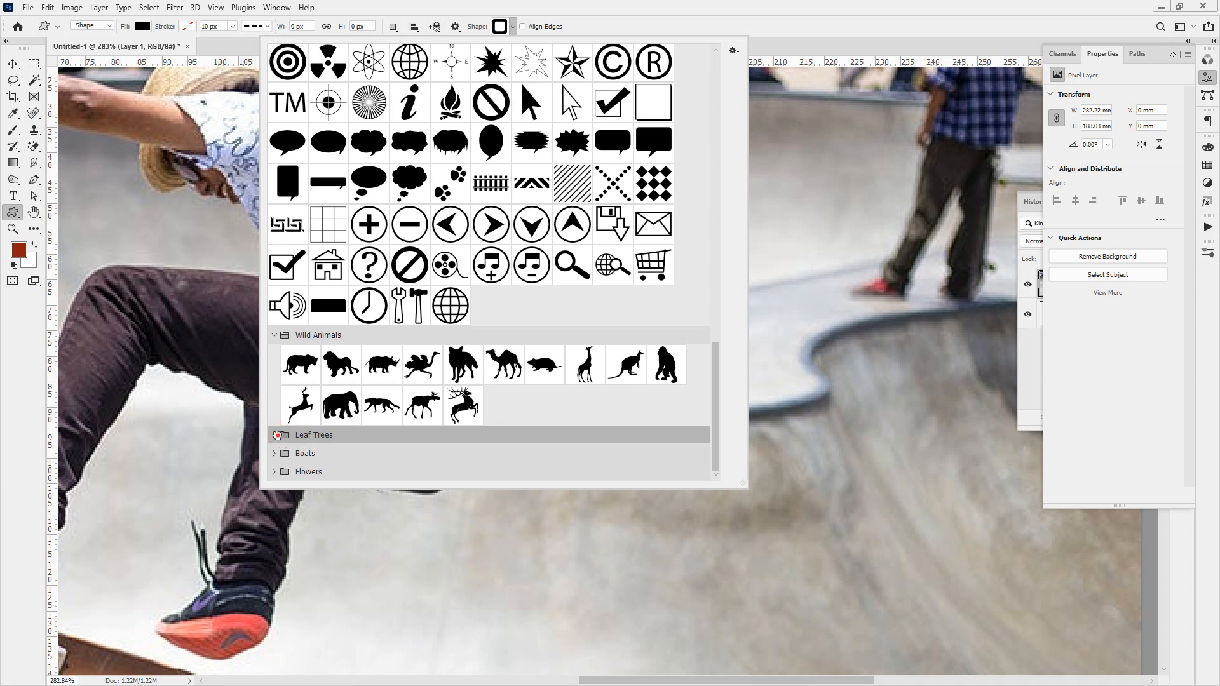
{"action": "left_click", "coordinate": [275, 434]}
{"action": "scroll", "coordinate": [423, 400], "scroll_direction": "down", "scroll_amount": 3}
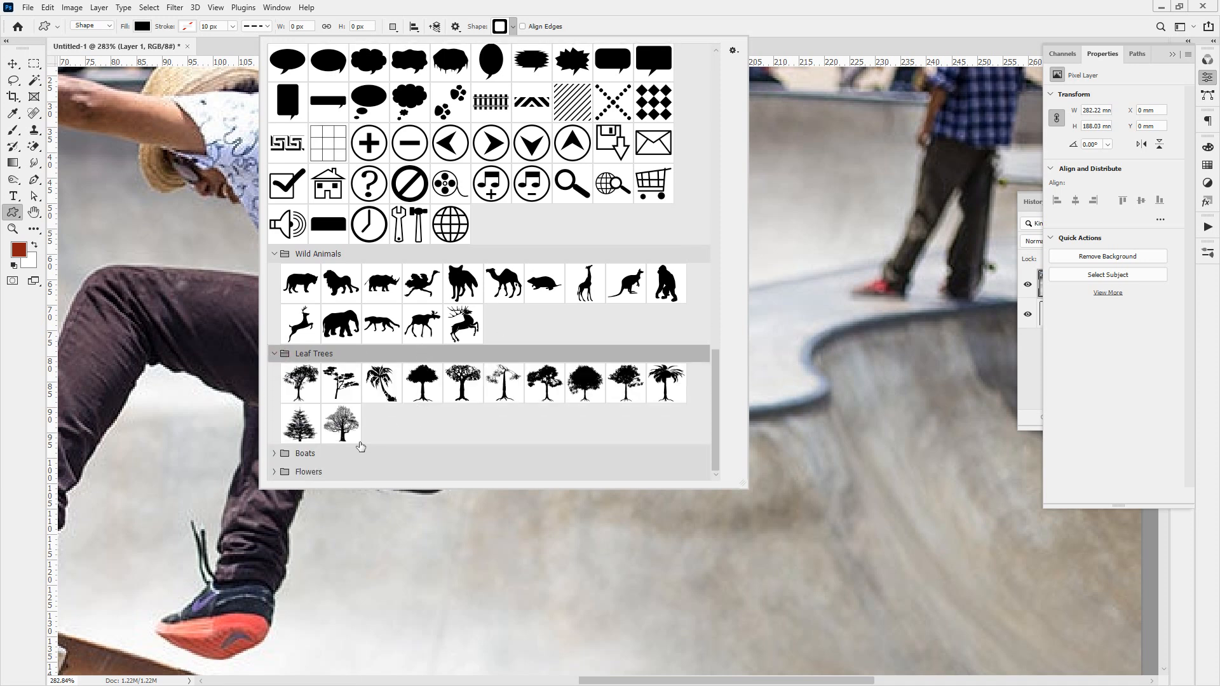
{"action": "left_click", "coordinate": [273, 463]}
{"action": "scroll", "coordinate": [460, 414], "scroll_direction": "down", "scroll_amount": 3}
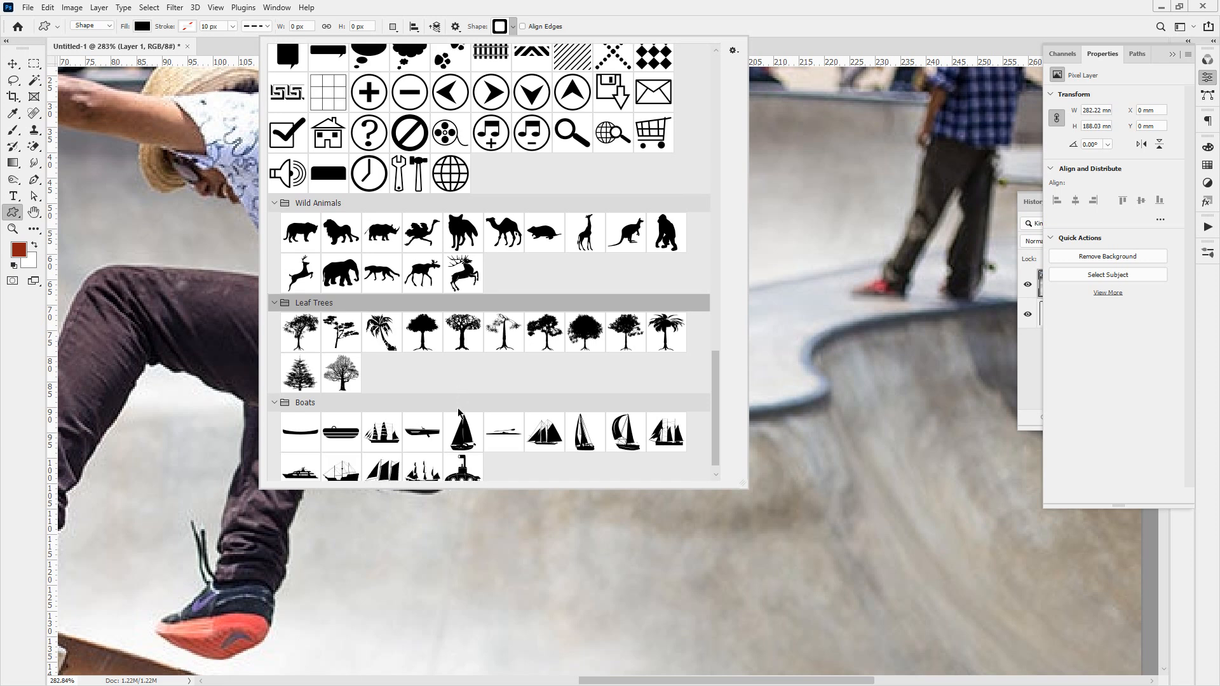
{"action": "left_click", "coordinate": [270, 469]}
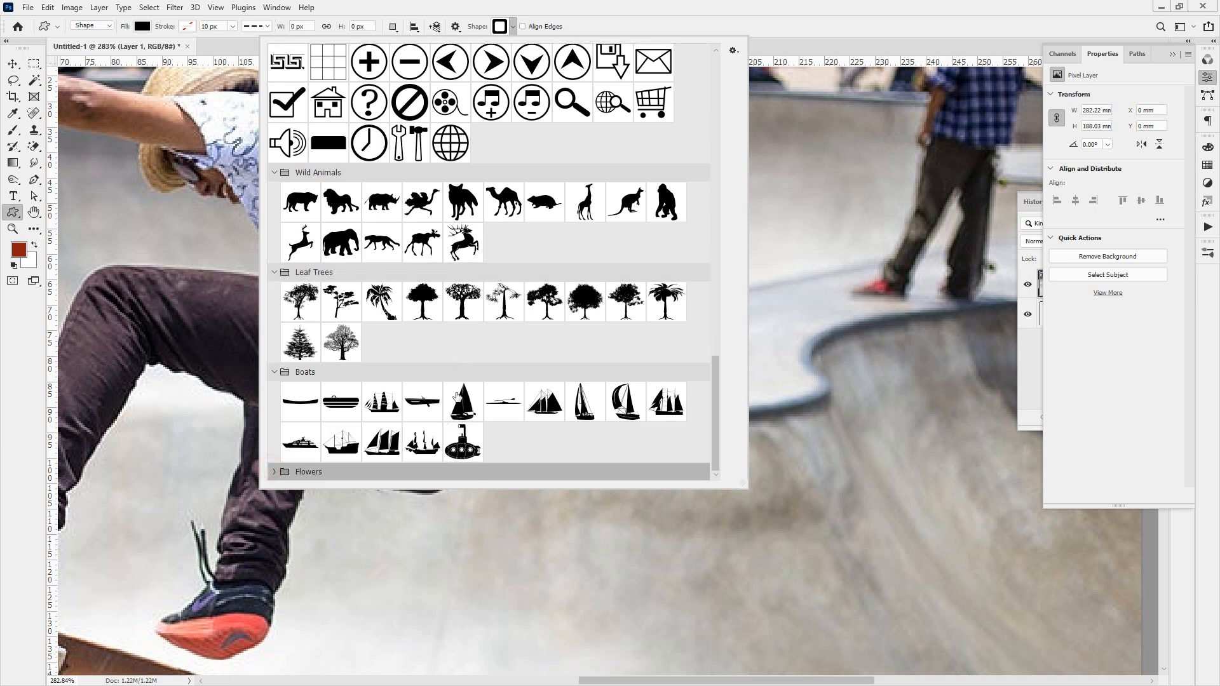
{"action": "left_click", "coordinate": [275, 471]}
{"action": "scroll", "coordinate": [382, 445], "scroll_direction": "down", "scroll_amount": 3}
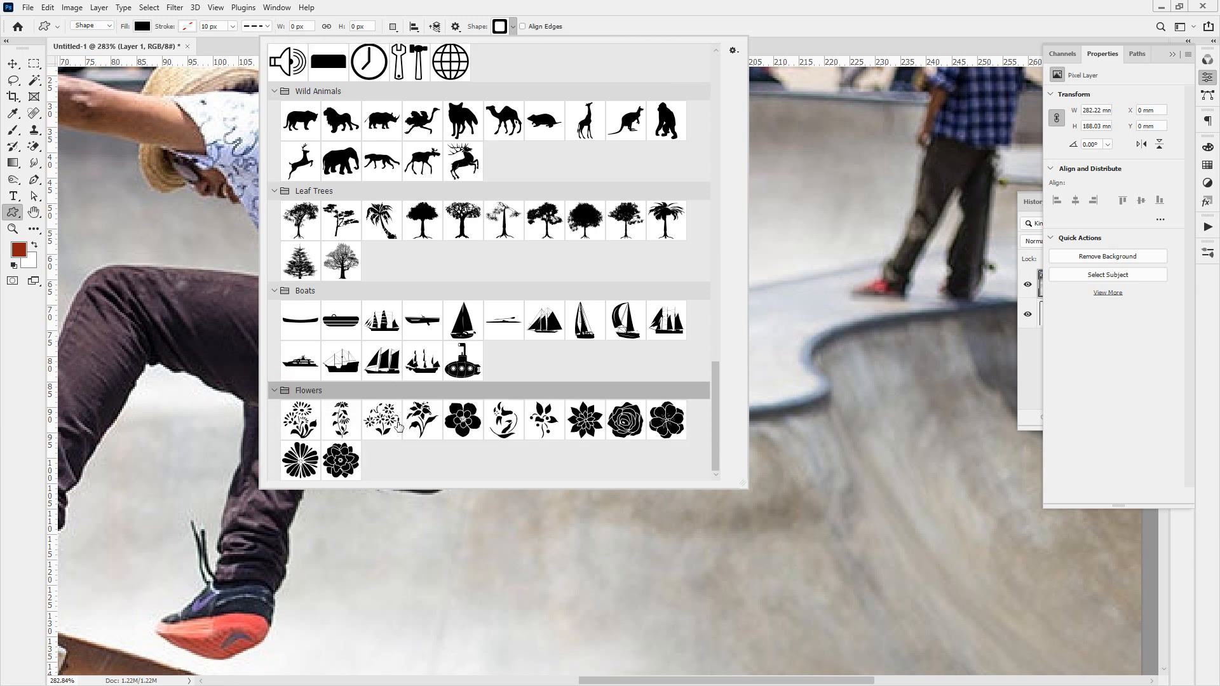
{"action": "scroll", "coordinate": [487, 414], "scroll_direction": "up", "scroll_amount": 7}
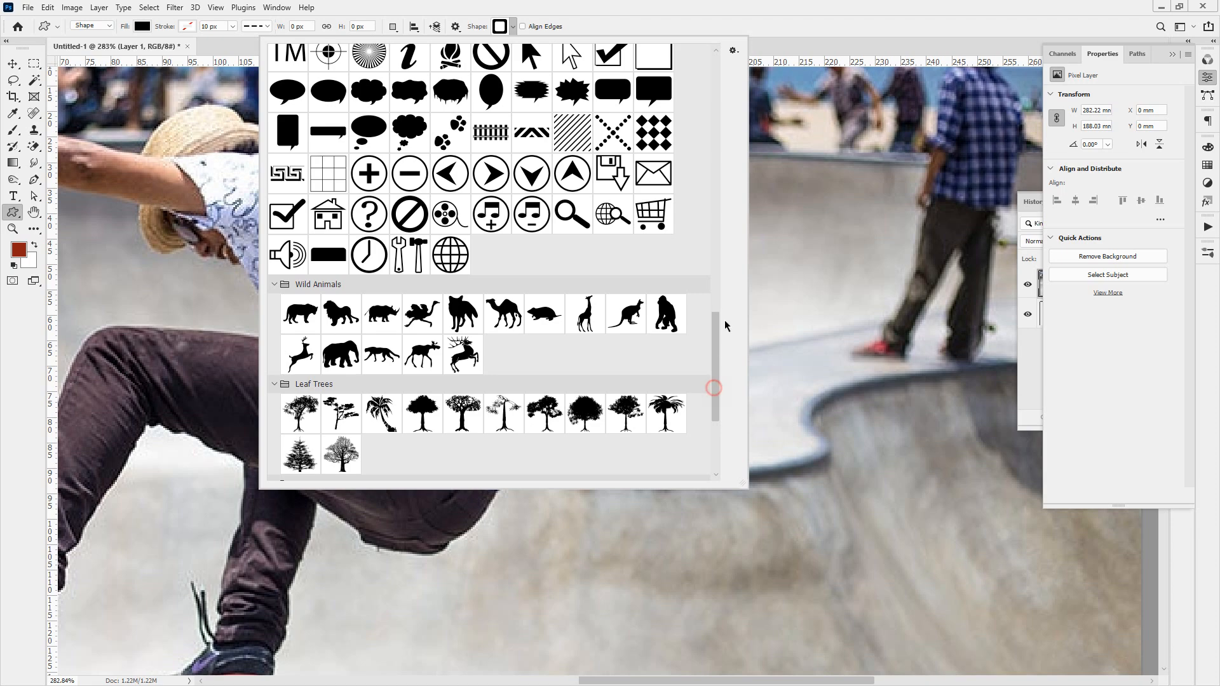
{"action": "left_click_drag", "start_coordinate": [719, 383], "coordinate": [740, 123]}
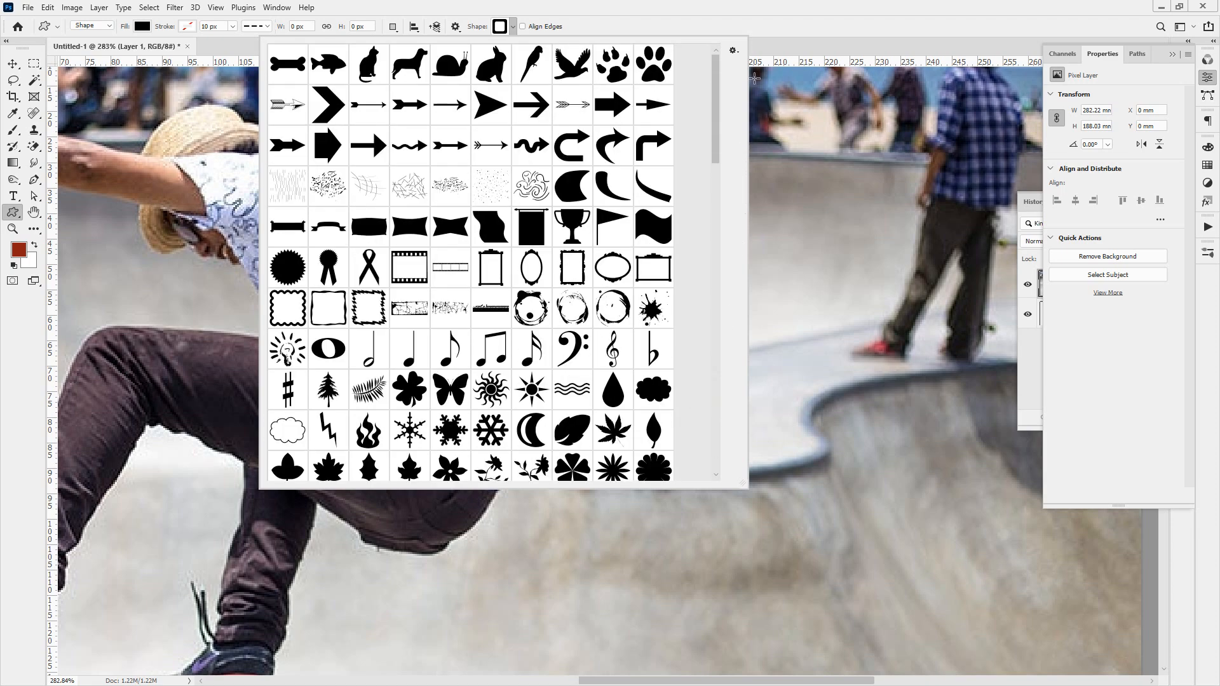
Try drawing the butterfly custom shape over the curved ramp in the skateboarder photo.
{"action": "left_click", "coordinate": [441, 392]}
{"action": "left_click", "coordinate": [830, 361]}
{"action": "left_click_drag", "start_coordinate": [788, 321], "coordinate": [961, 501]}
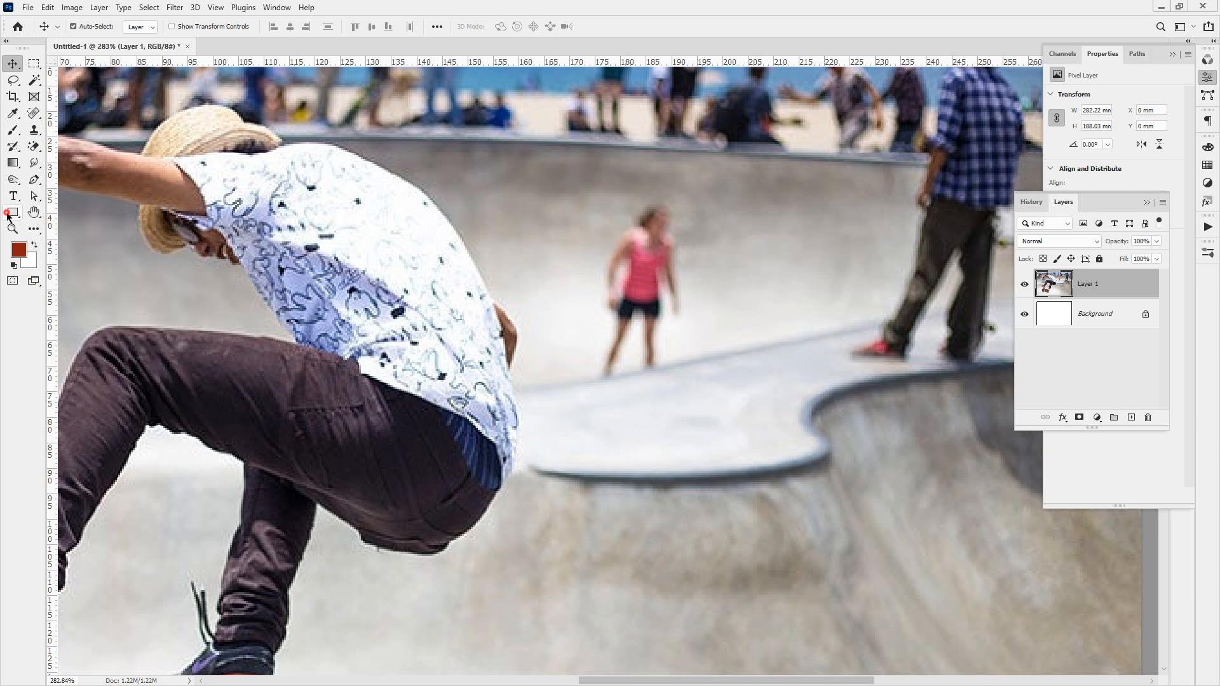
Draw a black rounded rectangle about 65 by 72 mm beside the skateboarder with the Rectangle tool.
{"action": "left_click", "coordinate": [14, 213]}
{"action": "left_click_drag", "start_coordinate": [352, 184], "coordinate": [682, 547]}
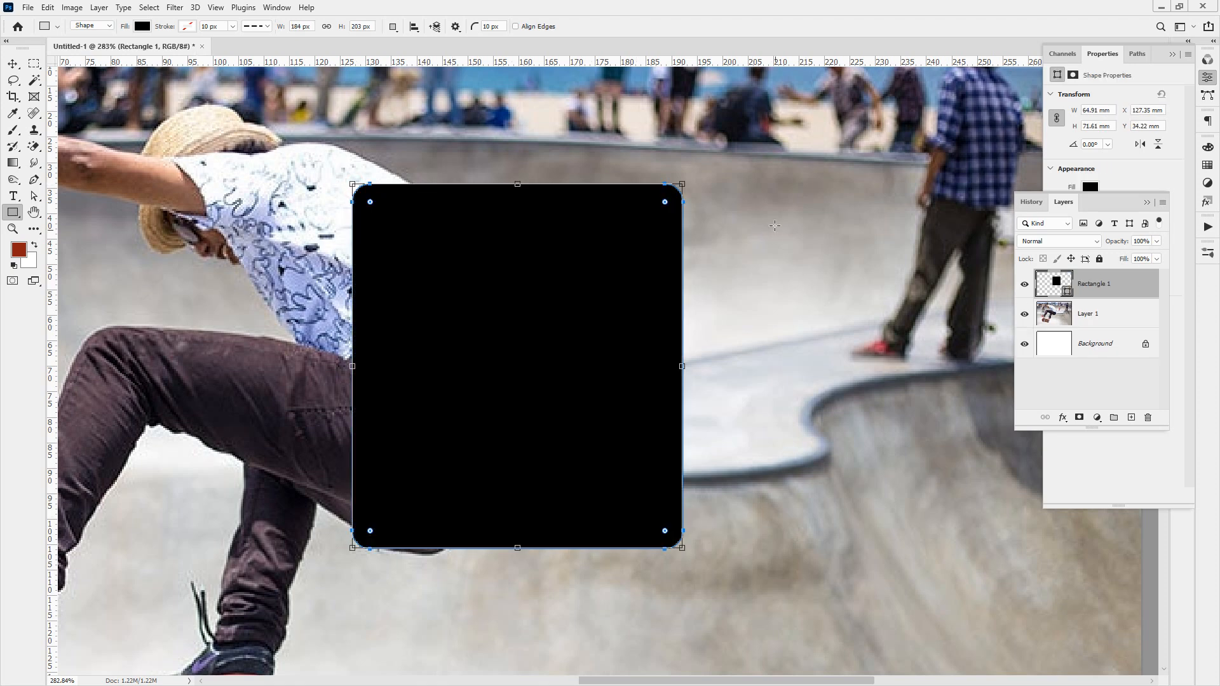
Try adding an overlapping 58 by 58 mm square to the rectangle's layer and a 59 by 44 mm rectangle on its own layer, undoing each.
{"action": "left_click_drag", "start_coordinate": [793, 130], "coordinate": [480, 424]}
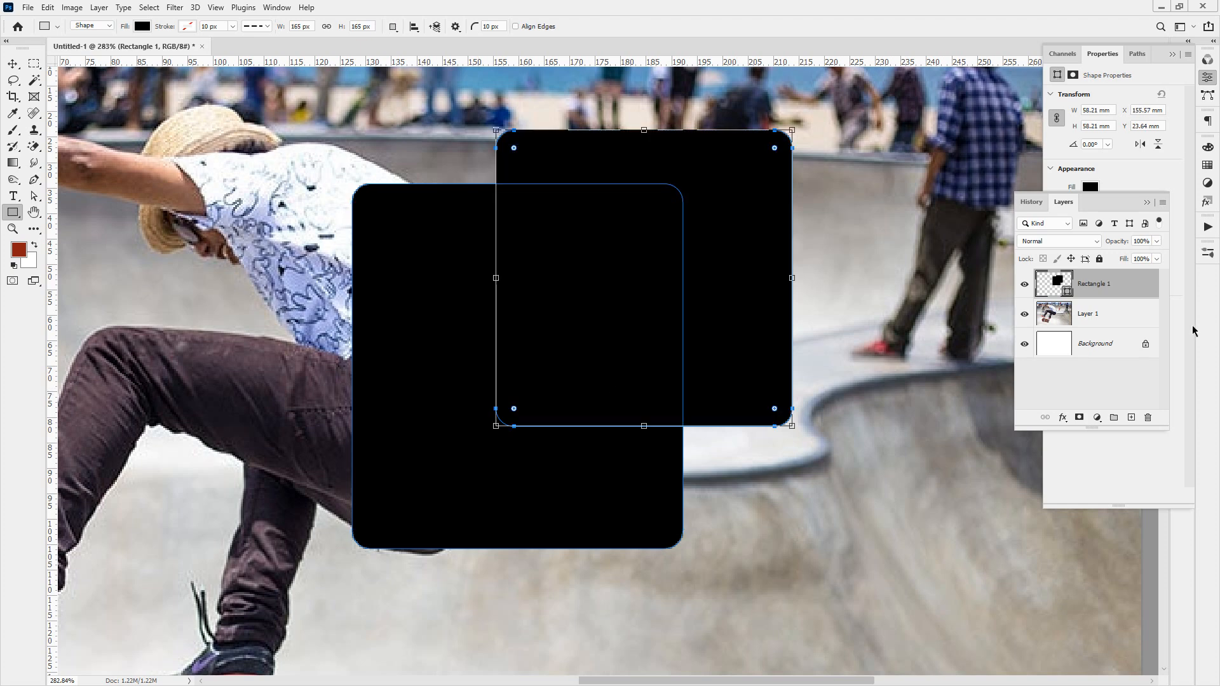
{"action": "key", "text": "ctrl+z"}
{"action": "left_click_drag", "start_coordinate": [737, 221], "coordinate": [580, 348]}
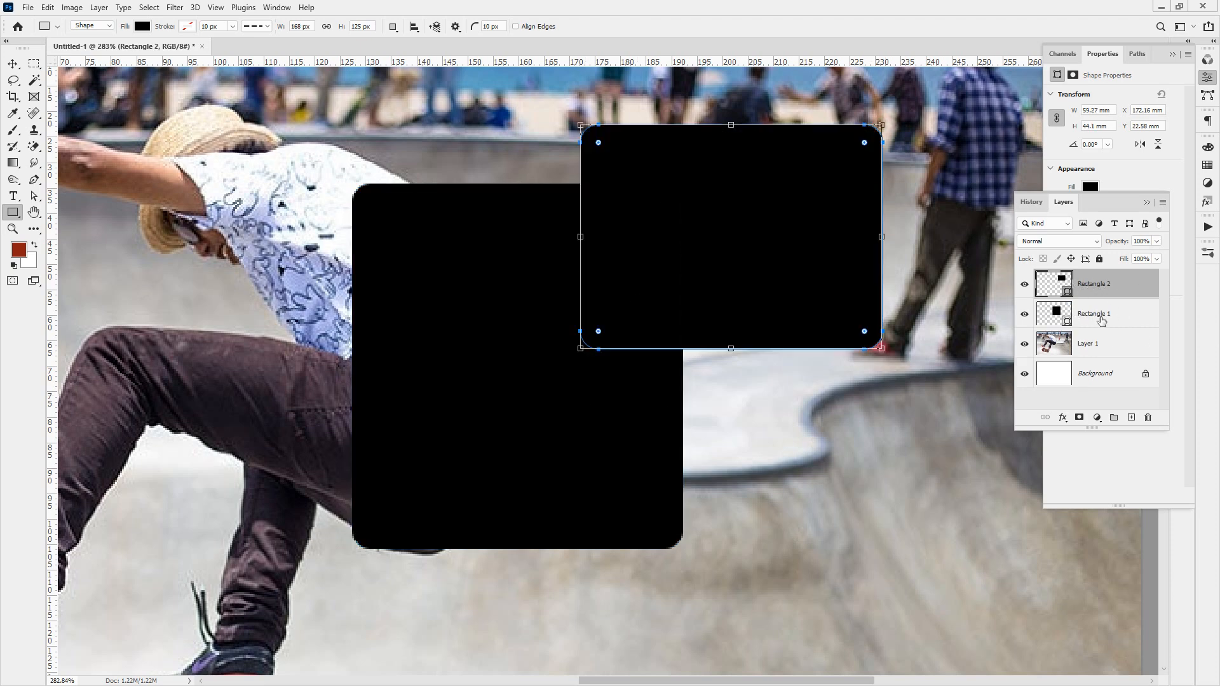
{"action": "key", "text": "ctrl+z"}
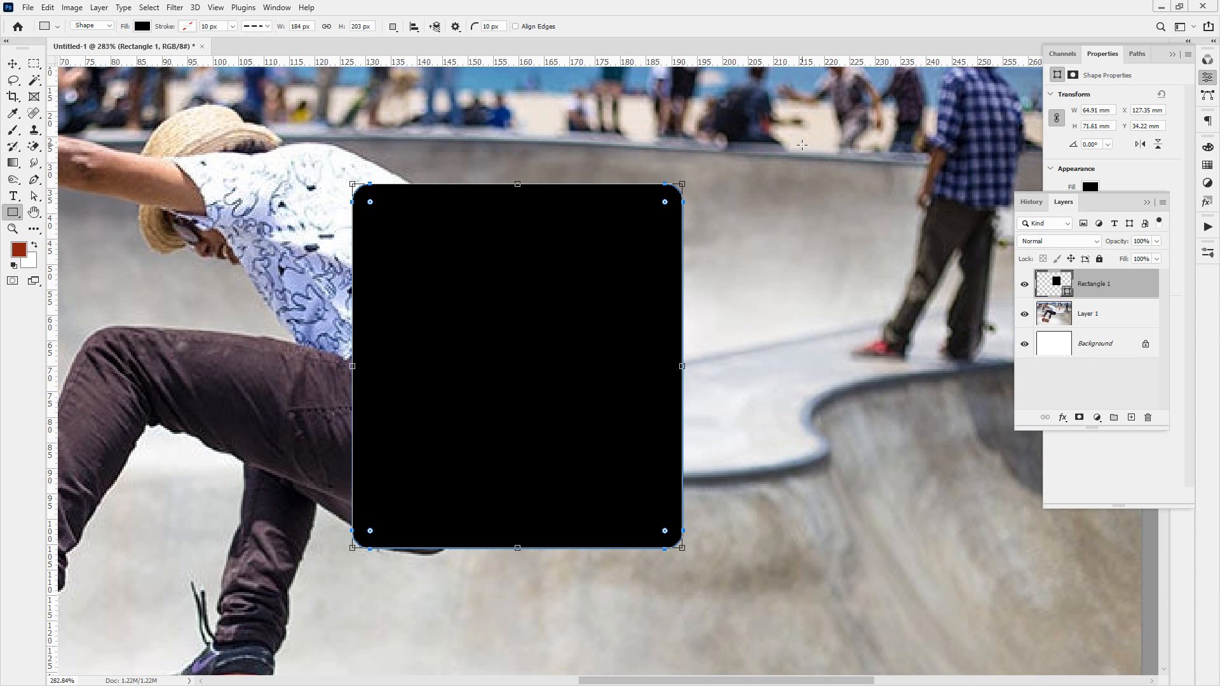
Add an overlapping rounded square about 53 by 53 mm to the black rectangle's existing shape layer.
{"action": "left_click_drag", "start_coordinate": [793, 125], "coordinate": [465, 398]}
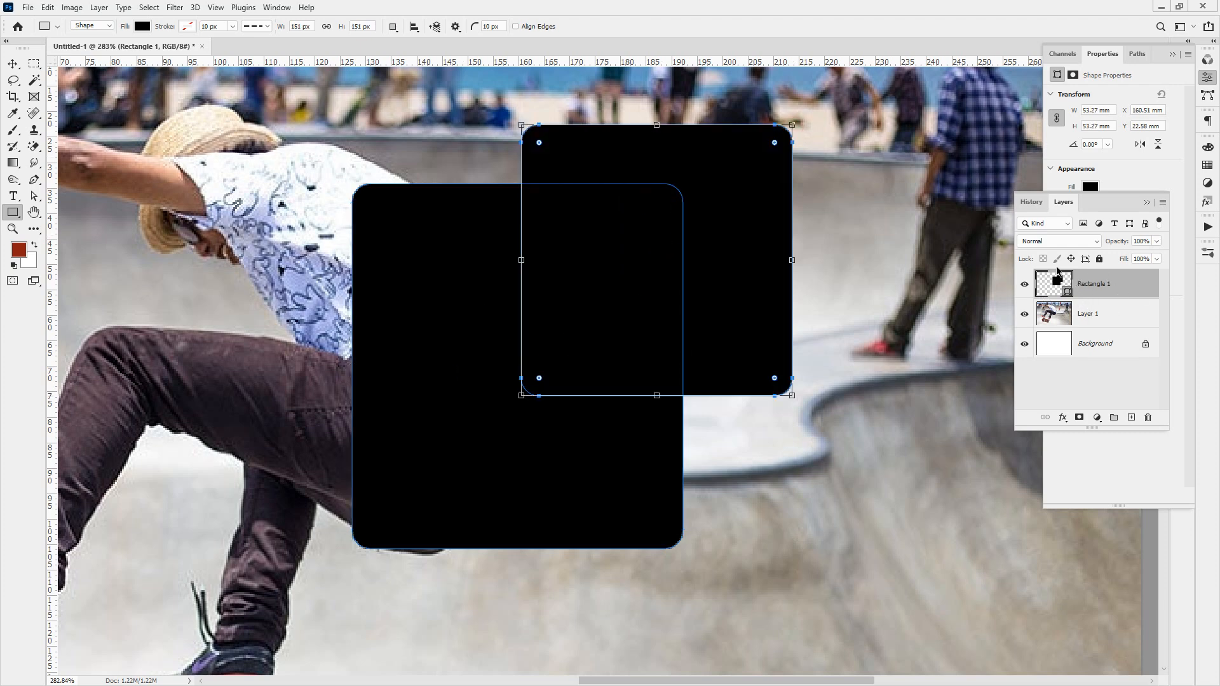
Try subtracting a rounded rectangle about 94 by 89 mm from the lower right of the combined black shape, and delete the shape layer.
{"action": "left_click_drag", "start_coordinate": [821, 487], "coordinate": [580, 262]}
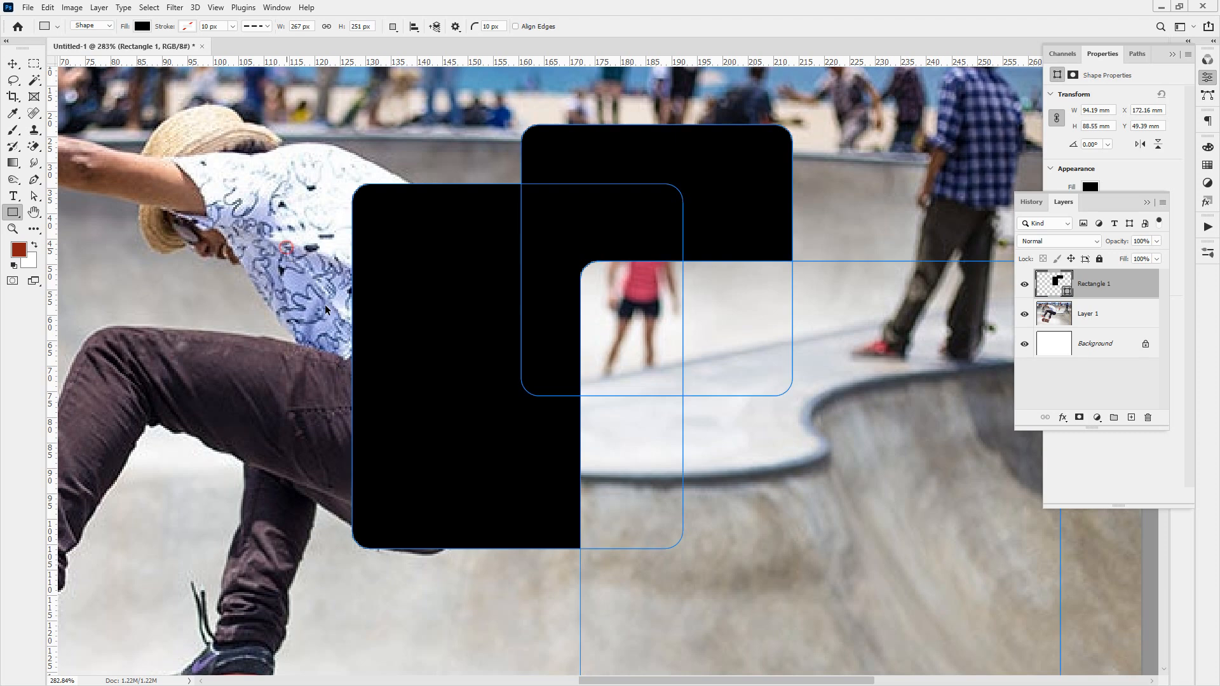
{"action": "key", "text": "Return"}
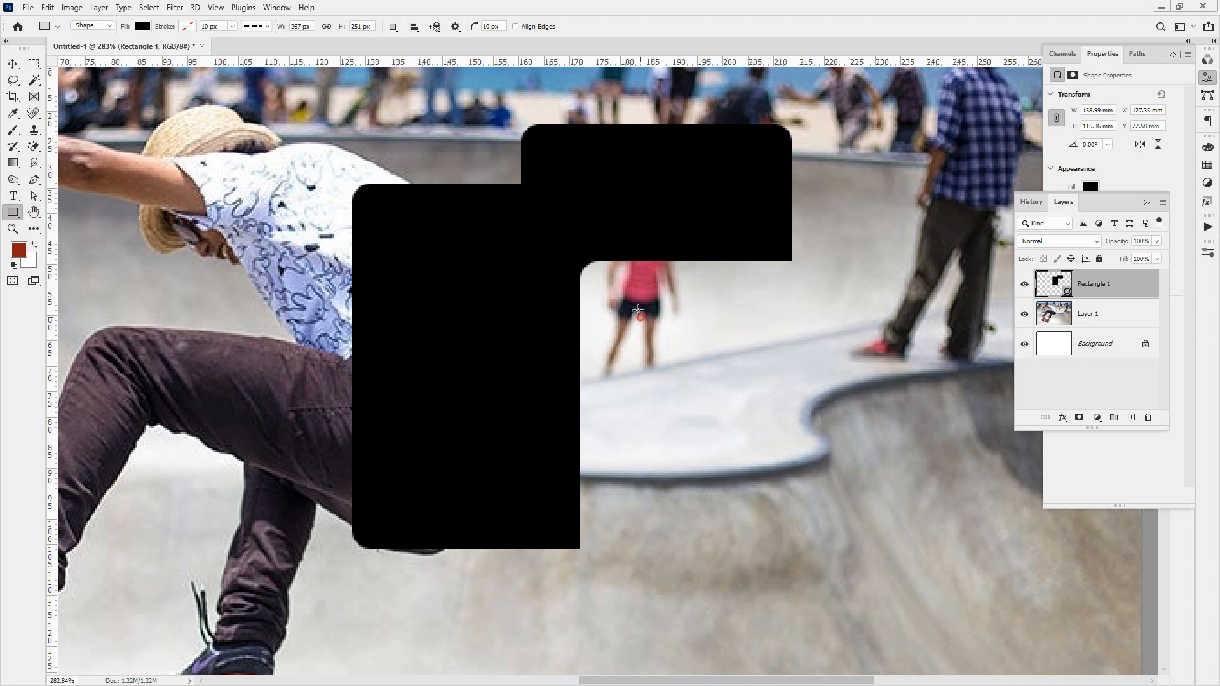
{"action": "left_click_drag", "start_coordinate": [639, 316], "coordinate": [522, 198]}
{"action": "left_click_drag", "start_coordinate": [516, 502], "coordinate": [725, 226]}
{"action": "left_click", "coordinate": [13, 63]}
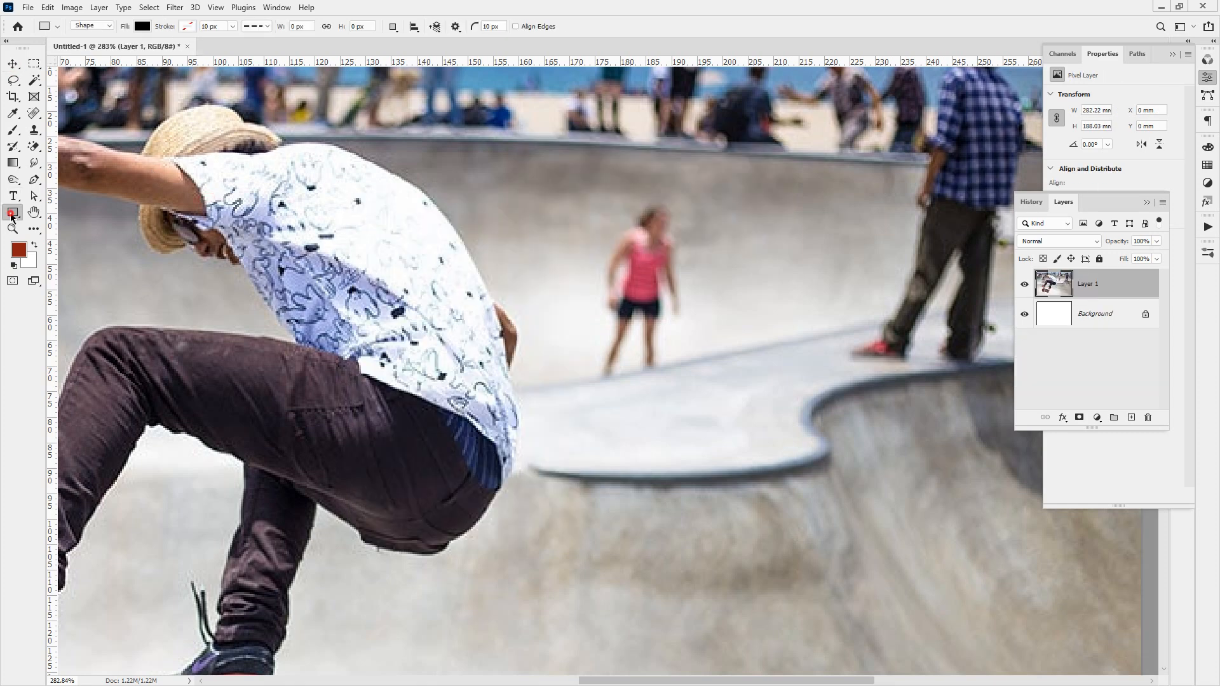
Draw a black rounded rectangle about 60 by 45 mm over the skateboarder's back with the Rectangle tool.
{"action": "left_click_drag", "start_coordinate": [13, 218], "coordinate": [64, 218]}
{"action": "left_click_drag", "start_coordinate": [329, 210], "coordinate": [634, 436]}
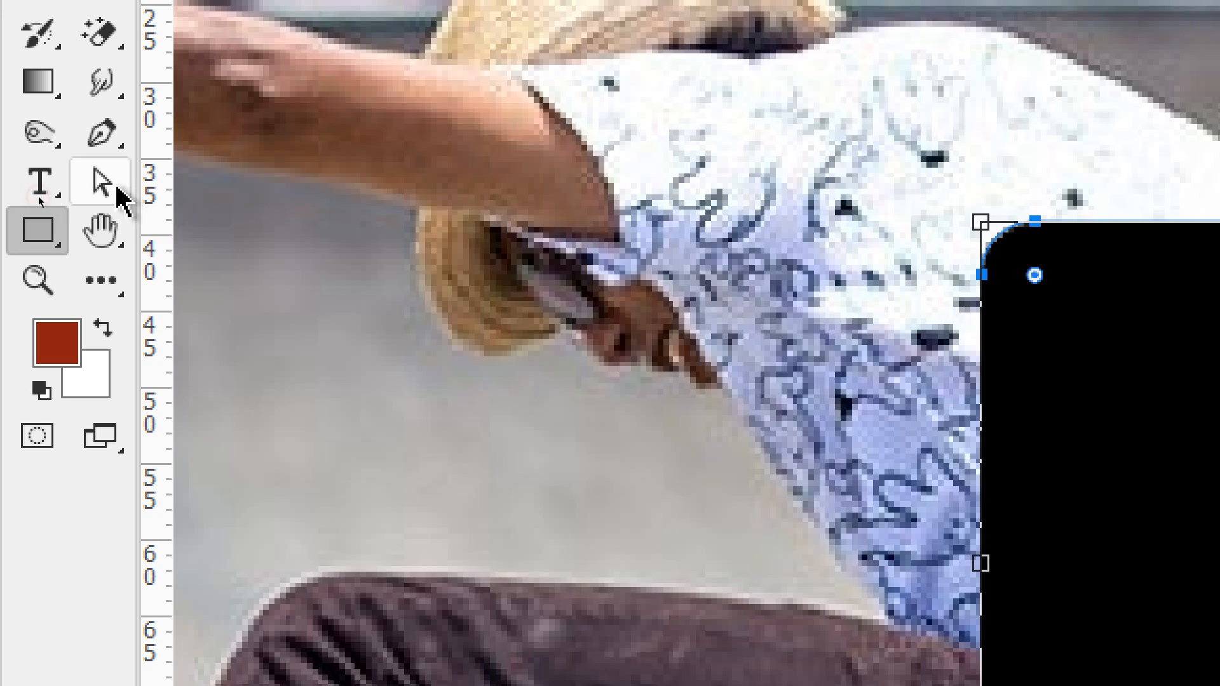
Select the anchor points of the black rectangle's upper-left rounded corner individually with the Direct Selection tool.
{"action": "left_click_drag", "start_coordinate": [117, 187], "coordinate": [181, 212]}
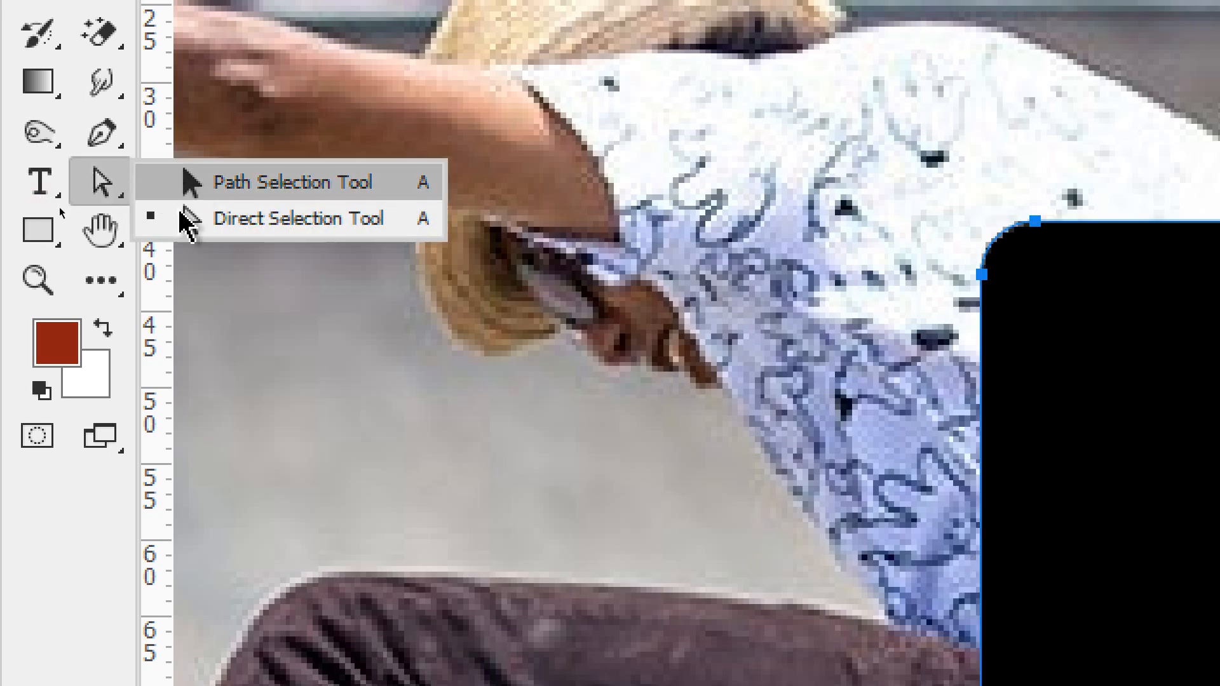
{"action": "left_click", "coordinate": [105, 133]}
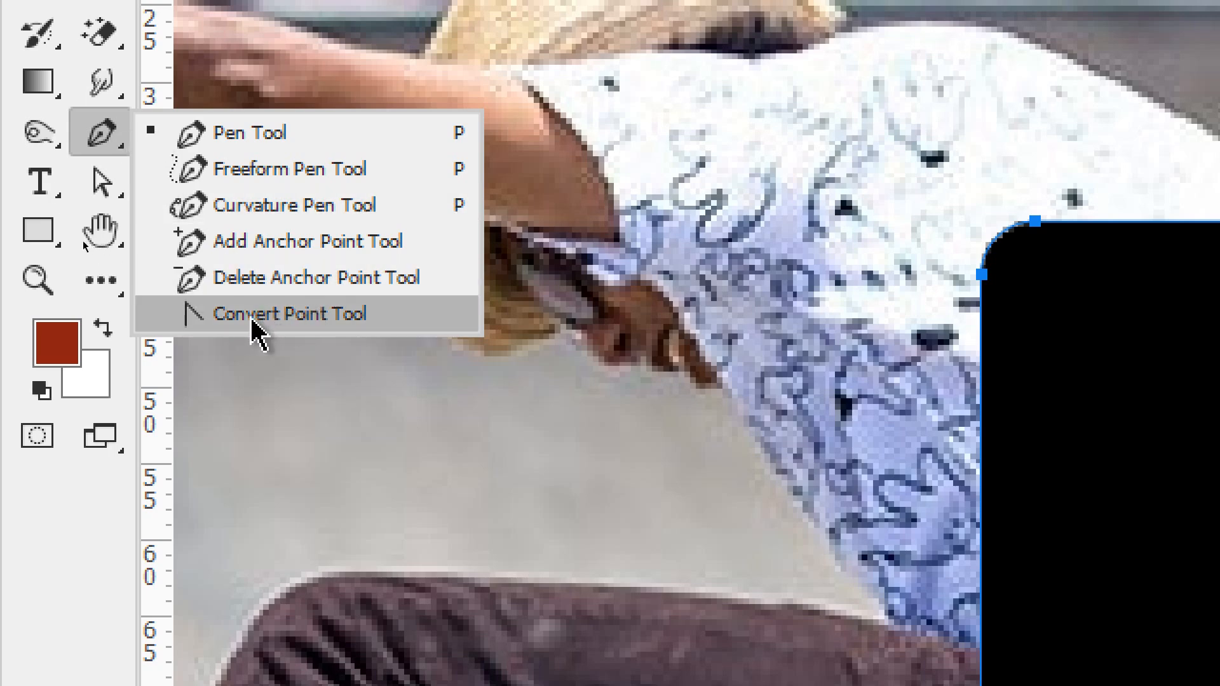
{"action": "left_click", "coordinate": [105, 185]}
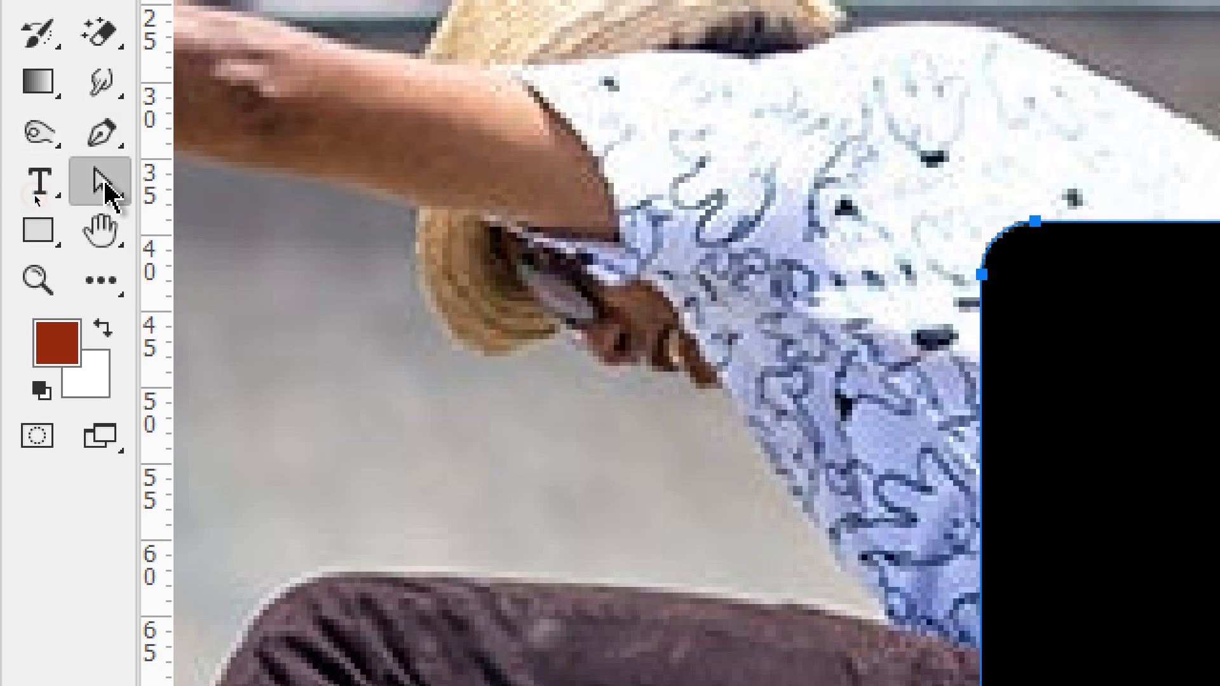
{"action": "right_click", "coordinate": [104, 185]}
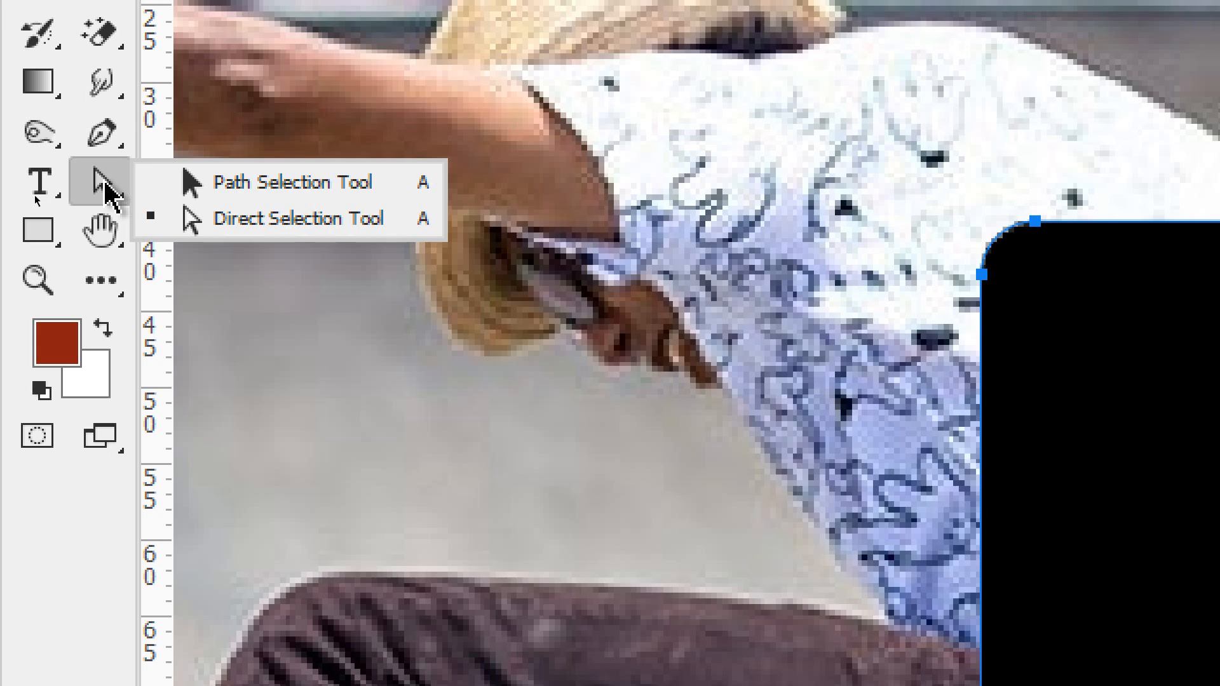
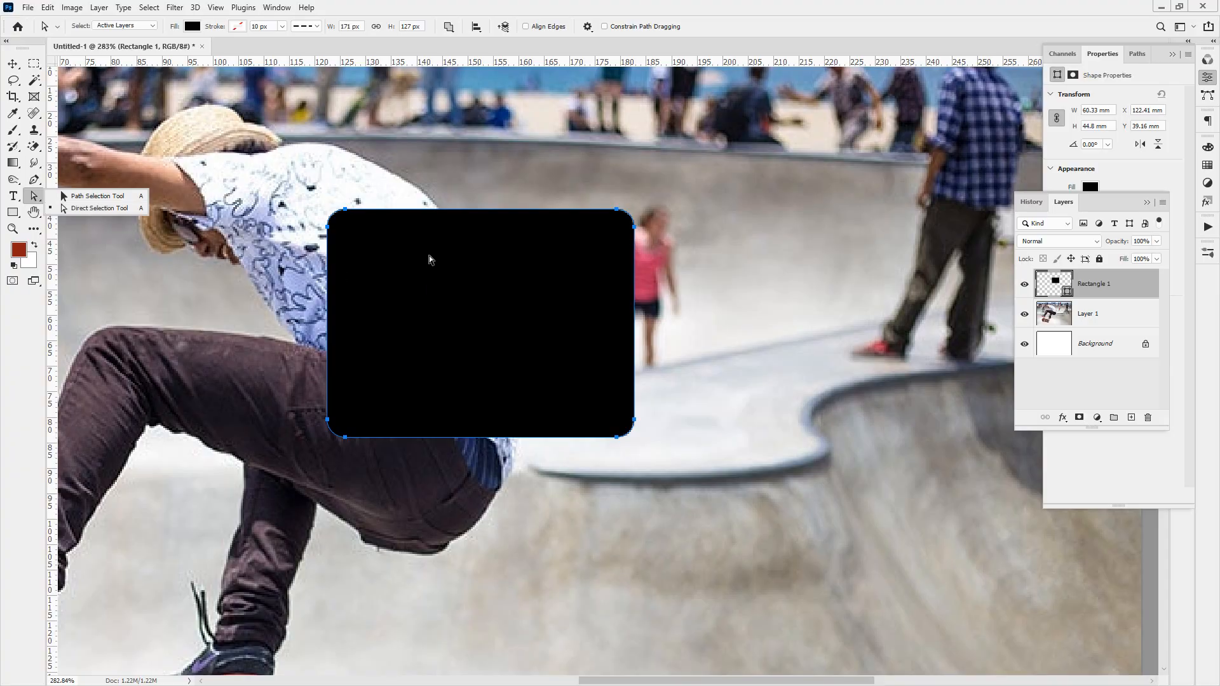
{"action": "scroll", "coordinate": [353, 219], "scroll_direction": "up", "scroll_amount": 6}
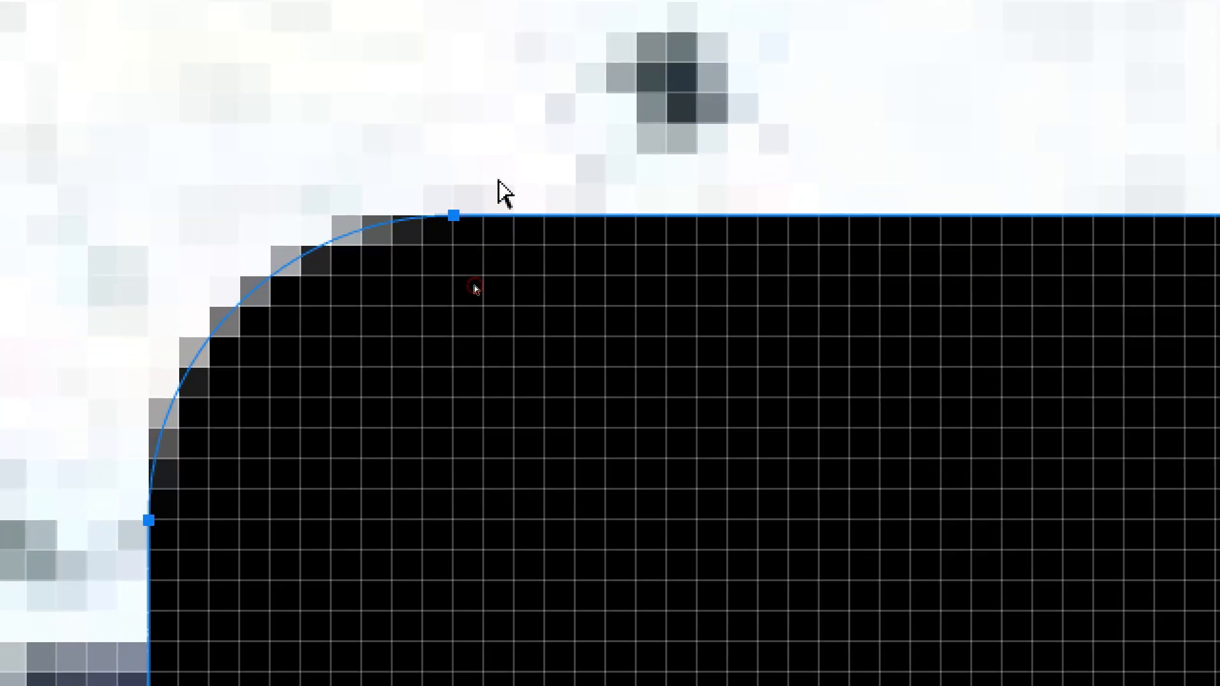
{"action": "left_click", "coordinate": [453, 230]}
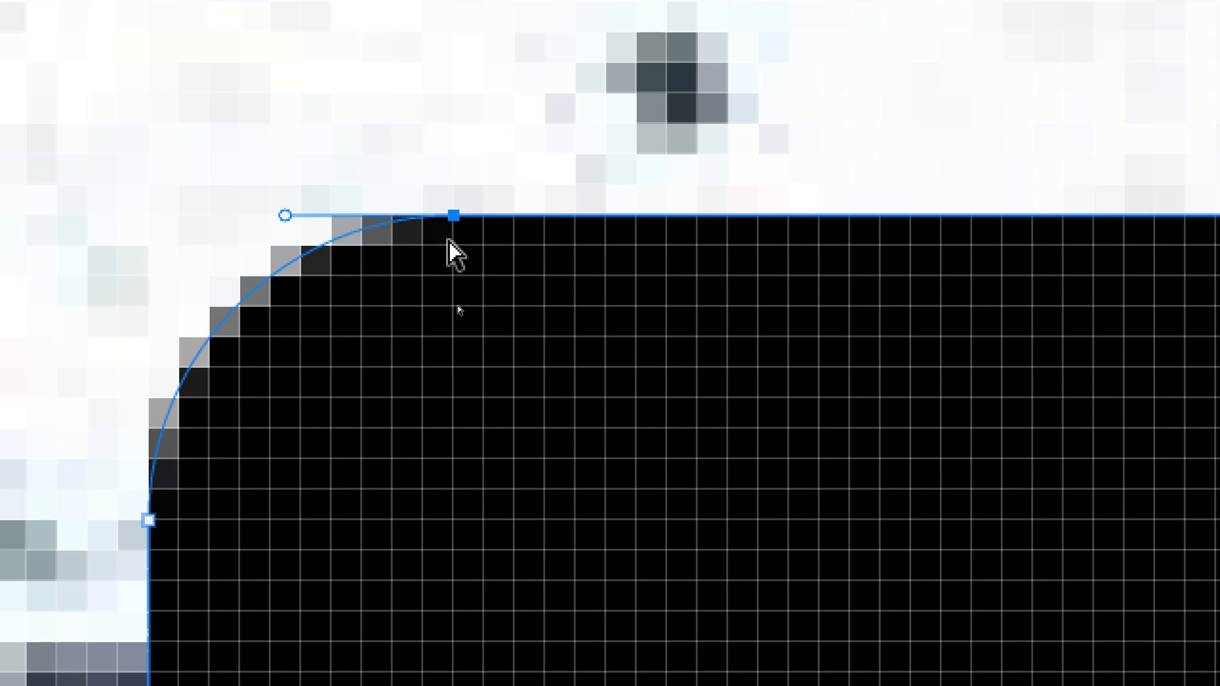
{"action": "left_click_drag", "start_coordinate": [381, 469], "coordinate": [591, 436]}
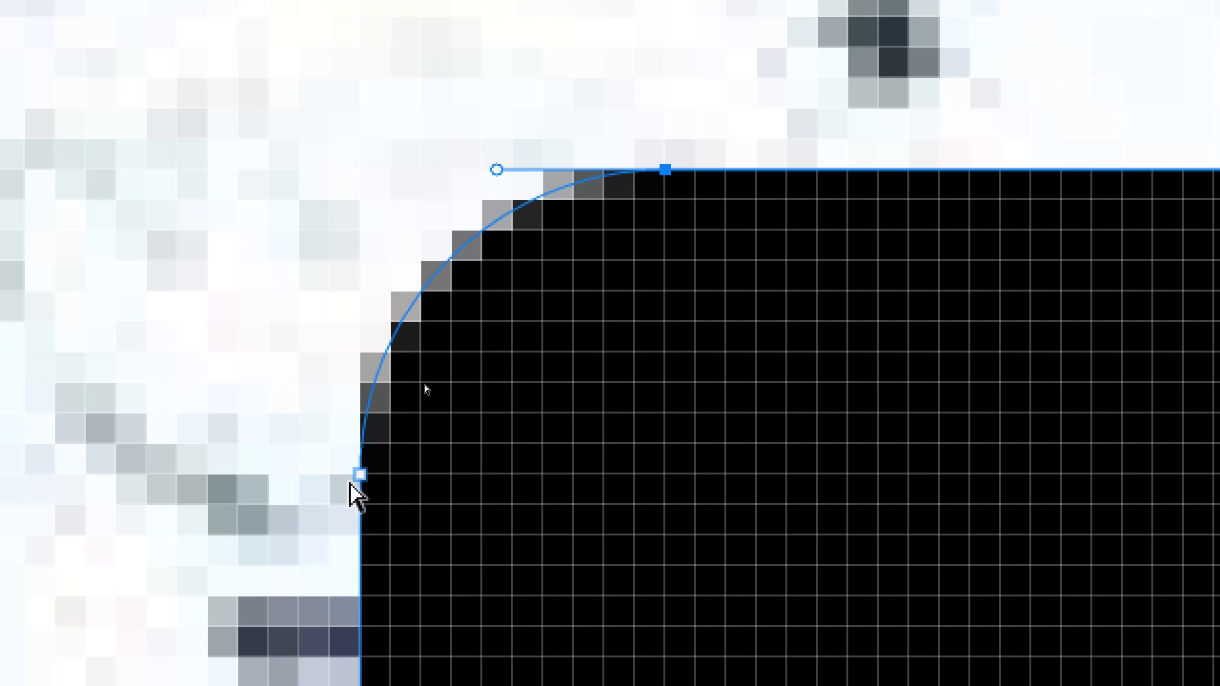
{"action": "left_click", "coordinate": [360, 476], "text": "shift"}
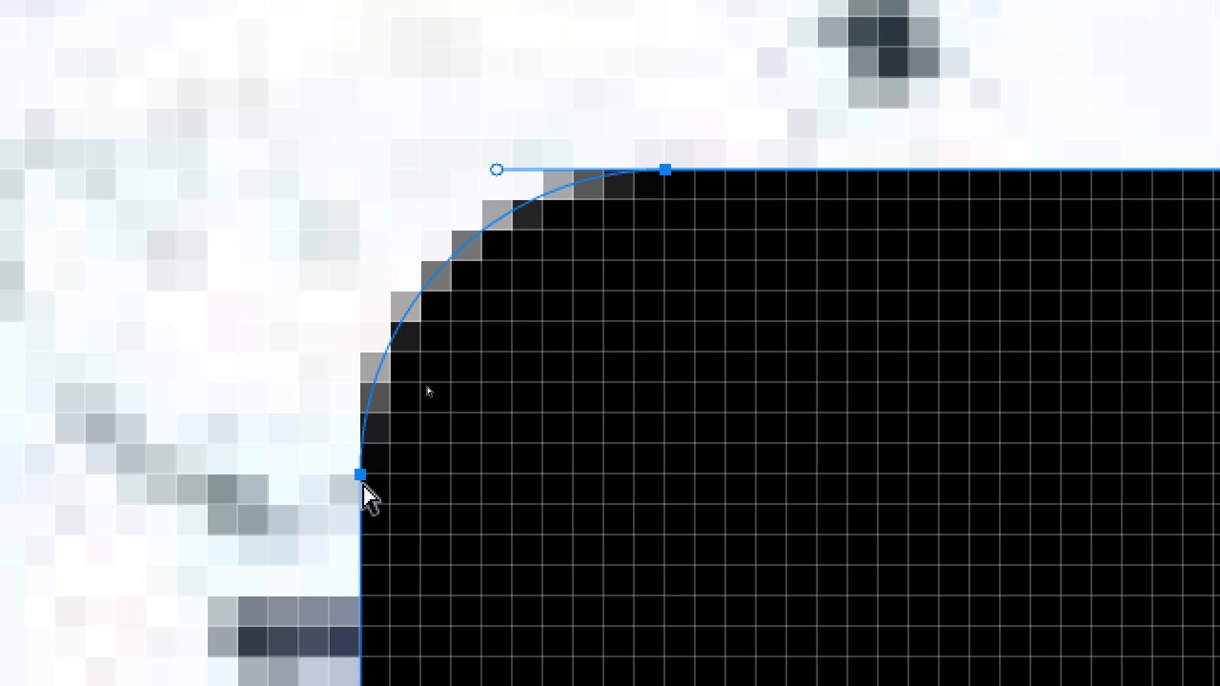
{"action": "left_click", "coordinate": [666, 169]}
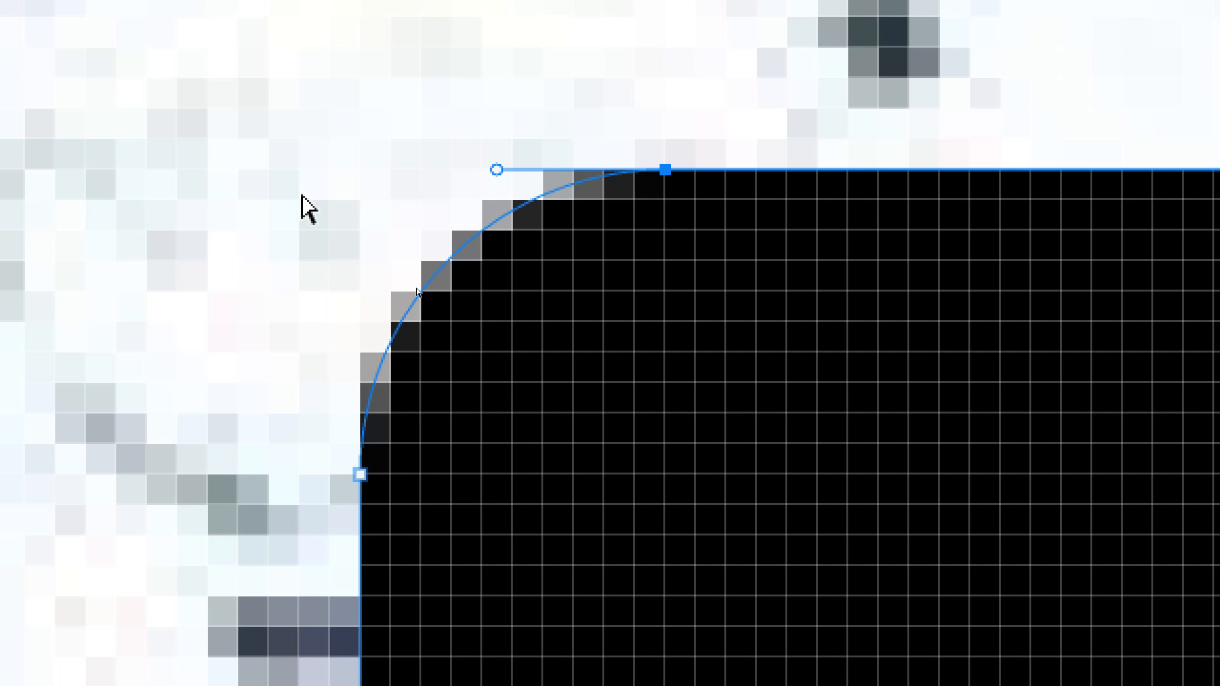
Convert the live rectangle into a regular path and reposition the upper anchor point of its upper-left rounded corner.
{"action": "left_click_drag", "start_coordinate": [665, 170], "coordinate": [659, 101]}
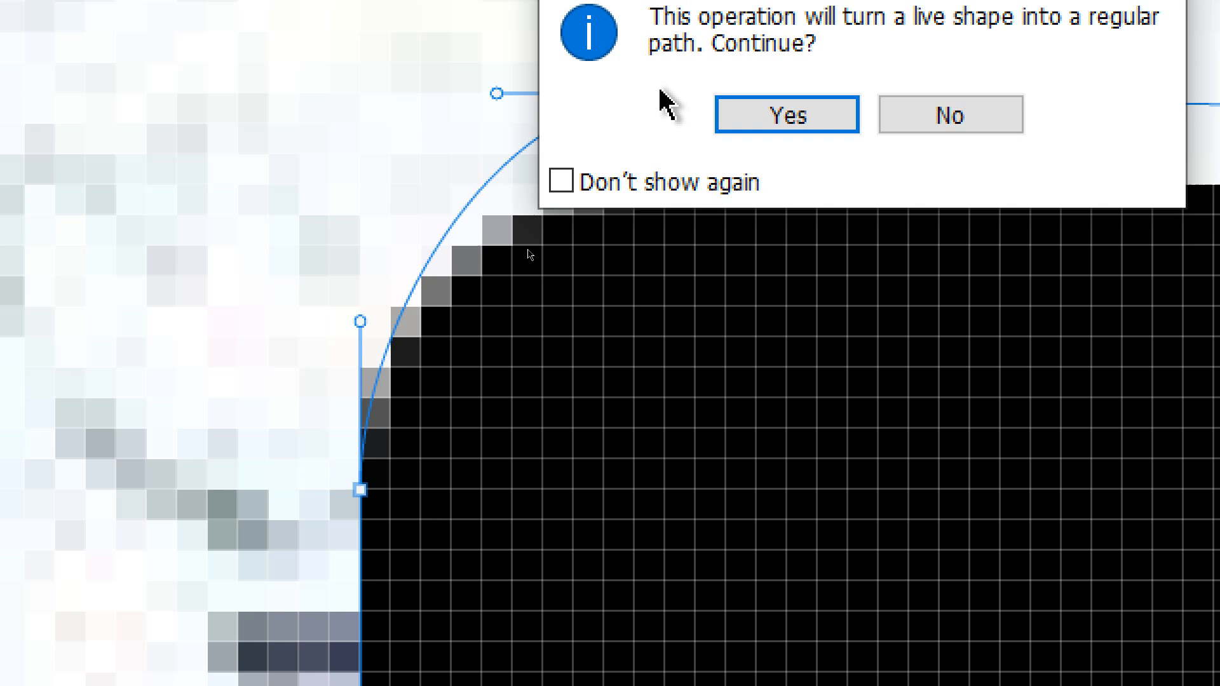
{"action": "key", "text": "Return"}
{"action": "left_click_drag", "start_coordinate": [661, 102], "coordinate": [829, 288]}
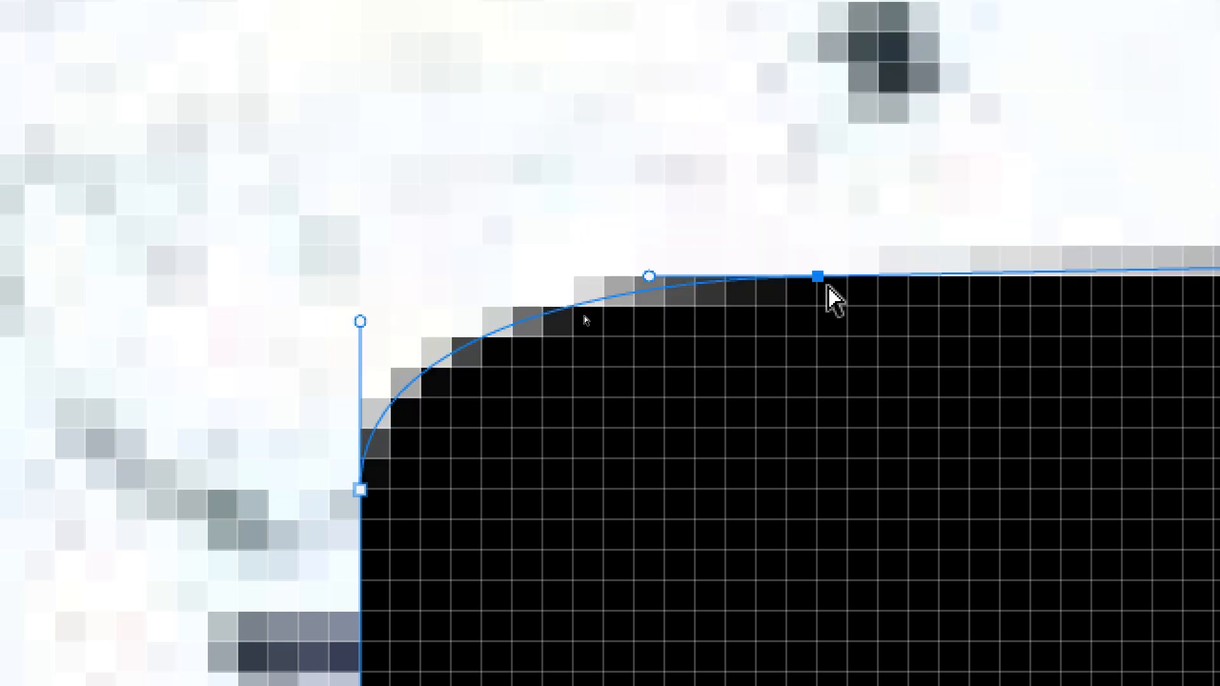
{"action": "left_click_drag", "start_coordinate": [829, 287], "coordinate": [676, 89]}
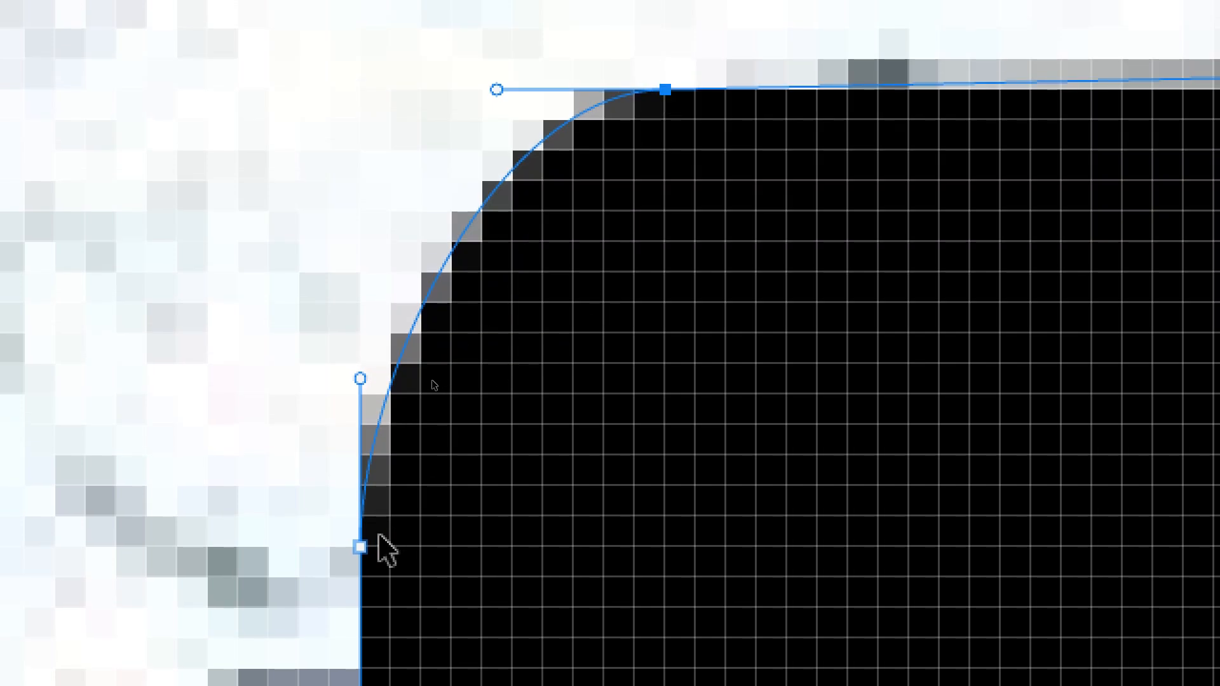
Select both anchor points of the upper-left corner with the Direct Selection tool and move them together up and outward.
{"action": "left_click", "coordinate": [381, 559]}
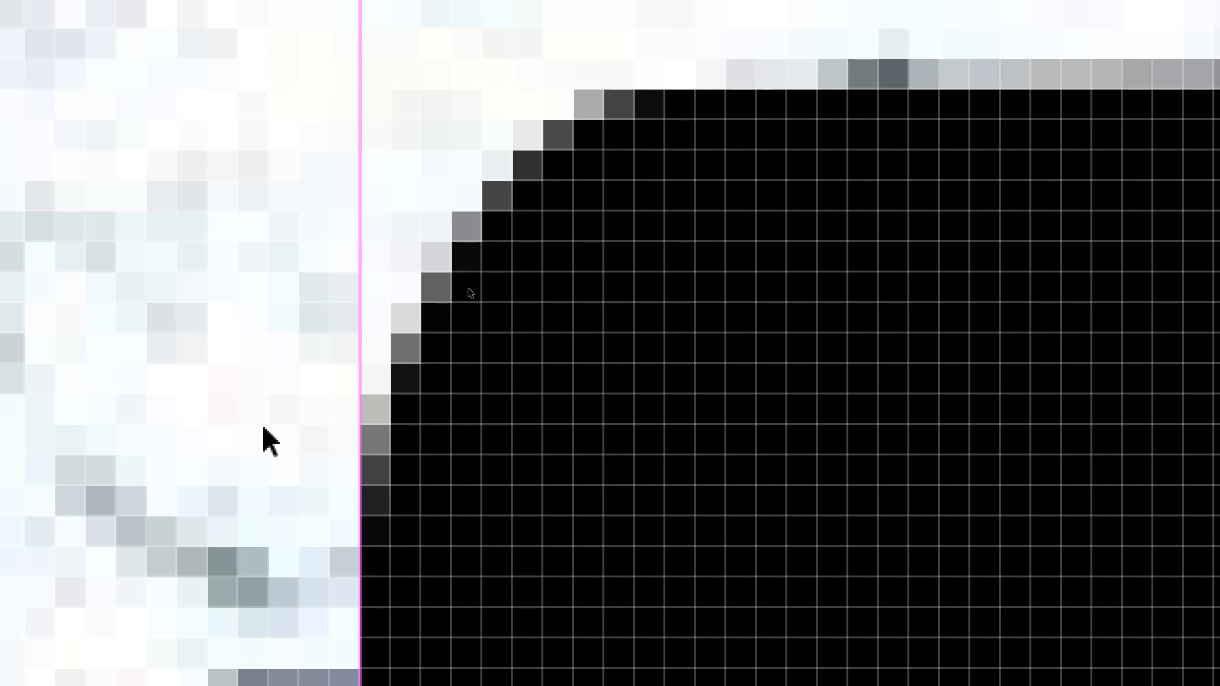
{"action": "left_click", "coordinate": [616, 109]}
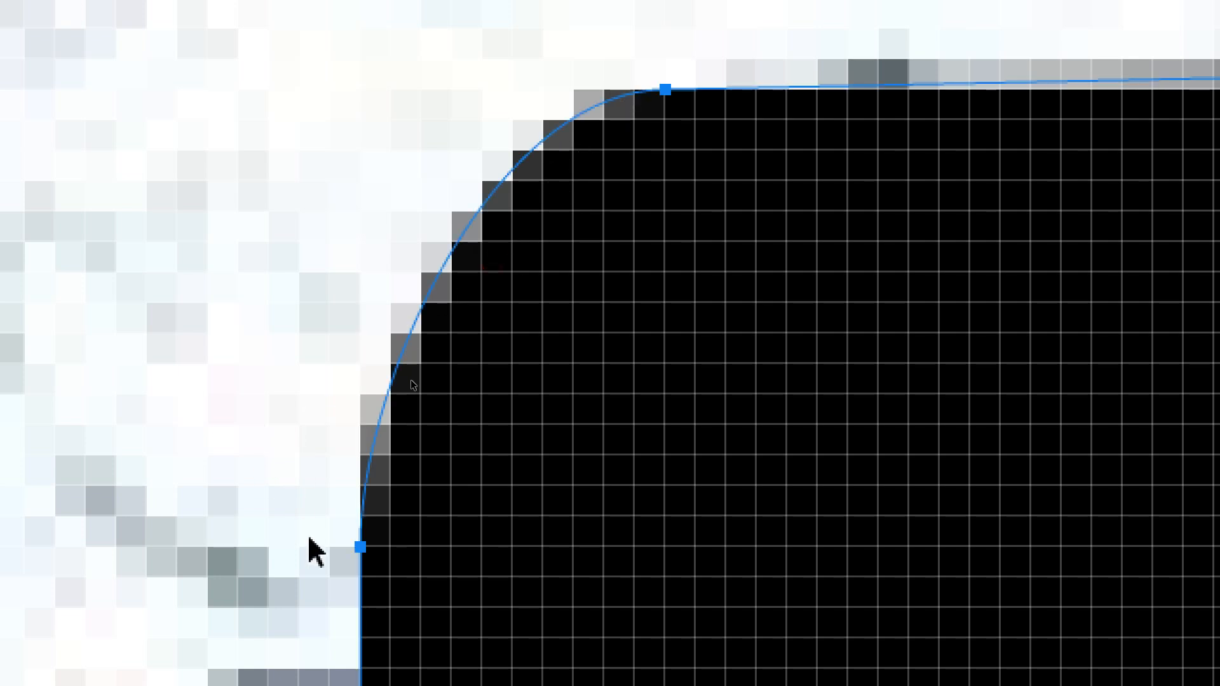
{"action": "left_click_drag", "start_coordinate": [362, 559], "coordinate": [237, 475]}
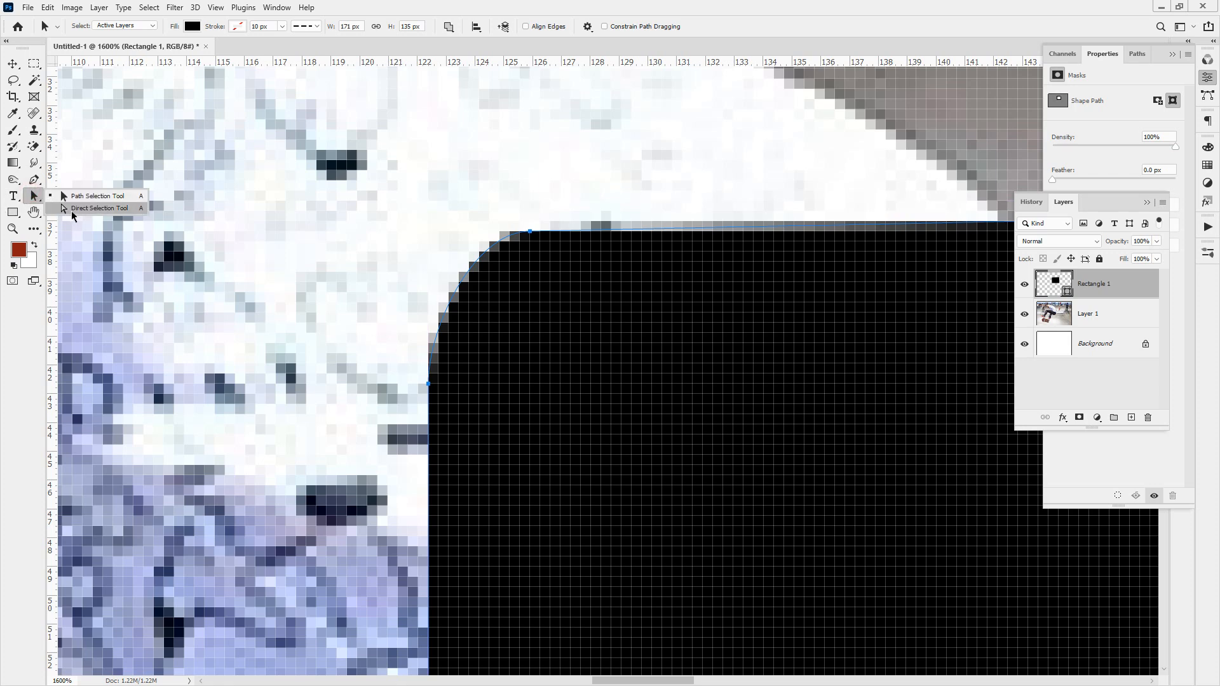
{"action": "left_click_drag", "start_coordinate": [334, 205], "coordinate": [595, 439]}
{"action": "left_click_drag", "start_coordinate": [430, 388], "coordinate": [248, 297]}
{"action": "left_click_drag", "start_coordinate": [381, 331], "coordinate": [299, 259]}
{"action": "left_click_drag", "start_coordinate": [145, 237], "coordinate": [338, 379]}
{"action": "left_click_drag", "start_coordinate": [286, 306], "coordinate": [336, 356]}
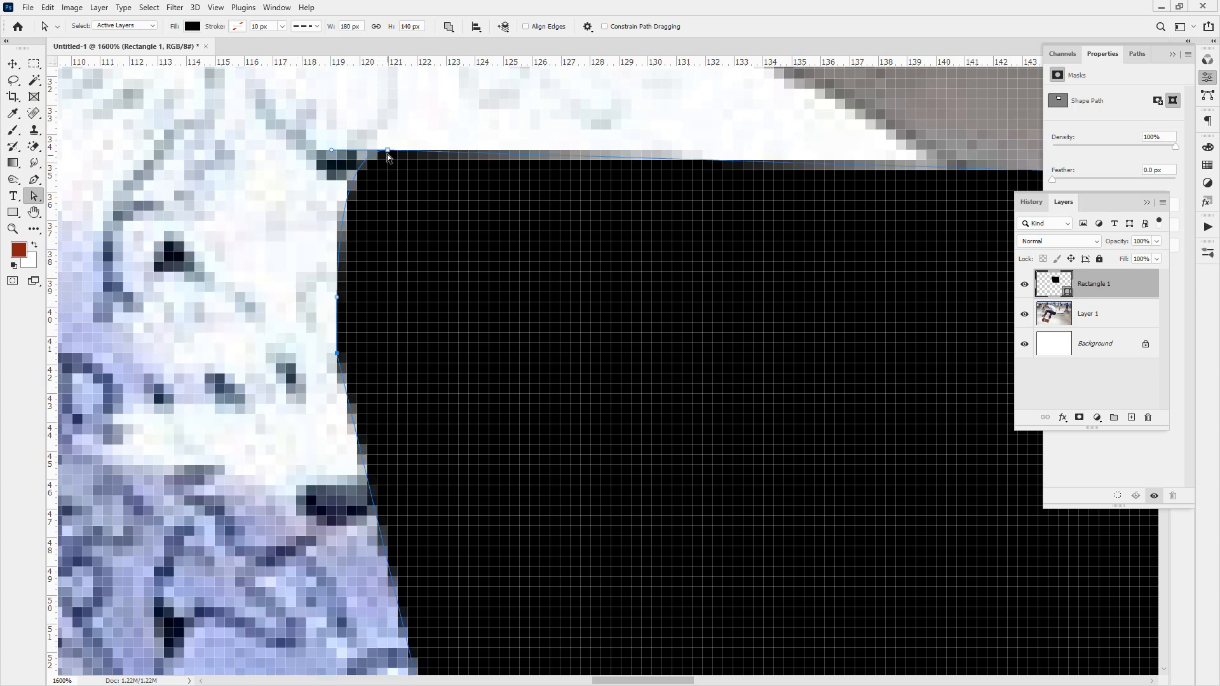
{"action": "left_click_drag", "start_coordinate": [388, 153], "coordinate": [389, 156]}
{"action": "left_click_drag", "start_coordinate": [388, 260], "coordinate": [388, 260]}
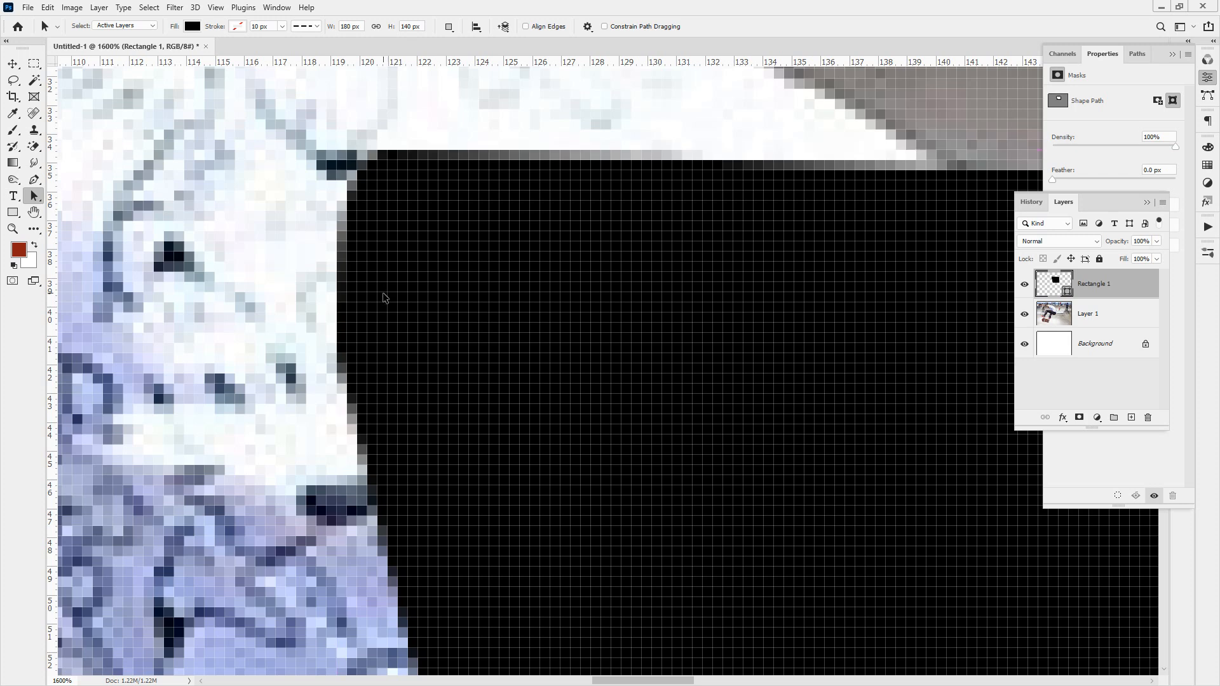
{"action": "left_click", "coordinate": [462, 255]}
{"action": "left_click_drag", "start_coordinate": [338, 353], "coordinate": [266, 323]}
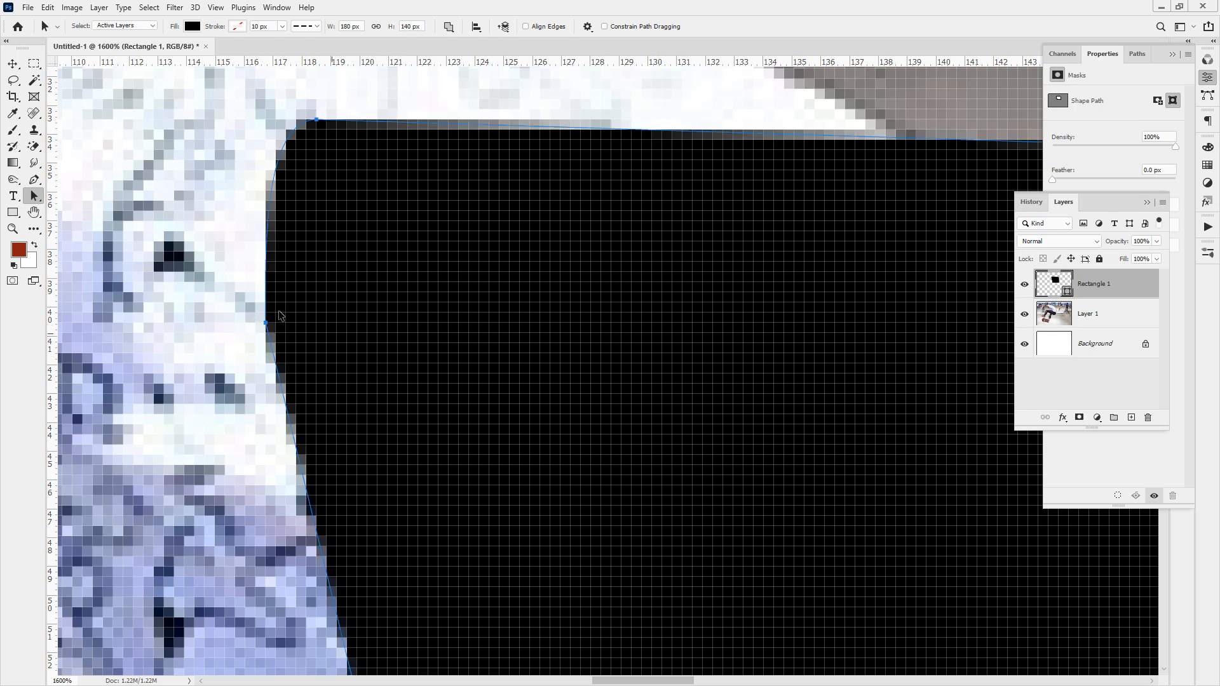
Lengthen the direction handle of the corner's upper anchor point outward and tilt it slightly downward to reshape the curve.
{"action": "left_click", "coordinate": [231, 131]}
{"action": "left_click", "coordinate": [302, 122]}
{"action": "left_click_drag", "start_coordinate": [319, 121], "coordinate": [319, 121]}
{"action": "left_click", "coordinate": [315, 121]}
{"action": "left_click", "coordinate": [266, 323]}
{"action": "left_click_drag", "start_coordinate": [280, 94], "coordinate": [443, 245]}
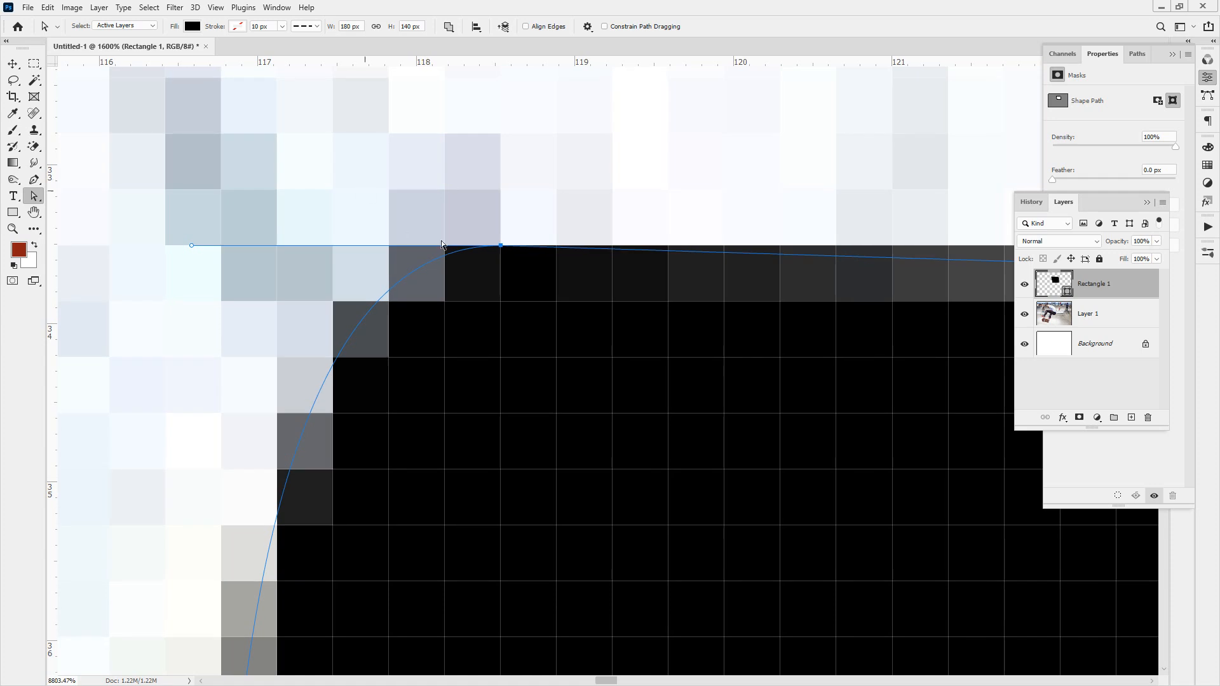
{"action": "left_click", "coordinate": [498, 246]}
{"action": "scroll", "coordinate": [422, 253], "scroll_direction": "down", "scroll_amount": 4}
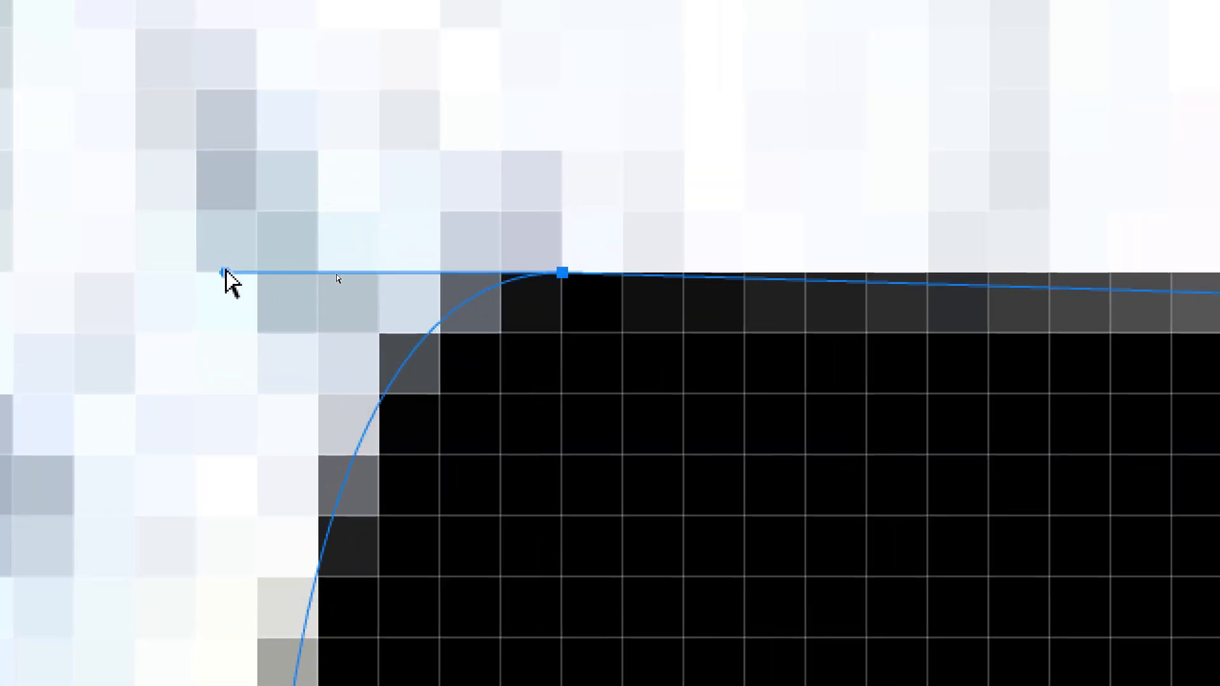
{"action": "left_click_drag", "start_coordinate": [224, 273], "coordinate": [67, 273]}
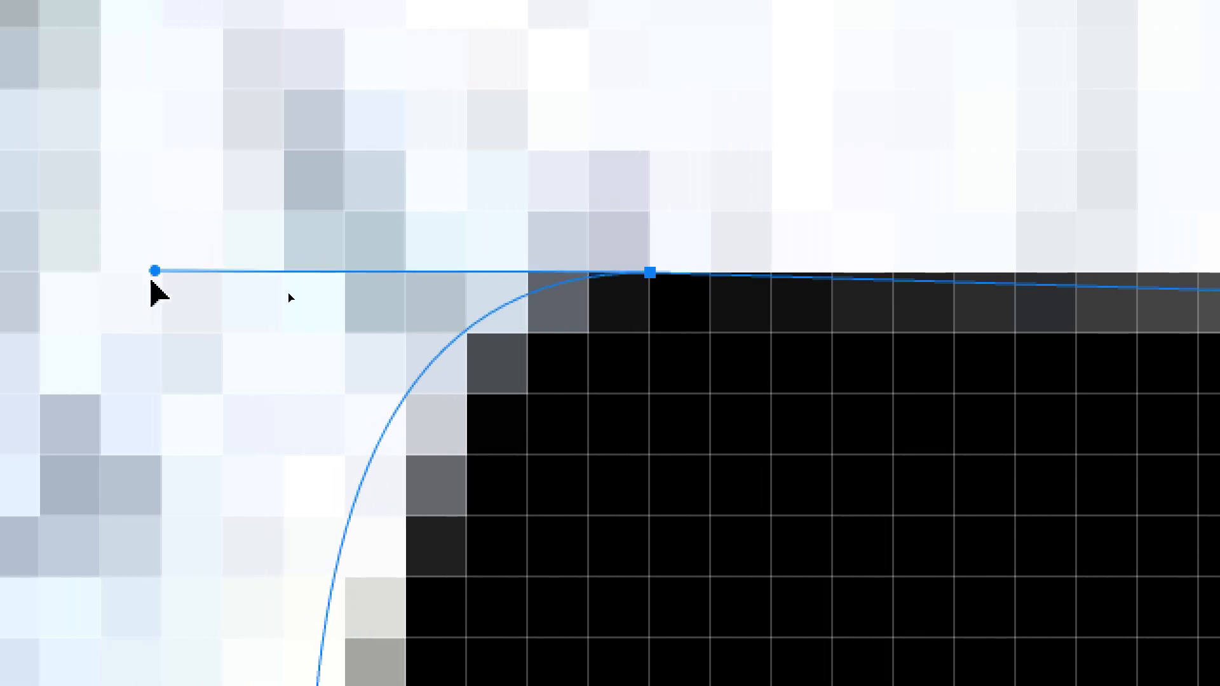
{"action": "left_click_drag", "start_coordinate": [152, 282], "coordinate": [0, 202]}
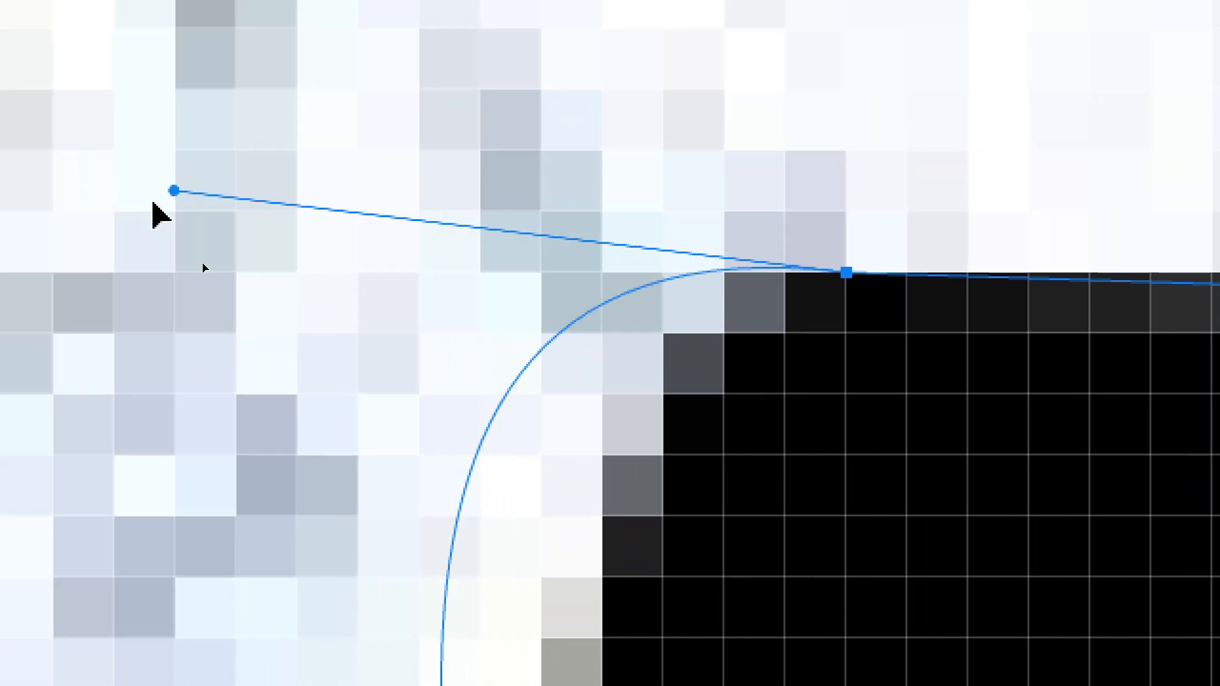
{"action": "left_click_drag", "start_coordinate": [153, 203], "coordinate": [227, 345]}
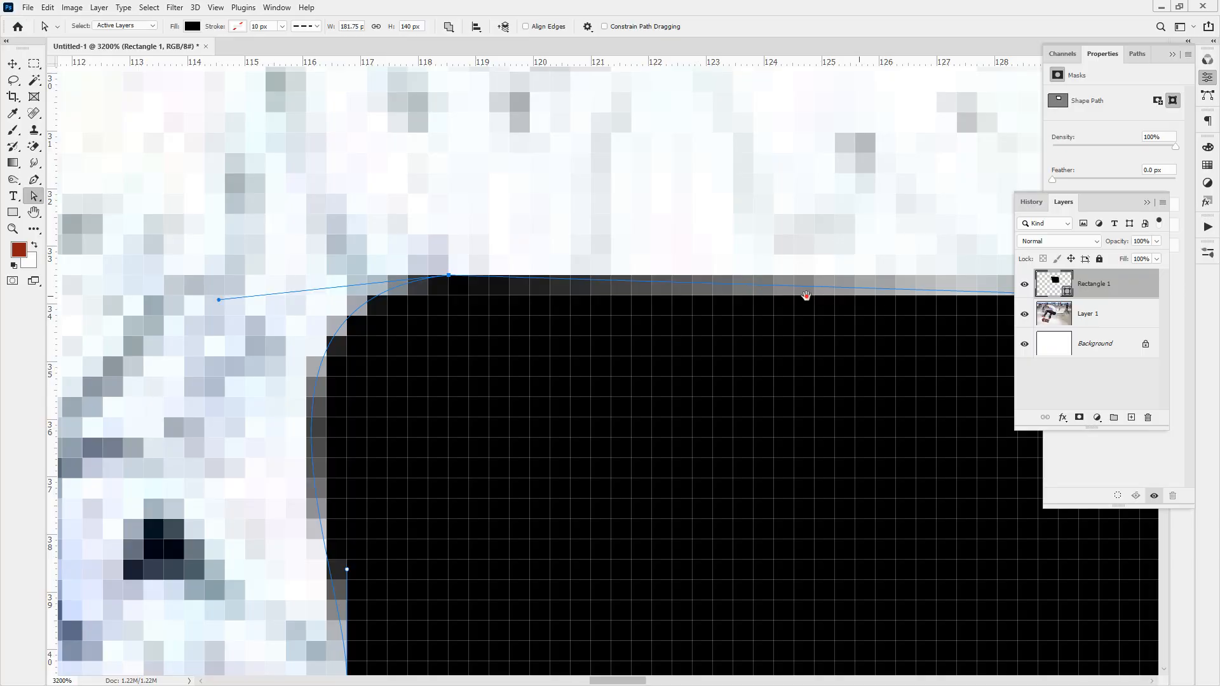
{"action": "left_click_drag", "start_coordinate": [806, 296], "coordinate": [591, 280]}
{"action": "scroll", "coordinate": [616, 308], "scroll_direction": "down", "scroll_amount": 2}
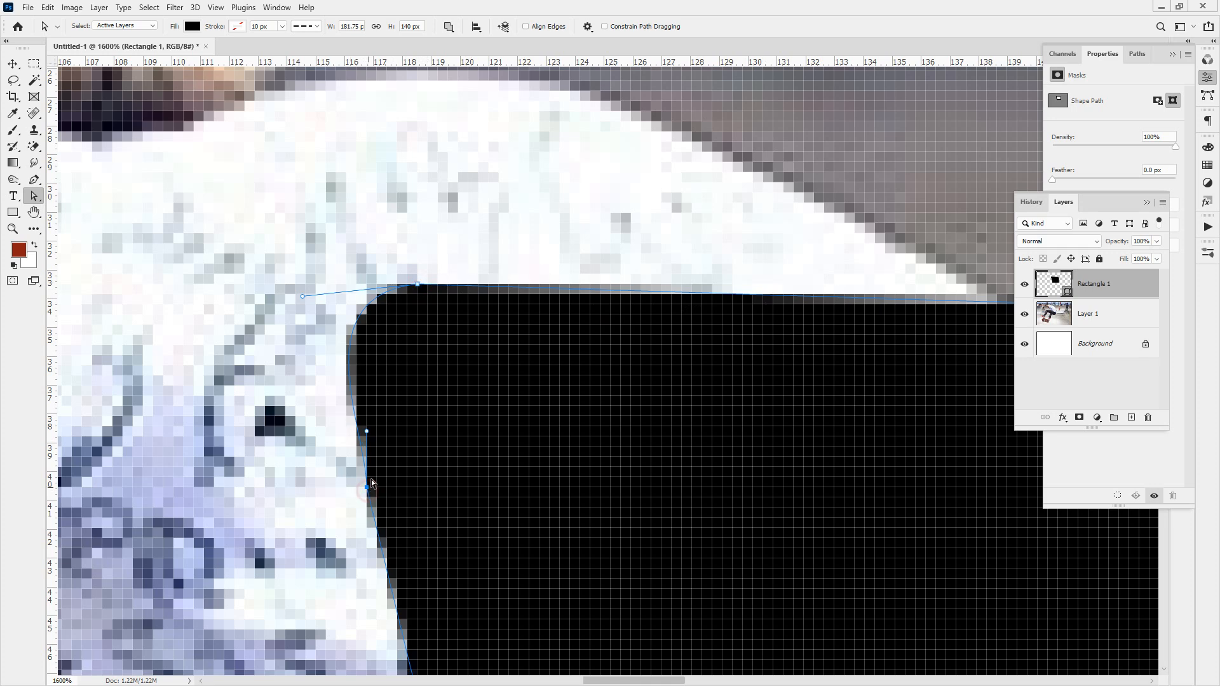
Pull the lower corner anchor's direction handle outward and the upper anchor's handle steeply upward to make the corner bulge.
{"action": "left_click_drag", "start_coordinate": [370, 433], "coordinate": [317, 432]}
{"action": "left_click", "coordinate": [367, 488]}
{"action": "left_click_drag", "start_coordinate": [367, 433], "coordinate": [237, 452]}
{"action": "left_click", "coordinate": [299, 296]}
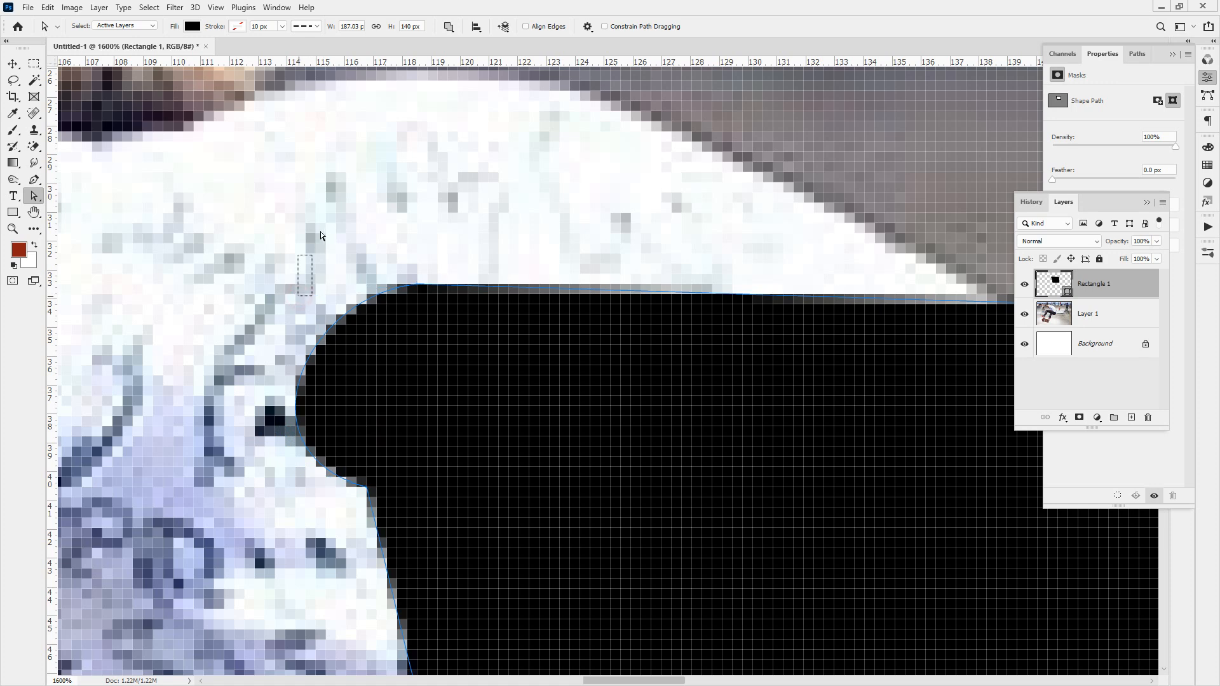
{"action": "left_click", "coordinate": [417, 284]}
{"action": "left_click", "coordinate": [331, 207]}
{"action": "left_click", "coordinate": [416, 285]}
{"action": "left_click_drag", "start_coordinate": [304, 299], "coordinate": [327, 164]}
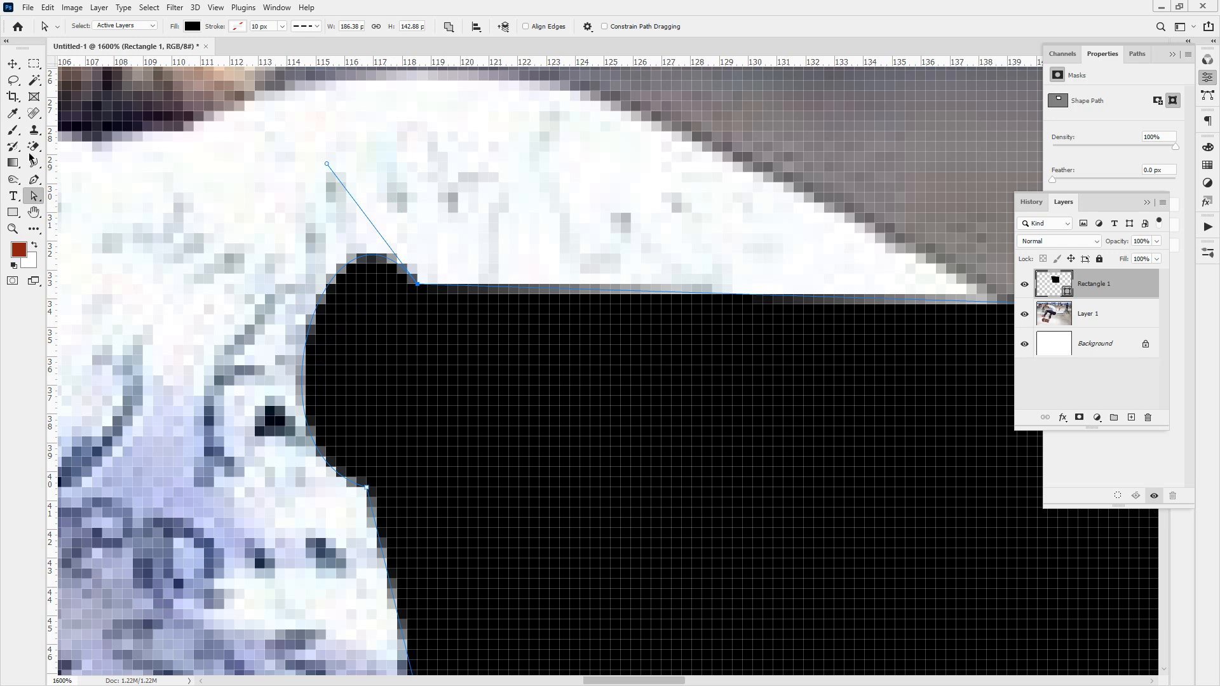
Fit the whole photo in view and undo the black rectangle with all its path edits, keeping the photo layer.
{"action": "double_click", "coordinate": [33, 213]}
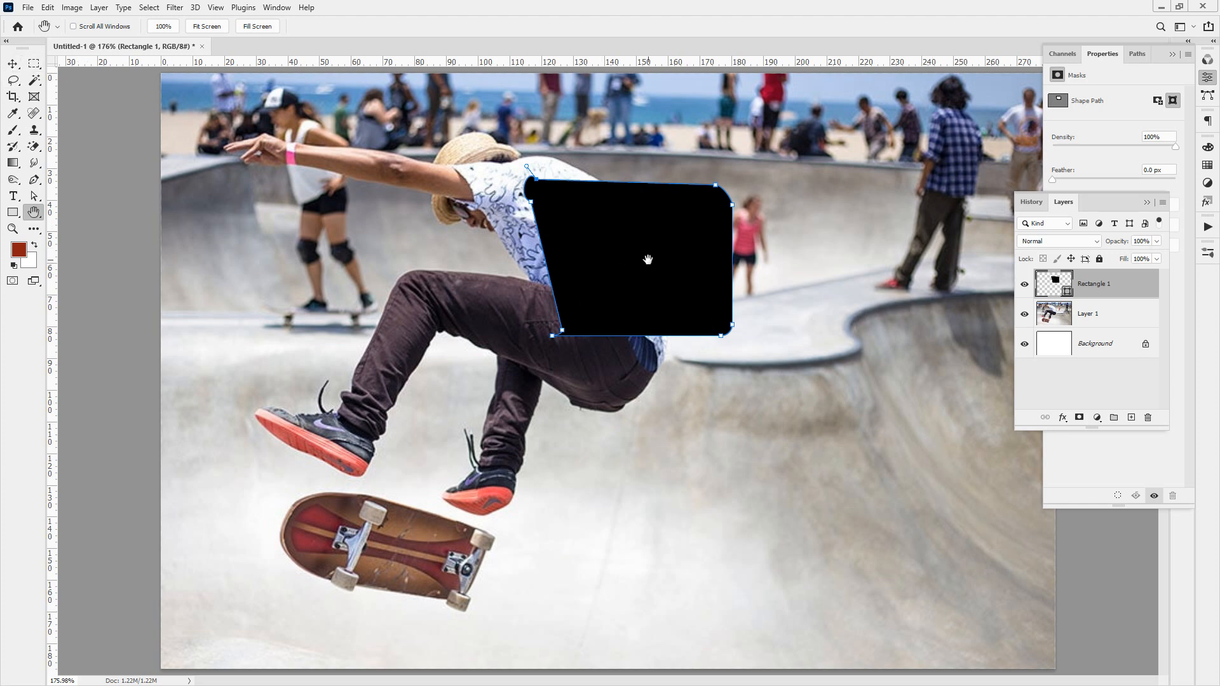
{"action": "key", "text": "ctrl+z"}
{"action": "key", "text": "ctrl+z"}
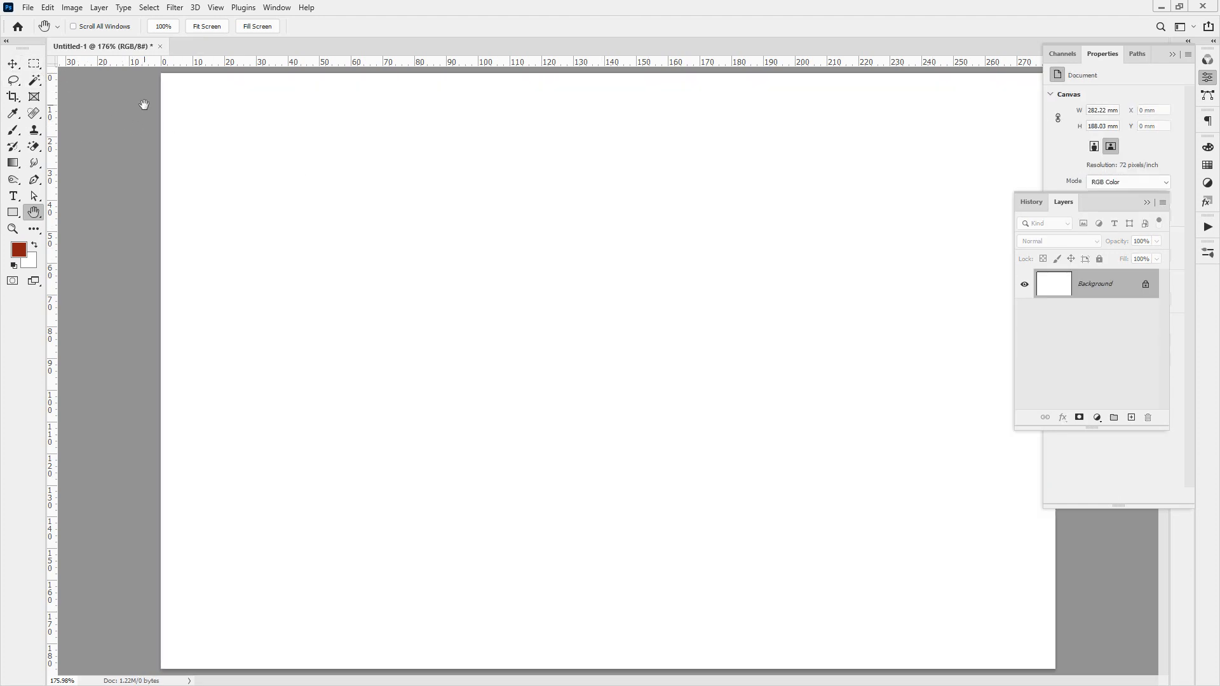
{"action": "key", "text": "ctrl+shift+z"}
{"action": "key", "text": "u"}
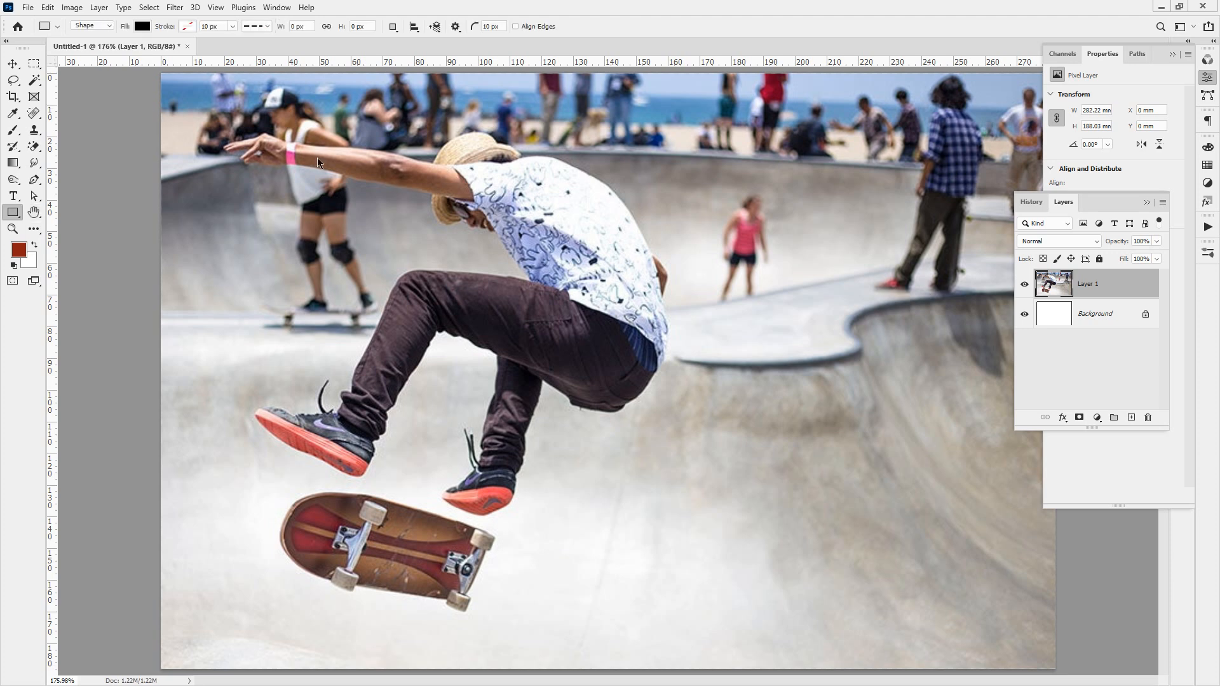
{"action": "mouse_move", "coordinate": [253, 100]}
{"action": "left_mouse_down"}
{"action": "mouse_move", "coordinate": [247, 587]}
{"action": "mouse_move", "coordinate": [830, 579]}
{"action": "left_mouse_up"}
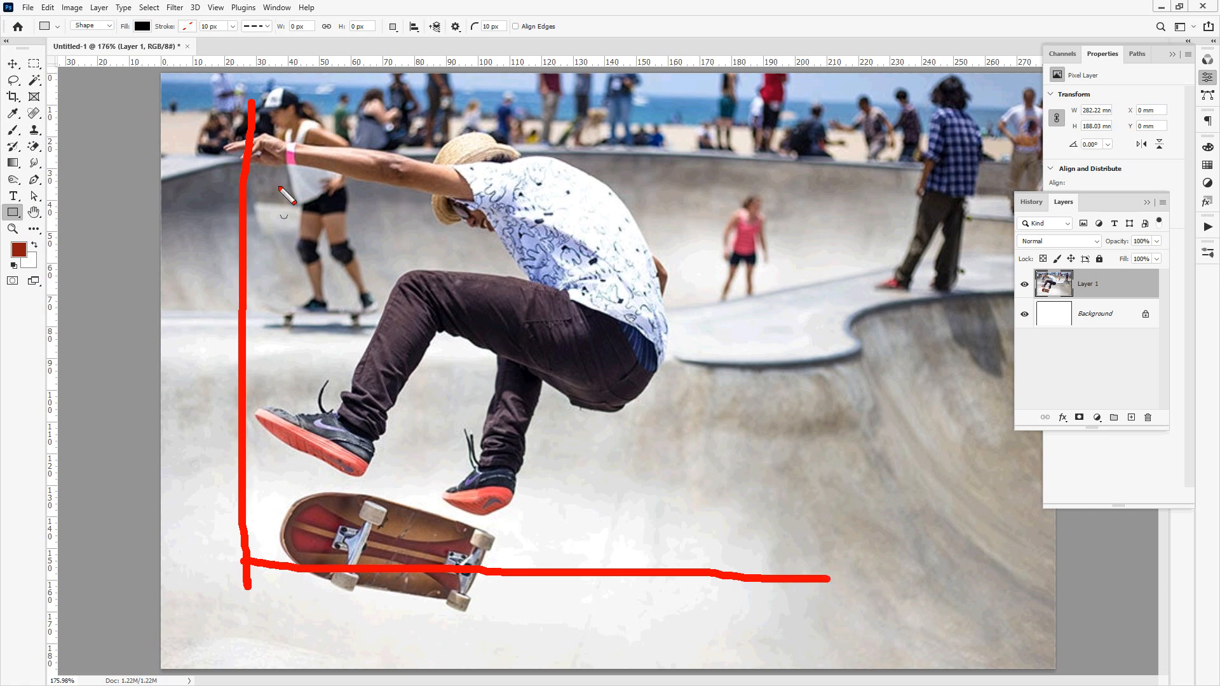
{"action": "left_click_drag", "start_coordinate": [253, 127], "coordinate": [620, 127]}
{"action": "key", "text": "e"}
{"action": "left_click", "coordinate": [281, 129]}
{"action": "mouse_move", "coordinate": [313, 129]}
{"action": "left_mouse_down"}
{"action": "mouse_move", "coordinate": [307, 463]}
{"action": "mouse_move", "coordinate": [289, 526]}
{"action": "mouse_move", "coordinate": [880, 553]}
{"action": "left_mouse_up"}
{"action": "left_click", "coordinate": [303, 145]}
{"action": "mouse_move", "coordinate": [303, 145]}
{"action": "left_mouse_down"}
{"action": "mouse_move", "coordinate": [749, 150]}
{"action": "mouse_move", "coordinate": [746, 558]}
{"action": "left_mouse_up"}
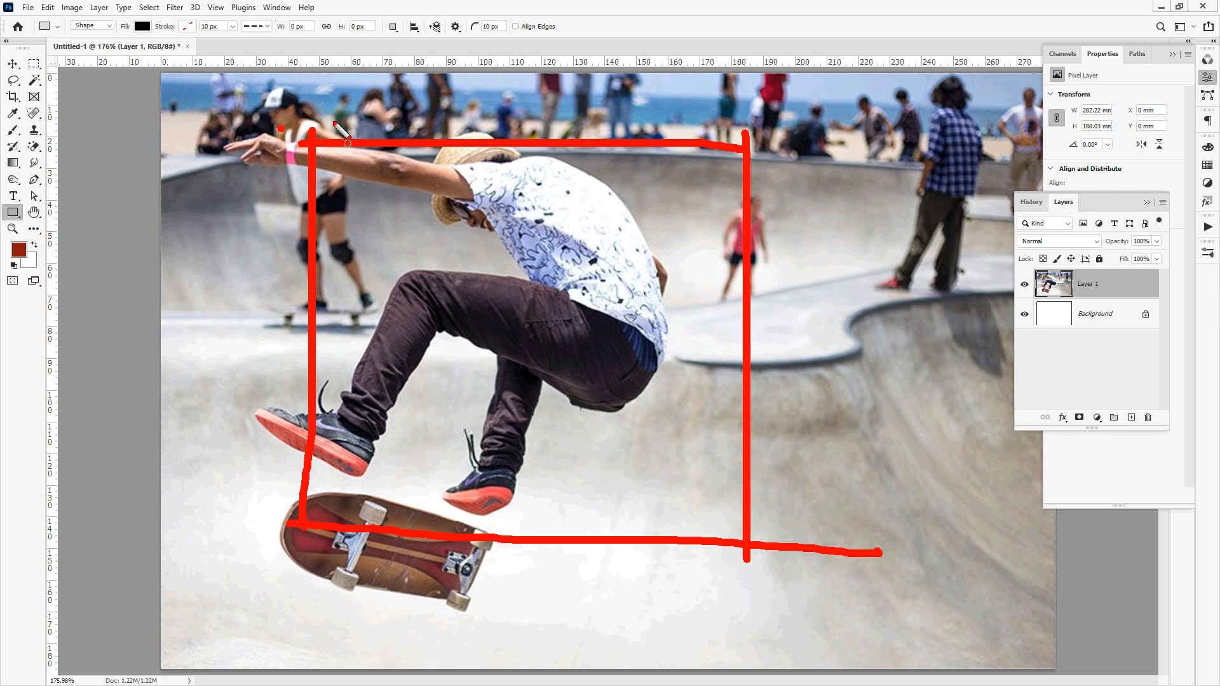
{"action": "key", "text": "e"}
{"action": "mouse_move", "coordinate": [25, 73]}
{"action": "left_mouse_down"}
{"action": "mouse_move", "coordinate": [105, 78]}
{"action": "mouse_move", "coordinate": [286, 159]}
{"action": "mouse_move", "coordinate": [255, 176]}
{"action": "left_mouse_up"}
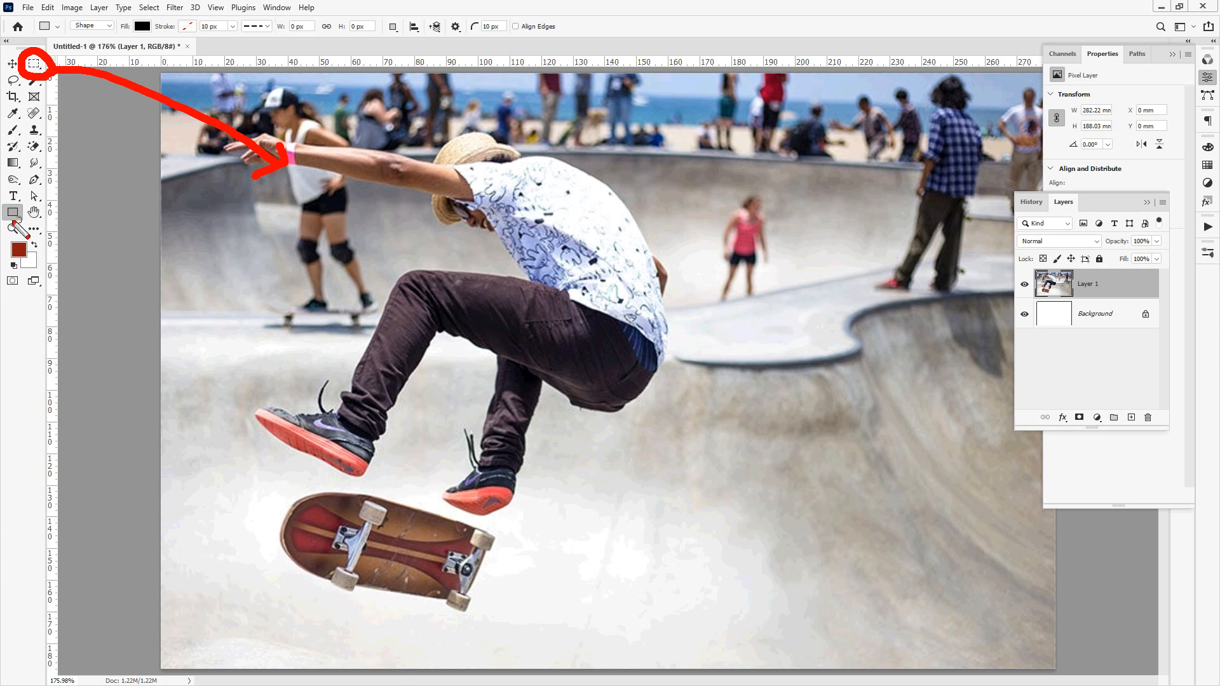
{"action": "mouse_move", "coordinate": [23, 227]}
{"action": "left_mouse_down"}
{"action": "mouse_move", "coordinate": [217, 274]}
{"action": "mouse_move", "coordinate": [221, 260]}
{"action": "mouse_move", "coordinate": [232, 289]}
{"action": "mouse_move", "coordinate": [197, 294]}
{"action": "left_mouse_up"}
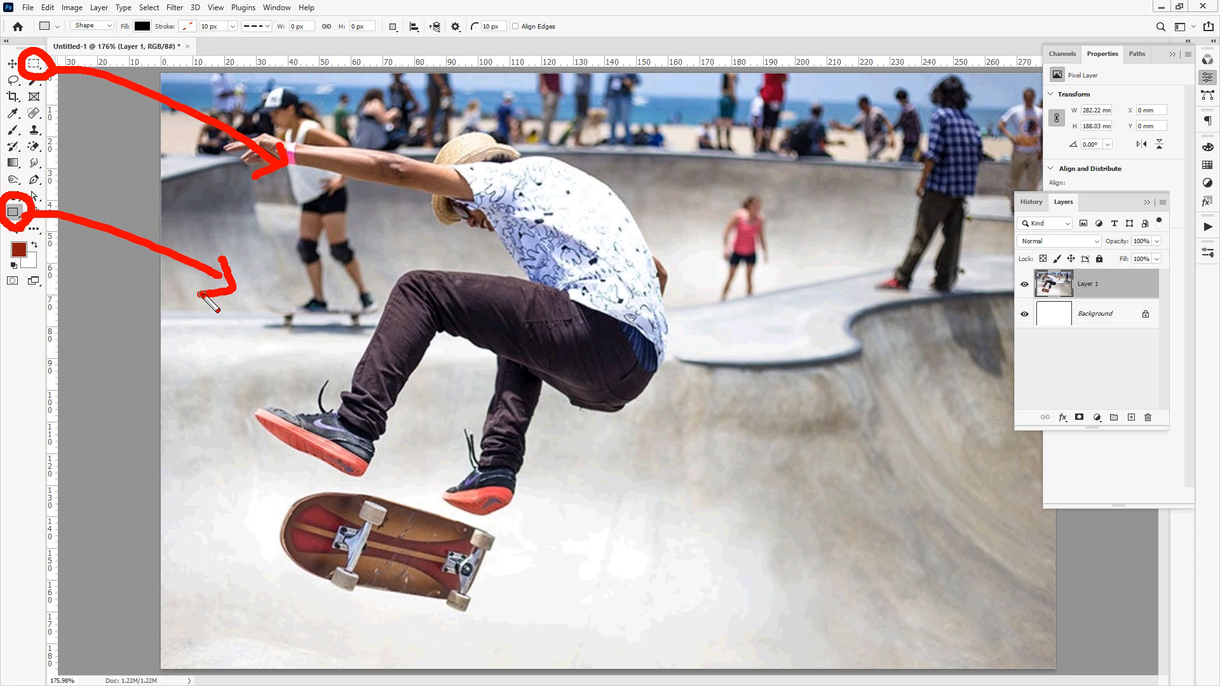
{"action": "key", "text": "Escape"}
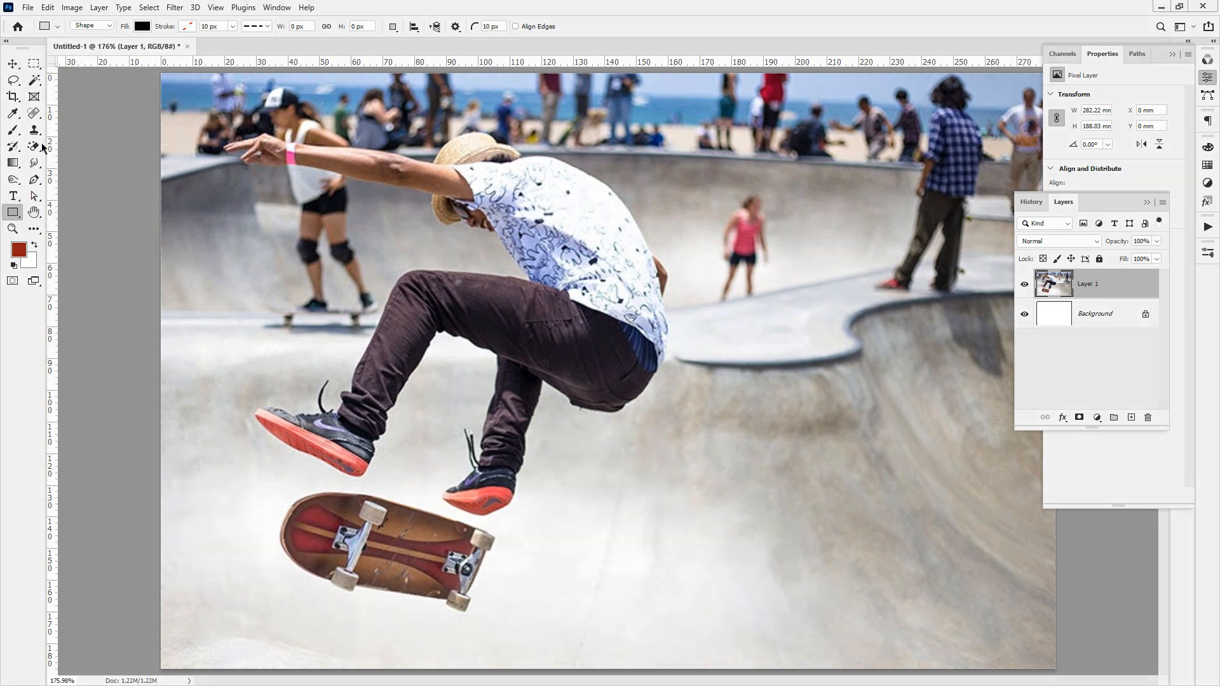
Switch to the Custom Shape tool, browse the shape library and pick the thick square frame shape.
{"action": "right_click", "coordinate": [14, 213]}
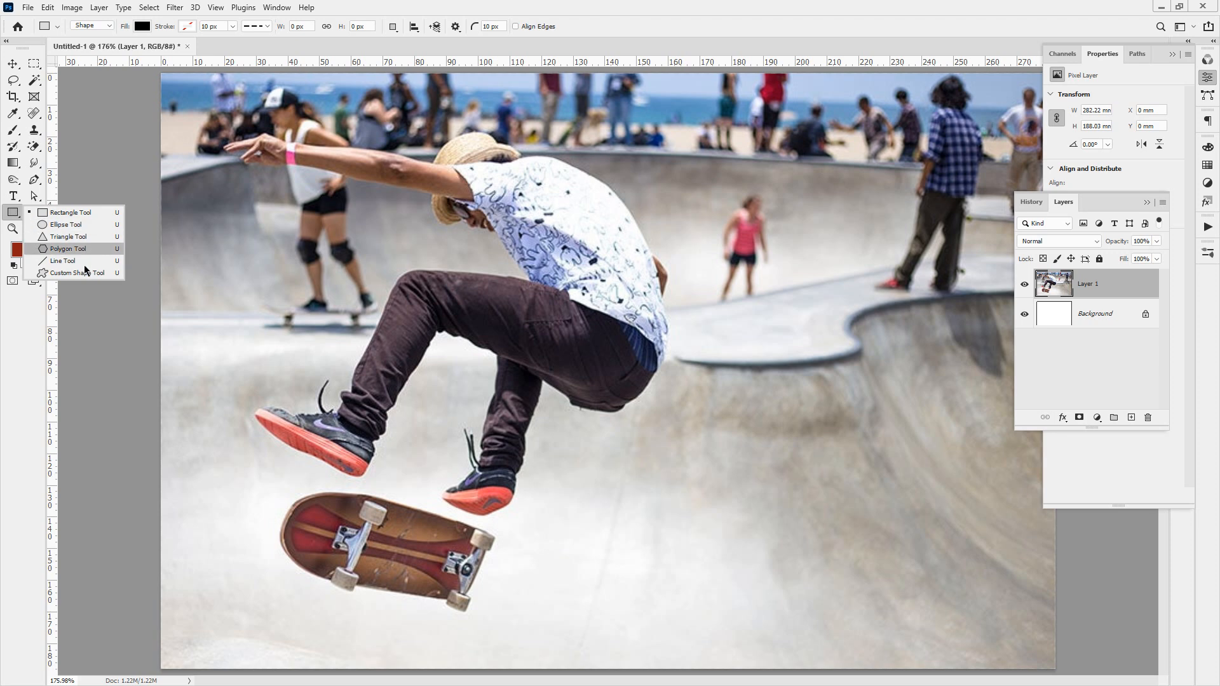
{"action": "key", "text": "Escape"}
{"action": "key", "text": "shift+u"}
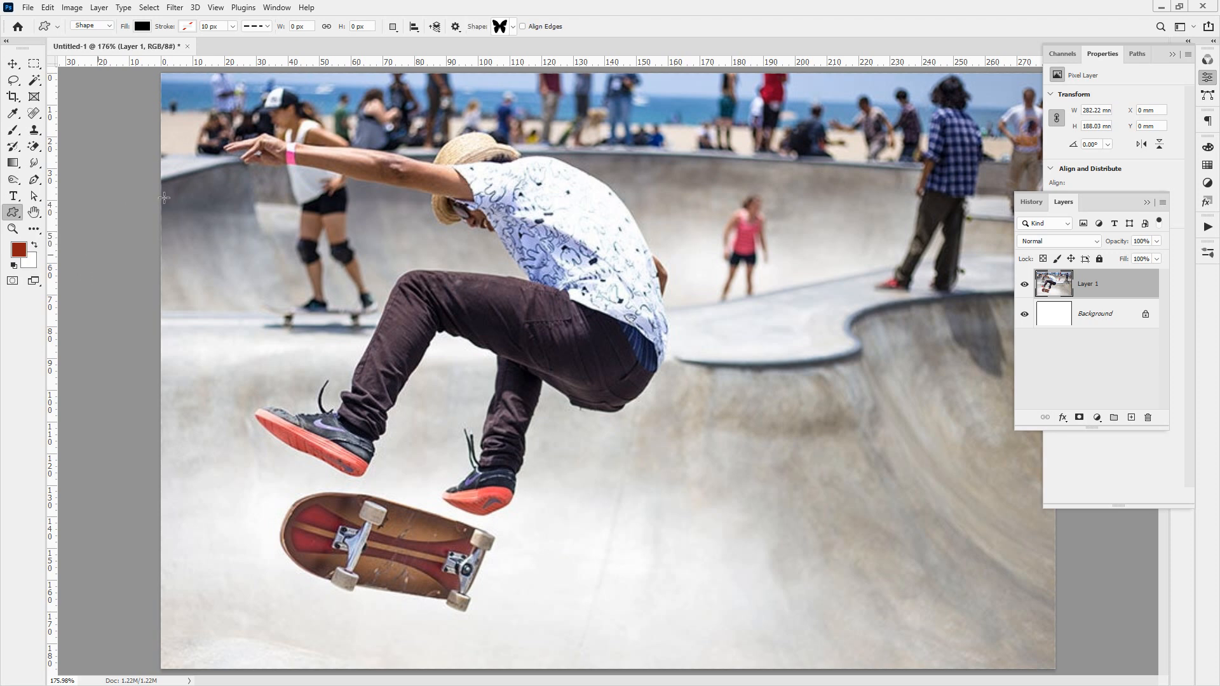
{"action": "left_click", "coordinate": [513, 28]}
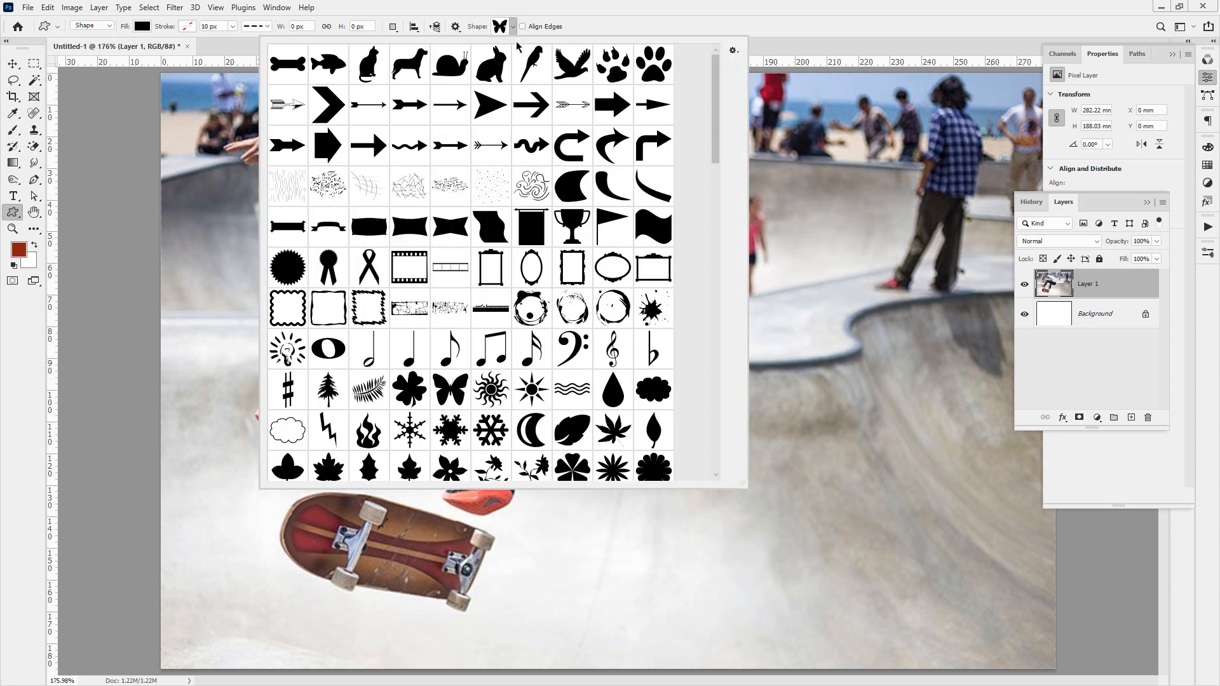
{"action": "scroll", "coordinate": [586, 315], "scroll_direction": "down", "scroll_amount": 5}
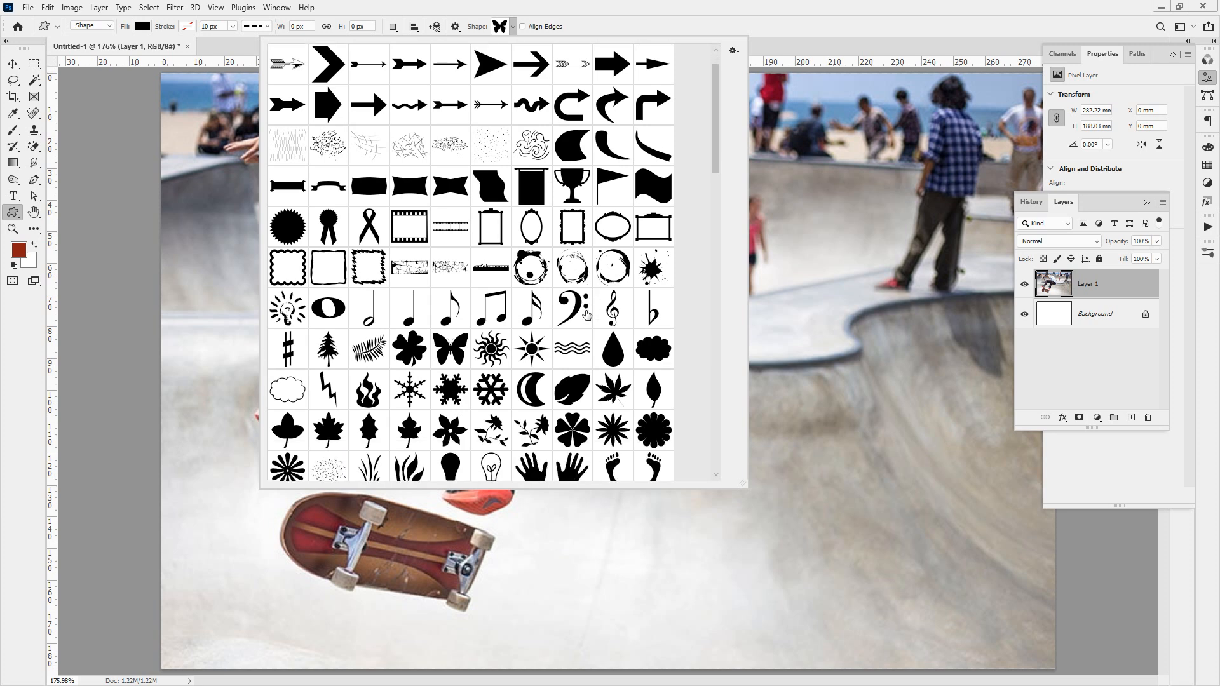
{"action": "scroll", "coordinate": [586, 315], "scroll_direction": "down", "scroll_amount": 5}
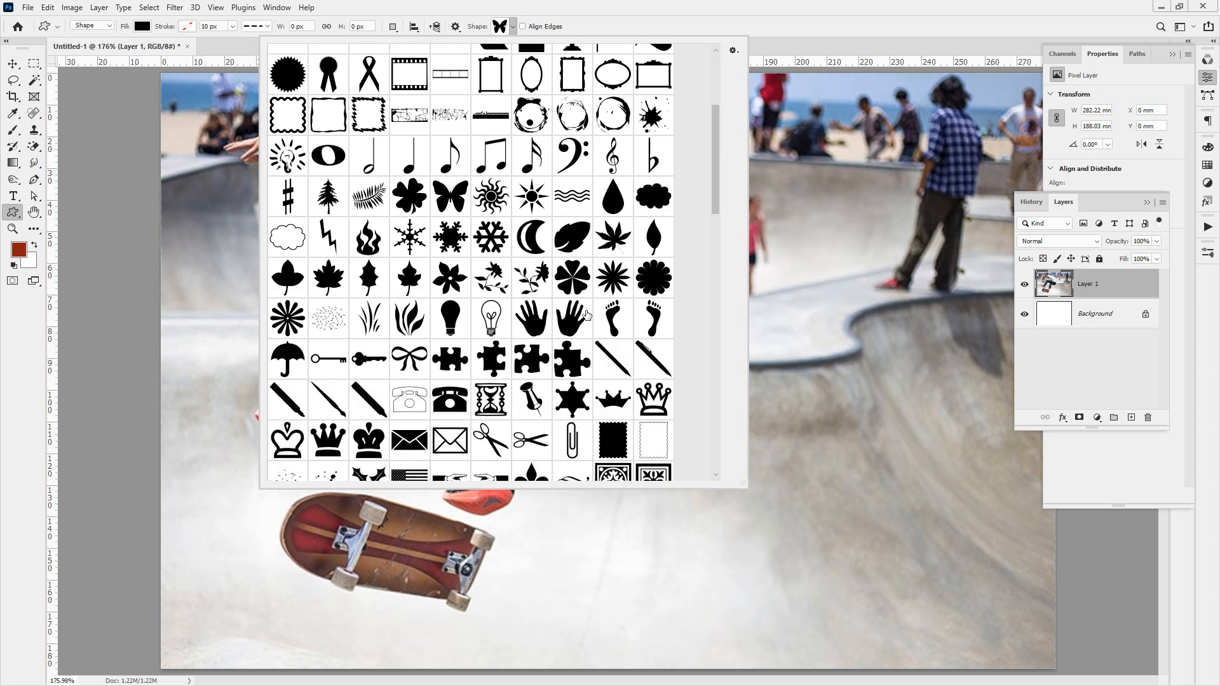
{"action": "scroll", "coordinate": [586, 315], "scroll_direction": "down", "scroll_amount": 5}
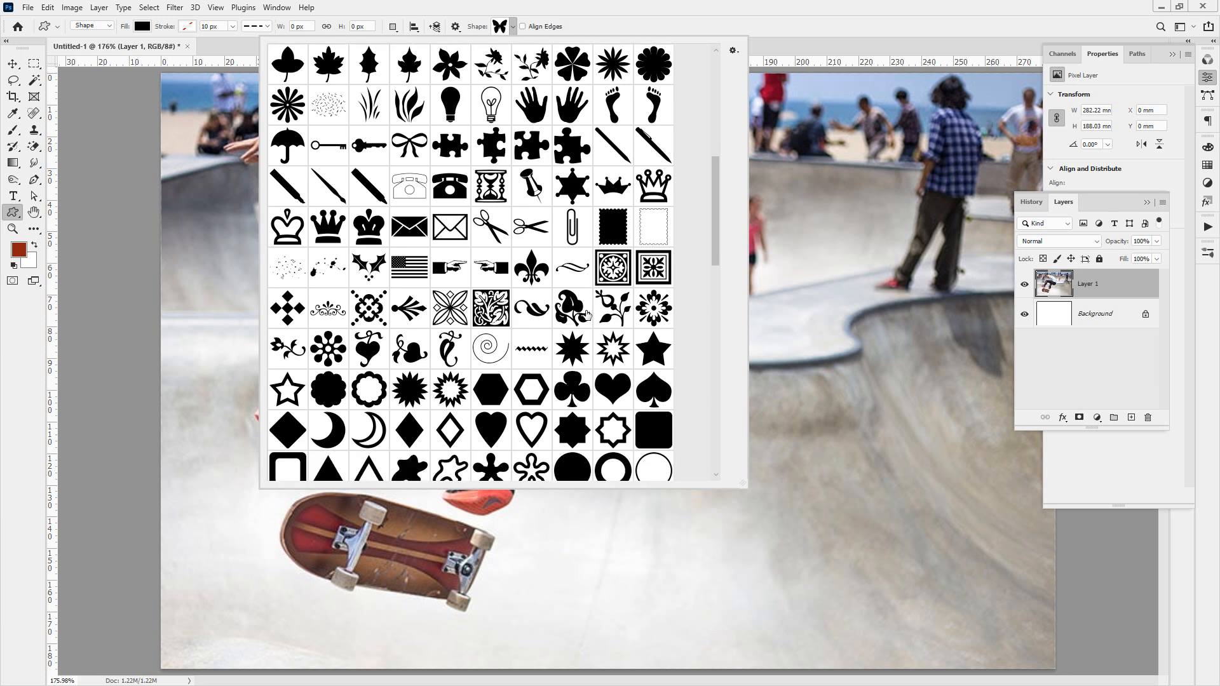
{"action": "scroll", "coordinate": [586, 316], "scroll_direction": "down", "scroll_amount": 5}
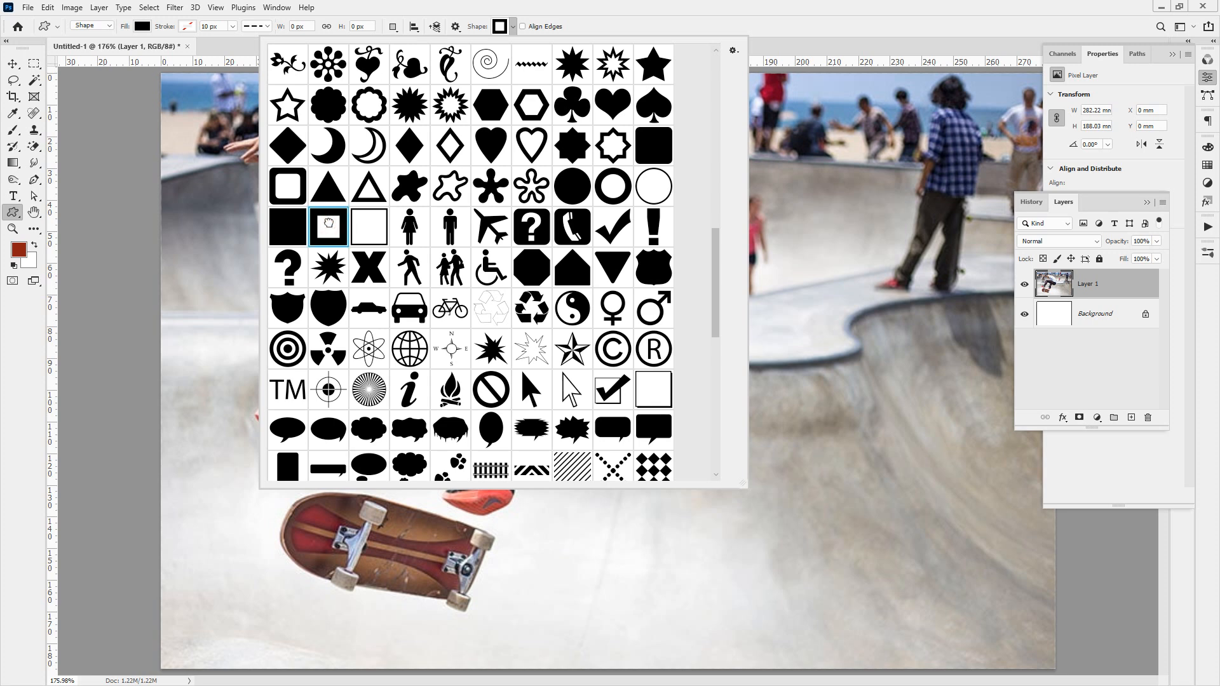
{"action": "left_click", "coordinate": [826, 7]}
Marquee-select a rectangle about 103 × 139 mm over the skater and fill it with the dark red foreground colour on a new layer.
{"action": "left_click_drag", "start_coordinate": [324, 131], "coordinate": [805, 588]}
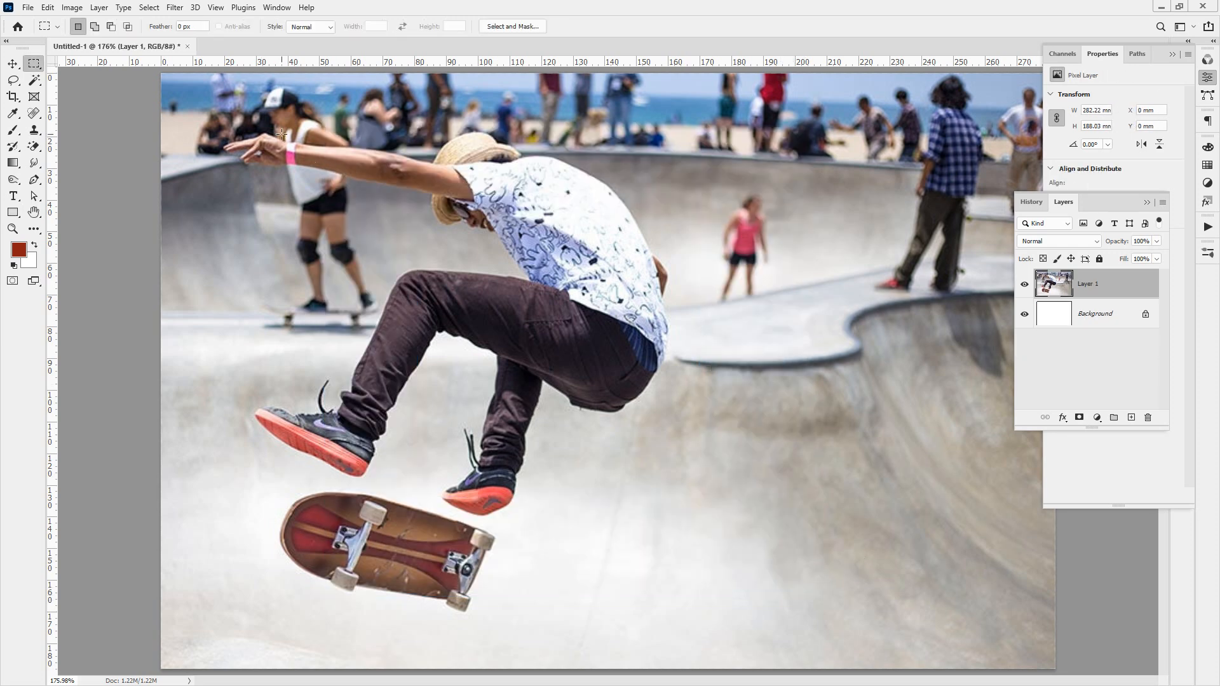
{"action": "left_click_drag", "start_coordinate": [282, 134], "coordinate": [619, 642]}
{"action": "left_click_drag", "start_coordinate": [613, 592], "coordinate": [289, 151]}
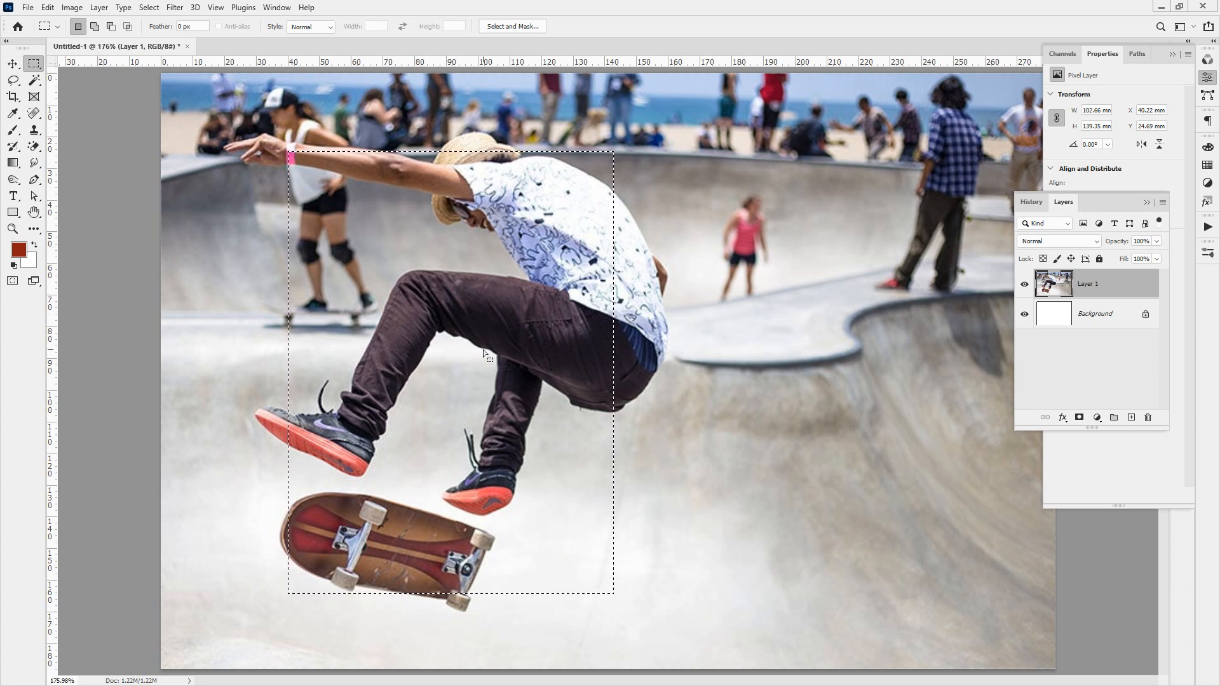
{"action": "left_click", "coordinate": [1132, 418]}
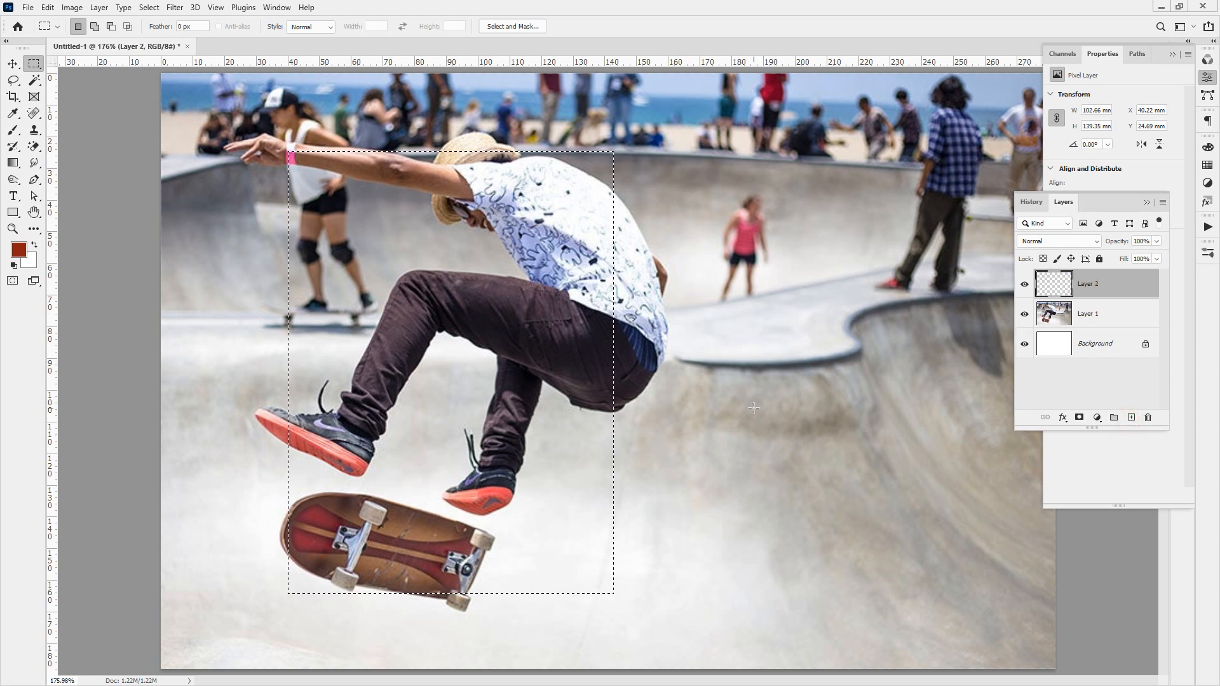
{"action": "key", "text": "alt+BackSpace"}
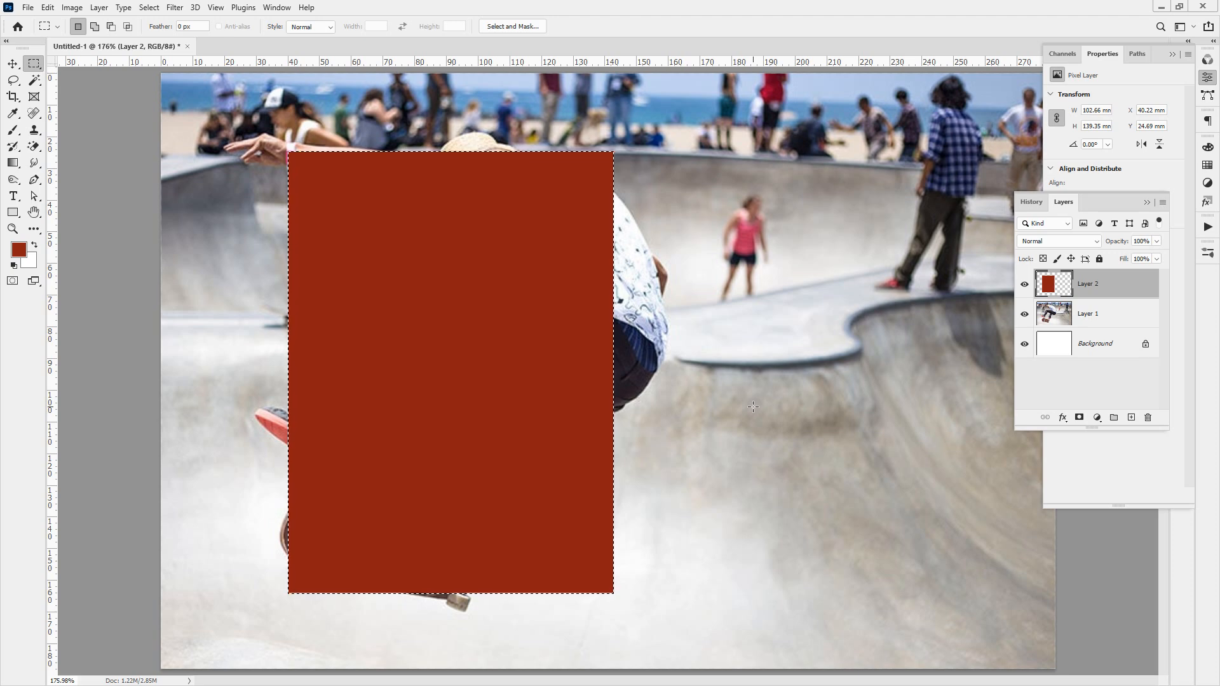
Turn the rectangular selection into a border selection with a width of 10 pixels.
{"action": "left_click", "coordinate": [150, 8]}
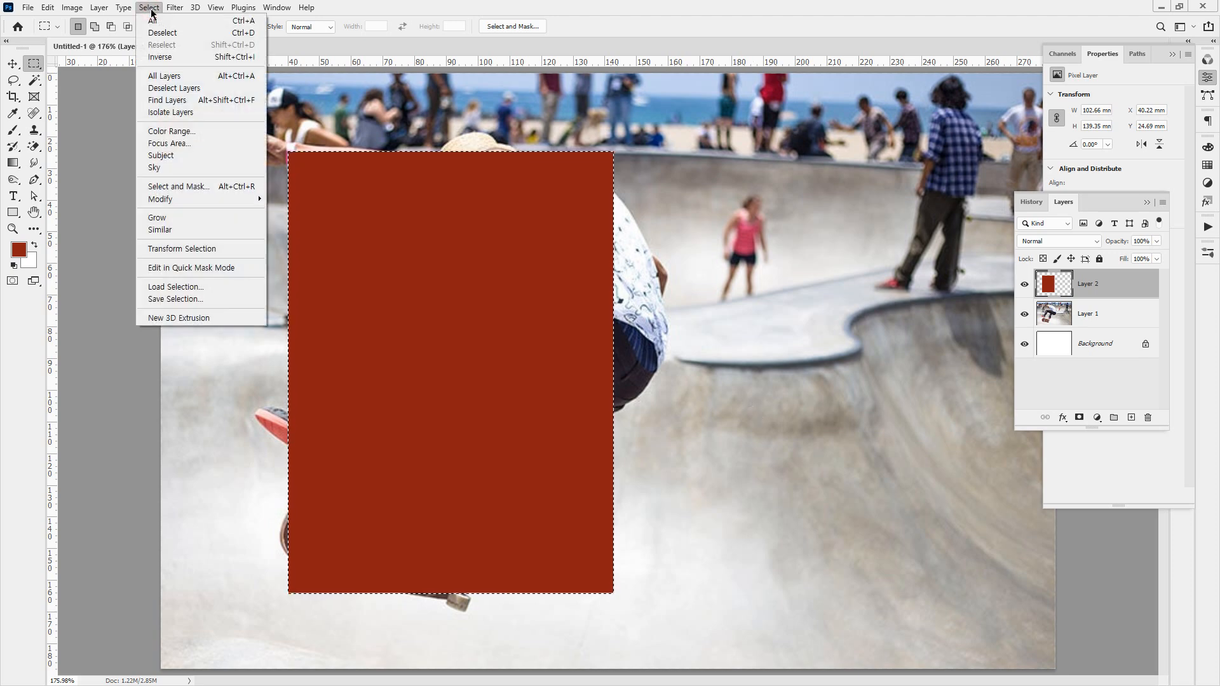
{"action": "mouse_move", "coordinate": [172, 201]}
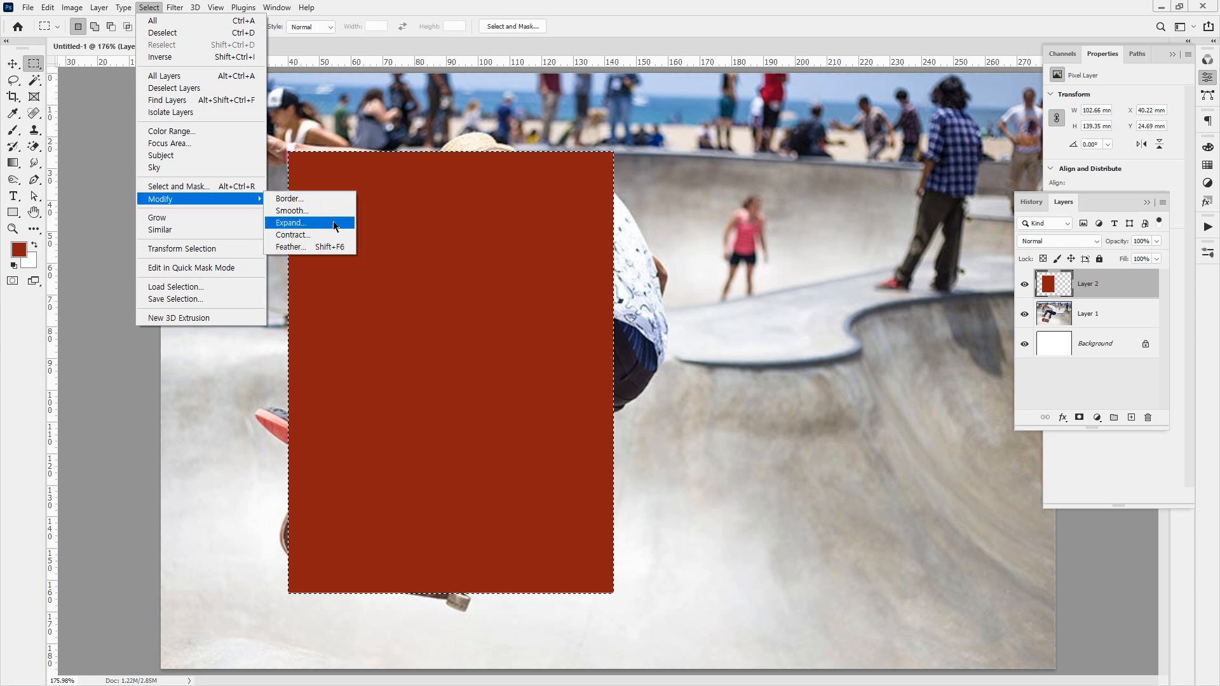
{"action": "key", "text": "Escape"}
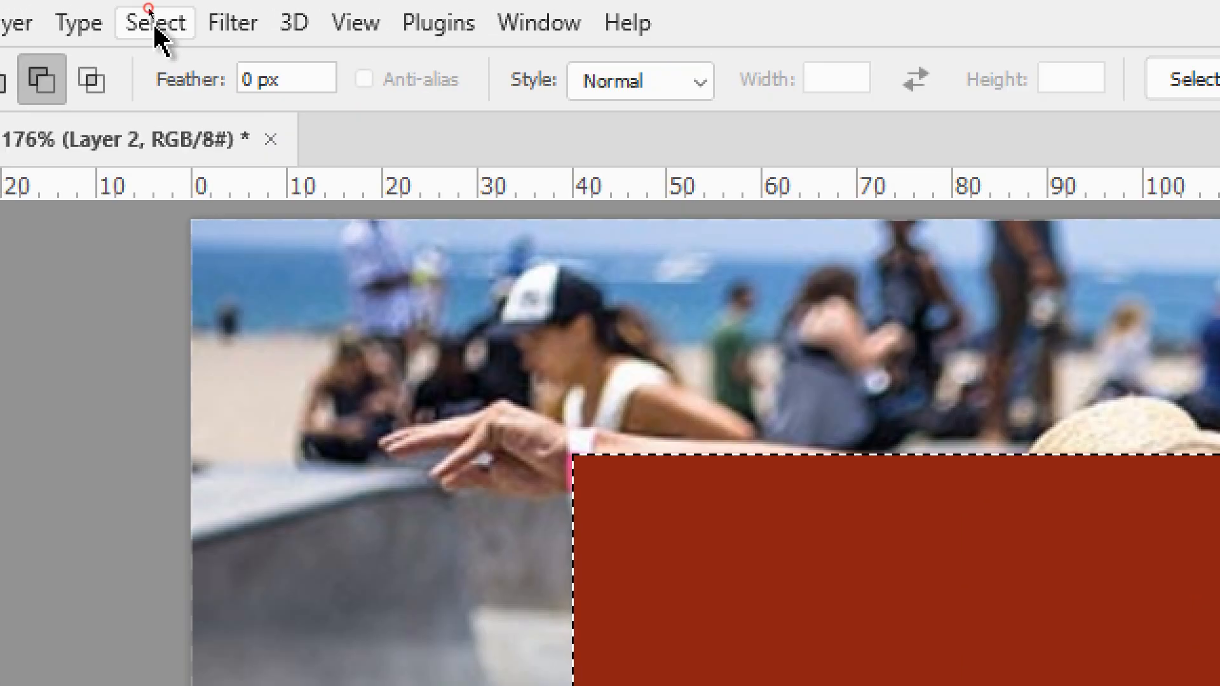
{"action": "left_click", "coordinate": [149, 7]}
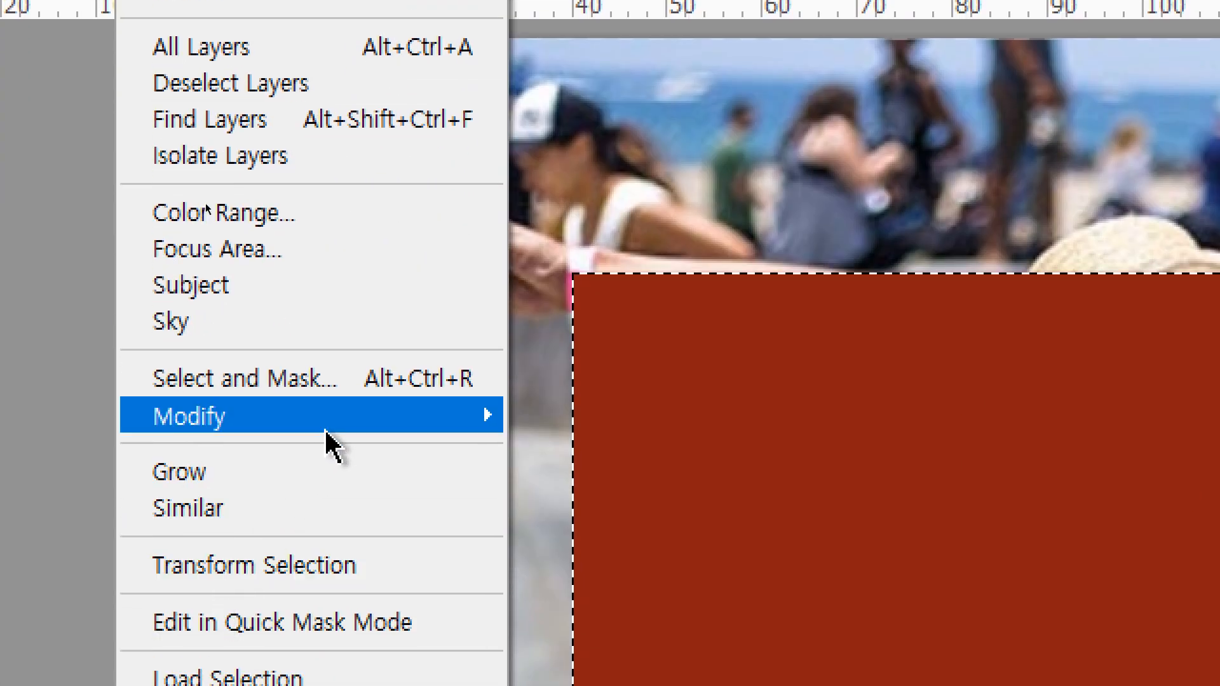
{"action": "mouse_move", "coordinate": [327, 604]}
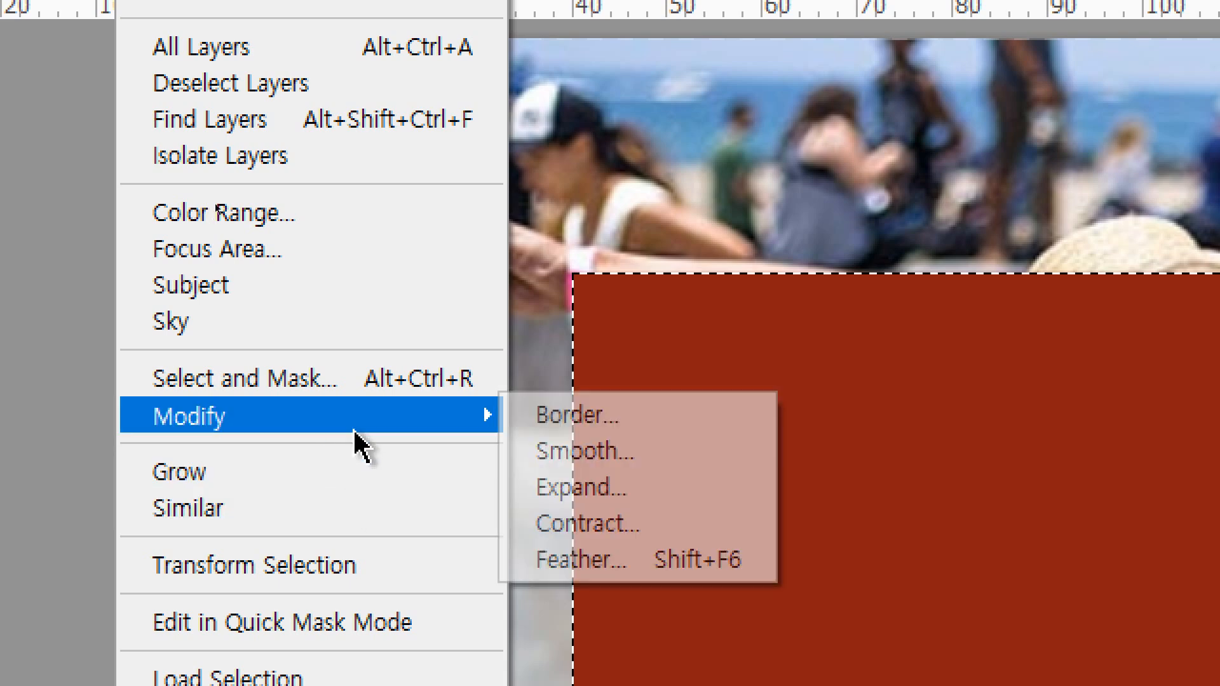
{"action": "left_click", "coordinate": [661, 420]}
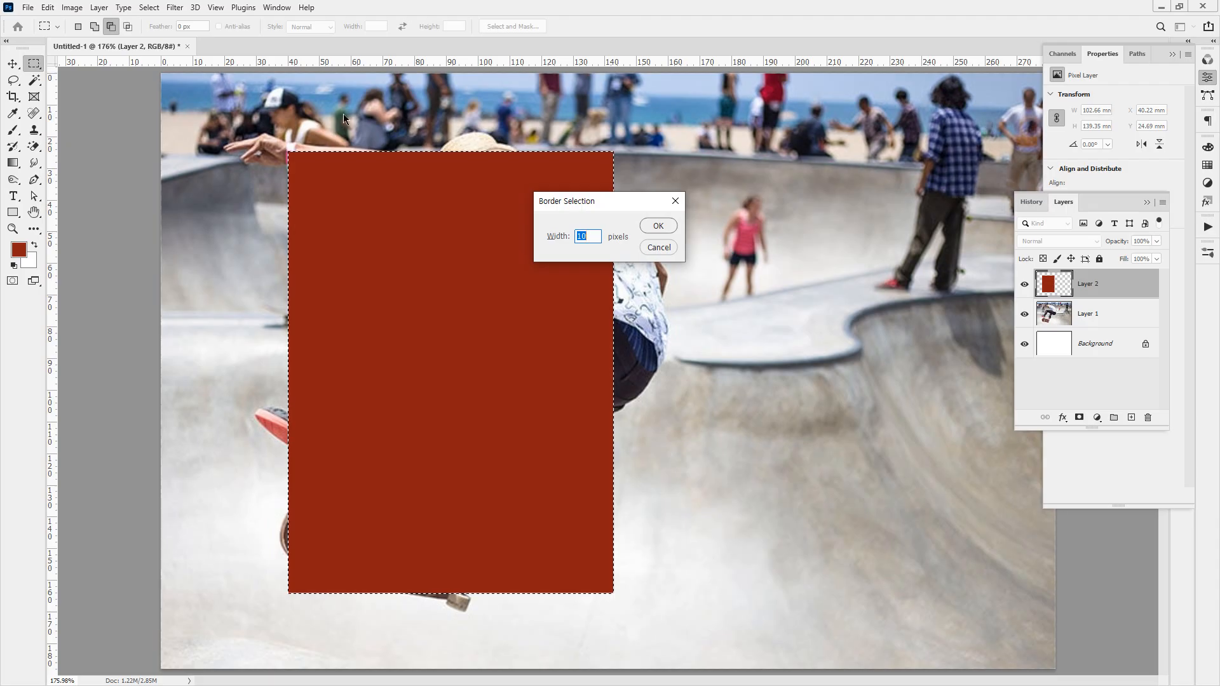
{"action": "key", "text": "Return"}
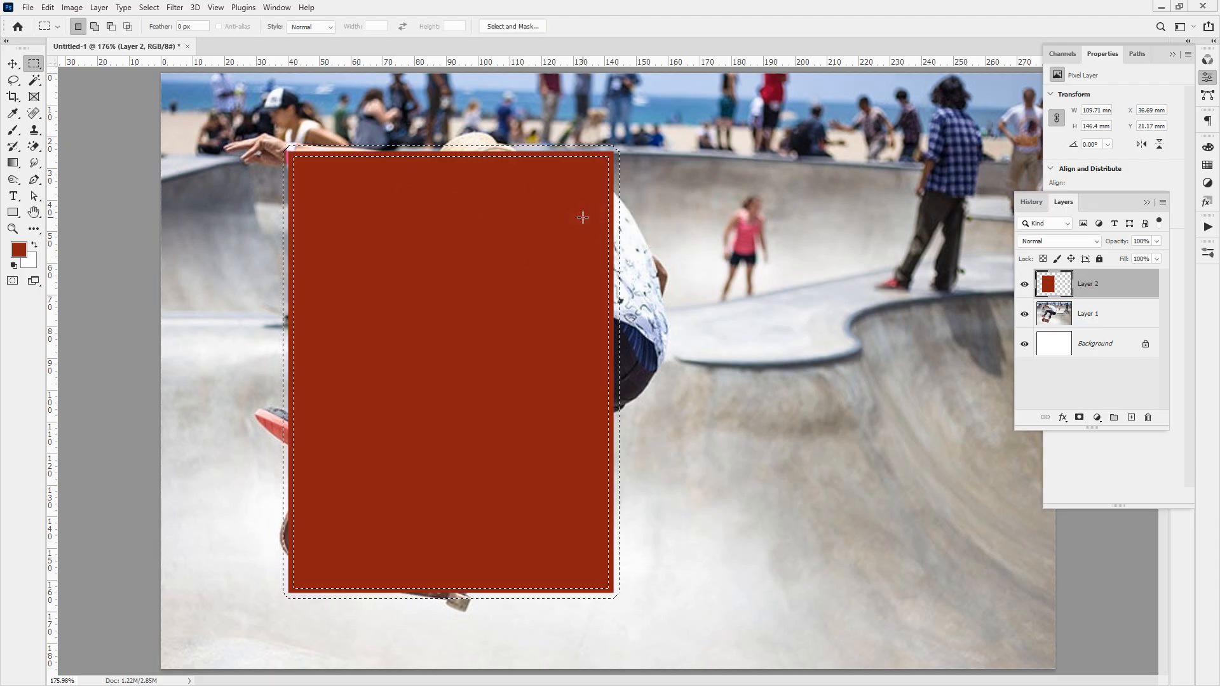
{"action": "left_click", "coordinate": [584, 148], "text": "ctrl"}
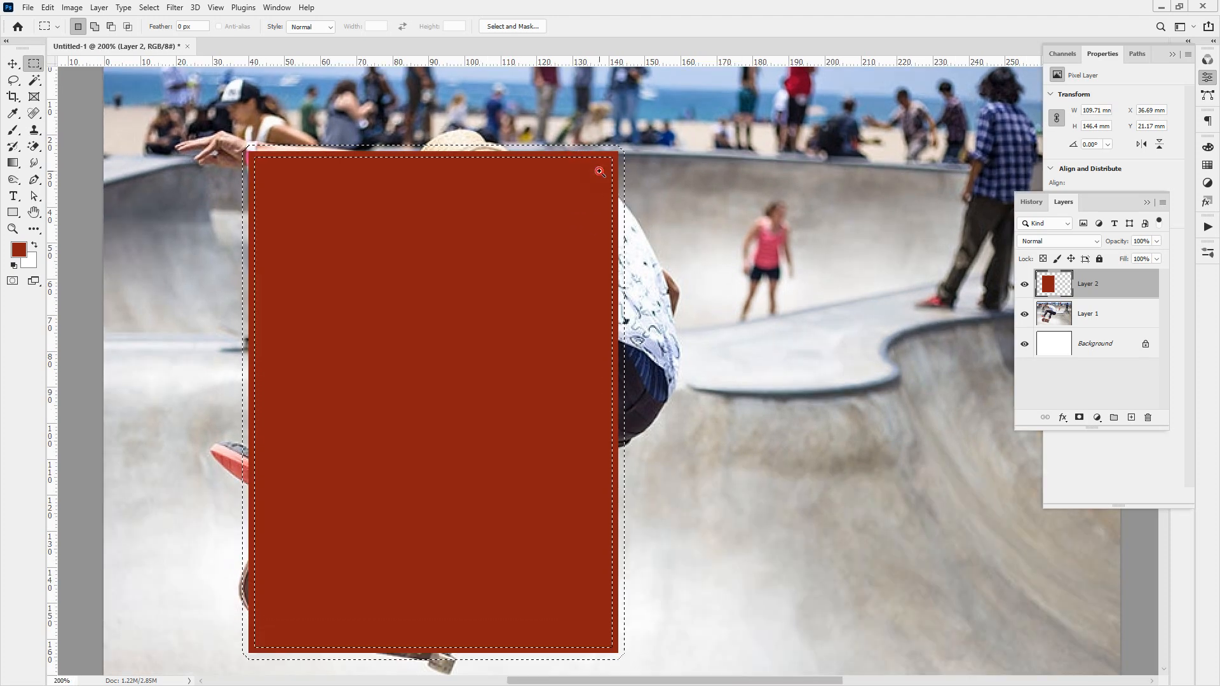
Undo the border selection and the dark red fill on Layer 2, keeping the rectangular selection active.
{"action": "left_click", "coordinate": [584, 149], "text": "ctrl"}
{"action": "key", "text": "ctrl+z"}
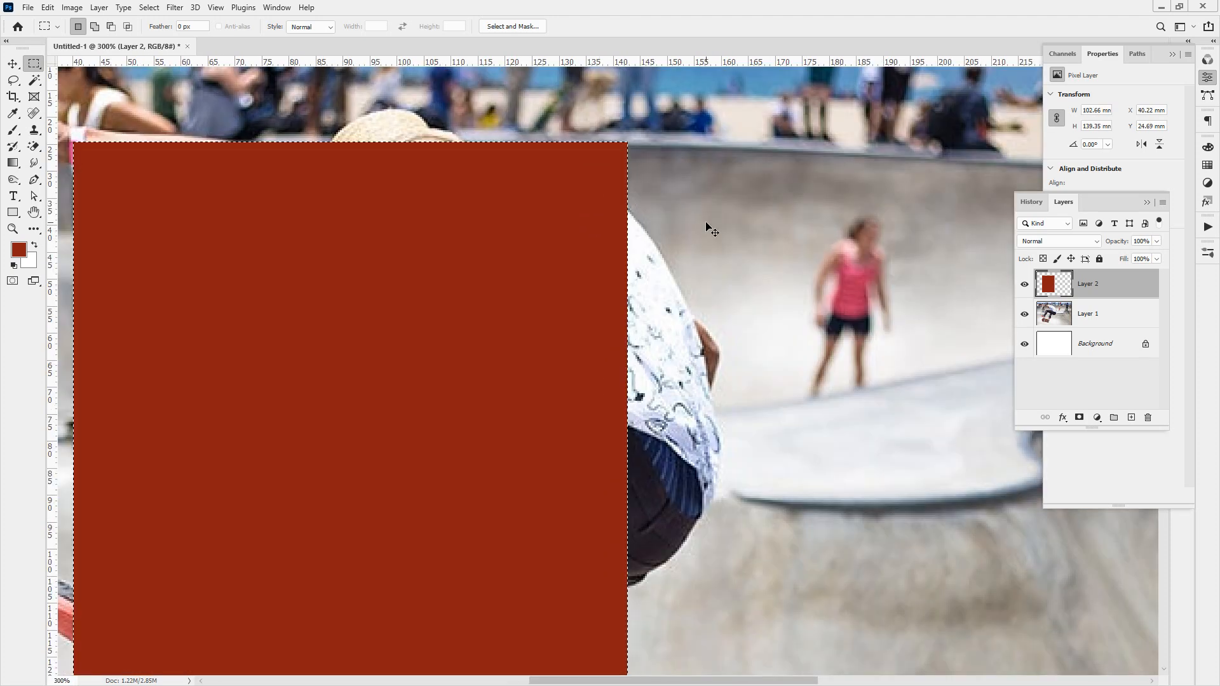
{"action": "key", "text": "ctrl+z"}
Try a 20-pixel border on the rectangular selection, filled with the dark red foreground color, and undo both changes.
{"action": "left_click", "coordinate": [188, 6]}
{"action": "mouse_move", "coordinate": [160, 200]}
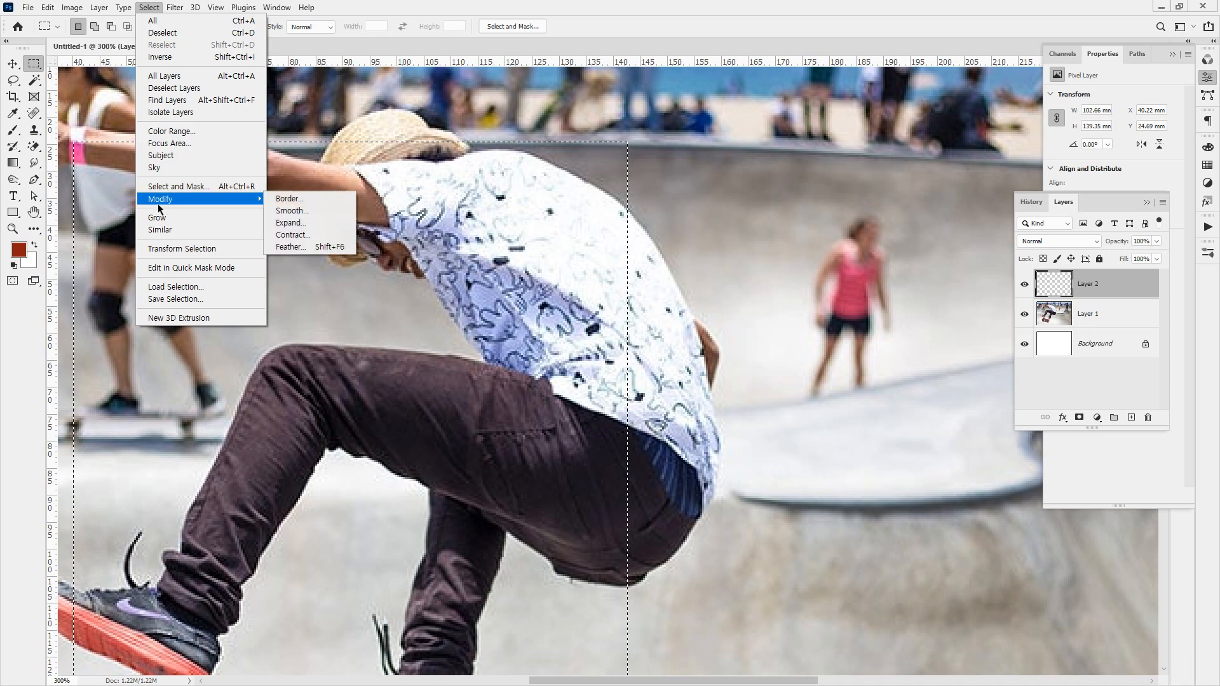
{"action": "left_click", "coordinate": [312, 201]}
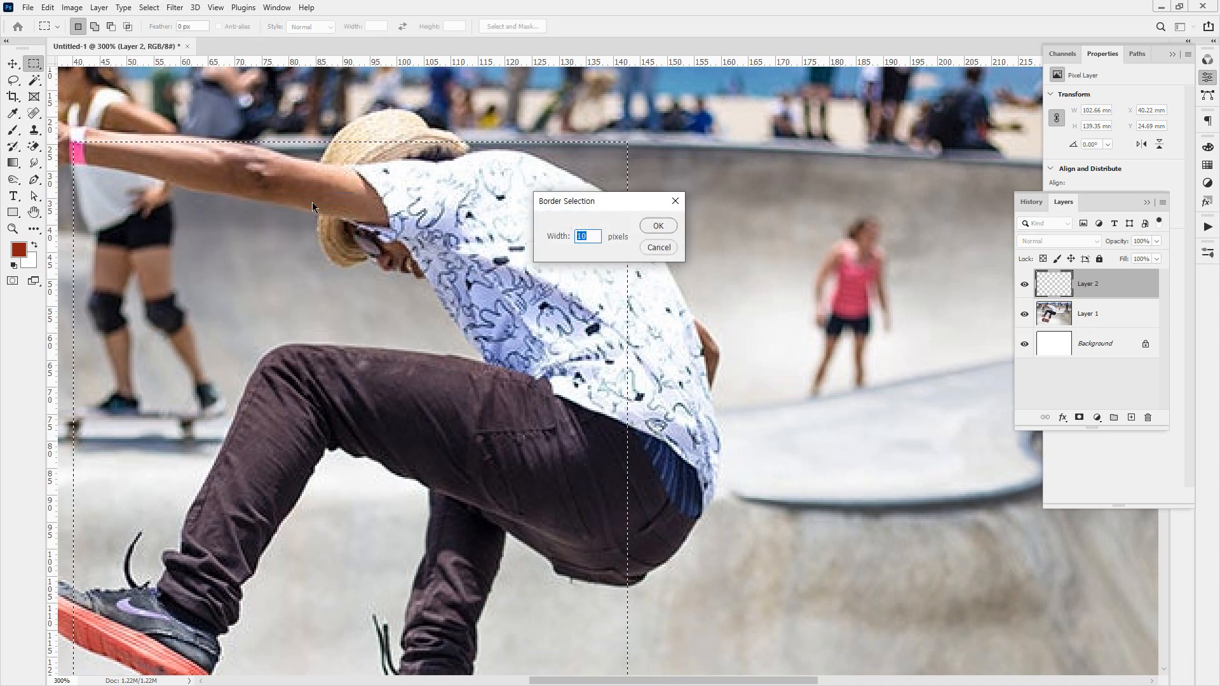
{"action": "key", "text": "Return"}
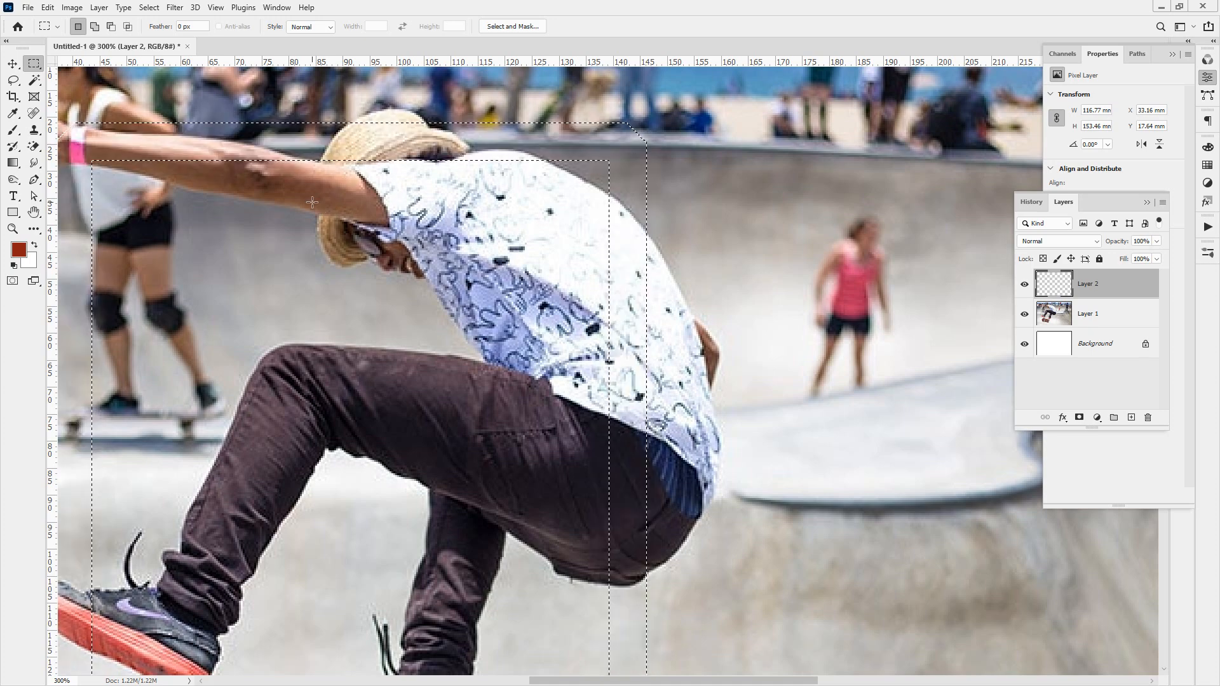
{"action": "key", "text": "alt+BackSpace"}
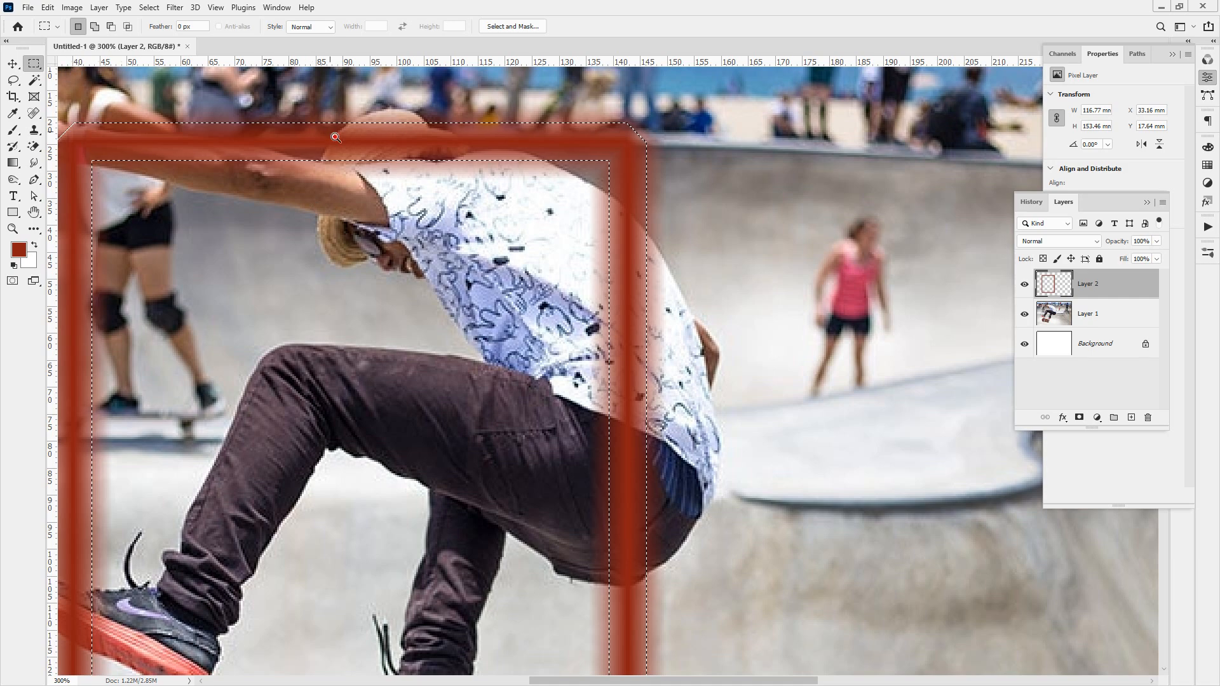
{"action": "scroll", "coordinate": [353, 153], "scroll_direction": "up", "scroll_amount": 4}
{"action": "key", "text": "ctrl+z"}
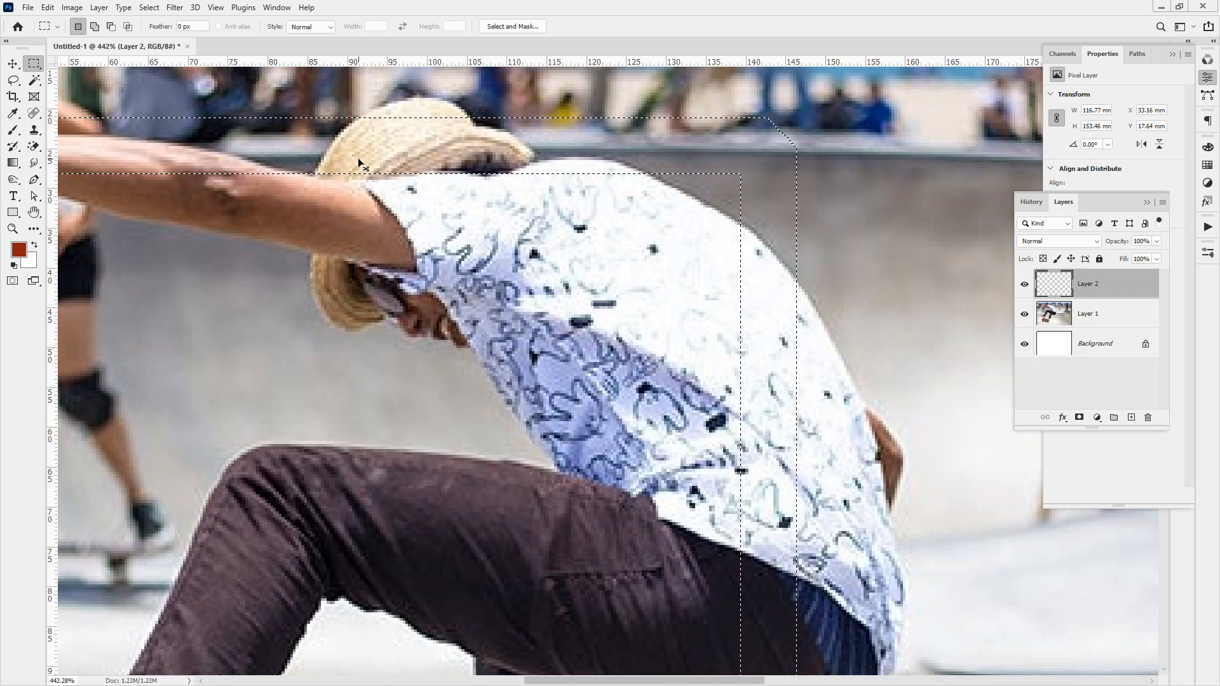
{"action": "key", "text": "ctrl+z"}
Repeat the 20-pixel Border modification and foreground fill on Layer 2, and revert to the plain rectangular selection.
{"action": "left_click", "coordinate": [150, 8]}
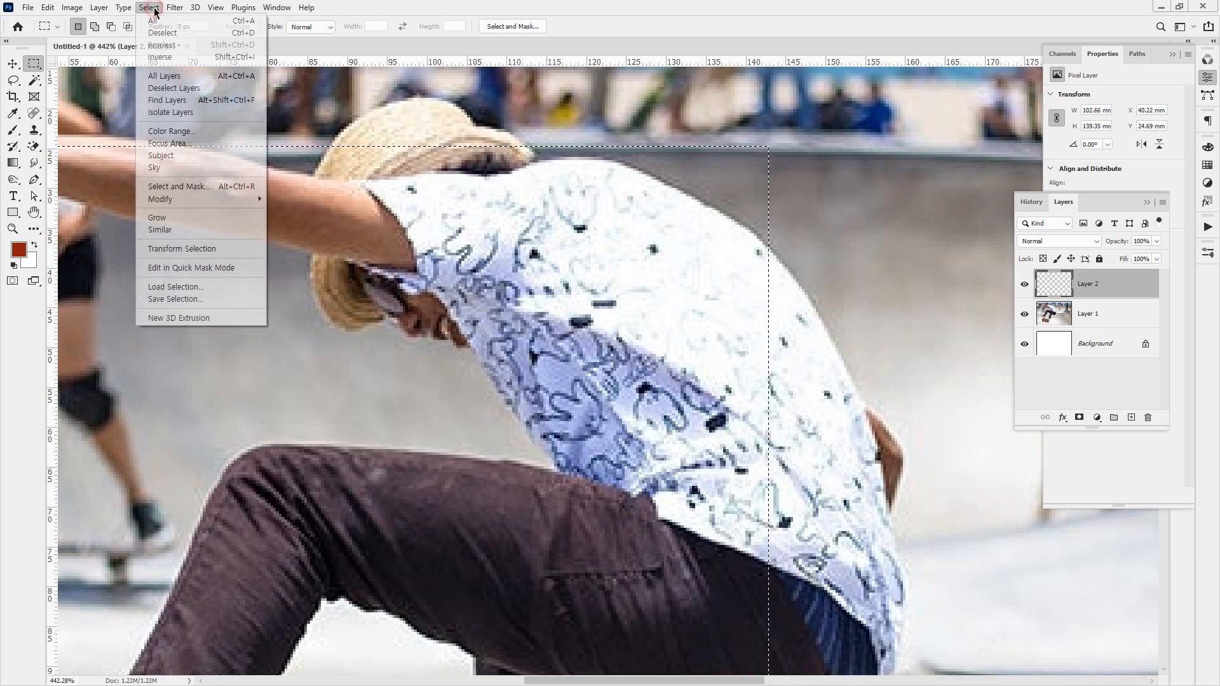
{"action": "mouse_move", "coordinate": [190, 204]}
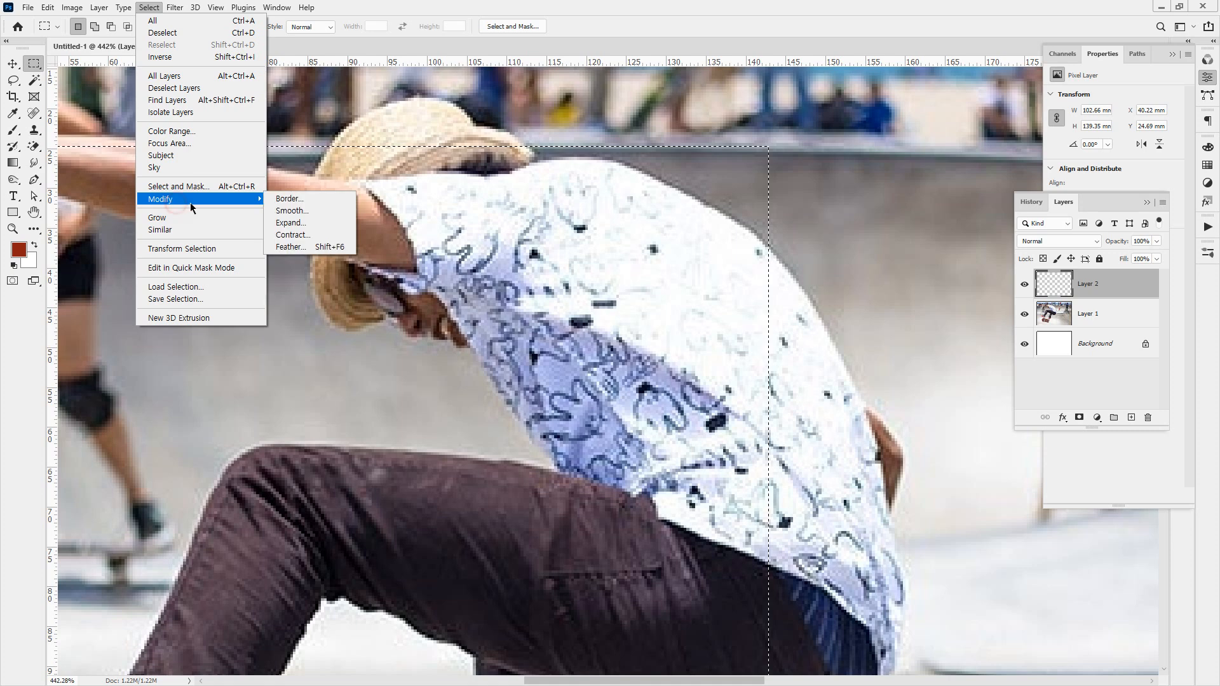
{"action": "left_click", "coordinate": [323, 200]}
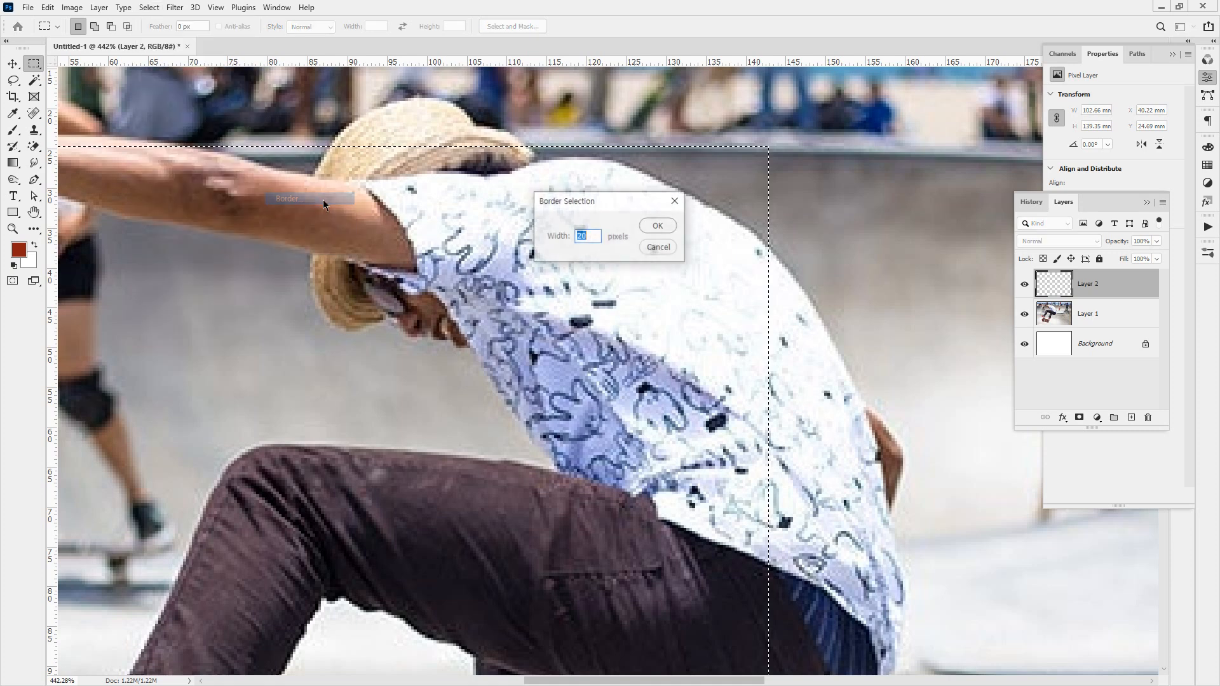
{"action": "left_click", "coordinate": [660, 227]}
{"action": "key", "text": "alt+BackSpace"}
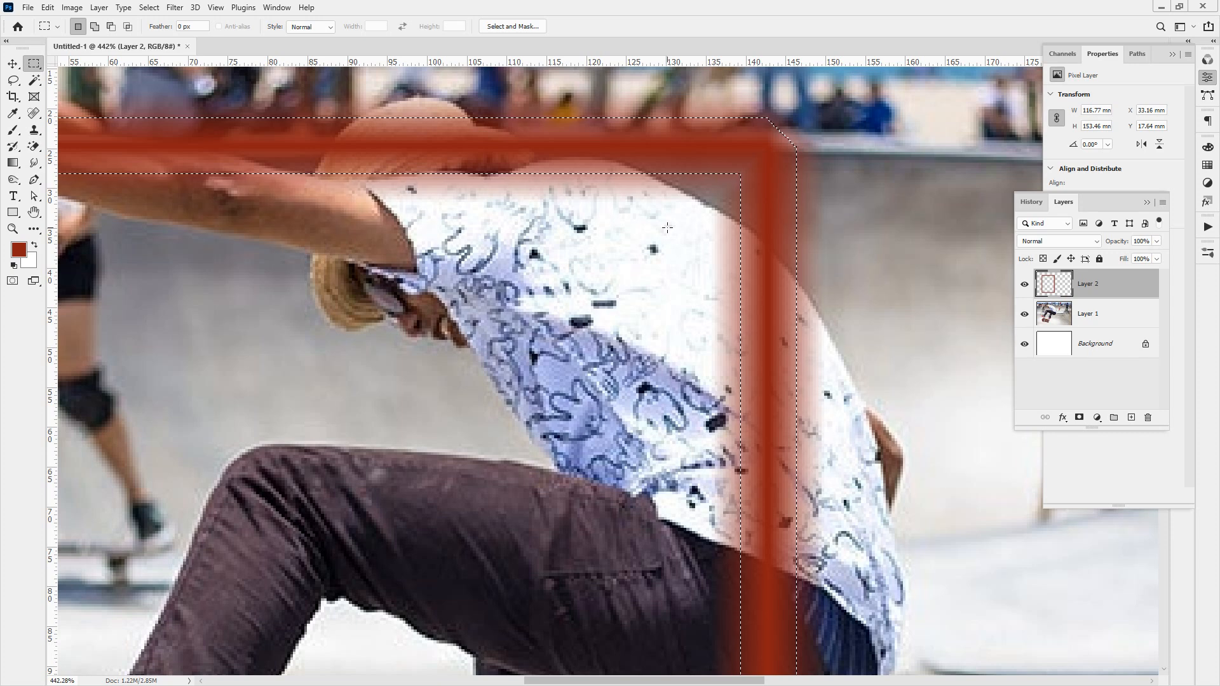
{"action": "key", "text": "ctrl+z"}
{"action": "key", "text": "ctrl+z"}
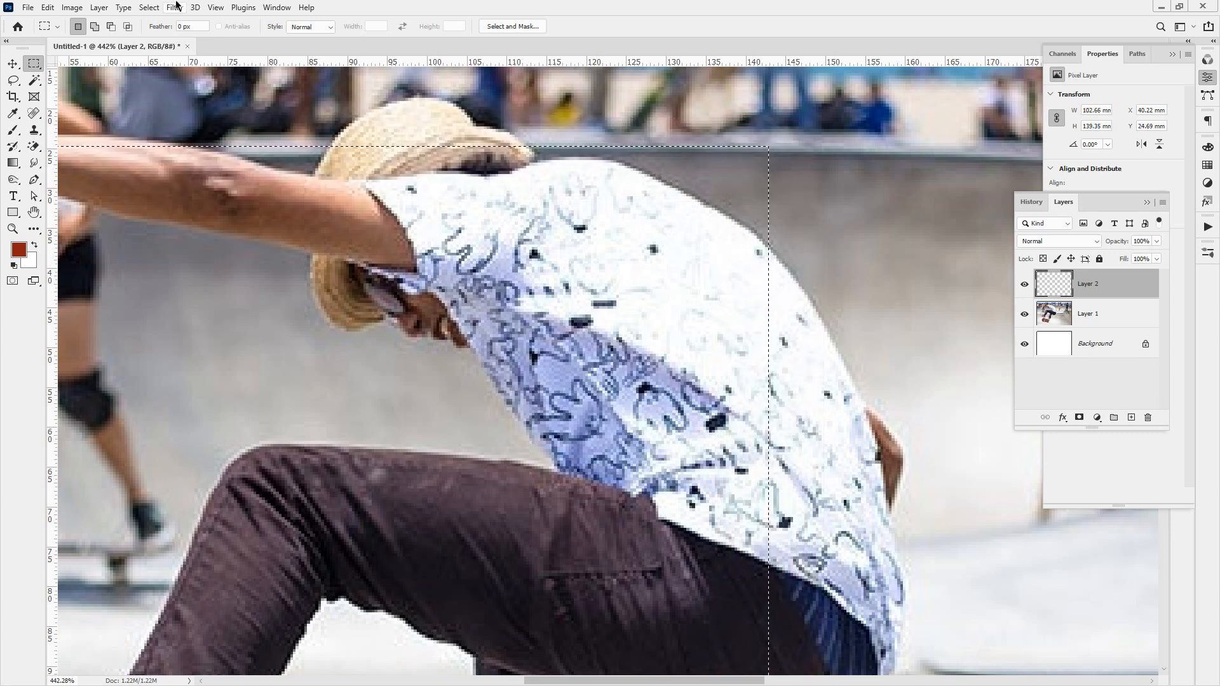
Try smoothing the corners of the rectangular selection with a 10-pixel sample radius, and undo it.
{"action": "left_click", "coordinate": [148, 7]}
{"action": "mouse_move", "coordinate": [159, 204]}
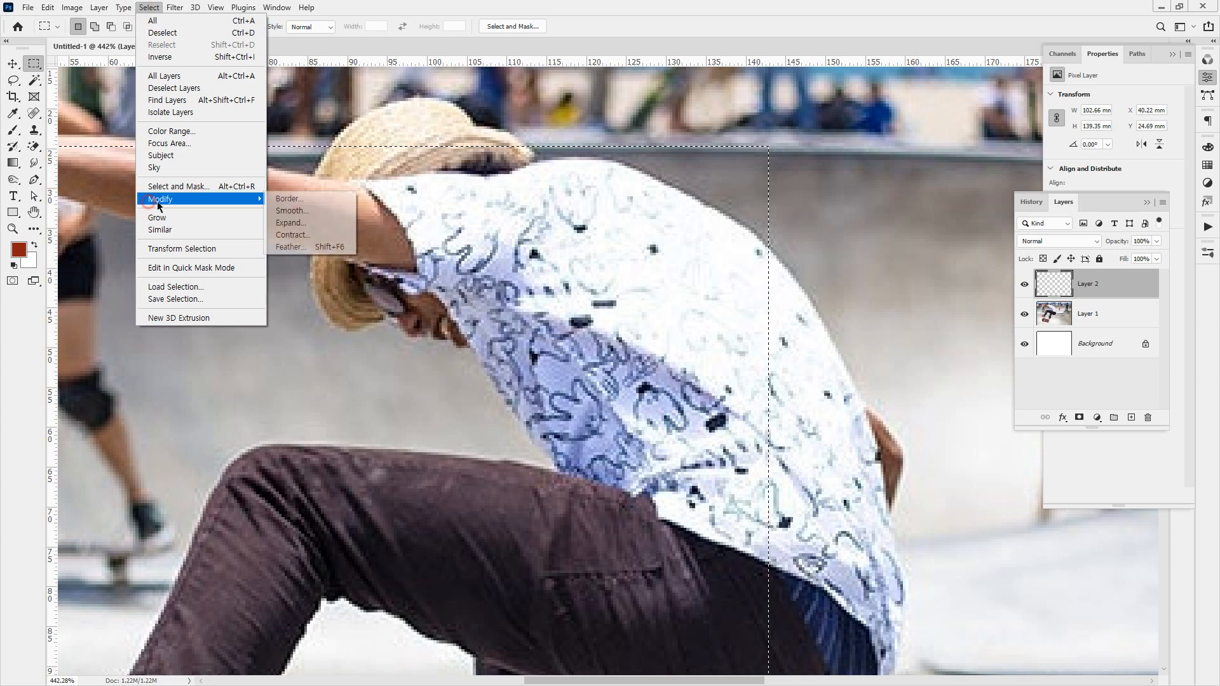
{"action": "left_click", "coordinate": [335, 211]}
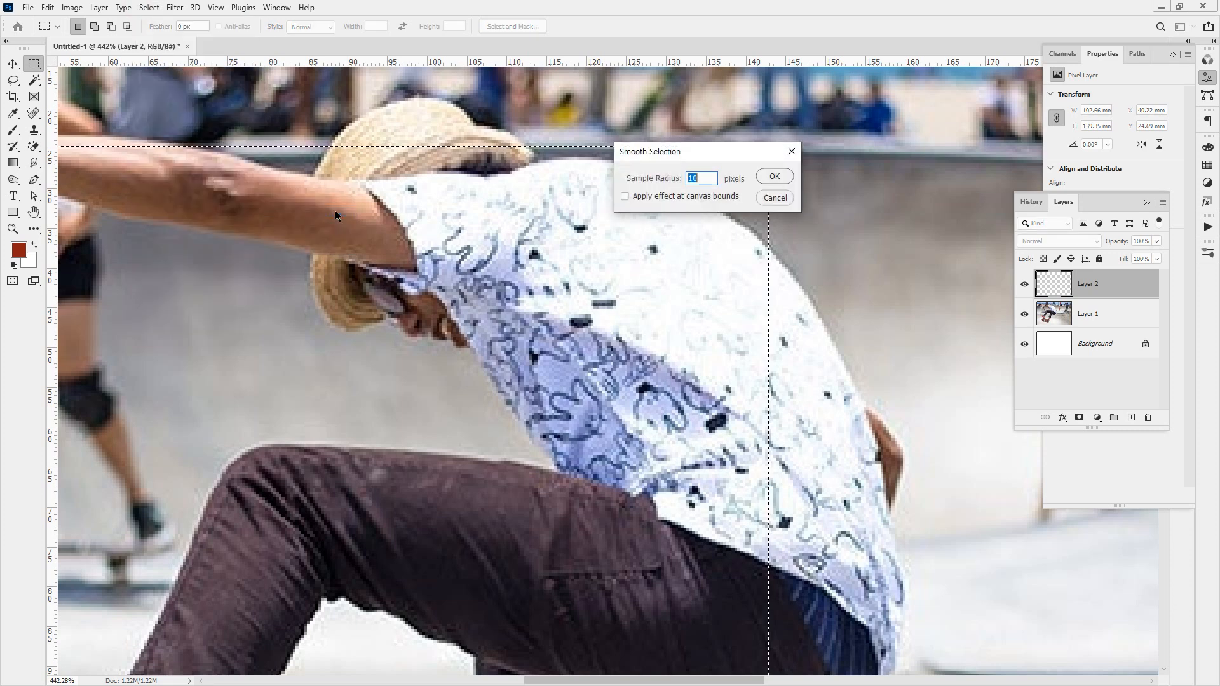
{"action": "key", "text": "Return"}
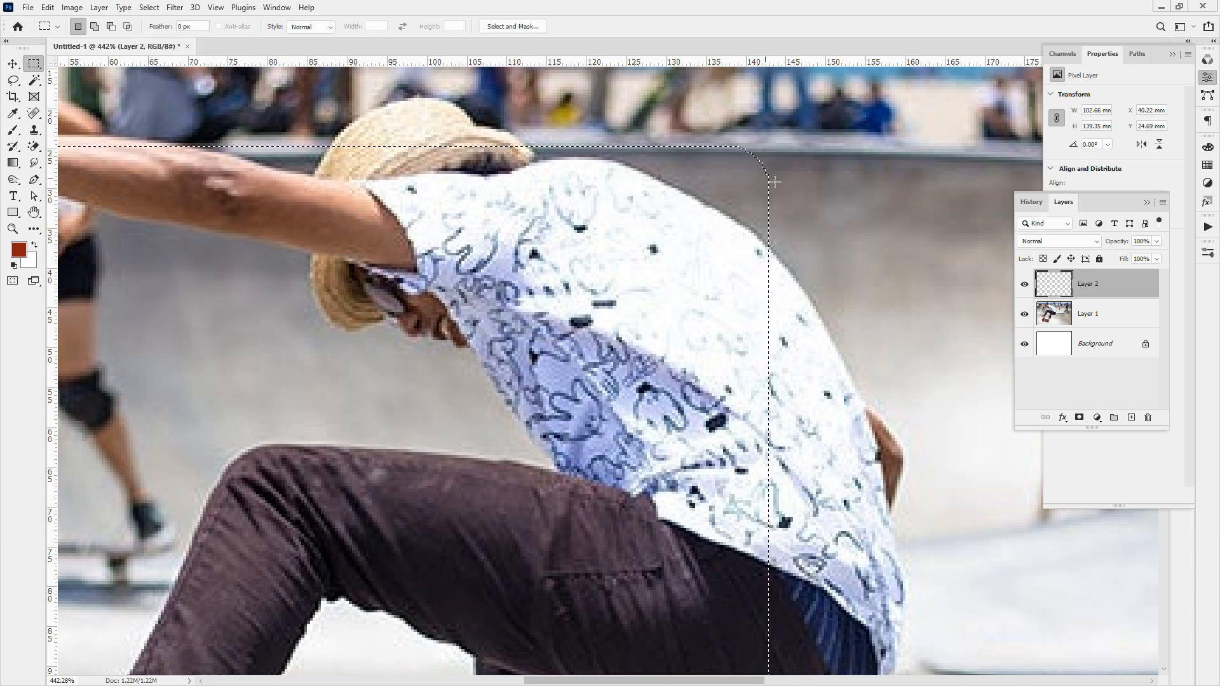
{"action": "mouse_move", "coordinate": [791, 216]}
{"action": "left_mouse_down"}
{"action": "mouse_move", "coordinate": [726, 128]}
{"action": "mouse_move", "coordinate": [761, 232]}
{"action": "left_mouse_up"}
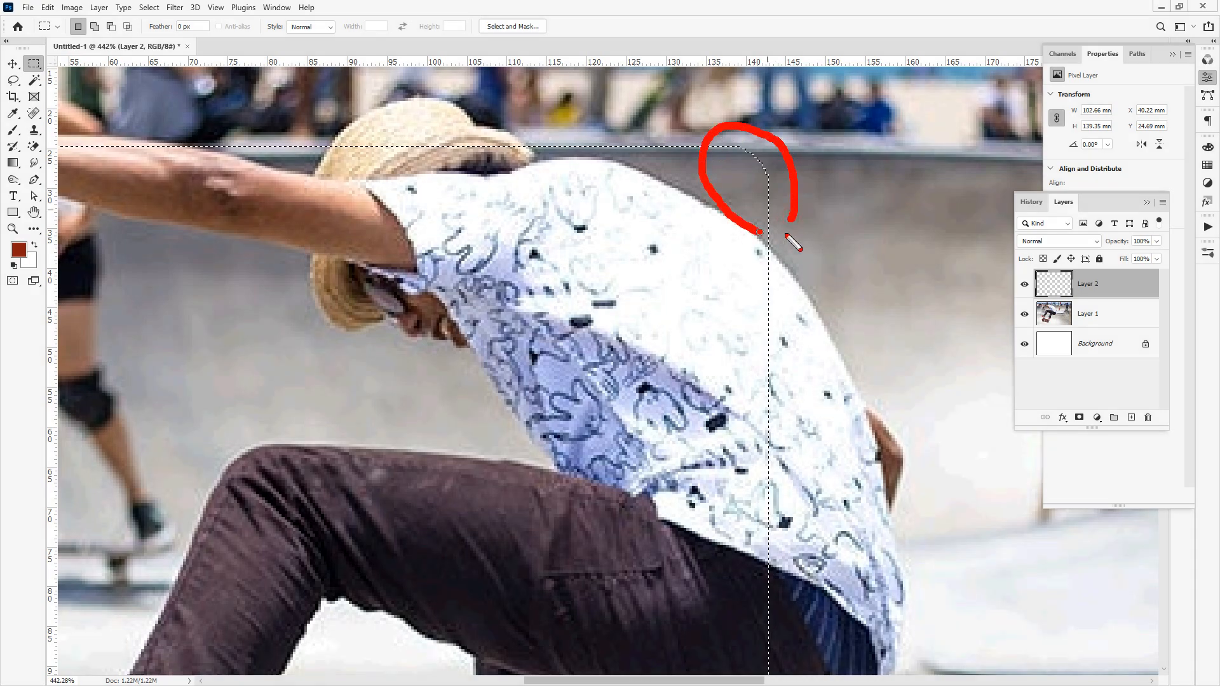
{"action": "mouse_move", "coordinate": [788, 151]}
{"action": "left_mouse_down"}
{"action": "mouse_move", "coordinate": [710, 127]}
{"action": "mouse_move", "coordinate": [693, 202]}
{"action": "mouse_move", "coordinate": [843, 216]}
{"action": "mouse_move", "coordinate": [781, 141]}
{"action": "mouse_move", "coordinate": [714, 167]}
{"action": "left_mouse_up"}
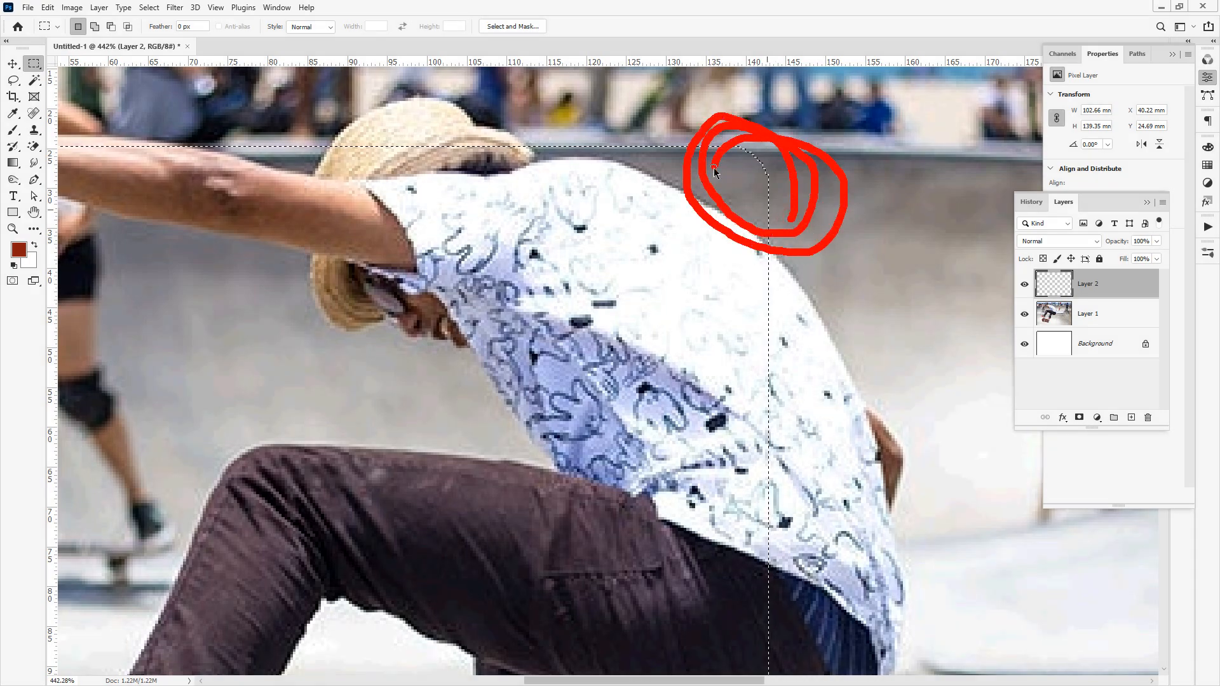
{"action": "key", "text": "ctrl+z"}
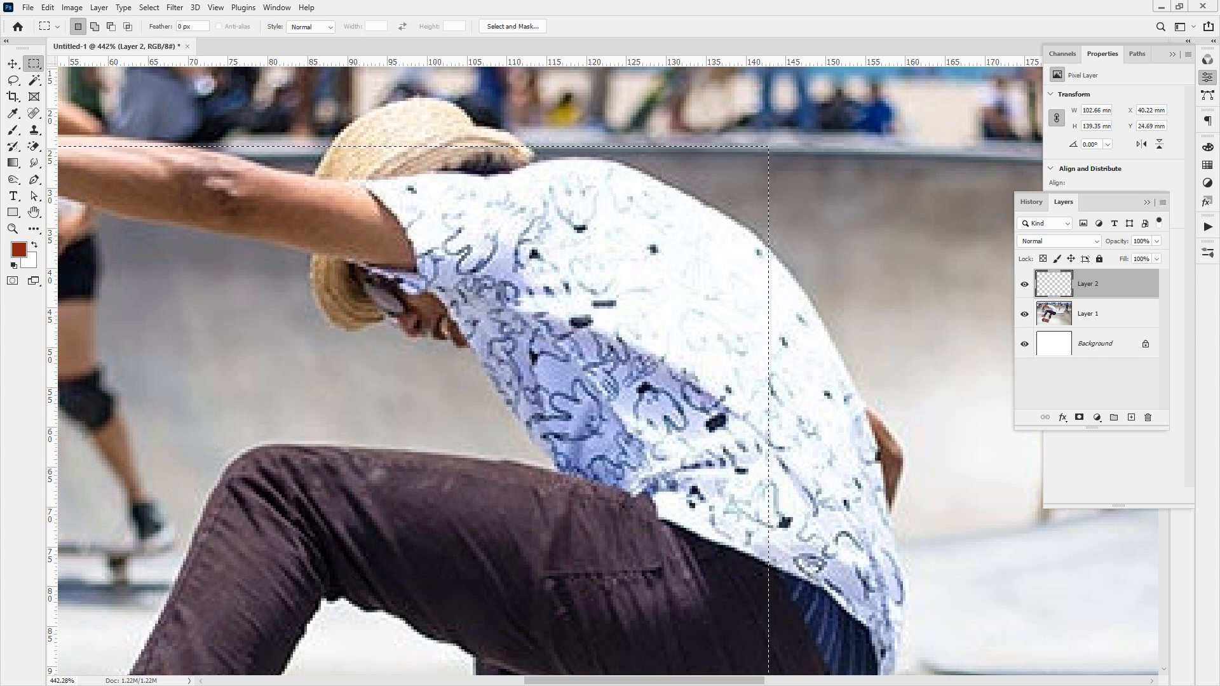
Try expanding the rectangular selection by 10 pixels, and undo the expansion.
{"action": "left_click", "coordinate": [149, 7]}
{"action": "mouse_move", "coordinate": [191, 199]}
{"action": "left_click", "coordinate": [313, 224]}
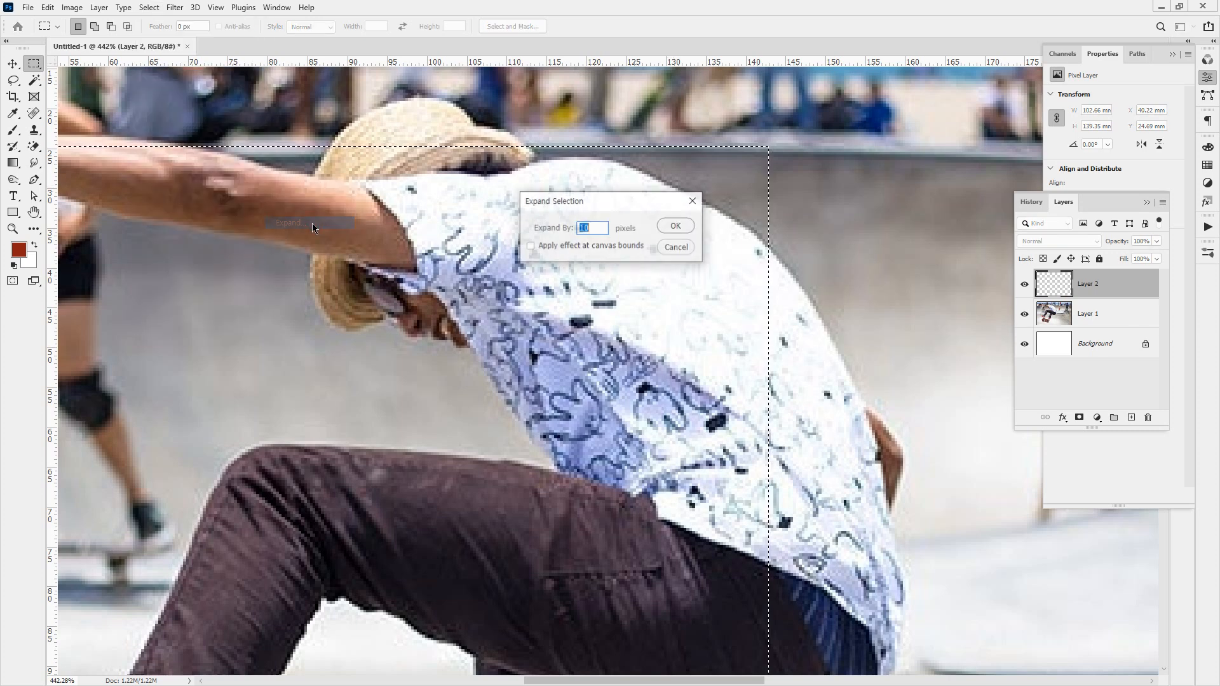
{"action": "key", "text": "Return"}
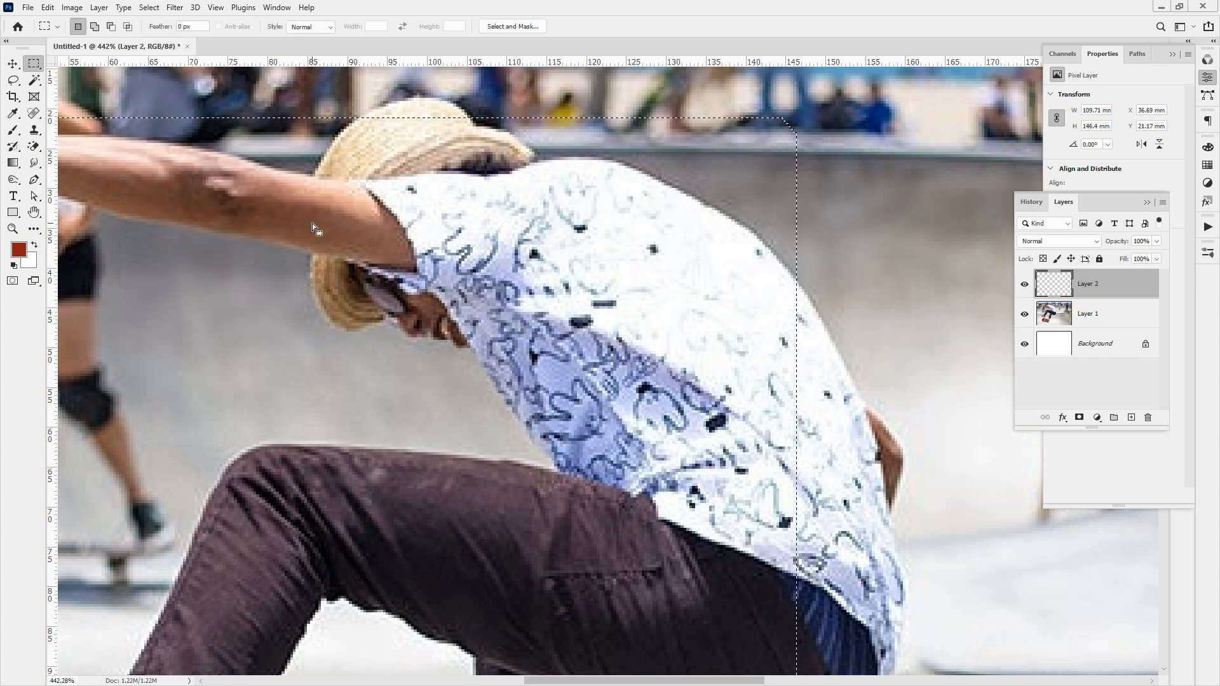
{"action": "key", "text": "ctrl+z"}
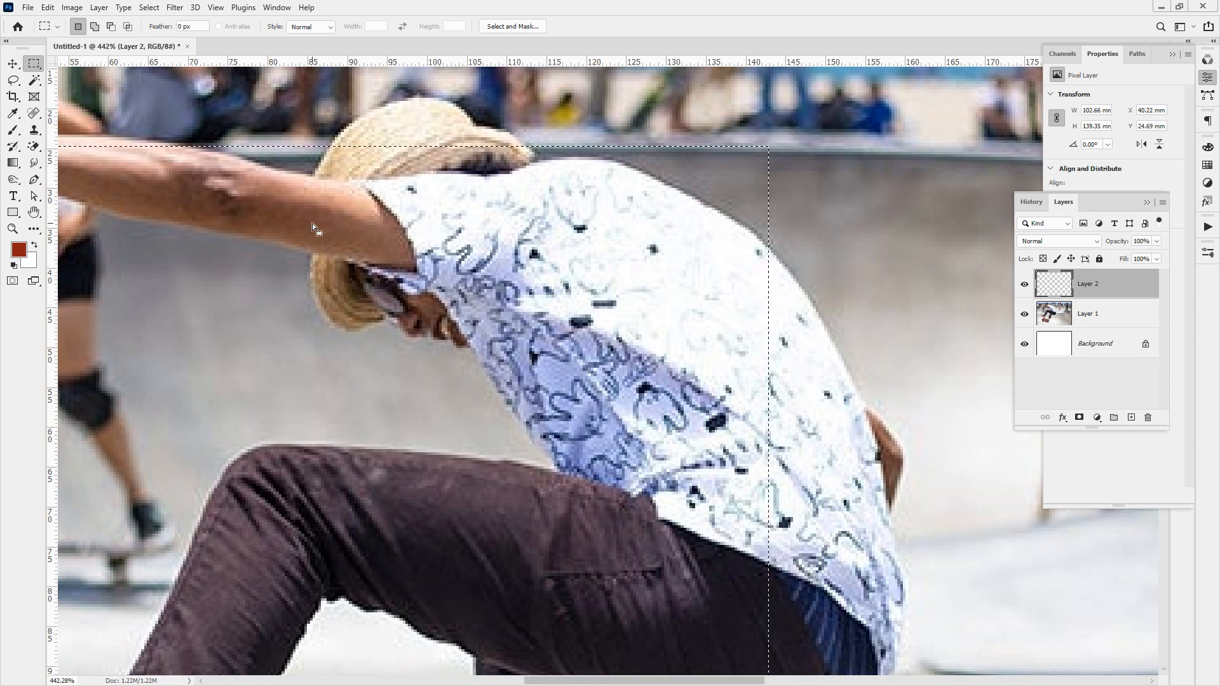
{"action": "scroll", "coordinate": [312, 223], "scroll_direction": "up", "scroll_amount": 1}
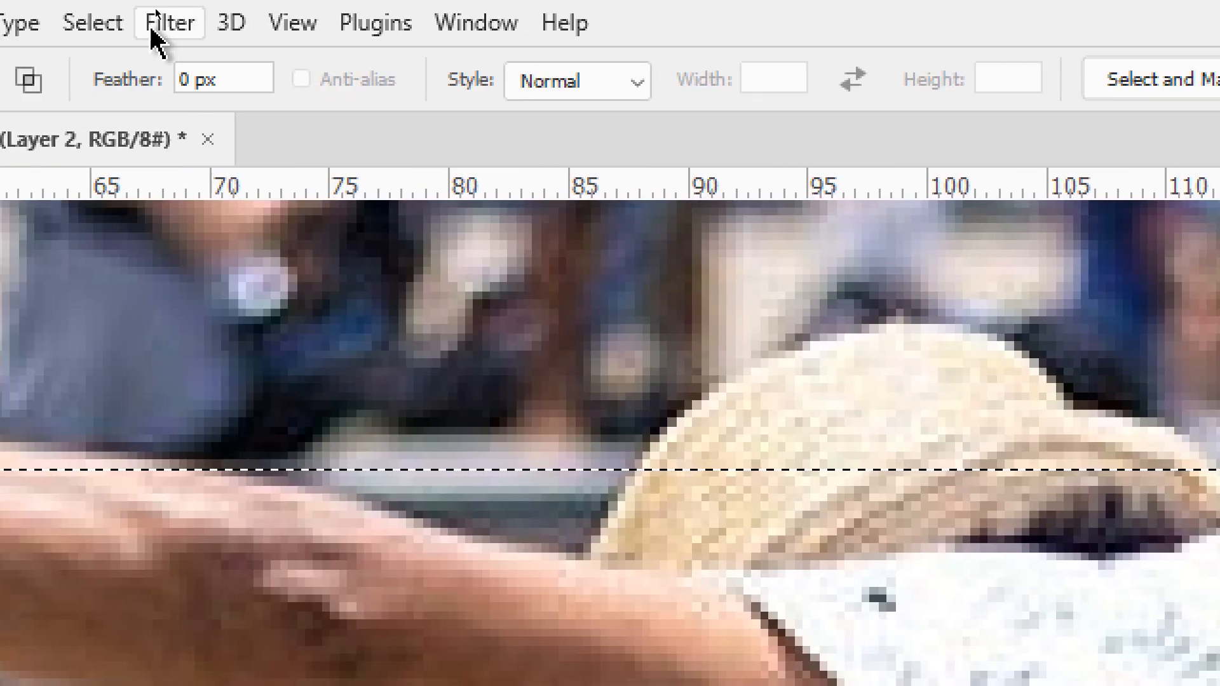
{"action": "left_click", "coordinate": [92, 23]}
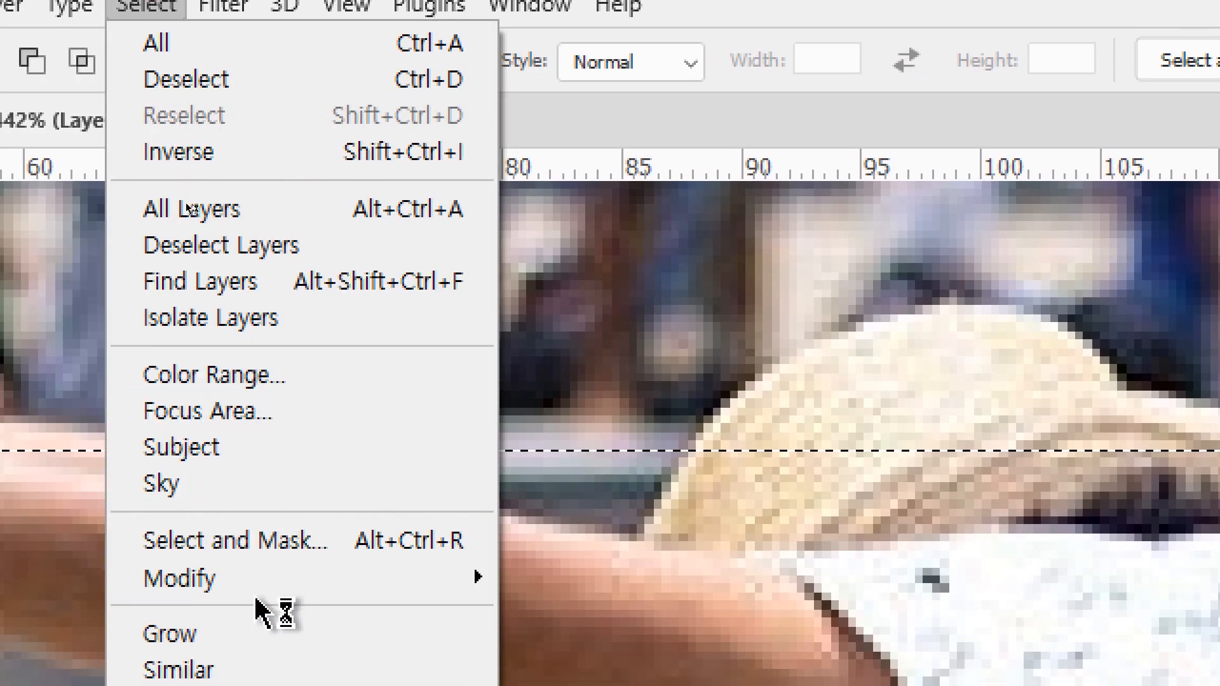
{"action": "mouse_move", "coordinate": [267, 581]}
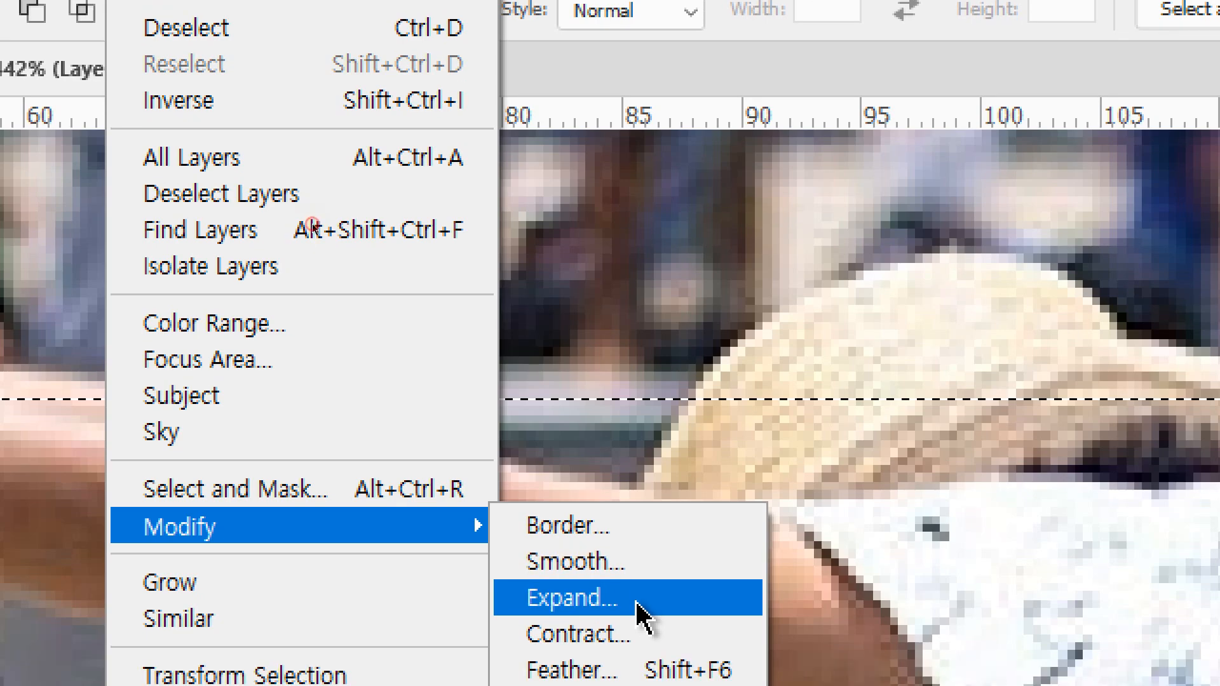
{"action": "left_click", "coordinate": [630, 649]}
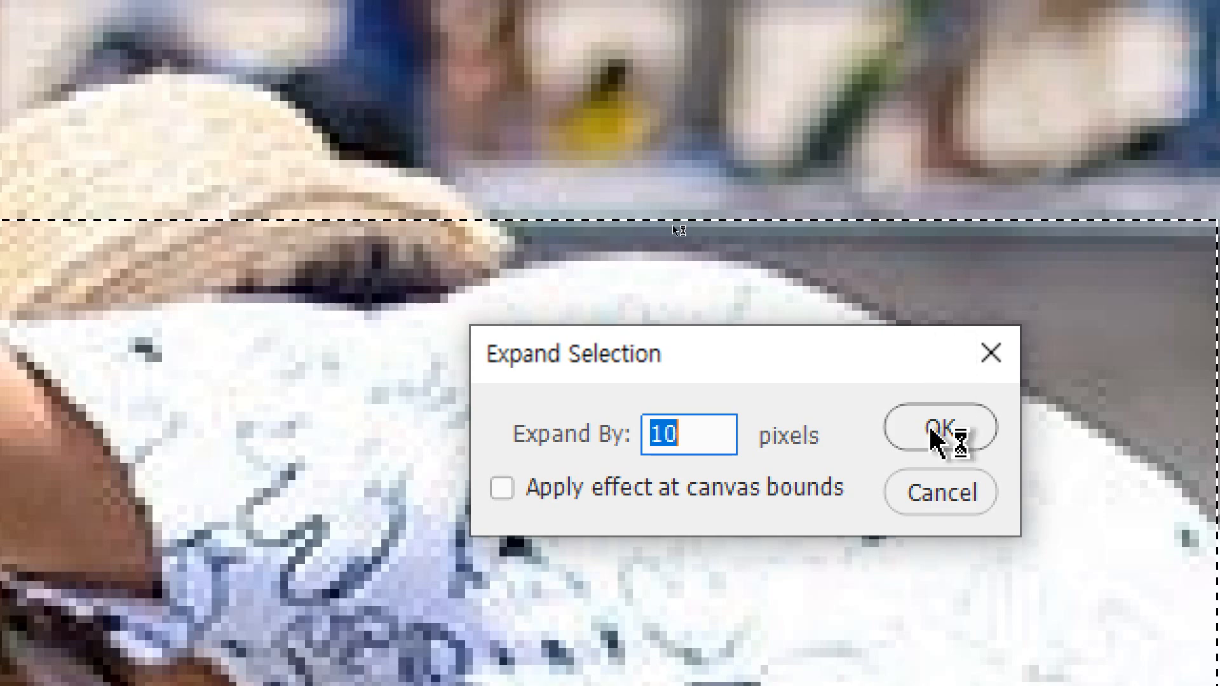
{"action": "left_click", "coordinate": [935, 295]}
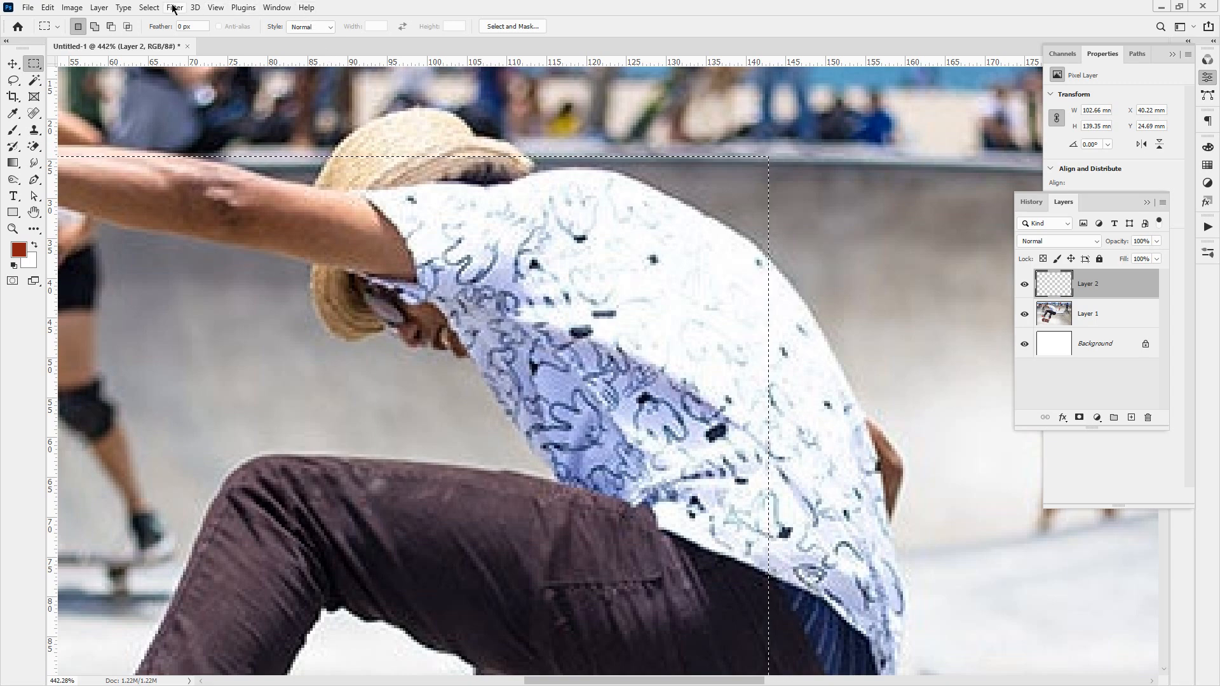
Try contracting the rectangular selection by 10 pixels, and undo the contraction.
{"action": "left_click", "coordinate": [149, 7]}
{"action": "mouse_move", "coordinate": [178, 198]}
{"action": "left_click", "coordinate": [305, 235]}
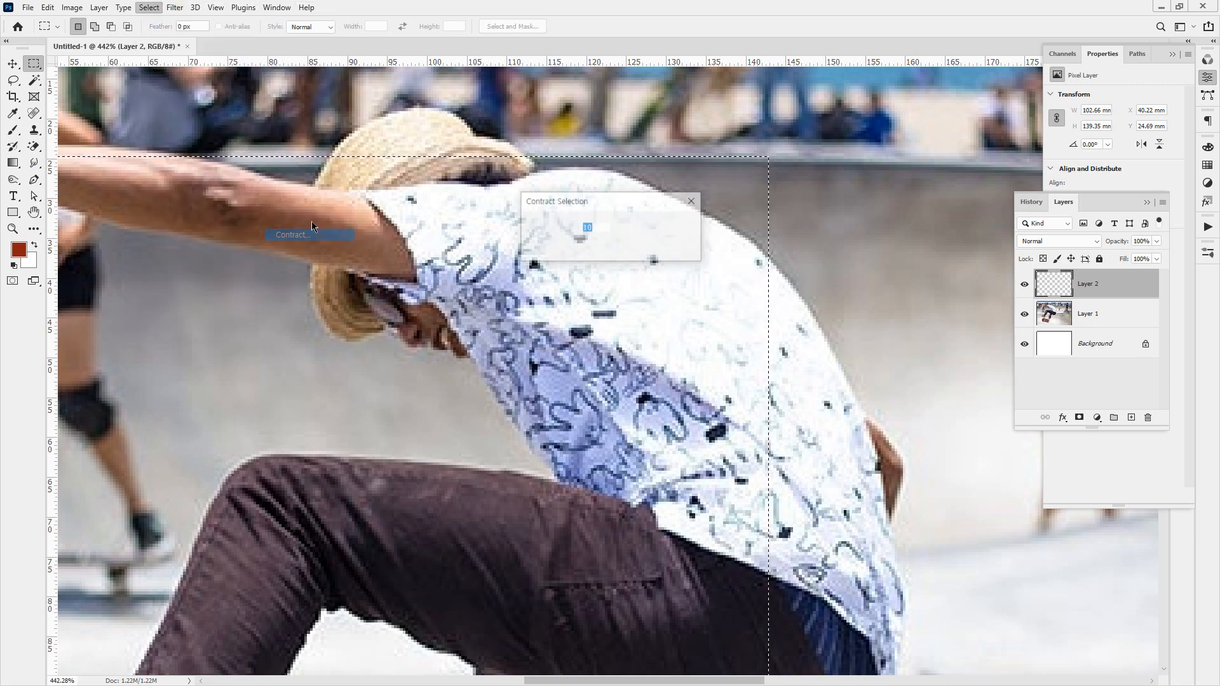
{"action": "key", "text": "Return"}
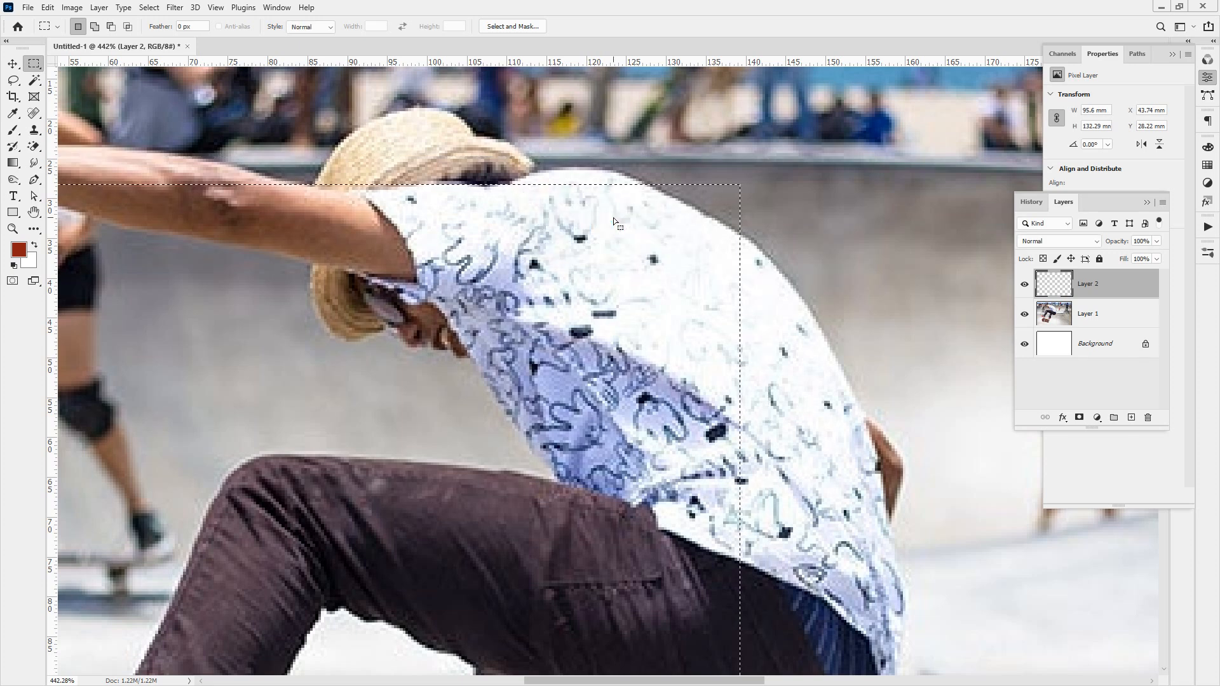
{"action": "key", "text": "ctrl+z"}
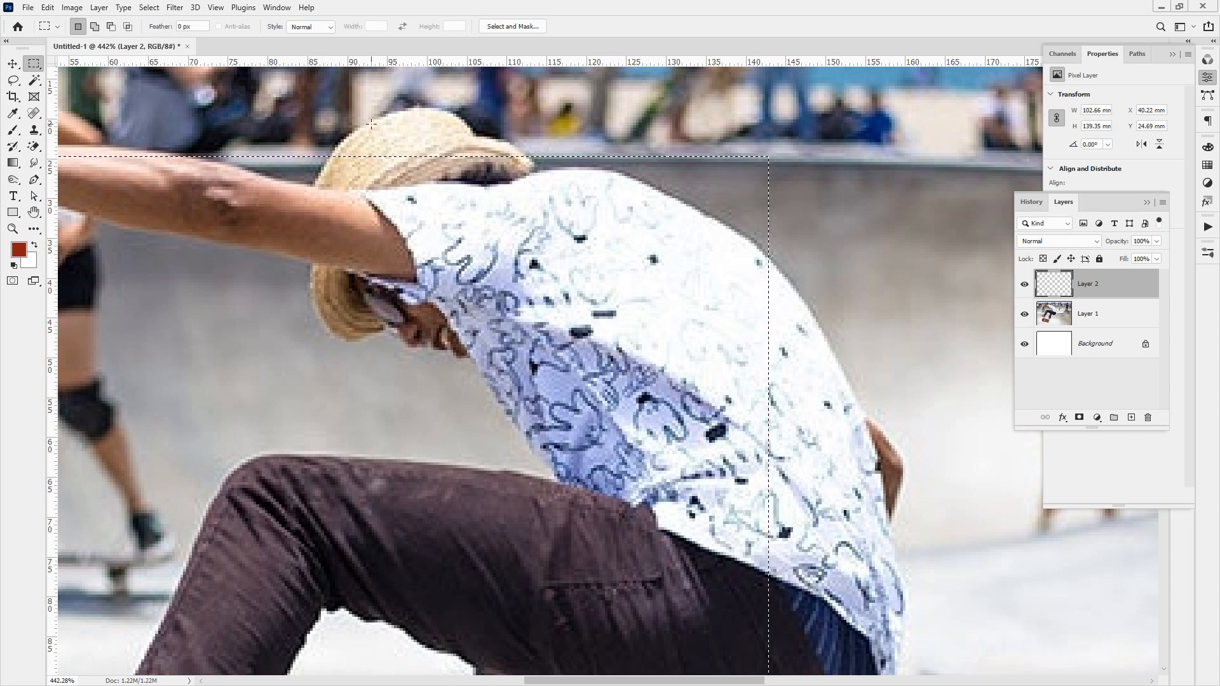
Fill the rectangular selection on Layer 2 with the dark red foreground color and contract the selection by 10 pixels.
{"action": "key", "text": "alt+BackSpace"}
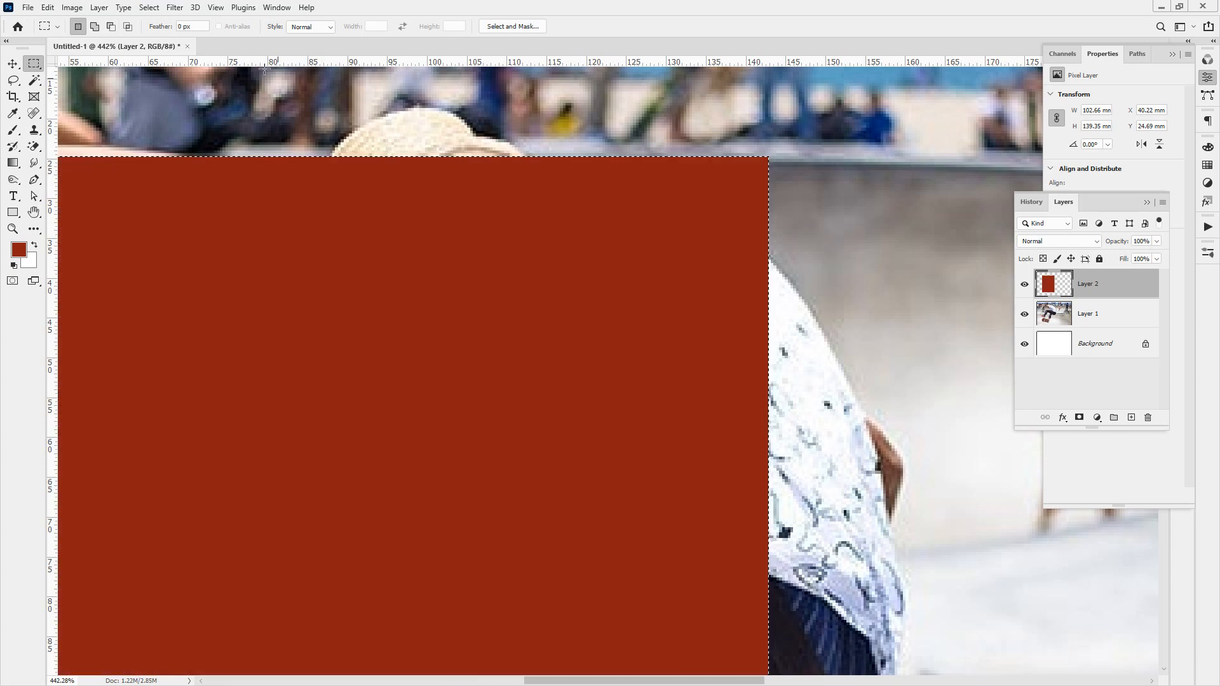
{"action": "left_click", "coordinate": [150, 7]}
{"action": "mouse_move", "coordinate": [175, 199]}
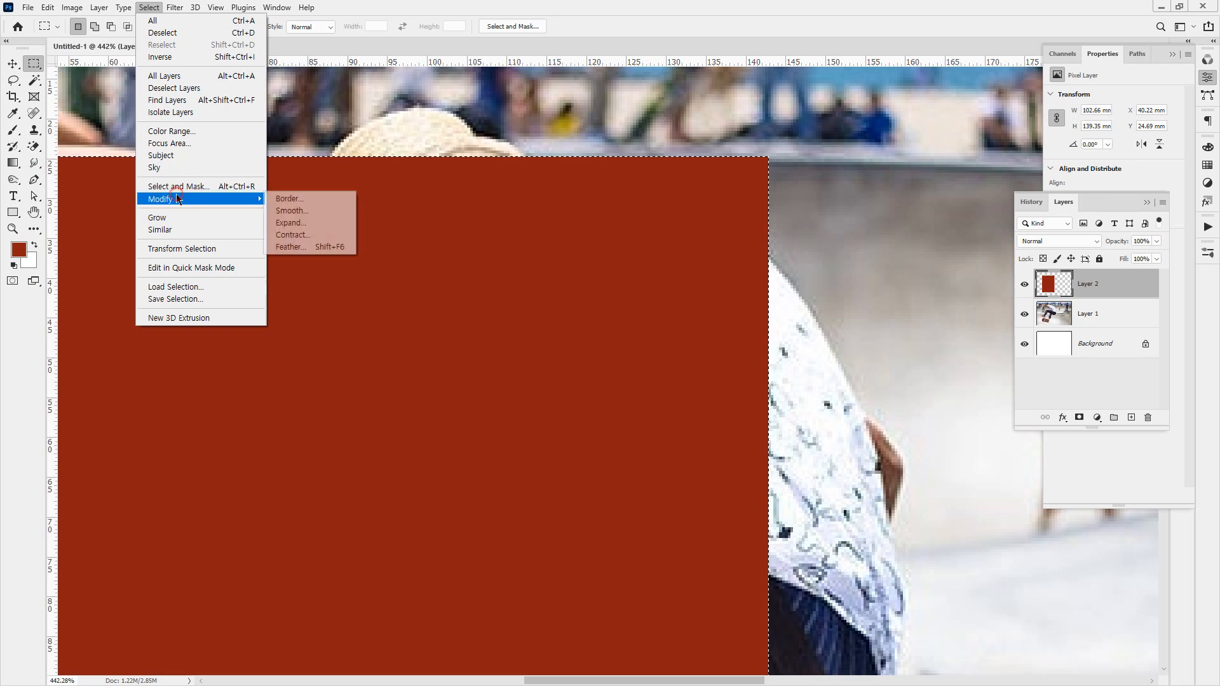
{"action": "left_click", "coordinate": [331, 235]}
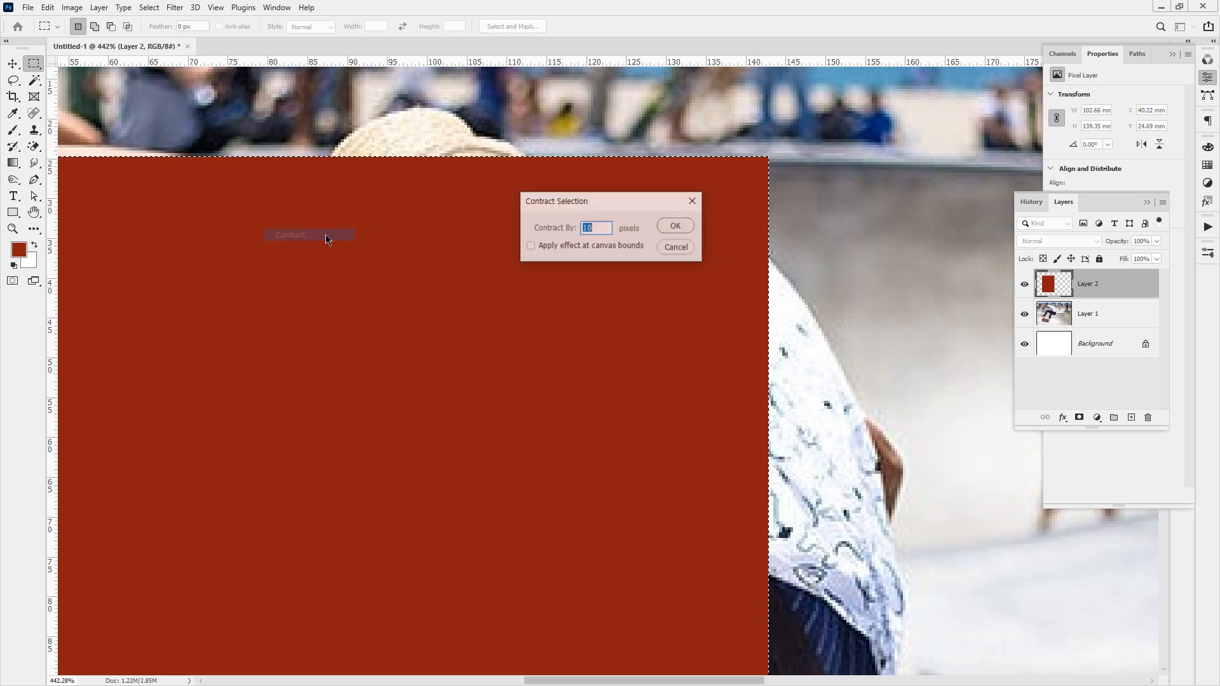
{"action": "key", "text": "Return"}
Delete the red fill inside the contracted selection to leave a rectangular frame, and deselect.
{"action": "key", "text": "Delete"}
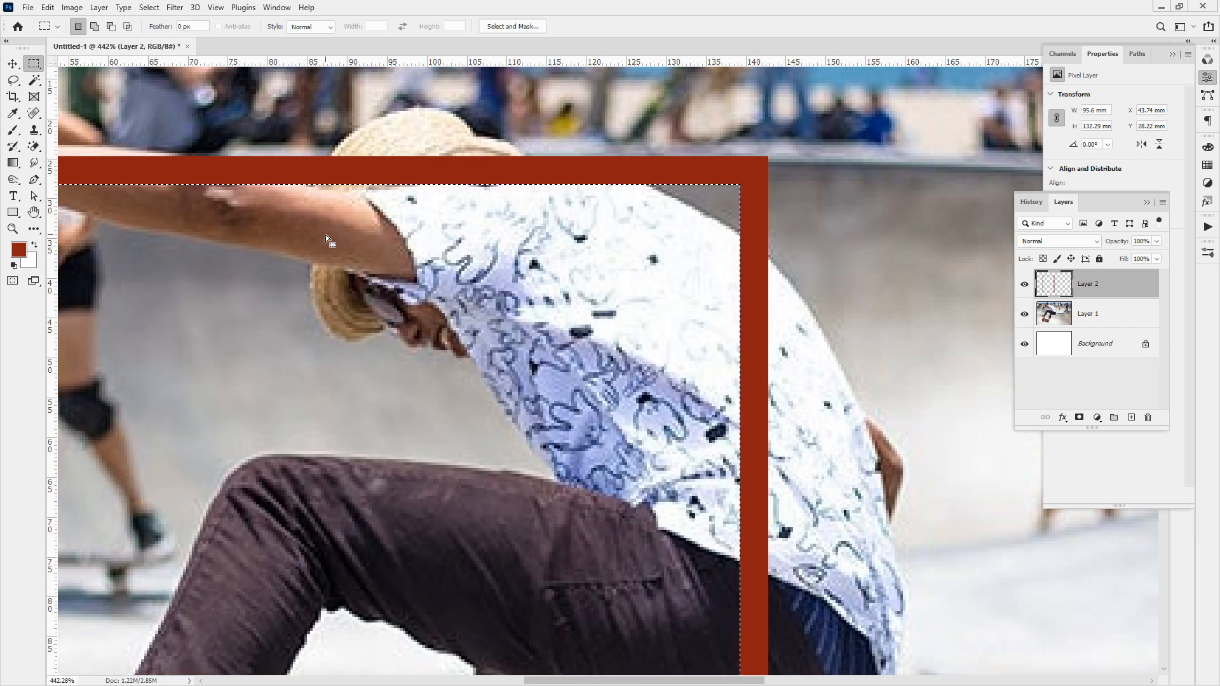
{"action": "key", "text": "ctrl+d"}
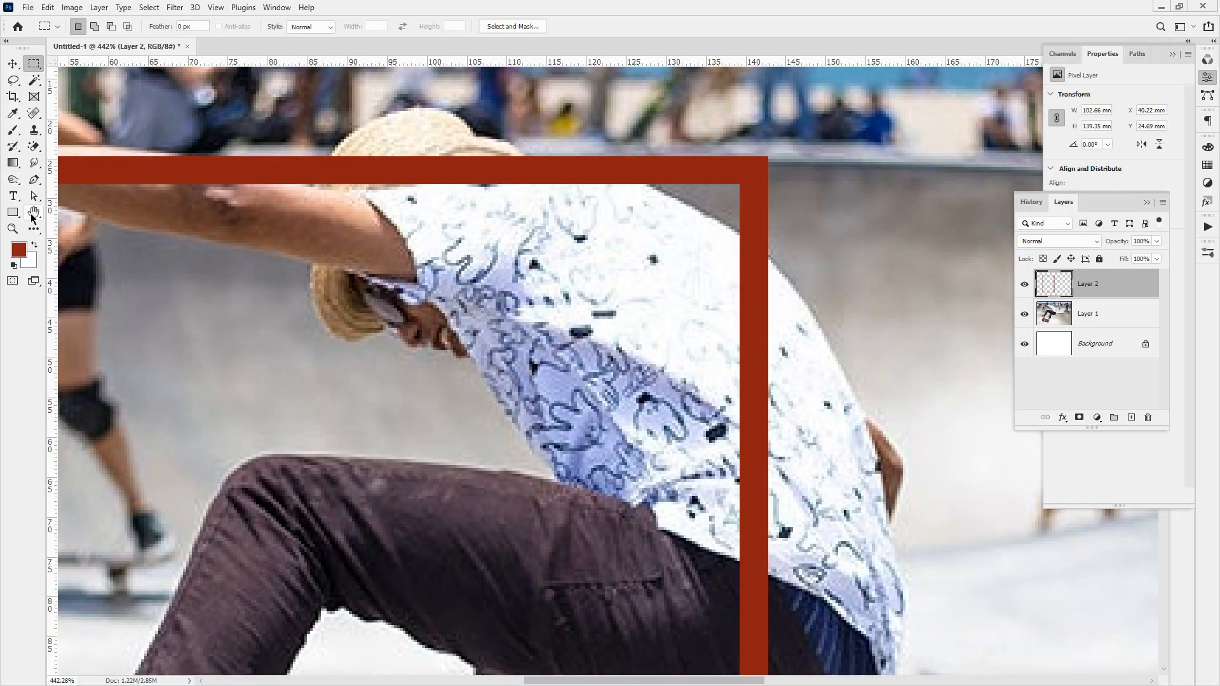
{"action": "double_click", "coordinate": [33, 212]}
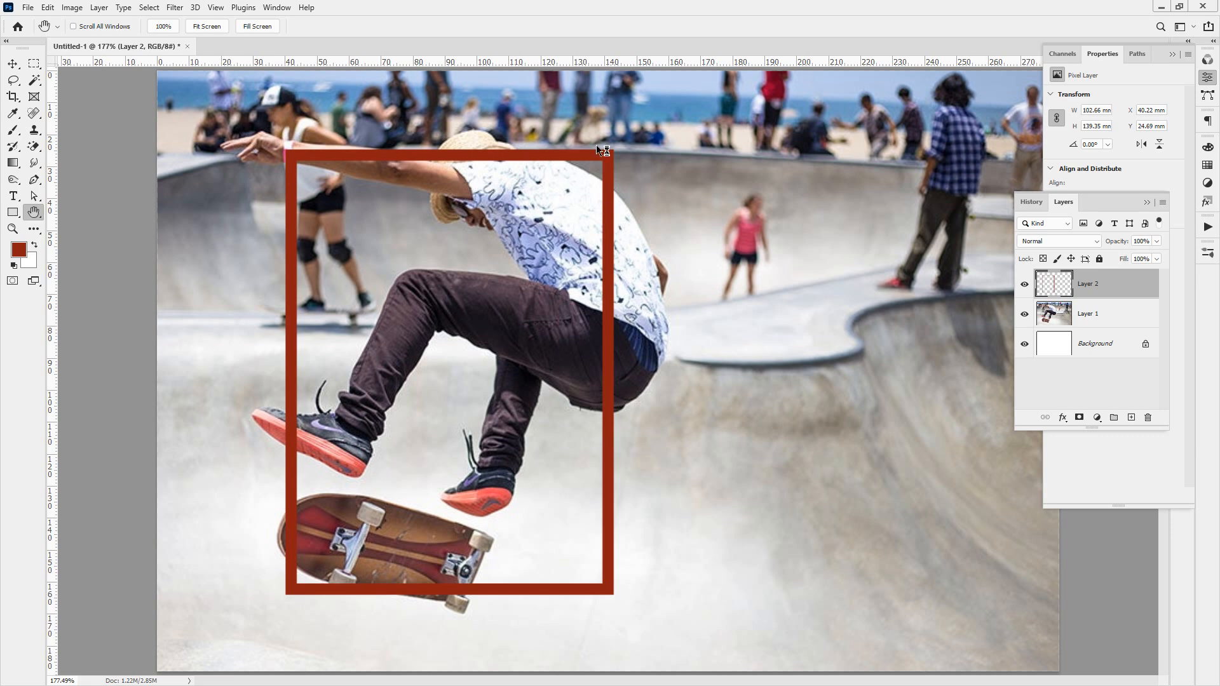
{"action": "left_click_drag", "start_coordinate": [619, 282], "coordinate": [632, 292]}
{"action": "mouse_move", "coordinate": [660, 179]}
{"action": "left_mouse_down"}
{"action": "mouse_move", "coordinate": [680, 454]}
{"action": "mouse_move", "coordinate": [674, 560]}
{"action": "left_mouse_up"}
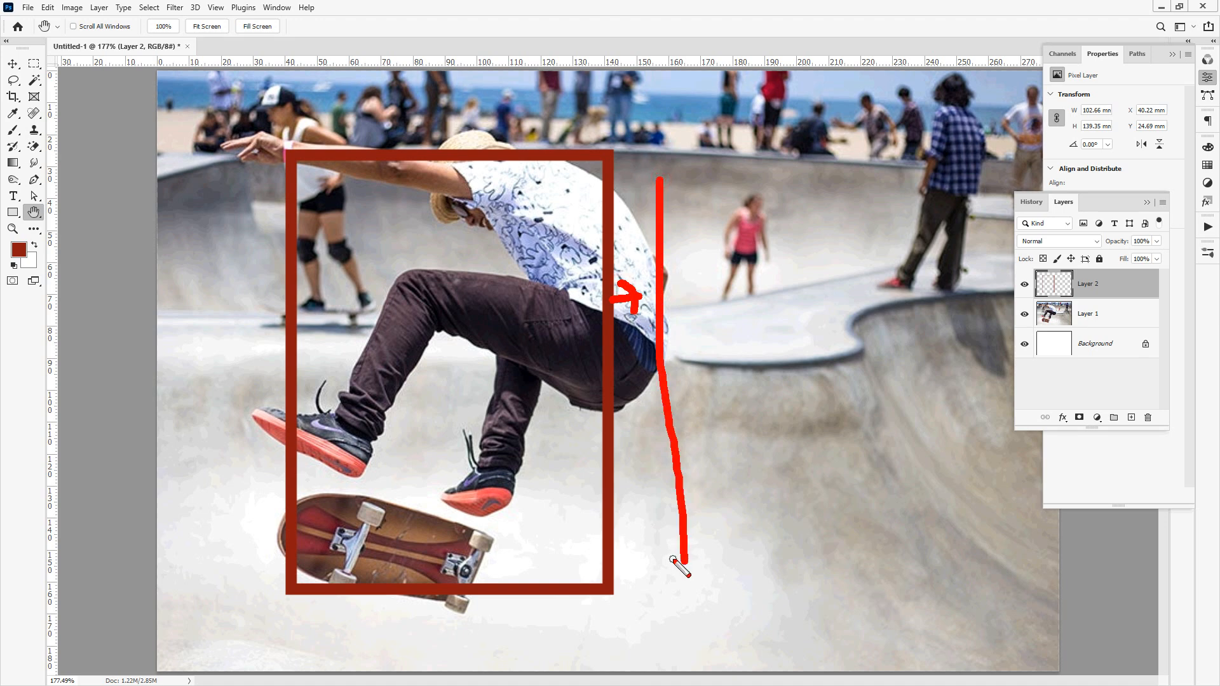
Select the right part of the red frame on Layer 2, move it outward to widen the frame to about 116 mm, and deselect.
{"action": "key", "text": "Escape"}
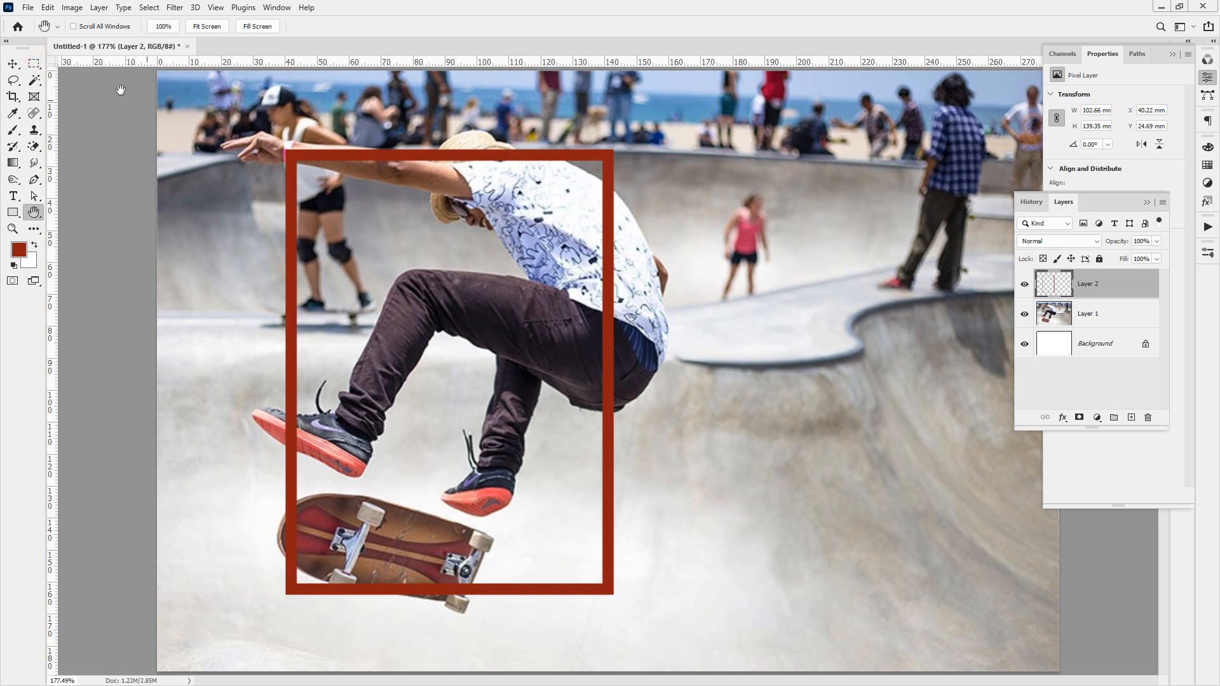
{"action": "left_click", "coordinate": [33, 62]}
{"action": "left_click_drag", "start_coordinate": [508, 113], "coordinate": [645, 627]}
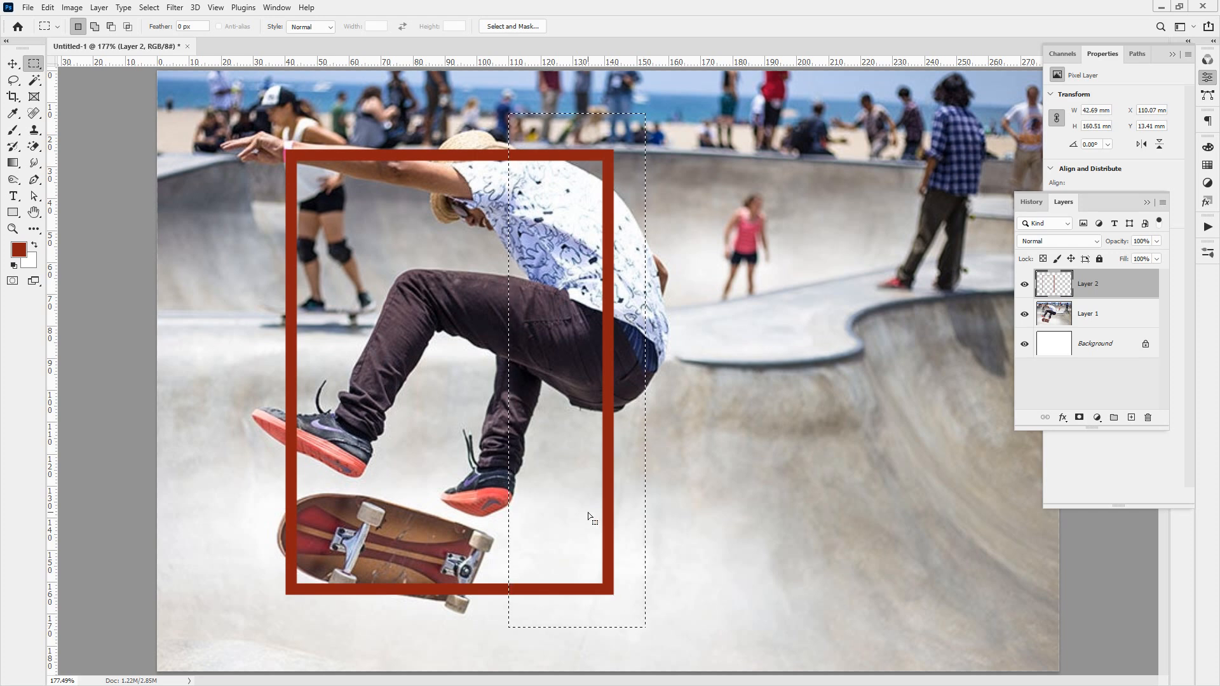
{"action": "key", "text": "v"}
{"action": "left_click_drag", "start_coordinate": [614, 477], "coordinate": [657, 478]}
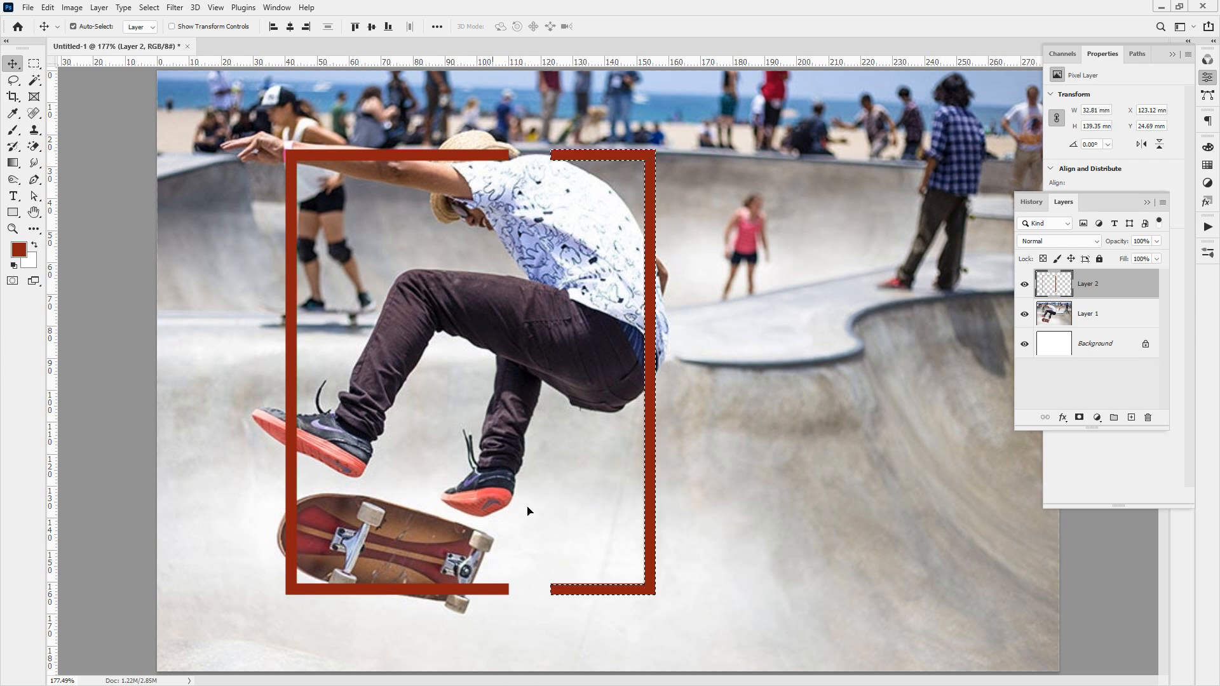
{"action": "key", "text": "ctrl"}
{"action": "key", "text": "ctrl+d"}
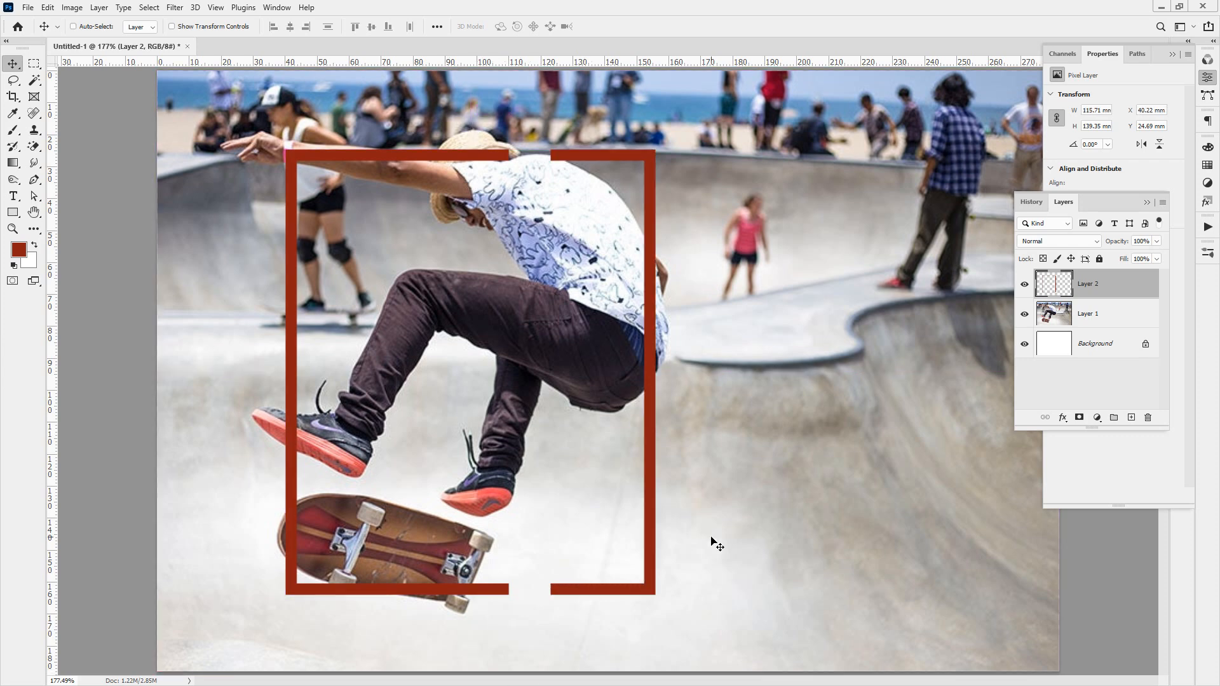
Try to stretch a narrow strip of the frame's horizontal bars across the gap with Free Transform.
{"action": "key", "text": "m"}
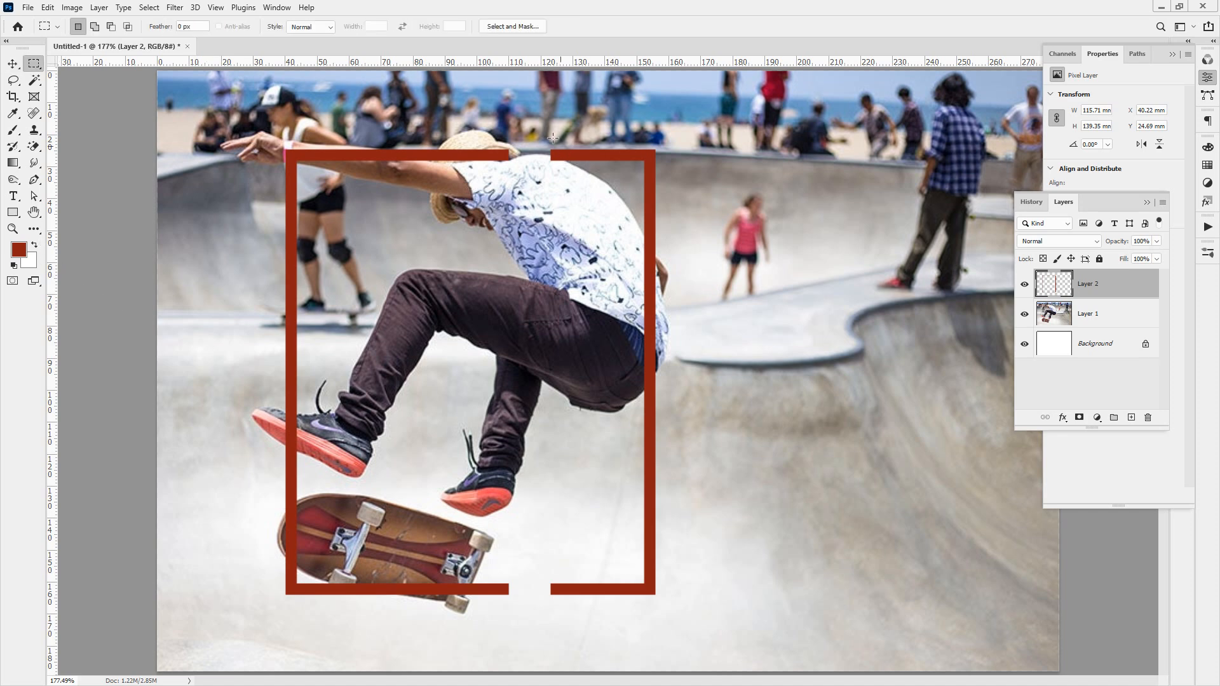
{"action": "left_click_drag", "start_coordinate": [452, 132], "coordinate": [443, 416]}
{"action": "mouse_move", "coordinate": [448, 521]}
{"action": "left_mouse_down"}
{"action": "mouse_move", "coordinate": [484, 141]}
{"action": "mouse_move", "coordinate": [474, 74]}
{"action": "left_mouse_up"}
{"action": "mouse_move", "coordinate": [558, 122]}
{"action": "left_mouse_down"}
{"action": "mouse_move", "coordinate": [562, 632]}
{"action": "mouse_move", "coordinate": [574, 130]}
{"action": "left_mouse_up"}
{"action": "left_click_drag", "start_coordinate": [454, 121], "coordinate": [501, 629]}
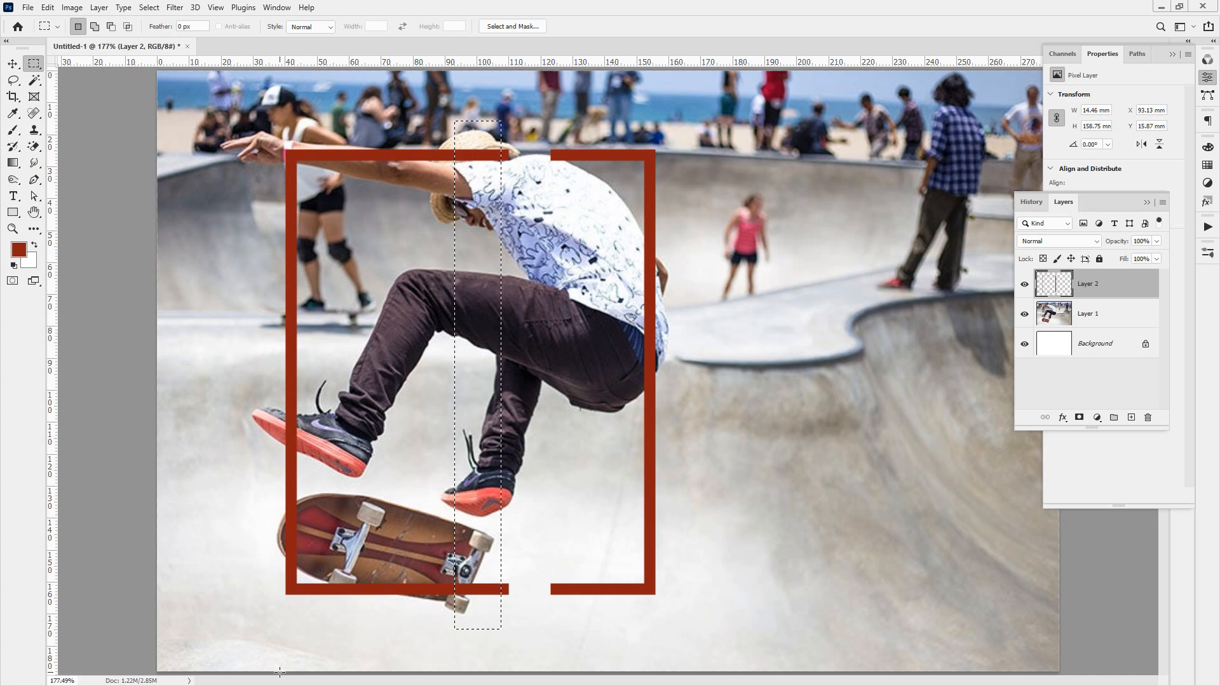
{"action": "key", "text": "ctrl+t"}
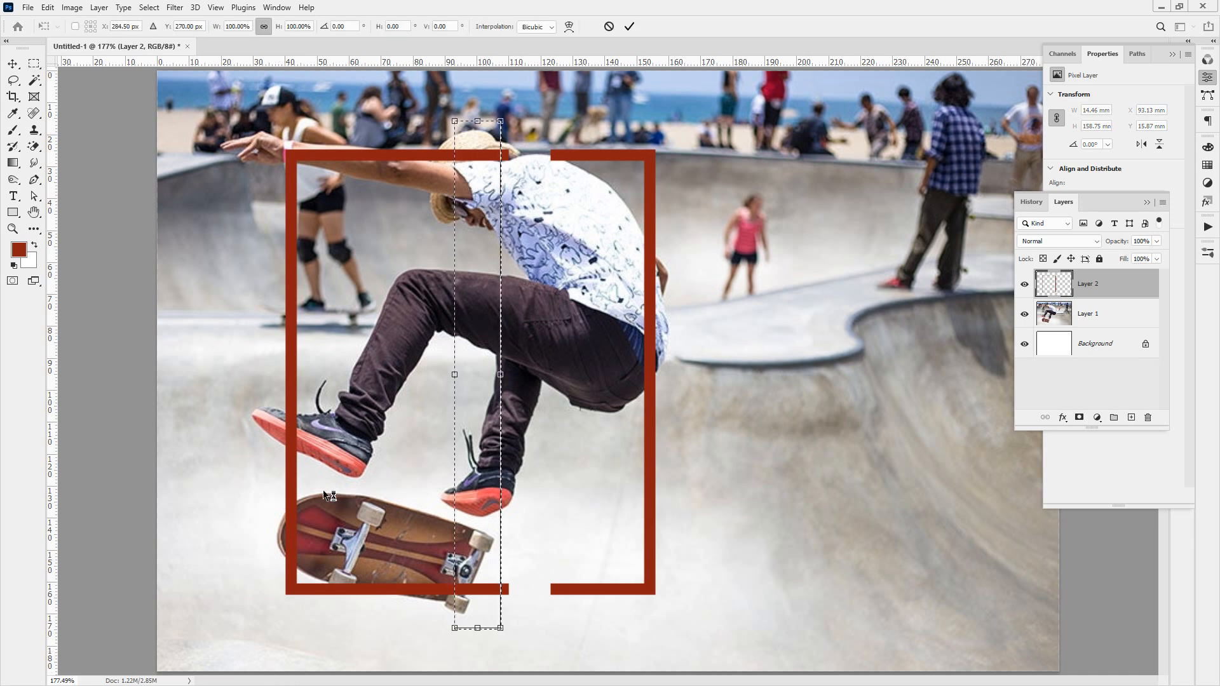
{"action": "mouse_move", "coordinate": [501, 375]}
{"action": "left_mouse_down"}
{"action": "mouse_move", "coordinate": [534, 375]}
{"action": "mouse_move", "coordinate": [522, 375]}
{"action": "left_mouse_up"}
{"action": "key", "text": "Return"}
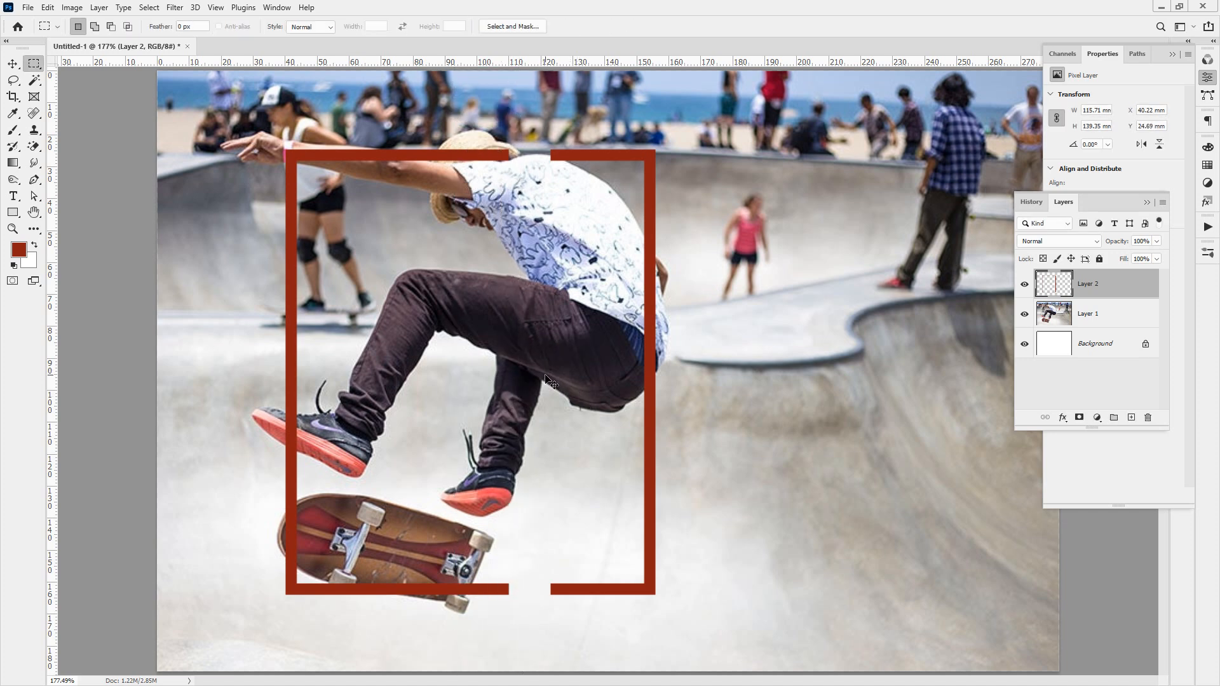
{"action": "key", "text": "ctrl+t"}
{"action": "key", "text": "Return"}
Select a strip about 10 mm wide across both horizontal bars, stretch it non-proportionally over the gap with Free Transform, and deselect.
{"action": "left_click_drag", "start_coordinate": [464, 331], "coordinate": [495, 624]}
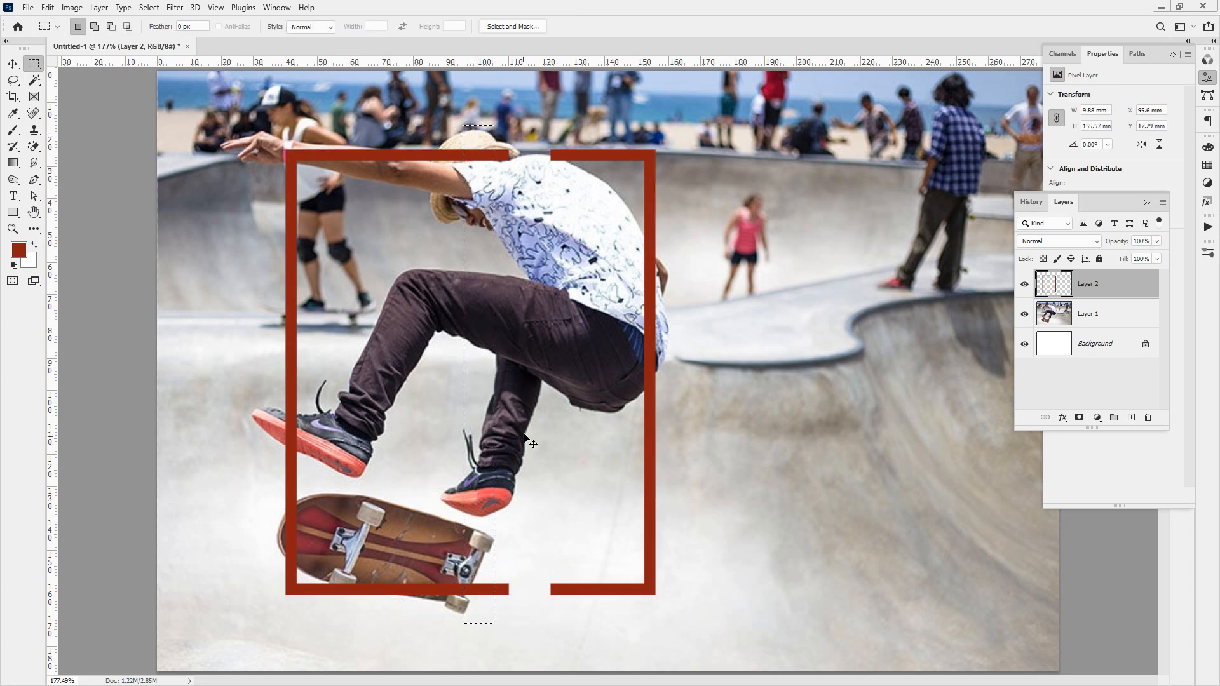
{"action": "key", "text": "ctrl+t"}
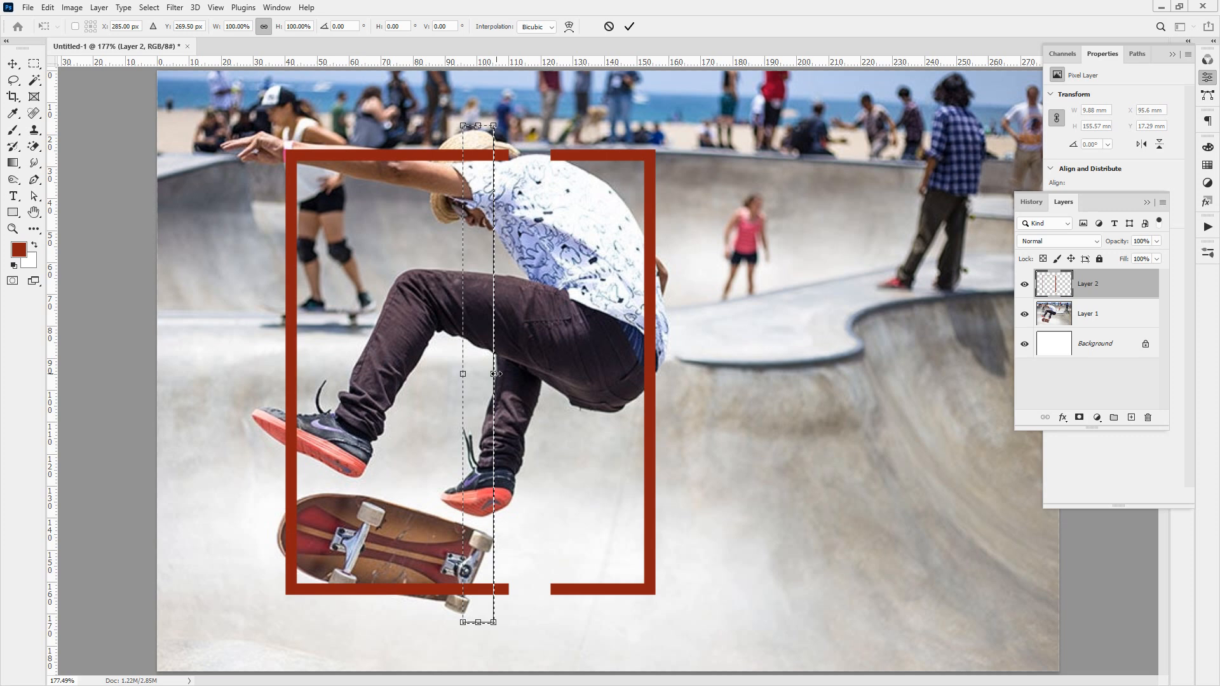
{"action": "left_click_drag", "start_coordinate": [497, 374], "coordinate": [519, 372]}
{"action": "key", "text": "ctrl+z"}
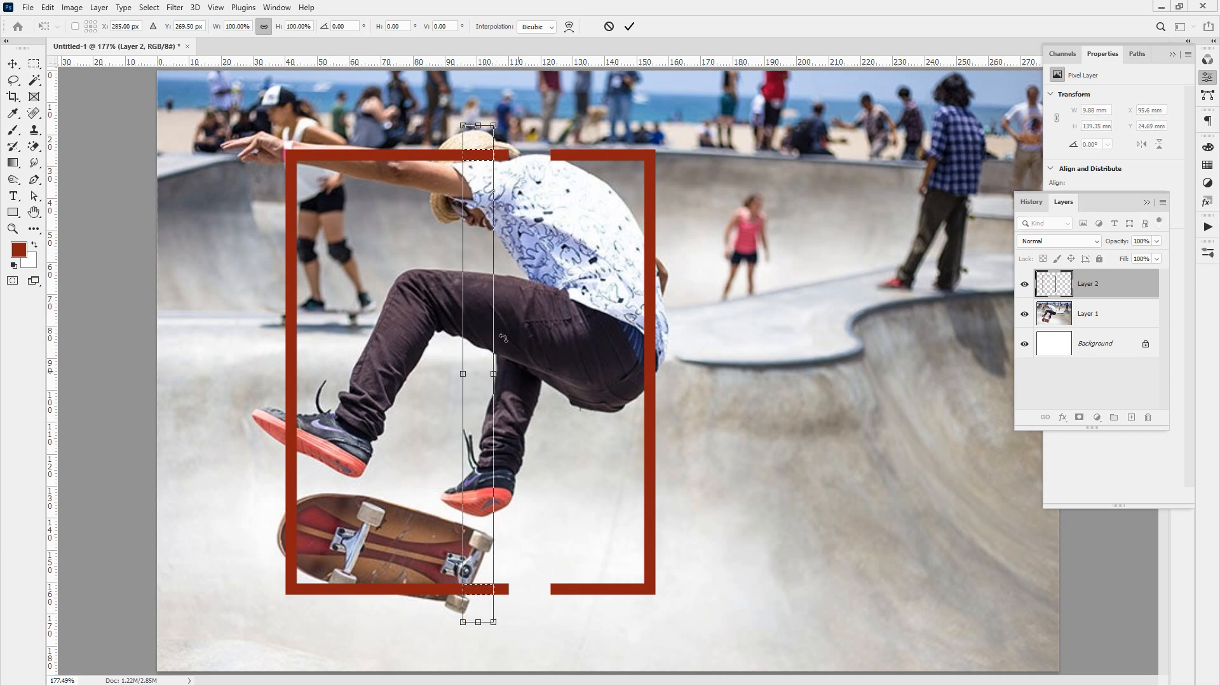
{"action": "left_click", "coordinate": [264, 26]}
{"action": "left_click_drag", "start_coordinate": [501, 375], "coordinate": [570, 367]}
{"action": "key", "text": "Return"}
{"action": "key", "text": "ctrl+d"}
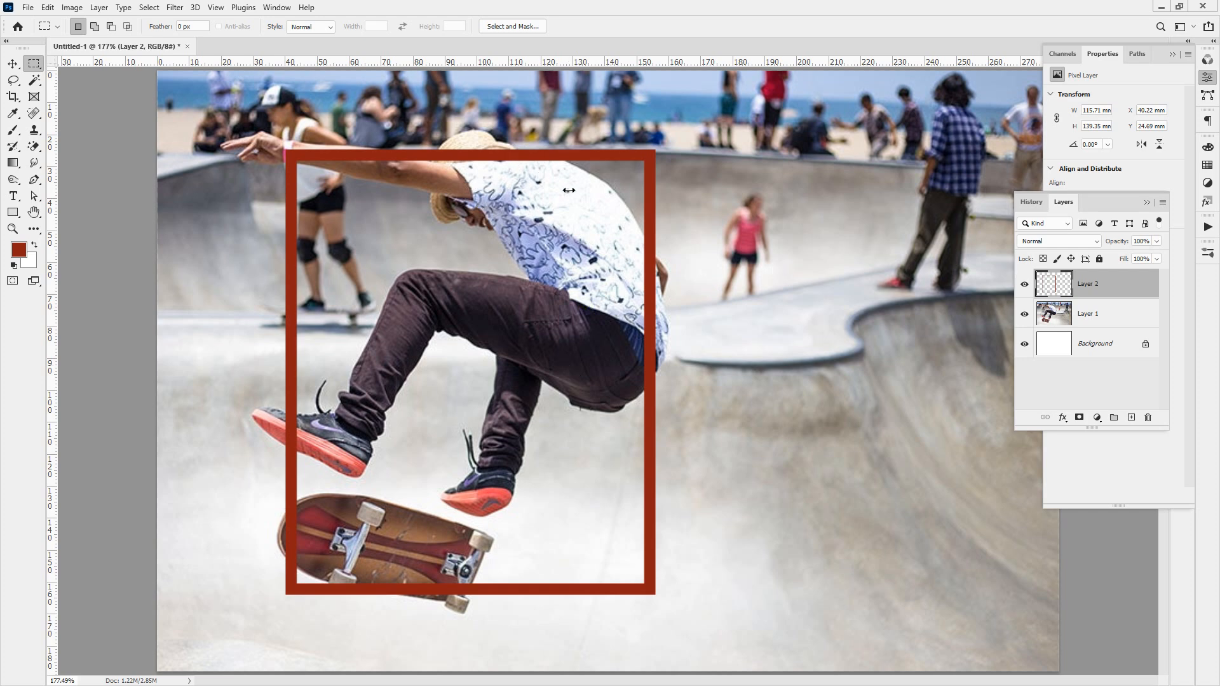
Place Layer 1 above Layer 2 and return Layer 2 to the top of the stack.
{"action": "left_click_drag", "start_coordinate": [1099, 313], "coordinate": [1111, 277]}
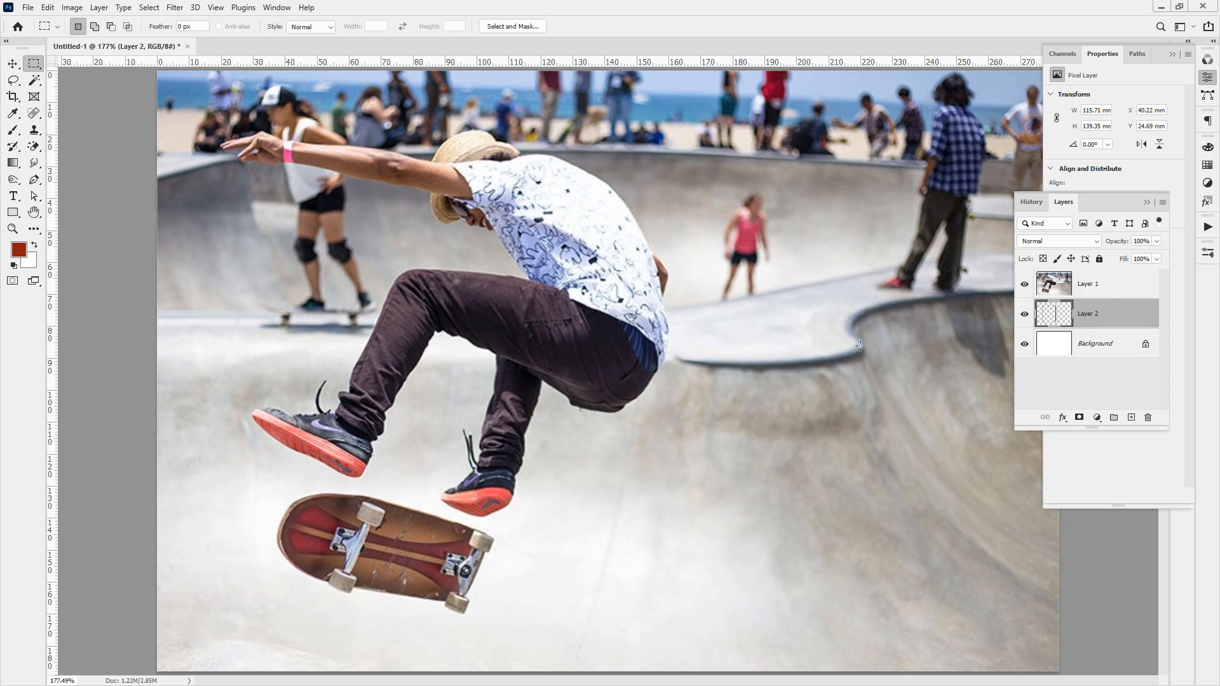
{"action": "left_click_drag", "start_coordinate": [1081, 316], "coordinate": [1085, 279]}
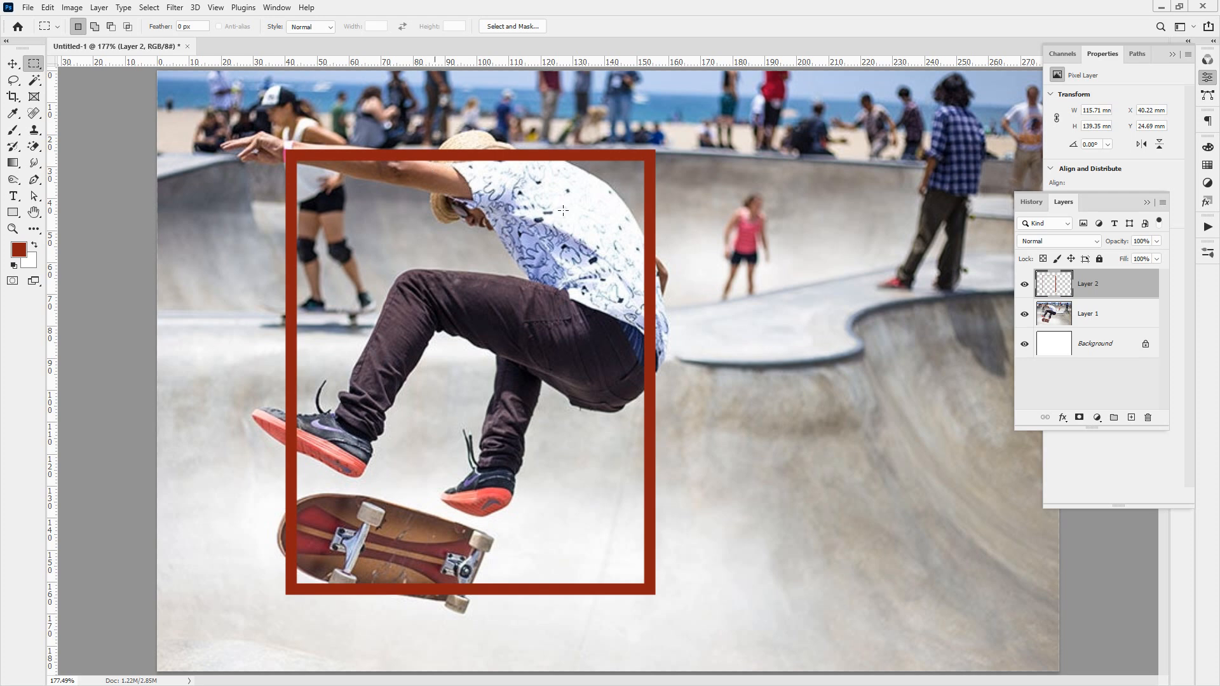
{"action": "left_click_drag", "start_coordinate": [648, 272], "coordinate": [660, 289]}
{"action": "mouse_move", "coordinate": [652, 226]}
{"action": "left_mouse_down"}
{"action": "mouse_move", "coordinate": [693, 337]}
{"action": "mouse_move", "coordinate": [654, 392]}
{"action": "left_mouse_up"}
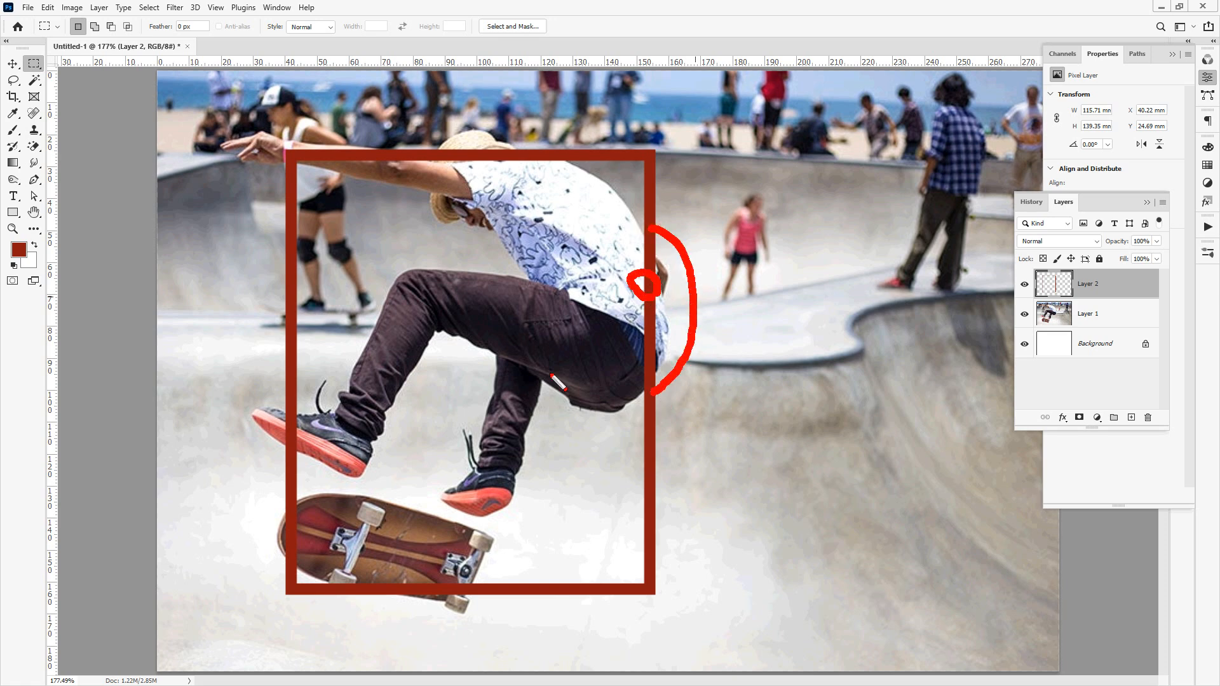
{"action": "mouse_move", "coordinate": [323, 655]}
{"action": "left_mouse_down"}
{"action": "mouse_move", "coordinate": [287, 652]}
{"action": "mouse_move", "coordinate": [233, 491]}
{"action": "mouse_move", "coordinate": [374, 483]}
{"action": "mouse_move", "coordinate": [401, 641]}
{"action": "mouse_move", "coordinate": [318, 650]}
{"action": "left_mouse_up"}
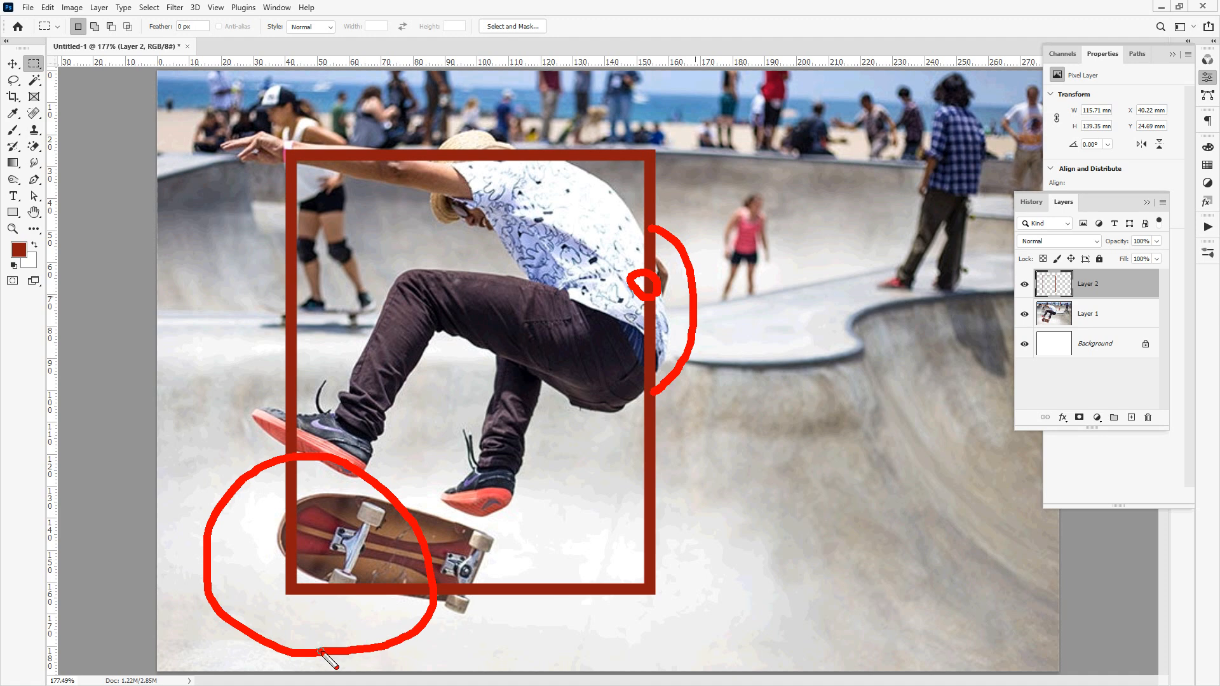
{"action": "key", "text": "ctrl+z"}
{"action": "key", "text": "ctrl+z"}
{"action": "key", "text": "ctrl+z"}
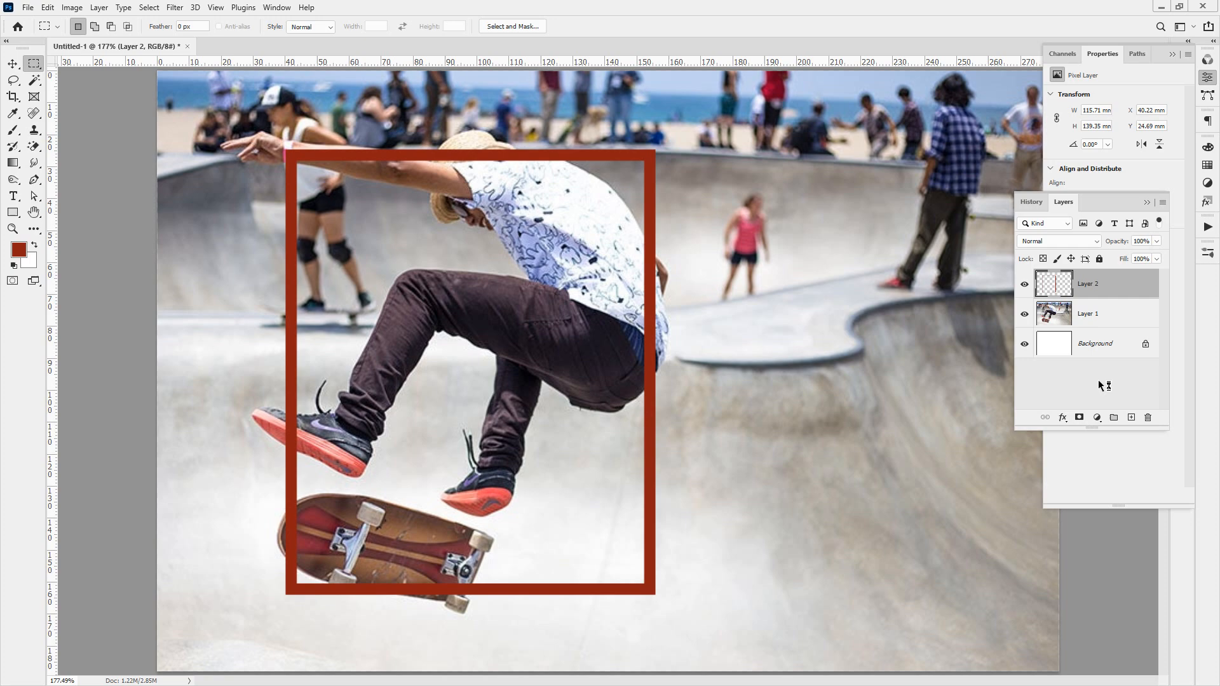
Add a layer mask to Layer 2 and hide the layer to expose the shoe crossed by the frame's left bar.
{"action": "left_click", "coordinate": [1080, 417]}
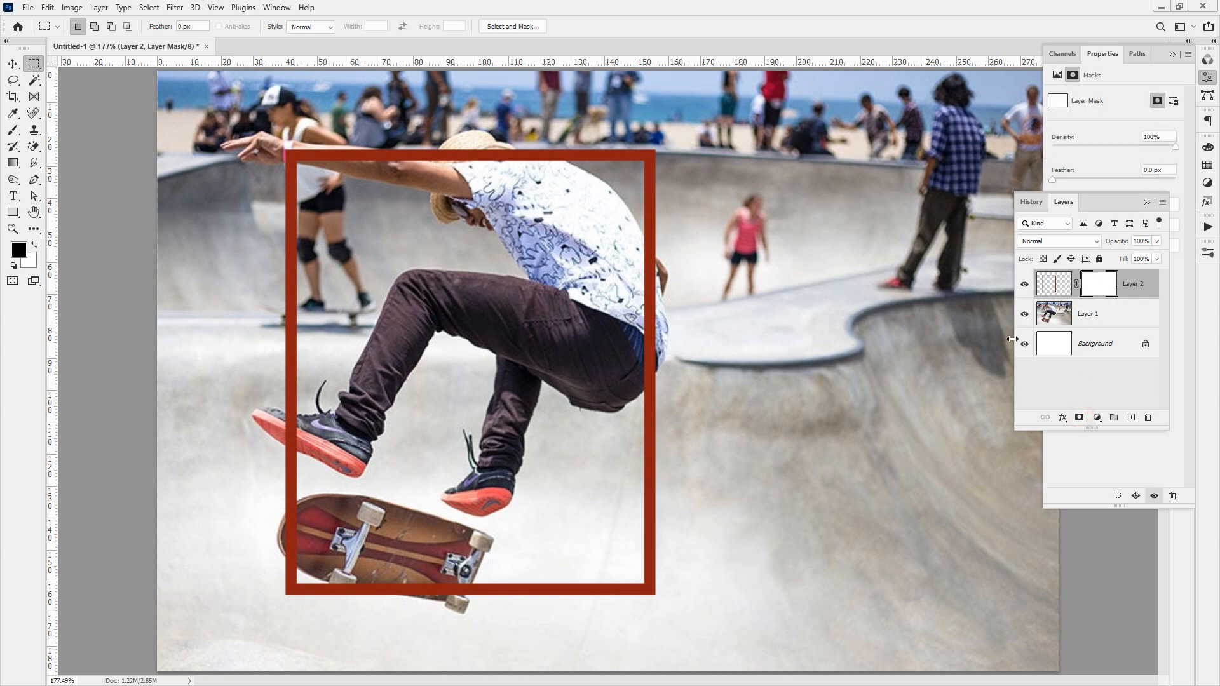
{"action": "left_click_drag", "start_coordinate": [262, 395], "coordinate": [369, 481]}
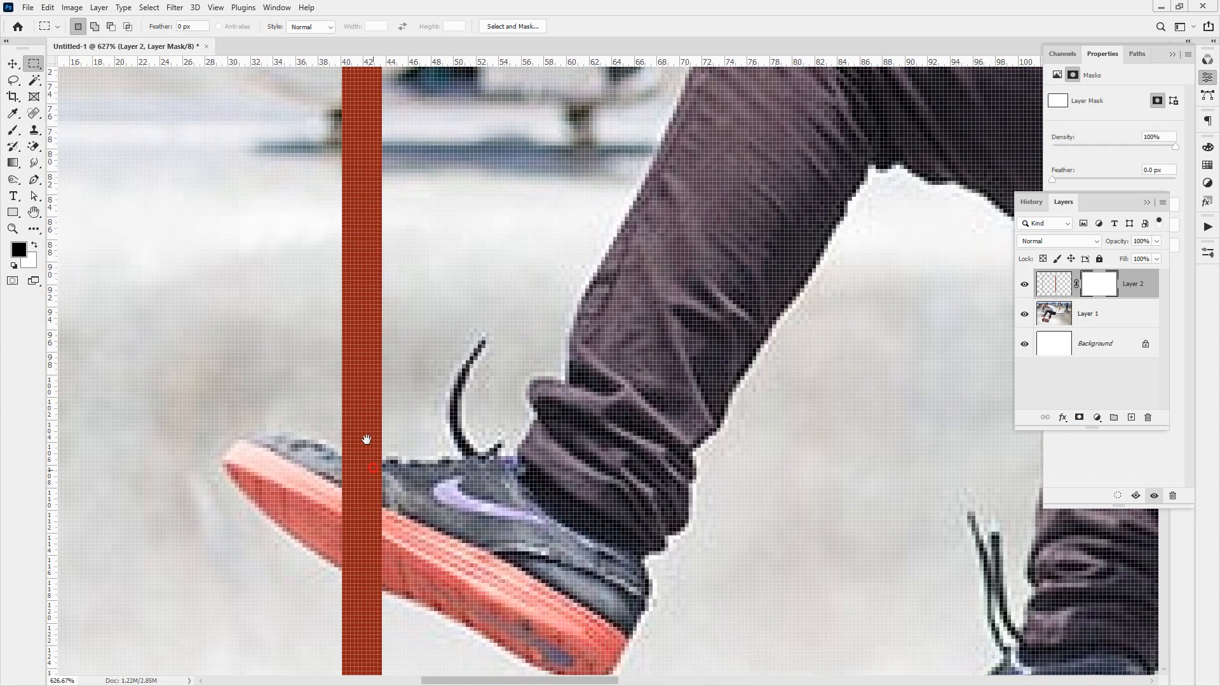
{"action": "left_click_drag", "start_coordinate": [361, 425], "coordinate": [344, 360]}
{"action": "left_click", "coordinate": [1024, 284]}
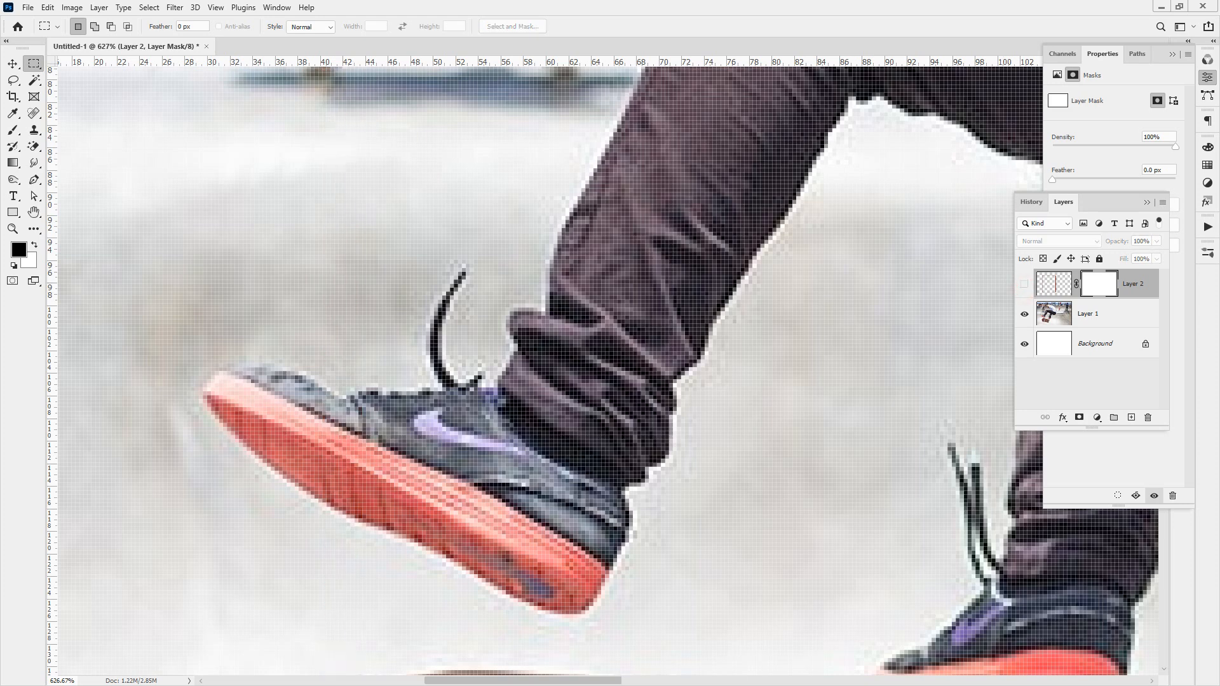
Outline the front part of the shoe with the Polygonal Lasso, covering the area where the frame's left bar crosses it.
{"action": "key", "text": "l"}
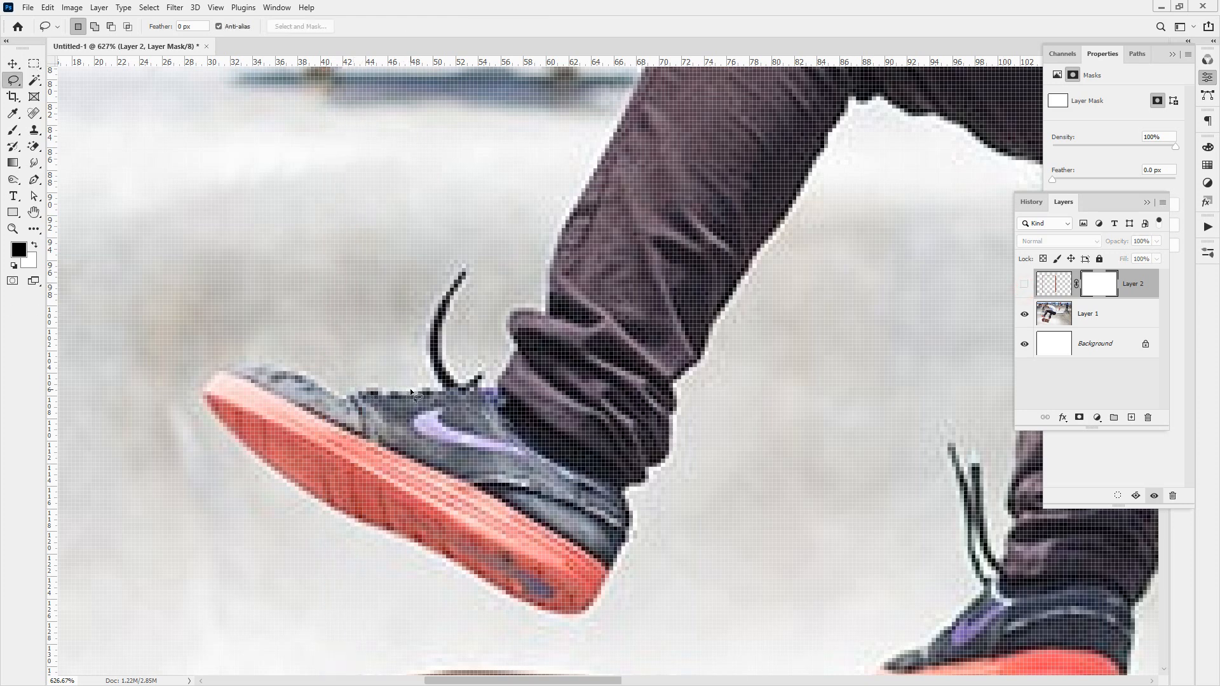
{"action": "right_click", "coordinate": [13, 80]}
{"action": "left_click", "coordinate": [60, 92]}
{"action": "left_click", "coordinate": [414, 391]}
{"action": "left_click_drag", "start_coordinate": [381, 389], "coordinate": [330, 392]}
{"action": "left_click", "coordinate": [303, 373]}
{"action": "left_click", "coordinate": [229, 427]}
{"action": "left_click", "coordinate": [259, 455]}
{"action": "left_click", "coordinate": [291, 487]}
{"action": "left_click", "coordinate": [325, 505]}
{"action": "left_click", "coordinate": [354, 520]}
{"action": "left_click", "coordinate": [413, 538]}
{"action": "double_click", "coordinate": [436, 470]}
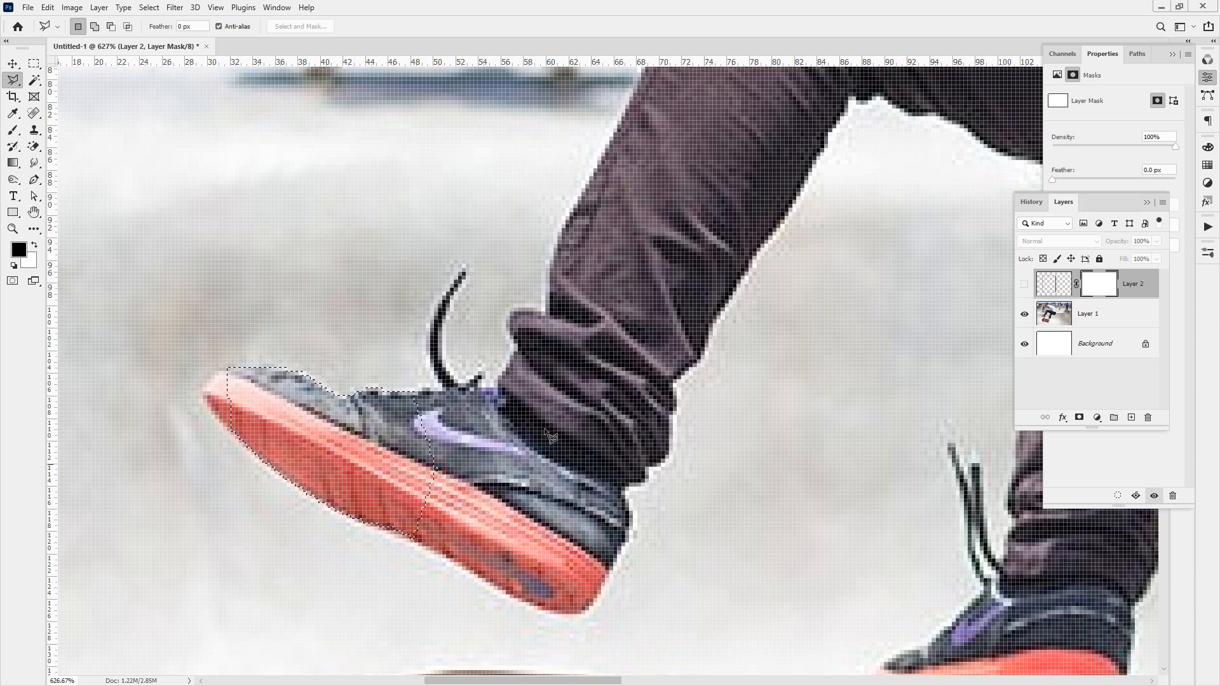
Show Layer 2, fill the shoe selection on its layer mask with black, and deselect.
{"action": "left_click", "coordinate": [1025, 284]}
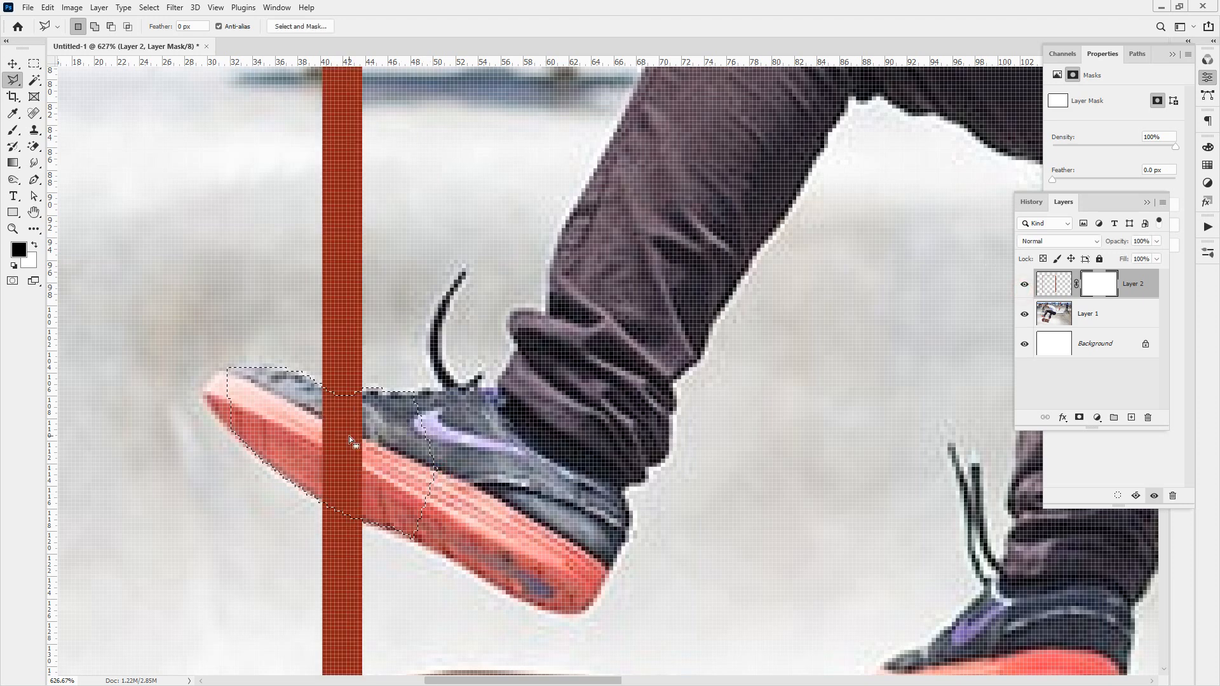
{"action": "key", "text": "alt+BackSpace"}
{"action": "key", "text": "ctrl+d"}
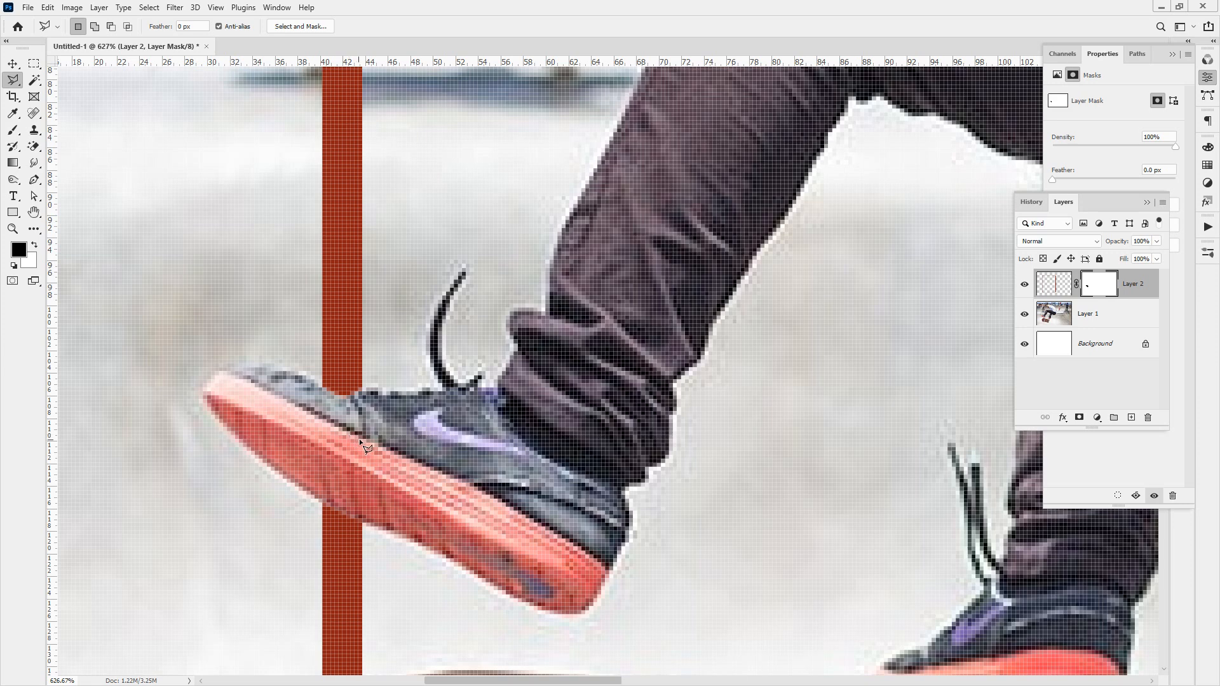
Hide Layer 2 and outline the skateboard's rounded left end with the Polygonal Lasso where the frame's vertical bar crosses it.
{"action": "double_click", "coordinate": [32, 211]}
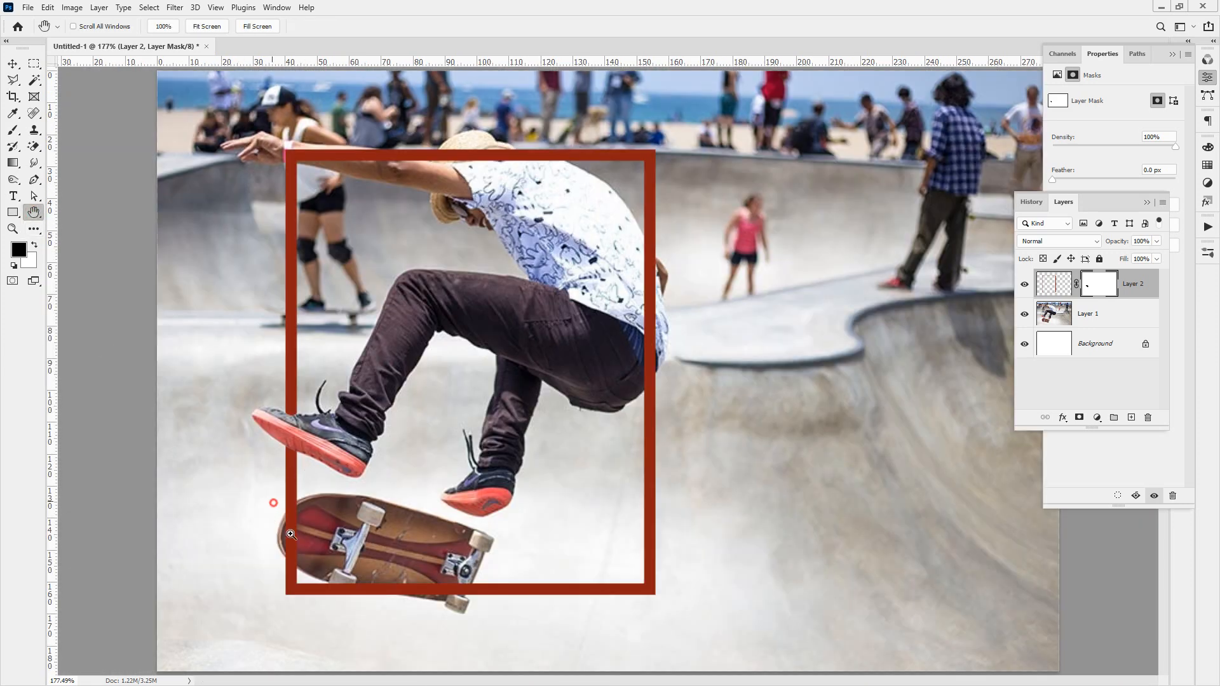
{"action": "scroll", "coordinate": [274, 503], "scroll_direction": "up", "scroll_amount": 5}
{"action": "left_click_drag", "start_coordinate": [372, 341], "coordinate": [366, 216]}
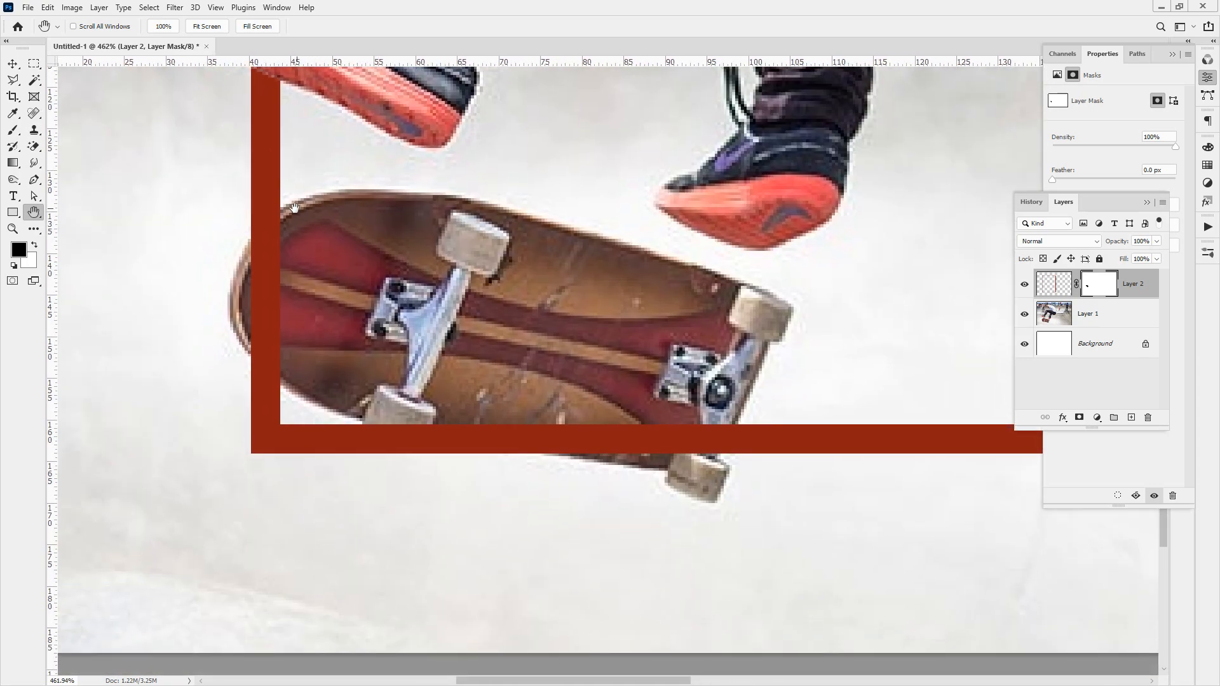
{"action": "key", "text": "l"}
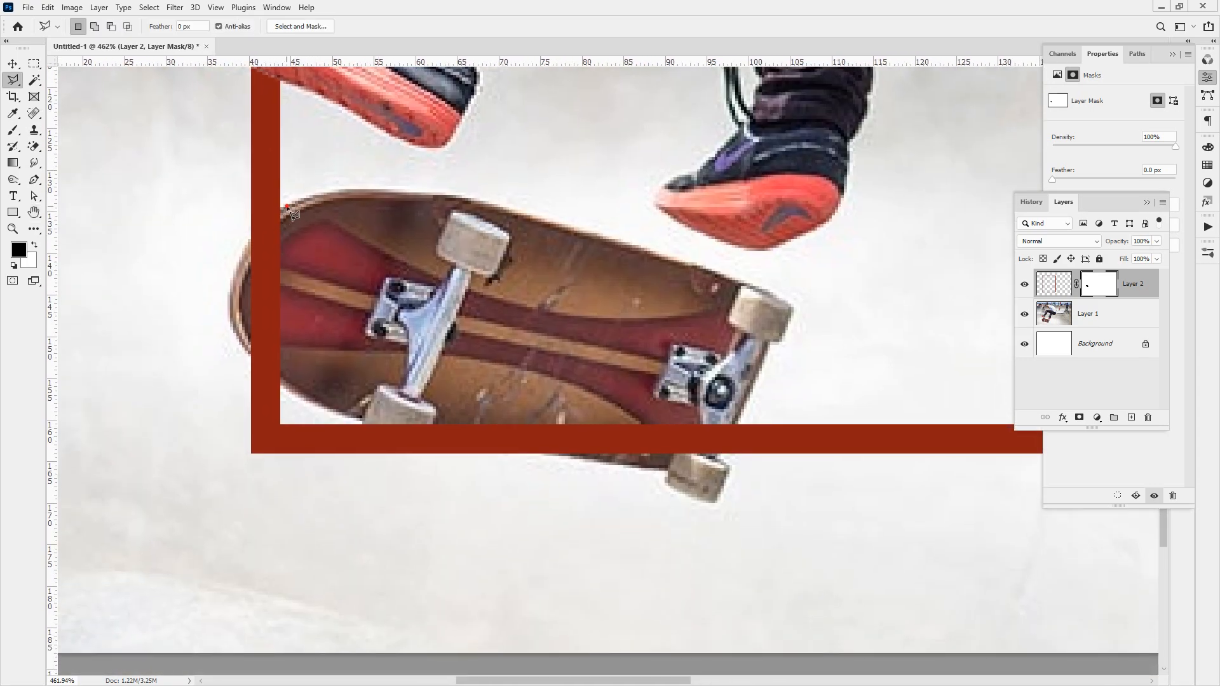
{"action": "left_click", "coordinate": [1024, 285]}
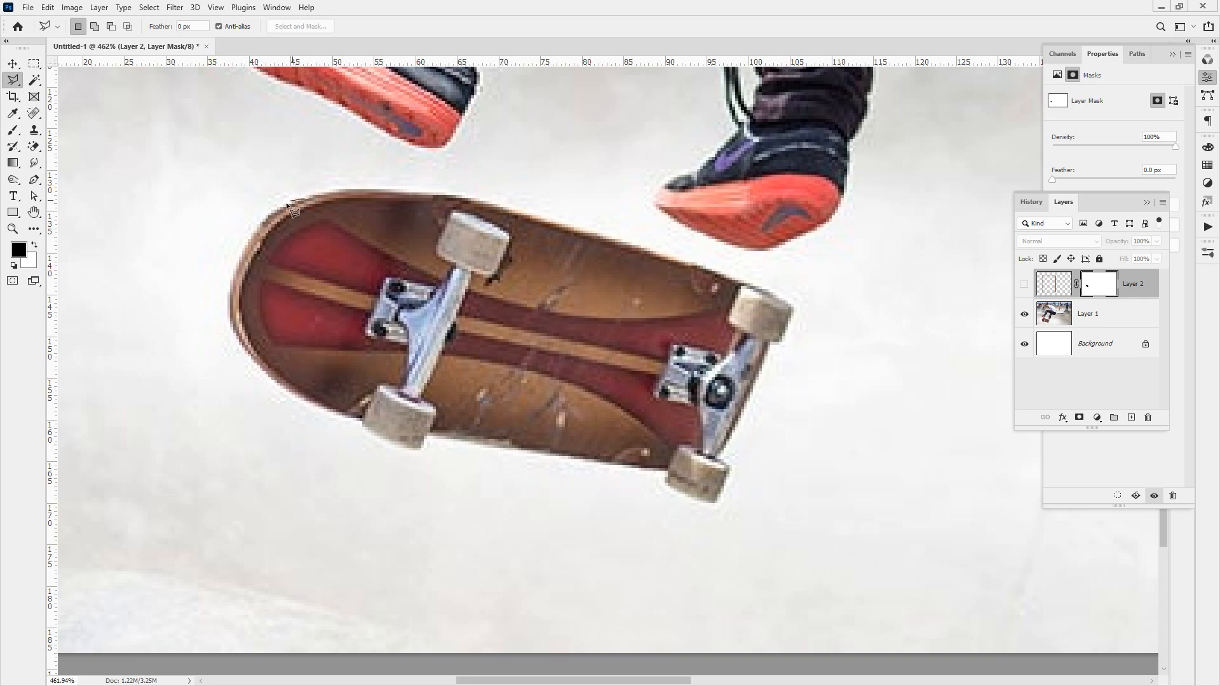
{"action": "left_click", "coordinate": [251, 241]}
{"action": "left_click", "coordinate": [229, 316]}
{"action": "left_click", "coordinate": [238, 340]}
{"action": "left_click", "coordinate": [256, 366]}
{"action": "left_click", "coordinate": [279, 386]}
{"action": "left_click", "coordinate": [307, 404]}
{"action": "left_click", "coordinate": [360, 421]}
{"action": "double_click", "coordinate": [401, 292]}
Show Layer 2, fill the skateboard-end selection on its layer mask with black, and deselect.
{"action": "left_click", "coordinate": [1025, 283]}
{"action": "key", "text": "alt+BackSpace"}
{"action": "key", "text": "ctrl+d"}
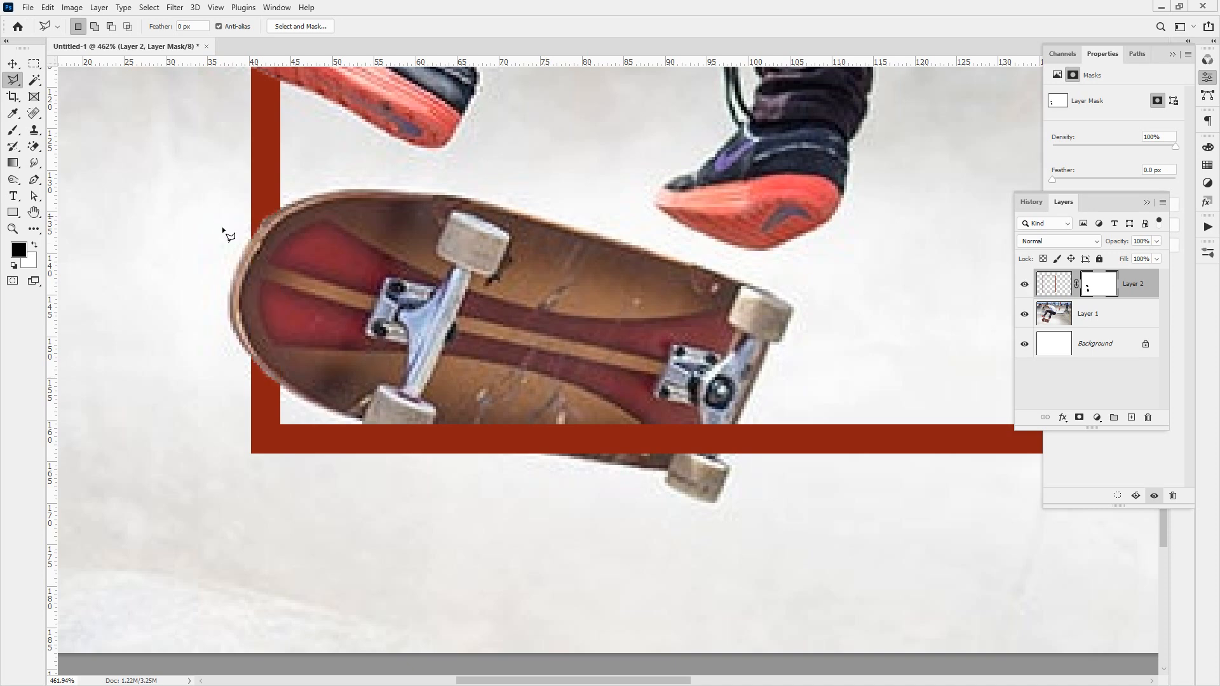
{"action": "double_click", "coordinate": [13, 228]}
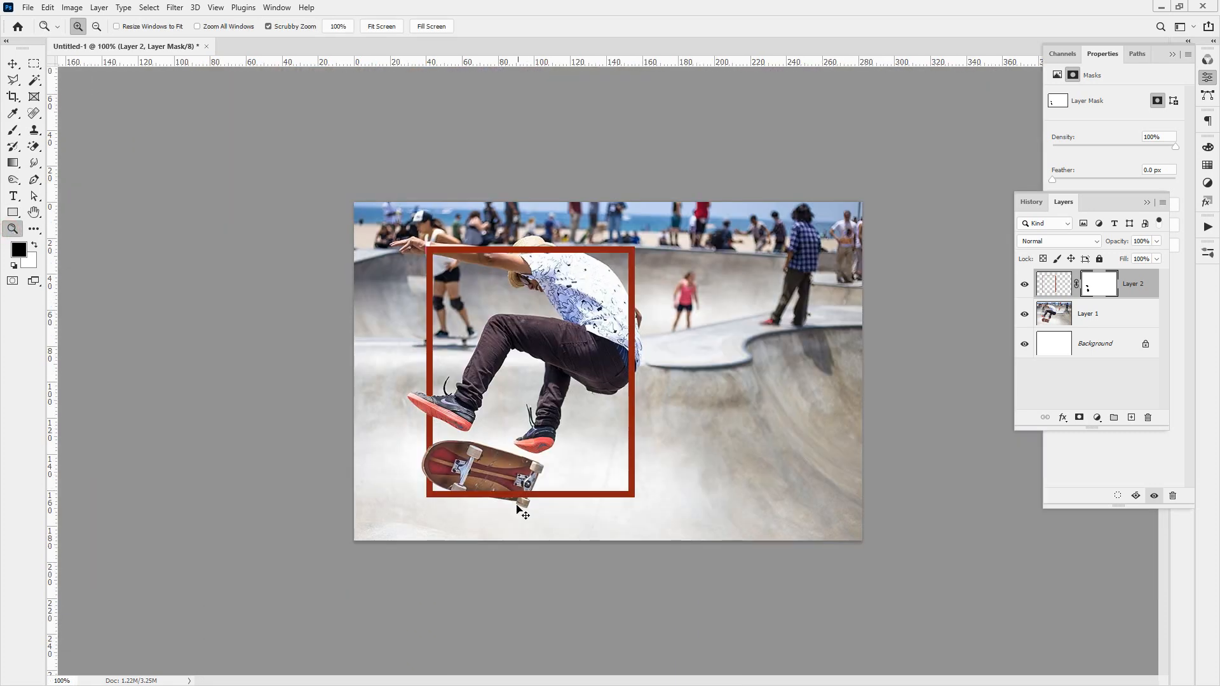
{"action": "mouse_move", "coordinate": [522, 506]}
{"action": "left_mouse_down"}
{"action": "mouse_move", "coordinate": [493, 480]}
{"action": "mouse_move", "coordinate": [559, 451]}
{"action": "mouse_move", "coordinate": [519, 472]}
{"action": "mouse_move", "coordinate": [526, 463]}
{"action": "mouse_move", "coordinate": [410, 424]}
{"action": "mouse_move", "coordinate": [476, 422]}
{"action": "mouse_move", "coordinate": [412, 414]}
{"action": "mouse_move", "coordinate": [420, 453]}
{"action": "left_mouse_up"}
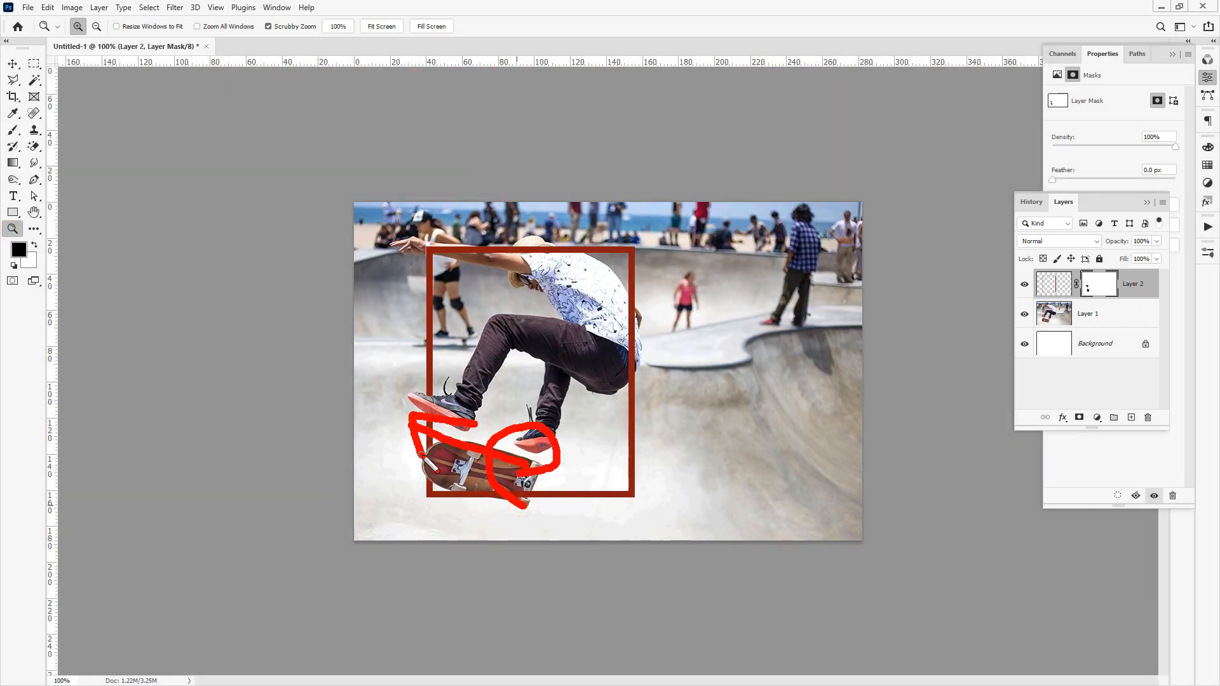
{"action": "key", "text": "Escape"}
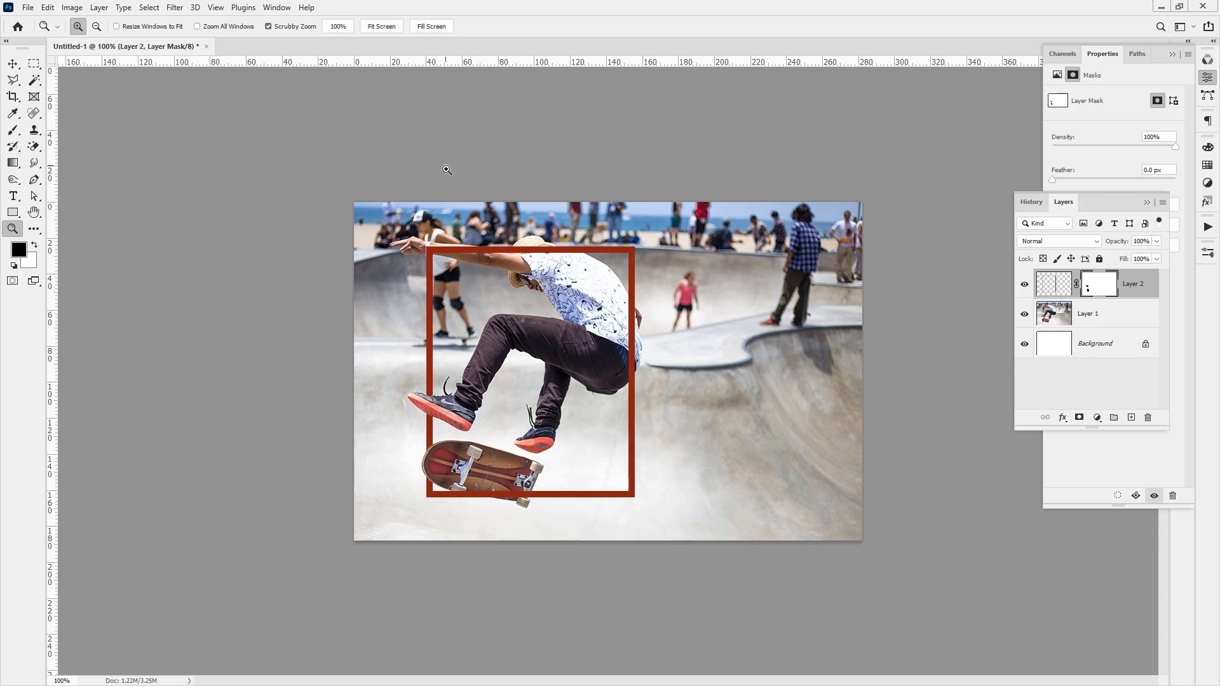
Hide Layer 2 and outline the skateboarder's outstretched arm, hat and upper shirt with the Polygonal Lasso where the frame crosses them.
{"action": "left_click", "coordinate": [474, 253]}
{"action": "left_click", "coordinate": [492, 257]}
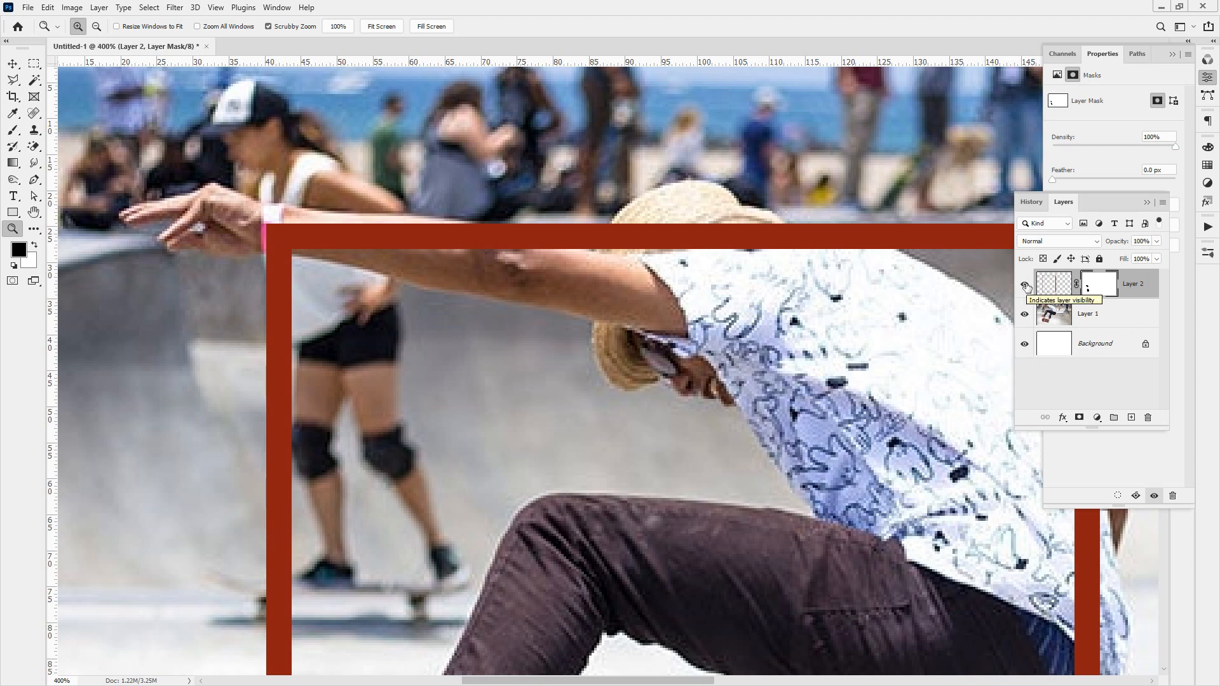
{"action": "left_click", "coordinate": [1025, 284]}
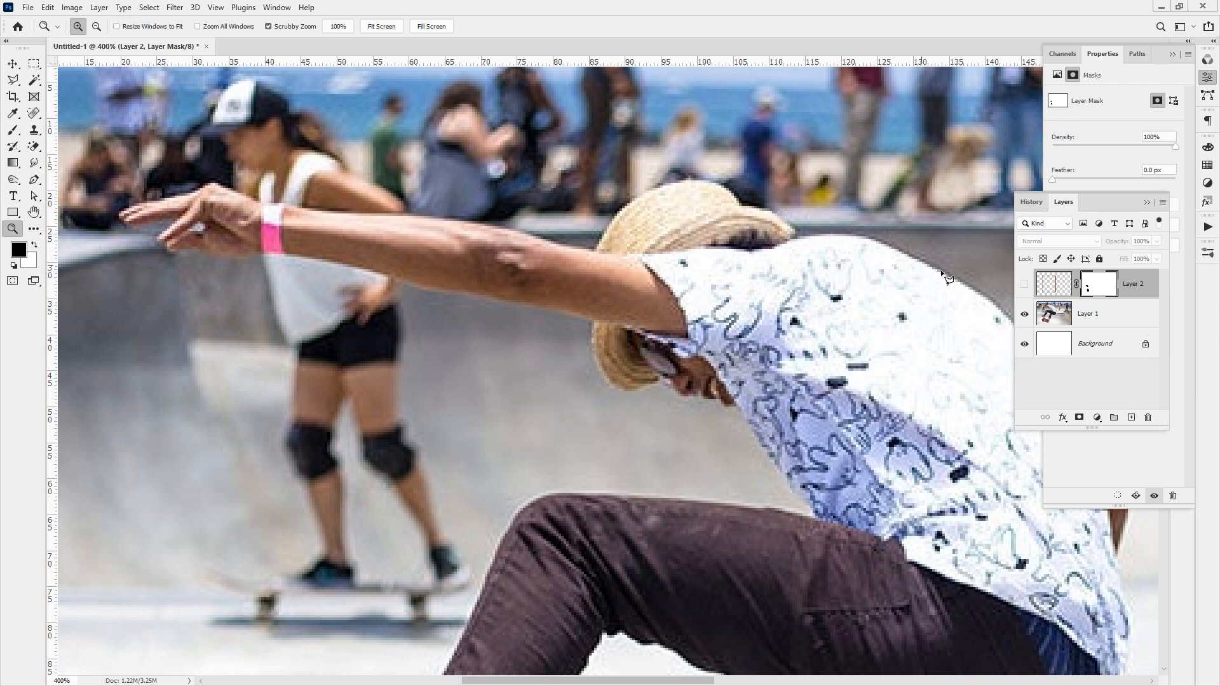
{"action": "key", "text": "l"}
{"action": "left_click", "coordinate": [971, 283]}
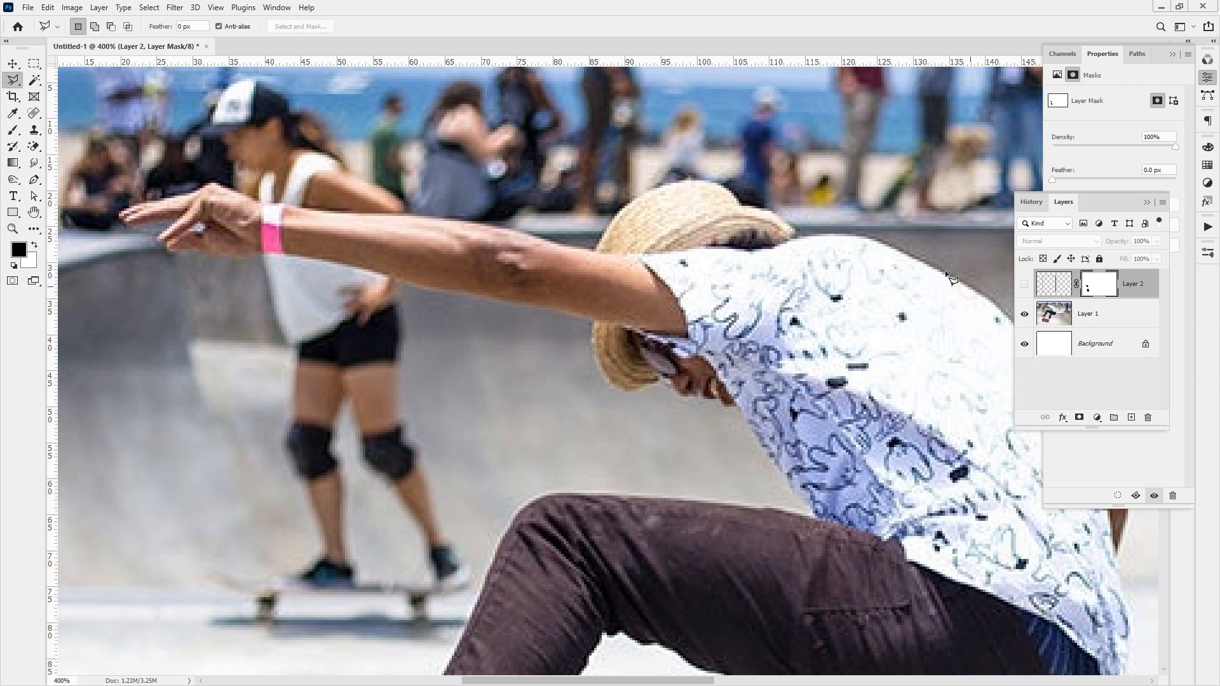
{"action": "left_click", "coordinate": [878, 239]}
{"action": "left_click", "coordinate": [665, 187]}
{"action": "left_click", "coordinate": [423, 218]}
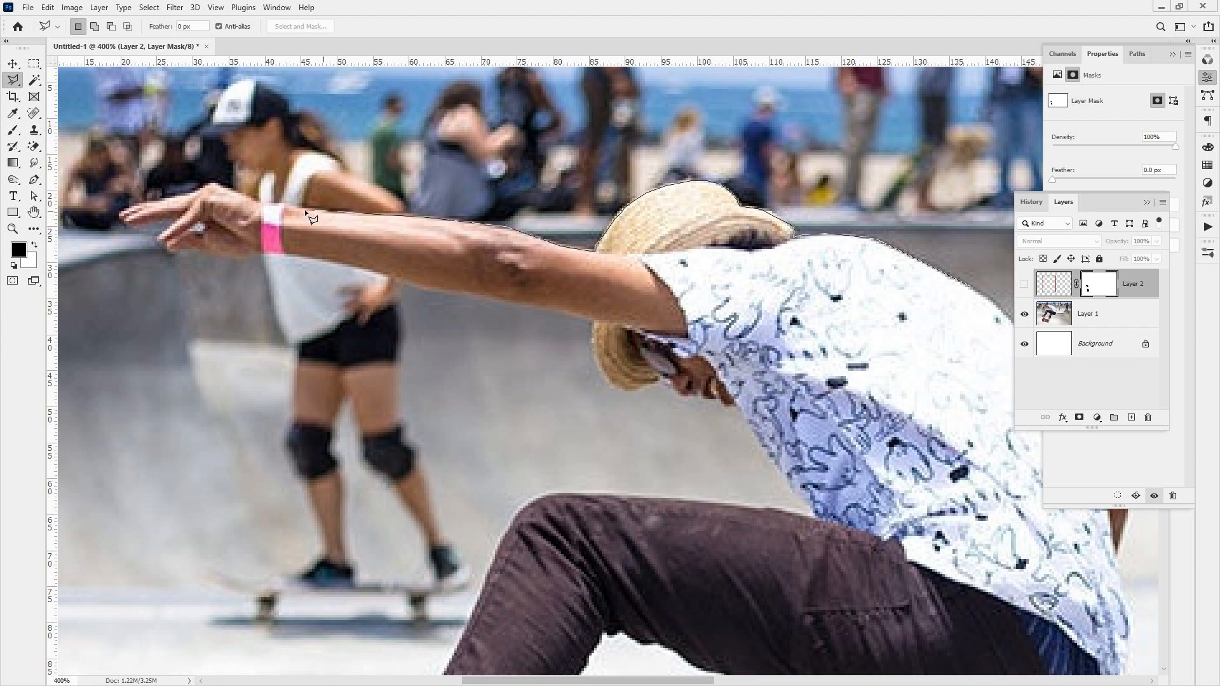
{"action": "left_click", "coordinate": [213, 183]}
{"action": "left_click", "coordinate": [189, 194]}
{"action": "left_click", "coordinate": [116, 218]}
{"action": "left_click", "coordinate": [358, 266]}
{"action": "left_click", "coordinate": [478, 296]}
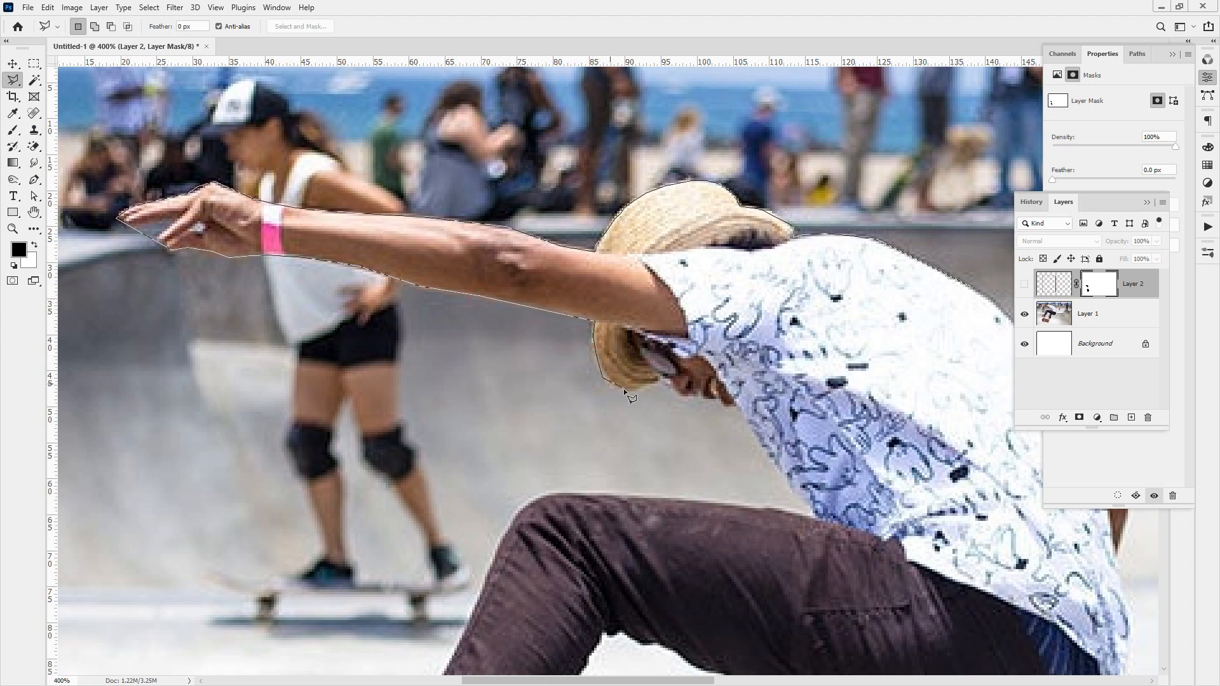
{"action": "left_click", "coordinate": [877, 448]}
{"action": "double_click", "coordinate": [997, 384]}
Show Layer 2, fill the arm, hat and shirt selection on its layer mask with black, and deselect.
{"action": "left_click", "coordinate": [1025, 284]}
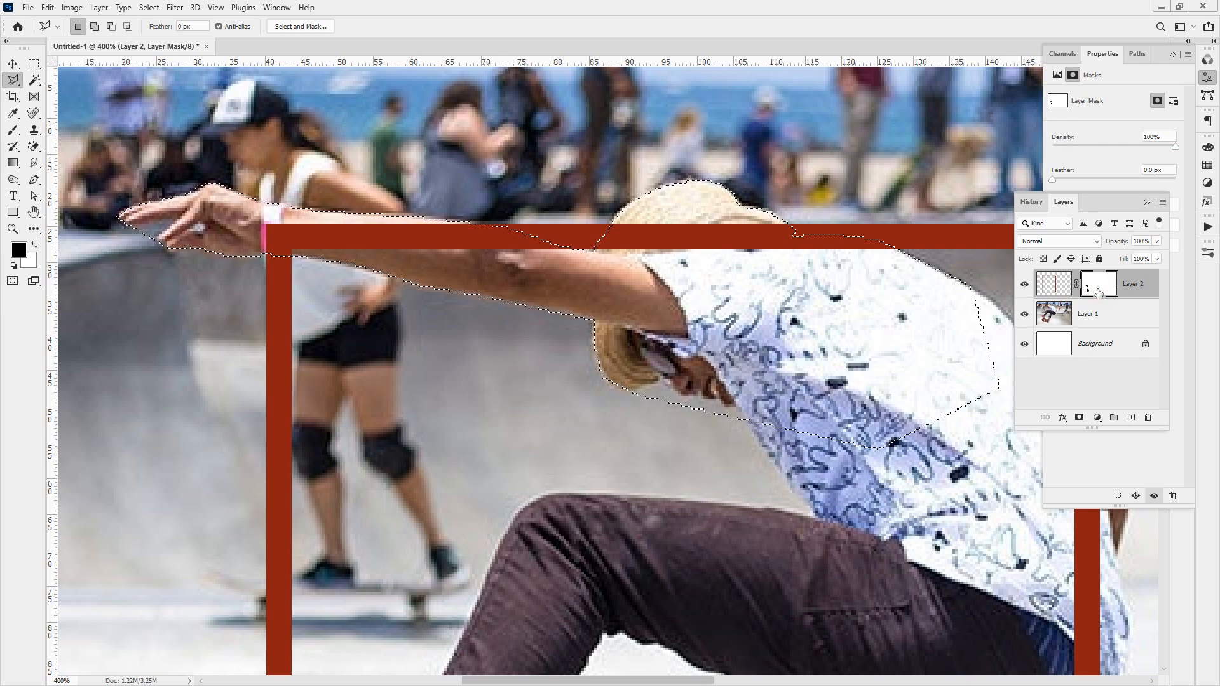
{"action": "key", "text": "alt+BackSpace"}
{"action": "key", "text": "ctrl+d"}
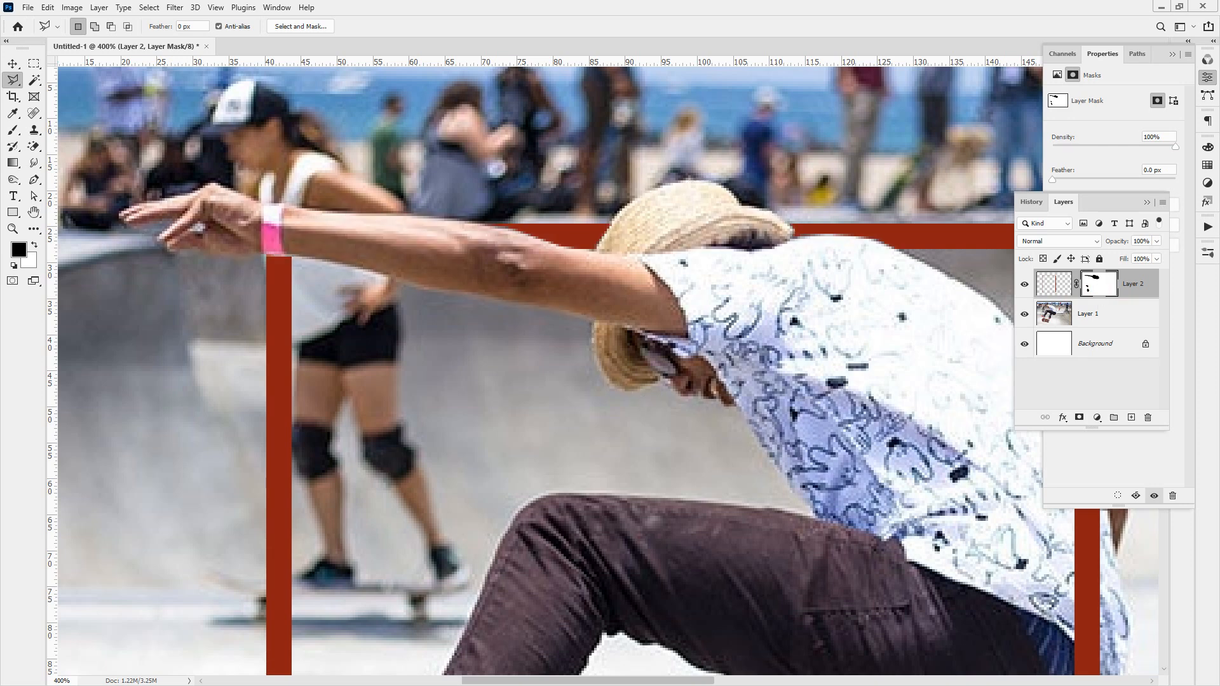
{"action": "double_click", "coordinate": [33, 212]}
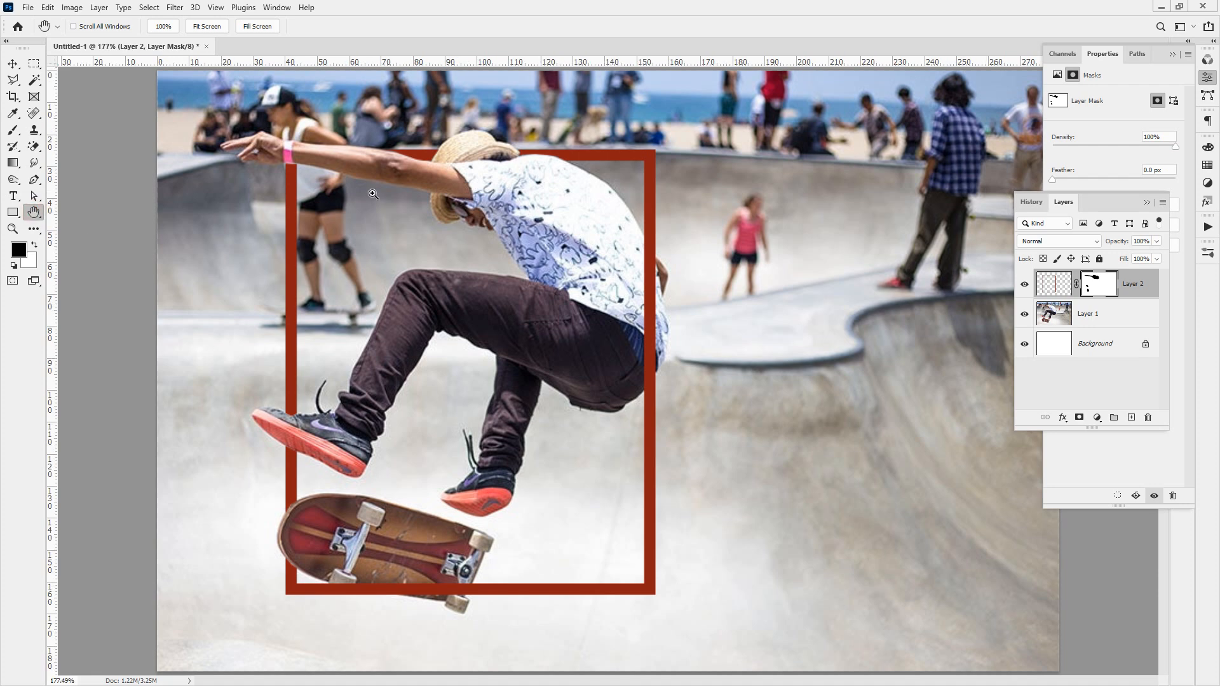
{"action": "mouse_move", "coordinate": [311, 109]}
{"action": "left_mouse_down"}
{"action": "mouse_move", "coordinate": [337, 133]}
{"action": "mouse_move", "coordinate": [336, 118]}
{"action": "mouse_move", "coordinate": [305, 146]}
{"action": "left_mouse_up"}
{"action": "left_click_drag", "start_coordinate": [802, 349], "coordinate": [813, 356]}
{"action": "mouse_move", "coordinate": [815, 297]}
{"action": "left_mouse_down"}
{"action": "mouse_move", "coordinate": [788, 321]}
{"action": "mouse_move", "coordinate": [782, 354]}
{"action": "left_mouse_up"}
{"action": "key", "text": "Escape"}
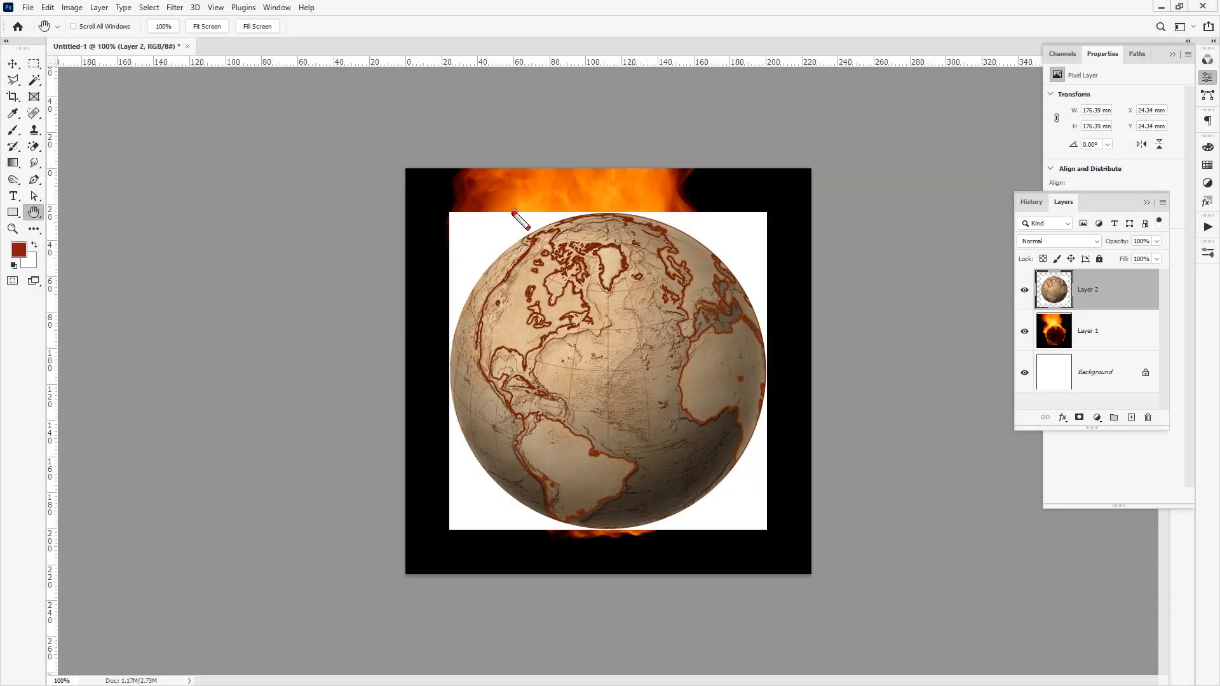
{"action": "left_click_drag", "start_coordinate": [462, 222], "coordinate": [502, 219]}
{"action": "left_click_drag", "start_coordinate": [734, 234], "coordinate": [762, 230]}
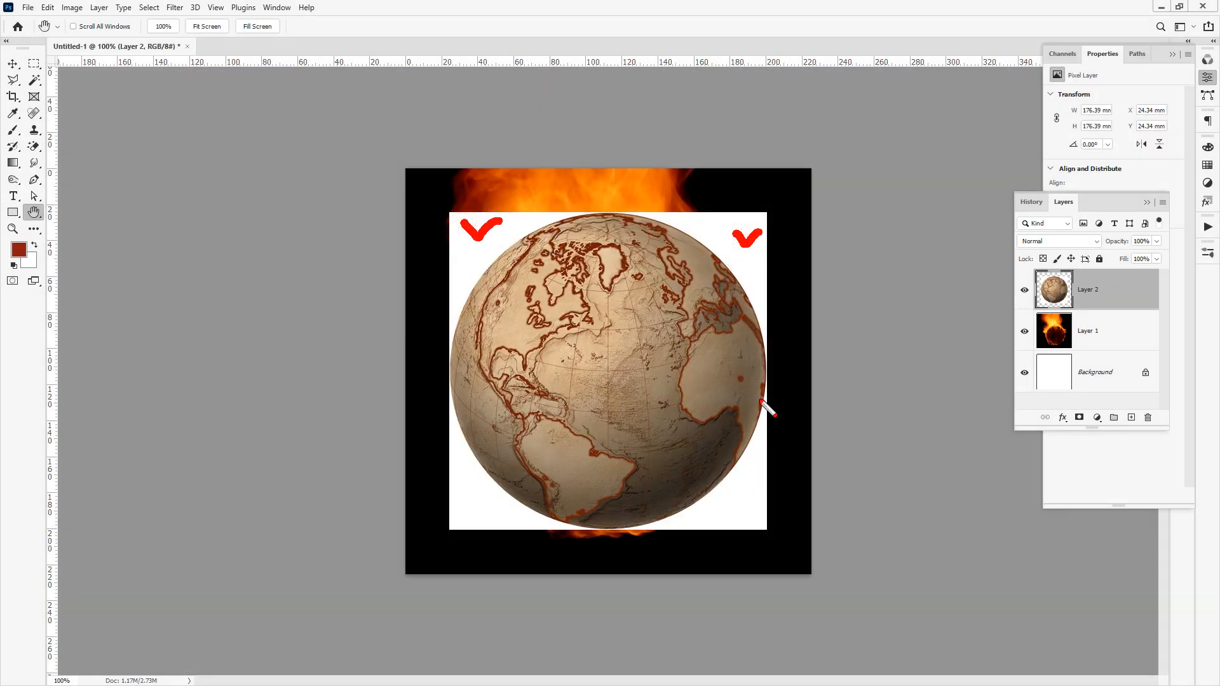
{"action": "left_click_drag", "start_coordinate": [752, 504], "coordinate": [780, 514]}
{"action": "left_click_drag", "start_coordinate": [448, 493], "coordinate": [466, 513]}
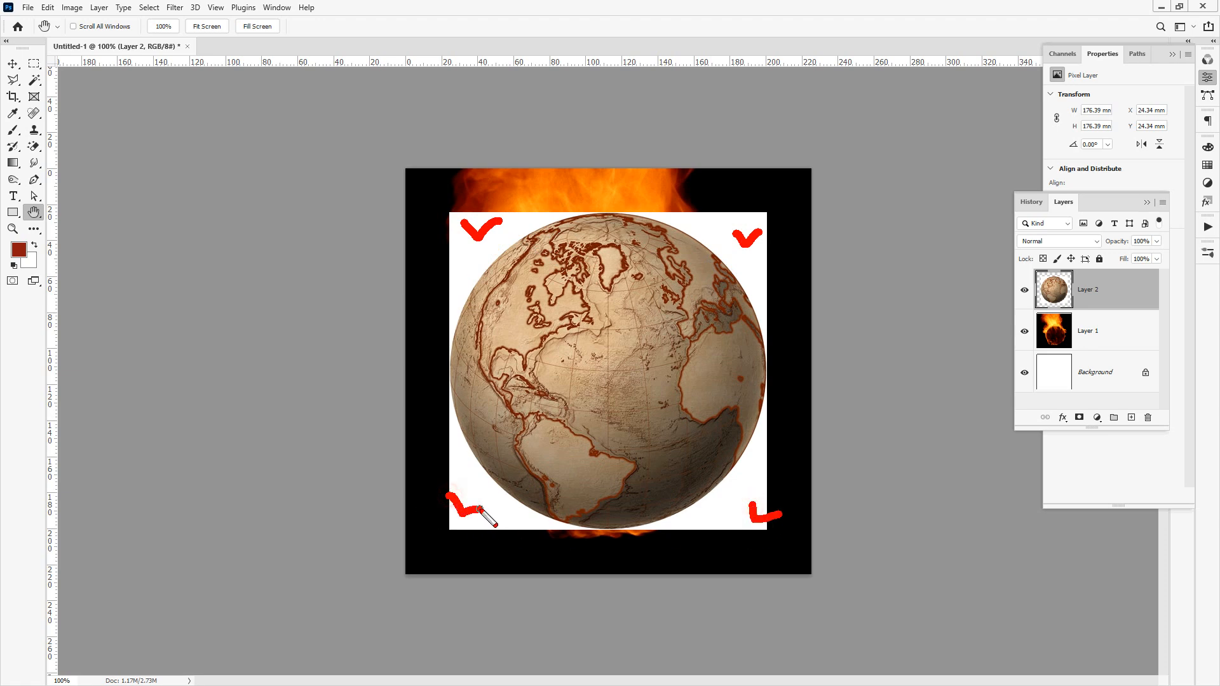
{"action": "key", "text": "Escape"}
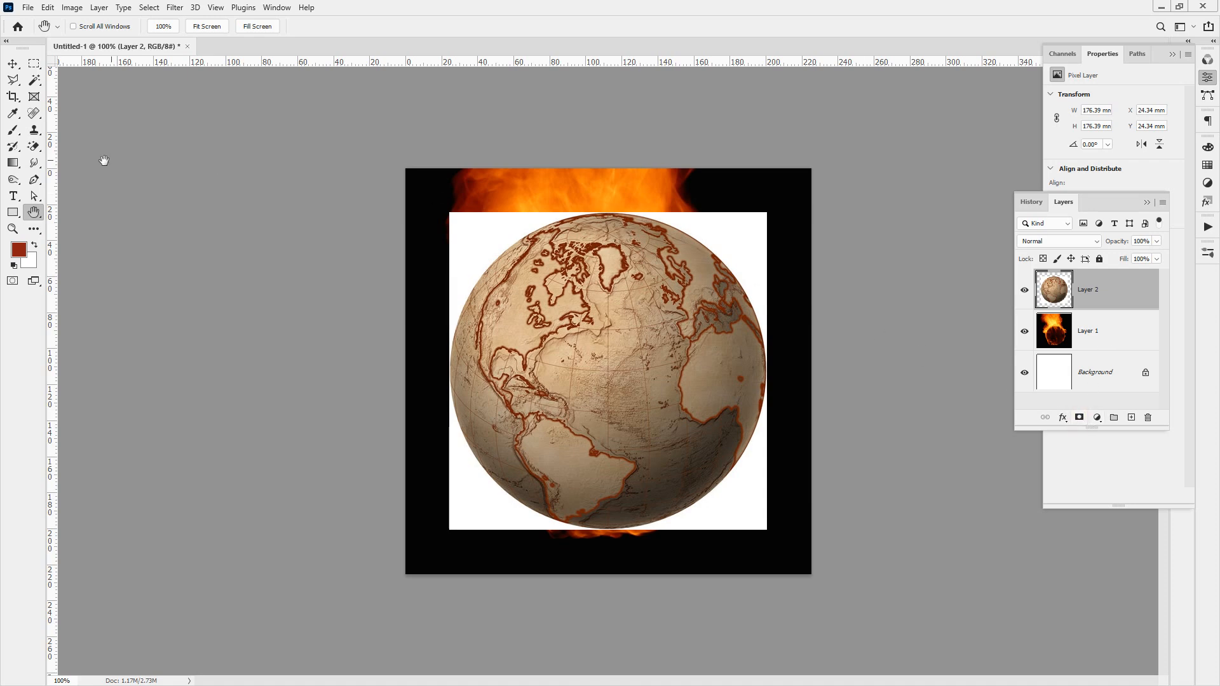
Select the globe with the Elliptical Marquee and add a layer mask to Layer 2 that hides its white corners.
{"action": "left_click", "coordinate": [34, 63]}
{"action": "left_click", "coordinate": [67, 77]}
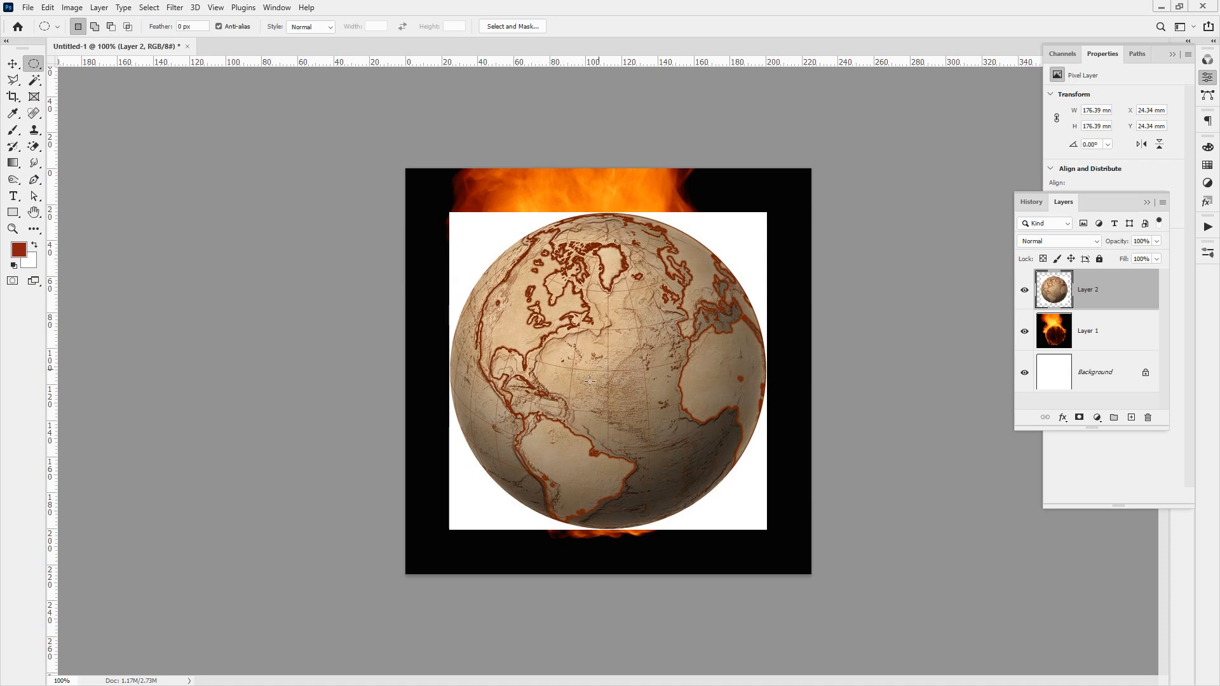
{"action": "left_click_drag", "start_coordinate": [611, 392], "coordinate": [767, 563]}
{"action": "left_click_drag", "start_coordinate": [598, 434], "coordinate": [592, 413]}
{"action": "left_click", "coordinate": [1079, 419]}
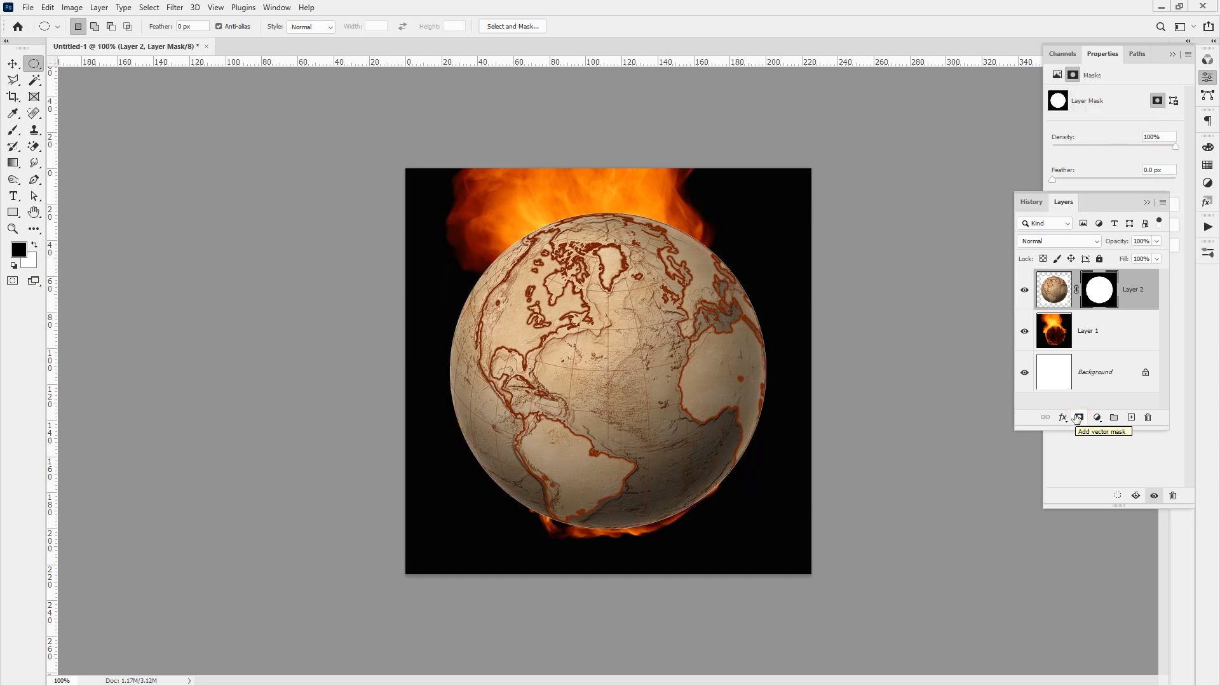
Move the masked globe into the ring of fire and scale it uniformly to 70.40%.
{"action": "key", "text": "v"}
{"action": "left_click_drag", "start_coordinate": [556, 290], "coordinate": [594, 296]}
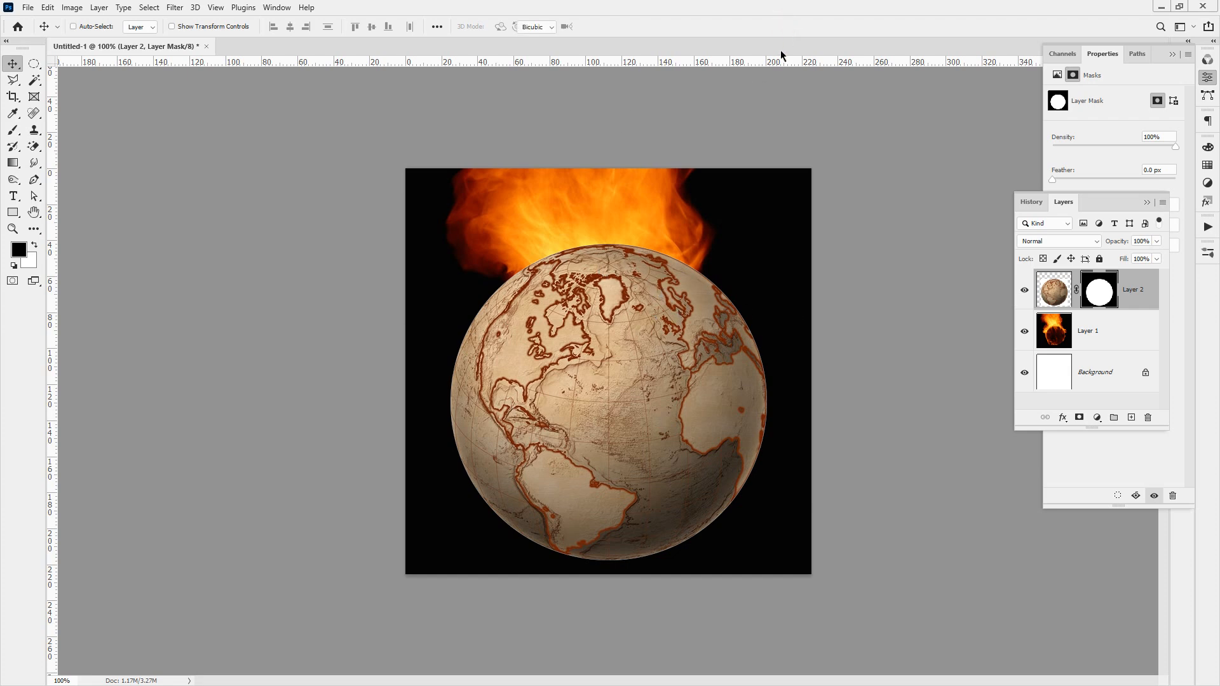
{"action": "key", "text": "ctrl+t"}
{"action": "left_click_drag", "start_coordinate": [771, 244], "coordinate": [709, 304]}
{"action": "left_click_drag", "start_coordinate": [634, 343], "coordinate": [649, 363]}
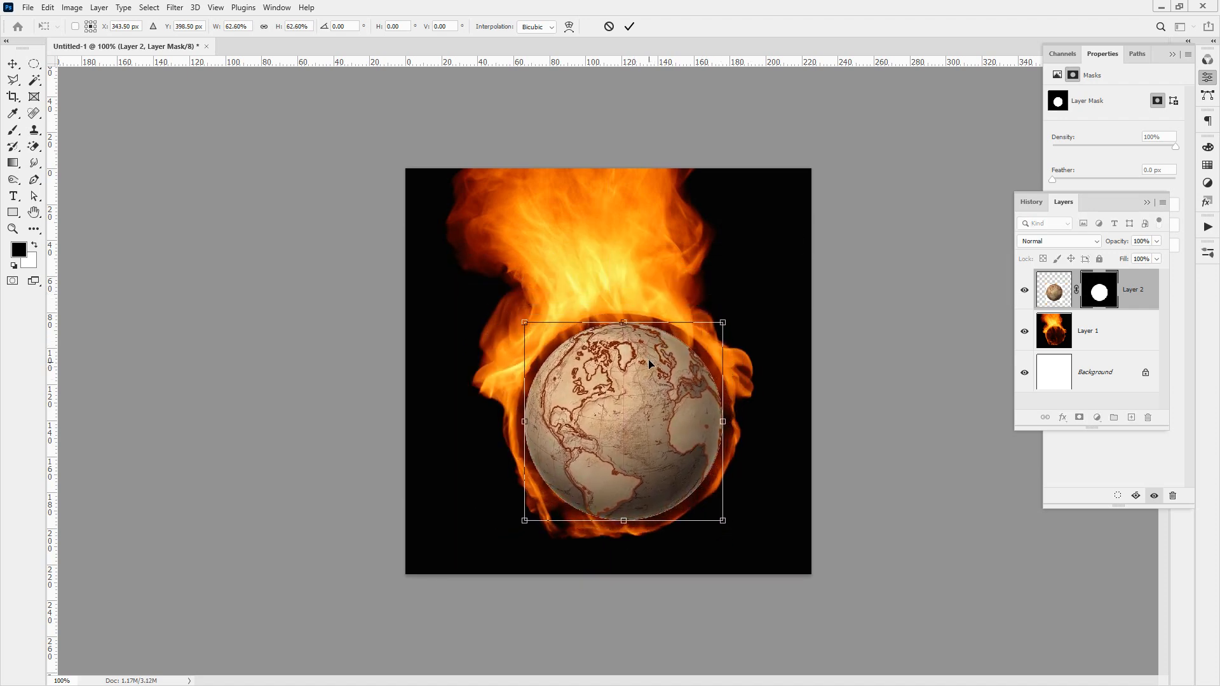
{"action": "left_click_drag", "start_coordinate": [726, 322], "coordinate": [738, 310]}
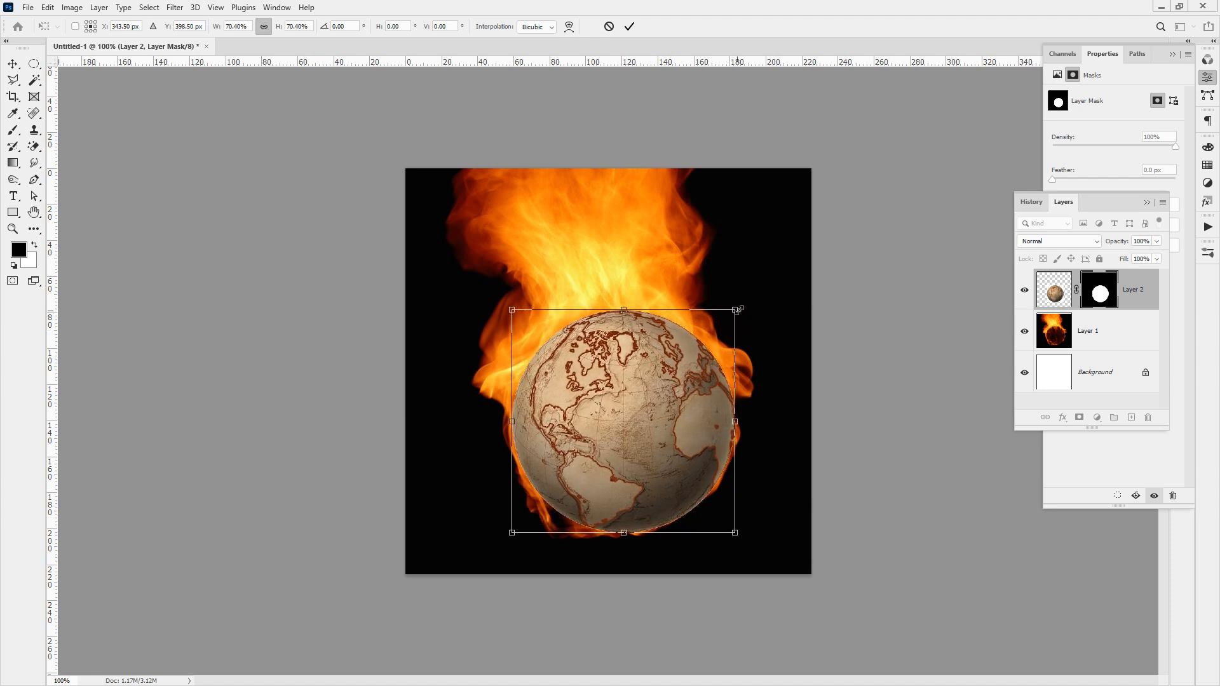
{"action": "key", "text": "Return"}
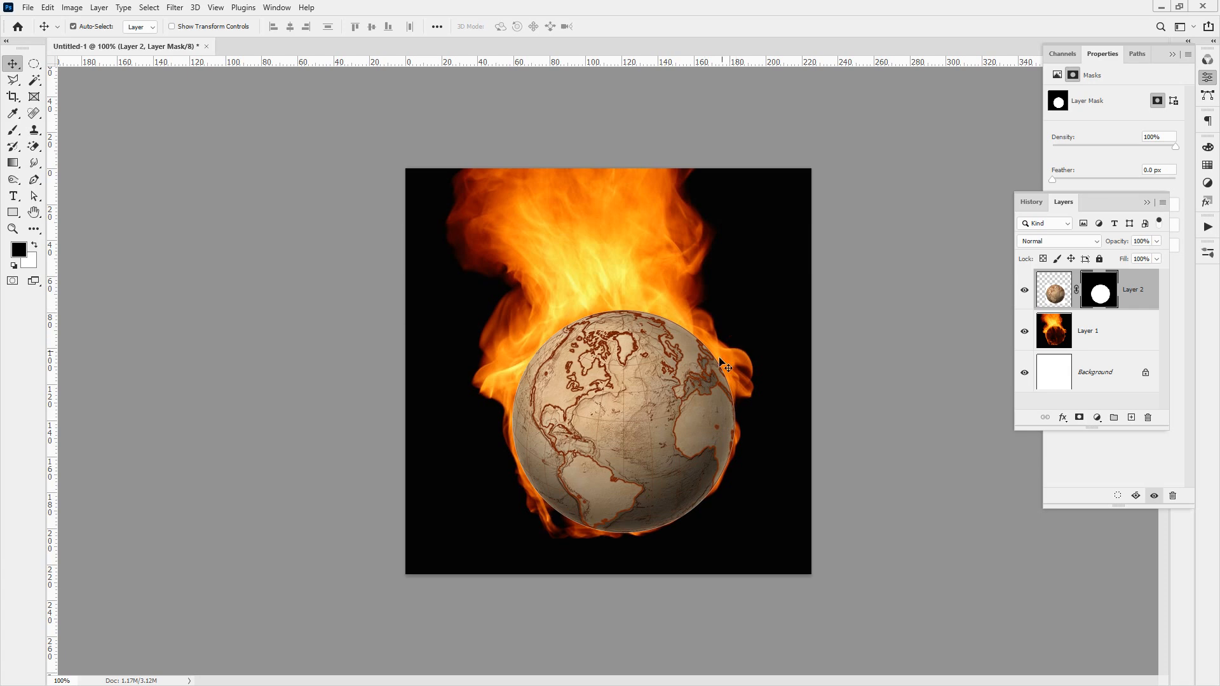
Try blend modes such as Darken, Color Burn, Linear Dodge (Add), Lighter Color and Vivid Light on the globe layer over the fire.
{"action": "left_click", "coordinate": [661, 411], "text": "ctrl"}
{"action": "left_click_drag", "start_coordinate": [648, 449], "coordinate": [615, 408]}
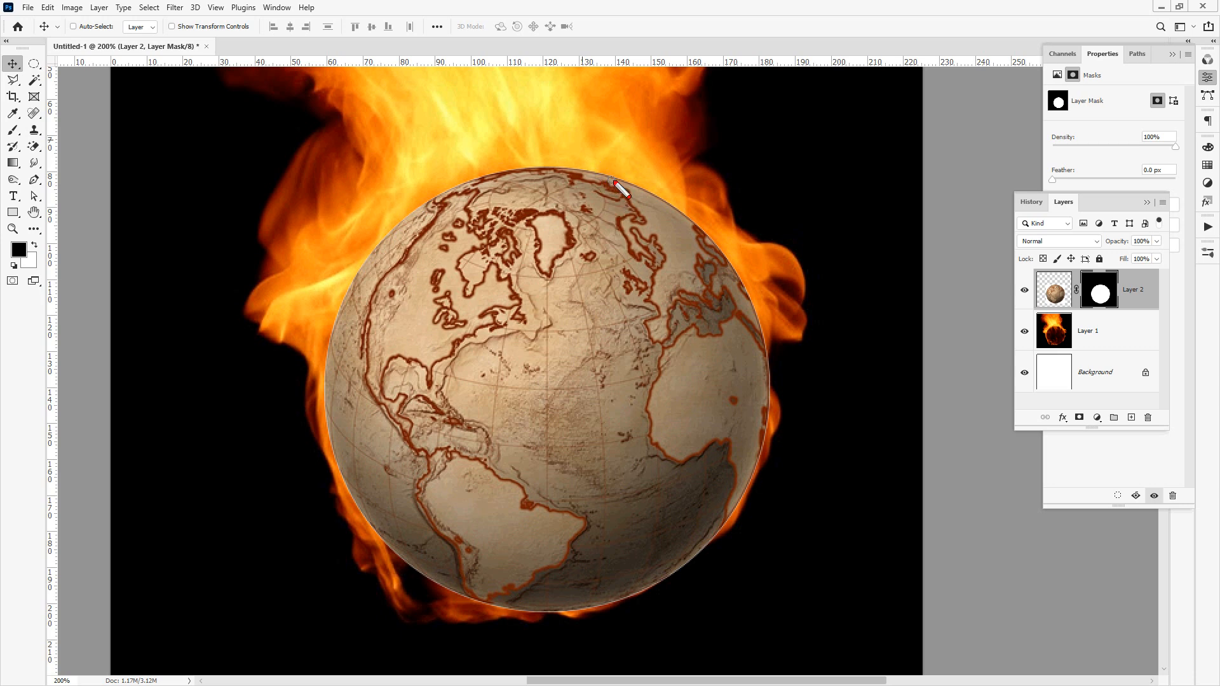
{"action": "left_click", "coordinate": [1061, 247]}
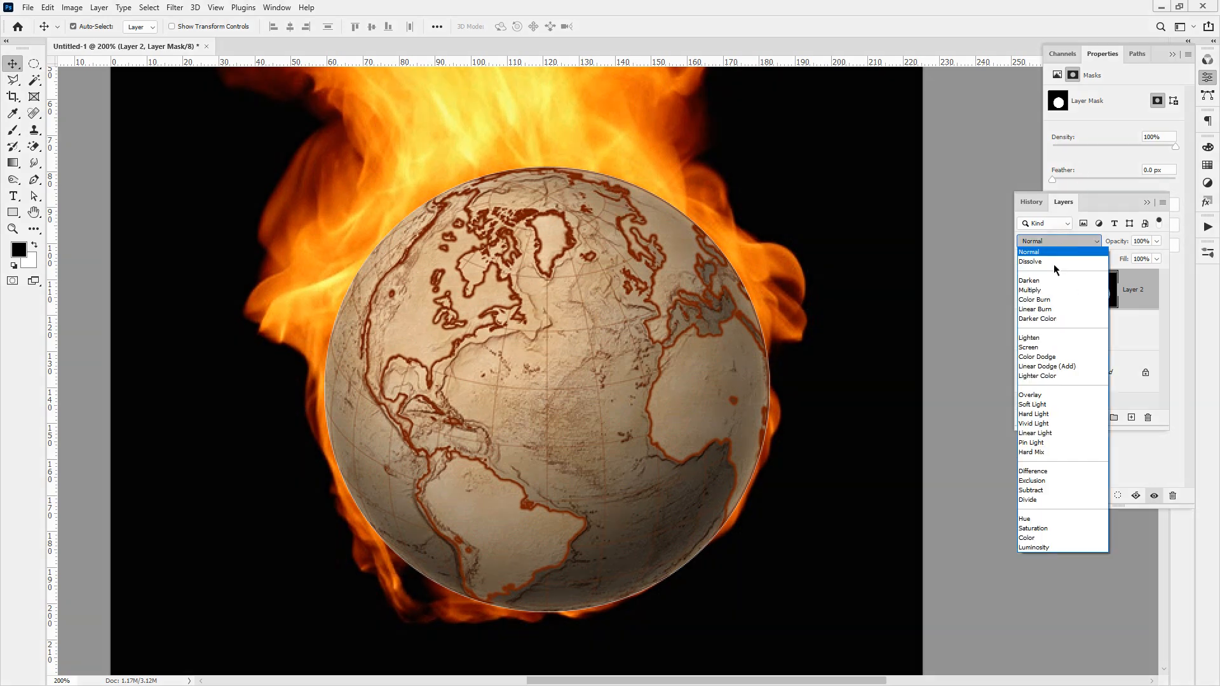
{"action": "left_click", "coordinate": [1050, 274]}
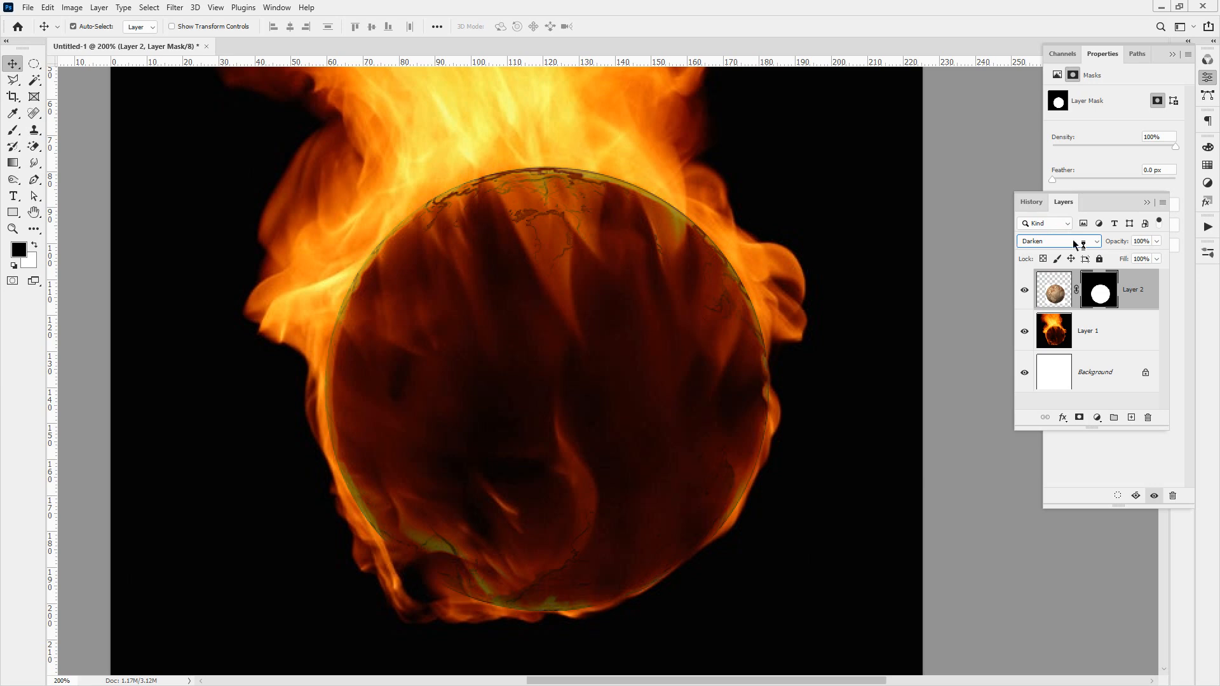
{"action": "scroll", "coordinate": [1074, 244], "scroll_direction": "down", "scroll_amount": 1}
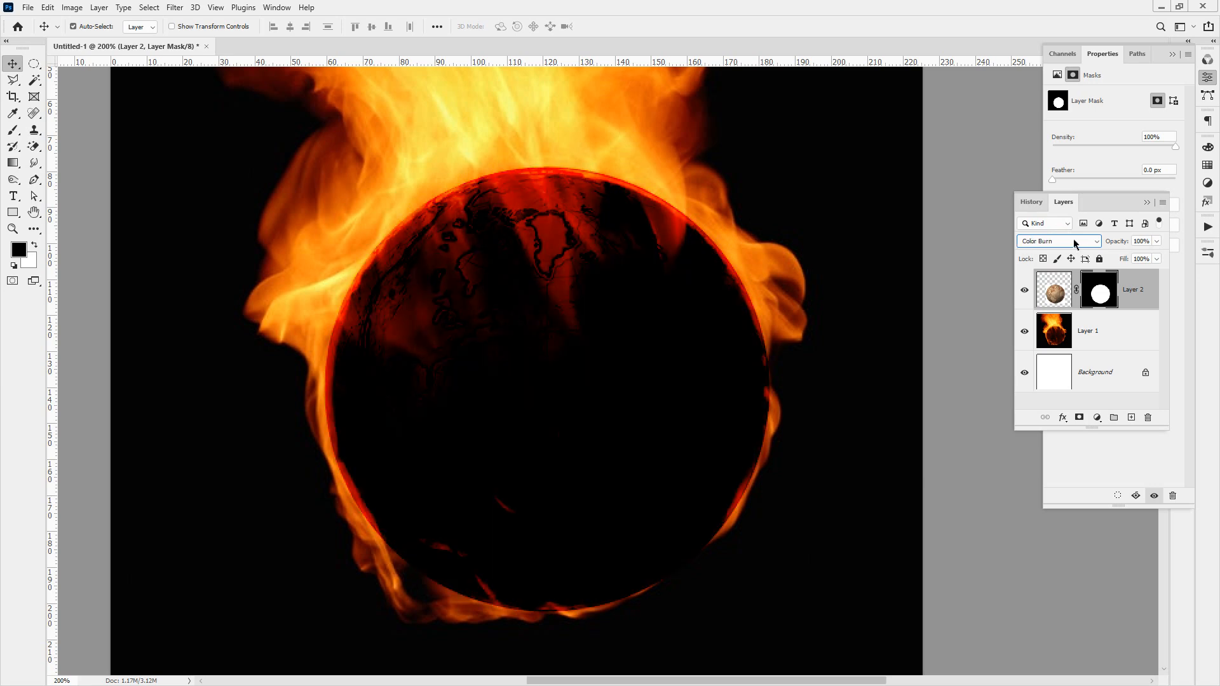
{"action": "scroll", "coordinate": [1074, 245], "scroll_direction": "down", "scroll_amount": 2}
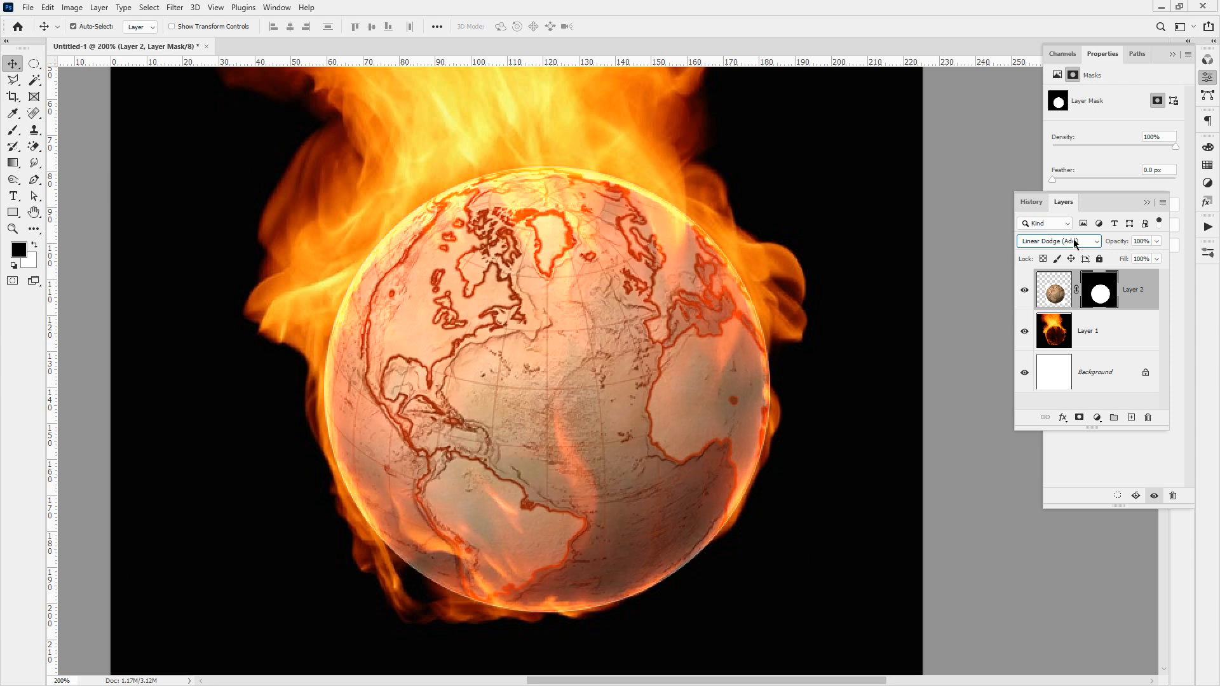
{"action": "scroll", "coordinate": [1078, 243], "scroll_direction": "down", "scroll_amount": 1}
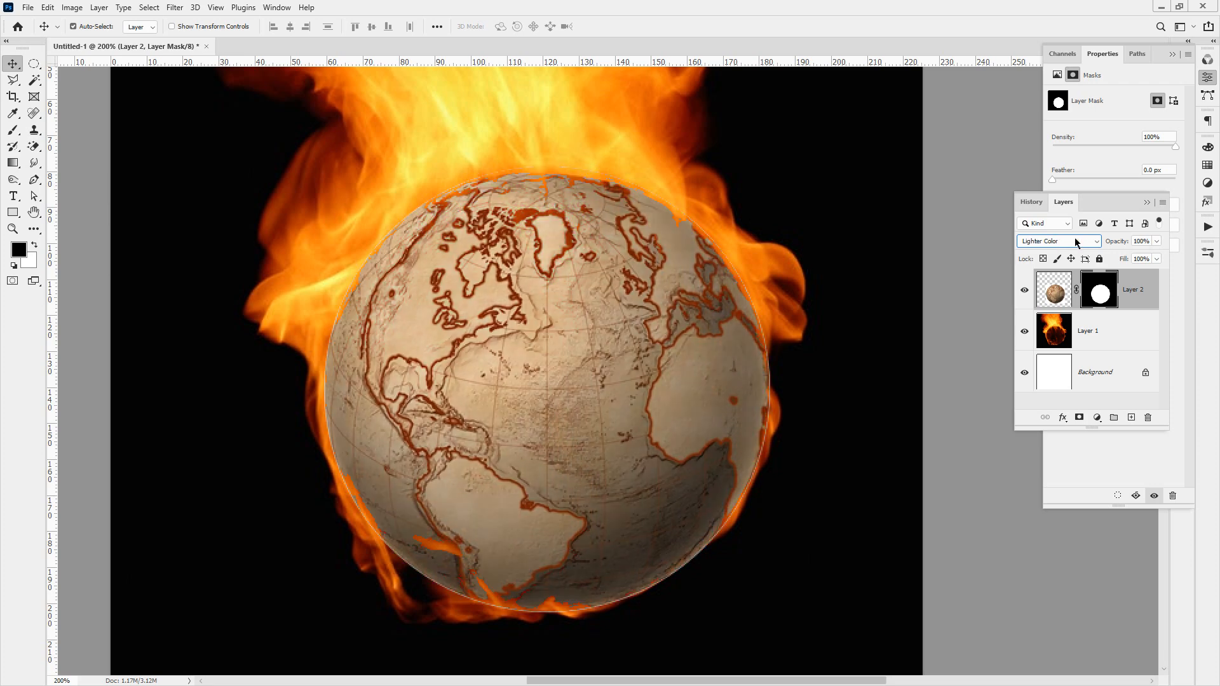
{"action": "scroll", "coordinate": [1076, 241], "scroll_direction": "down", "scroll_amount": 1}
{"action": "scroll", "coordinate": [1076, 241], "scroll_direction": "down", "scroll_amount": 2}
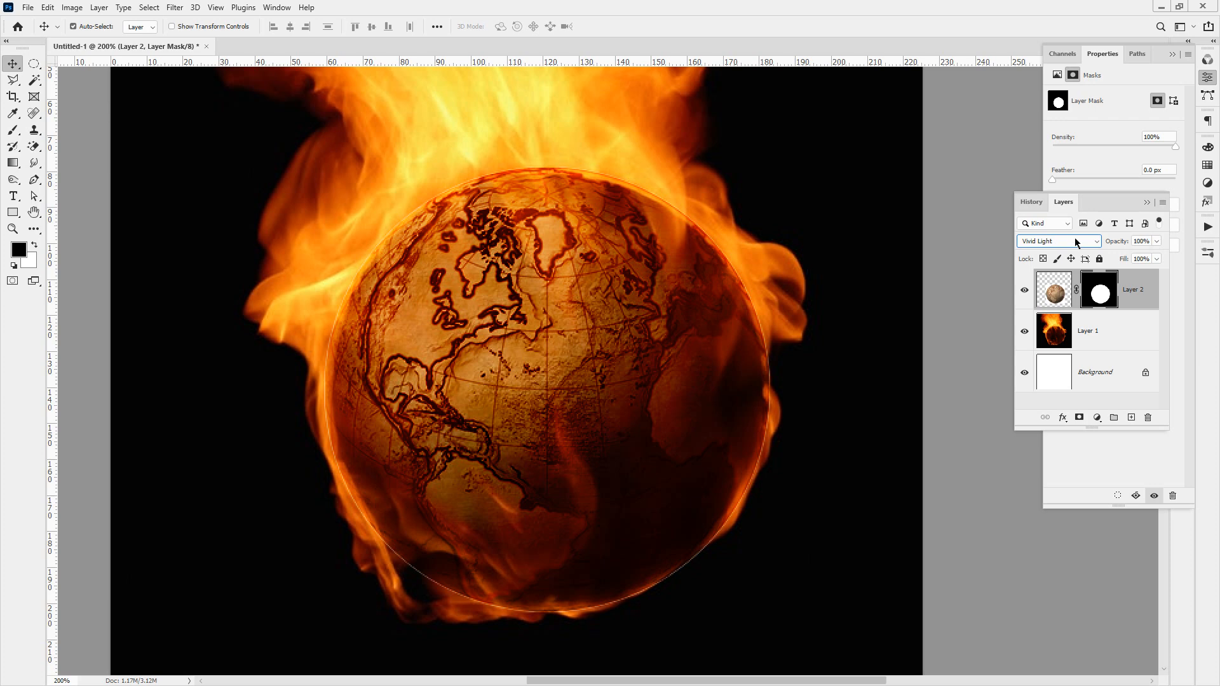
{"action": "scroll", "coordinate": [1076, 241], "scroll_direction": "up", "scroll_amount": 1}
{"action": "double_click", "coordinate": [35, 212]}
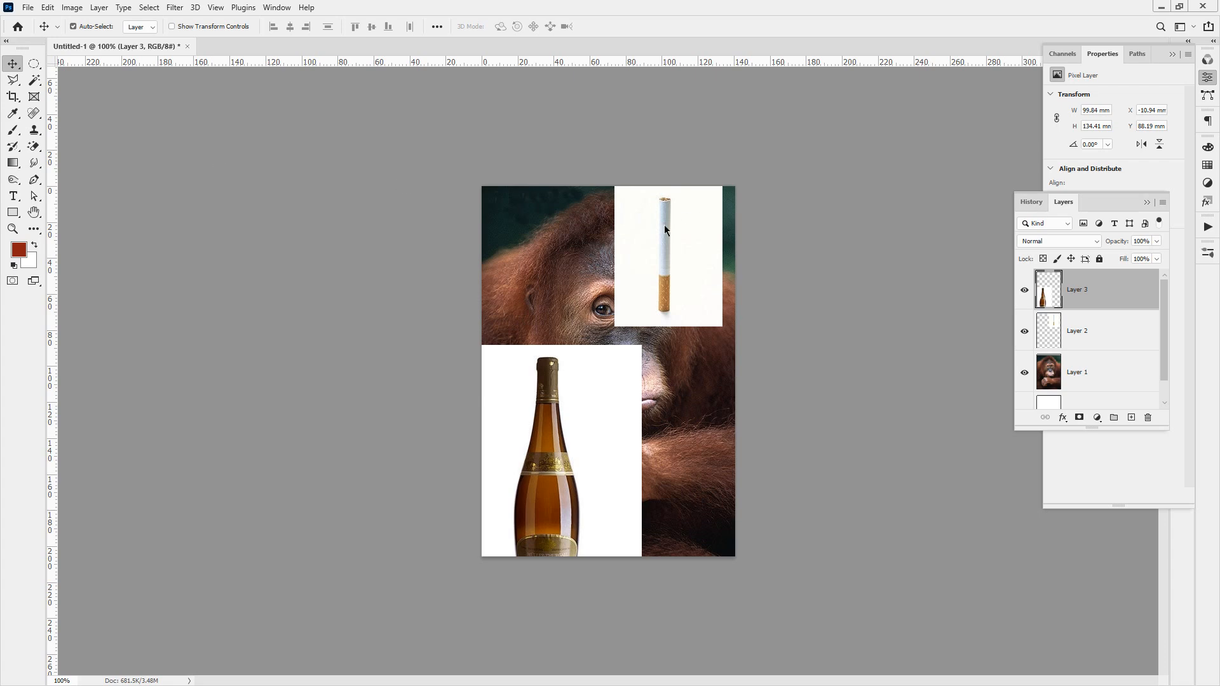
Outline the cigarette with the Polygonal Lasso and use the selection as a layer mask on Layer 2.
{"action": "scroll", "coordinate": [699, 260], "scroll_direction": "up", "scroll_amount": 2}
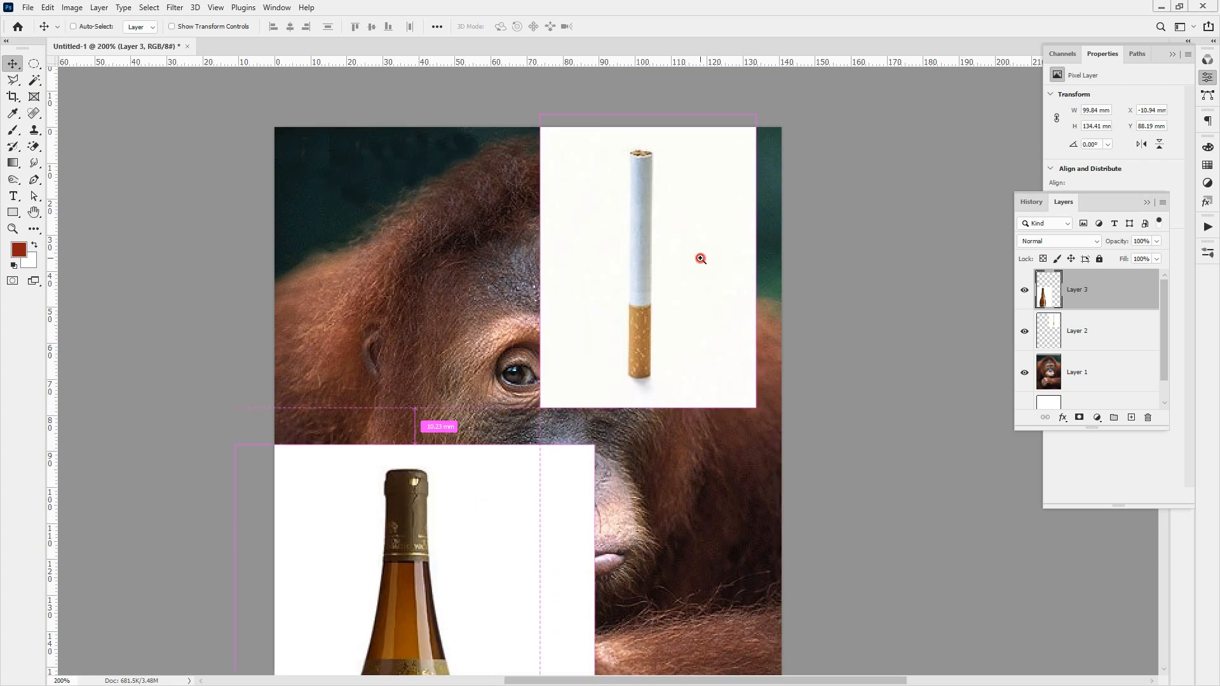
{"action": "left_click_drag", "start_coordinate": [601, 300], "coordinate": [551, 365]}
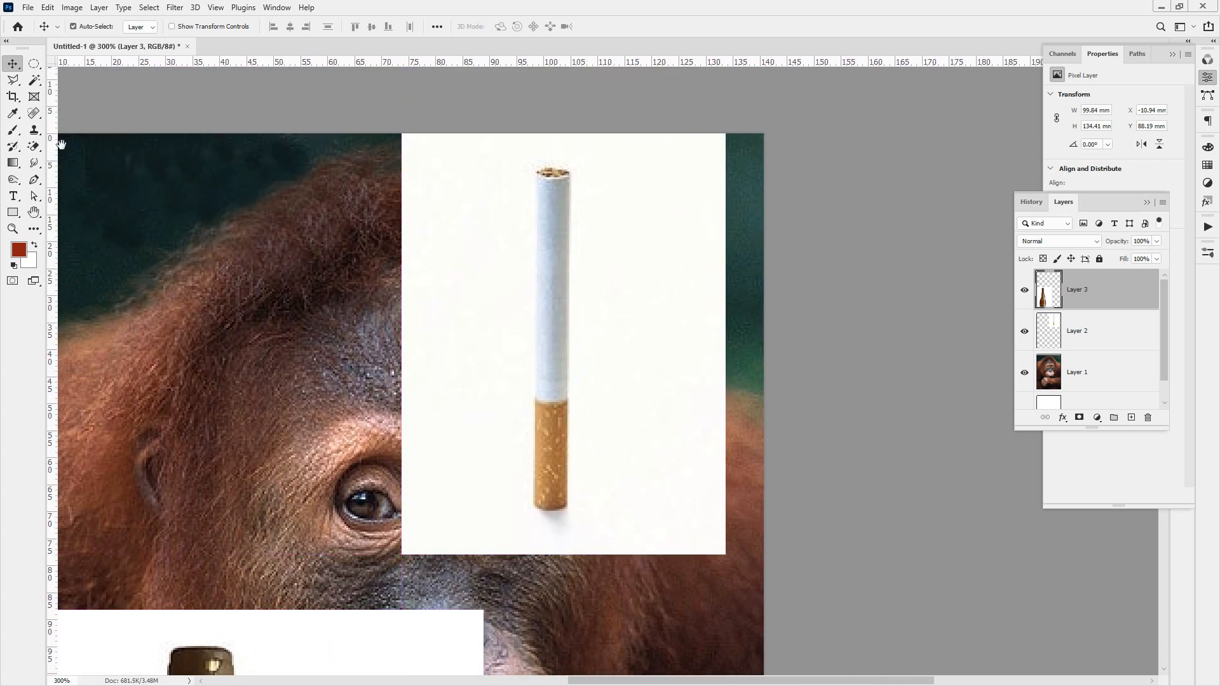
{"action": "left_click", "coordinate": [34, 64]}
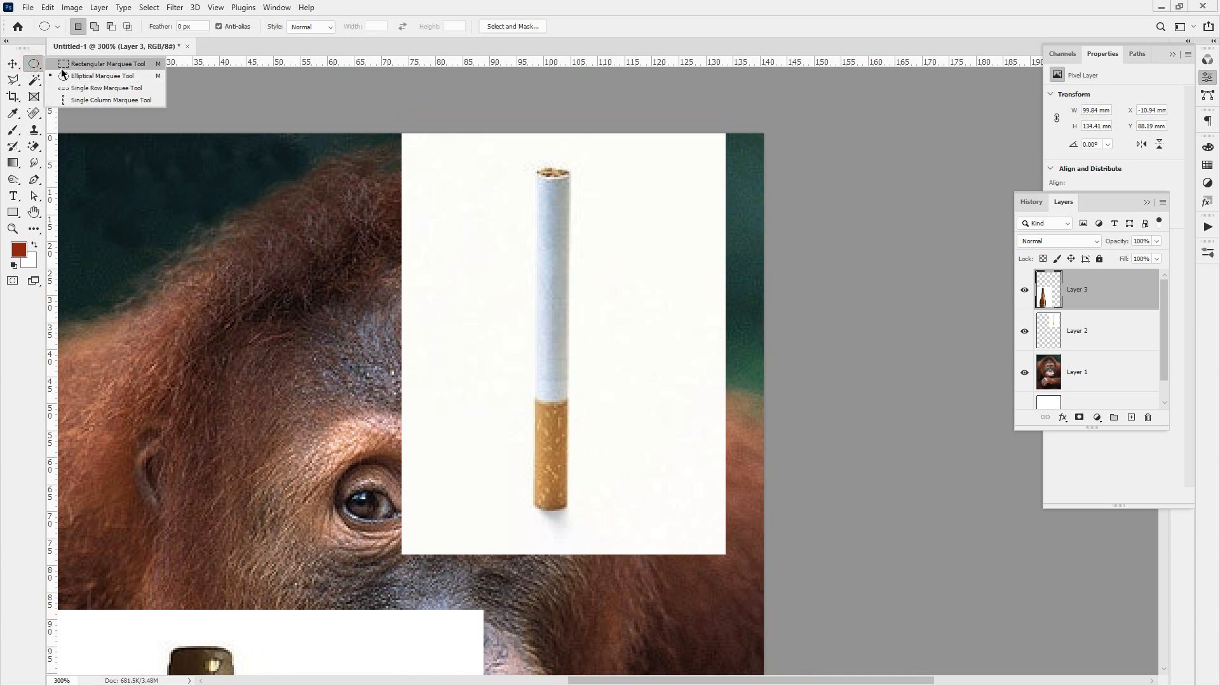
{"action": "left_click", "coordinate": [12, 83]}
{"action": "scroll", "coordinate": [563, 181], "scroll_direction": "up", "scroll_amount": 1}
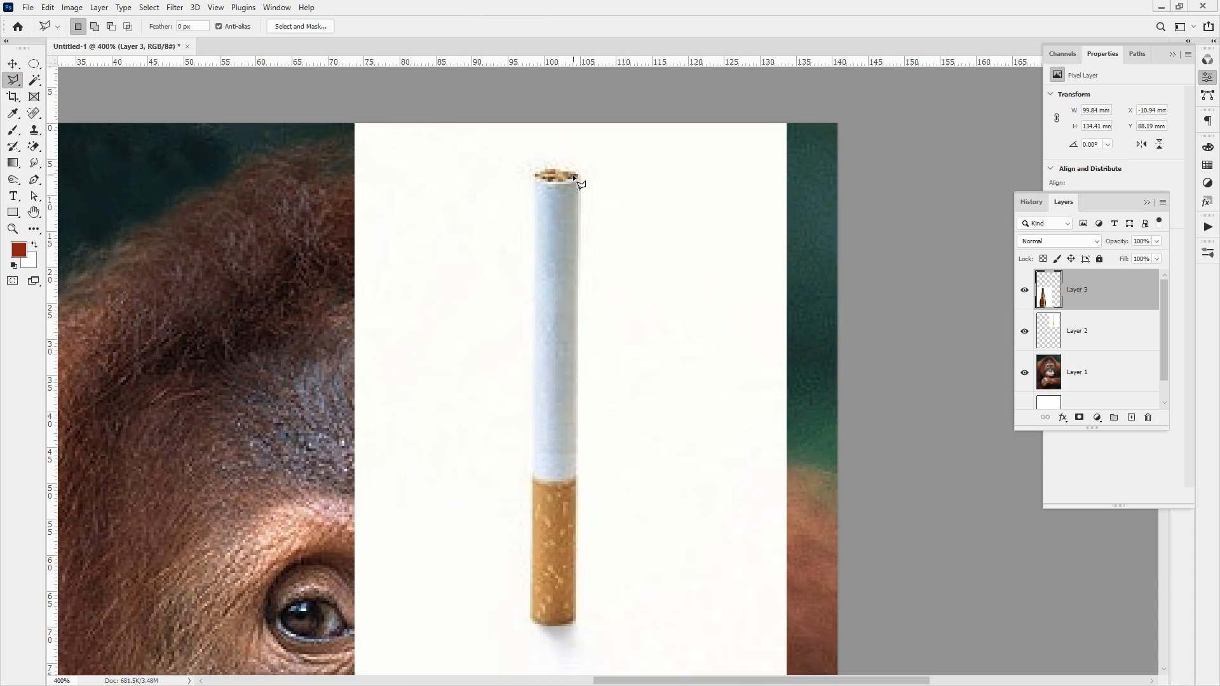
{"action": "left_click", "coordinate": [565, 169]}
{"action": "left_click", "coordinate": [535, 177]}
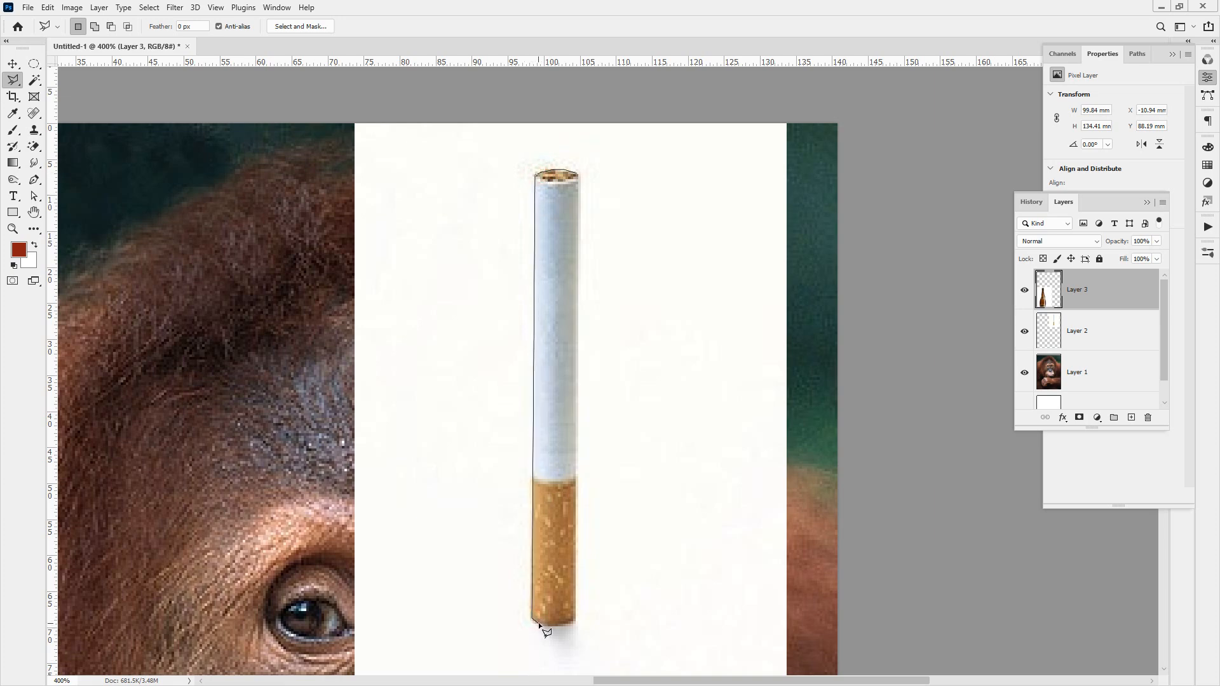
{"action": "left_click", "coordinate": [574, 620]}
{"action": "left_click", "coordinate": [581, 176]}
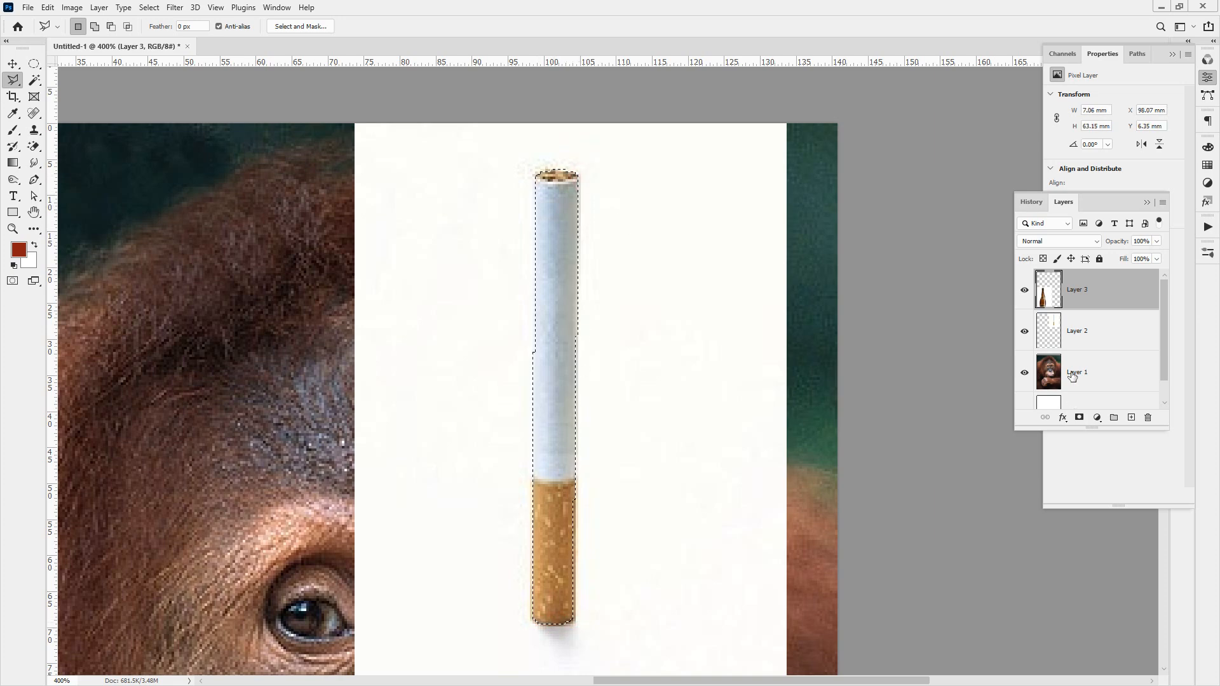
{"action": "left_click", "coordinate": [1107, 335]}
{"action": "left_click", "coordinate": [1079, 418]}
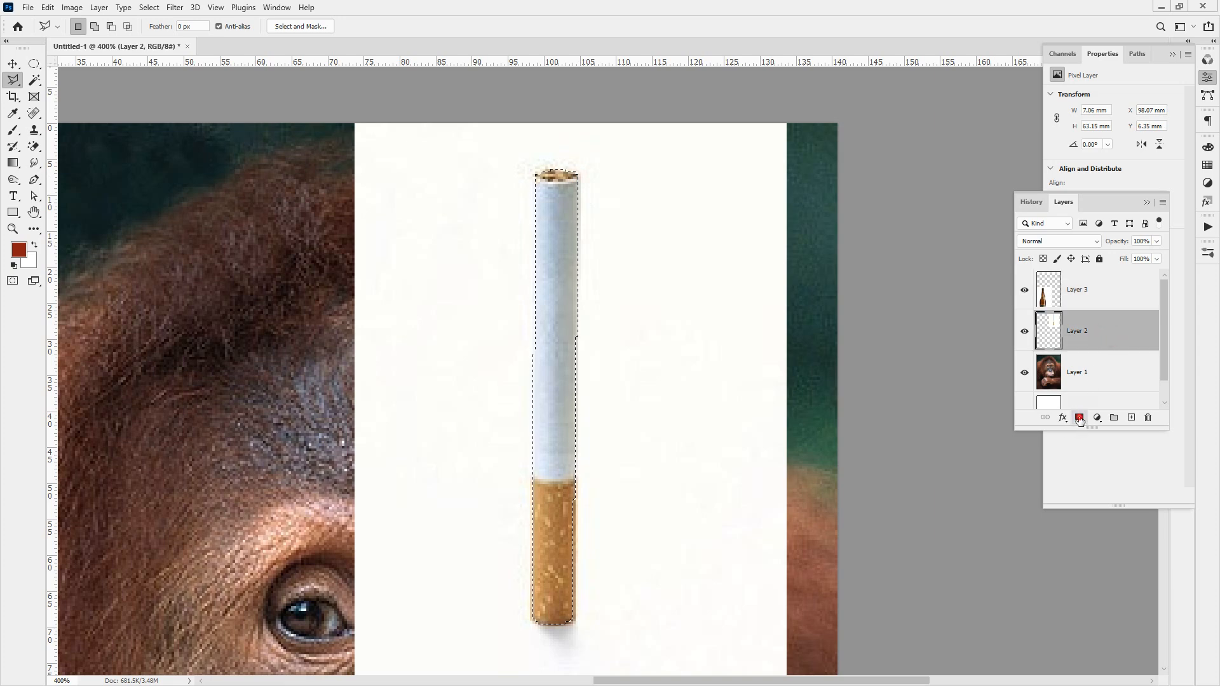
Move the masked cigarette down to the orangutan's mouth and rotate it diagonally so its filter end rests on the lips.
{"action": "scroll", "coordinate": [551, 412], "scroll_direction": "down", "scroll_amount": 5}
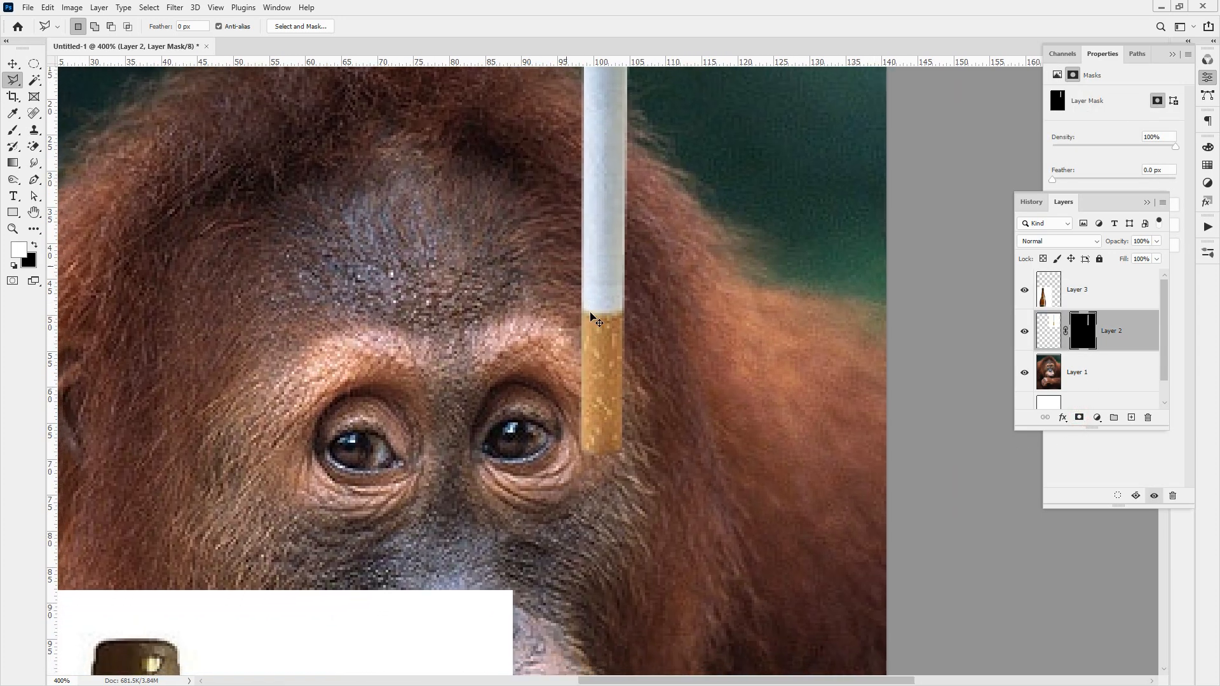
{"action": "key", "text": "v"}
{"action": "left_click_drag", "start_coordinate": [610, 334], "coordinate": [658, 466]}
{"action": "scroll", "coordinate": [651, 428], "scroll_direction": "down", "scroll_amount": 6}
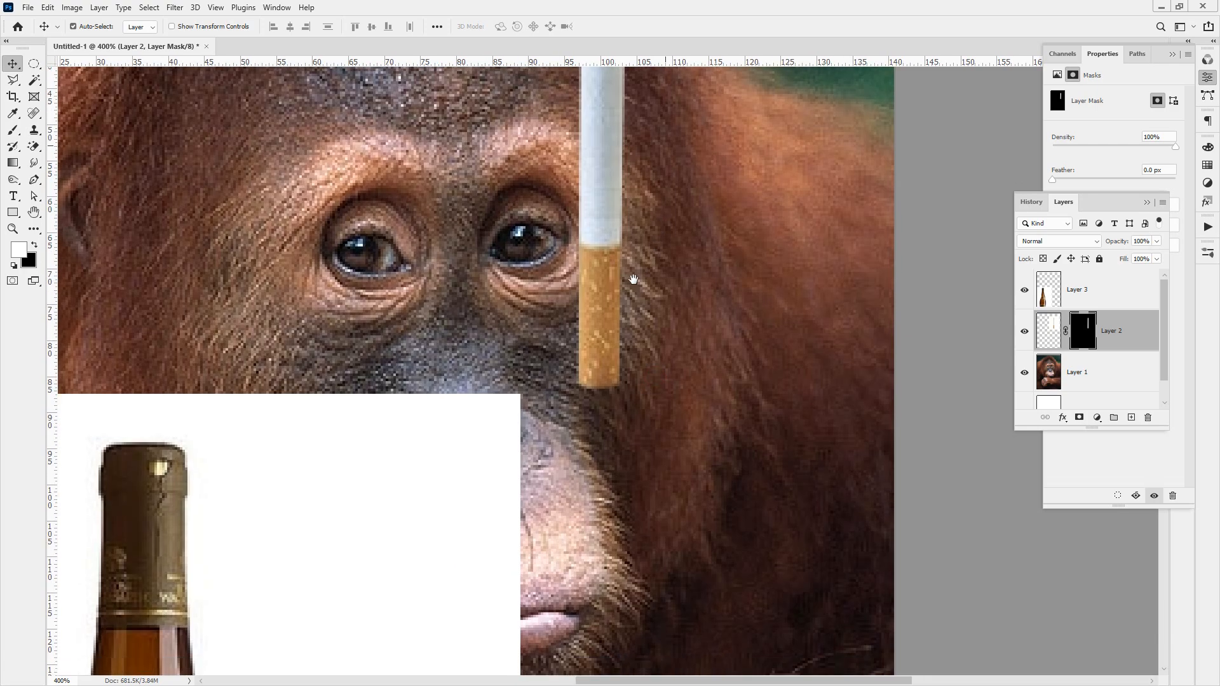
{"action": "left_click_drag", "start_coordinate": [605, 283], "coordinate": [571, 487]}
{"action": "key", "text": "ctrl+t"}
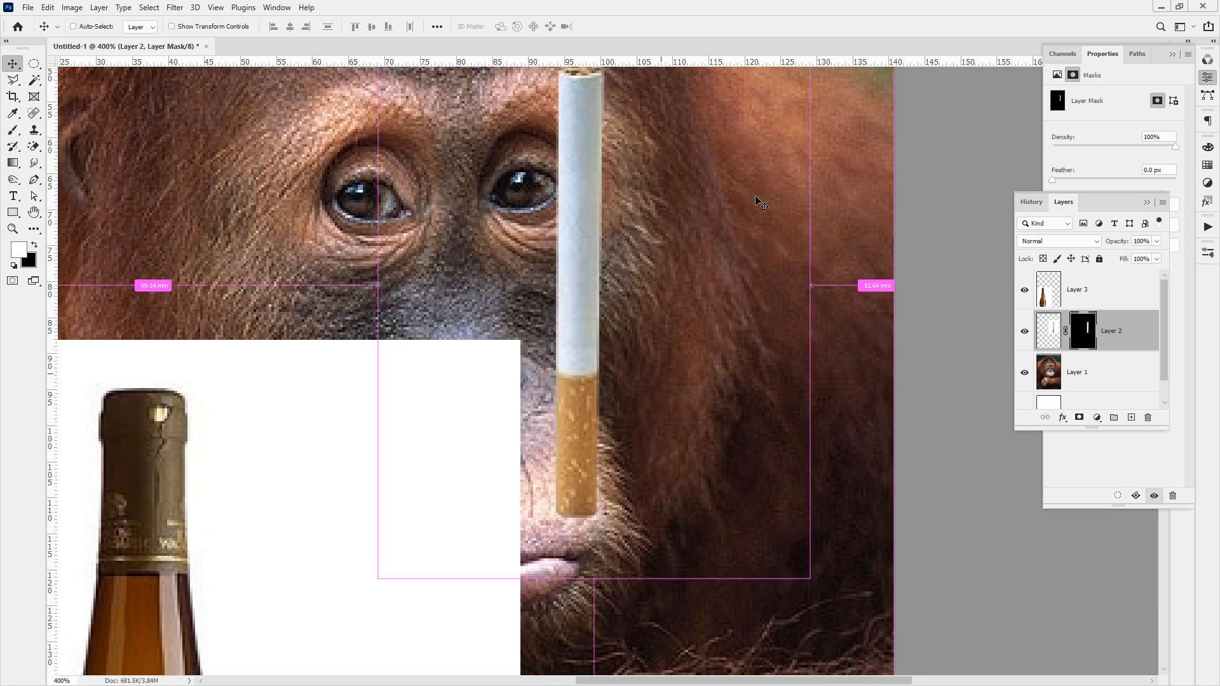
{"action": "left_click_drag", "start_coordinate": [838, 105], "coordinate": [919, 308]}
{"action": "left_click_drag", "start_coordinate": [590, 226], "coordinate": [668, 395]}
{"action": "key", "text": "Return"}
Move the bottle image on Layer 3 up and inward so the whole bottle lies within the canvas.
{"action": "left_click_drag", "start_coordinate": [341, 357], "coordinate": [669, 120]}
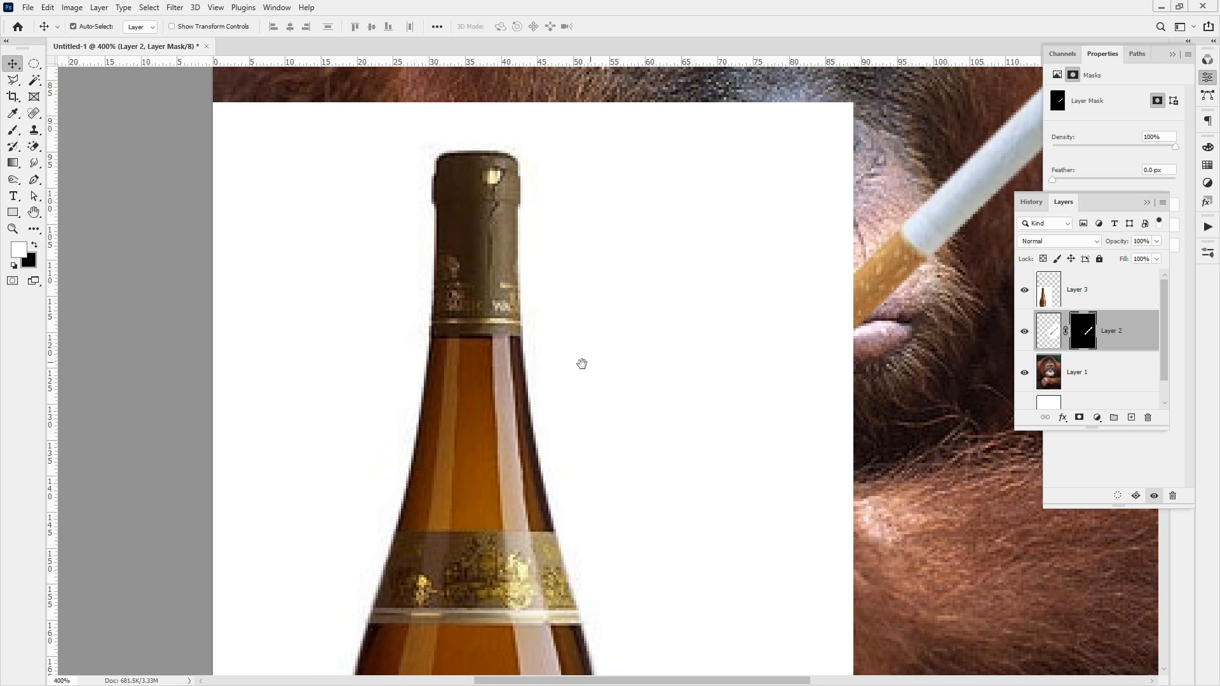
{"action": "left_click", "coordinate": [581, 375], "text": "ctrl+alt"}
{"action": "left_click", "coordinate": [580, 402], "text": "ctrl+alt"}
{"action": "left_click", "coordinate": [551, 485], "text": "ctrl+alt"}
{"action": "left_click_drag", "start_coordinate": [578, 431], "coordinate": [591, 351]}
Trace the bottle's base and right side up to the neck with the Polygonal Lasso.
{"action": "left_click", "coordinate": [613, 502], "text": "ctrl"}
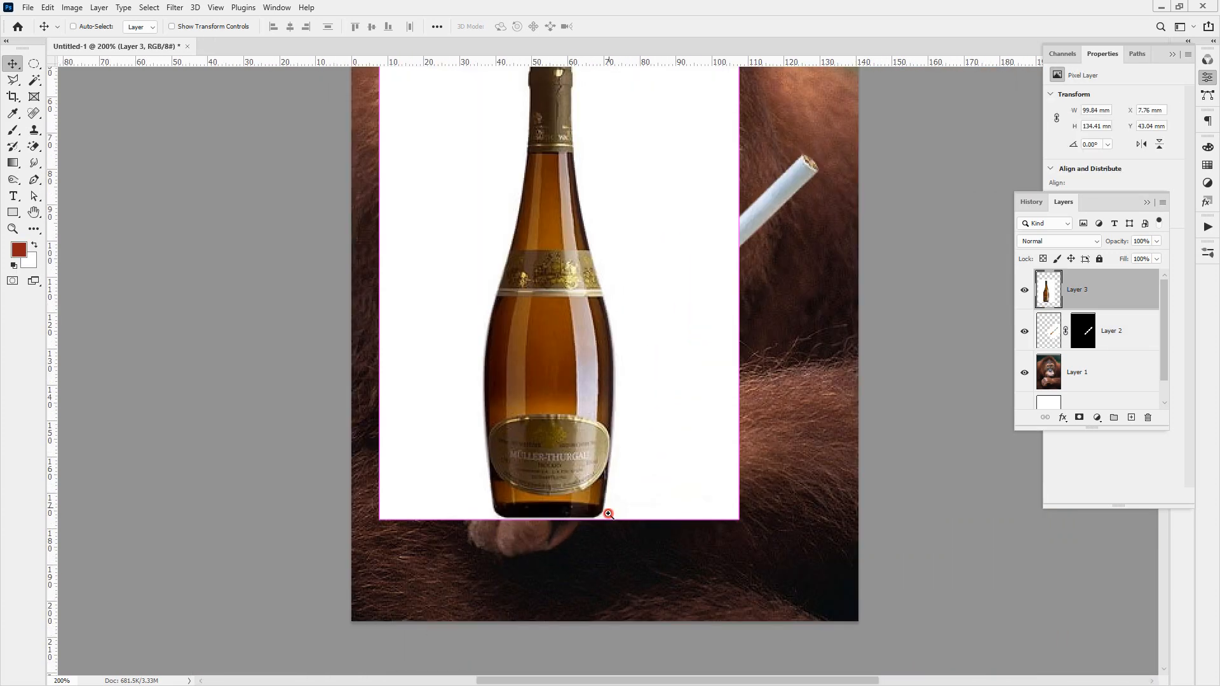
{"action": "left_click", "coordinate": [610, 509], "text": "ctrl"}
{"action": "left_click", "coordinate": [607, 509], "text": "ctrl"}
{"action": "left_click", "coordinate": [568, 497], "text": "ctrl"}
{"action": "left_click", "coordinate": [567, 497], "text": "ctrl"}
{"action": "key", "text": "l"}
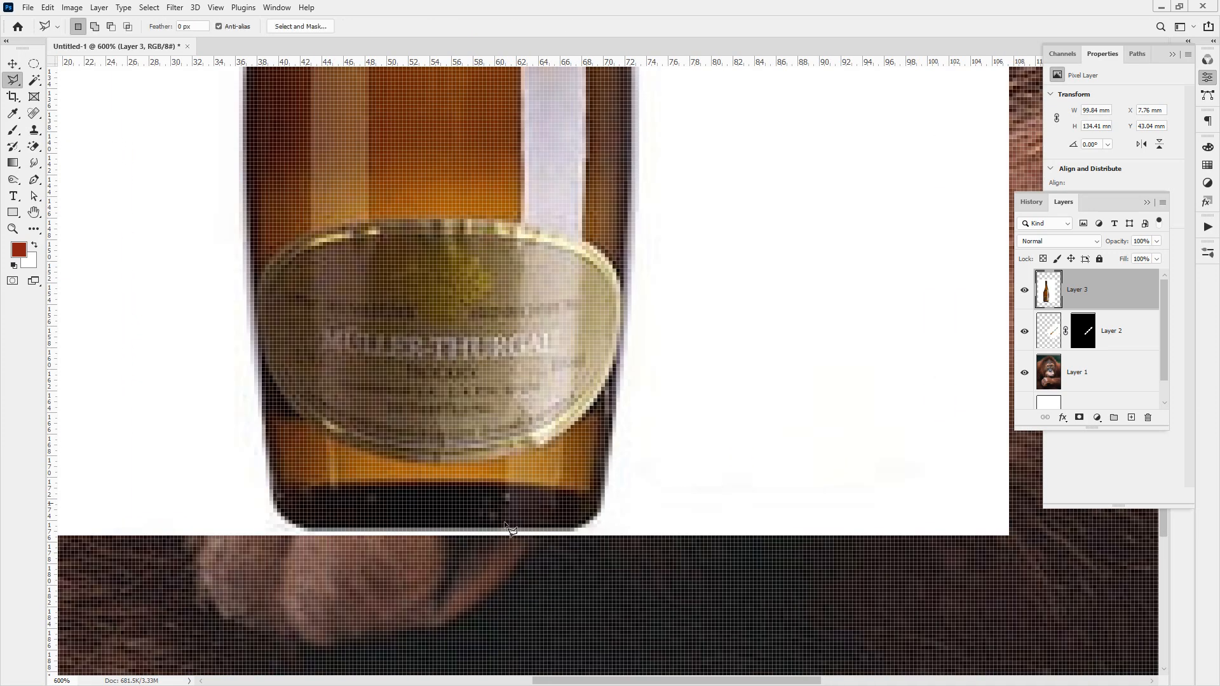
{"action": "left_click", "coordinate": [310, 528]}
{"action": "left_click", "coordinate": [572, 529]}
{"action": "left_click", "coordinate": [601, 511]}
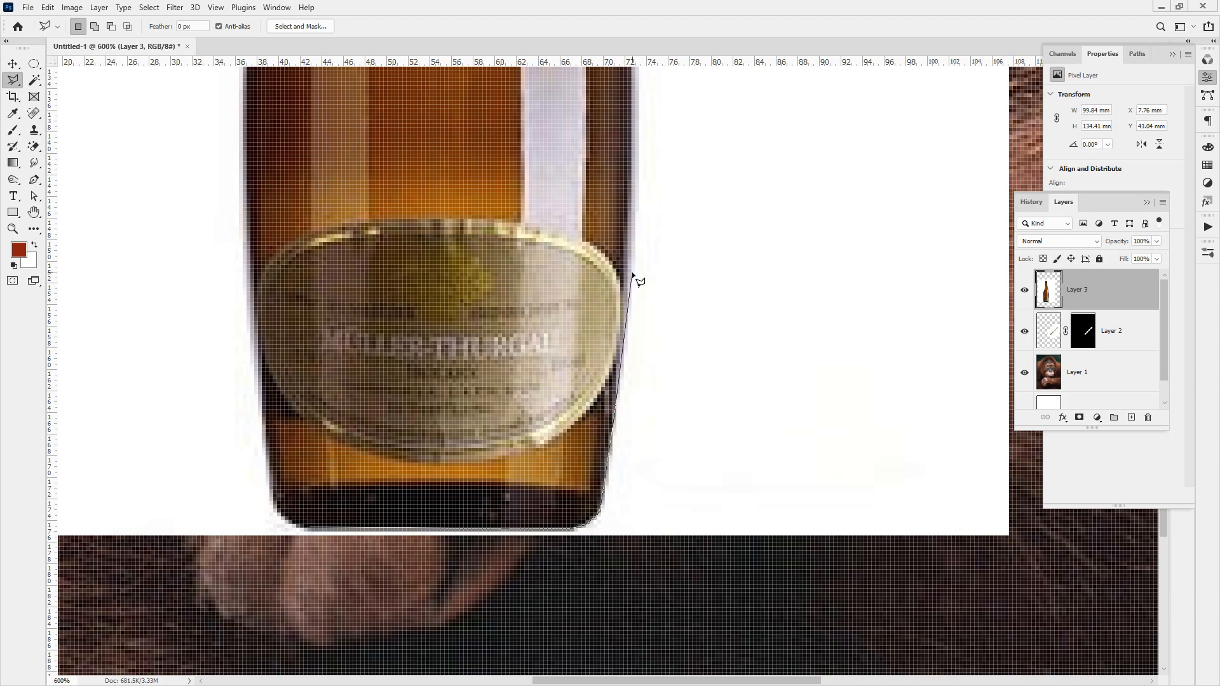
{"action": "scroll", "coordinate": [627, 265], "scroll_direction": "up", "scroll_amount": 6}
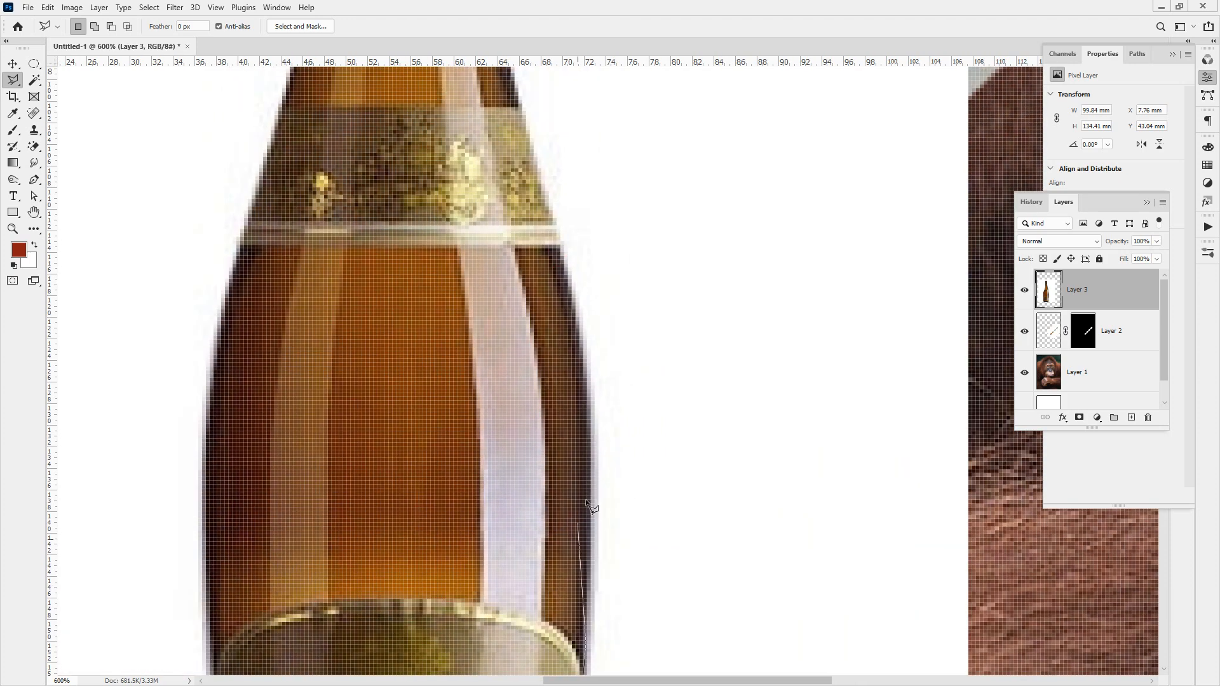
{"action": "left_click", "coordinate": [591, 404]}
{"action": "left_click", "coordinate": [575, 284]}
{"action": "scroll", "coordinate": [576, 283], "scroll_direction": "up", "scroll_amount": 4}
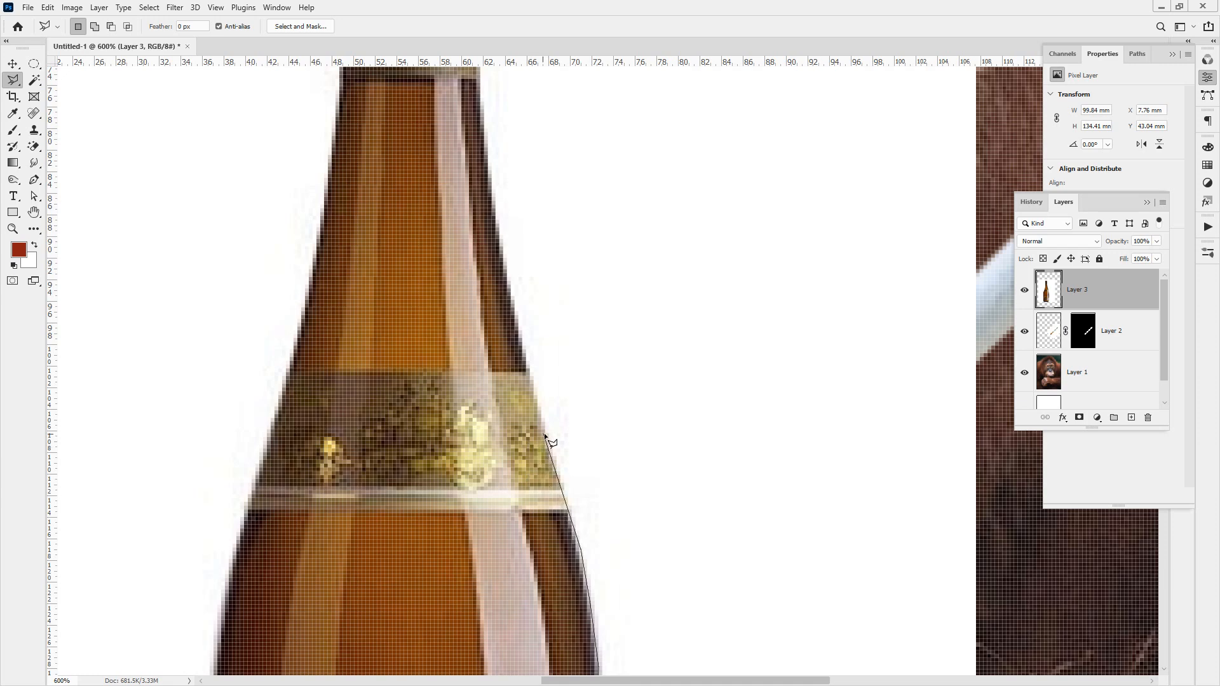
{"action": "left_click", "coordinate": [528, 360]}
{"action": "scroll", "coordinate": [512, 286], "scroll_direction": "up", "scroll_amount": 4}
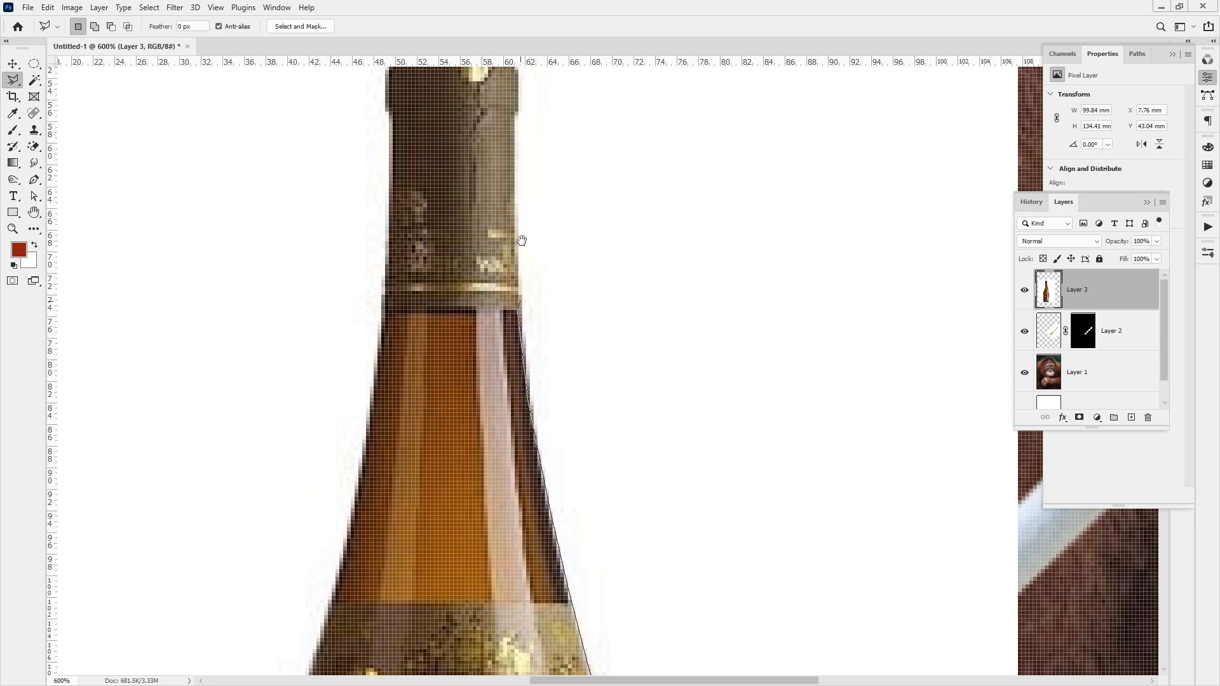
{"action": "scroll", "coordinate": [518, 239], "scroll_direction": "up", "scroll_amount": 4}
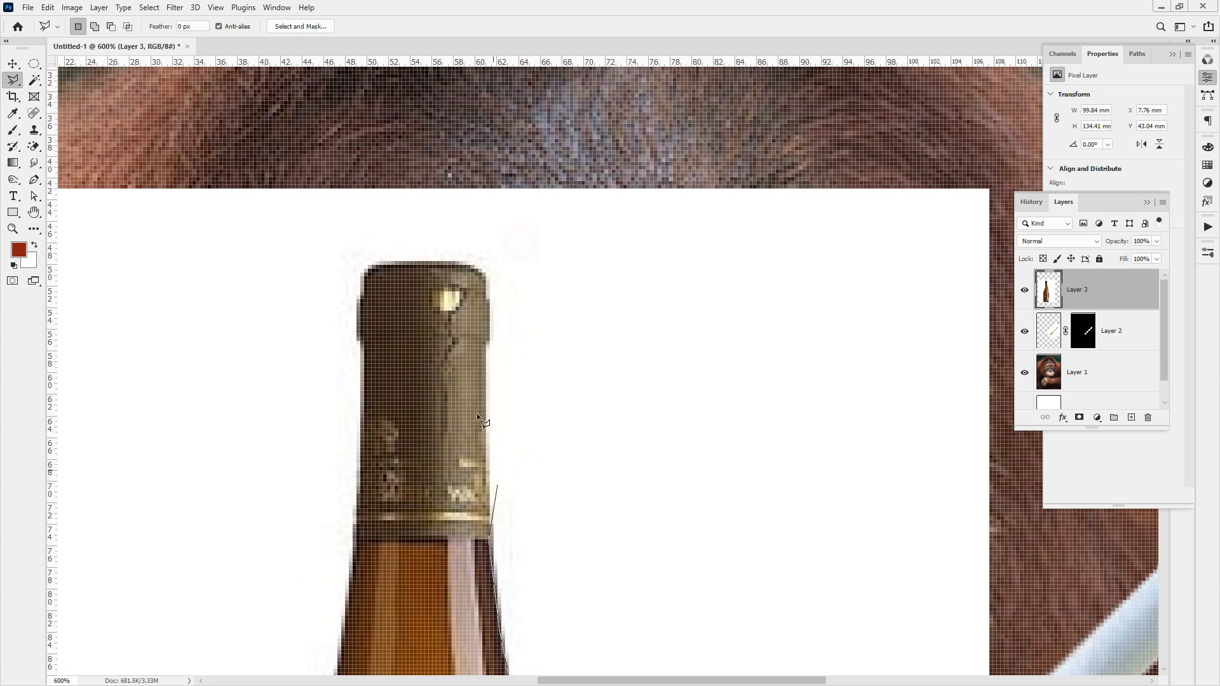
Continue the lasso outline around the bottle's cap and down its left side, closing the selection at the base.
{"action": "left_click", "coordinate": [489, 337]}
{"action": "left_click", "coordinate": [473, 263]}
{"action": "left_click", "coordinate": [452, 262]}
{"action": "left_click", "coordinate": [368, 275]}
{"action": "left_click", "coordinate": [367, 289]}
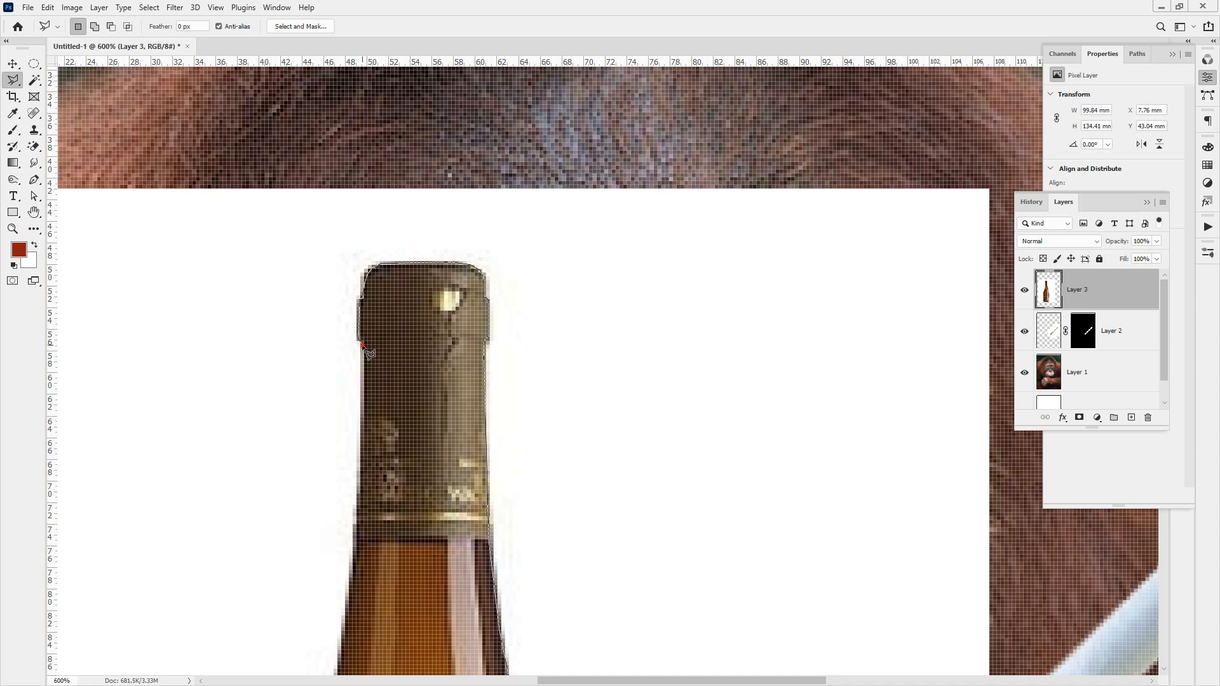
{"action": "left_click", "coordinate": [360, 412]}
{"action": "scroll", "coordinate": [367, 508], "scroll_direction": "down", "scroll_amount": 5}
{"action": "scroll", "coordinate": [367, 508], "scroll_direction": "left", "scroll_amount": 2}
{"action": "left_click", "coordinate": [434, 267]}
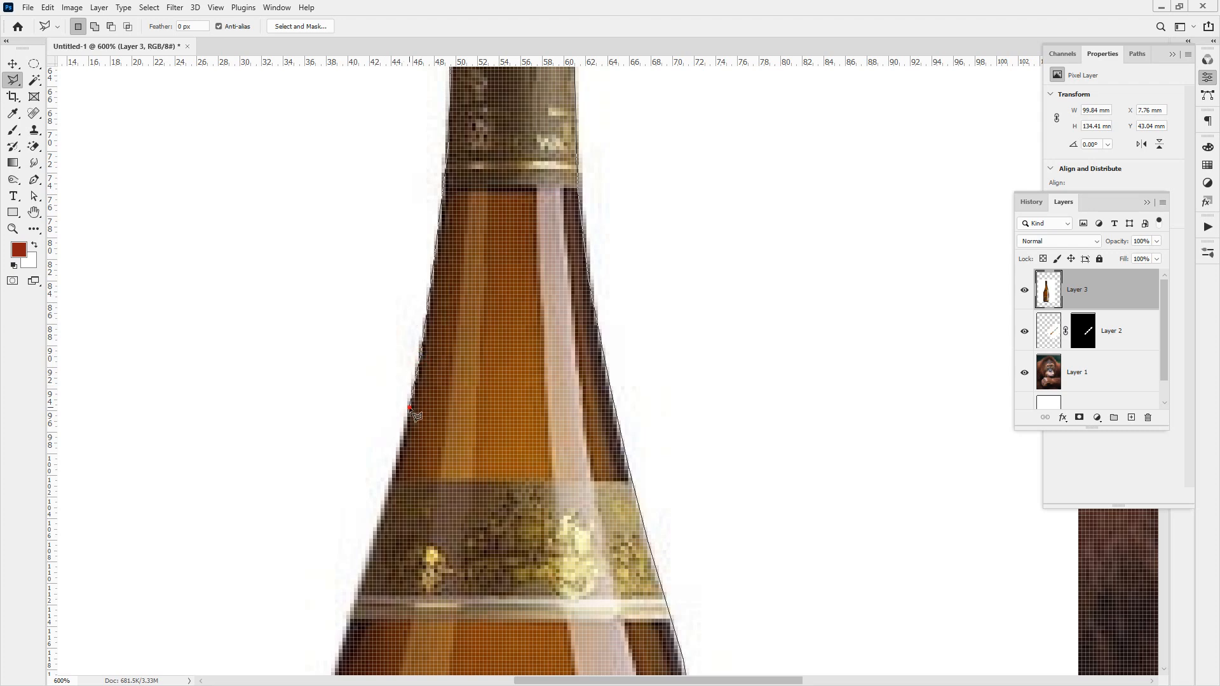
{"action": "left_click", "coordinate": [417, 506]}
{"action": "left_click_drag", "start_coordinate": [435, 433], "coordinate": [442, 159]}
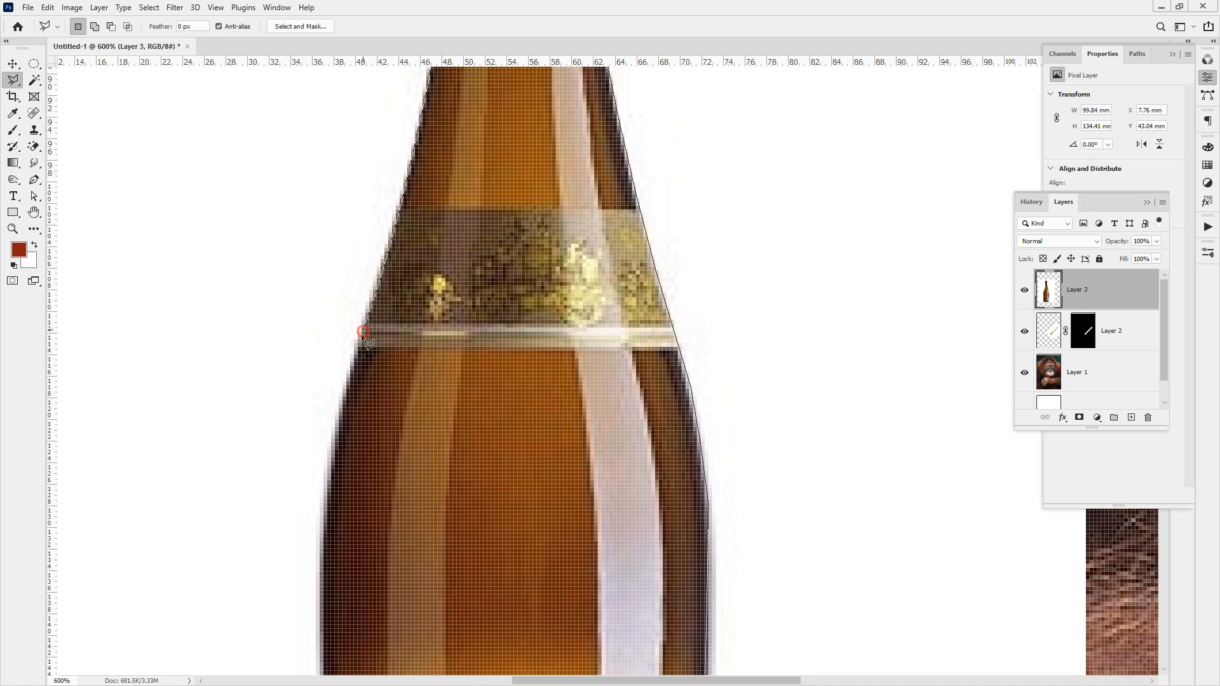
{"action": "left_click", "coordinate": [344, 398]}
{"action": "left_click", "coordinate": [326, 475]}
{"action": "scroll", "coordinate": [324, 518], "scroll_direction": "down", "scroll_amount": 5}
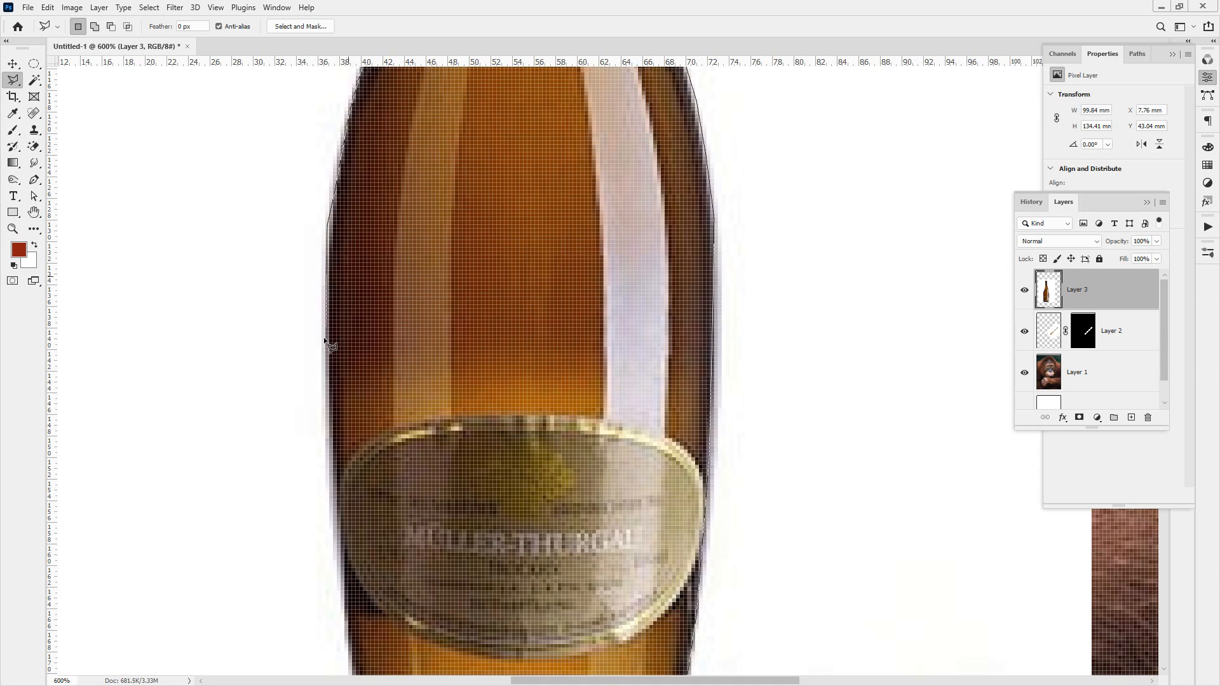
{"action": "scroll", "coordinate": [319, 299], "scroll_direction": "down", "scroll_amount": 4}
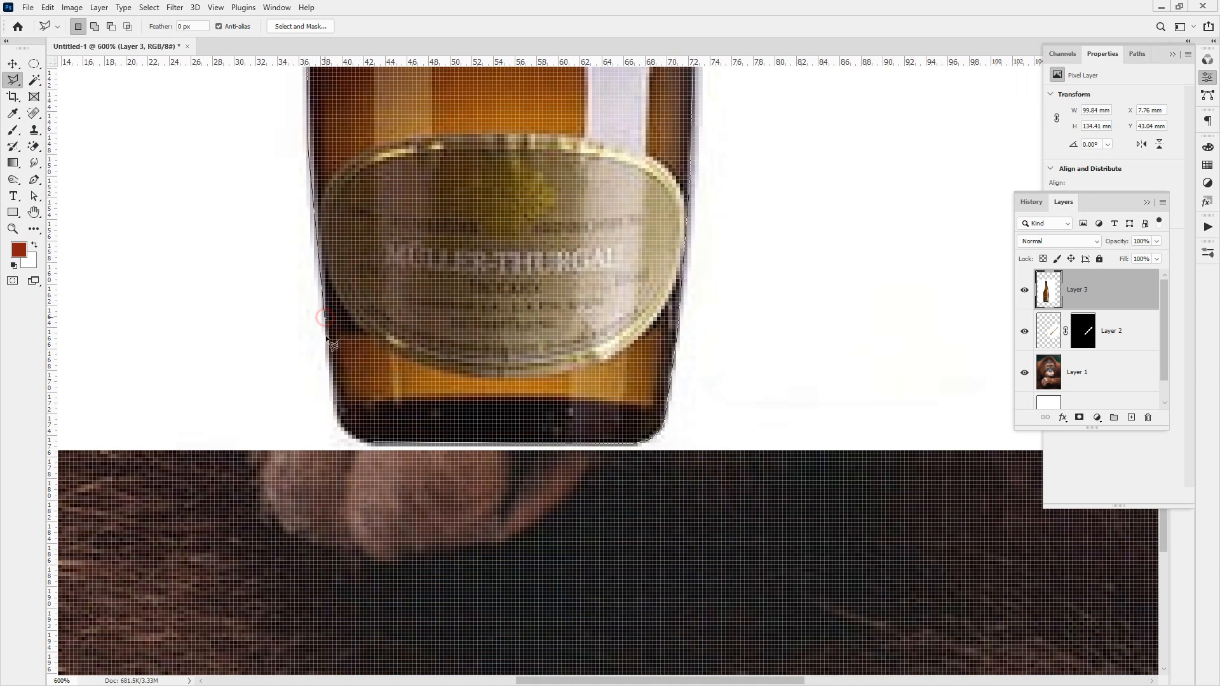
{"action": "left_click", "coordinate": [331, 416]}
{"action": "double_click", "coordinate": [366, 447]}
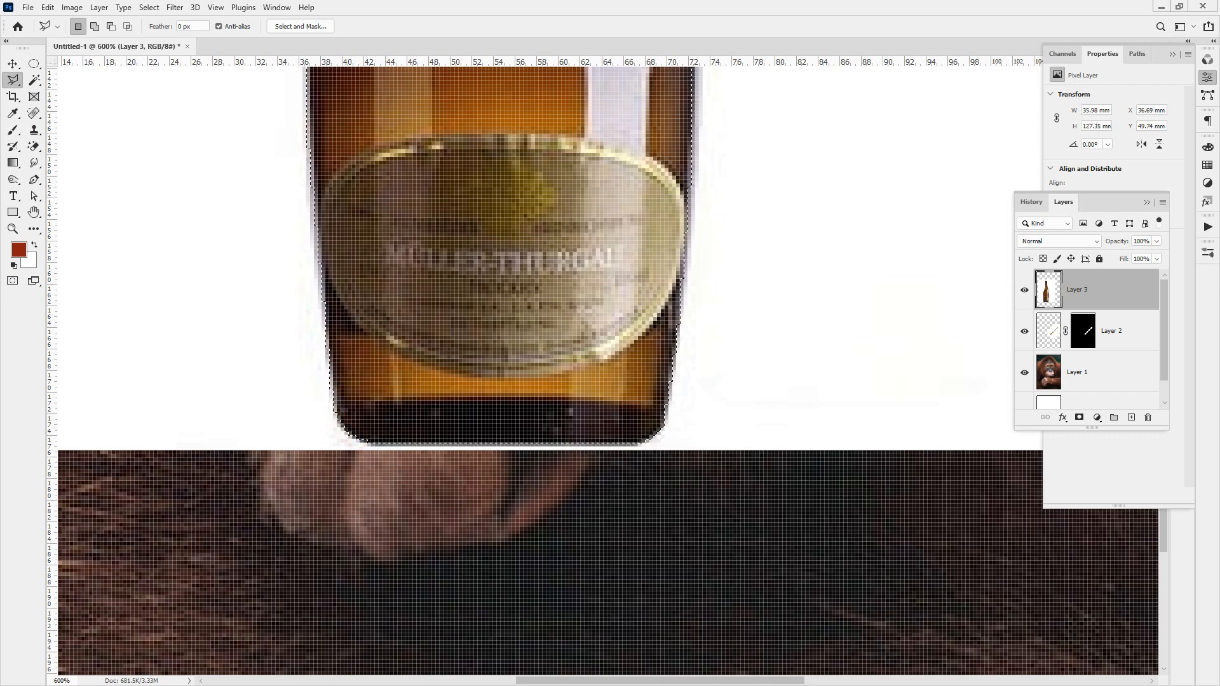
Fit the whole image in view and turn the bottle selection into a layer mask on Layer 3.
{"action": "left_click", "coordinate": [34, 215]}
{"action": "double_click", "coordinate": [34, 214]}
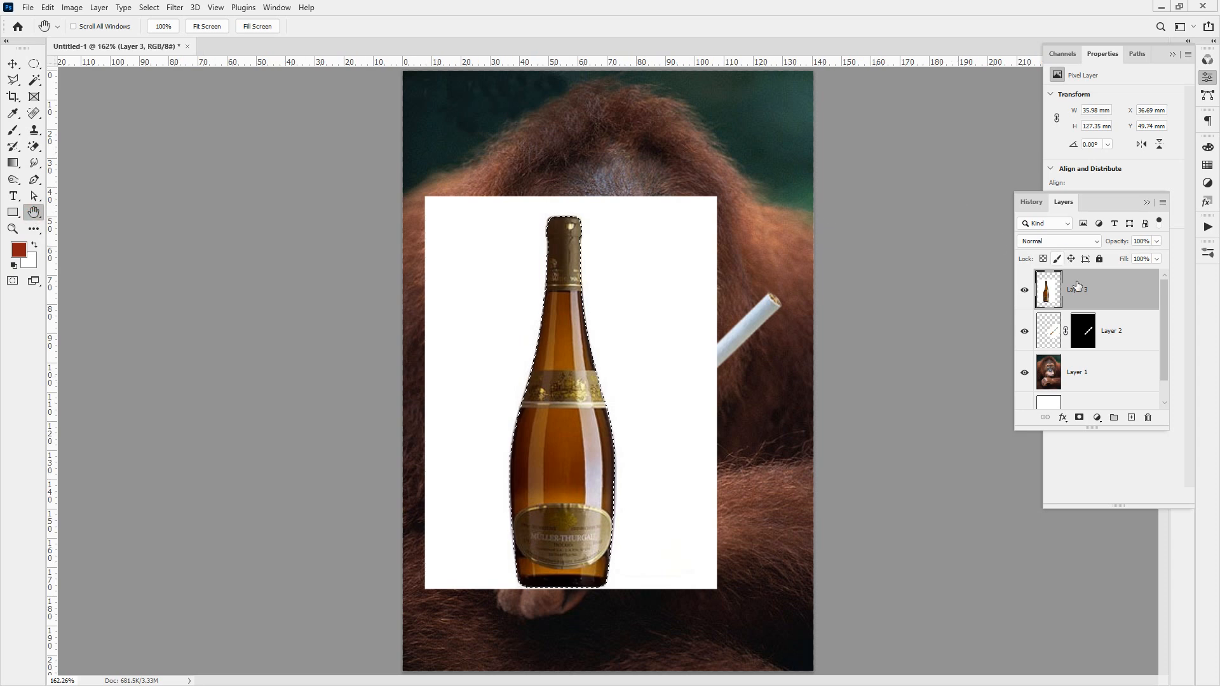
{"action": "left_click", "coordinate": [1080, 418]}
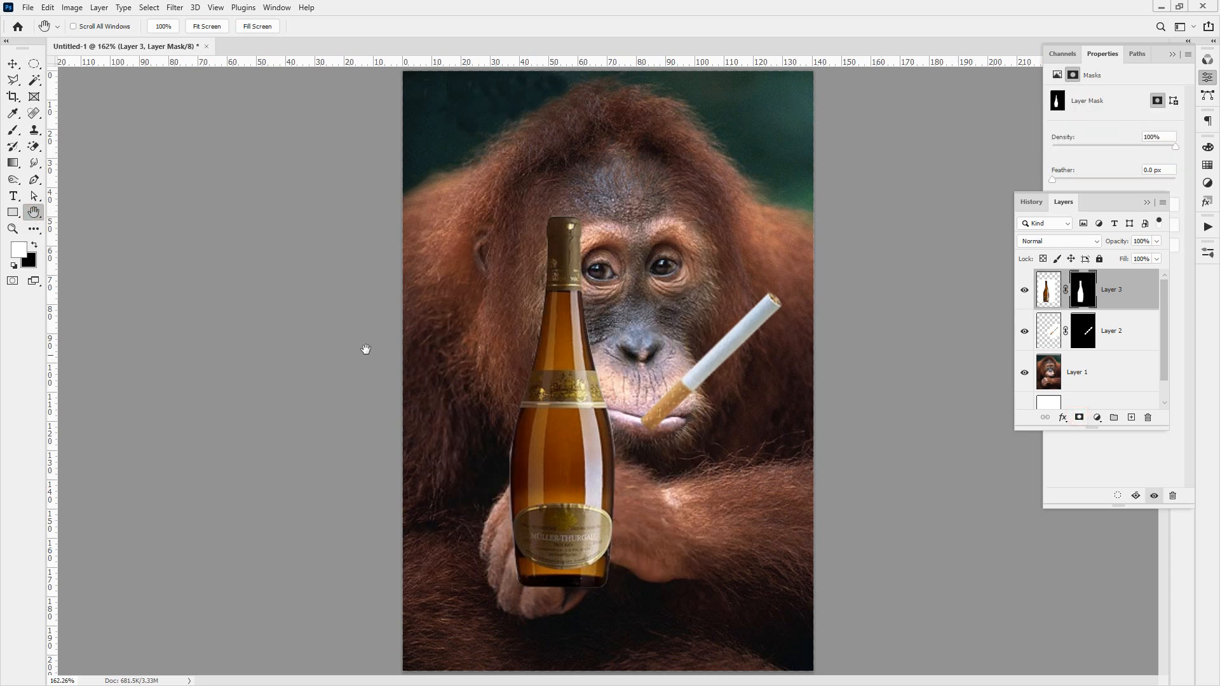
Rotate the masked bottle to -30° and position it diagonally over the orangutan's hand.
{"action": "key", "text": "v"}
{"action": "left_click_drag", "start_coordinate": [558, 282], "coordinate": [508, 348]}
{"action": "key", "text": "ctrl+t"}
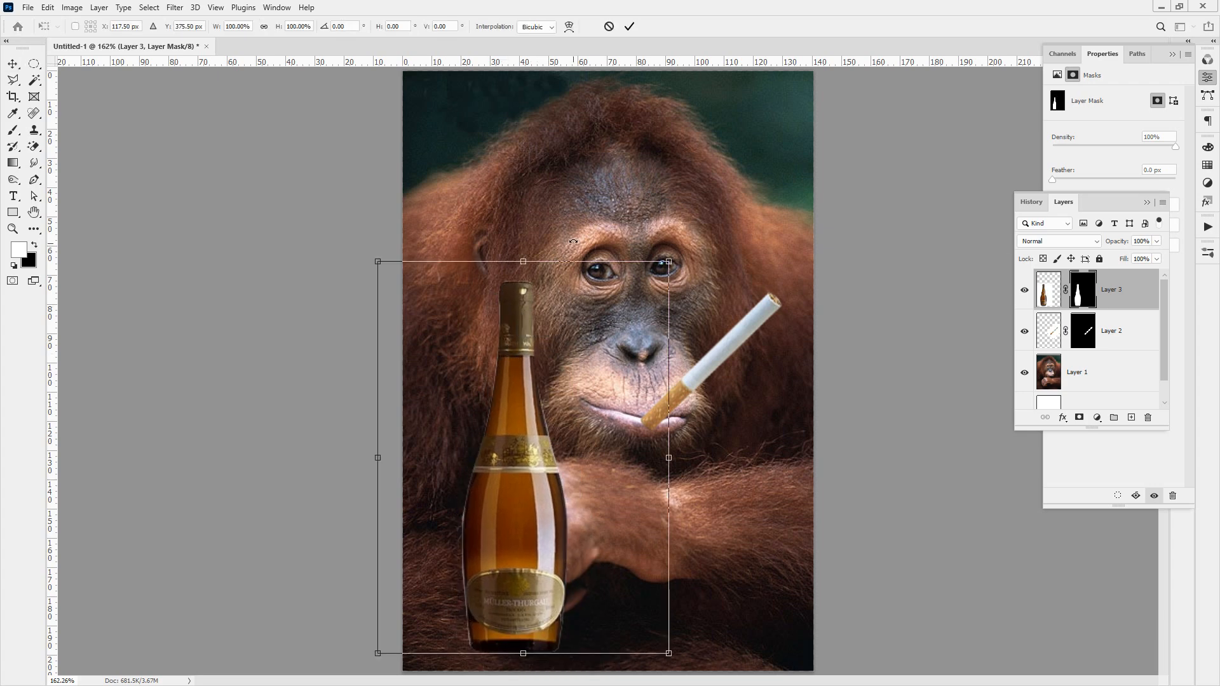
{"action": "left_click_drag", "start_coordinate": [546, 244], "coordinate": [449, 305]}
{"action": "left_click_drag", "start_coordinate": [525, 452], "coordinate": [562, 495]}
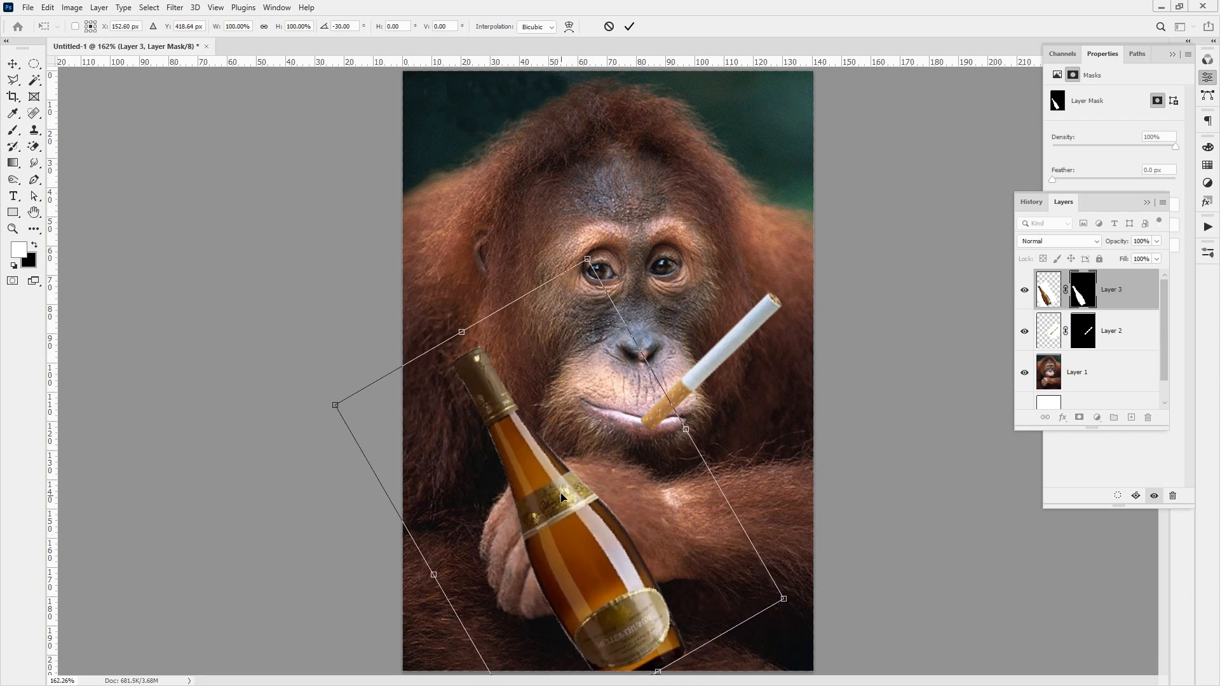
{"action": "key", "text": "Return"}
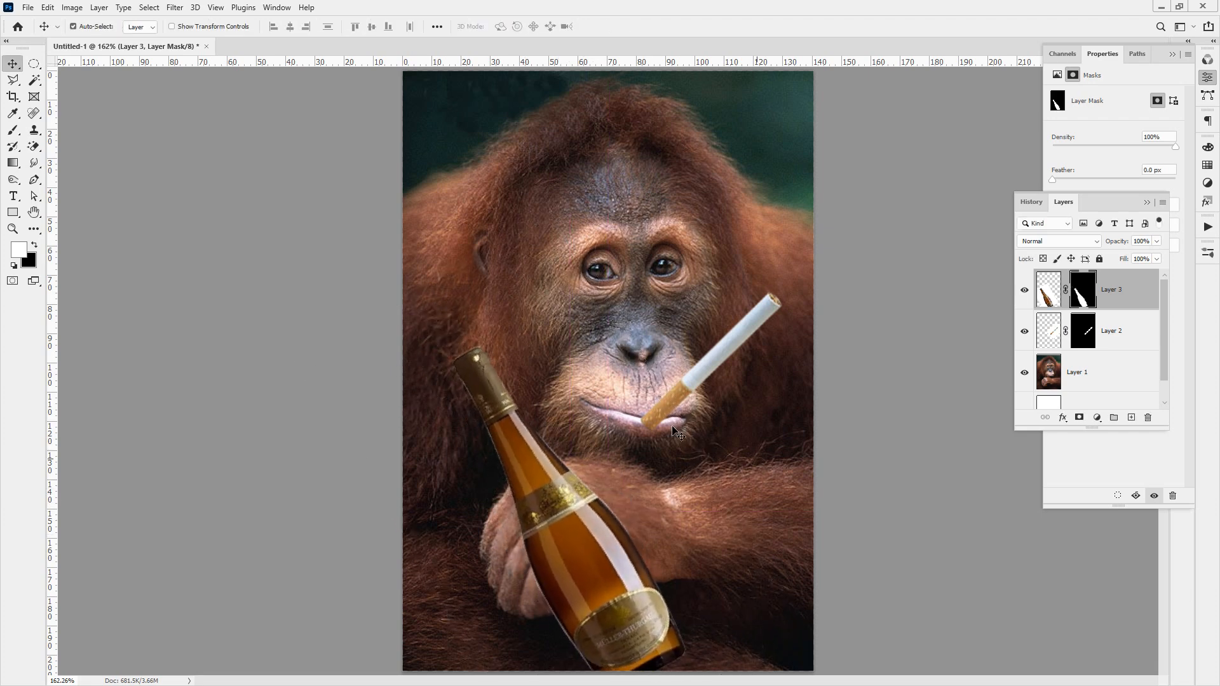
Hide Layer 2 and outline the lower lip and chin along the mouth line with the Polygonal Lasso.
{"action": "left_click", "coordinate": [666, 433], "text": "ctrl"}
{"action": "left_click", "coordinate": [666, 433], "text": "ctrl"}
{"action": "left_click", "coordinate": [666, 434], "text": "ctrl"}
{"action": "left_click", "coordinate": [1112, 331]}
{"action": "mouse_move", "coordinate": [689, 323]}
{"action": "left_mouse_down"}
{"action": "mouse_move", "coordinate": [650, 375]}
{"action": "mouse_move", "coordinate": [614, 385]}
{"action": "mouse_move", "coordinate": [686, 391]}
{"action": "mouse_move", "coordinate": [604, 448]}
{"action": "mouse_move", "coordinate": [553, 378]}
{"action": "mouse_move", "coordinate": [607, 385]}
{"action": "left_mouse_up"}
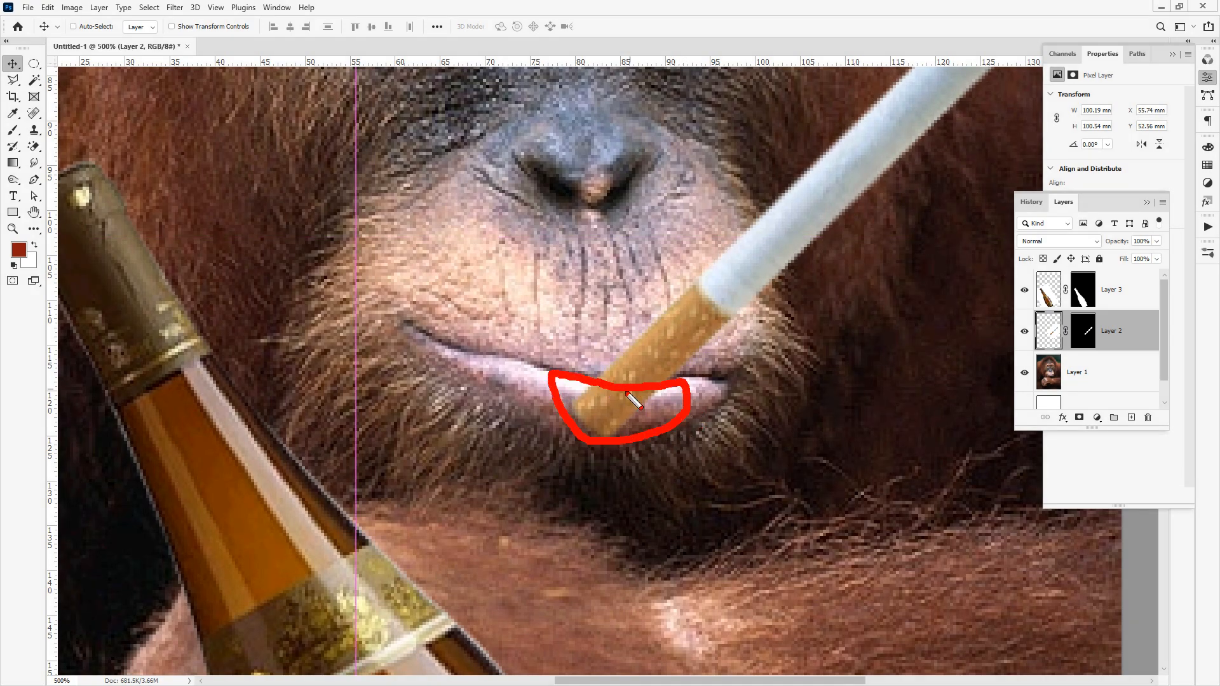
{"action": "left_click", "coordinate": [1024, 331]}
{"action": "scroll", "coordinate": [658, 394], "scroll_direction": "up", "scroll_amount": 2}
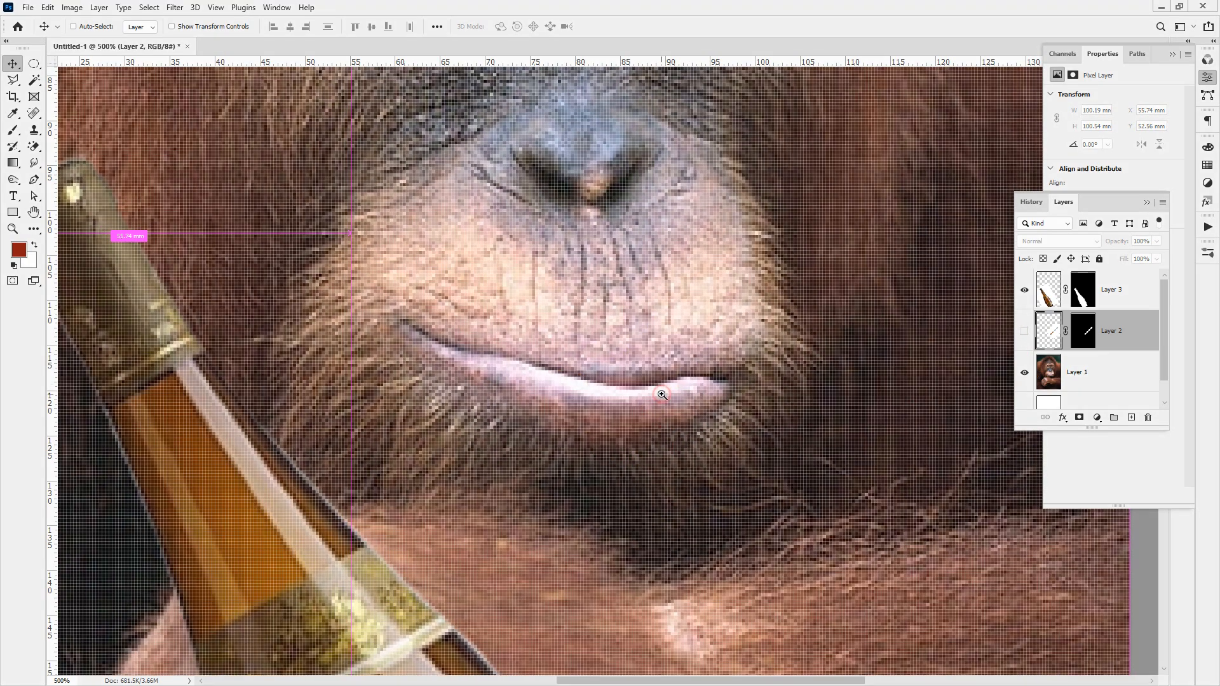
{"action": "key", "text": "l"}
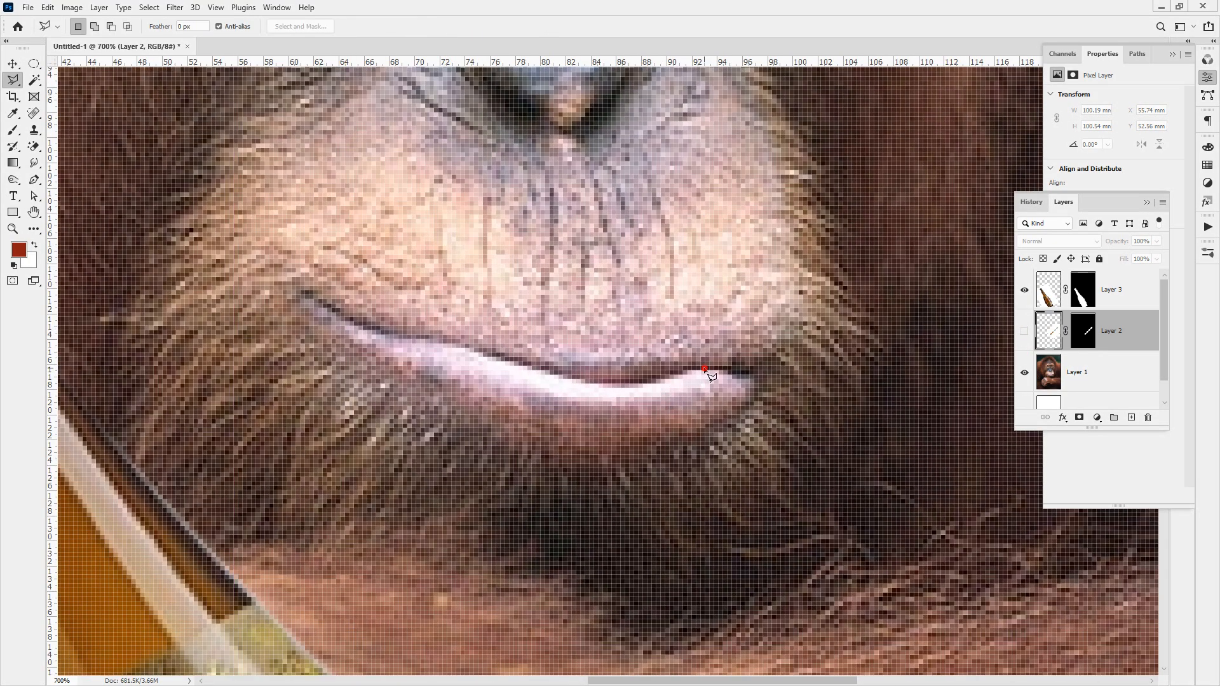
{"action": "mouse_move", "coordinate": [674, 377]}
{"action": "left_mouse_down"}
{"action": "mouse_move", "coordinate": [579, 382]}
{"action": "mouse_move", "coordinate": [462, 350]}
{"action": "mouse_move", "coordinate": [395, 468]}
{"action": "mouse_move", "coordinate": [674, 575]}
{"action": "mouse_move", "coordinate": [741, 502]}
{"action": "mouse_move", "coordinate": [706, 372]}
{"action": "left_mouse_up"}
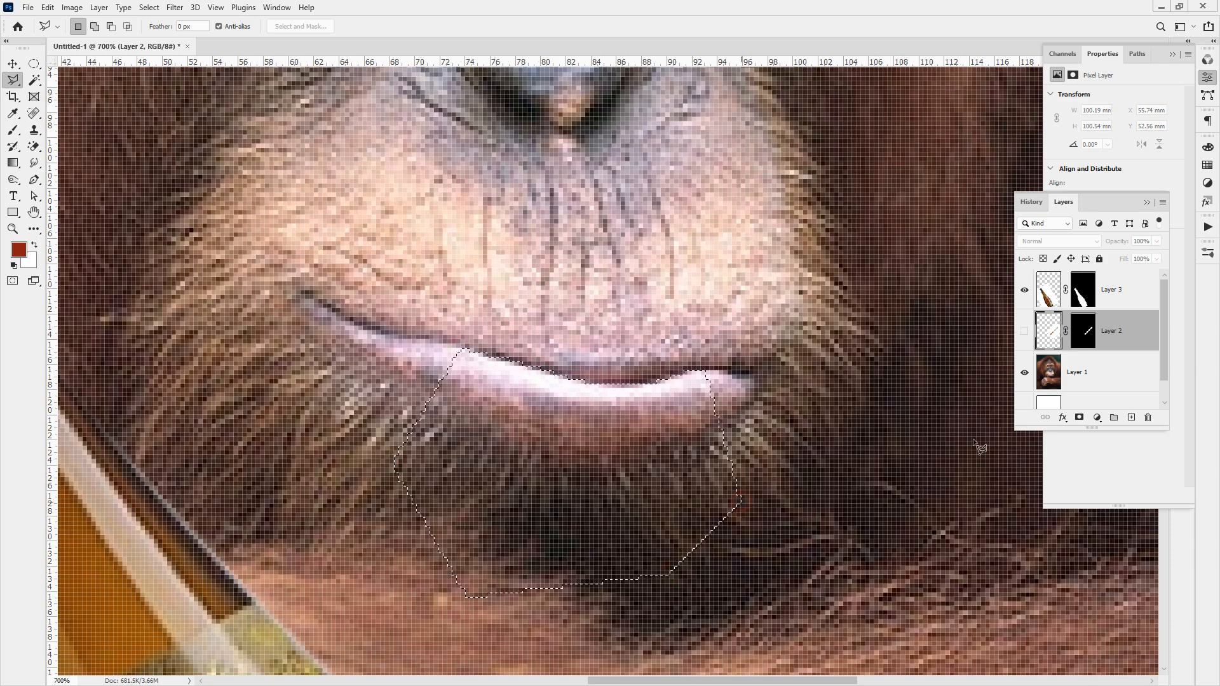
Show Layer 2 again and fill the selected lip area of its mask with black, finishing with no selection.
{"action": "left_click", "coordinate": [1025, 331]}
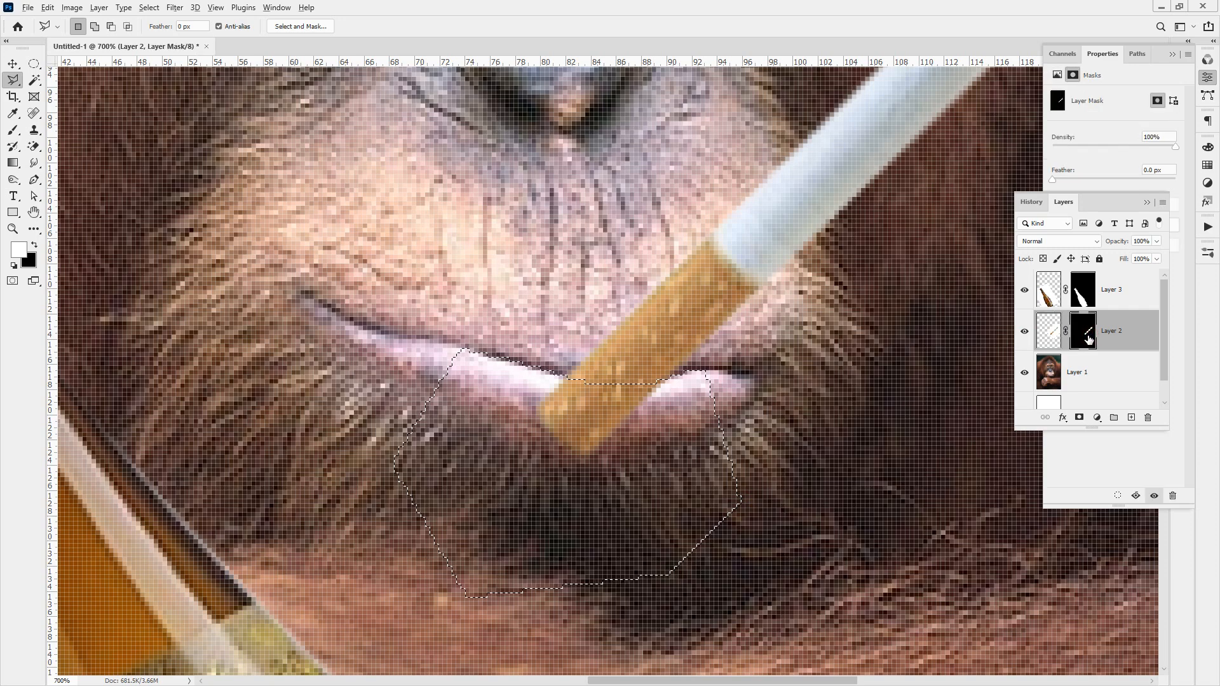
{"action": "key", "text": "alt+BackSpace"}
{"action": "key", "text": "ctrl+z"}
{"action": "key", "text": "ctrl+BackSpace"}
{"action": "key", "text": "ctrl+d"}
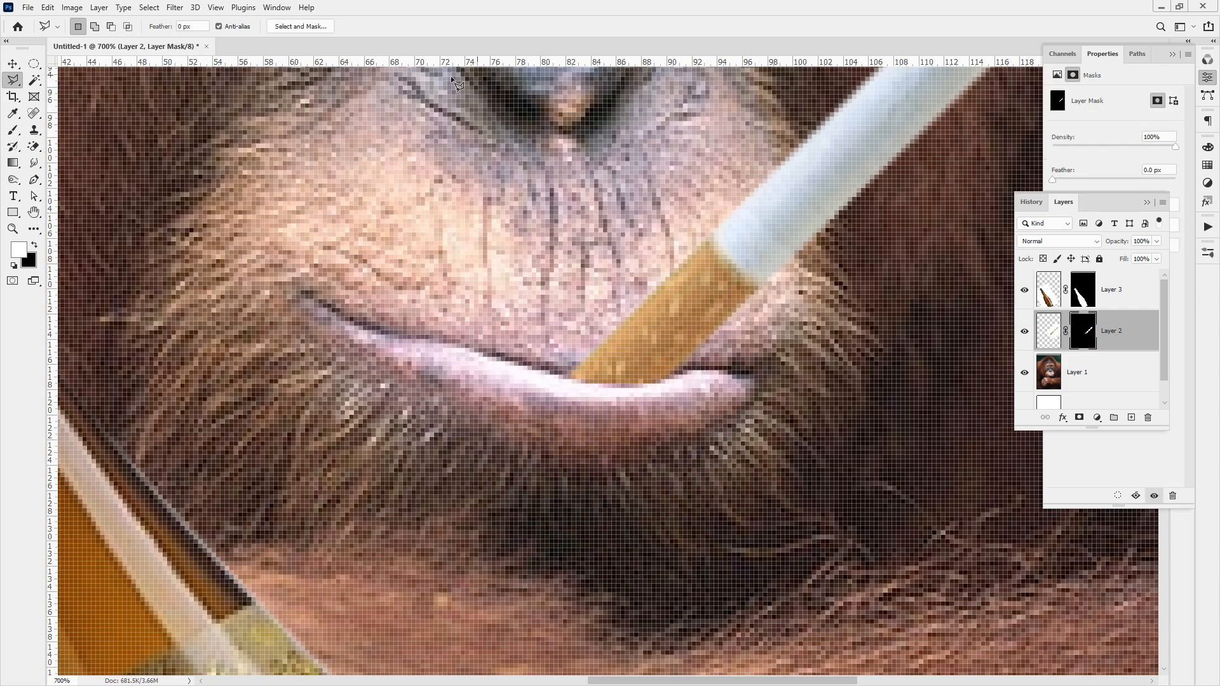
Hide the bottle on Layer 3 to expose the orangutan's hand, keeping Layer 1 shown.
{"action": "double_click", "coordinate": [33, 213]}
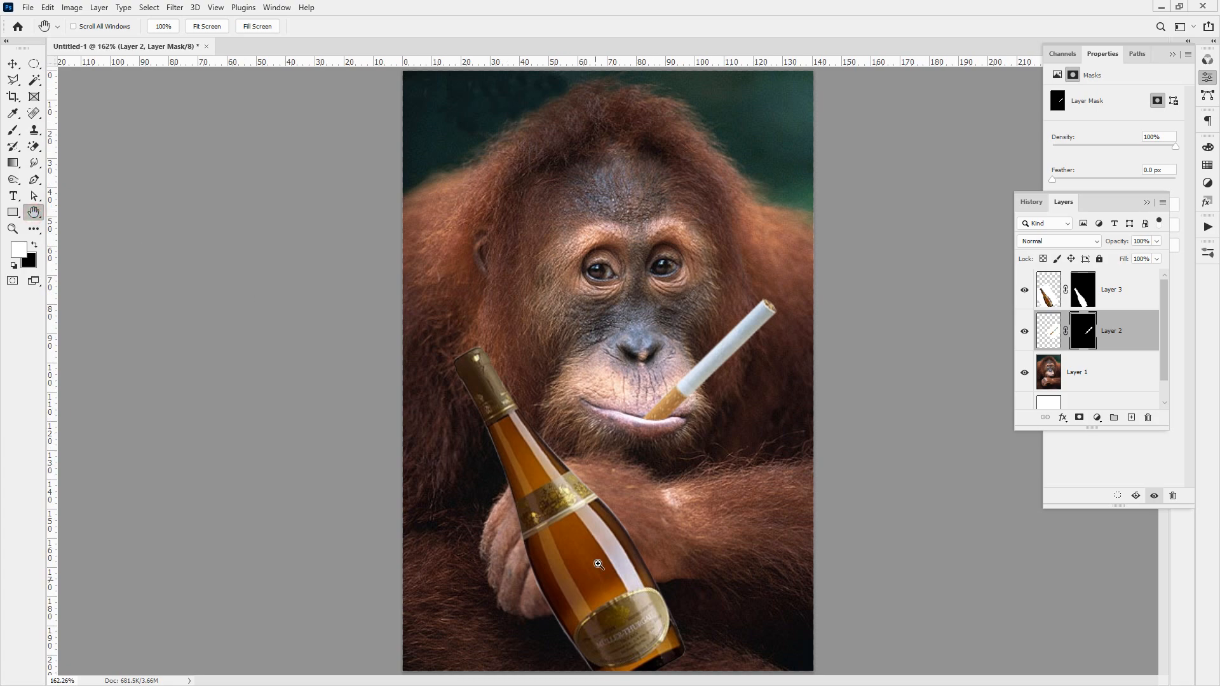
{"action": "scroll", "coordinate": [599, 566], "scroll_direction": "up", "scroll_amount": 3}
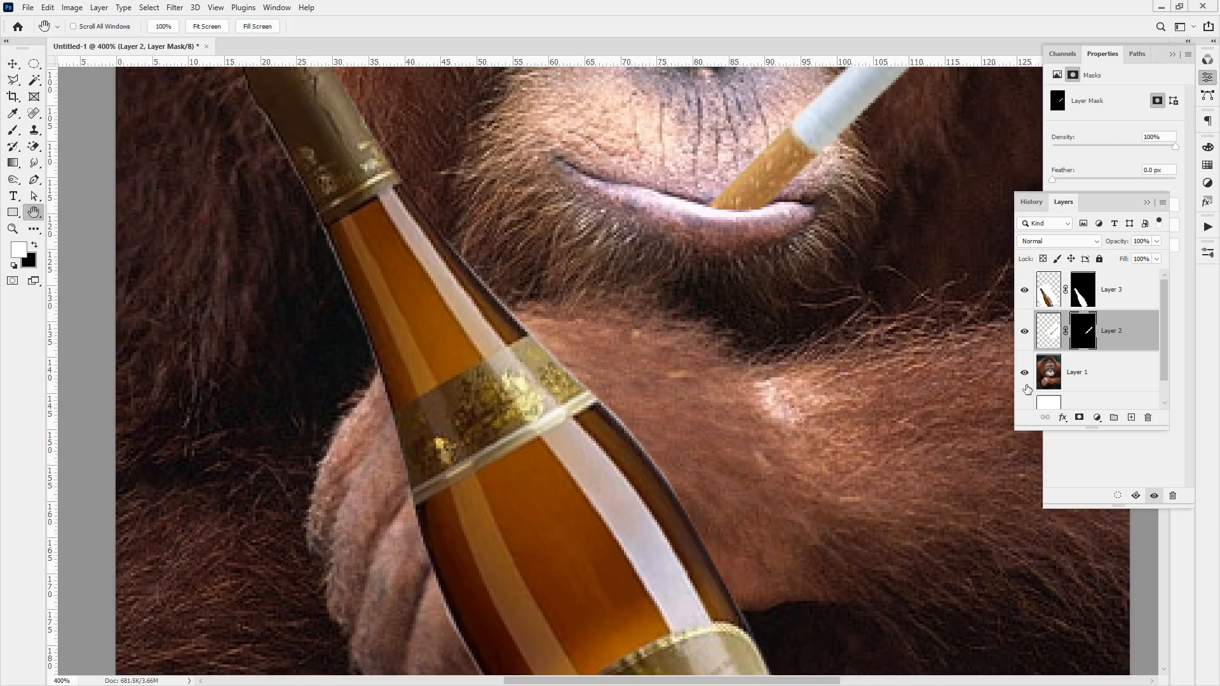
{"action": "left_click", "coordinate": [1025, 373]}
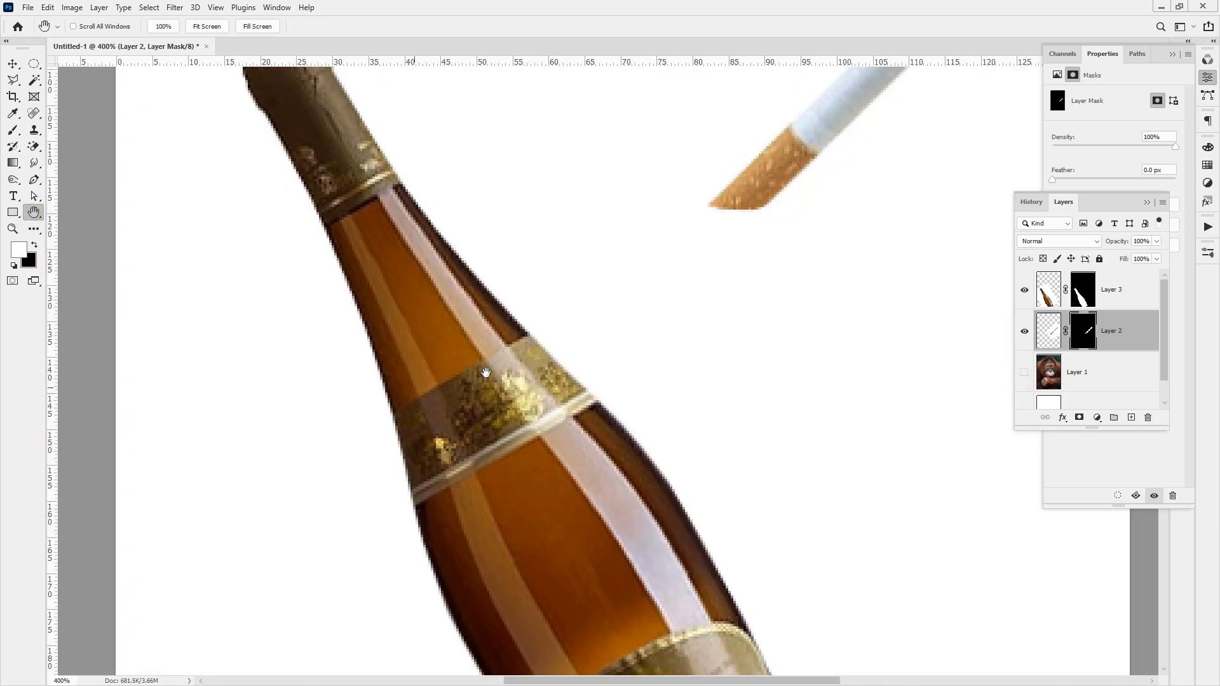
{"action": "left_click", "coordinate": [1024, 372]}
{"action": "left_click", "coordinate": [1025, 289]}
{"action": "left_click_drag", "start_coordinate": [485, 348], "coordinate": [487, 325]}
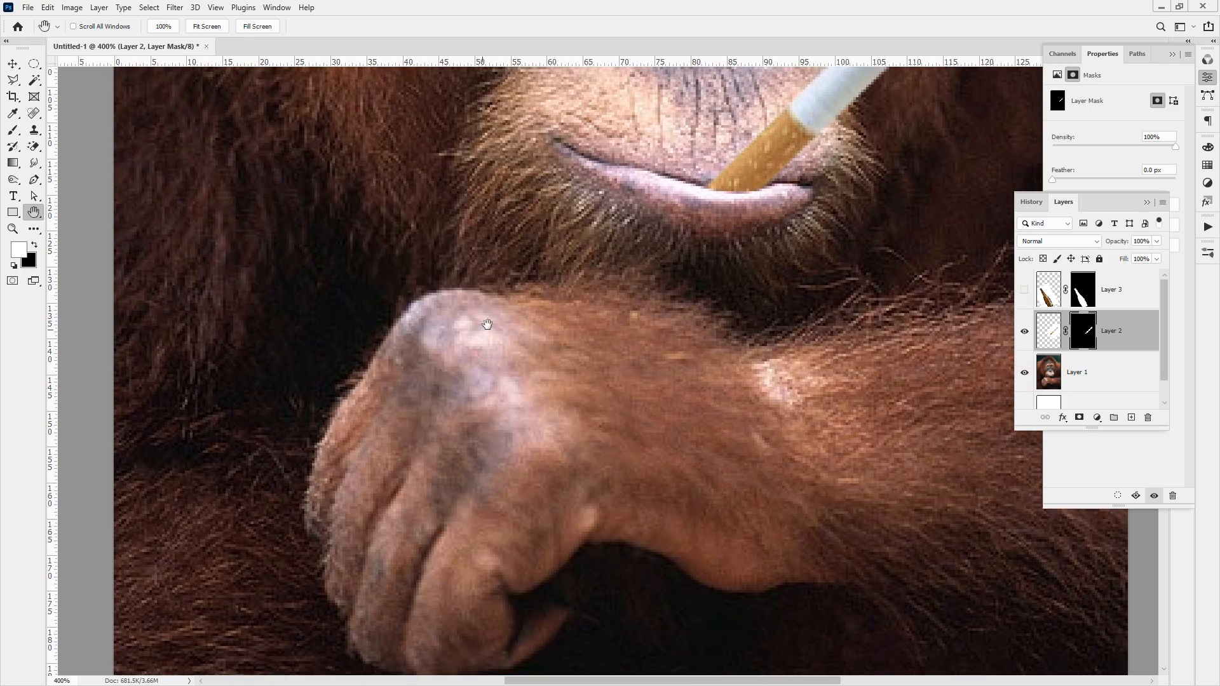
Outline the back of the hand, the finger edge and the wrist with the Polygonal Lasso and close the selection.
{"action": "key", "text": "l"}
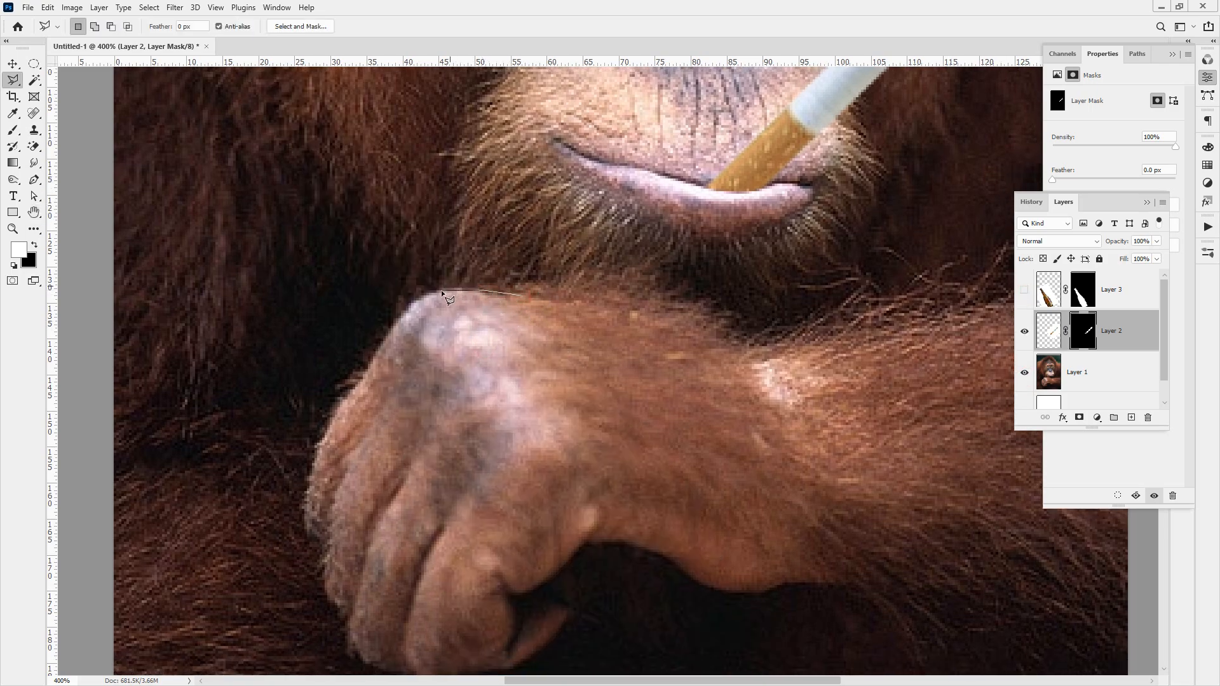
{"action": "left_click", "coordinate": [419, 299]}
{"action": "left_click", "coordinate": [400, 316]}
{"action": "left_click", "coordinate": [340, 406]}
{"action": "left_click", "coordinate": [420, 599]}
{"action": "left_click_drag", "start_coordinate": [537, 578], "coordinate": [448, 450]}
{"action": "left_click", "coordinate": [407, 526]}
{"action": "left_click", "coordinate": [422, 531]}
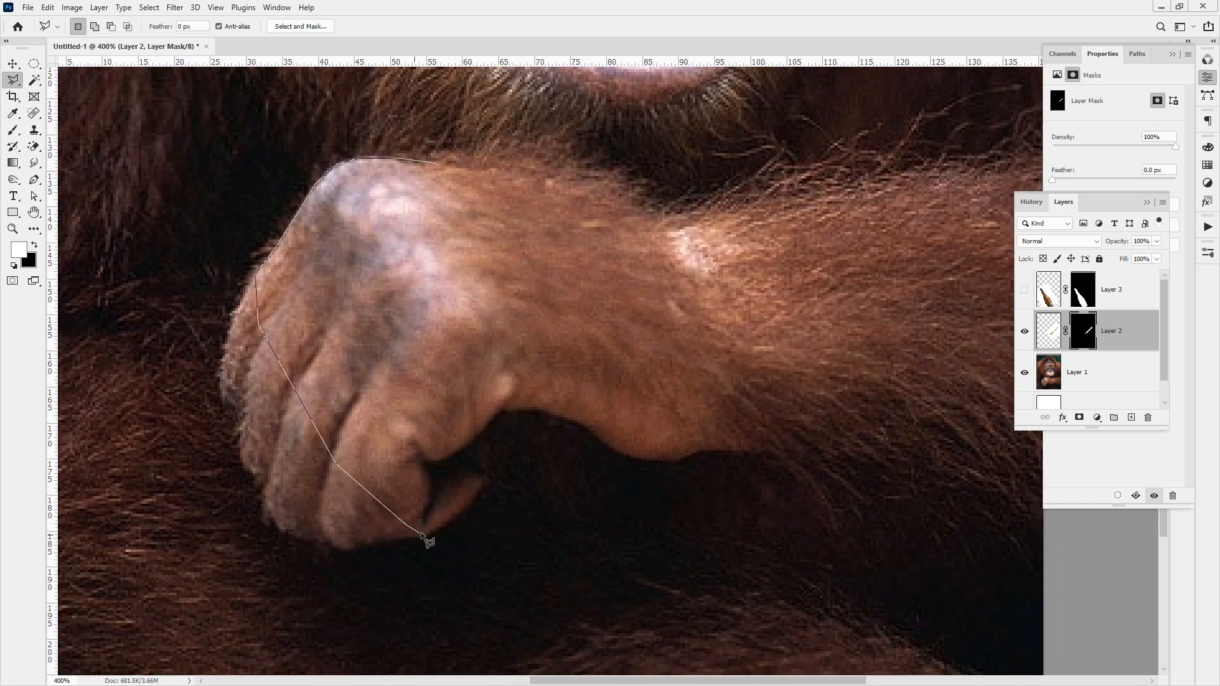
{"action": "left_click", "coordinate": [430, 482]}
{"action": "mouse_move", "coordinate": [429, 482]}
{"action": "left_mouse_down"}
{"action": "mouse_move", "coordinate": [501, 414]}
{"action": "mouse_move", "coordinate": [569, 419]}
{"action": "mouse_move", "coordinate": [646, 462]}
{"action": "mouse_move", "coordinate": [699, 448]}
{"action": "mouse_move", "coordinate": [675, 299]}
{"action": "mouse_move", "coordinate": [439, 164]}
{"action": "left_mouse_up"}
Show Layer 3 and fill the selected hand area of its mask with black, finishing with no selection.
{"action": "left_click", "coordinate": [1024, 288]}
{"action": "left_click", "coordinate": [1083, 297]}
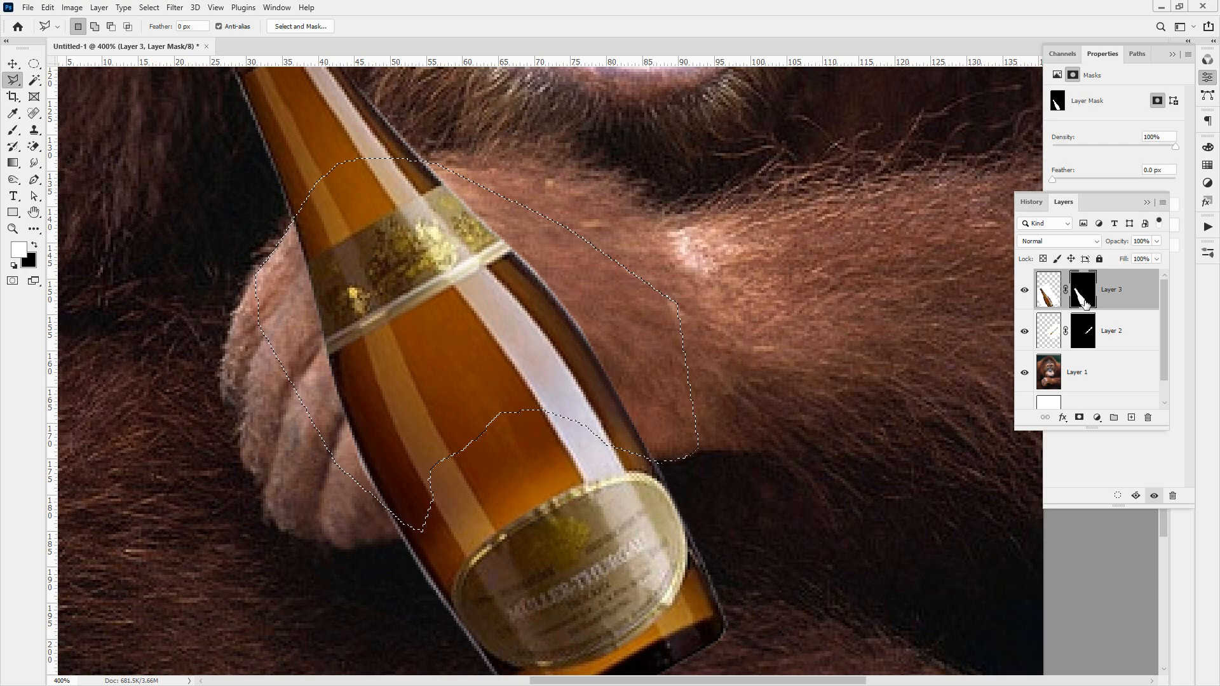
{"action": "key", "text": "alt+BackSpace"}
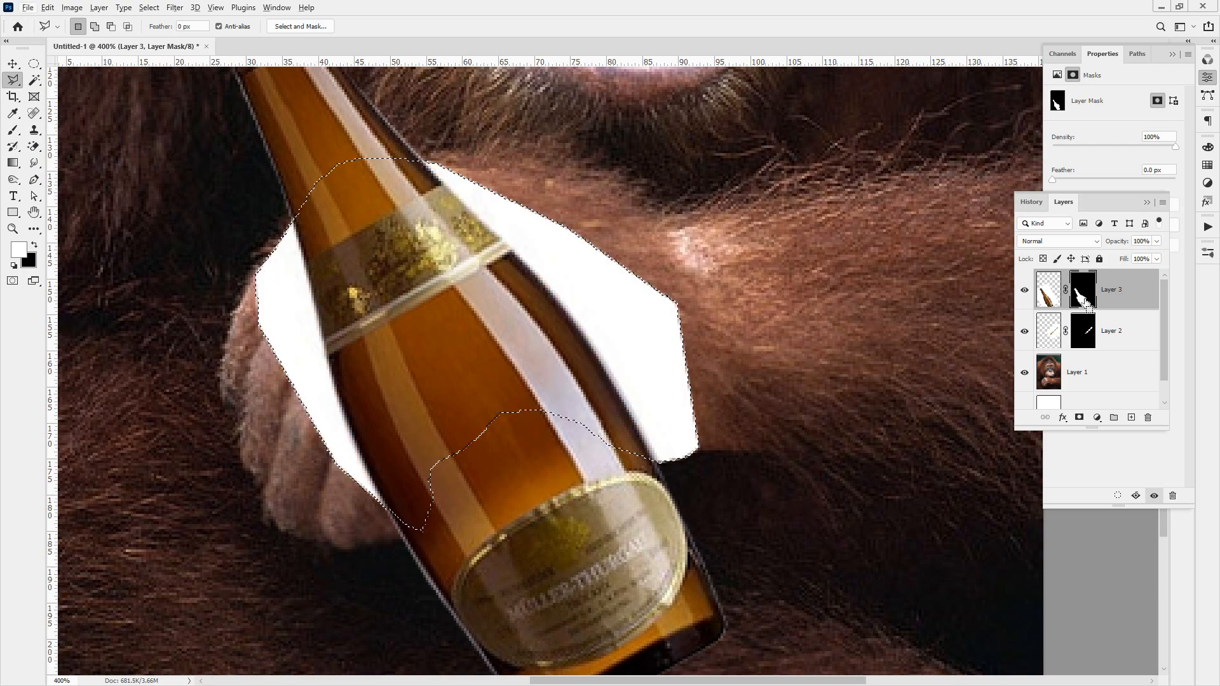
{"action": "key", "text": "ctrl+BackSpace"}
{"action": "key", "text": "ctrl+d"}
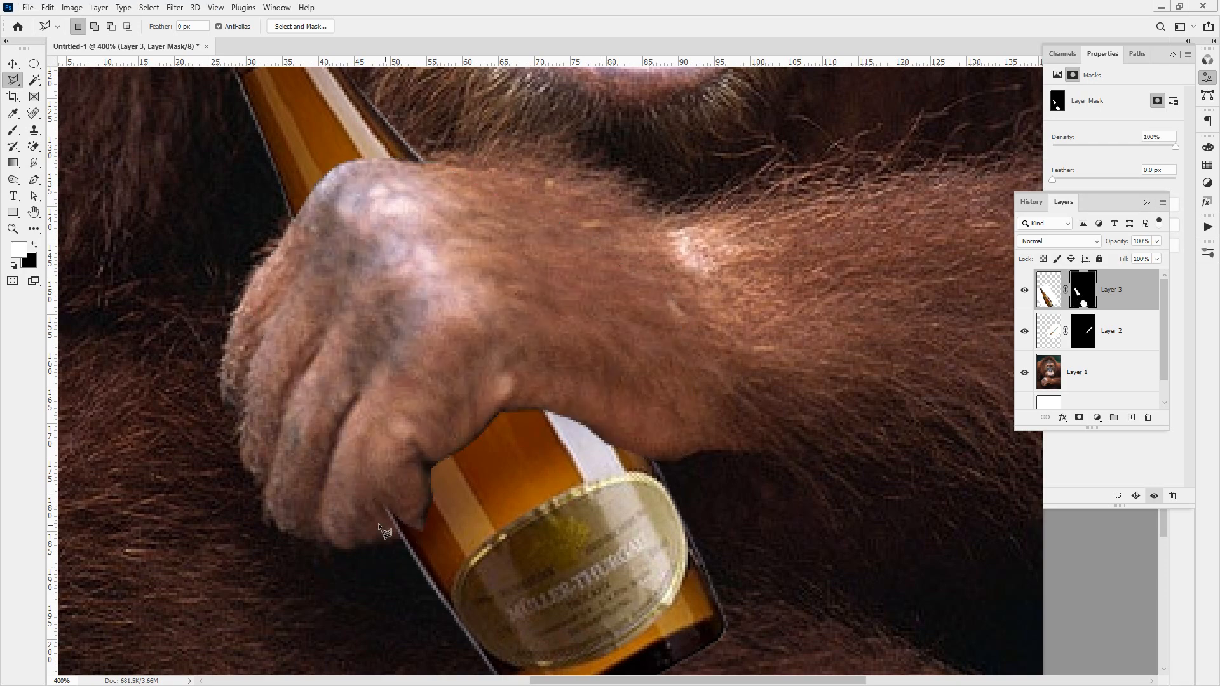
Hide Layer 3 and outline the lower fingers along their edge with the Polygonal Lasso, closing the selection across the hand.
{"action": "left_click", "coordinate": [1025, 290]}
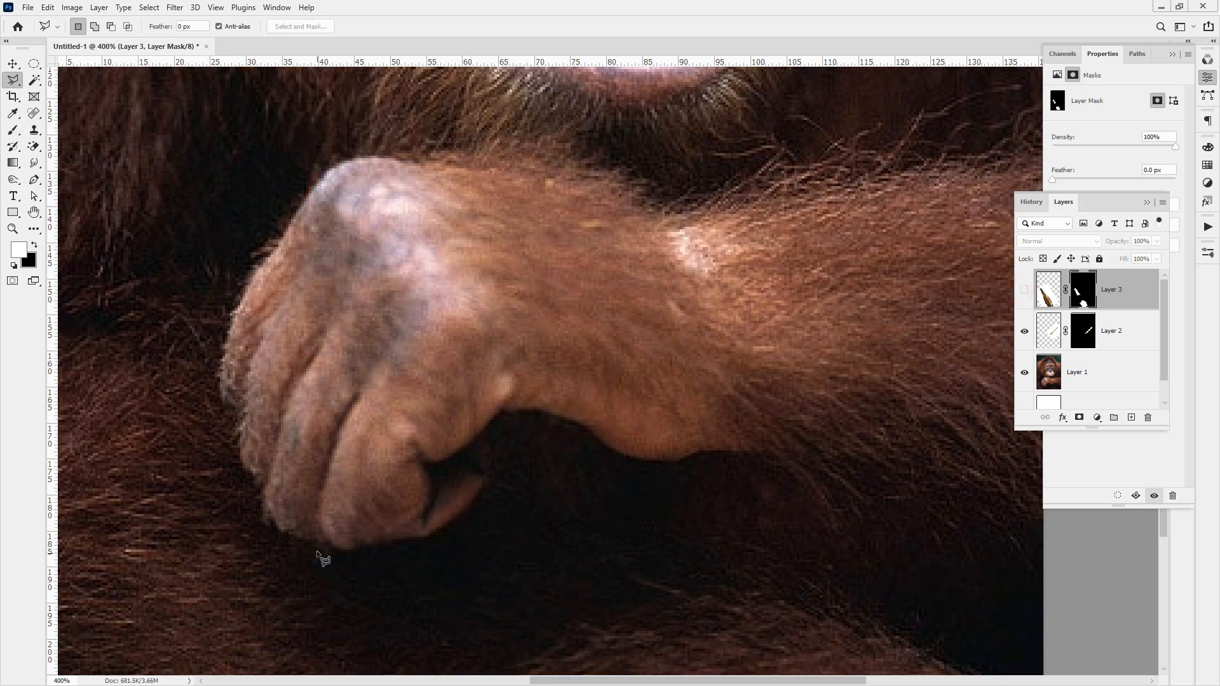
{"action": "left_click", "coordinate": [430, 490]}
{"action": "left_click", "coordinate": [427, 513]}
{"action": "left_click", "coordinate": [430, 527]}
{"action": "left_click", "coordinate": [427, 537]}
{"action": "left_click", "coordinate": [409, 538]}
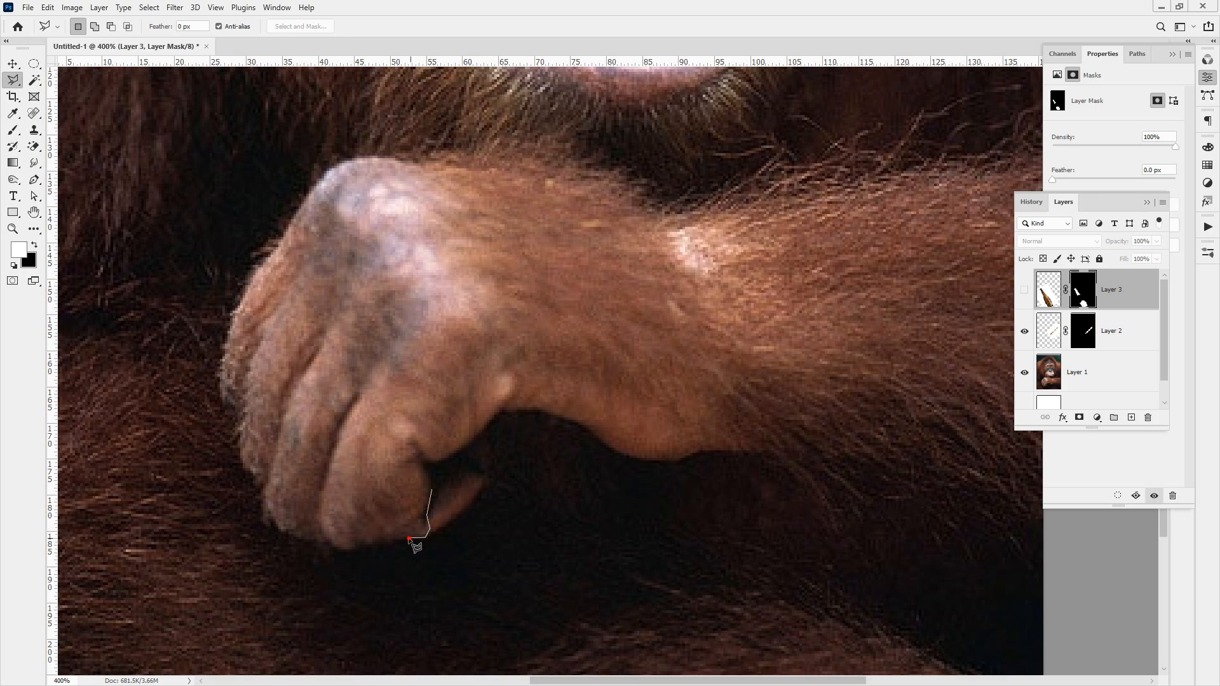
{"action": "left_click", "coordinate": [343, 549]}
{"action": "left_click", "coordinate": [328, 541]}
{"action": "left_click", "coordinate": [312, 541]}
{"action": "left_click", "coordinate": [267, 524]}
{"action": "left_click", "coordinate": [263, 491]}
{"action": "double_click", "coordinate": [337, 405]}
Show Layer 3 again and clear the selected finger area from its mask, finishing with no selection.
{"action": "left_click", "coordinate": [1024, 290]}
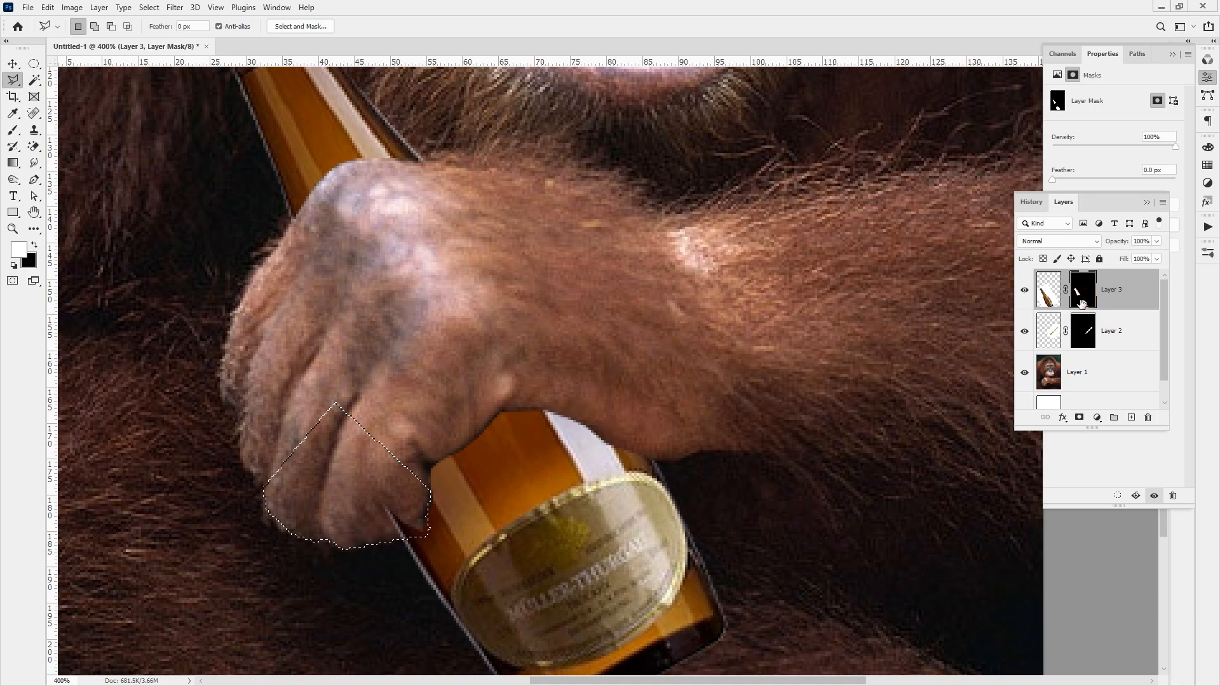
{"action": "key", "text": "Delete"}
{"action": "key", "text": "ctrl+d"}
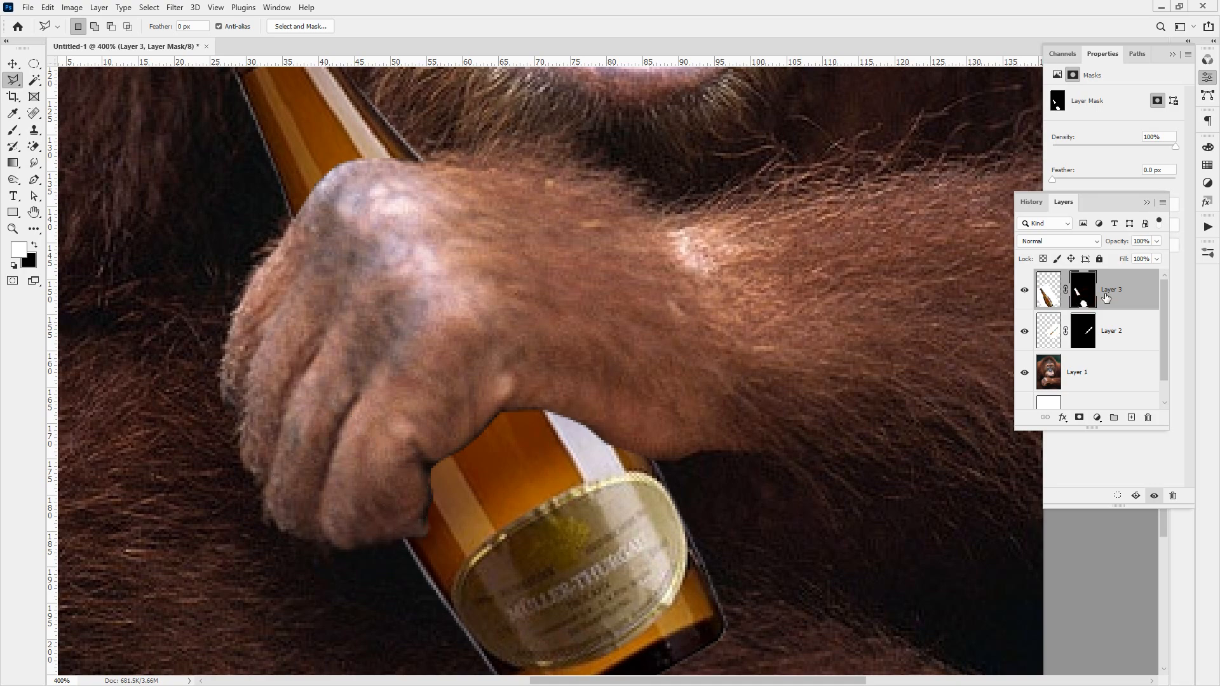
{"action": "double_click", "coordinate": [35, 213]}
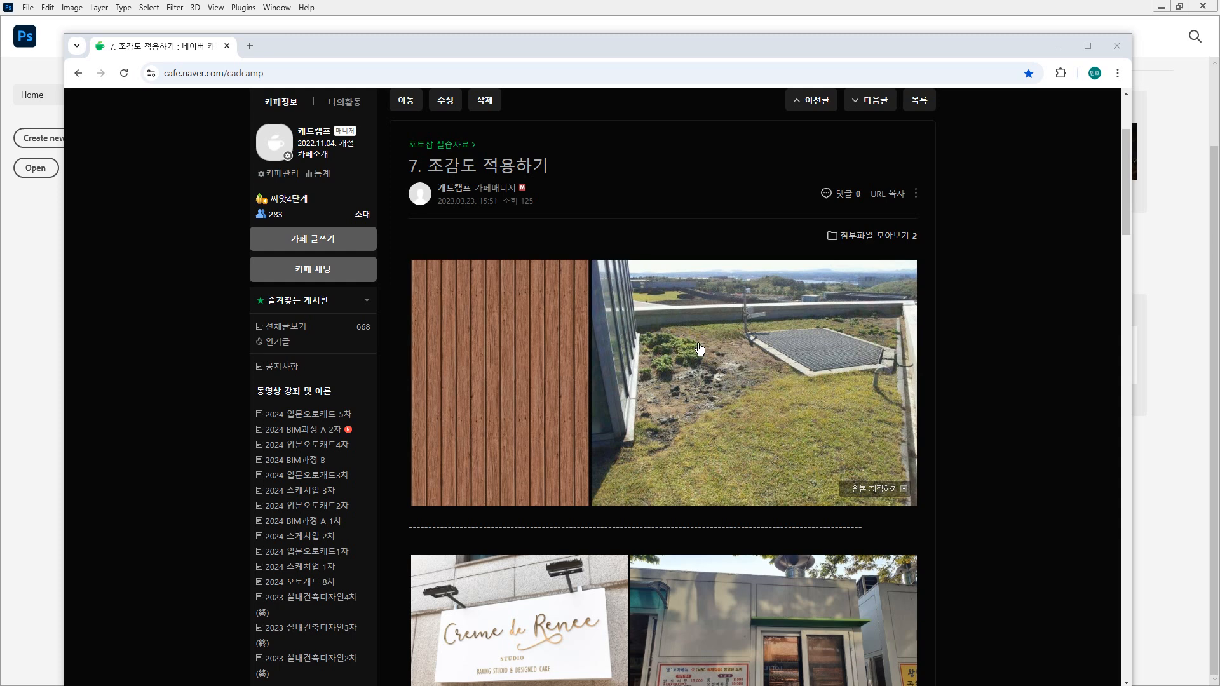
Move the browser aside, create a 740 x 555 px document at 72 ppi in Photoshop and paste the roof garden photo.
{"action": "left_click_drag", "start_coordinate": [690, 56], "coordinate": [1, 61]}
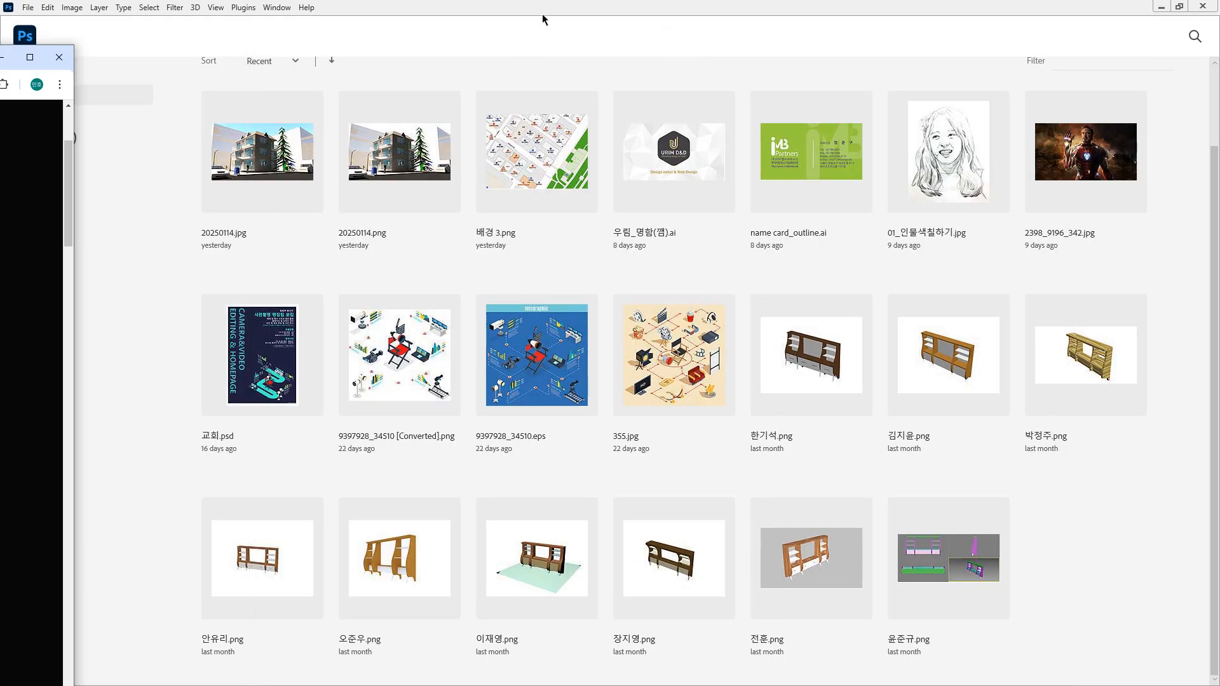
{"action": "left_click", "coordinate": [574, 23]}
{"action": "key", "text": "ctrl+n"}
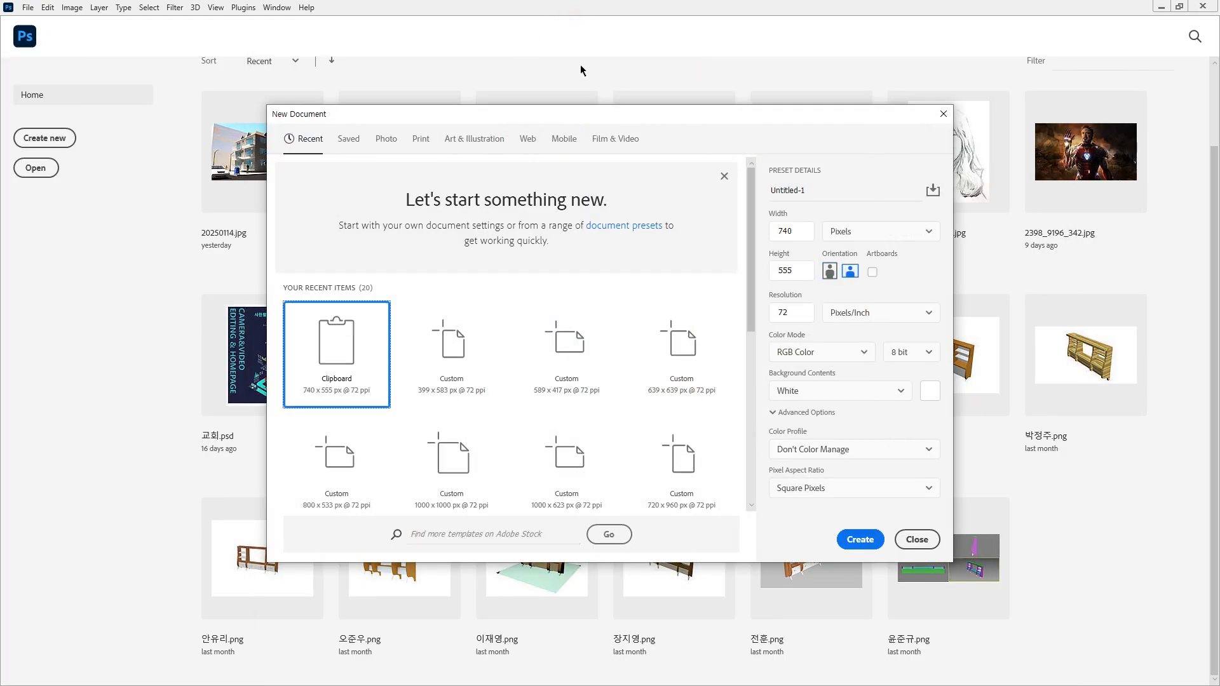
{"action": "key", "text": "Return"}
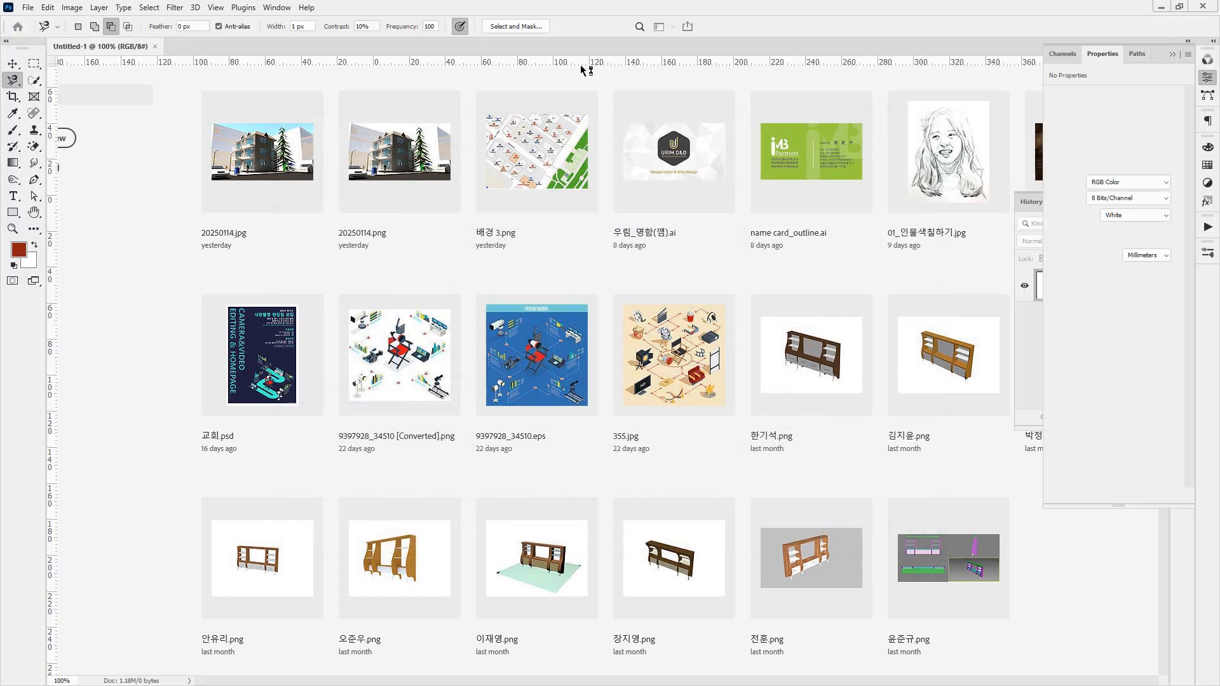
{"action": "key", "text": "v"}
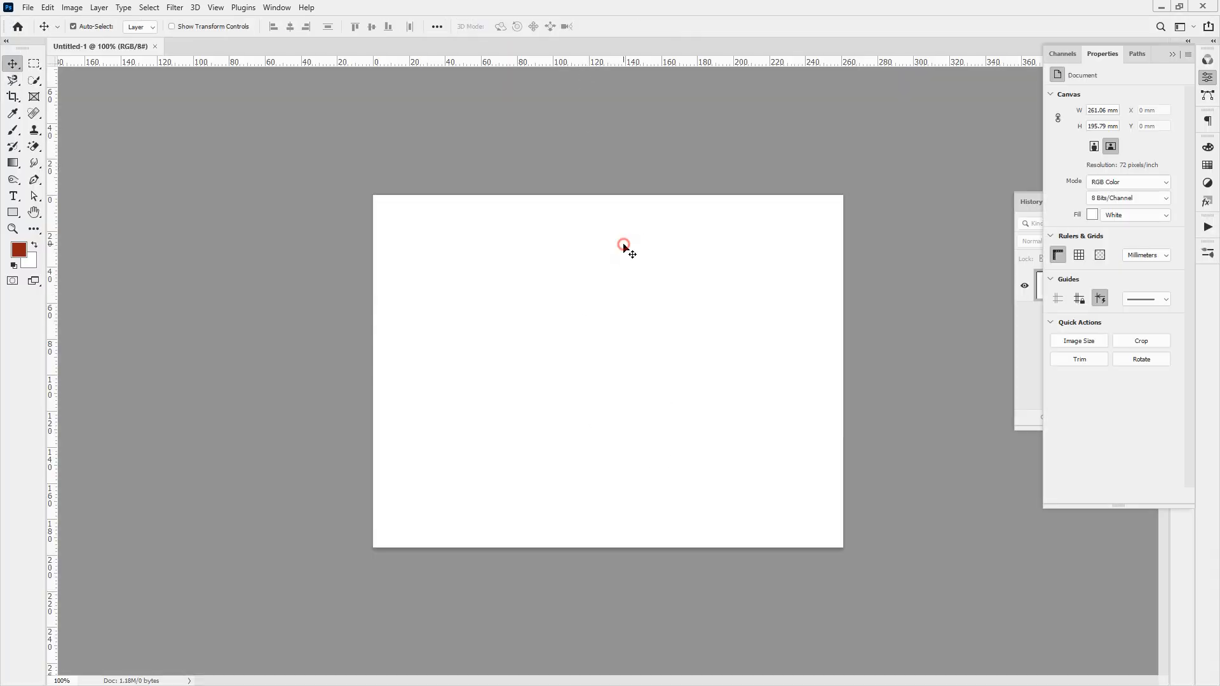
{"action": "key", "text": "ctrl+v"}
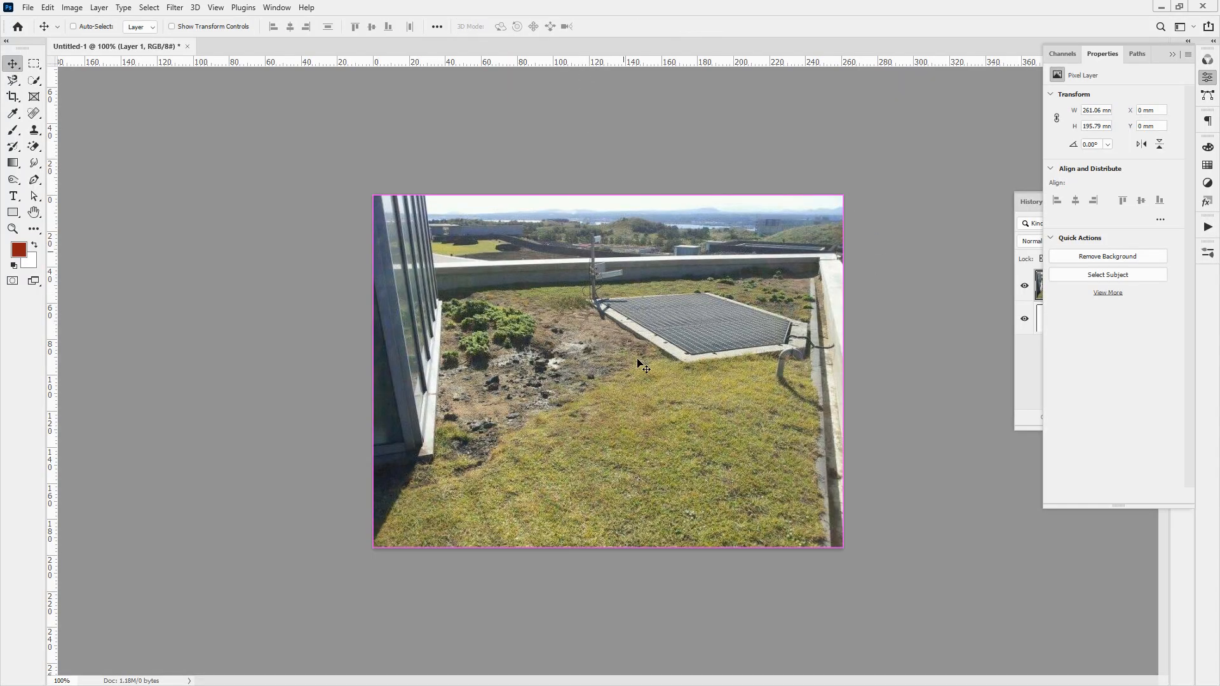
Paste the wood plank image on a new layer above the roof garden photo and rotate it 90°.
{"action": "key", "text": "ctrl+v"}
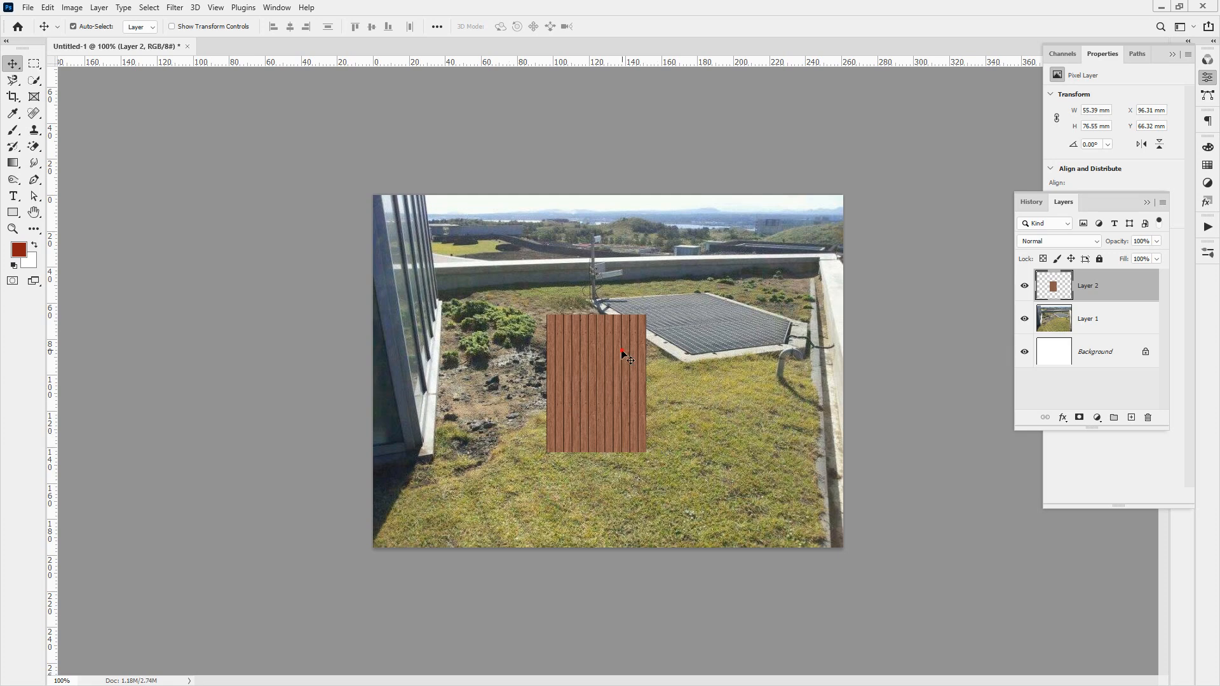
{"action": "key", "text": "ctrl+t"}
{"action": "left_click_drag", "start_coordinate": [653, 307], "coordinate": [699, 462]}
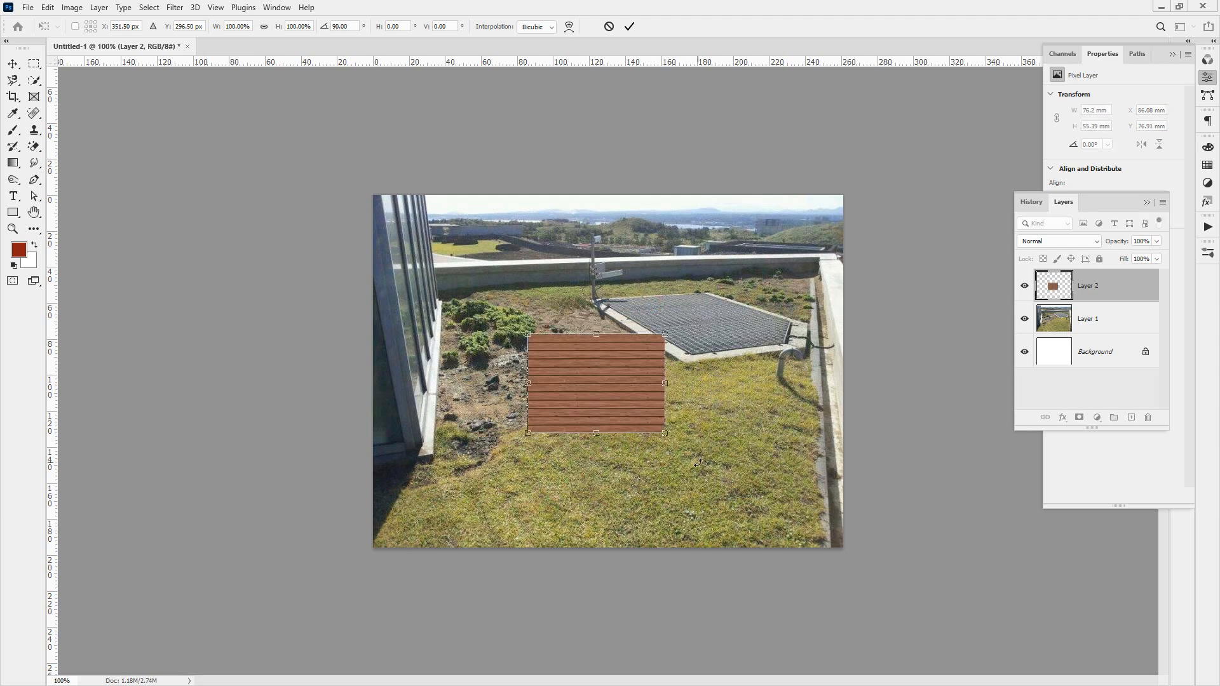
{"action": "left_click_drag", "start_coordinate": [444, 316], "coordinate": [753, 298]}
{"action": "left_click_drag", "start_coordinate": [439, 366], "coordinate": [779, 370]}
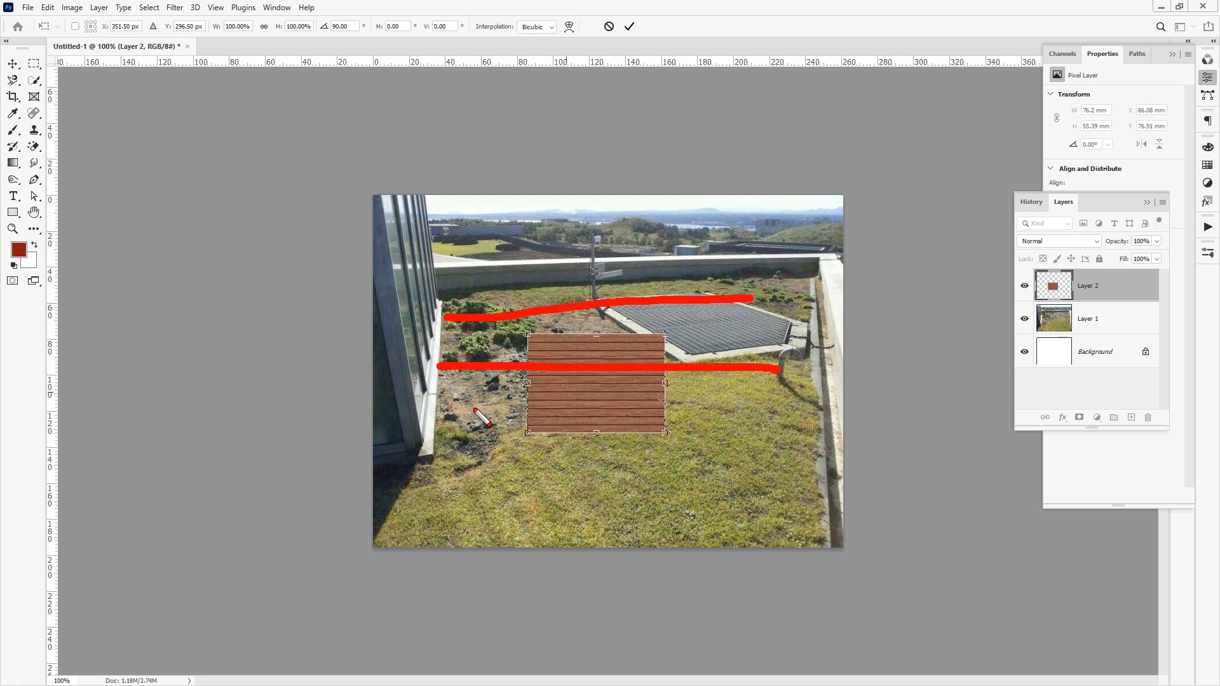
{"action": "left_click_drag", "start_coordinate": [471, 410], "coordinate": [823, 427]}
{"action": "left_click_drag", "start_coordinate": [448, 477], "coordinate": [691, 482]}
{"action": "left_click_drag", "start_coordinate": [389, 540], "coordinate": [819, 544]}
{"action": "key", "text": "Escape"}
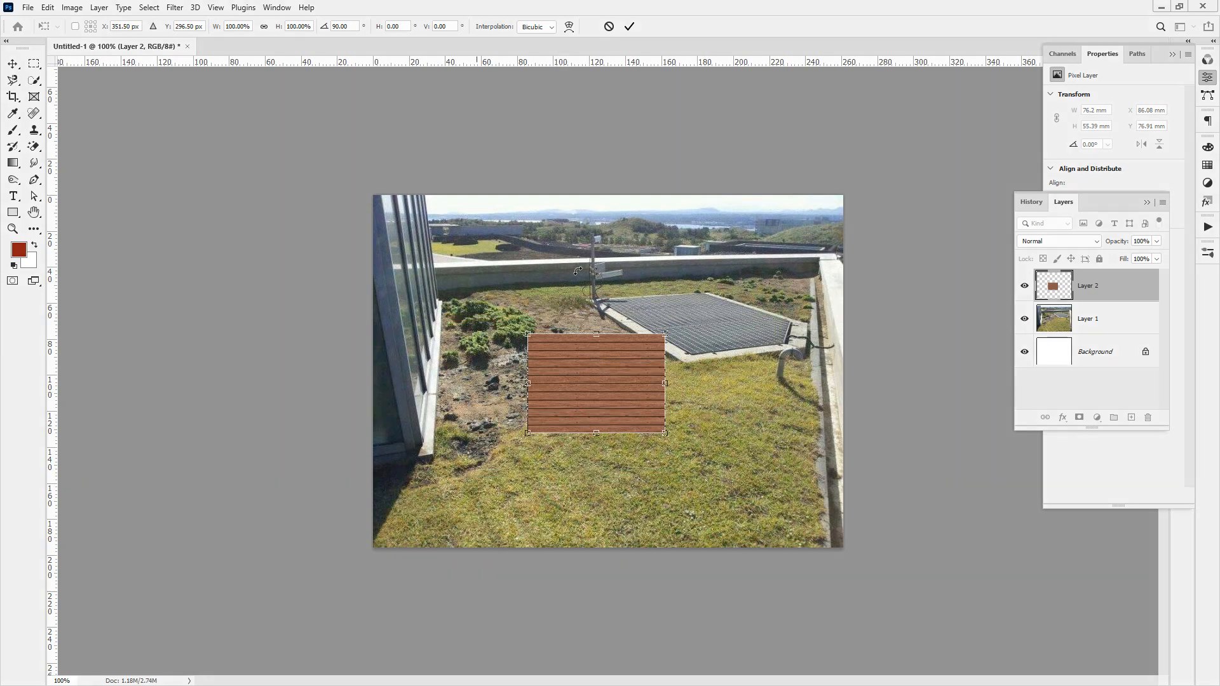
Apply the rotation and select the plank texture just inside its edges with a rectangular marquee about 75 x 55 mm.
{"action": "key", "text": "Return"}
{"action": "left_click", "coordinate": [623, 376], "text": "ctrl"}
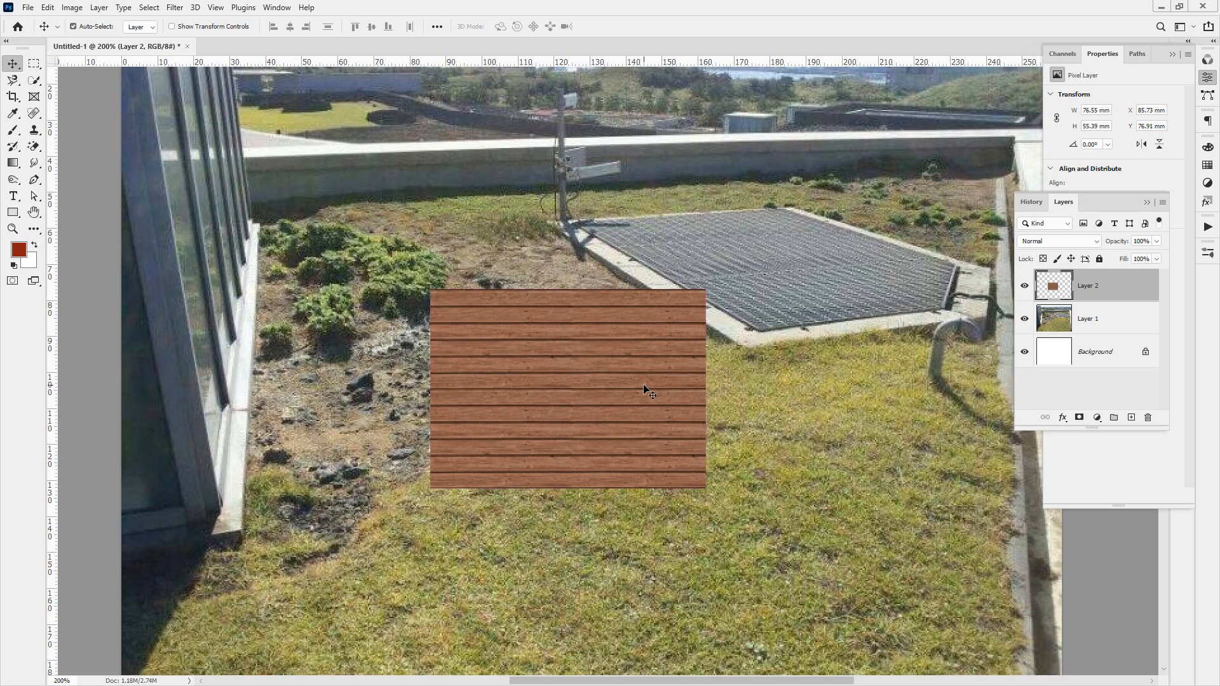
{"action": "left_click", "coordinate": [34, 63]}
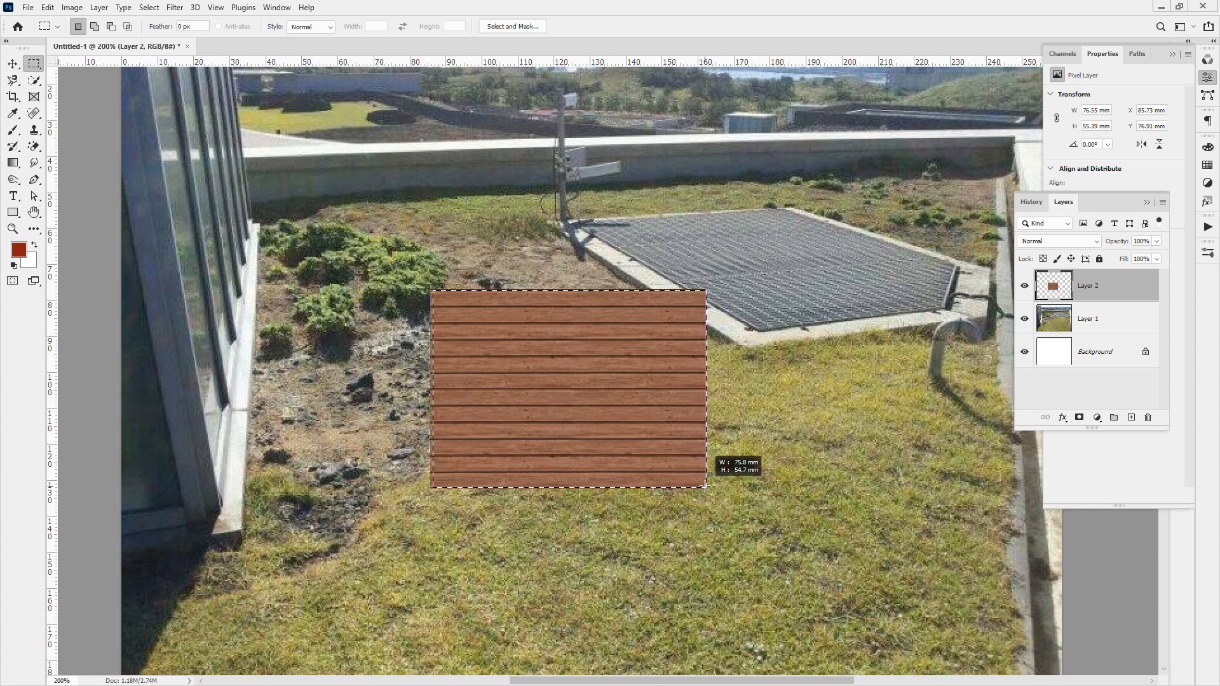
{"action": "left_click_drag", "start_coordinate": [705, 487], "coordinate": [704, 487]}
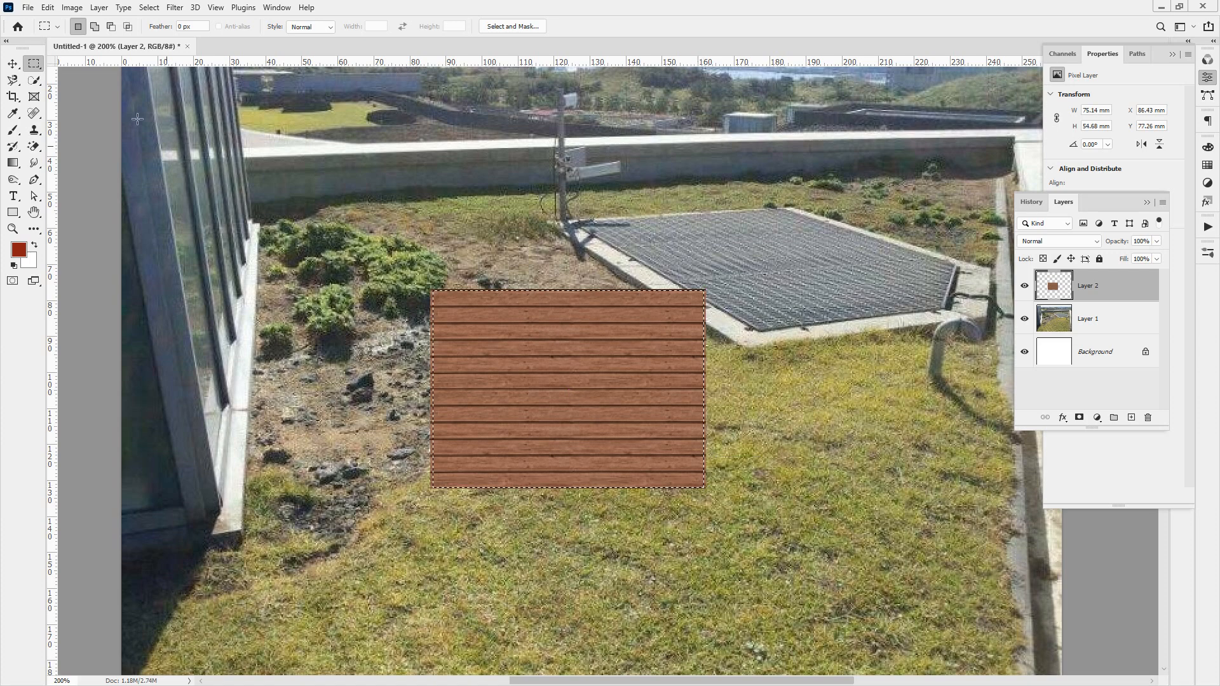
Define the selected plank area as a pattern named 데크 and clear the selection.
{"action": "left_click", "coordinate": [48, 7]}
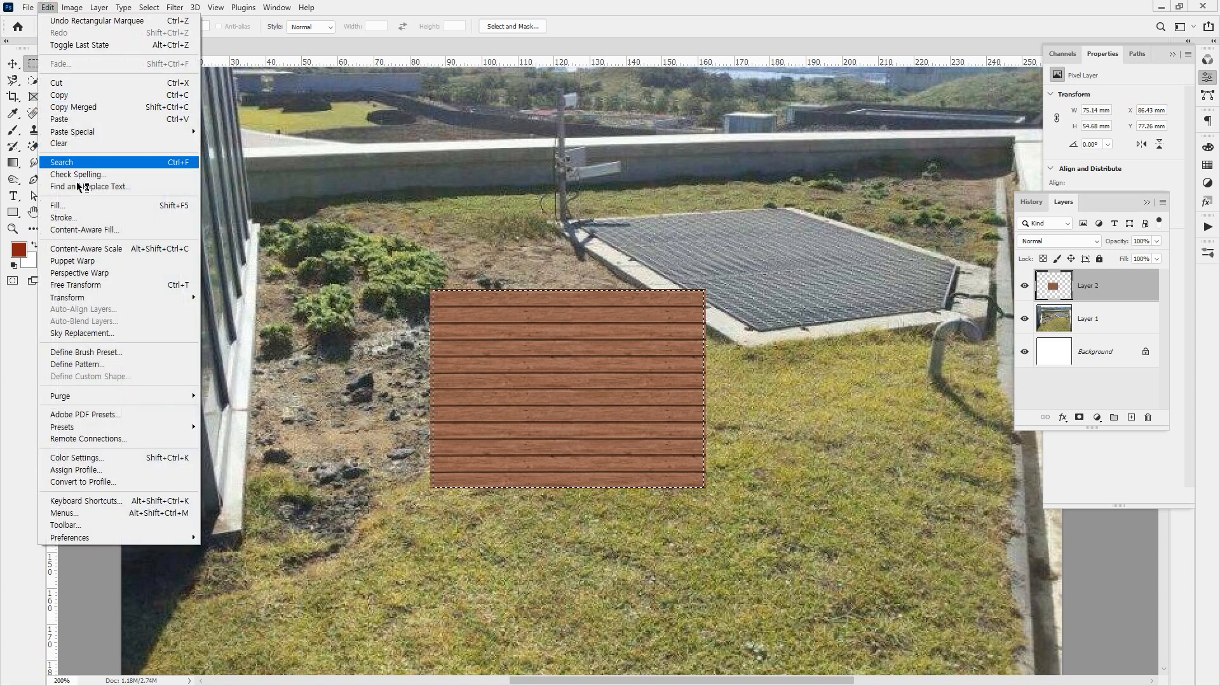
{"action": "left_click", "coordinate": [96, 365]}
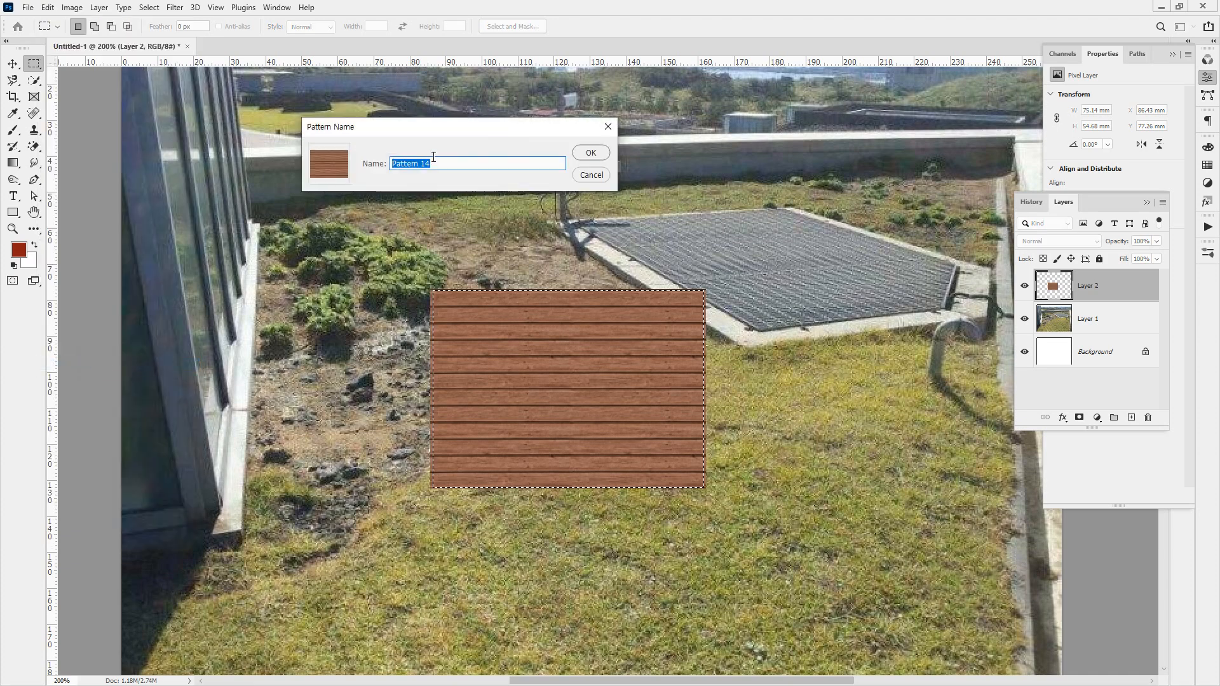
{"action": "key", "text": "BackSpace"}
{"action": "type", "text": "wood"}
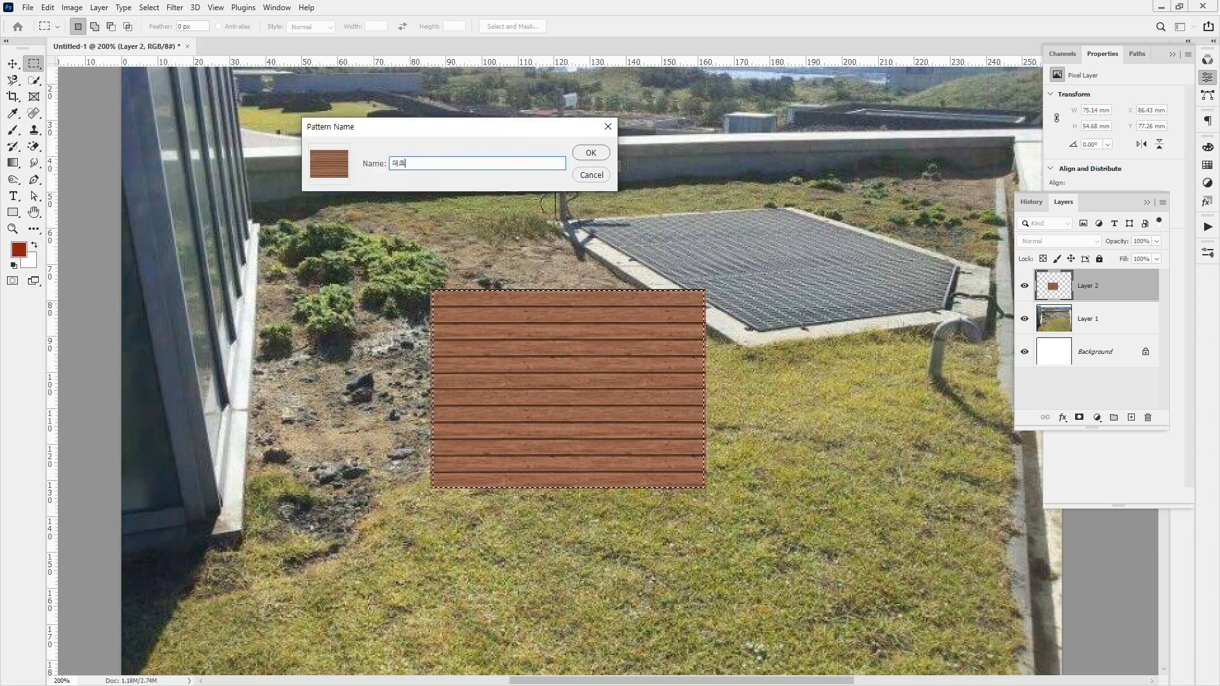
{"action": "key", "text": "Return"}
{"action": "key", "text": "ctrl+d"}
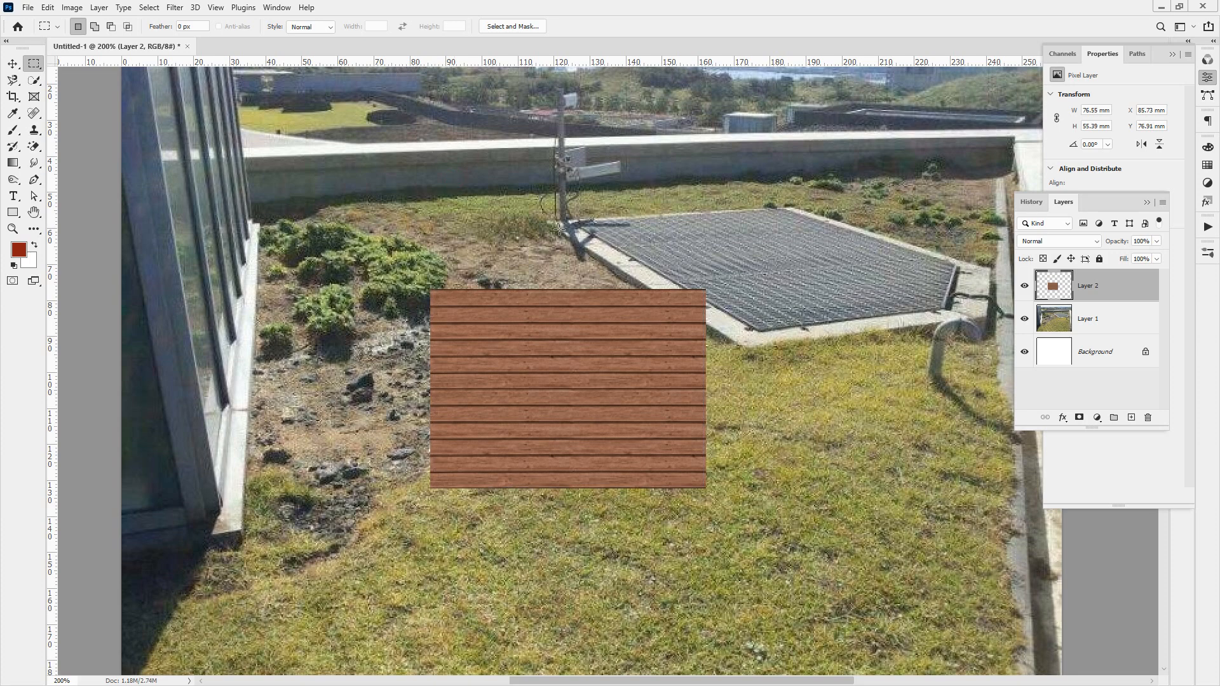
Delete the pasted plank layer and add a new empty layer above the roof garden photo.
{"action": "left_click", "coordinate": [1102, 292]}
{"action": "key", "text": "Delete"}
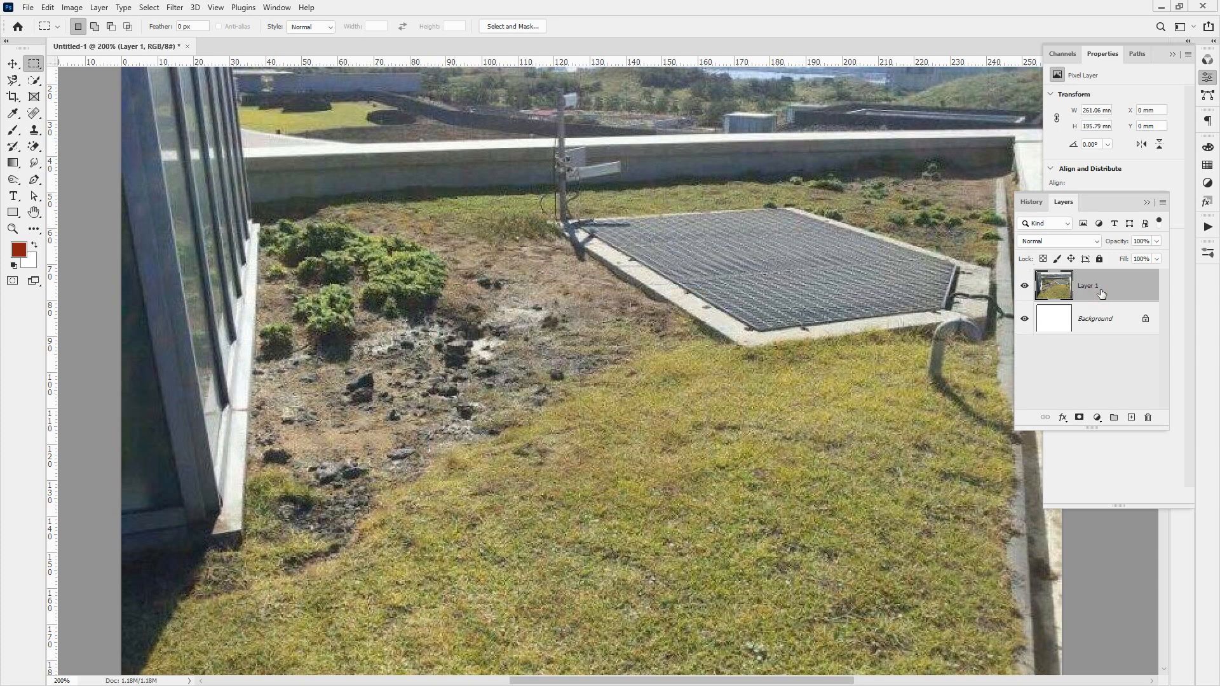
{"action": "left_click", "coordinate": [1132, 418]}
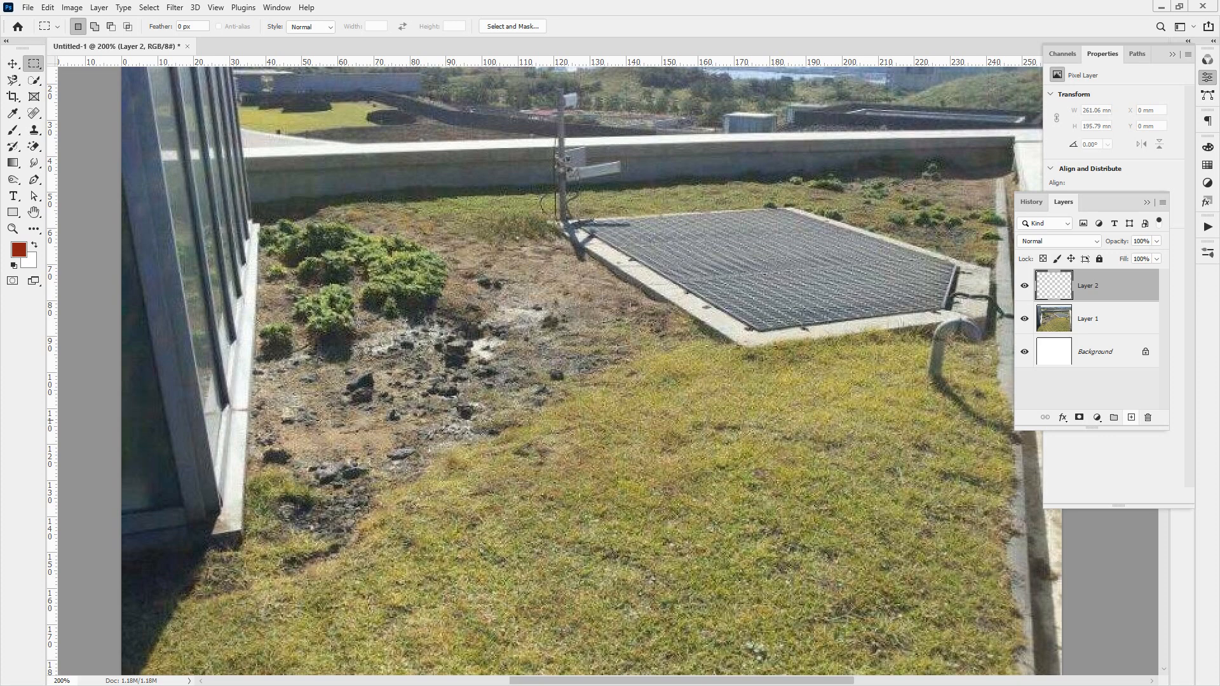
Fill the new empty layer with the custom wood plank pattern, using Normal mode at 100% opacity.
{"action": "double_click", "coordinate": [34, 213]}
{"action": "left_click", "coordinate": [14, 213]}
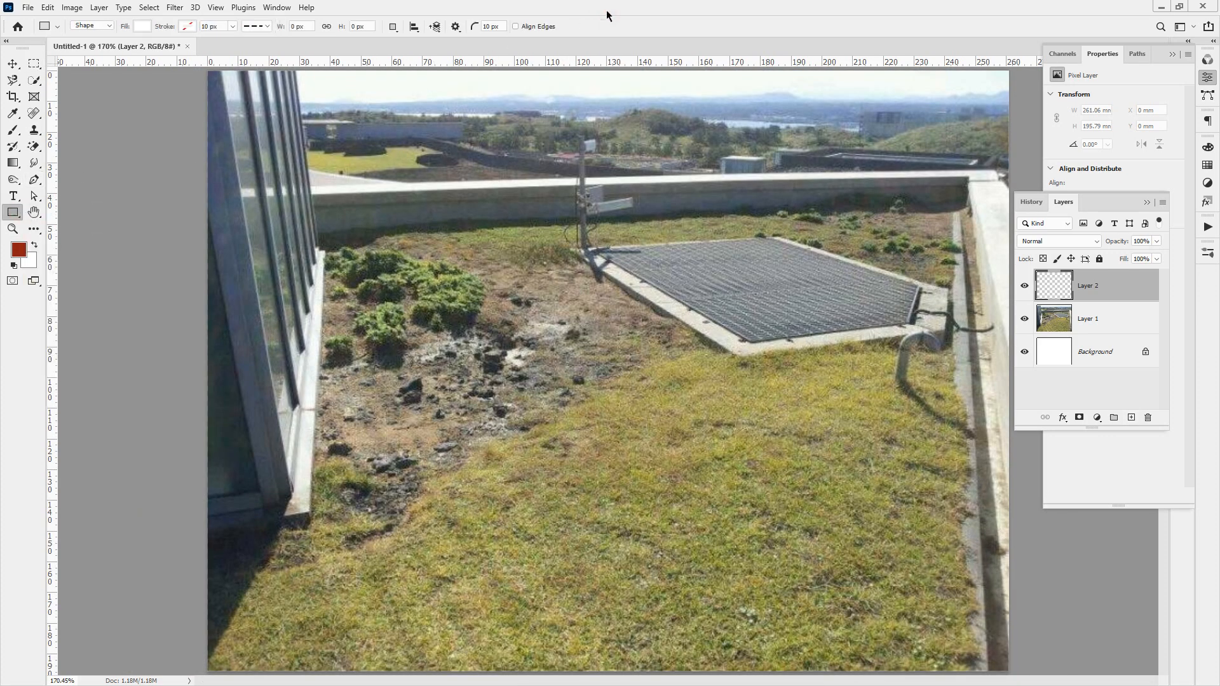
{"action": "left_click", "coordinate": [48, 9]}
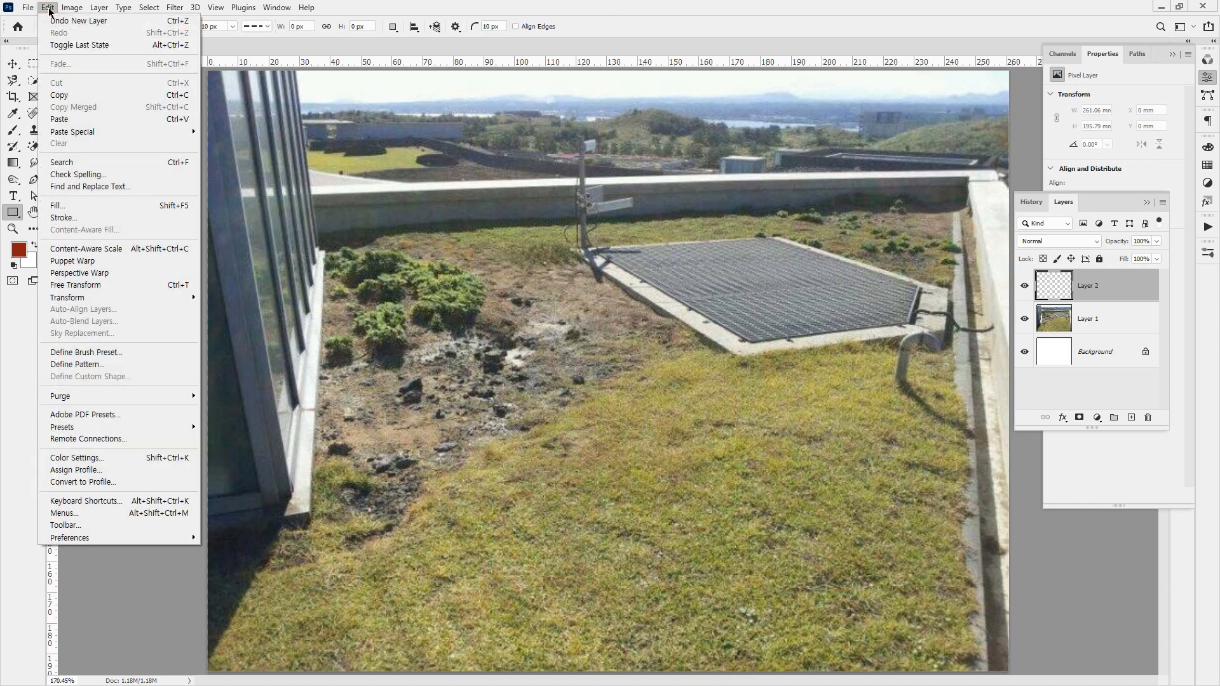
{"action": "left_click", "coordinate": [58, 205]}
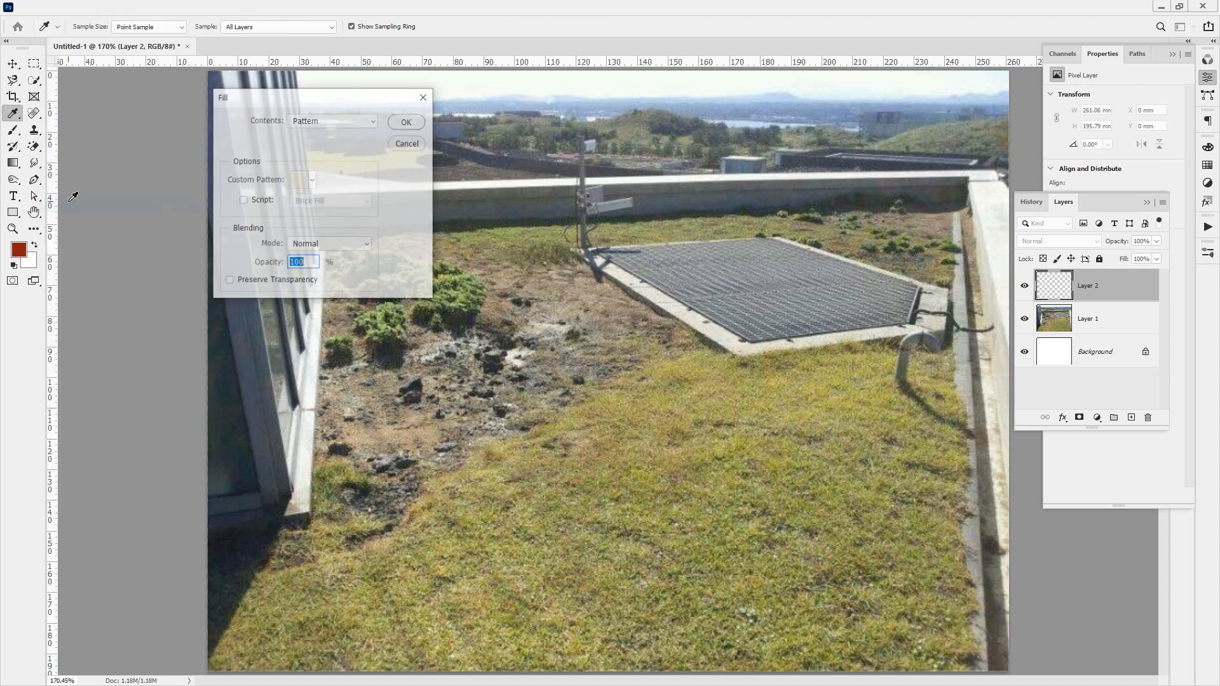
{"action": "left_click", "coordinate": [311, 182]}
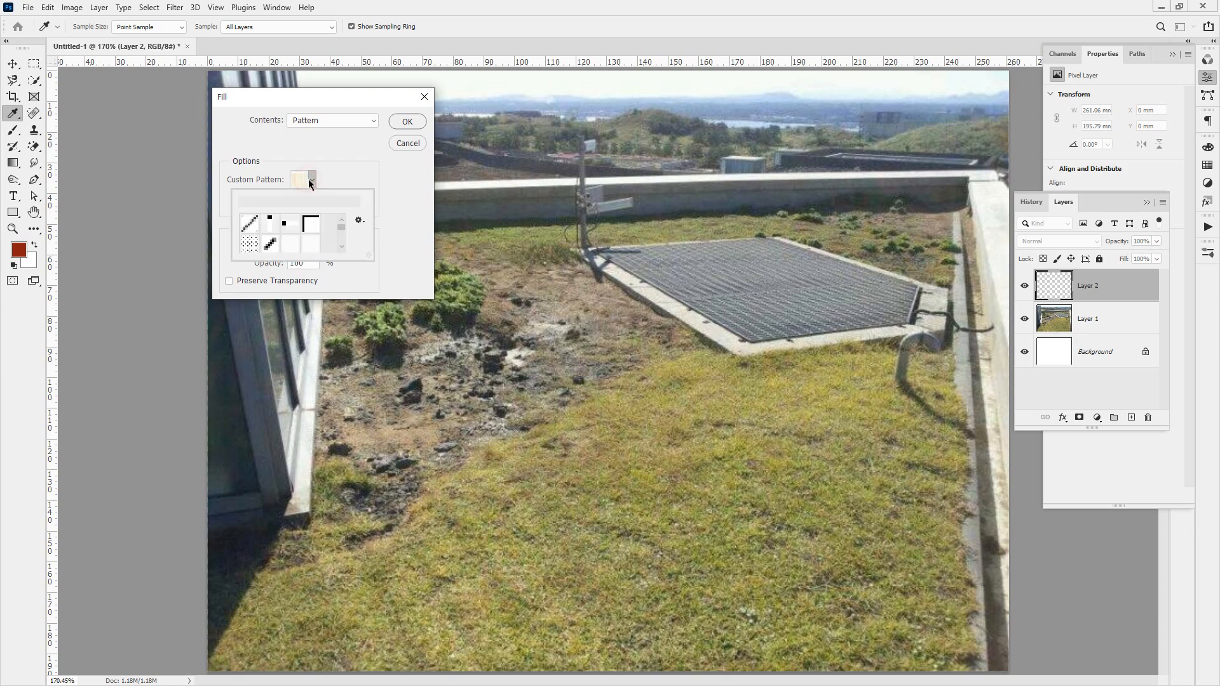
{"action": "scroll", "coordinate": [332, 227], "scroll_direction": "down", "scroll_amount": 5}
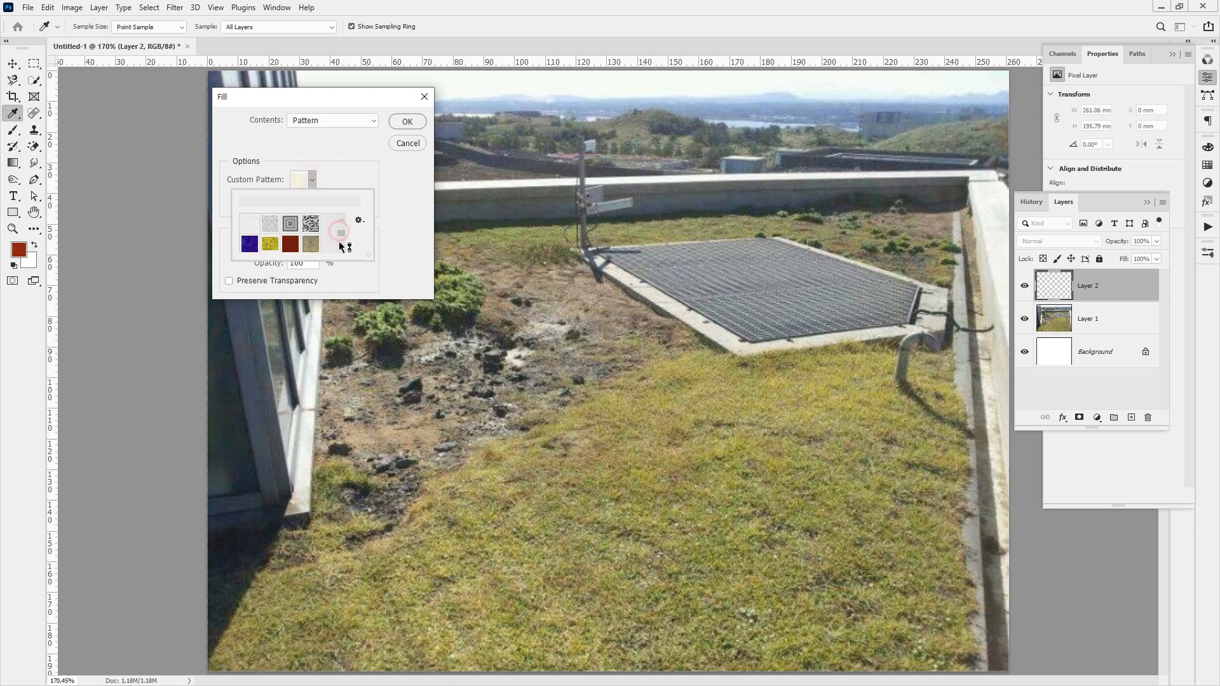
{"action": "left_click", "coordinate": [296, 245]}
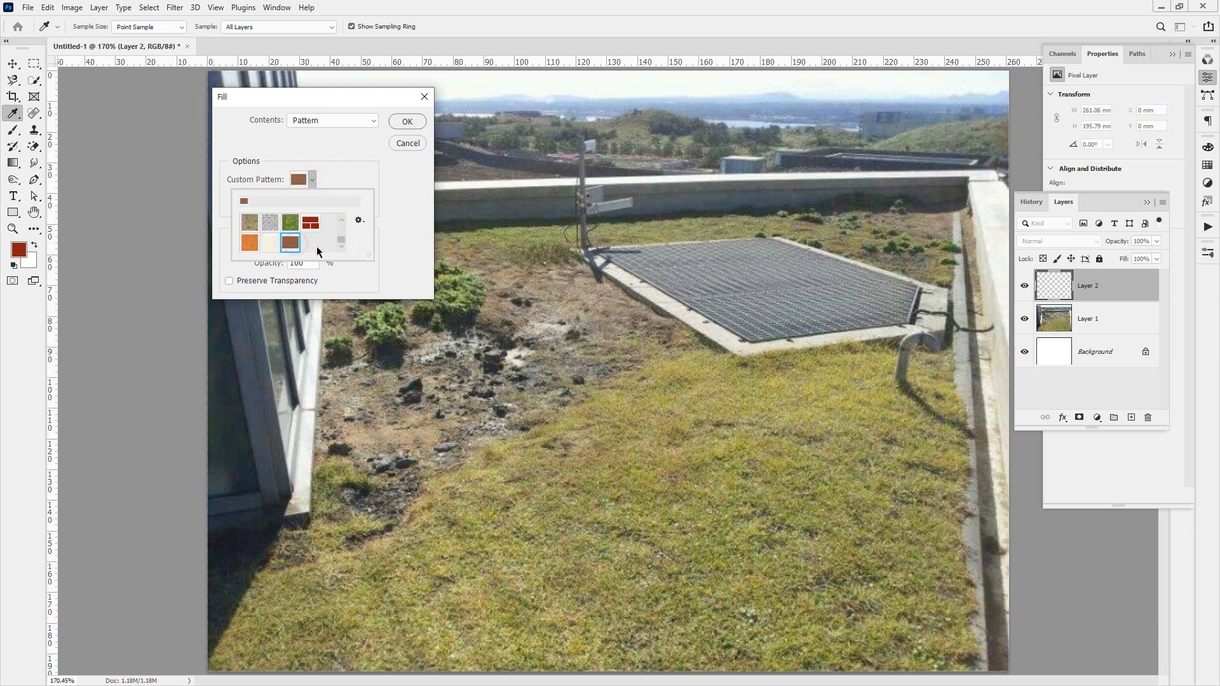
{"action": "left_click", "coordinate": [407, 122]}
{"action": "key", "text": "u"}
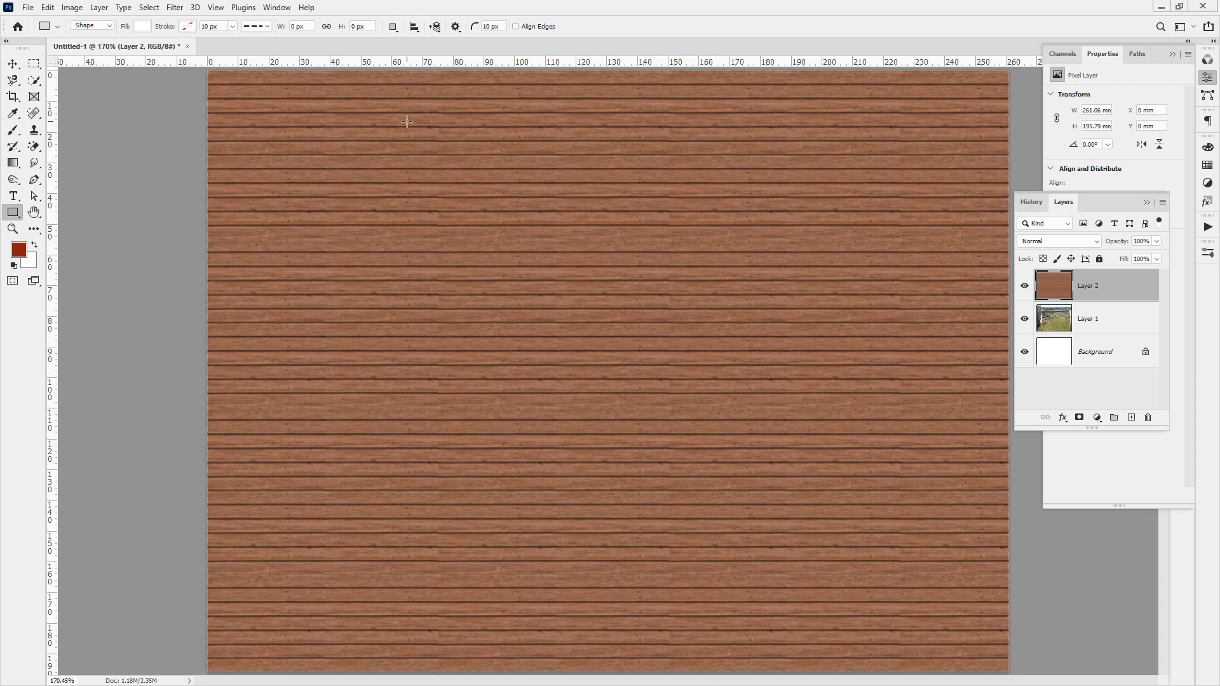
Distort the wood plank layer by its corners so it follows the perspective of the roof garden's ground.
{"action": "key", "text": "ctrl+1"}
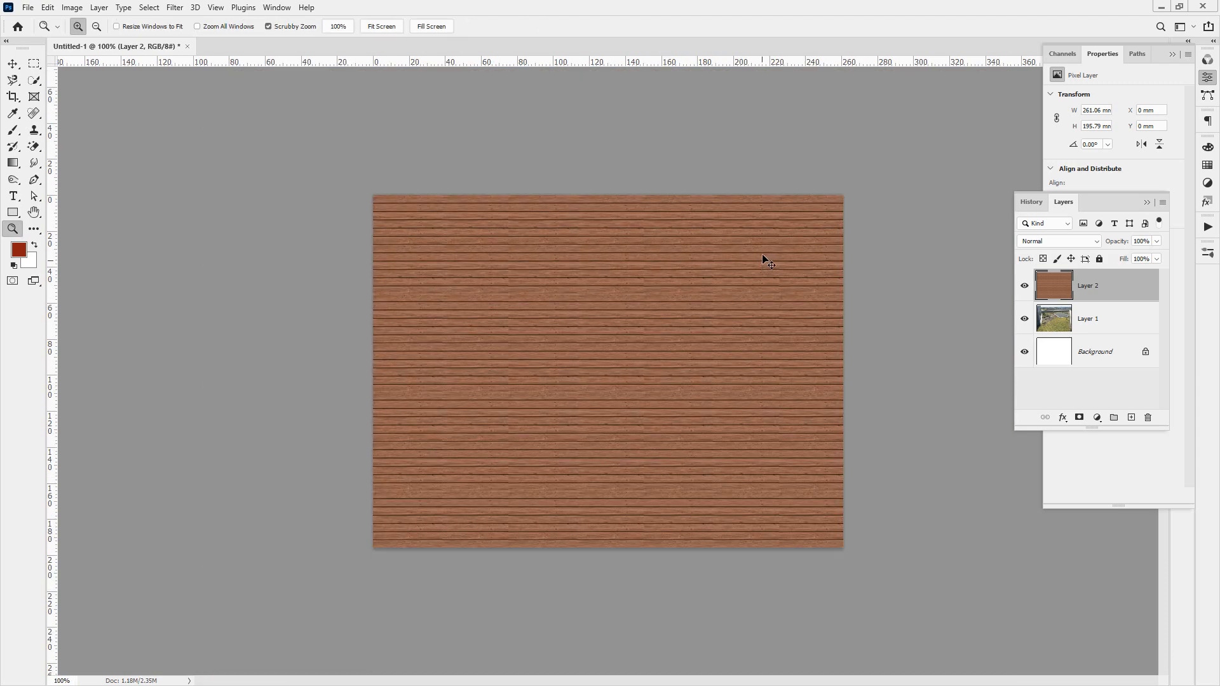
{"action": "key", "text": "ctrl+t"}
{"action": "right_click", "coordinate": [732, 228]}
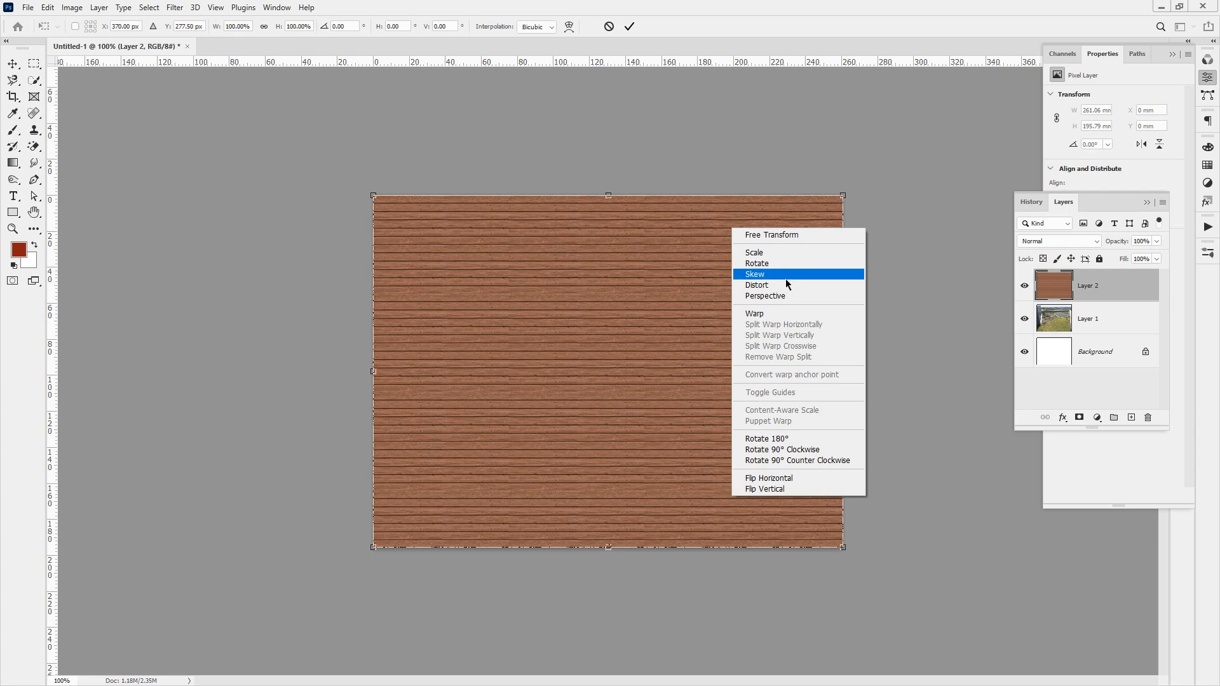
{"action": "left_click", "coordinate": [786, 277]}
{"action": "left_click_drag", "start_coordinate": [837, 194], "coordinate": [808, 275]}
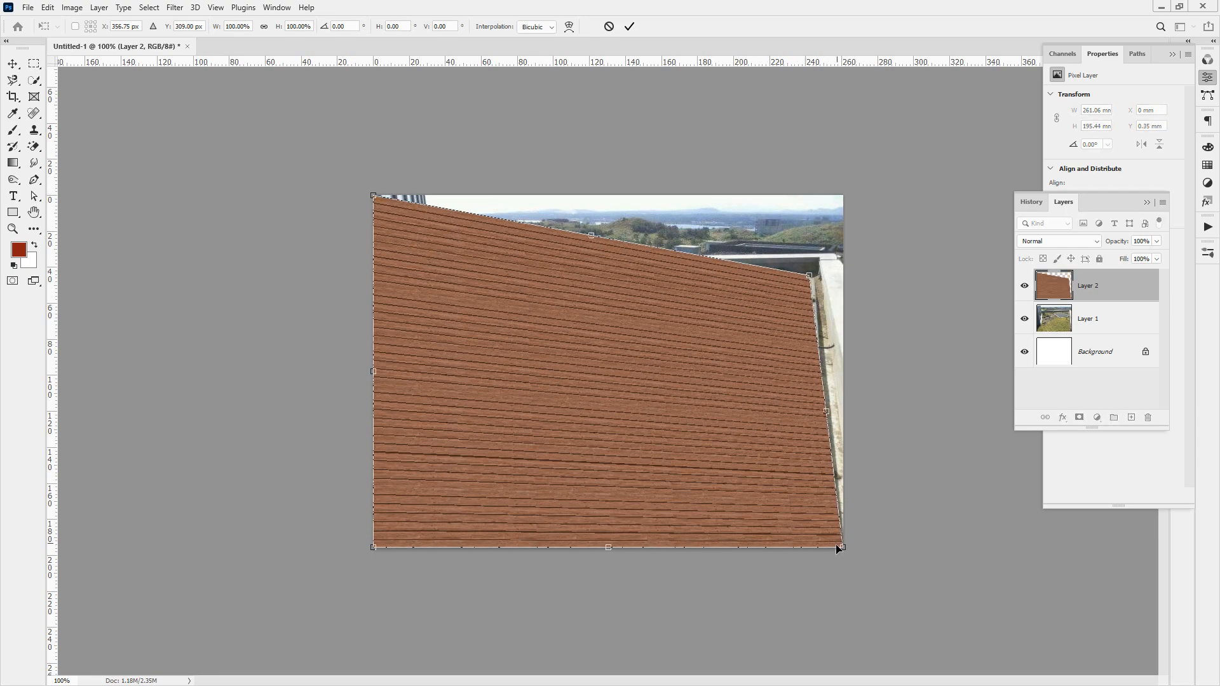
{"action": "left_click_drag", "start_coordinate": [840, 548], "coordinate": [825, 574]}
{"action": "left_click_drag", "start_coordinate": [373, 198], "coordinate": [442, 290]}
{"action": "left_click_drag", "start_coordinate": [374, 556], "coordinate": [390, 585]}
{"action": "left_click_drag", "start_coordinate": [443, 292], "coordinate": [446, 295]}
{"action": "left_click_drag", "start_coordinate": [394, 579], "coordinate": [431, 579]}
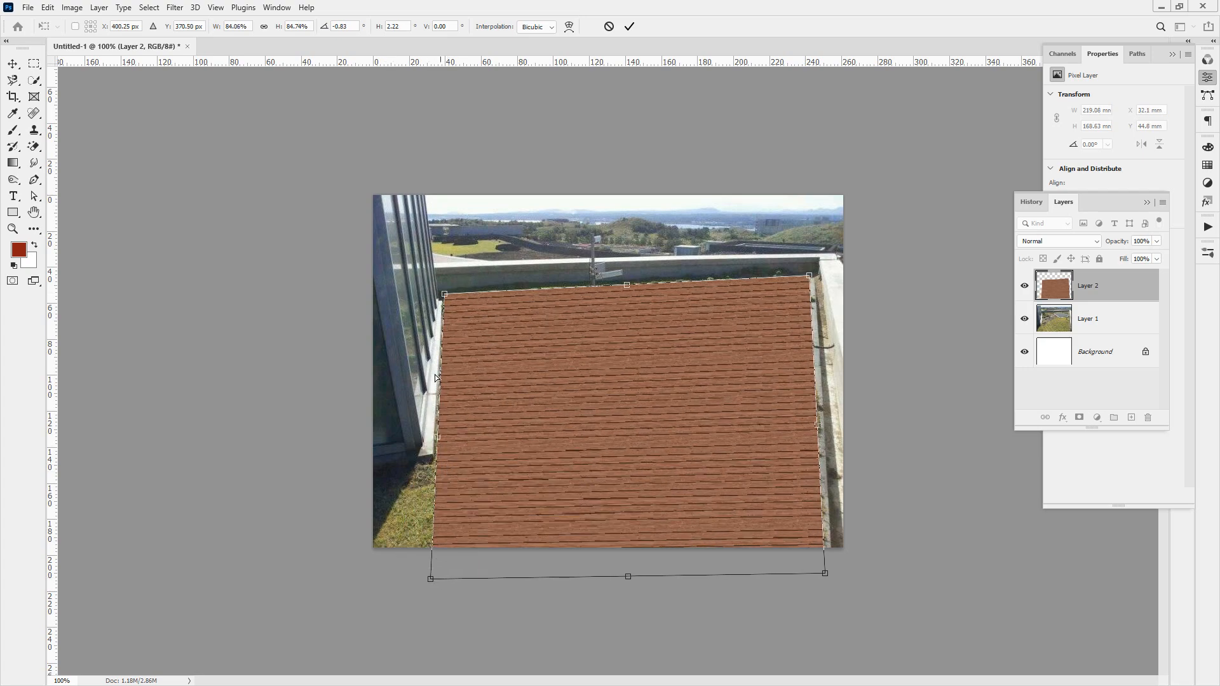
Try pulling the deck's left edge and near-left corner outward past the photo, and undo the corner change.
{"action": "left_click_drag", "start_coordinate": [449, 291], "coordinate": [430, 608]}
{"action": "left_click_drag", "start_coordinate": [437, 438], "coordinate": [344, 439]}
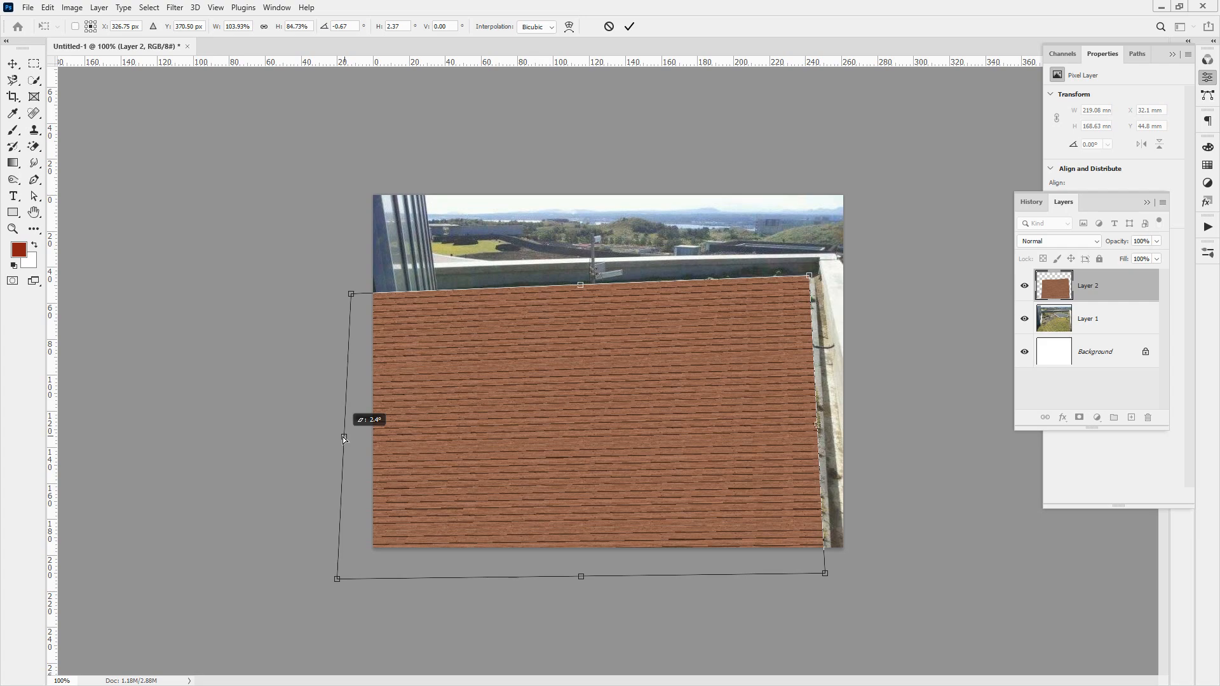
{"action": "left_click_drag", "start_coordinate": [344, 439], "coordinate": [437, 437]}
{"action": "left_click_drag", "start_coordinate": [432, 583], "coordinate": [307, 568]}
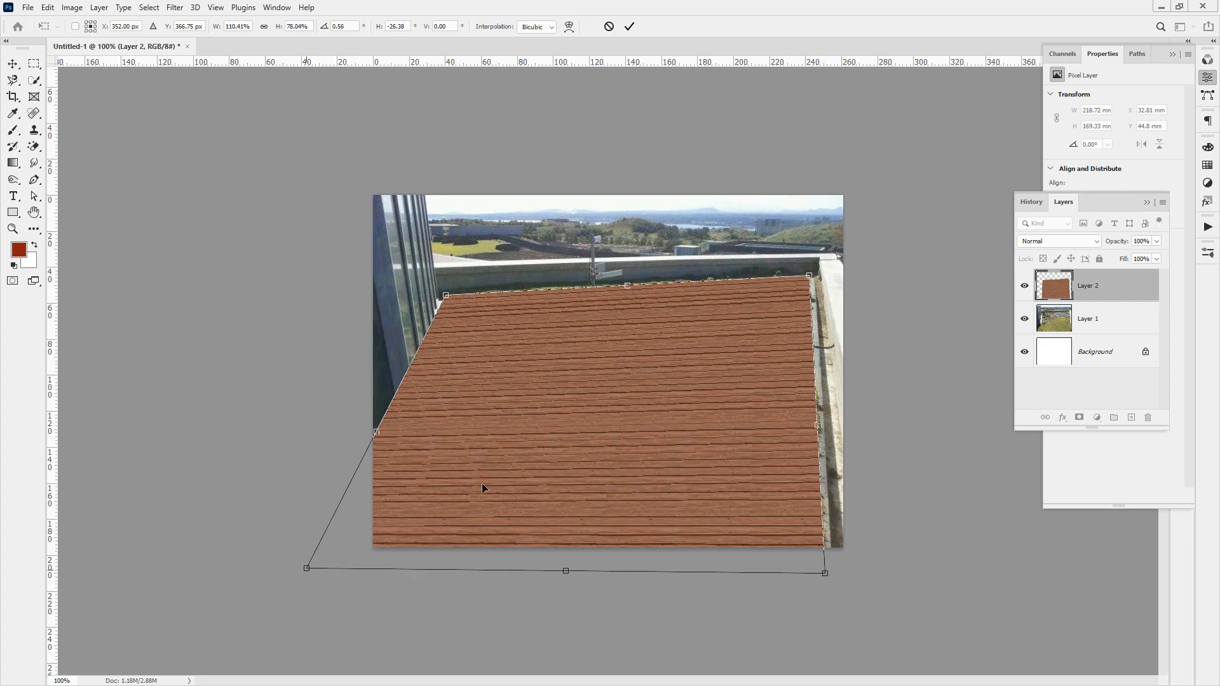
{"action": "mouse_move", "coordinate": [568, 297]}
{"action": "left_mouse_down"}
{"action": "mouse_move", "coordinate": [527, 316]}
{"action": "mouse_move", "coordinate": [537, 307]}
{"action": "mouse_move", "coordinate": [518, 499]}
{"action": "mouse_move", "coordinate": [548, 292]}
{"action": "mouse_move", "coordinate": [535, 464]}
{"action": "mouse_move", "coordinate": [521, 482]}
{"action": "mouse_move", "coordinate": [523, 460]}
{"action": "mouse_move", "coordinate": [528, 497]}
{"action": "mouse_move", "coordinate": [510, 495]}
{"action": "mouse_move", "coordinate": [562, 521]}
{"action": "left_mouse_up"}
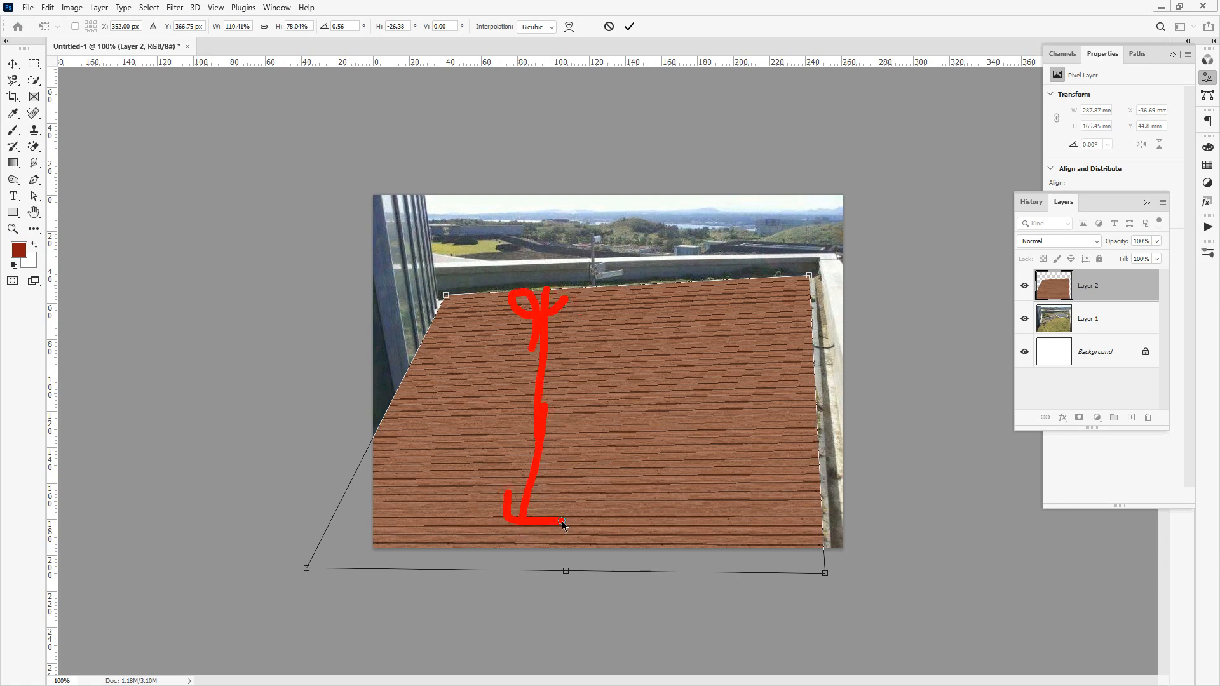
{"action": "key", "text": "ctrl+z"}
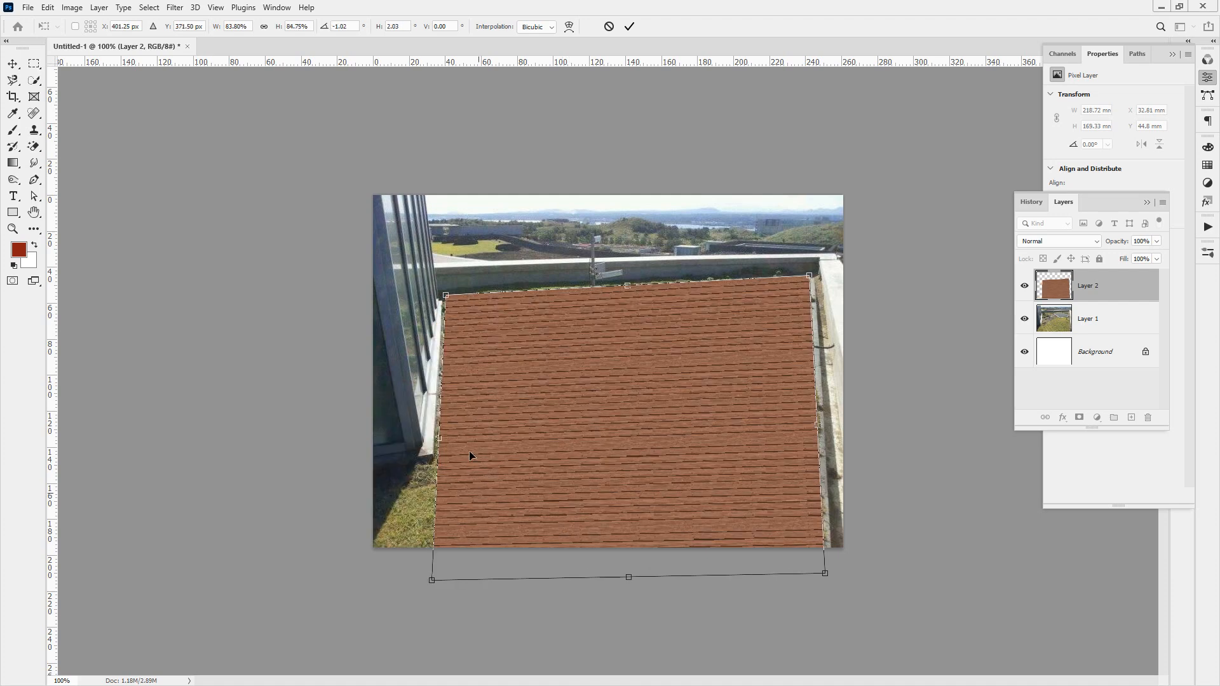
Stretch the deck's left edge beyond the photo's left border and apply the transform.
{"action": "mouse_move", "coordinate": [448, 290]}
{"action": "left_mouse_down"}
{"action": "mouse_move", "coordinate": [474, 289]}
{"action": "mouse_move", "coordinate": [448, 337]}
{"action": "mouse_move", "coordinate": [425, 516]}
{"action": "left_mouse_up"}
{"action": "left_click_drag", "start_coordinate": [440, 440], "coordinate": [312, 442]}
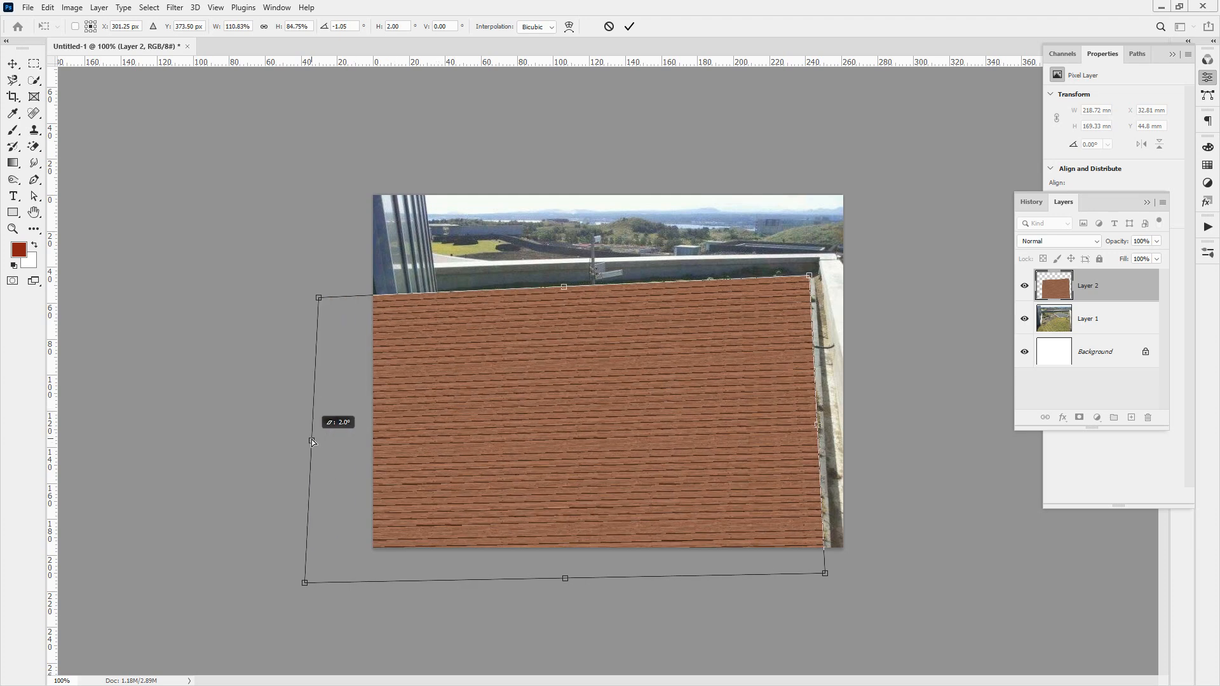
{"action": "left_click_drag", "start_coordinate": [313, 442], "coordinate": [312, 441]}
{"action": "key", "text": "Return"}
{"action": "key", "text": "z"}
{"action": "key", "text": "ctrl+z"}
{"action": "key", "text": "ctrl+shift+z"}
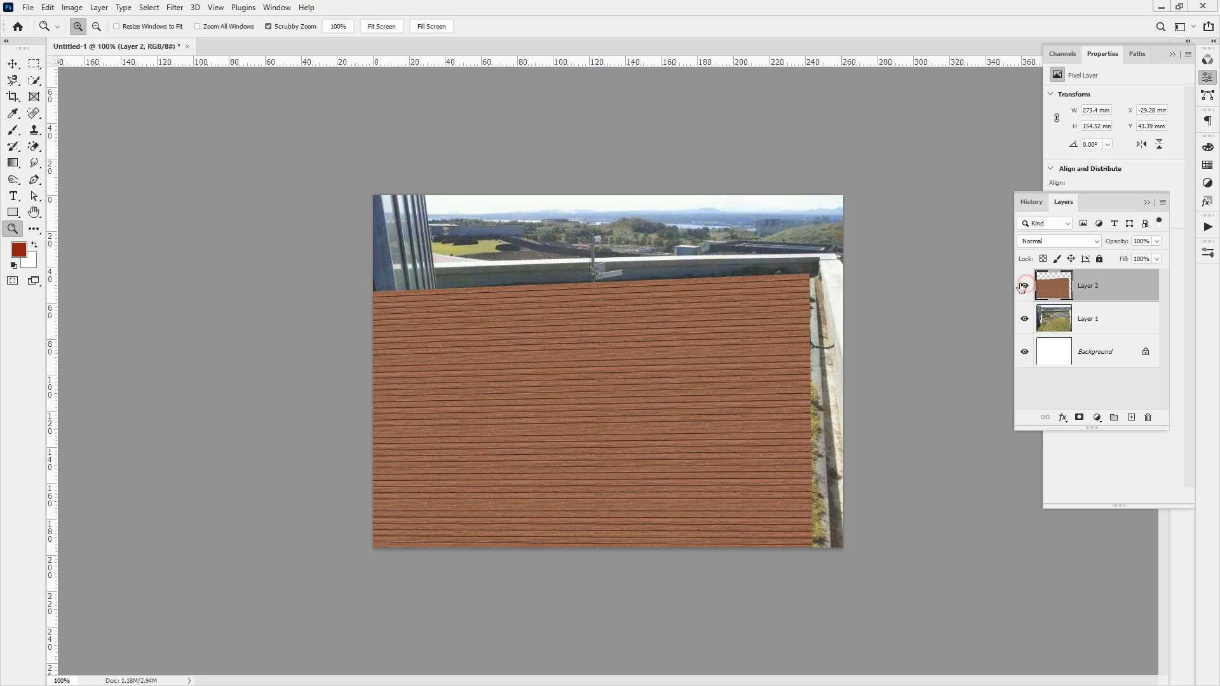
Hide the wood deck layer and switch to the Polygonal Lasso tool for tracing the glass building.
{"action": "left_click", "coordinate": [1024, 286]}
{"action": "left_click", "coordinate": [431, 326]}
{"action": "left_click", "coordinate": [431, 326]}
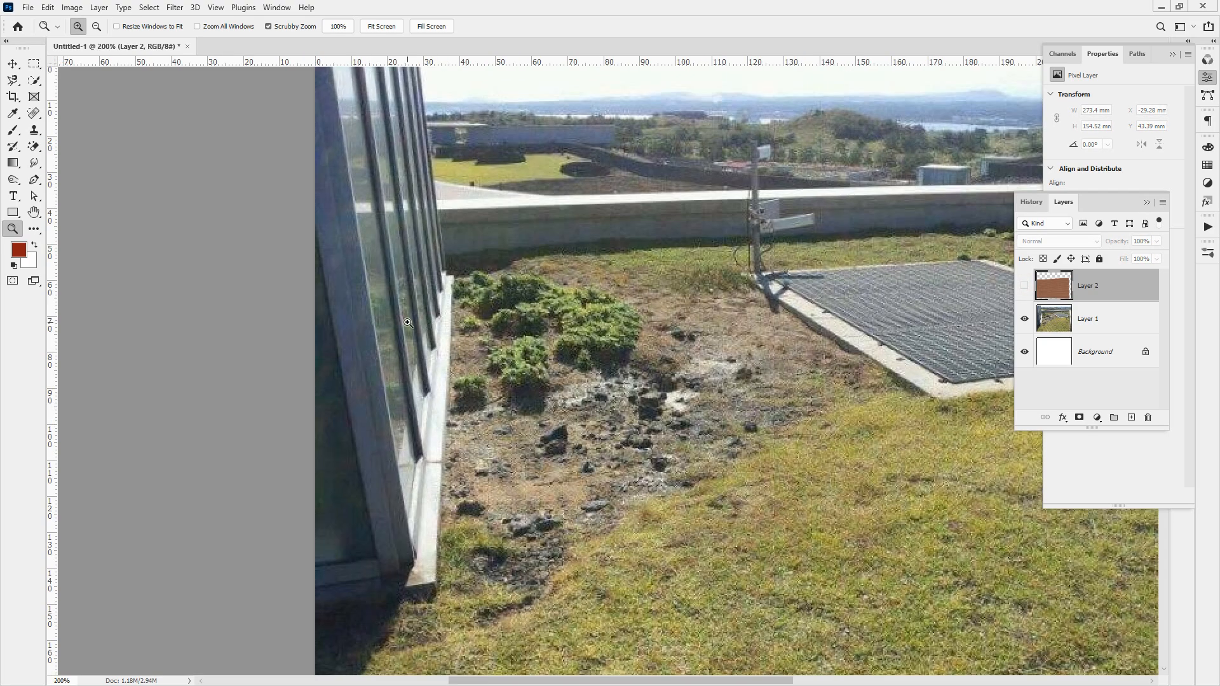
{"action": "key", "text": "l"}
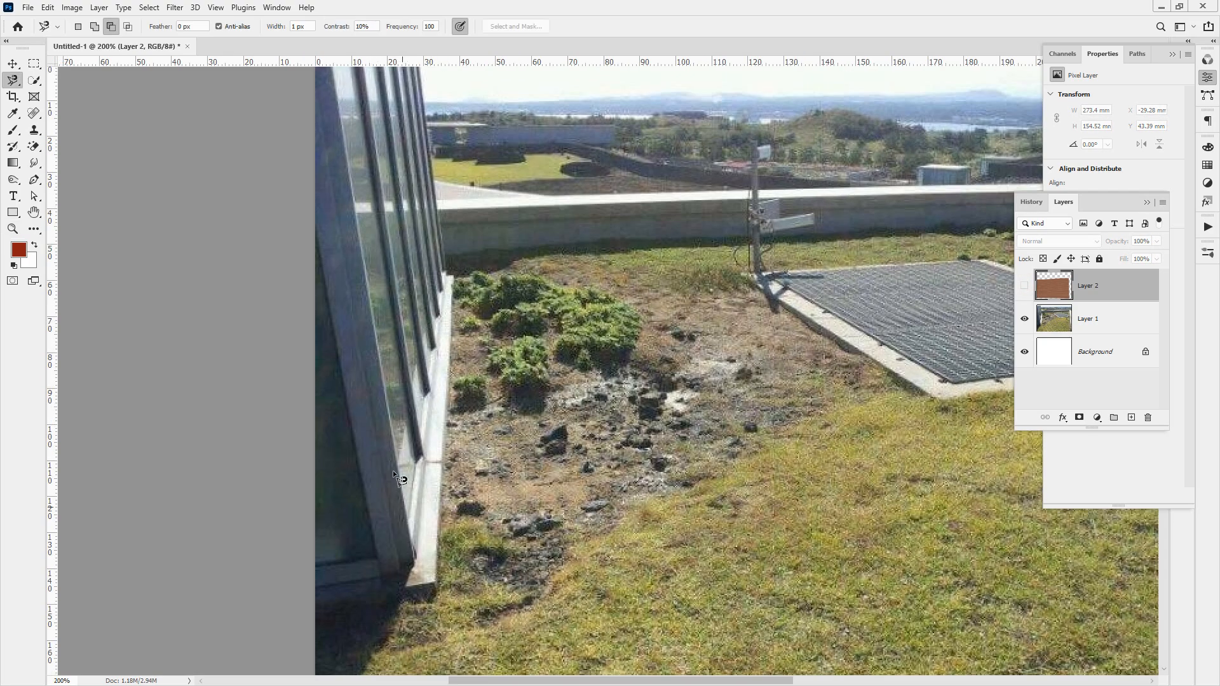
{"action": "left_click", "coordinate": [446, 229]}
{"action": "left_click_drag", "start_coordinate": [13, 80], "coordinate": [55, 91]}
Outline the glass building with the Polygonal Lasso, following its edge and base and closing beyond the photo's border.
{"action": "left_click", "coordinate": [424, 142]}
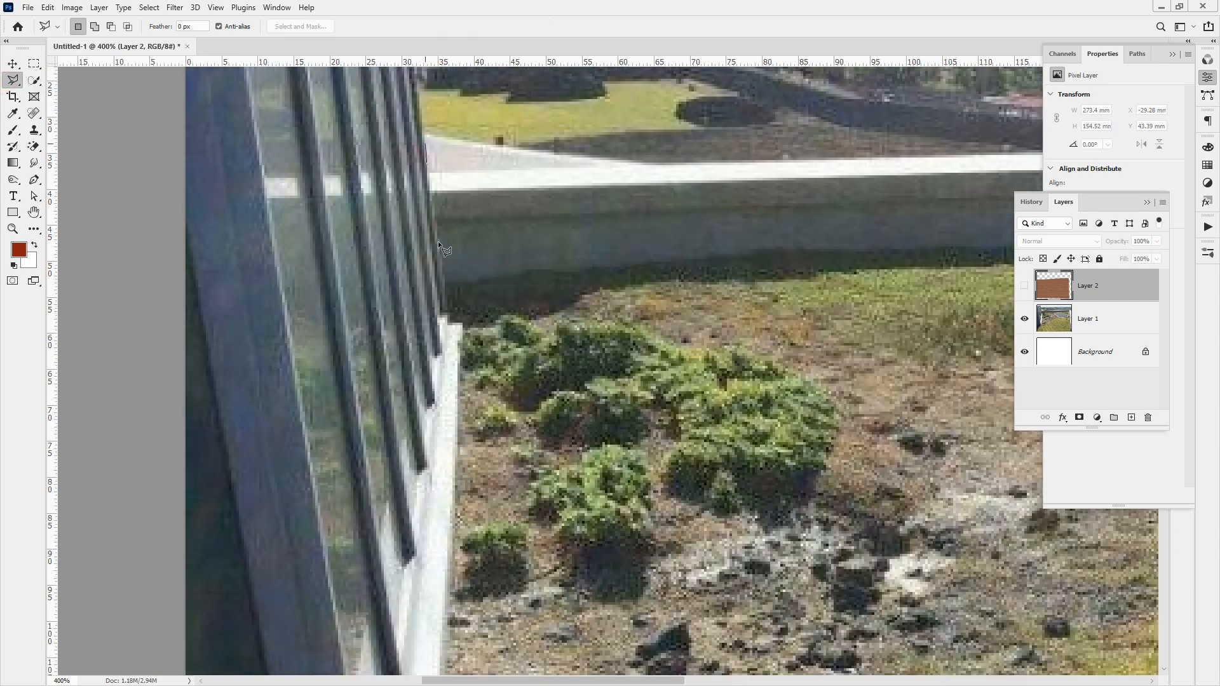
{"action": "left_click", "coordinate": [446, 313]}
{"action": "left_click", "coordinate": [456, 316]}
{"action": "scroll", "coordinate": [459, 413], "scroll_direction": "down", "scroll_amount": 10}
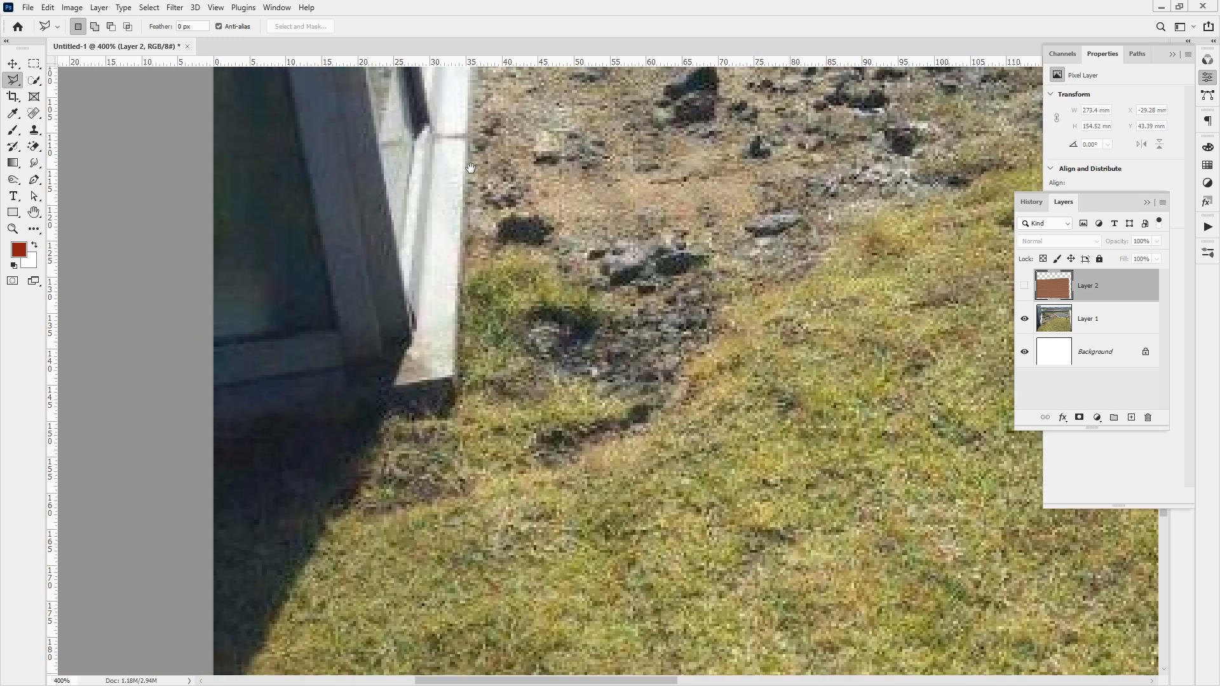
{"action": "left_click", "coordinate": [453, 374]}
{"action": "left_click", "coordinate": [183, 427]}
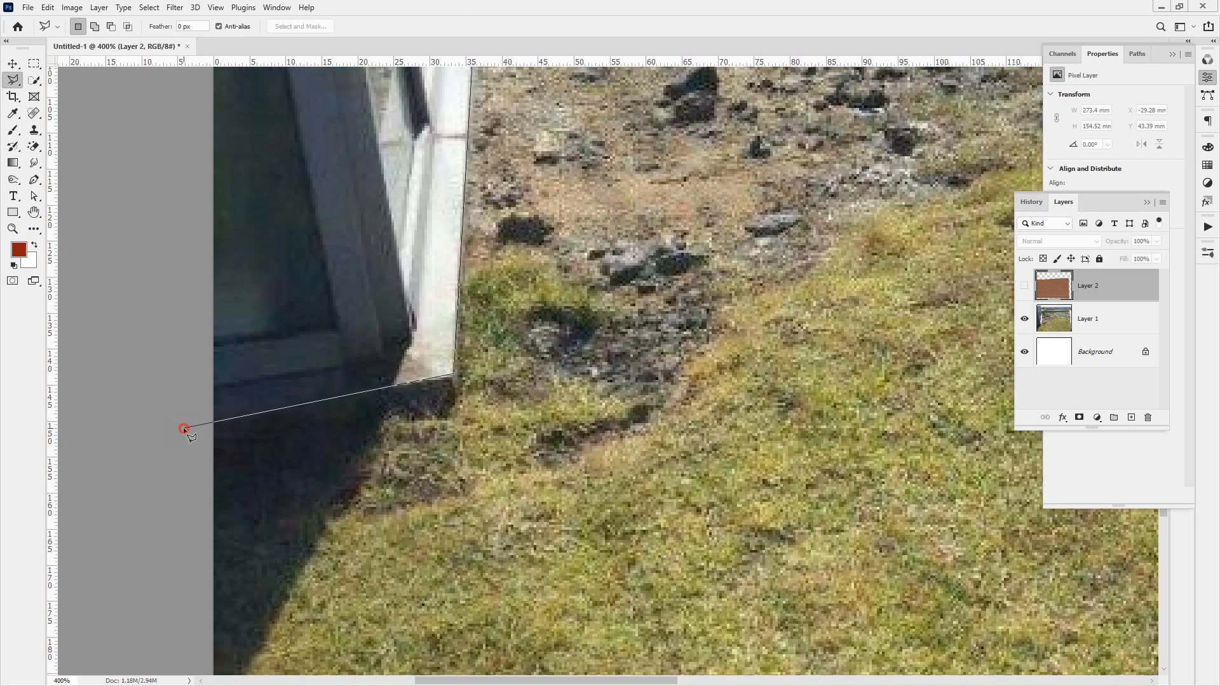
{"action": "left_click", "coordinate": [163, 166]}
{"action": "left_click", "coordinate": [253, 213]}
{"action": "mouse_move", "coordinate": [253, 213]}
{"action": "left_mouse_down"}
{"action": "mouse_move", "coordinate": [537, 343]}
{"action": "mouse_move", "coordinate": [400, 269]}
{"action": "left_mouse_up"}
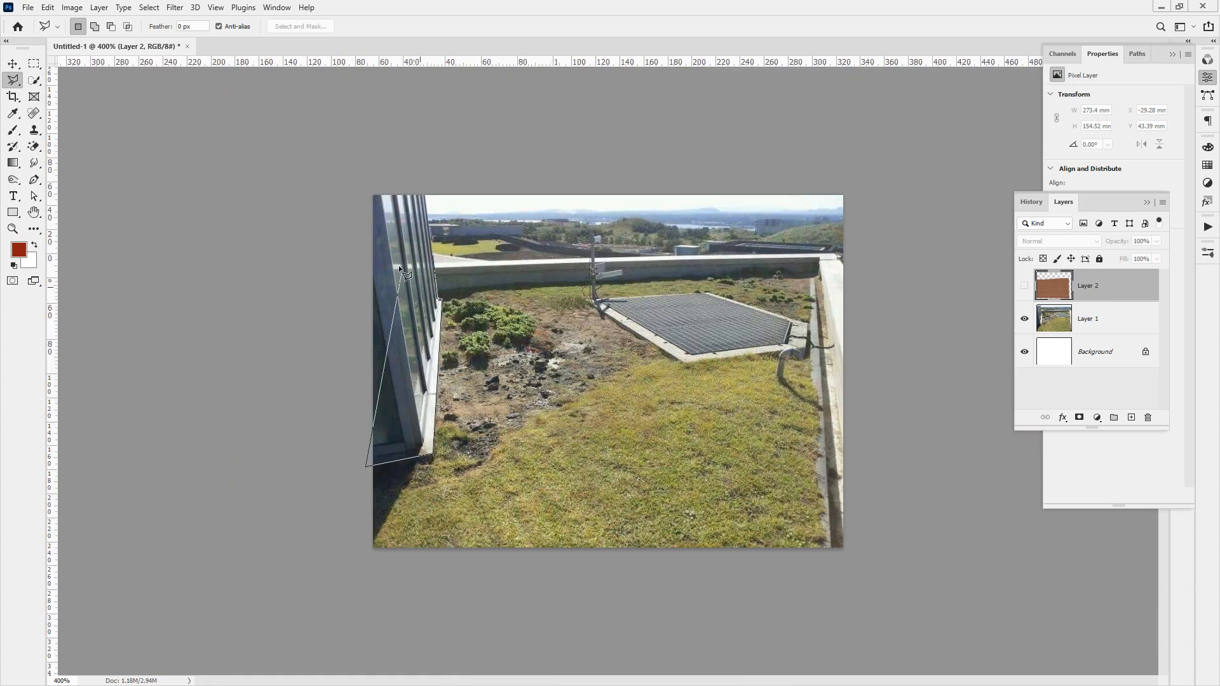
{"action": "double_click", "coordinate": [384, 250]}
Show the deck layer, add a layer mask from the selection and invert the mask to uncover the glass building.
{"action": "left_click", "coordinate": [1024, 286]}
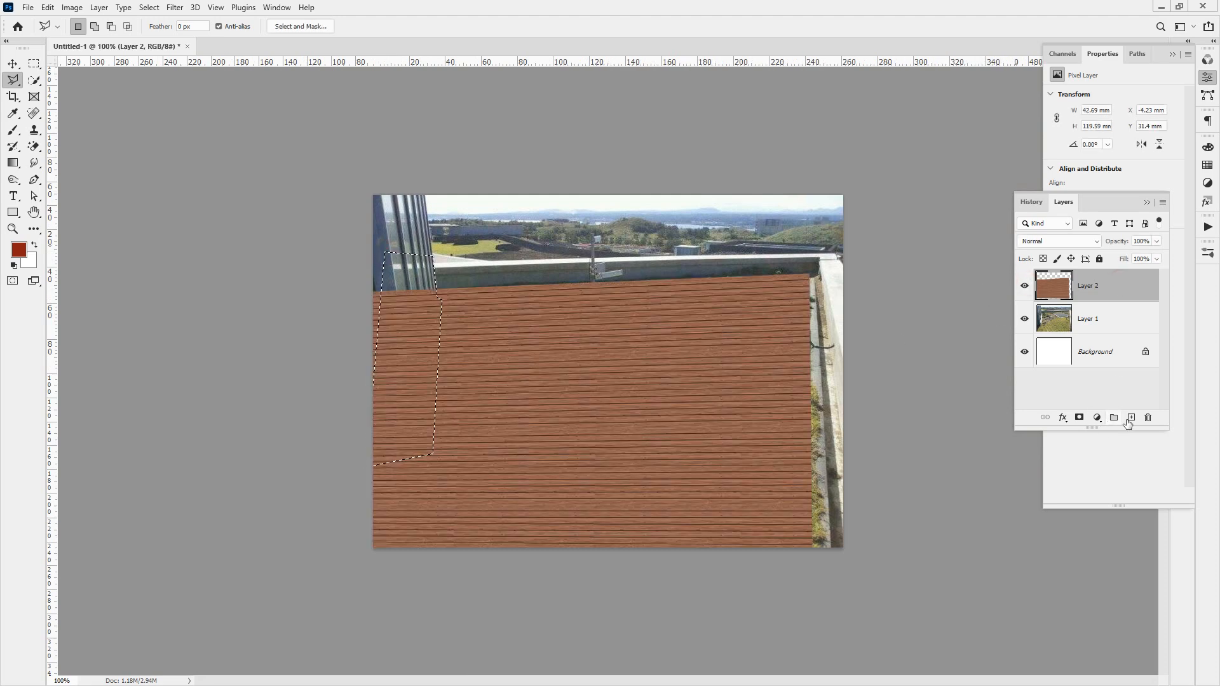
{"action": "left_click", "coordinate": [1080, 417]}
{"action": "key", "text": "ctrl+i"}
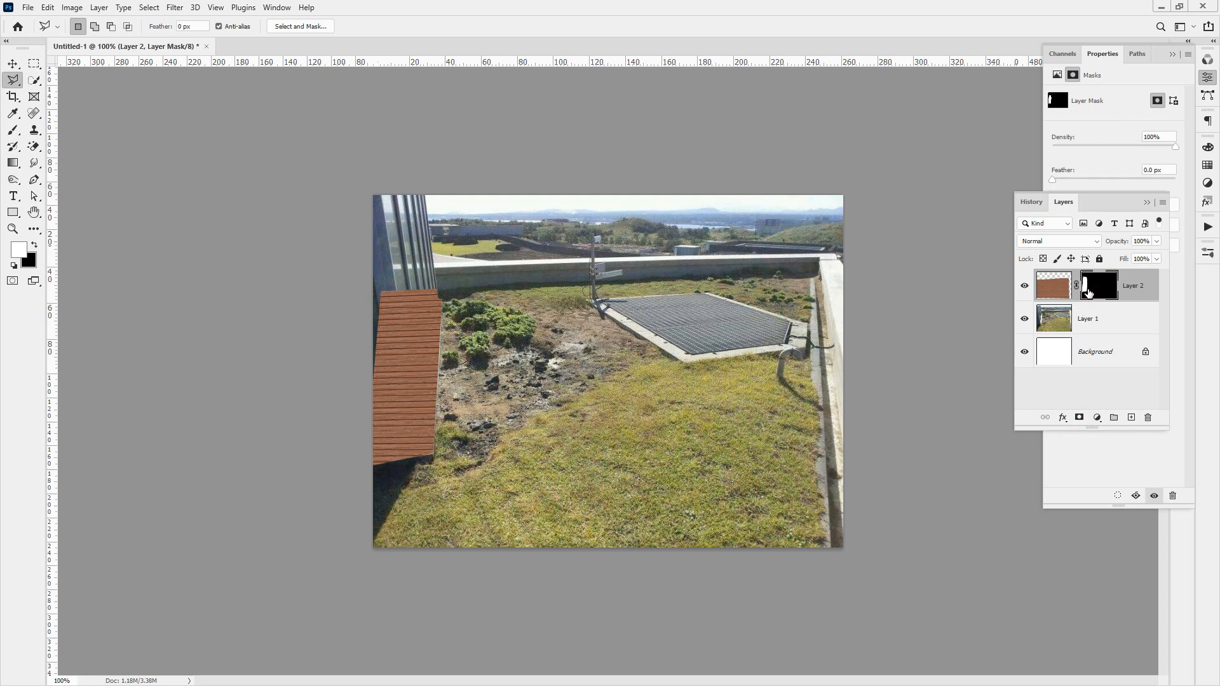
{"action": "left_click_drag", "start_coordinate": [1088, 292], "coordinate": [1092, 291]}
{"action": "key", "text": "ctrl+i"}
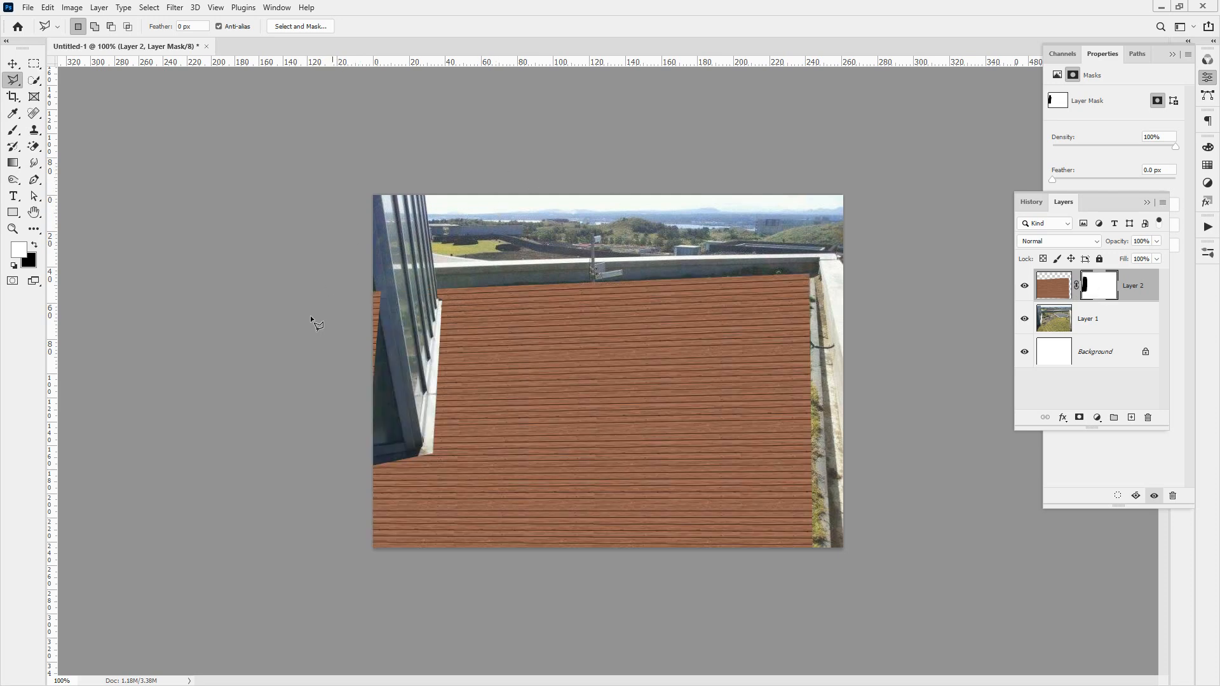
Paint black on the deck's layer mask over the leftover planks at the glass building's outer edge.
{"action": "key", "text": "b"}
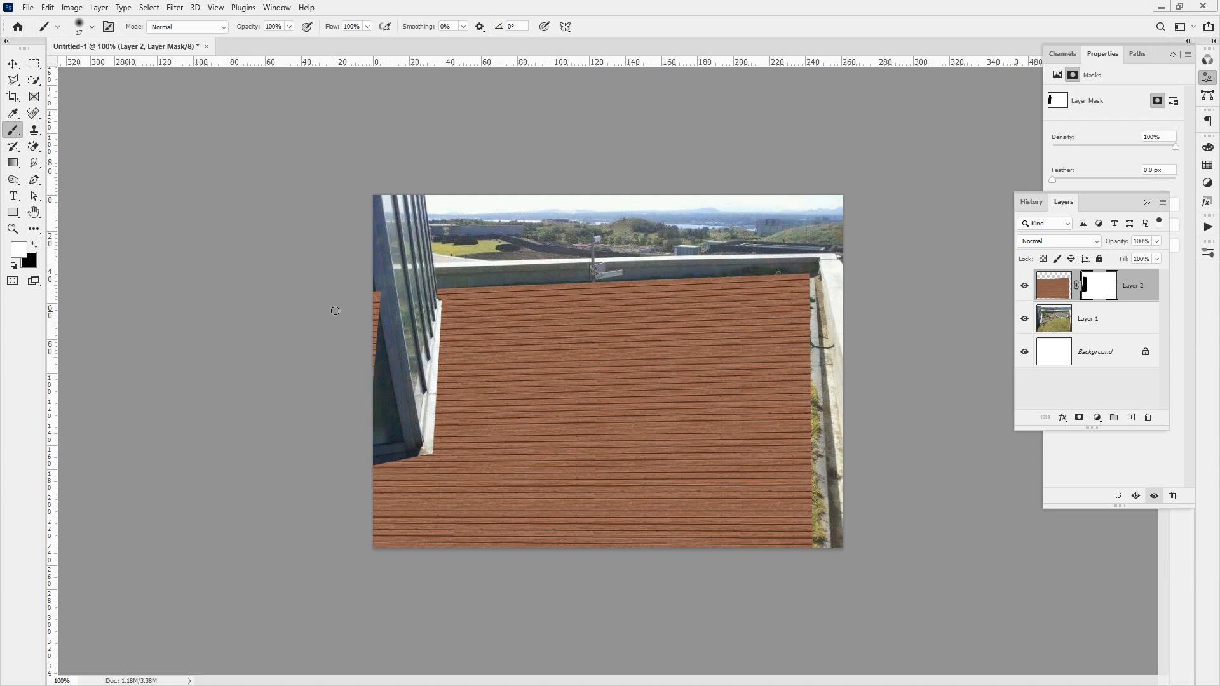
{"action": "key", "text": "x"}
{"action": "left_click", "coordinate": [383, 288]}
{"action": "mouse_move", "coordinate": [402, 286]}
{"action": "left_mouse_down"}
{"action": "mouse_move", "coordinate": [365, 338]}
{"action": "mouse_move", "coordinate": [383, 312]}
{"action": "mouse_move", "coordinate": [357, 396]}
{"action": "left_mouse_up"}
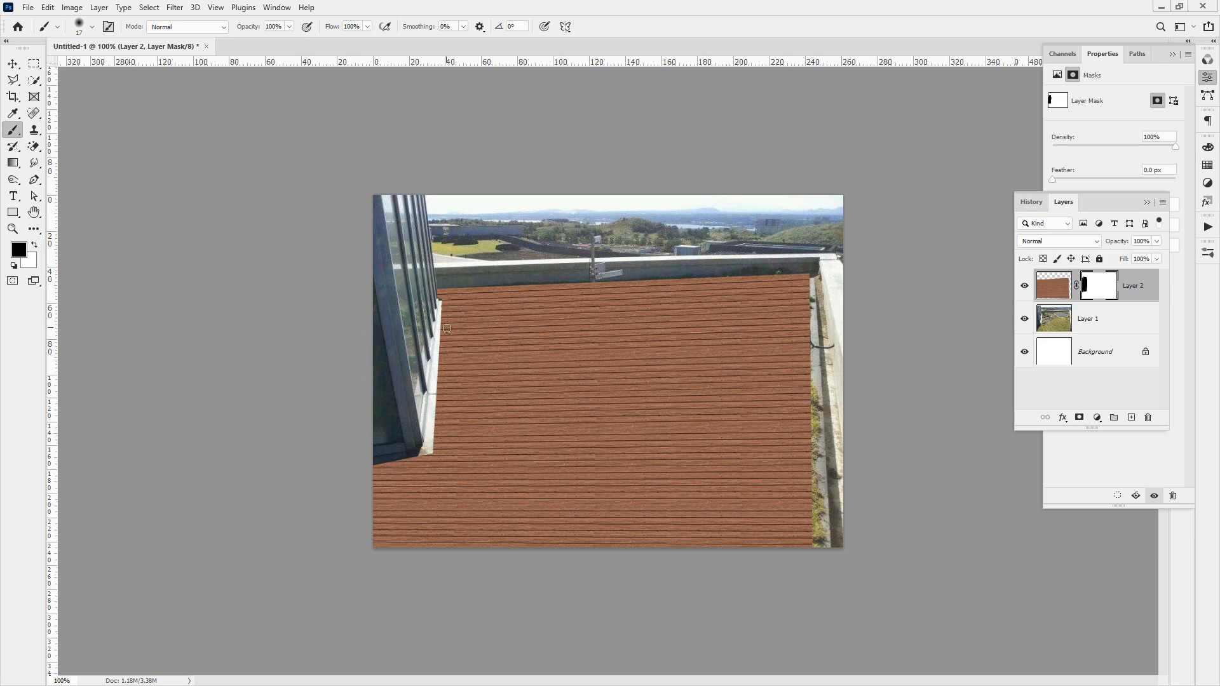
Lasso the small area at the far end of the glass building's base, fill the mask there with black and deselect.
{"action": "scroll", "coordinate": [450, 305], "scroll_direction": "up", "scroll_amount": 1}
{"action": "scroll", "coordinate": [439, 280], "scroll_direction": "up", "scroll_amount": 1}
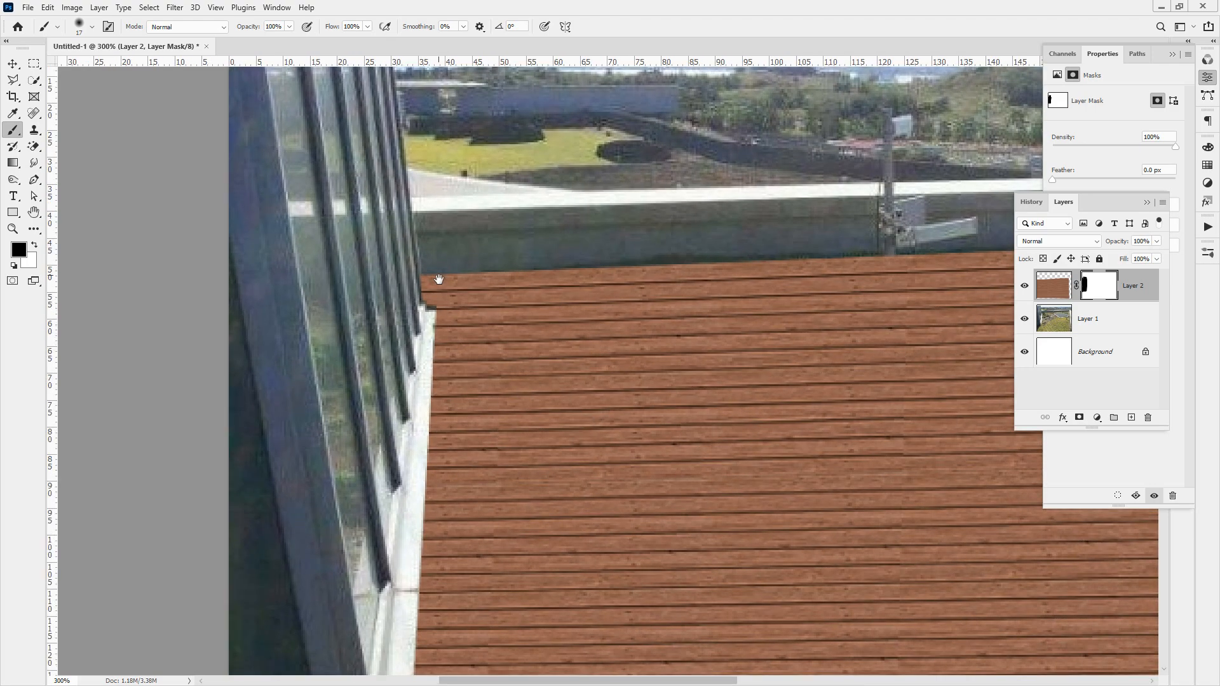
{"action": "scroll", "coordinate": [439, 279], "scroll_direction": "up", "scroll_amount": 1}
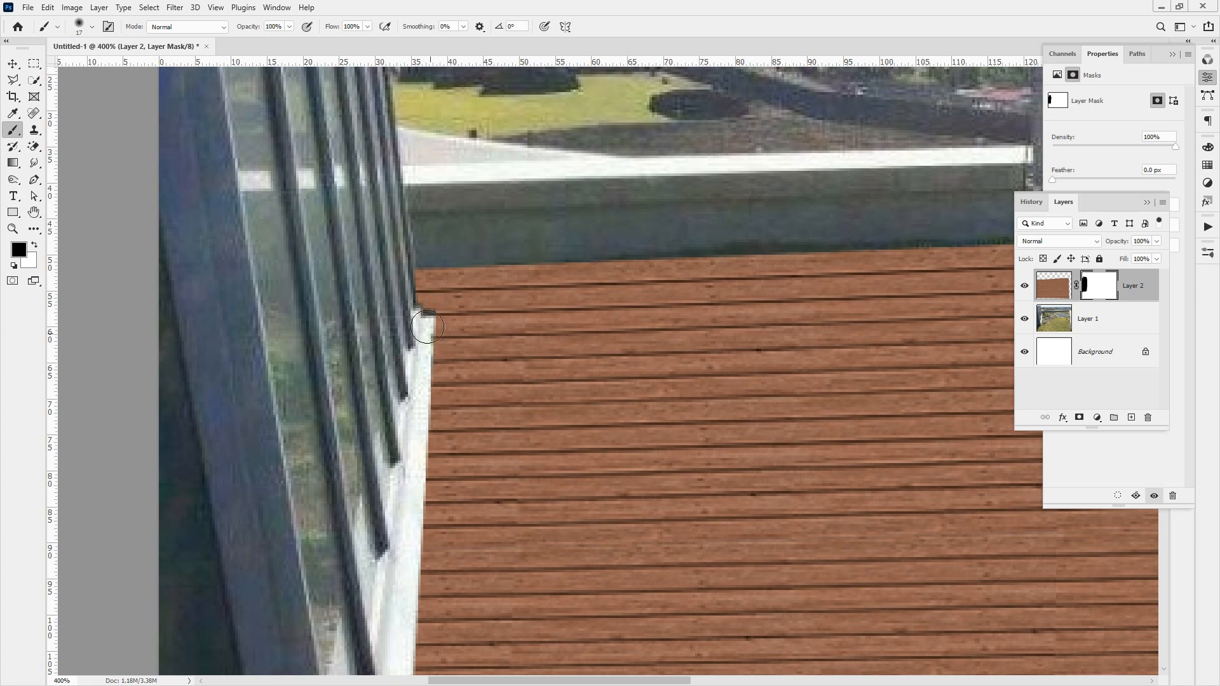
{"action": "key", "text": "l"}
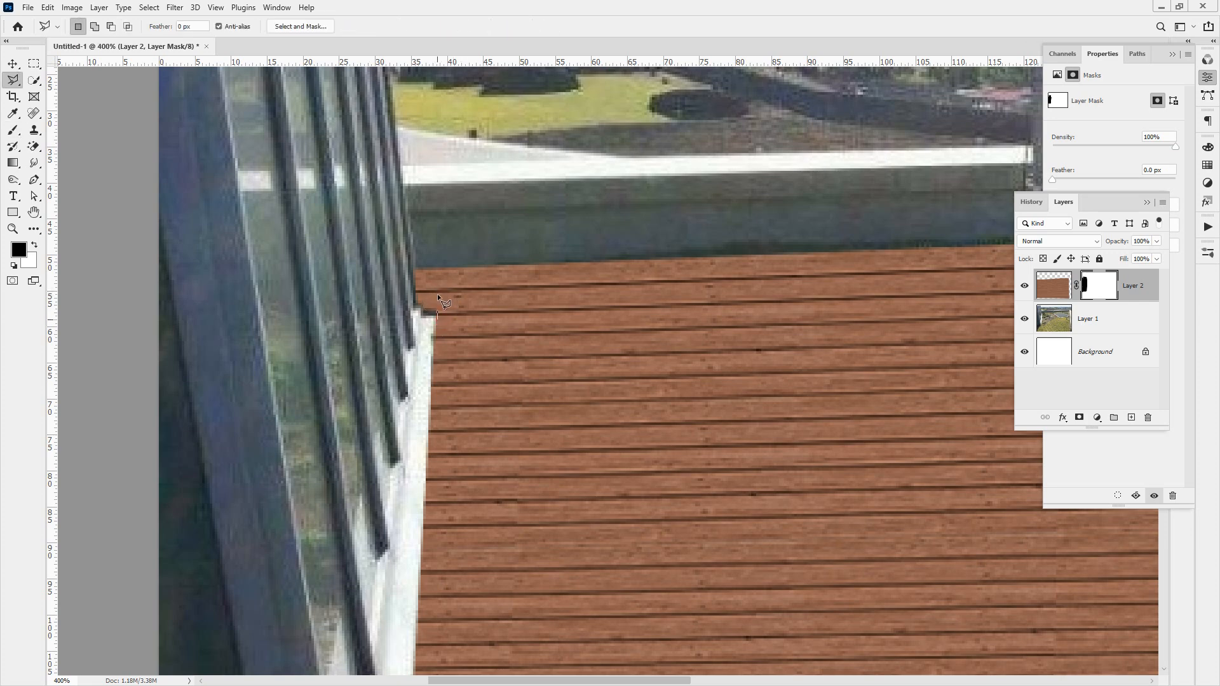
{"action": "left_click", "coordinate": [410, 265]}
{"action": "double_click", "coordinate": [388, 326]}
{"action": "key", "text": "alt+BackSpace"}
{"action": "key", "text": "ctrl+d"}
Lasso the deck area beside the far end of the glass building, fill the mask there with white and deselect.
{"action": "left_click", "coordinate": [481, 266]}
{"action": "double_click", "coordinate": [470, 323]}
{"action": "key", "text": "ctrl+BackSpace"}
{"action": "key", "text": "ctrl+d"}
Hide the deck layer and outline the metal grating with its concrete frame using the Polygonal Lasso.
{"action": "double_click", "coordinate": [34, 212]}
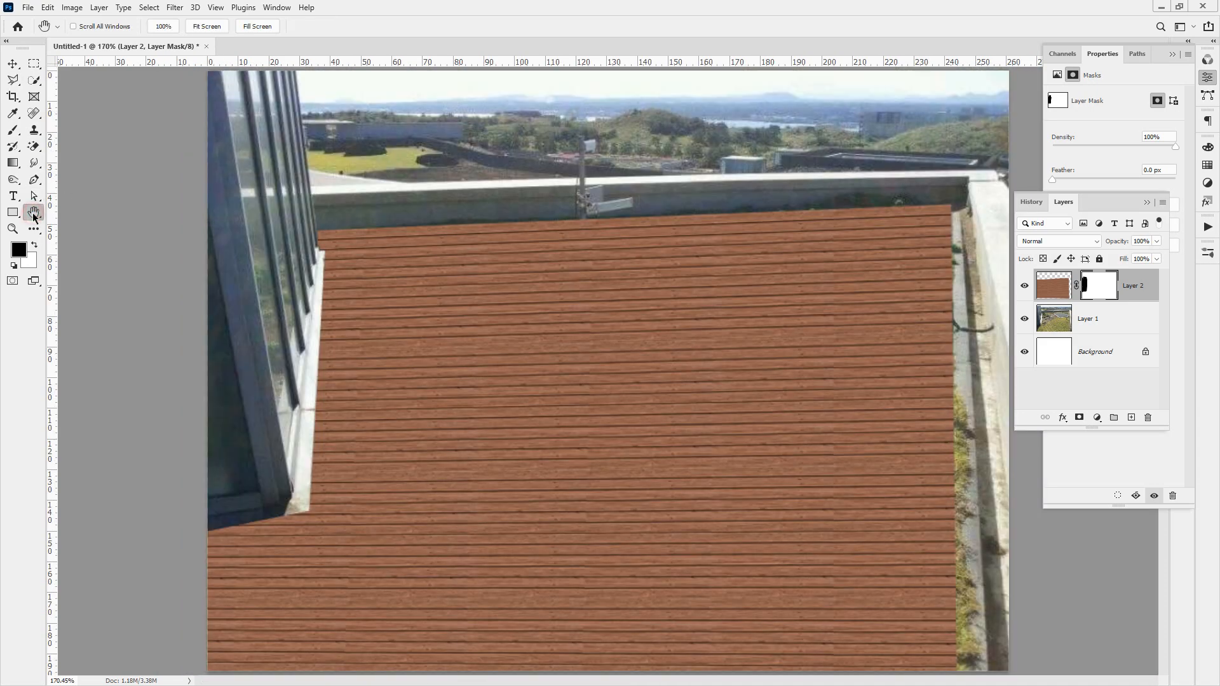
{"action": "left_click", "coordinate": [553, 438], "text": "alt"}
{"action": "key", "text": "ctrl+minus"}
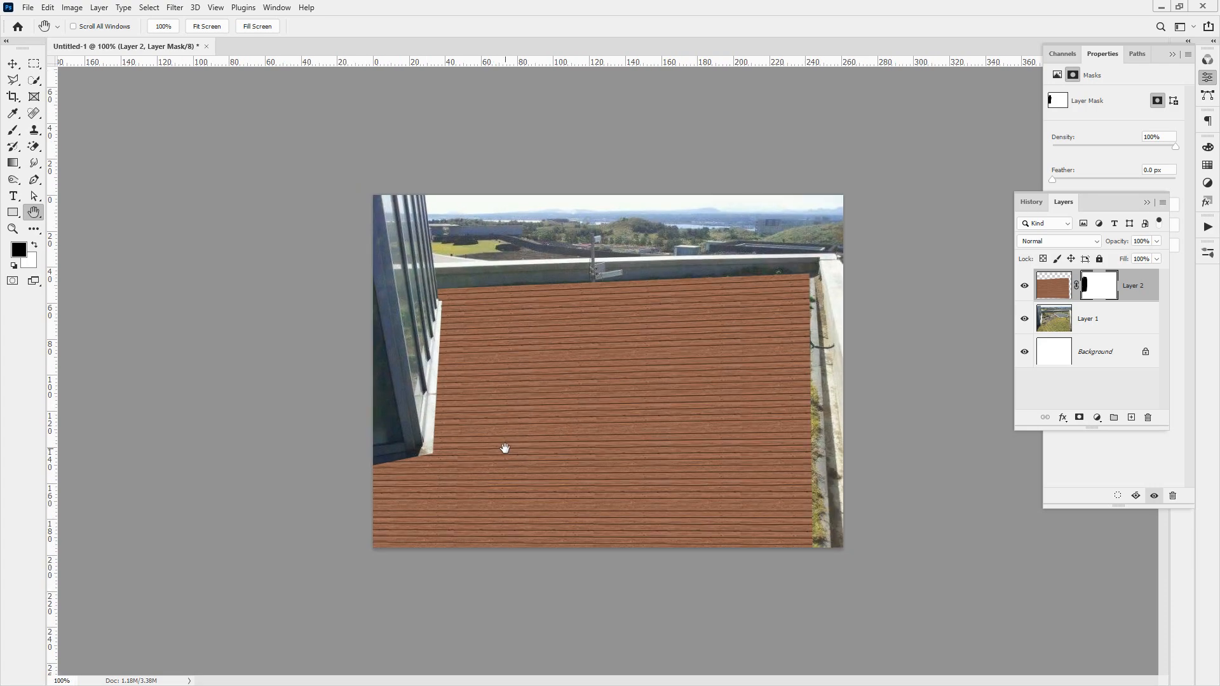
{"action": "key", "text": "ctrl+comma"}
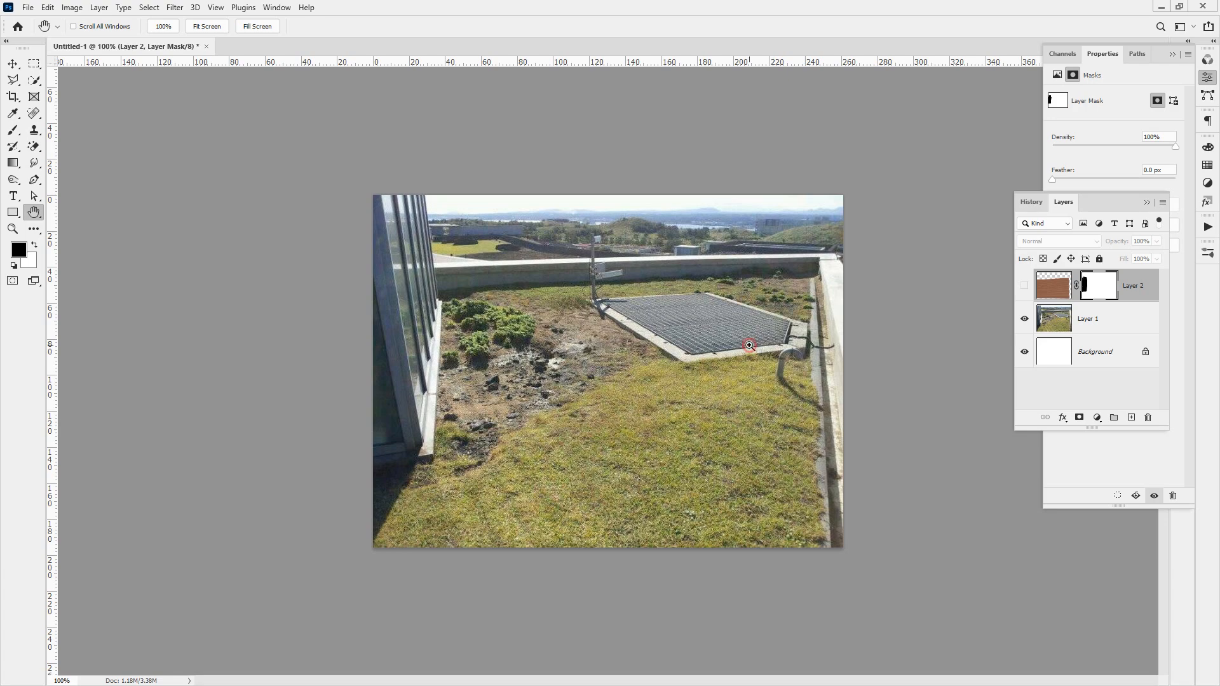
{"action": "left_click", "coordinate": [781, 352], "text": "ctrl"}
{"action": "left_click", "coordinate": [781, 352], "text": "ctrl"}
{"action": "left_click_drag", "start_coordinate": [618, 314], "coordinate": [464, 362]}
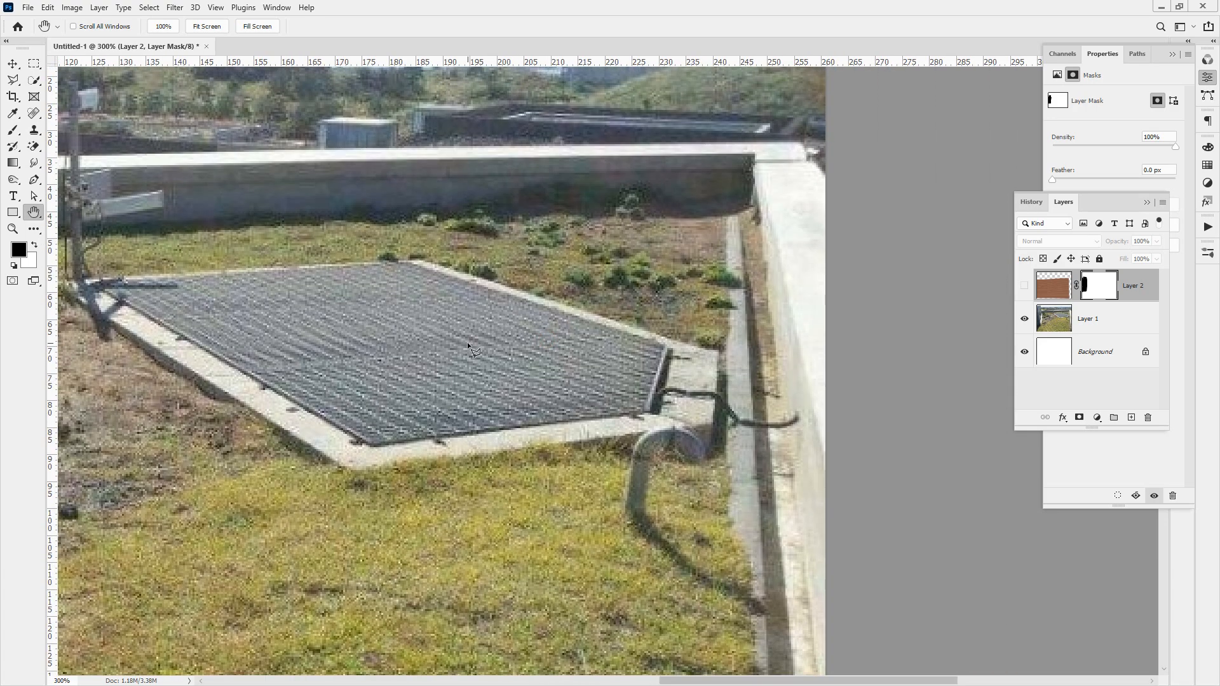
{"action": "key", "text": "l"}
{"action": "left_click", "coordinate": [717, 349]}
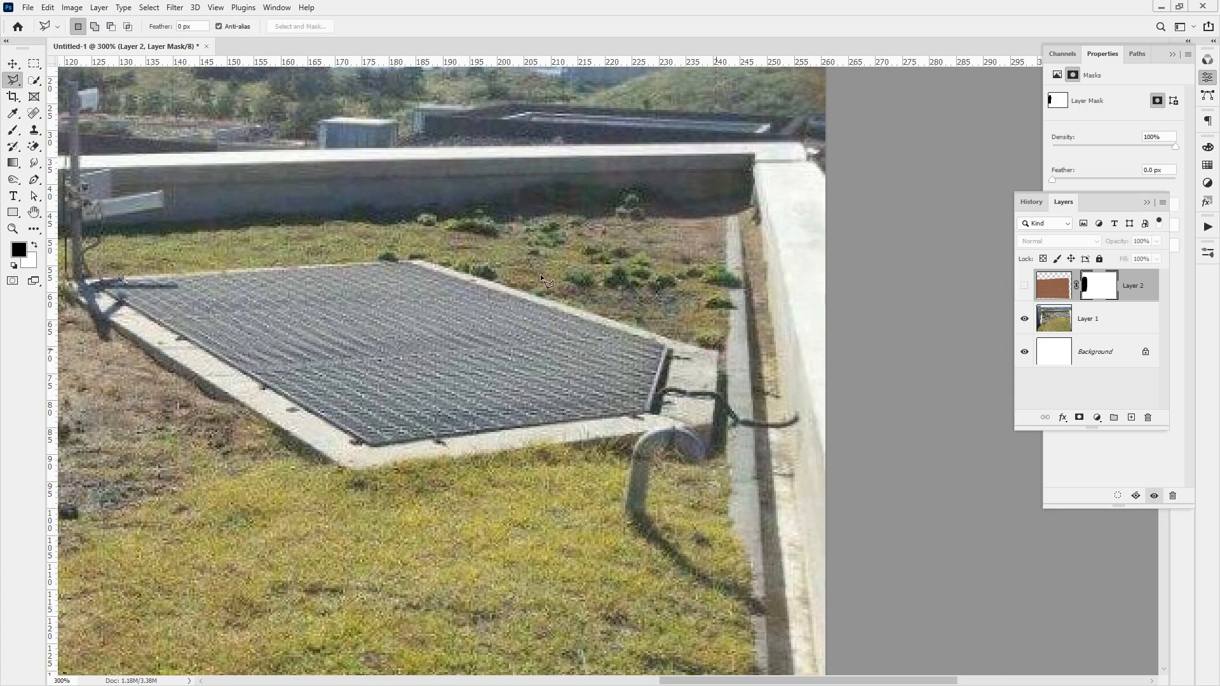
{"action": "left_click", "coordinate": [418, 257]}
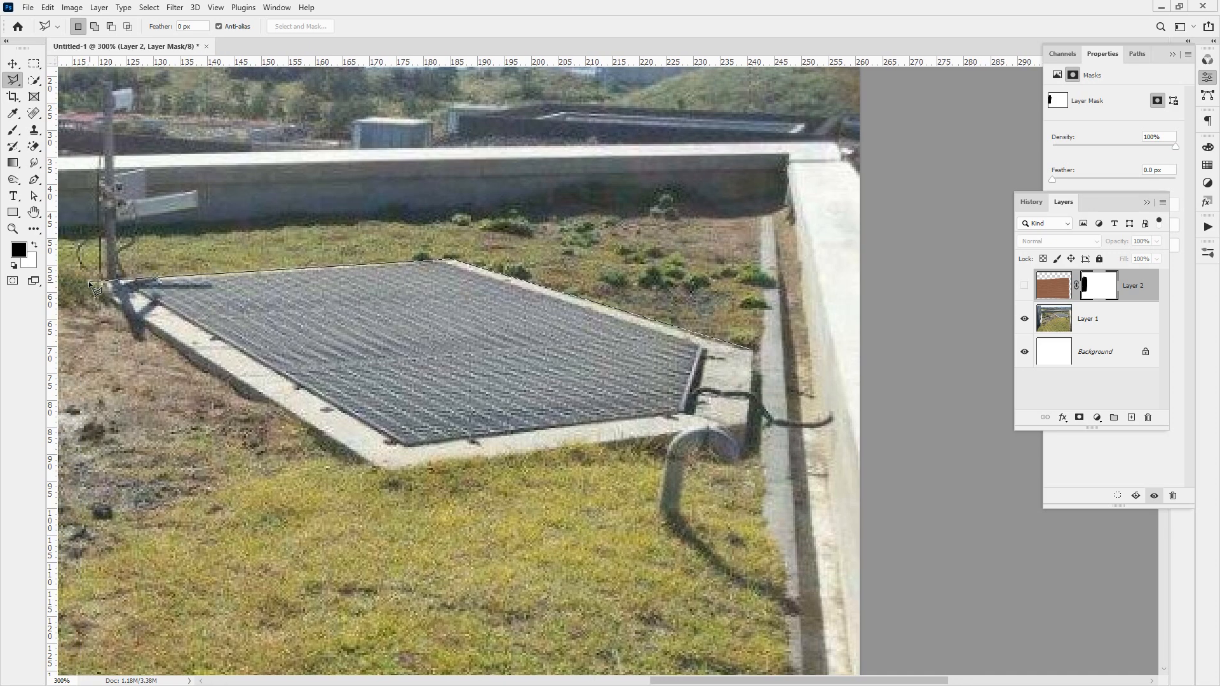
{"action": "left_click", "coordinate": [88, 281]}
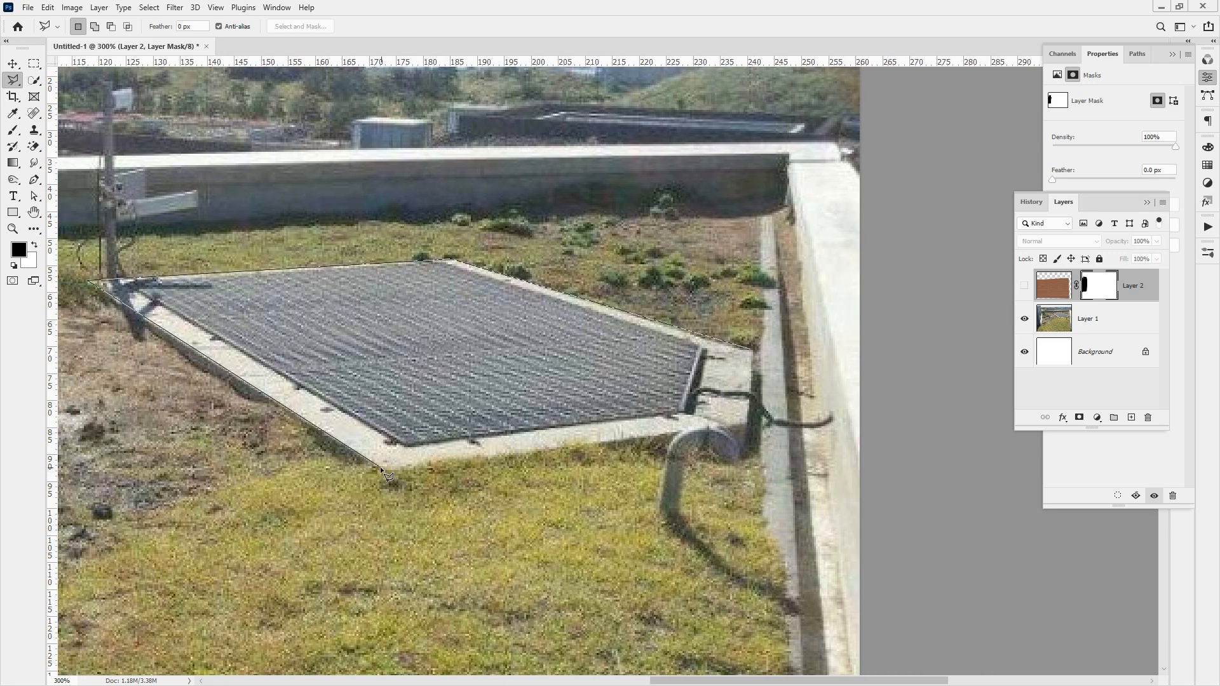
{"action": "left_click", "coordinate": [375, 469]}
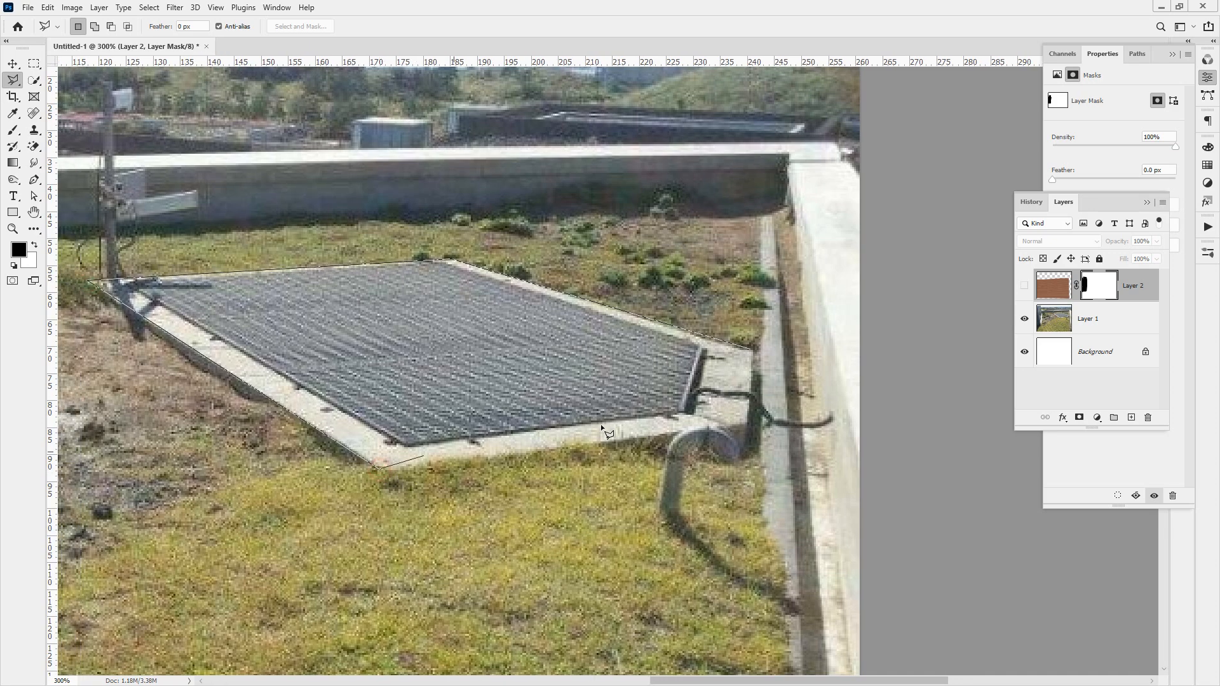
{"action": "left_click", "coordinate": [746, 422]}
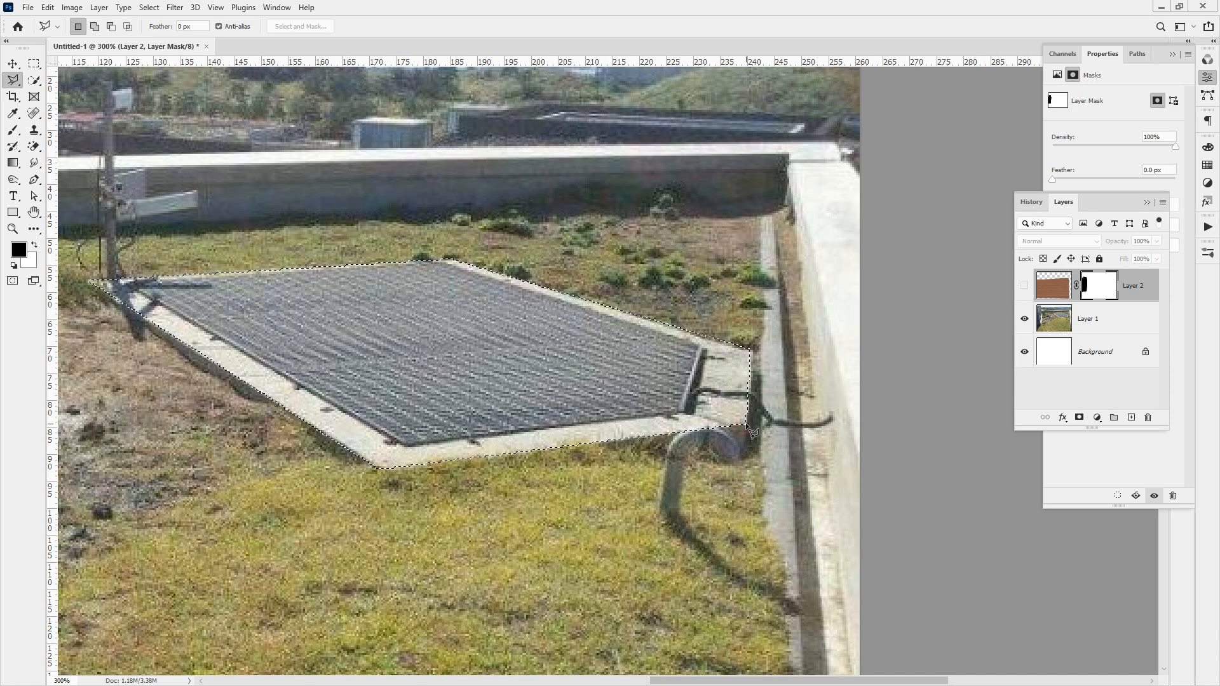
Show the deck layer, fill its mask with black inside the grating selection and deselect.
{"action": "left_click", "coordinate": [1025, 285]}
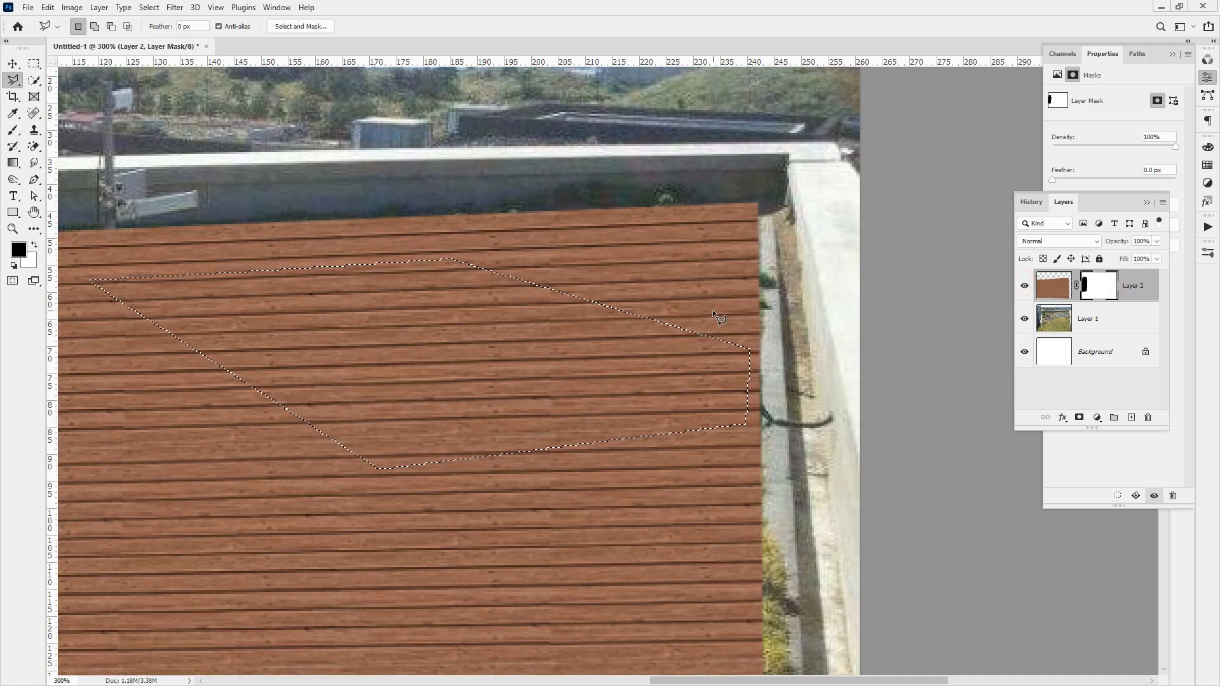
{"action": "key", "text": "alt"}
{"action": "key", "text": "alt+BackSpace"}
{"action": "key", "text": "ctrl+d"}
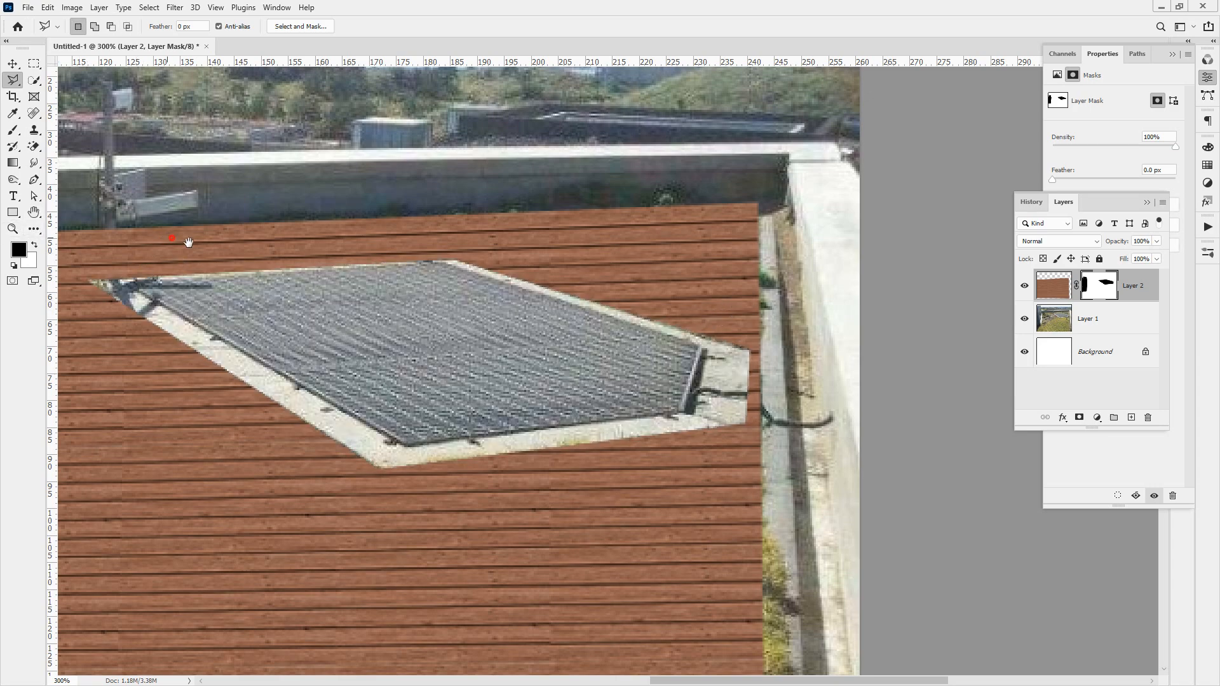
Hide the deck layer, outline the pole with the Polygonal Lasso, show the deck again and fill its mask with black inside the selection.
{"action": "left_click_drag", "start_coordinate": [171, 237], "coordinate": [312, 263]}
{"action": "mouse_move", "coordinate": [253, 121]}
{"action": "left_mouse_down"}
{"action": "mouse_move", "coordinate": [257, 302]}
{"action": "mouse_move", "coordinate": [266, 186]}
{"action": "left_mouse_up"}
{"action": "key", "text": "Escape"}
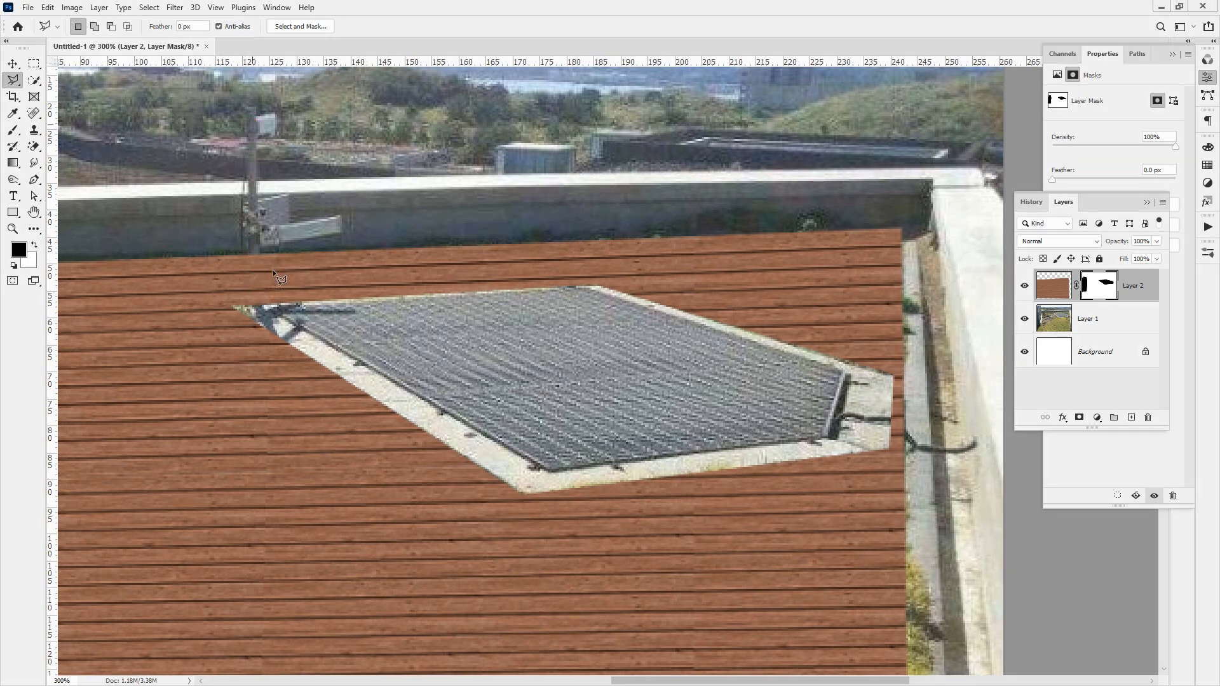
{"action": "left_click", "coordinate": [1024, 287]}
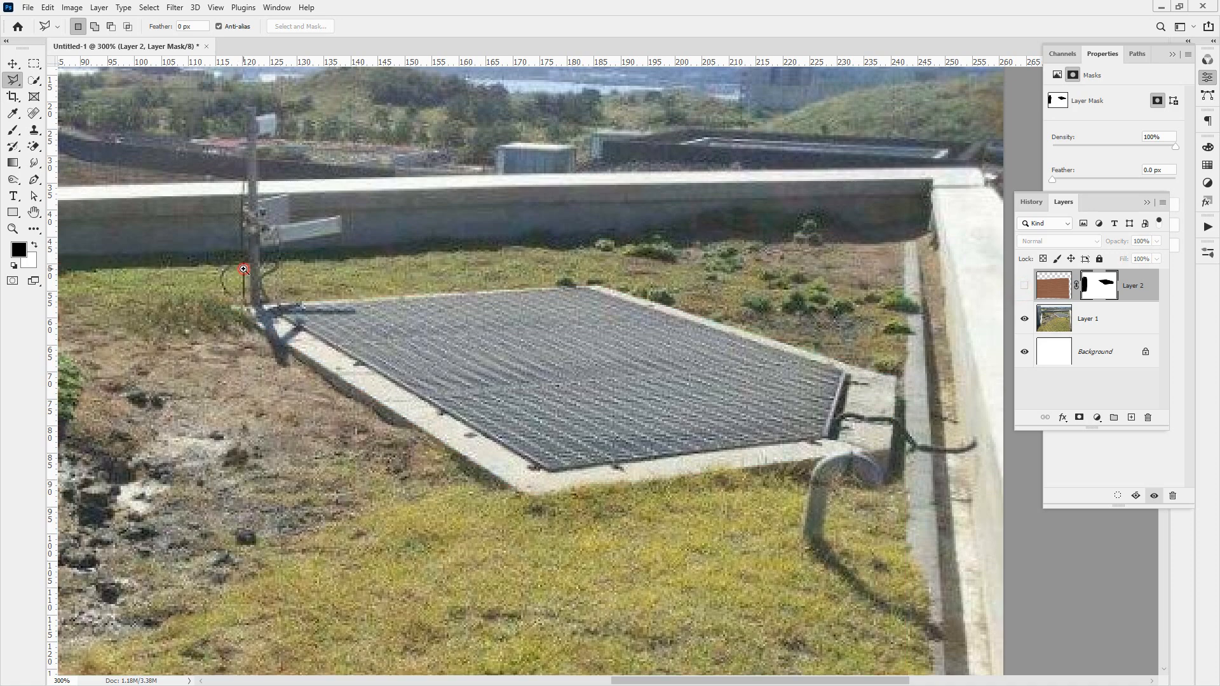
{"action": "scroll", "coordinate": [243, 269], "scroll_direction": "up", "scroll_amount": 1}
{"action": "key", "text": "m"}
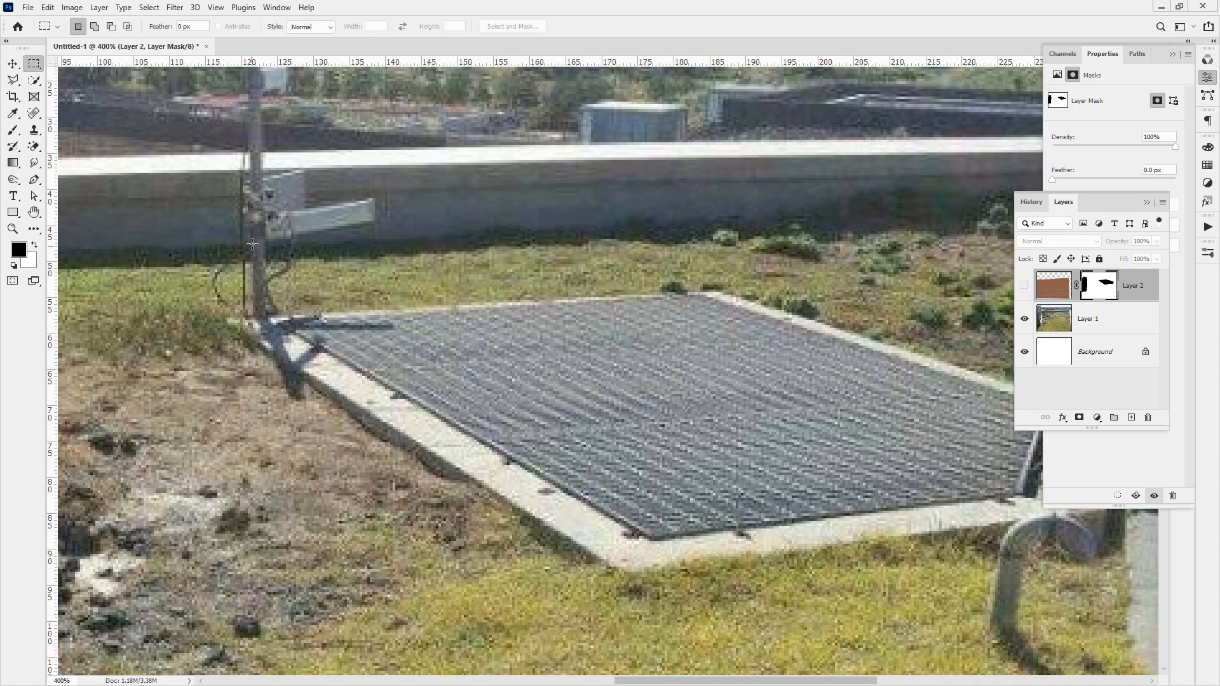
{"action": "key", "text": "l"}
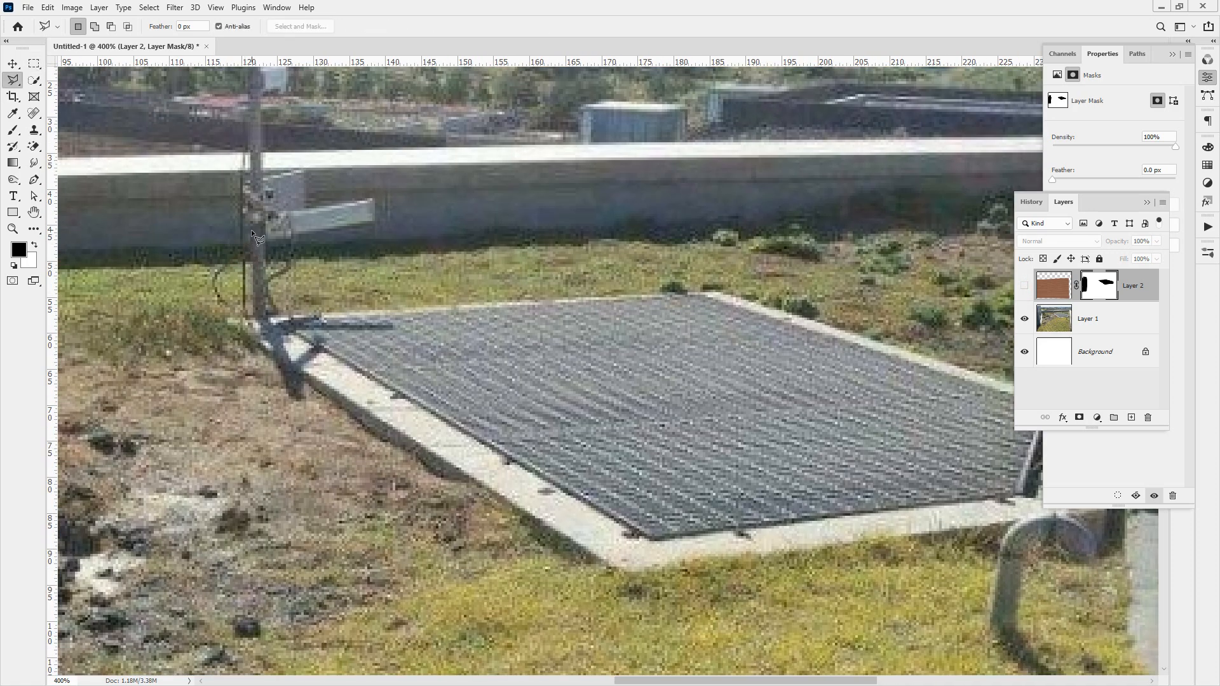
{"action": "left_click", "coordinate": [252, 234]}
{"action": "left_click", "coordinate": [252, 233]}
{"action": "left_click", "coordinate": [1025, 285]}
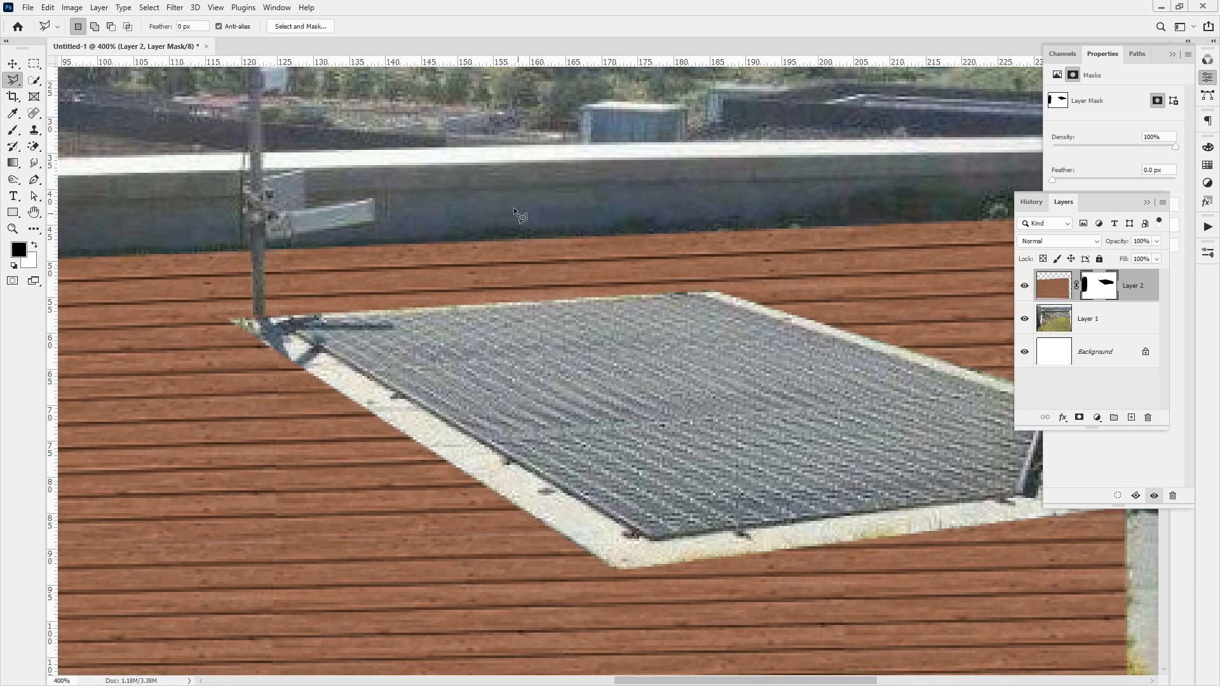
Duplicate the roof garden photo layer, Layer 1.
{"action": "double_click", "coordinate": [13, 228]}
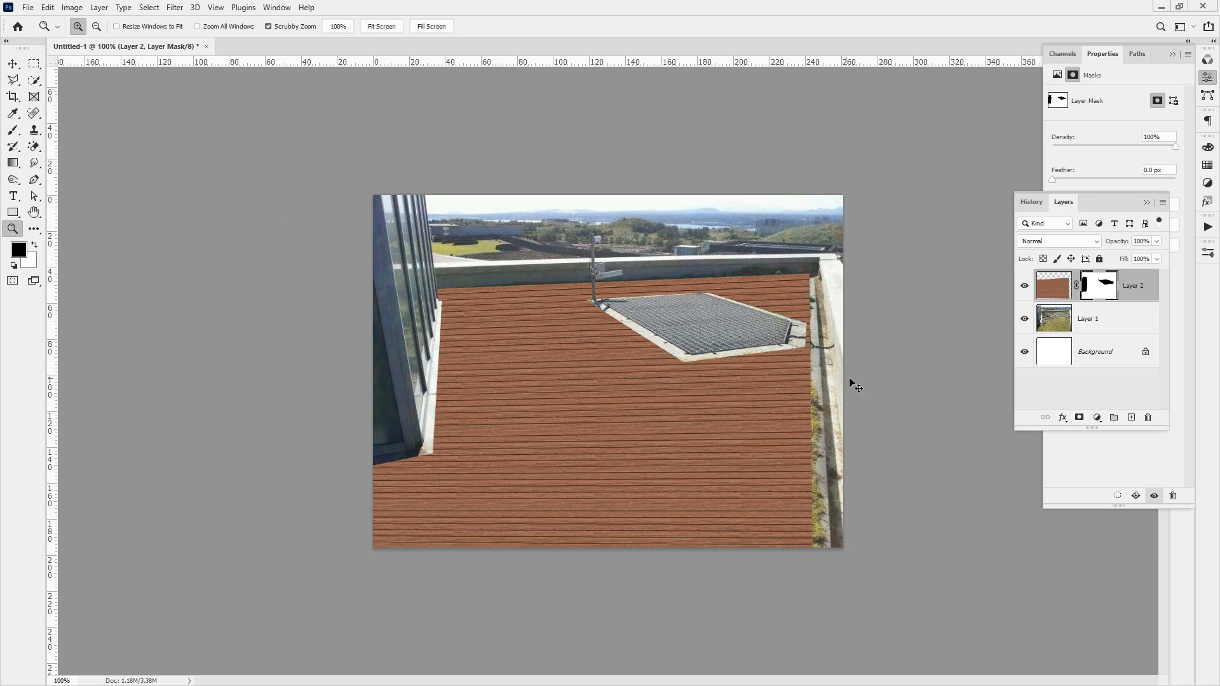
{"action": "left_click", "coordinate": [831, 364]}
{"action": "left_click", "coordinate": [830, 362]}
{"action": "left_click", "coordinate": [828, 360]}
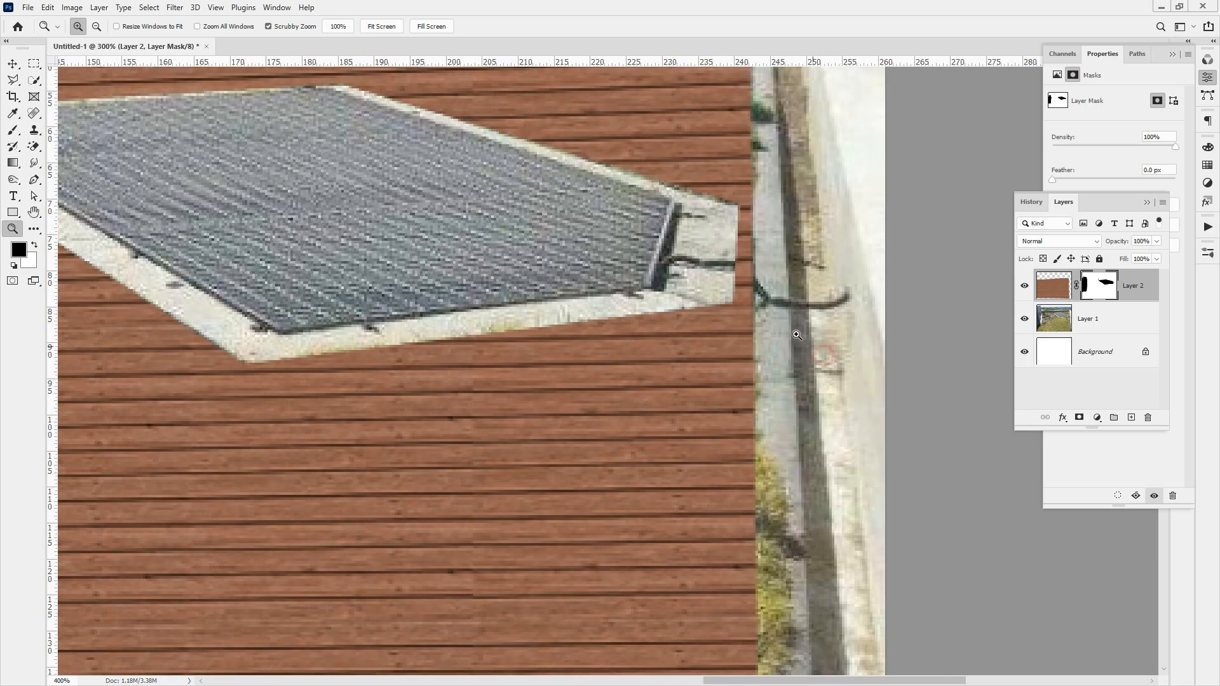
{"action": "left_click", "coordinate": [752, 292]}
{"action": "mouse_move", "coordinate": [676, 267]}
{"action": "left_mouse_down"}
{"action": "mouse_move", "coordinate": [649, 268]}
{"action": "mouse_move", "coordinate": [649, 239]}
{"action": "mouse_move", "coordinate": [778, 271]}
{"action": "mouse_move", "coordinate": [872, 271]}
{"action": "mouse_move", "coordinate": [887, 330]}
{"action": "mouse_move", "coordinate": [794, 322]}
{"action": "mouse_move", "coordinate": [664, 279]}
{"action": "left_mouse_up"}
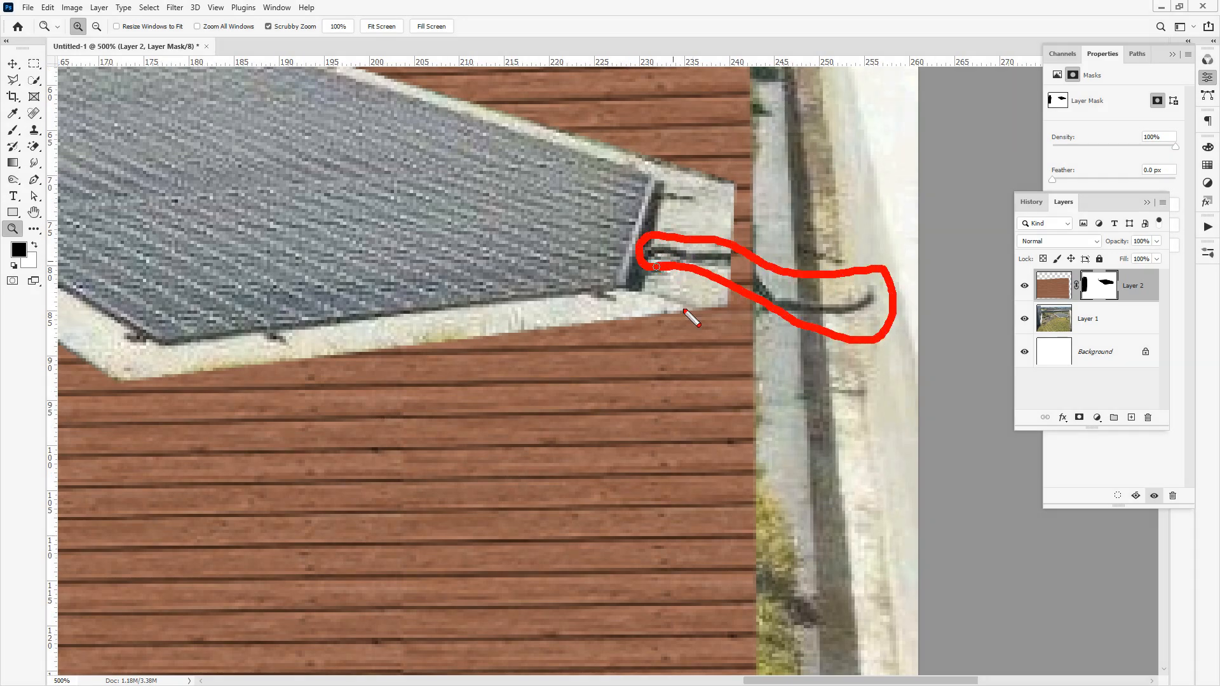
{"action": "mouse_move", "coordinate": [785, 458]}
{"action": "left_mouse_down"}
{"action": "mouse_move", "coordinate": [754, 558]}
{"action": "mouse_move", "coordinate": [760, 629]}
{"action": "mouse_move", "coordinate": [857, 622]}
{"action": "mouse_move", "coordinate": [810, 450]}
{"action": "left_mouse_up"}
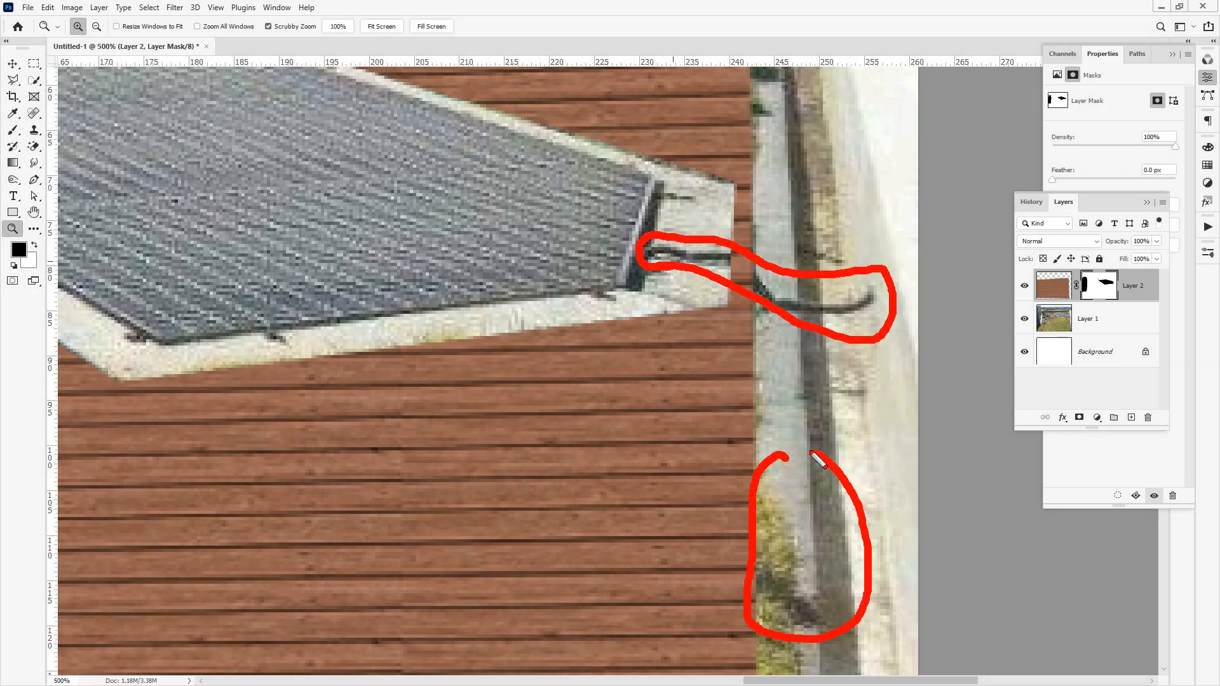
{"action": "left_click", "coordinate": [1106, 320]}
{"action": "left_click_drag", "start_coordinate": [1131, 318], "coordinate": [1132, 417]}
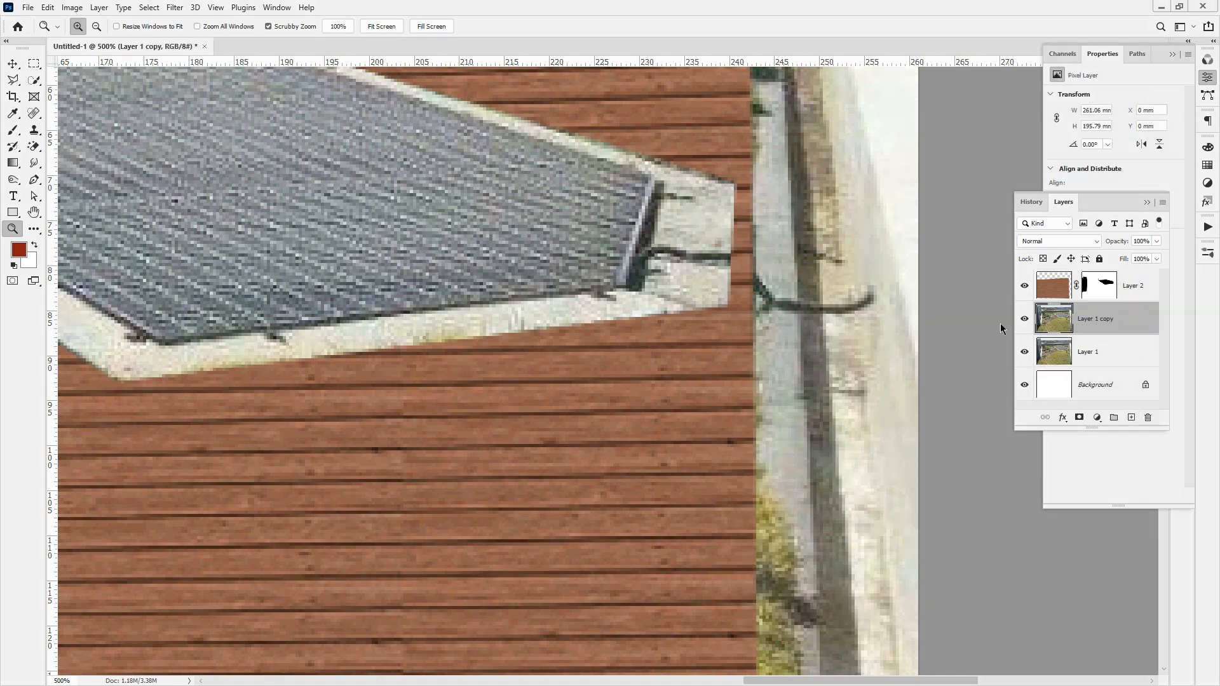
Set the Clone Stamp to 10 px and clone clean concrete over the cable on the grating's frame.
{"action": "left_click", "coordinate": [702, 263]}
{"action": "key", "text": "s"}
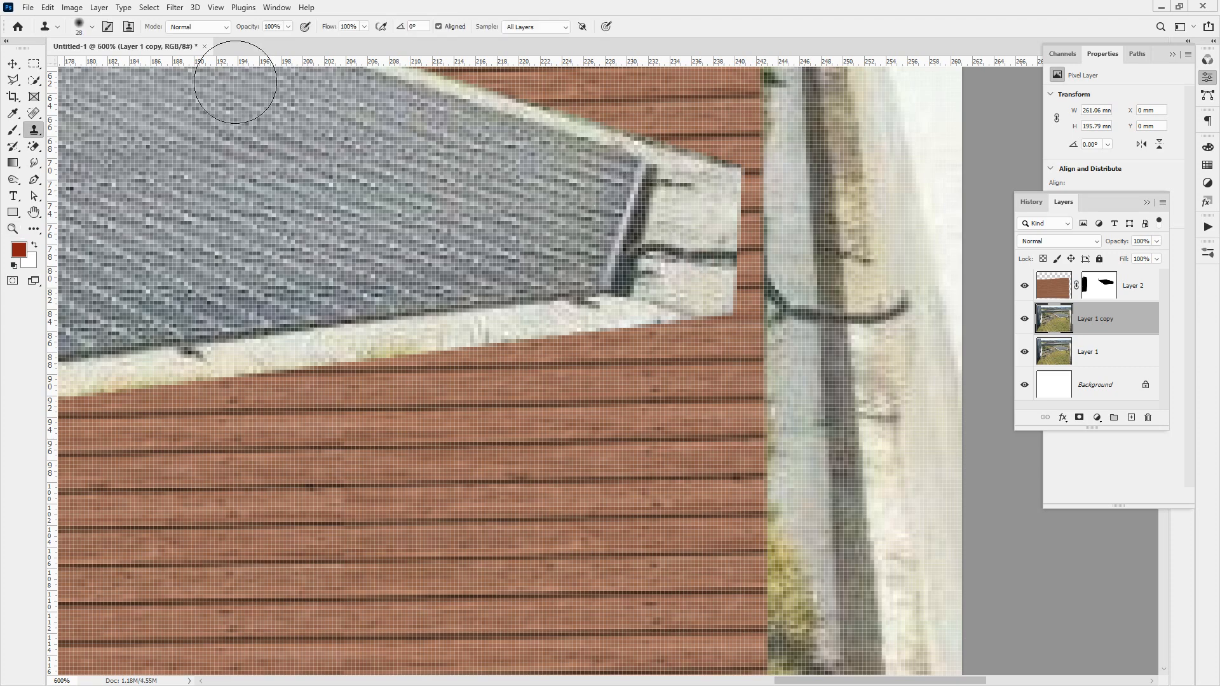
{"action": "left_click", "coordinate": [91, 29]}
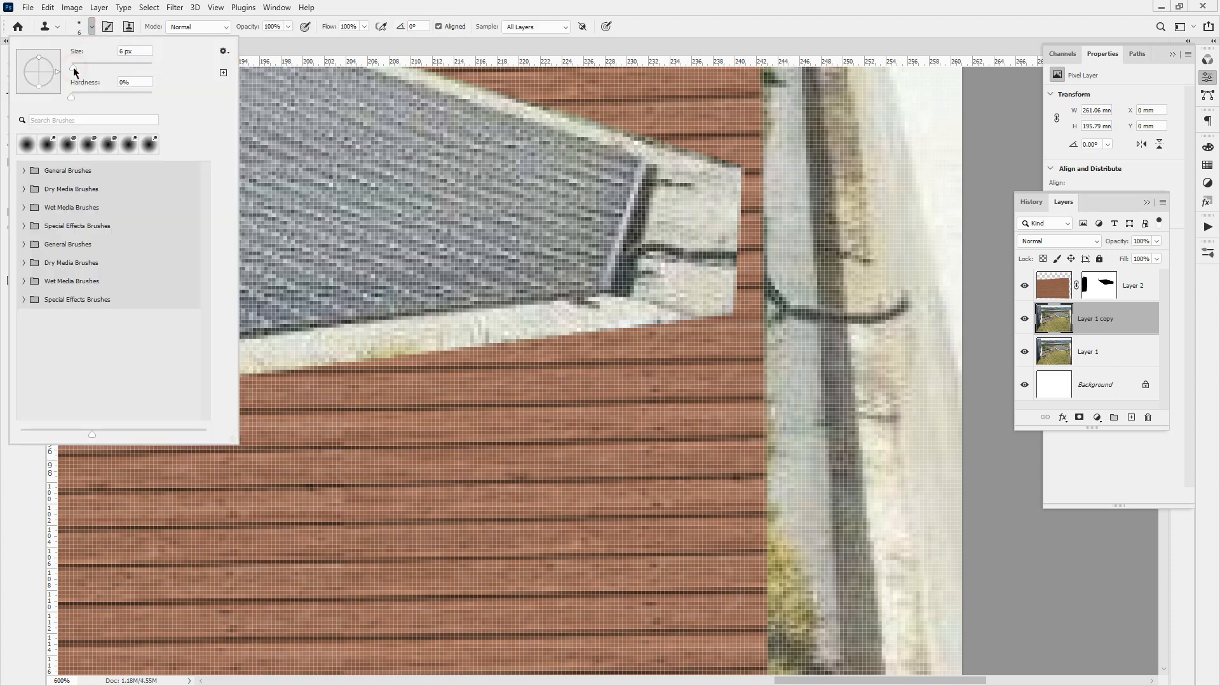
{"action": "left_click_drag", "start_coordinate": [75, 69], "coordinate": [77, 68]}
{"action": "left_click", "coordinate": [531, 8]}
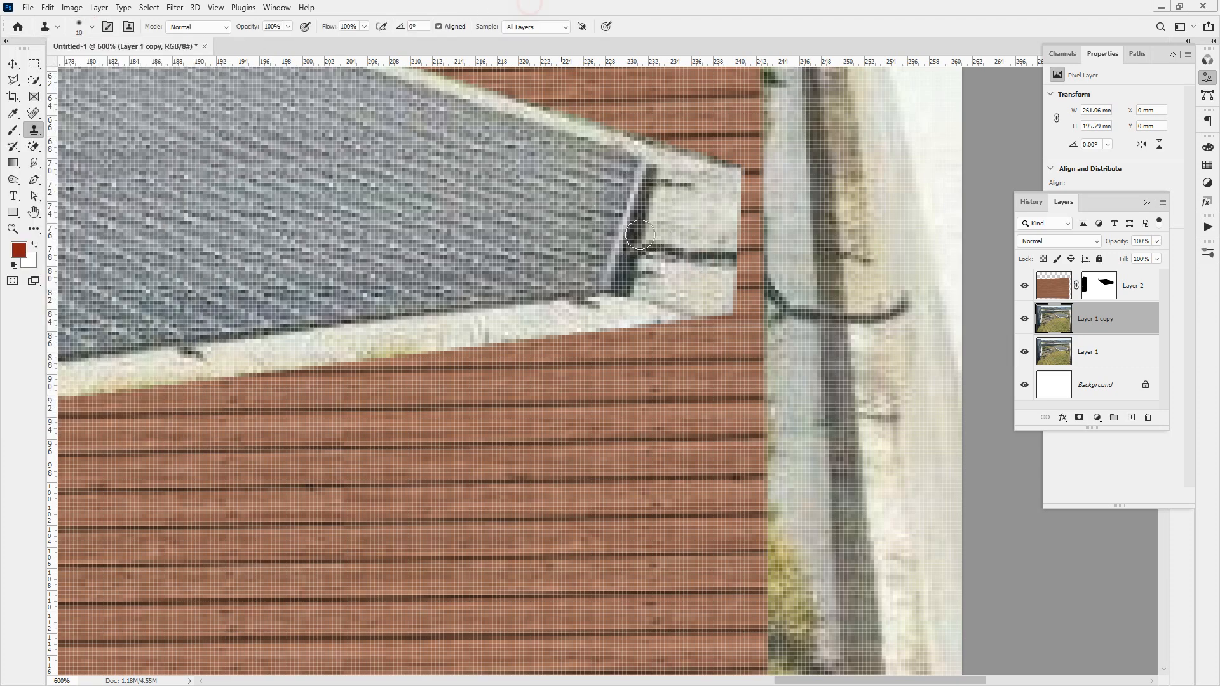
{"action": "left_click", "coordinate": [649, 204], "text": "alt"}
{"action": "left_click", "coordinate": [635, 248]}
{"action": "left_click_drag", "start_coordinate": [634, 249], "coordinate": [730, 258]}
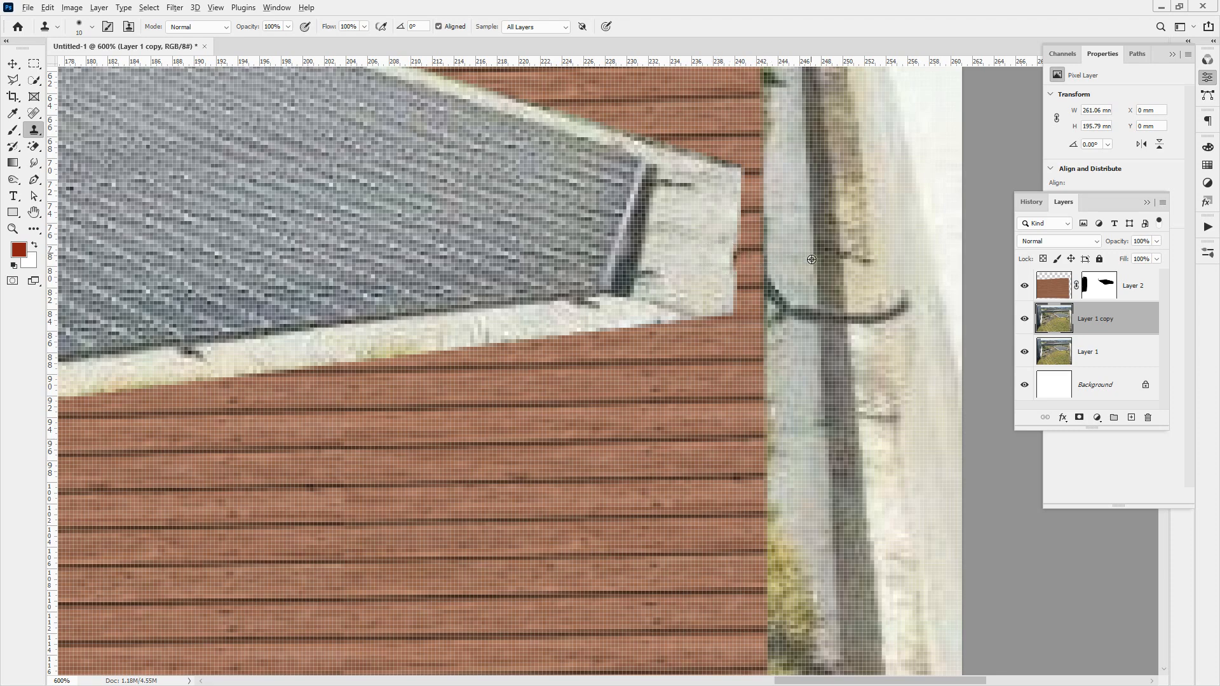
Clone out the rest of the cable across the drainage channel and the small dark marks on the nearby concrete.
{"action": "left_click_drag", "start_coordinate": [820, 325], "coordinate": [836, 313]}
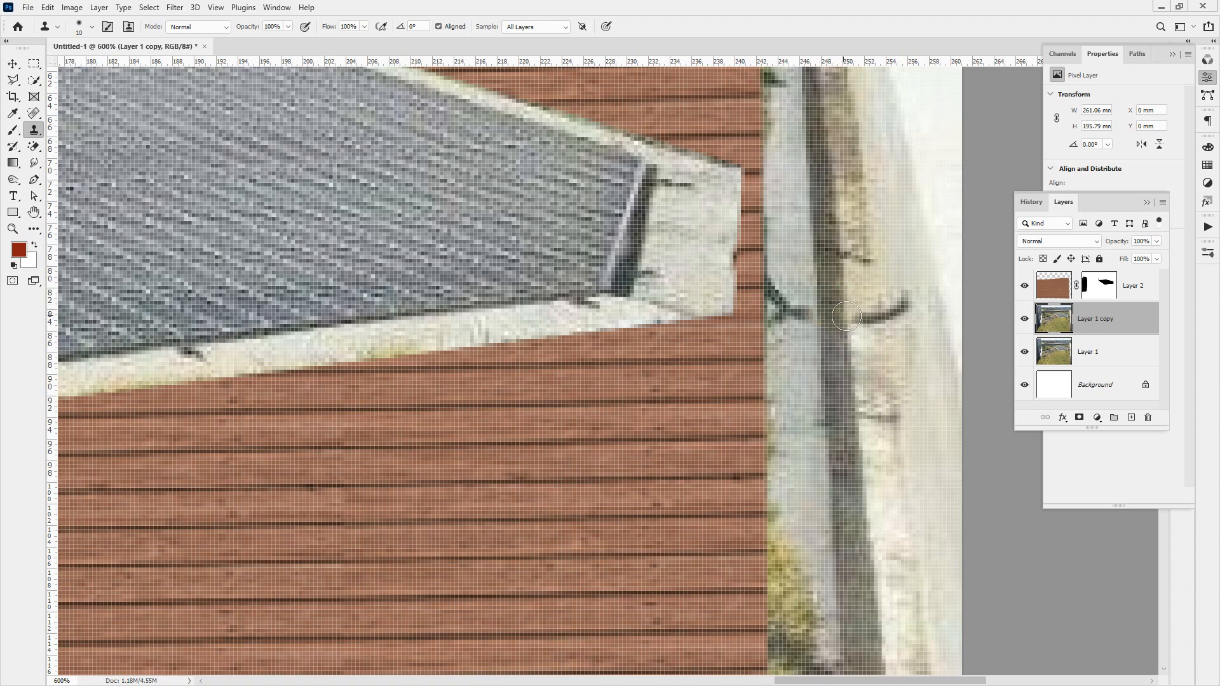
{"action": "mouse_move", "coordinate": [847, 316]}
{"action": "left_mouse_down"}
{"action": "mouse_move", "coordinate": [838, 309]}
{"action": "mouse_move", "coordinate": [863, 321]}
{"action": "mouse_move", "coordinate": [904, 299]}
{"action": "left_mouse_up"}
{"action": "mouse_move", "coordinate": [812, 306]}
{"action": "left_mouse_down"}
{"action": "mouse_move", "coordinate": [795, 309]}
{"action": "mouse_move", "coordinate": [777, 288]}
{"action": "mouse_move", "coordinate": [776, 311]}
{"action": "left_mouse_up"}
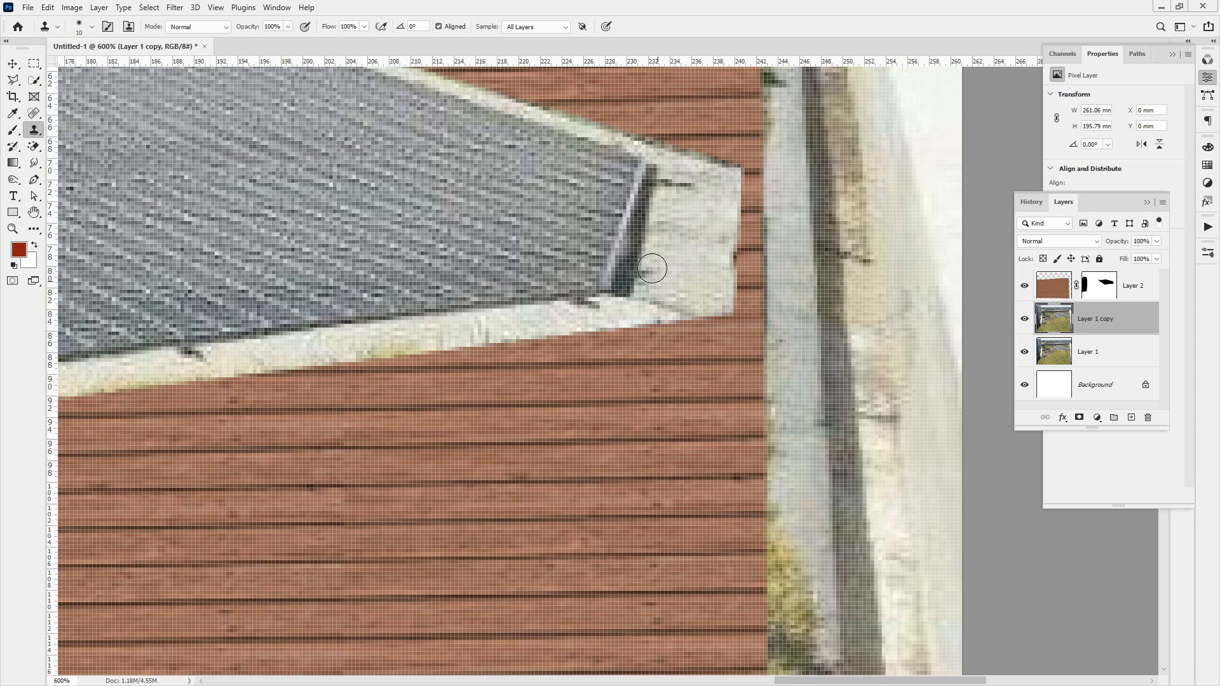
{"action": "mouse_move", "coordinate": [656, 211]}
{"action": "left_mouse_down"}
{"action": "mouse_move", "coordinate": [649, 219]}
{"action": "mouse_move", "coordinate": [656, 183]}
{"action": "mouse_move", "coordinate": [683, 187]}
{"action": "mouse_move", "coordinate": [685, 232]}
{"action": "mouse_move", "coordinate": [654, 238]}
{"action": "left_mouse_up"}
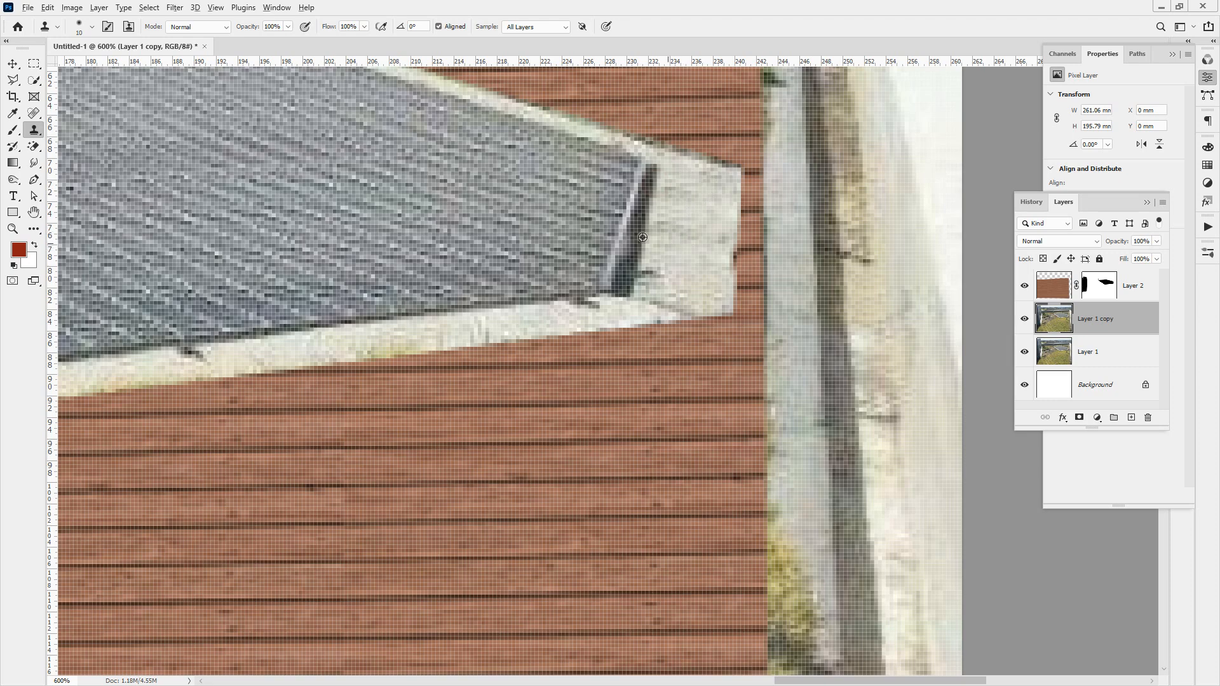
{"action": "left_click", "coordinate": [647, 233], "text": "alt"}
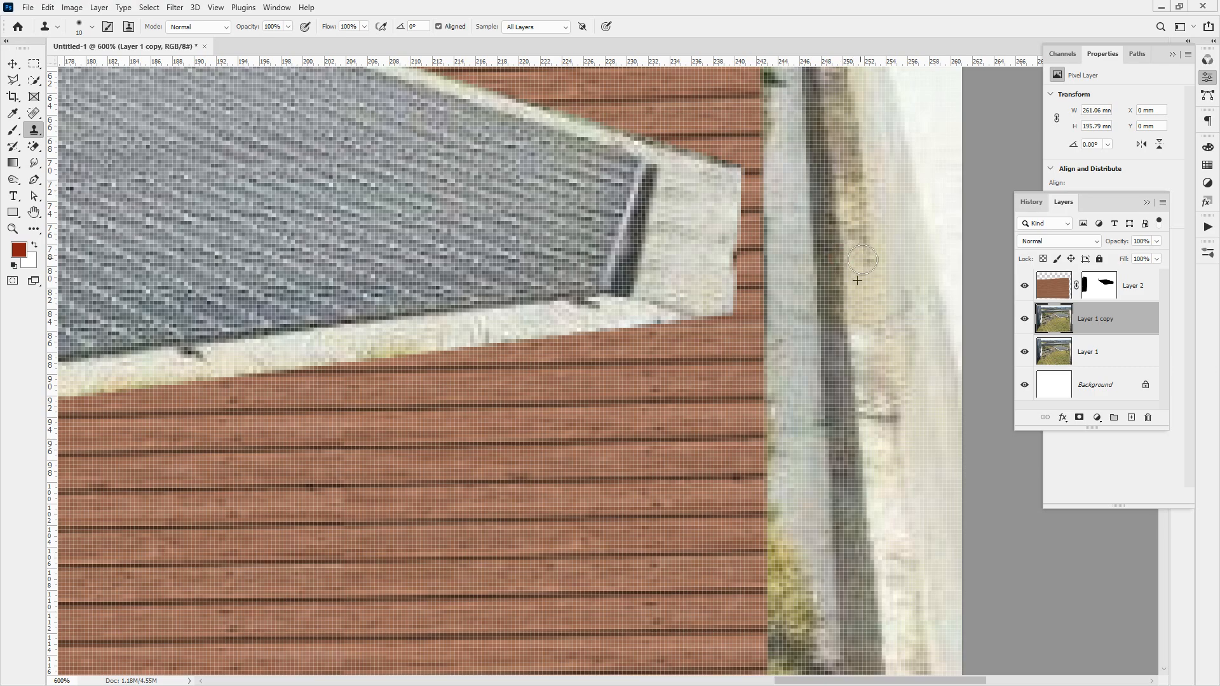
Select the deck layer's mask and set the Brush to 6 px for touching up around the pole's base.
{"action": "left_click_drag", "start_coordinate": [544, 327], "coordinate": [331, 61]}
{"action": "left_click_drag", "start_coordinate": [788, 458], "coordinate": [1067, 286]}
{"action": "left_click", "coordinate": [1099, 286]}
{"action": "scroll", "coordinate": [116, 293], "scroll_direction": "up", "scroll_amount": 1}
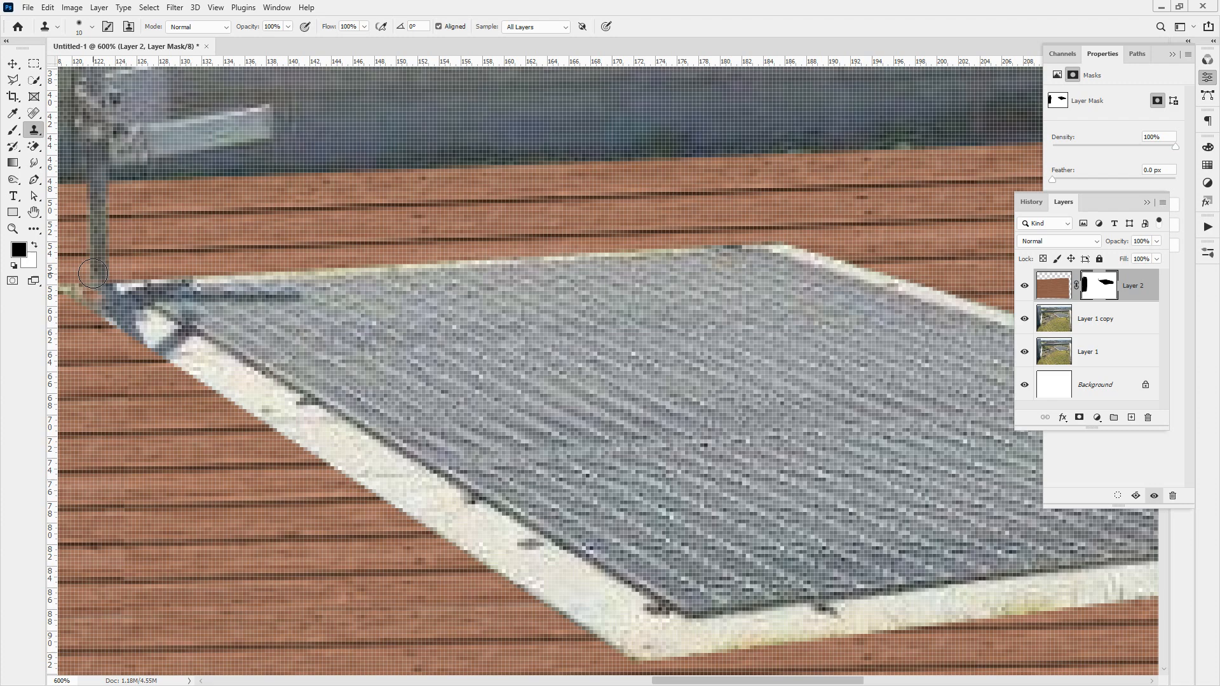
{"action": "key", "text": "e"}
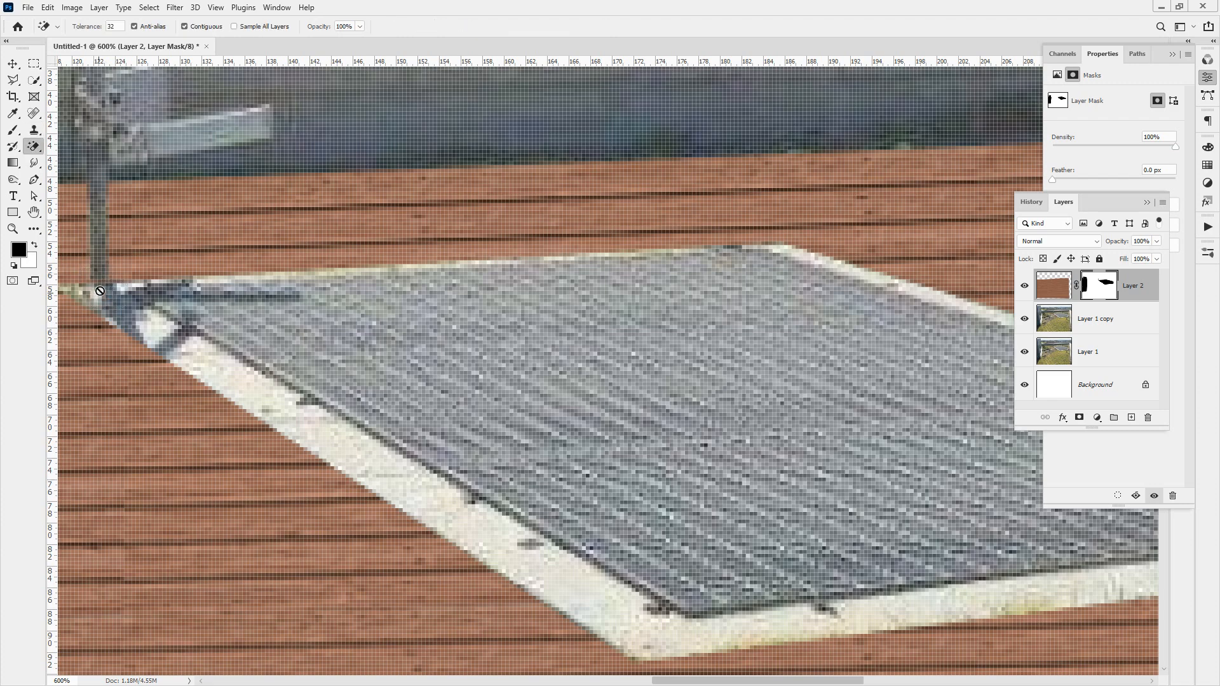
{"action": "key", "text": "v"}
{"action": "key", "text": "b"}
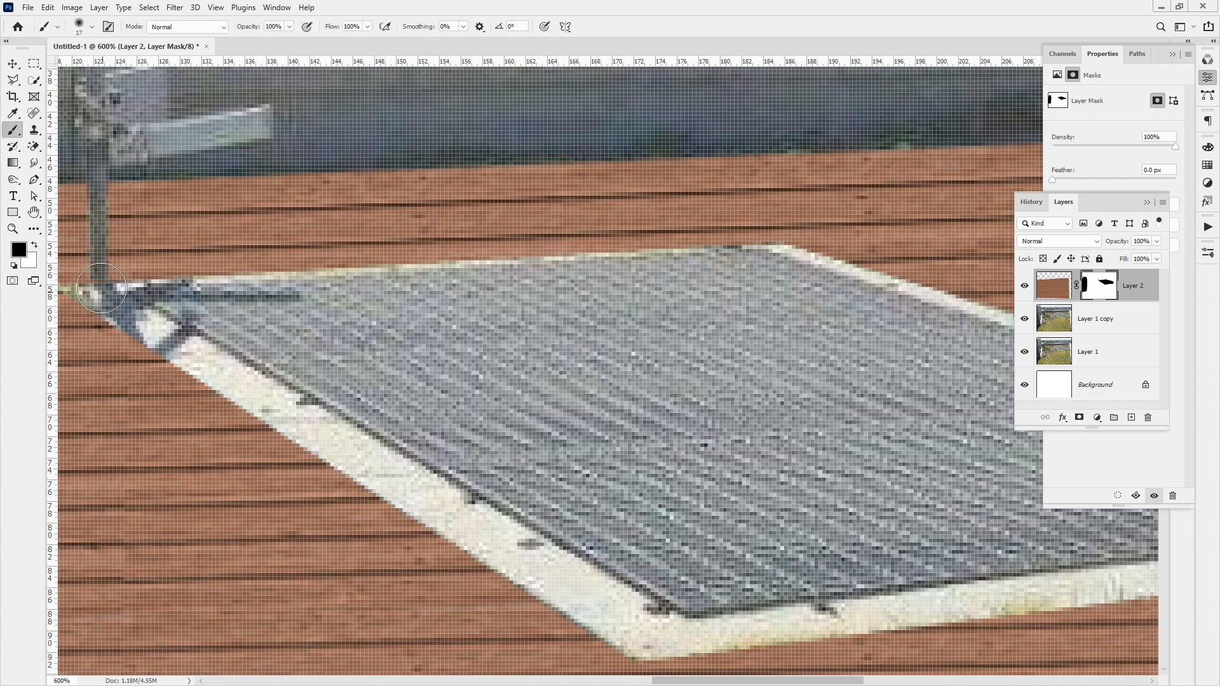
{"action": "left_click", "coordinate": [92, 27]}
{"action": "left_click_drag", "start_coordinate": [80, 71], "coordinate": [77, 69]}
{"action": "key", "text": "Return"}
{"action": "scroll", "coordinate": [480, 298], "scroll_direction": "down", "scroll_amount": 5}
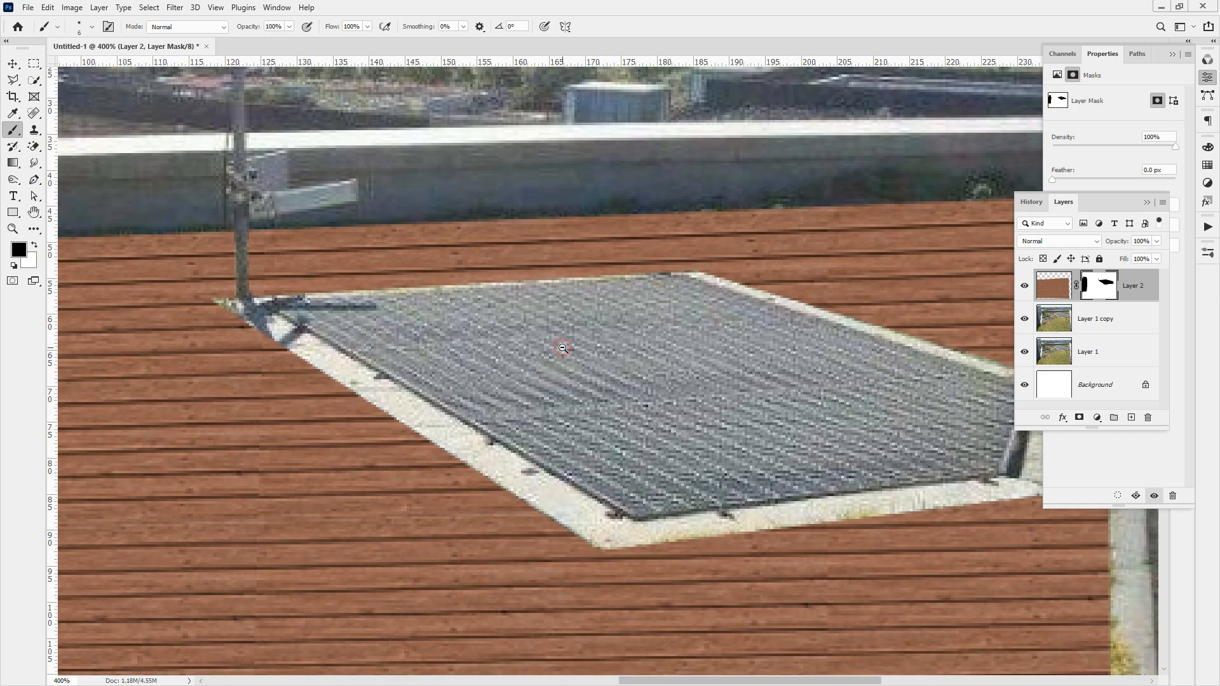
{"action": "scroll", "coordinate": [546, 269], "scroll_direction": "up", "scroll_amount": 3}
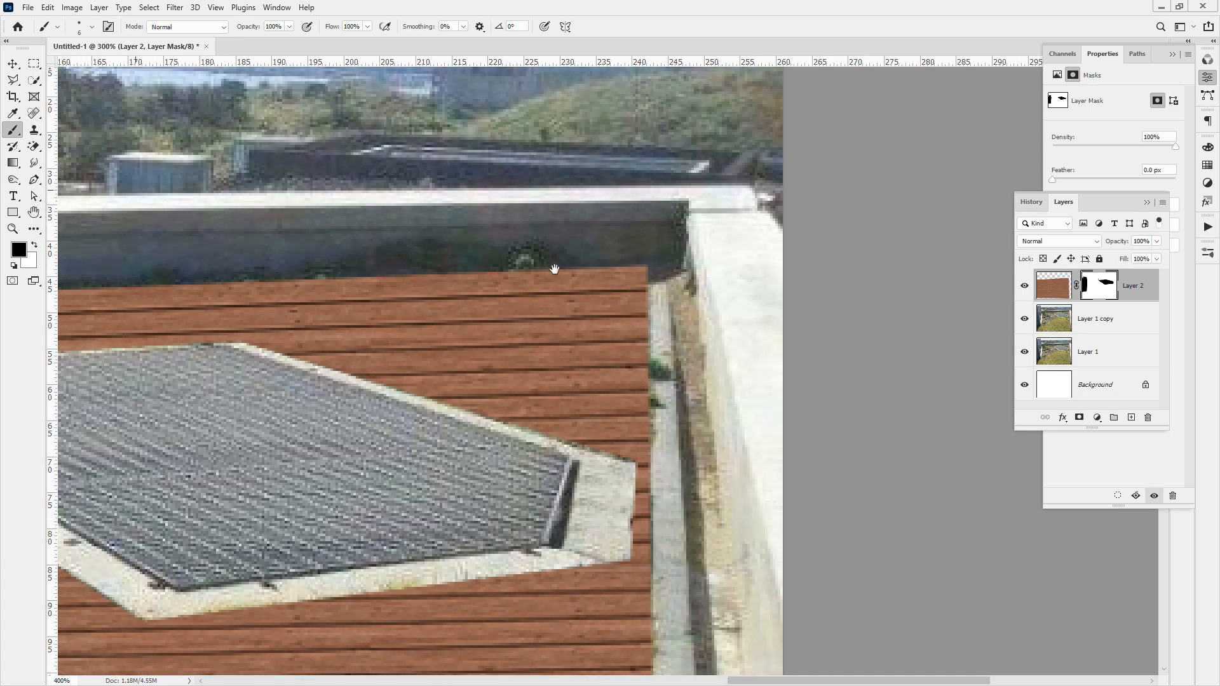
On Layer 1 copy, set the Clone Stamp to sample Current Layer and clone out the plants along the back parapet's base.
{"action": "key", "text": "s"}
{"action": "left_click", "coordinate": [1089, 325]}
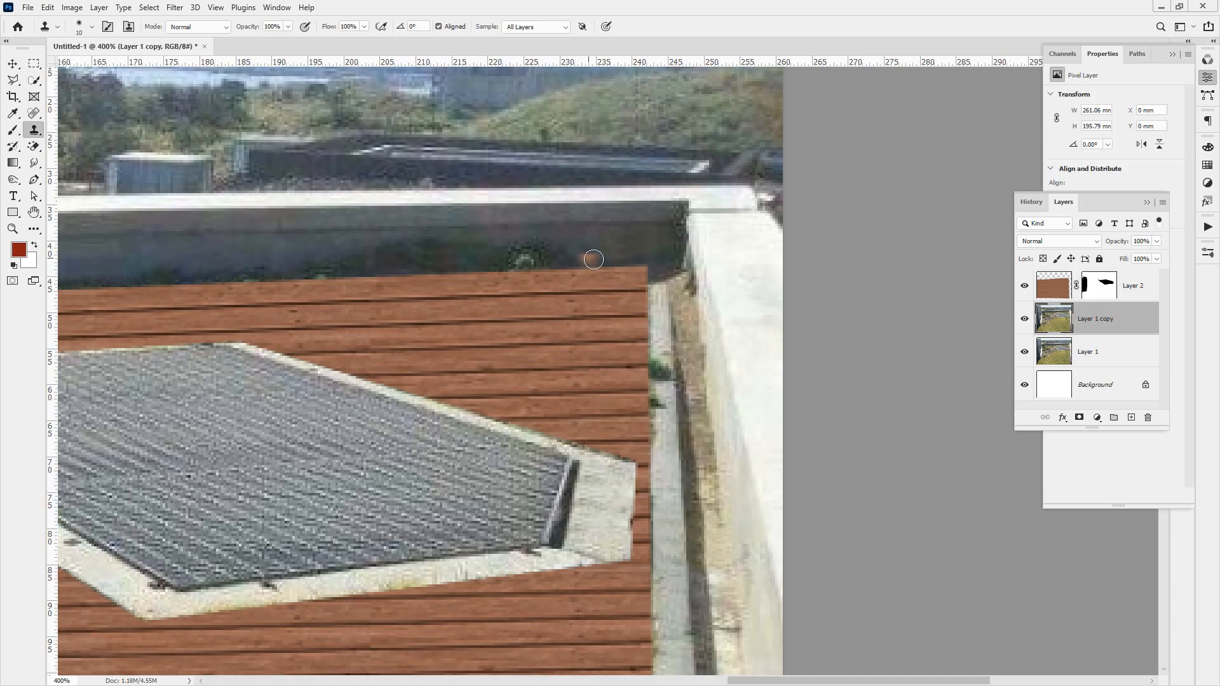
{"action": "left_click", "coordinate": [595, 259]}
{"action": "left_click", "coordinate": [556, 29]}
{"action": "left_click", "coordinate": [558, 36]}
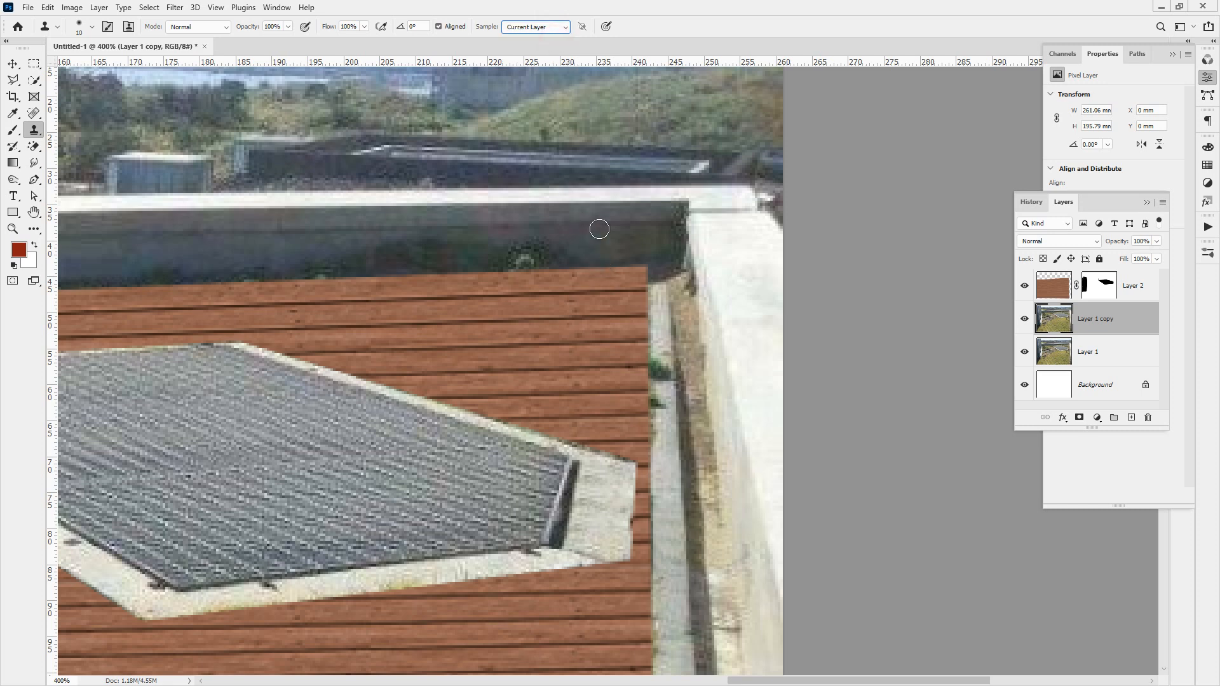
{"action": "left_click", "coordinate": [601, 223], "text": "alt"}
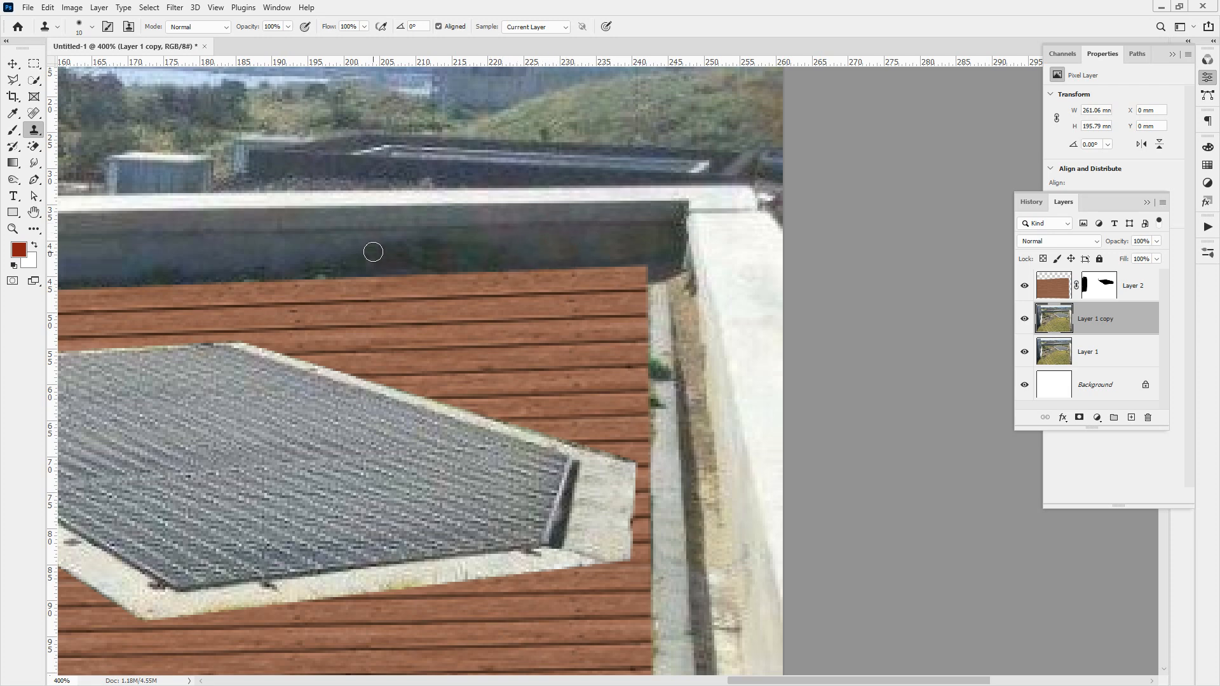
{"action": "scroll", "coordinate": [519, 236], "scroll_direction": "left", "scroll_amount": 3}
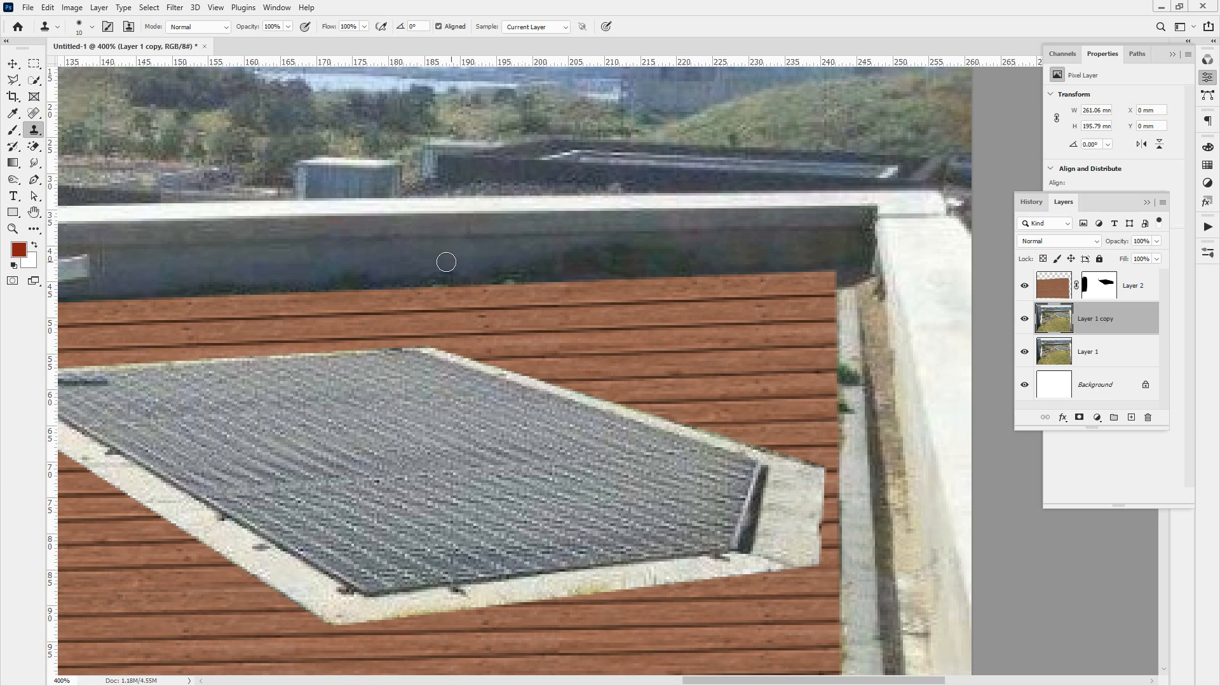
{"action": "left_click", "coordinate": [470, 256], "text": "alt"}
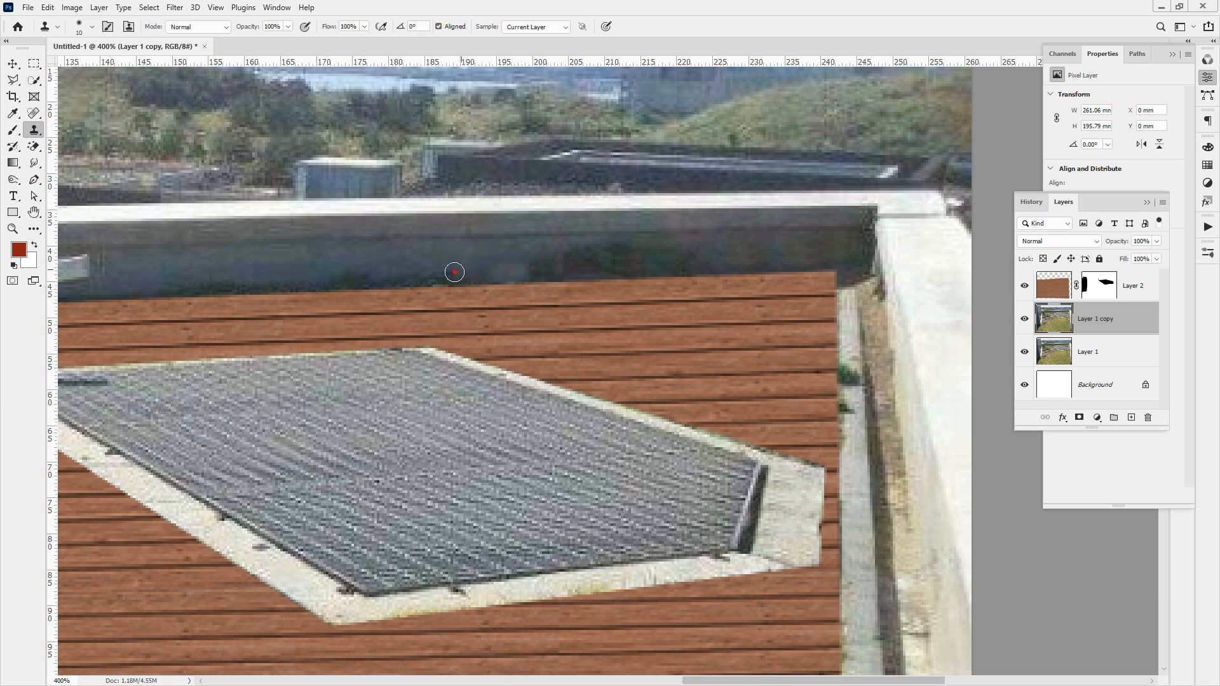
{"action": "left_click", "coordinate": [386, 276]}
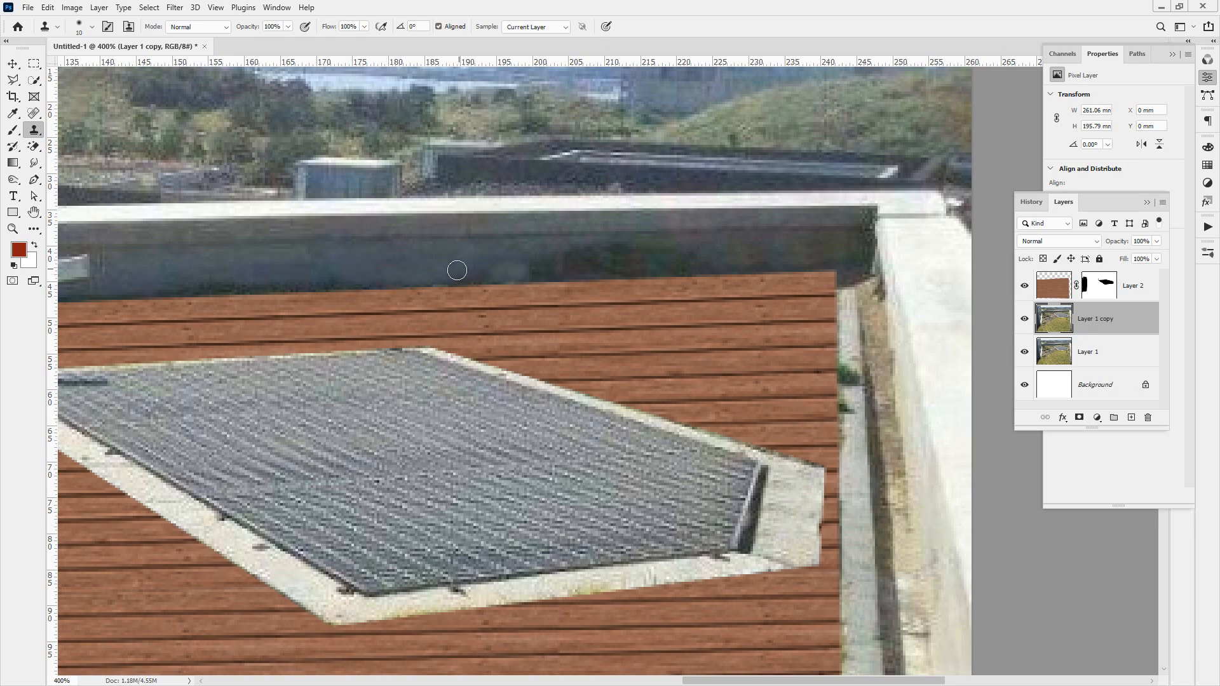
{"action": "left_click_drag", "start_coordinate": [279, 269], "coordinate": [252, 300]}
Clone clean concrete over the small plants beside the drainage channel near the far corner of the deck.
{"action": "mouse_move", "coordinate": [730, 259]}
{"action": "left_mouse_down"}
{"action": "mouse_move", "coordinate": [660, 232]}
{"action": "mouse_move", "coordinate": [947, 384]}
{"action": "left_mouse_up"}
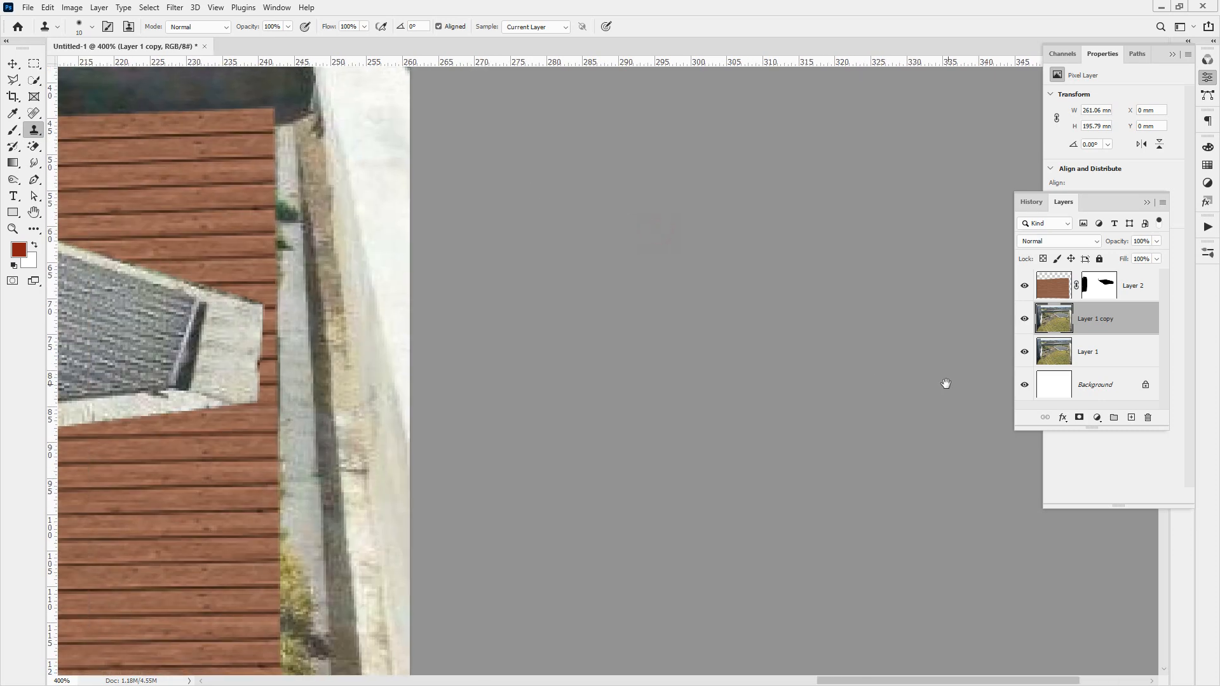
{"action": "left_click_drag", "start_coordinate": [591, 460], "coordinate": [578, 439]}
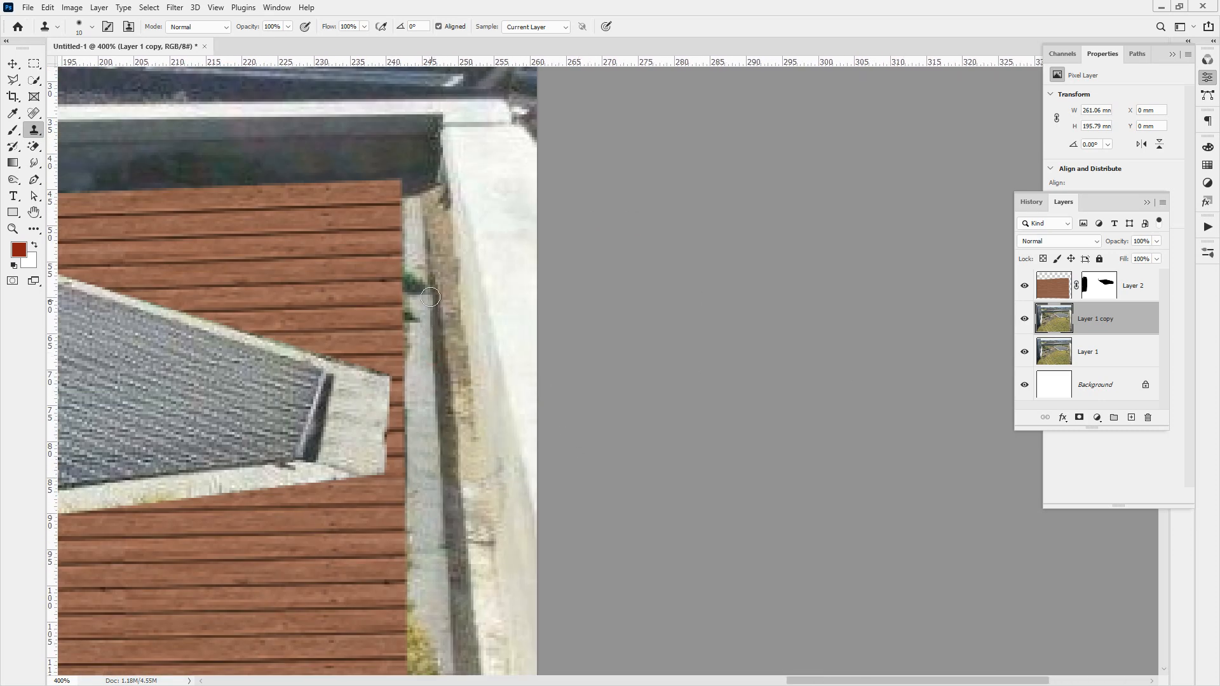
{"action": "mouse_move", "coordinate": [429, 294]}
{"action": "left_mouse_down"}
{"action": "mouse_move", "coordinate": [414, 277]}
{"action": "mouse_move", "coordinate": [412, 331]}
{"action": "left_mouse_up"}
Clone clean concrete over the plants and dark mark along the deck's right edge, just in front of the metal grate.
{"action": "scroll", "coordinate": [413, 357], "scroll_direction": "down", "scroll_amount": 10}
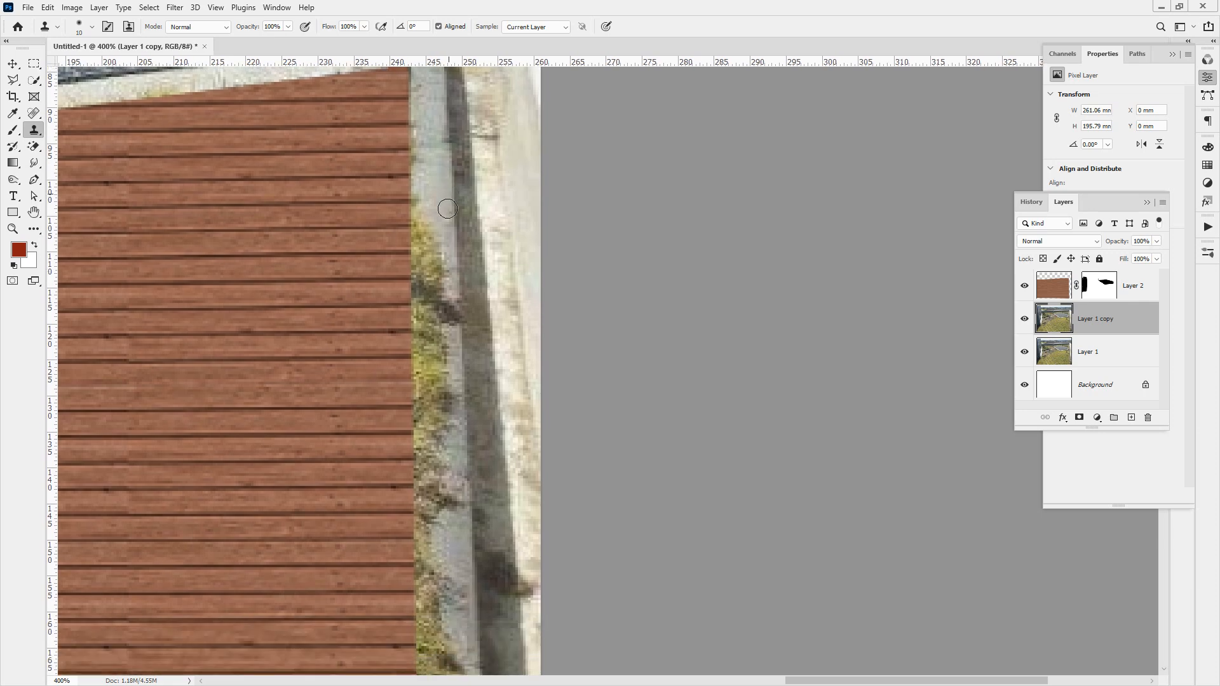
{"action": "left_click", "coordinate": [454, 213], "text": "alt"}
{"action": "left_click", "coordinate": [452, 313]}
{"action": "left_click", "coordinate": [455, 216], "text": "alt"}
{"action": "left_click_drag", "start_coordinate": [467, 303], "coordinate": [459, 312]}
{"action": "mouse_move", "coordinate": [457, 311]}
{"action": "left_mouse_down"}
{"action": "mouse_move", "coordinate": [430, 225]}
{"action": "mouse_move", "coordinate": [416, 249]}
{"action": "mouse_move", "coordinate": [417, 219]}
{"action": "mouse_move", "coordinate": [431, 299]}
{"action": "mouse_move", "coordinate": [442, 263]}
{"action": "mouse_move", "coordinate": [437, 307]}
{"action": "left_mouse_up"}
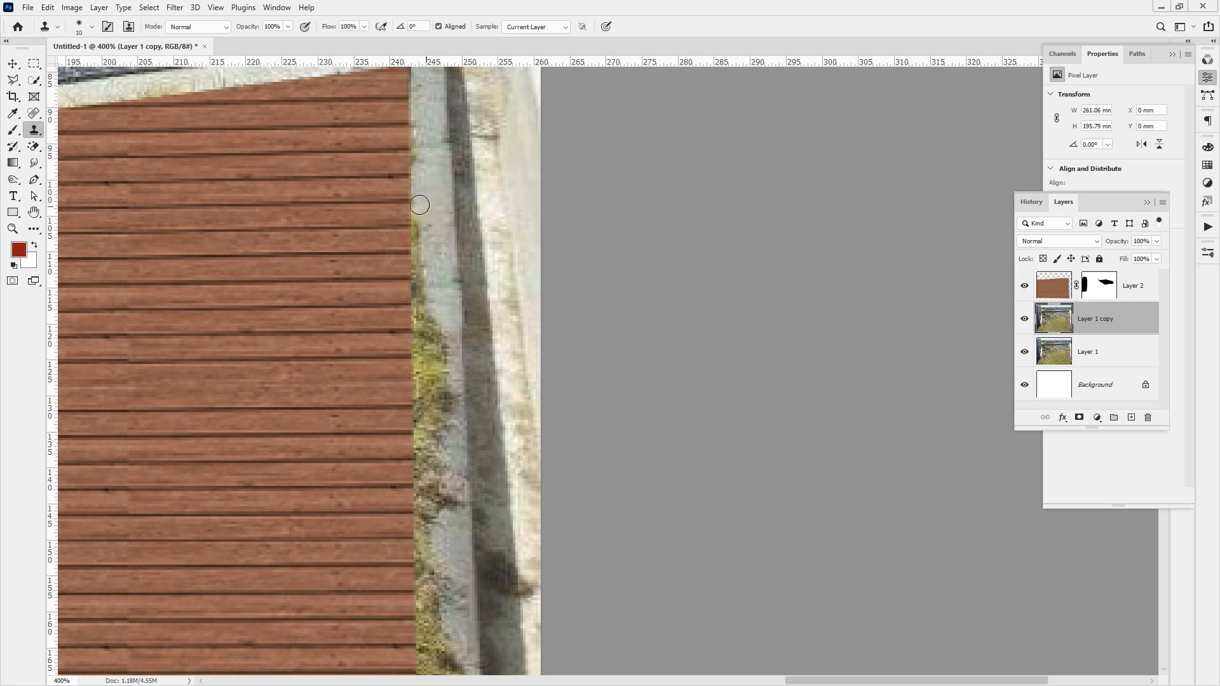
{"action": "mouse_move", "coordinate": [416, 240]}
{"action": "left_mouse_down"}
{"action": "mouse_move", "coordinate": [419, 224]}
{"action": "mouse_move", "coordinate": [421, 269]}
{"action": "mouse_move", "coordinate": [422, 232]}
{"action": "left_mouse_up"}
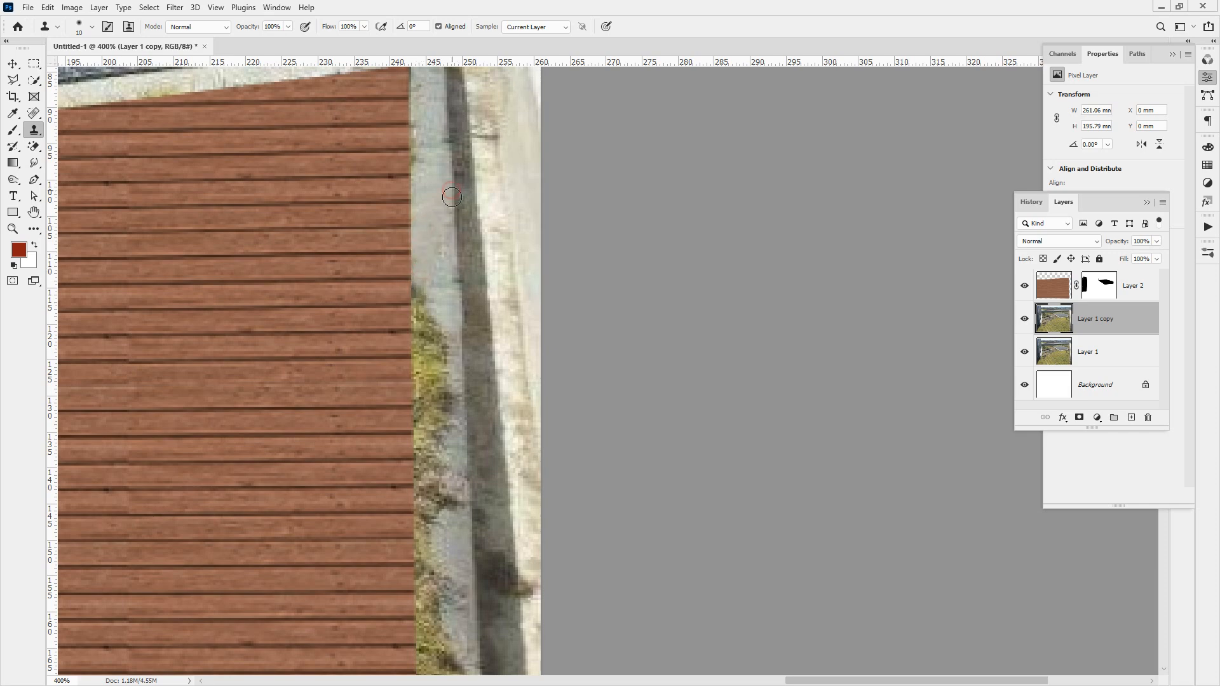
{"action": "mouse_move", "coordinate": [458, 275]}
{"action": "left_mouse_down"}
{"action": "mouse_move", "coordinate": [444, 273]}
{"action": "mouse_move", "coordinate": [442, 245]}
{"action": "mouse_move", "coordinate": [422, 272]}
{"action": "mouse_move", "coordinate": [432, 283]}
{"action": "left_mouse_up"}
Enlarge the Clone Stamp to 21 px and clone out the dark marks where the concrete strip meets the shaded channel.
{"action": "left_click", "coordinate": [92, 27]}
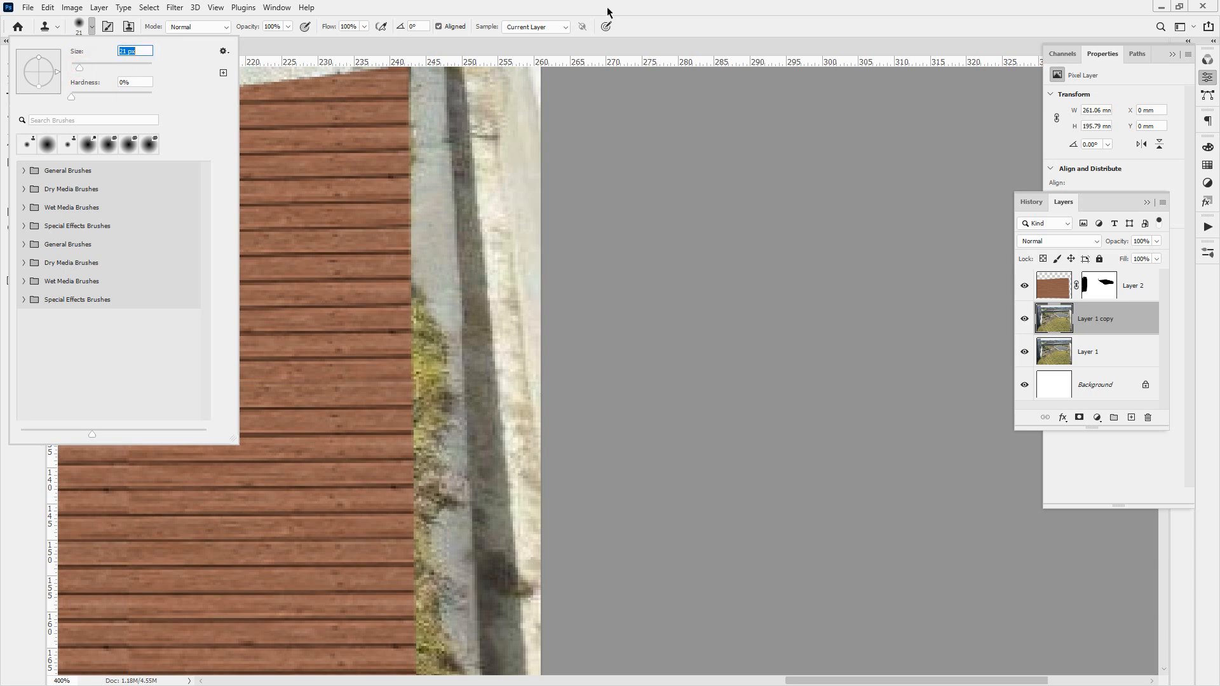
{"action": "key", "text": "Return"}
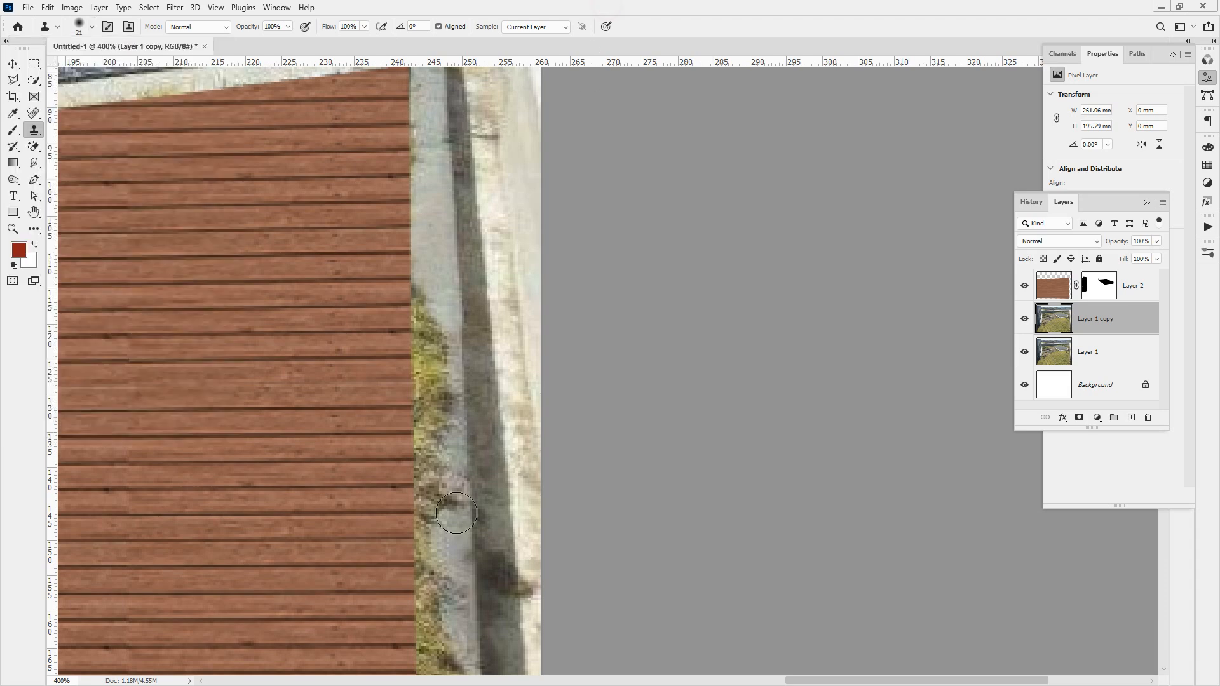
{"action": "left_click", "coordinate": [465, 448], "text": "alt"}
{"action": "mouse_move", "coordinate": [454, 417]}
{"action": "left_mouse_down"}
{"action": "mouse_move", "coordinate": [452, 229]}
{"action": "mouse_move", "coordinate": [466, 554]}
{"action": "left_mouse_up"}
{"action": "key", "text": "ctrl+z"}
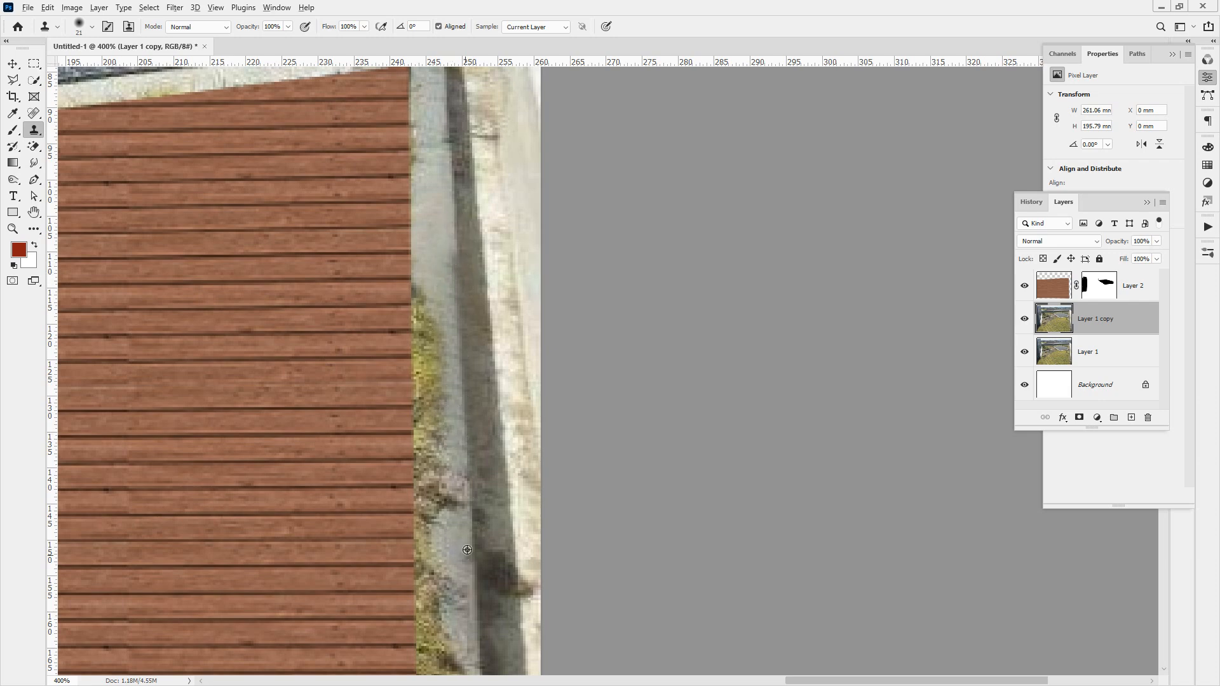
{"action": "mouse_move", "coordinate": [466, 495]}
{"action": "left_mouse_down"}
{"action": "mouse_move", "coordinate": [453, 491]}
{"action": "mouse_move", "coordinate": [456, 512]}
{"action": "left_mouse_up"}
Clone concrete down over the plants along the middle stretch of the deck's right edge.
{"action": "left_click", "coordinate": [434, 237], "text": "alt"}
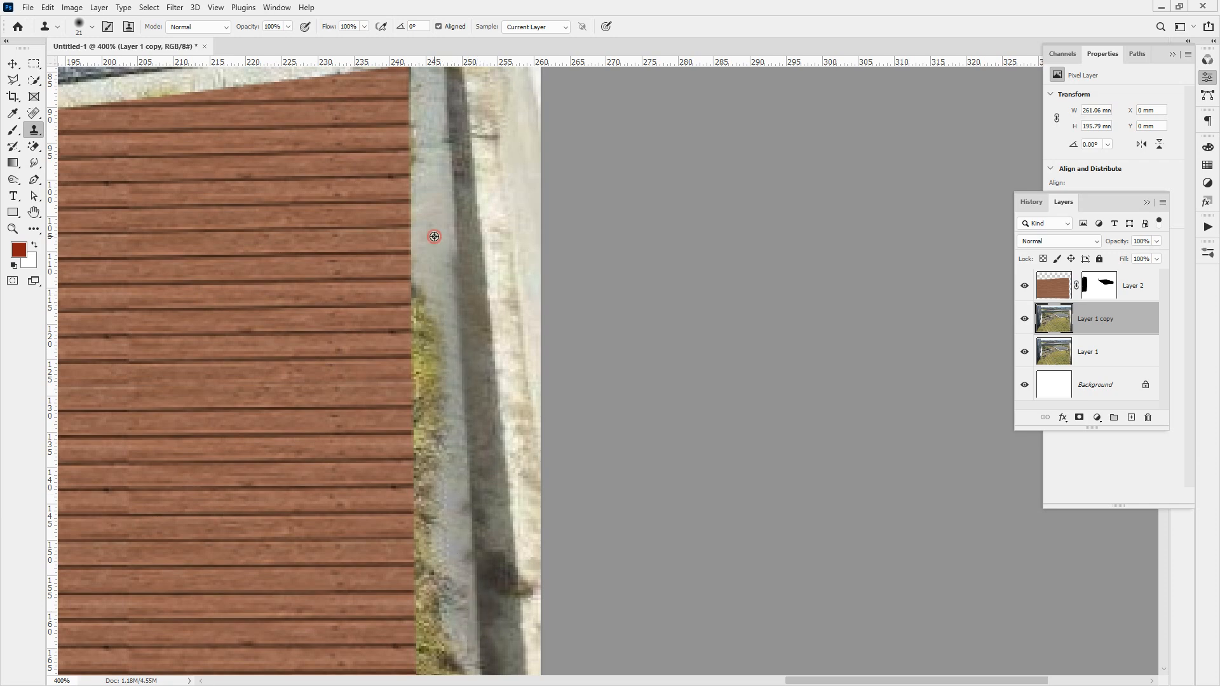
{"action": "left_click_drag", "start_coordinate": [427, 258], "coordinate": [426, 318]}
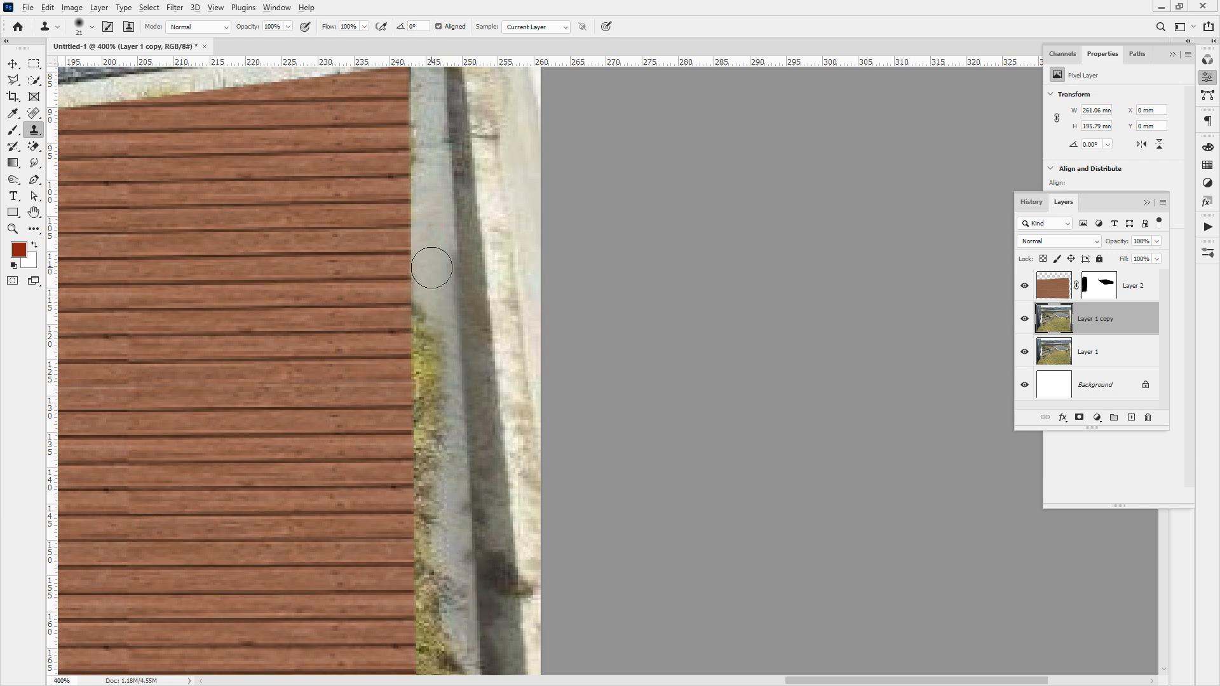
{"action": "left_click", "coordinate": [431, 291], "text": "alt"}
{"action": "mouse_move", "coordinate": [430, 299]}
{"action": "left_mouse_down"}
{"action": "mouse_move", "coordinate": [438, 392]}
{"action": "mouse_move", "coordinate": [416, 313]}
{"action": "mouse_move", "coordinate": [415, 360]}
{"action": "mouse_move", "coordinate": [435, 418]}
{"action": "mouse_move", "coordinate": [440, 383]}
{"action": "mouse_move", "coordinate": [432, 448]}
{"action": "mouse_move", "coordinate": [422, 439]}
{"action": "mouse_move", "coordinate": [433, 494]}
{"action": "mouse_move", "coordinate": [417, 479]}
{"action": "mouse_move", "coordinate": [435, 508]}
{"action": "mouse_move", "coordinate": [404, 466]}
{"action": "mouse_move", "coordinate": [424, 518]}
{"action": "left_mouse_up"}
{"action": "left_click", "coordinate": [427, 356], "text": "alt"}
Continue cloning concrete over the remaining plants along the deck's right edge down to the image's lower border.
{"action": "scroll", "coordinate": [436, 299], "scroll_direction": "down", "scroll_amount": 3}
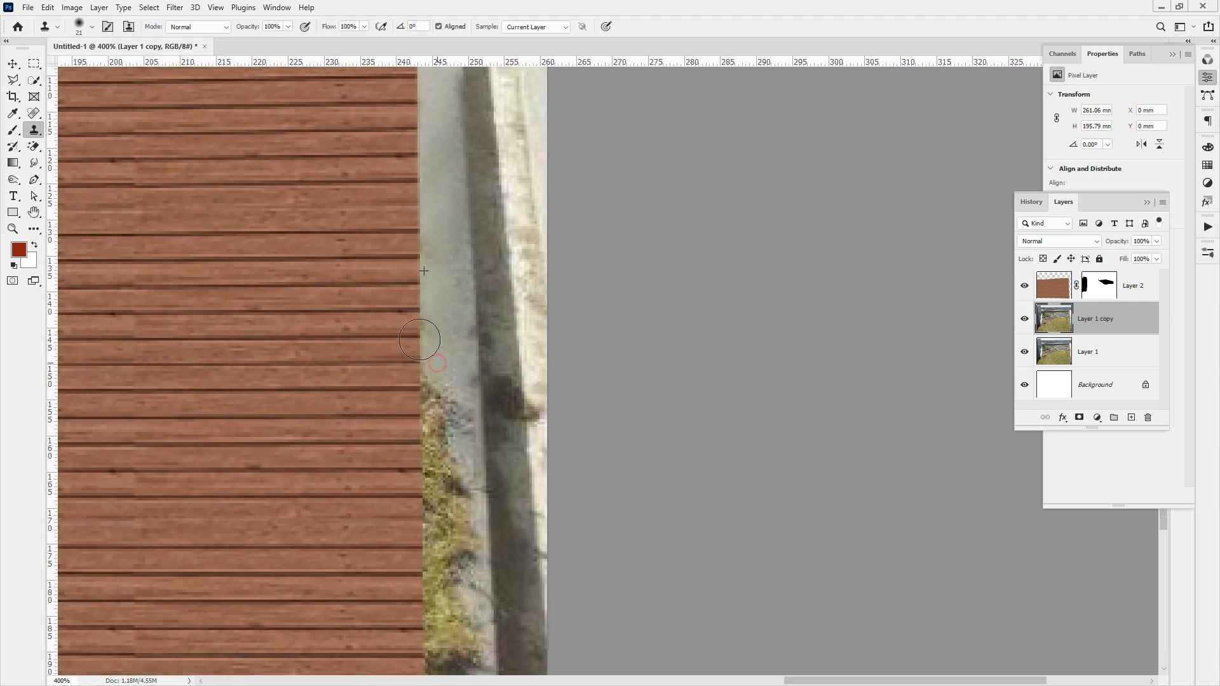
{"action": "mouse_move", "coordinate": [431, 321]}
{"action": "left_mouse_down"}
{"action": "mouse_move", "coordinate": [460, 404]}
{"action": "mouse_move", "coordinate": [451, 348]}
{"action": "mouse_move", "coordinate": [466, 418]}
{"action": "mouse_move", "coordinate": [449, 415]}
{"action": "mouse_move", "coordinate": [435, 385]}
{"action": "mouse_move", "coordinate": [446, 537]}
{"action": "mouse_move", "coordinate": [463, 541]}
{"action": "mouse_move", "coordinate": [454, 579]}
{"action": "mouse_move", "coordinate": [456, 438]}
{"action": "mouse_move", "coordinate": [421, 363]}
{"action": "mouse_move", "coordinate": [437, 420]}
{"action": "mouse_move", "coordinate": [426, 376]}
{"action": "left_mouse_up"}
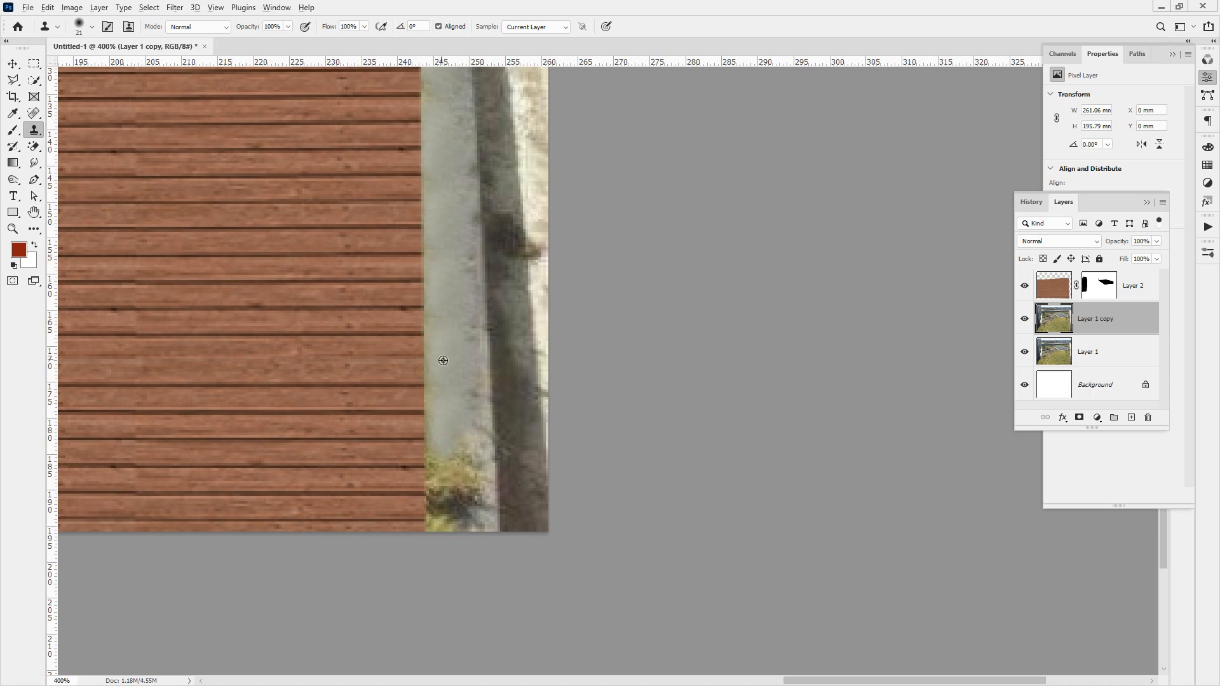
{"action": "mouse_move", "coordinate": [461, 454]}
{"action": "left_mouse_down"}
{"action": "mouse_move", "coordinate": [461, 523]}
{"action": "mouse_move", "coordinate": [435, 476]}
{"action": "mouse_move", "coordinate": [443, 506]}
{"action": "mouse_move", "coordinate": [459, 446]}
{"action": "mouse_move", "coordinate": [427, 463]}
{"action": "mouse_move", "coordinate": [453, 530]}
{"action": "mouse_move", "coordinate": [438, 502]}
{"action": "left_mouse_up"}
{"action": "mouse_move", "coordinate": [441, 417]}
{"action": "left_mouse_down"}
{"action": "mouse_move", "coordinate": [512, 493]}
{"action": "mouse_move", "coordinate": [502, 523]}
{"action": "left_mouse_up"}
Clone out the dark blotch between the shaded channel and the right parapet, and view the whole image at 100%.
{"action": "left_click", "coordinate": [517, 175], "text": "alt"}
{"action": "mouse_move", "coordinate": [516, 186]}
{"action": "left_mouse_down"}
{"action": "mouse_move", "coordinate": [534, 245]}
{"action": "mouse_move", "coordinate": [503, 219]}
{"action": "mouse_move", "coordinate": [513, 269]}
{"action": "mouse_move", "coordinate": [531, 268]}
{"action": "mouse_move", "coordinate": [536, 392]}
{"action": "left_mouse_up"}
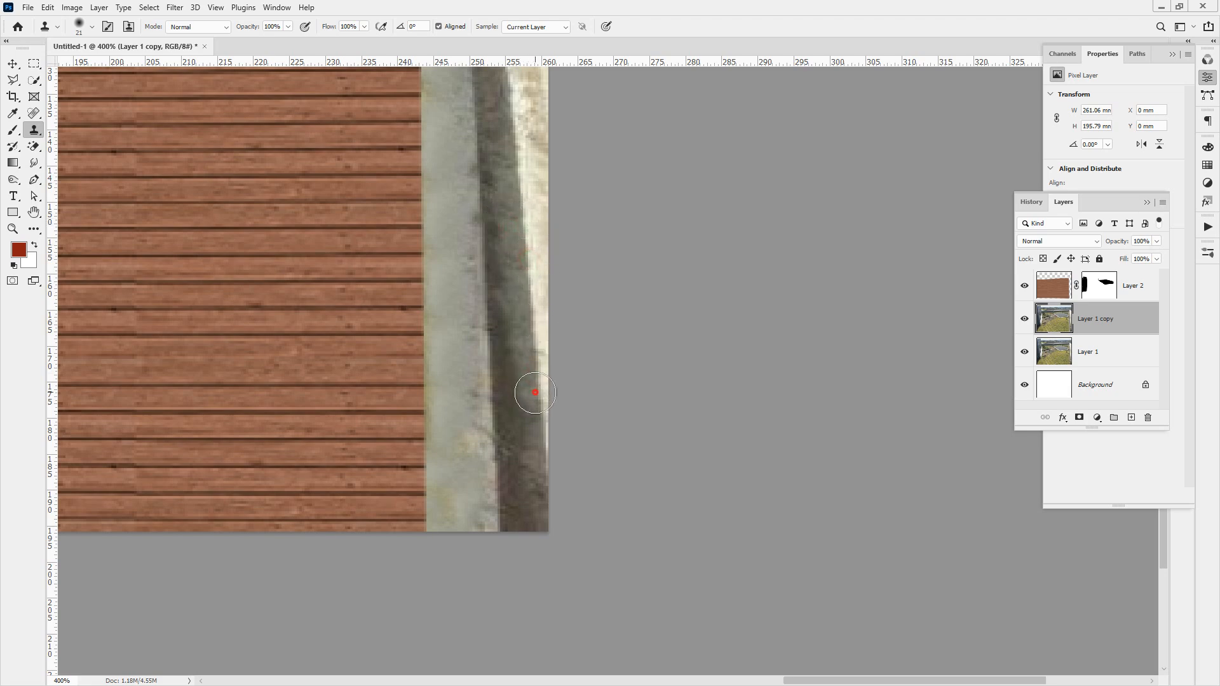
{"action": "double_click", "coordinate": [35, 213]}
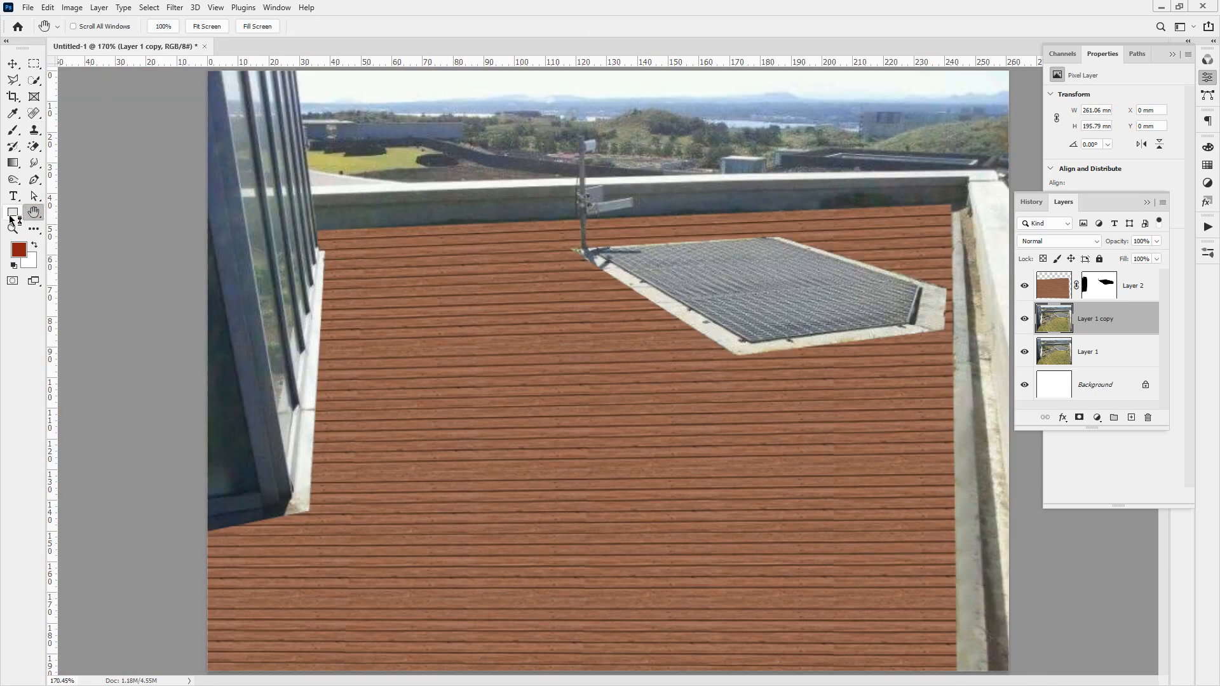
{"action": "double_click", "coordinate": [12, 230]}
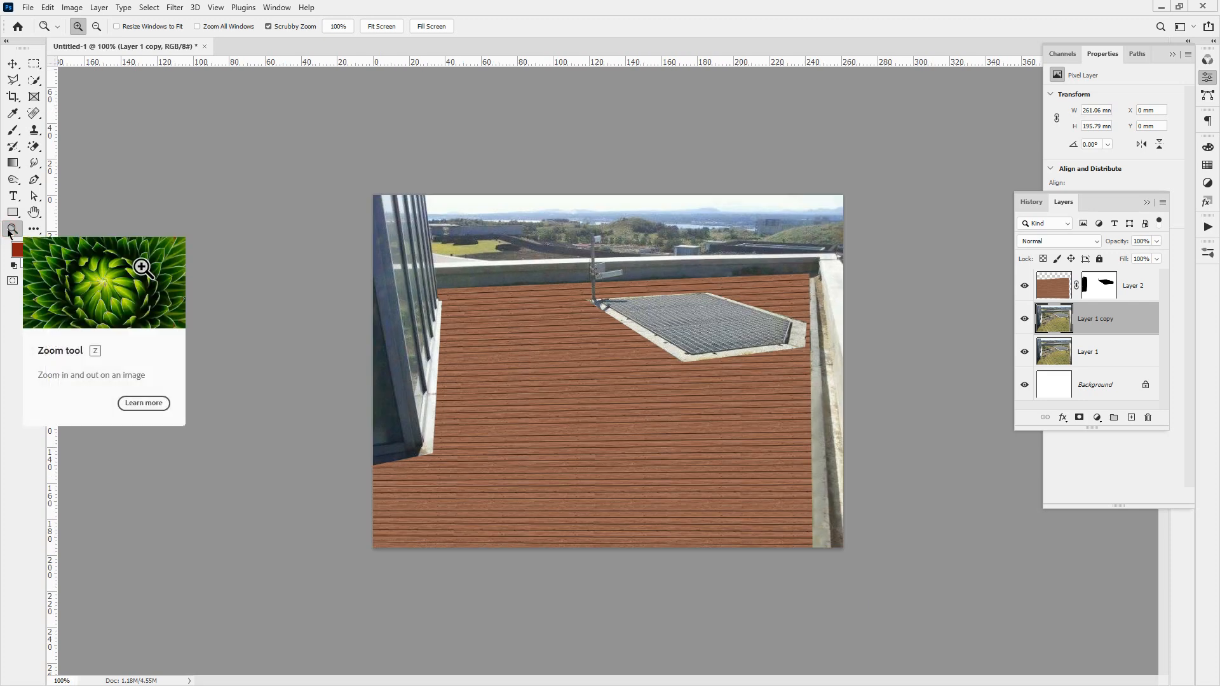
Add a new empty layer above the deck layer and hide both layers to reveal the original ground shadow.
{"action": "left_click", "coordinate": [1134, 288]}
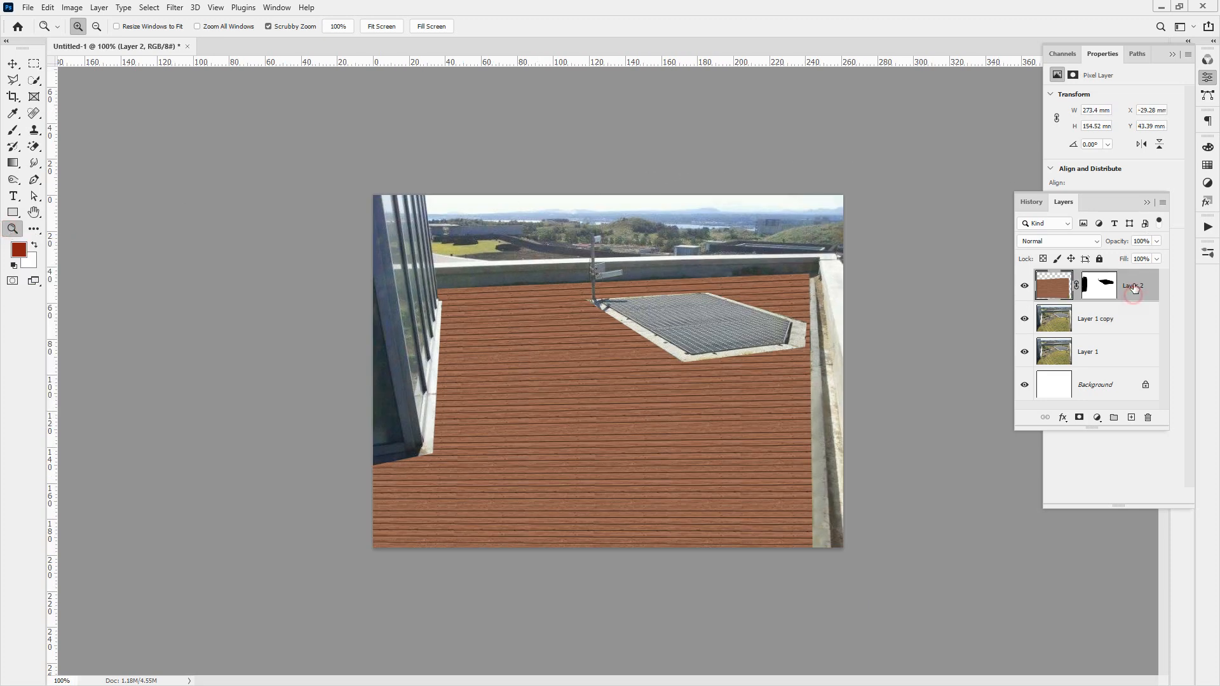
{"action": "left_click", "coordinate": [1131, 418]}
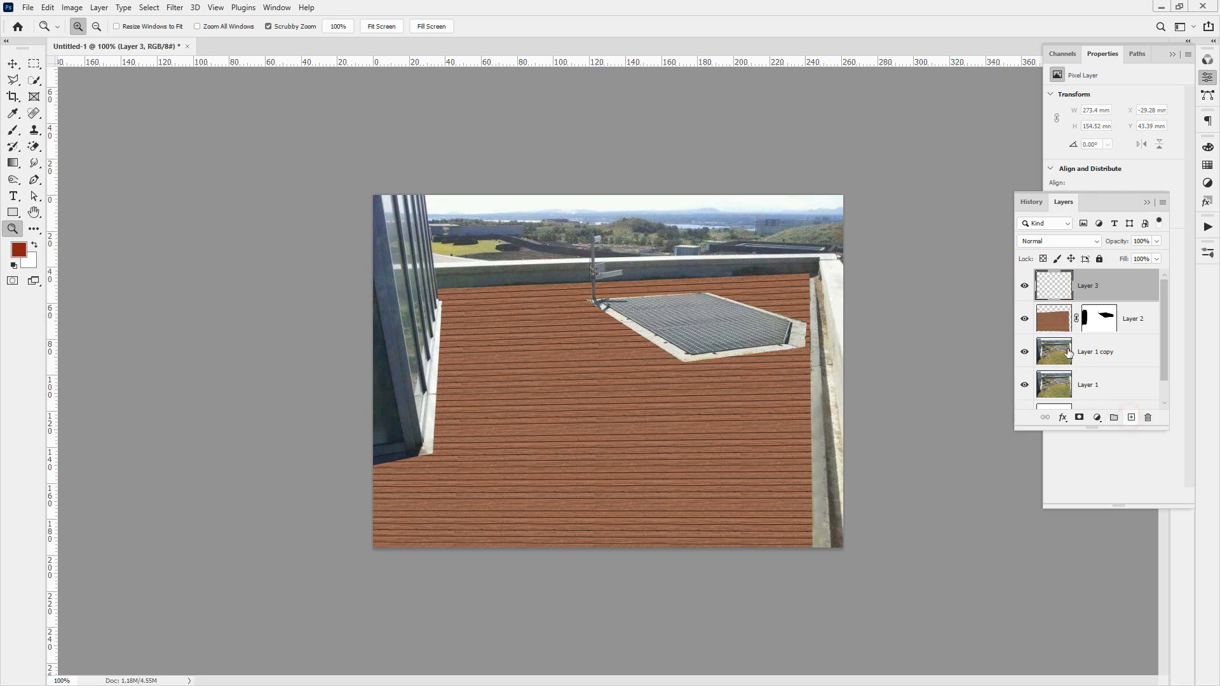
{"action": "left_click", "coordinate": [1025, 286]}
{"action": "left_click", "coordinate": [1025, 320]}
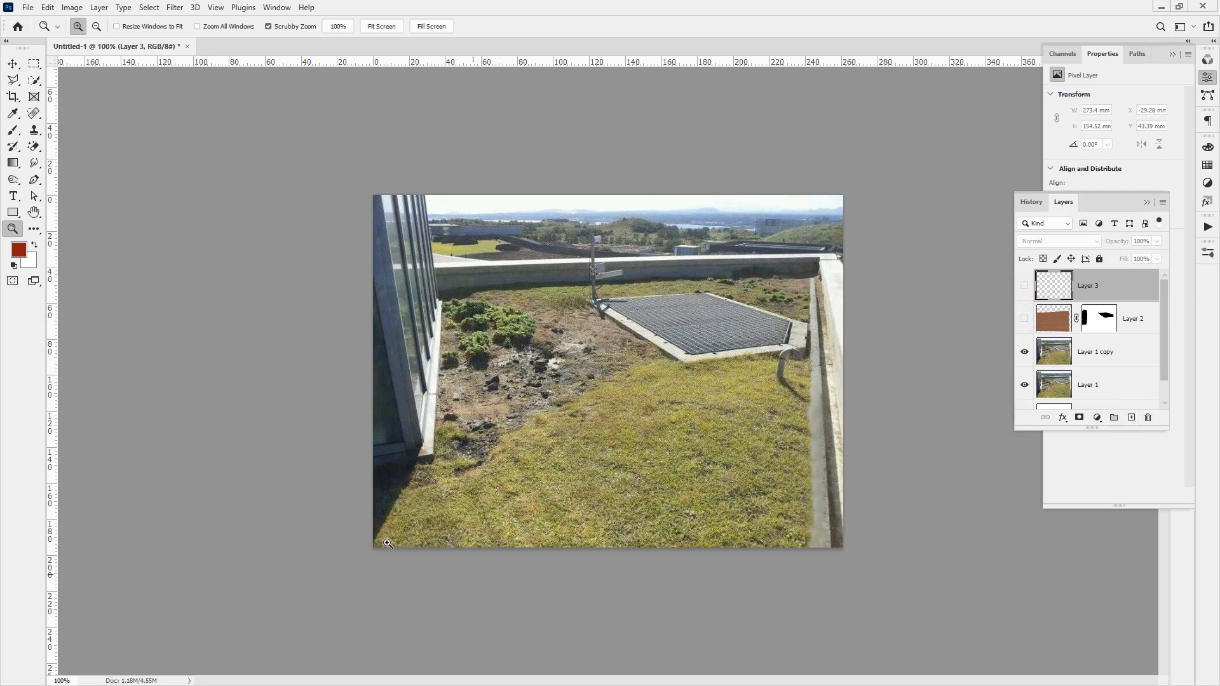
Outline the building's ground shadow in the lower left corner with the Polygonal Lasso, and show Layer 3 and Layer 2 again.
{"action": "key", "text": "l"}
{"action": "left_click", "coordinate": [412, 478]}
{"action": "left_click", "coordinate": [394, 500]}
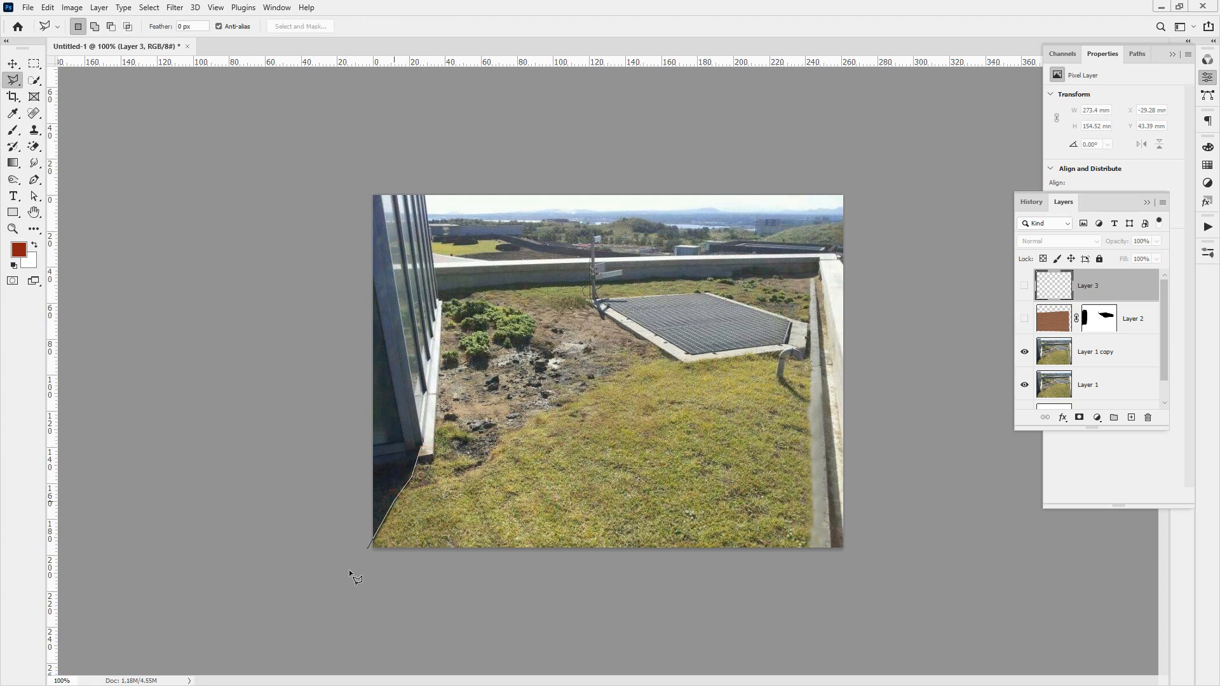
{"action": "double_click", "coordinate": [318, 370]}
{"action": "left_click", "coordinate": [1024, 285]}
{"action": "left_click", "coordinate": [362, 496]}
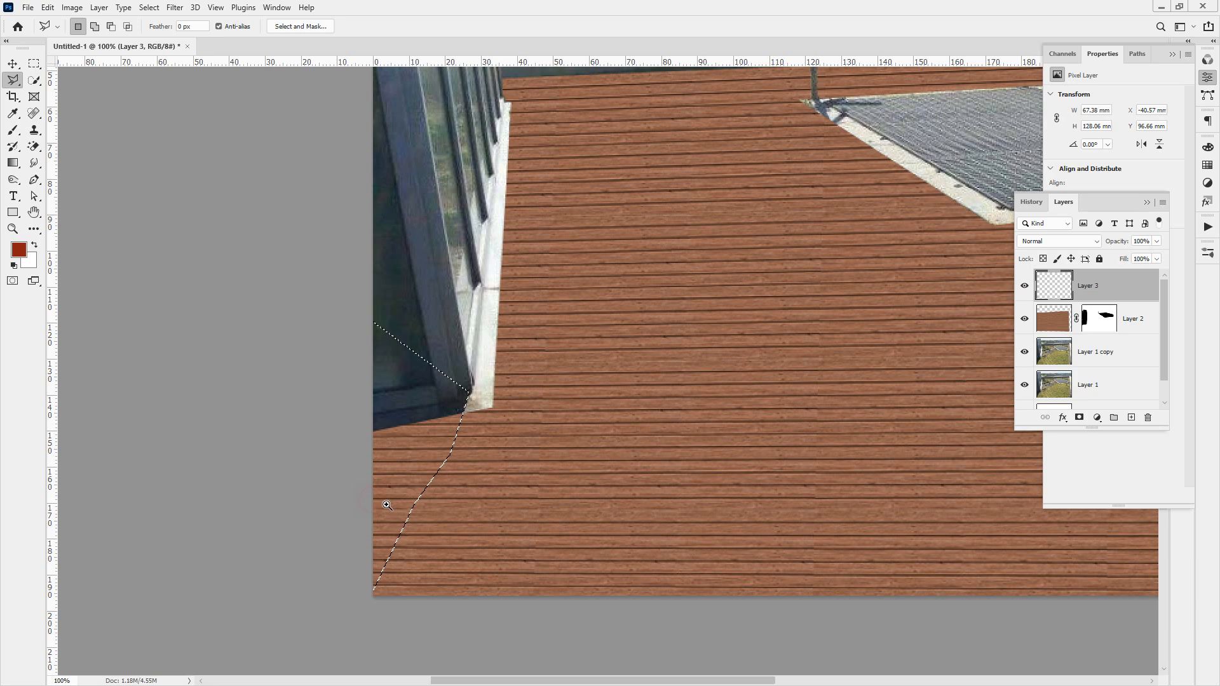
Paint the selected shadow area black on Layer 3 with a 64 px Brush, and clear the selection.
{"action": "left_click", "coordinate": [389, 508]}
{"action": "key", "text": "d"}
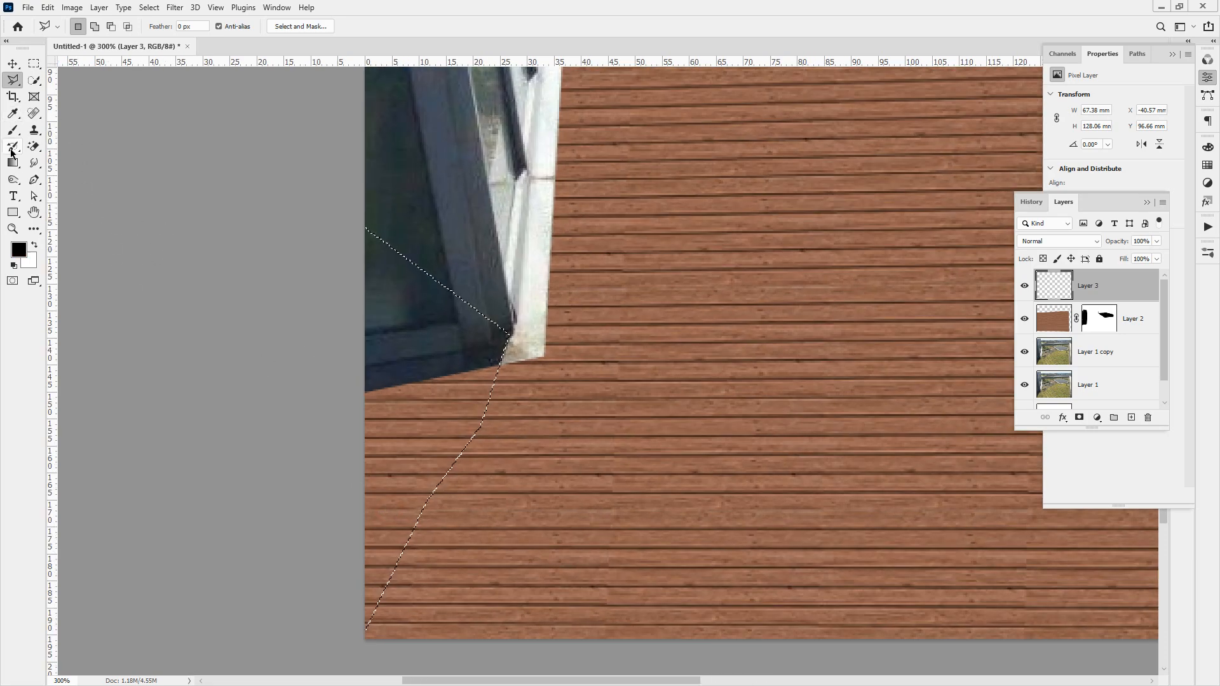
{"action": "left_click", "coordinate": [13, 130]}
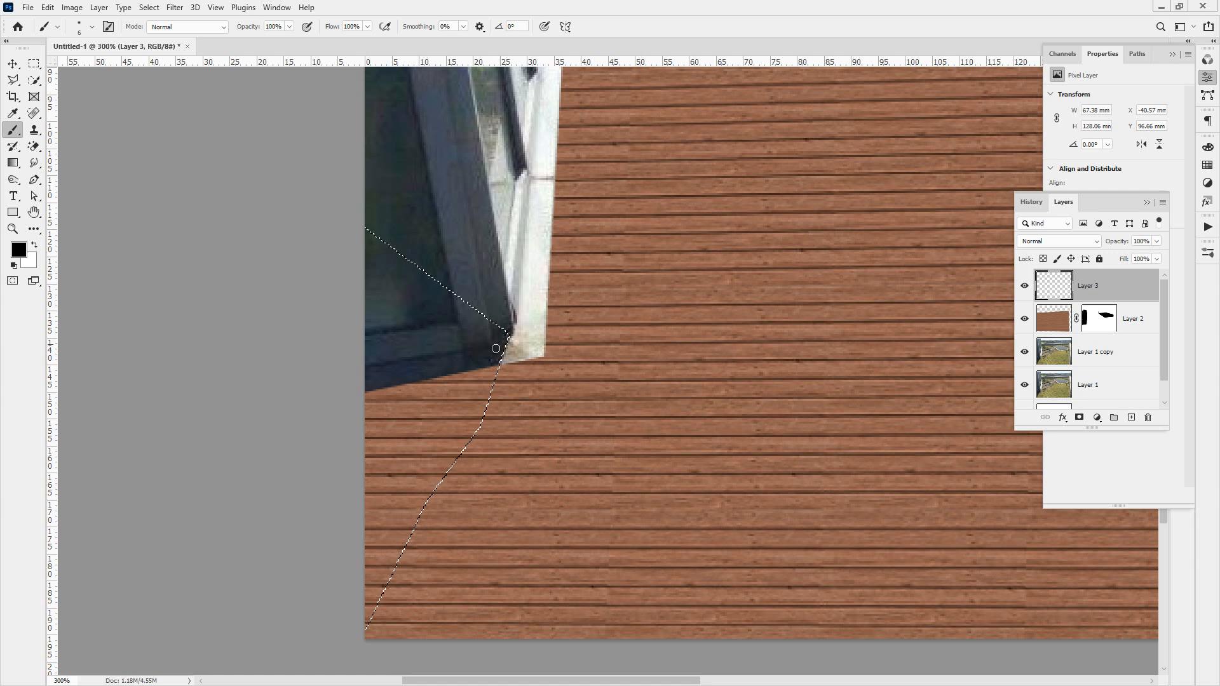
{"action": "left_click", "coordinate": [91, 26]}
{"action": "left_click_drag", "start_coordinate": [96, 71], "coordinate": [99, 70]}
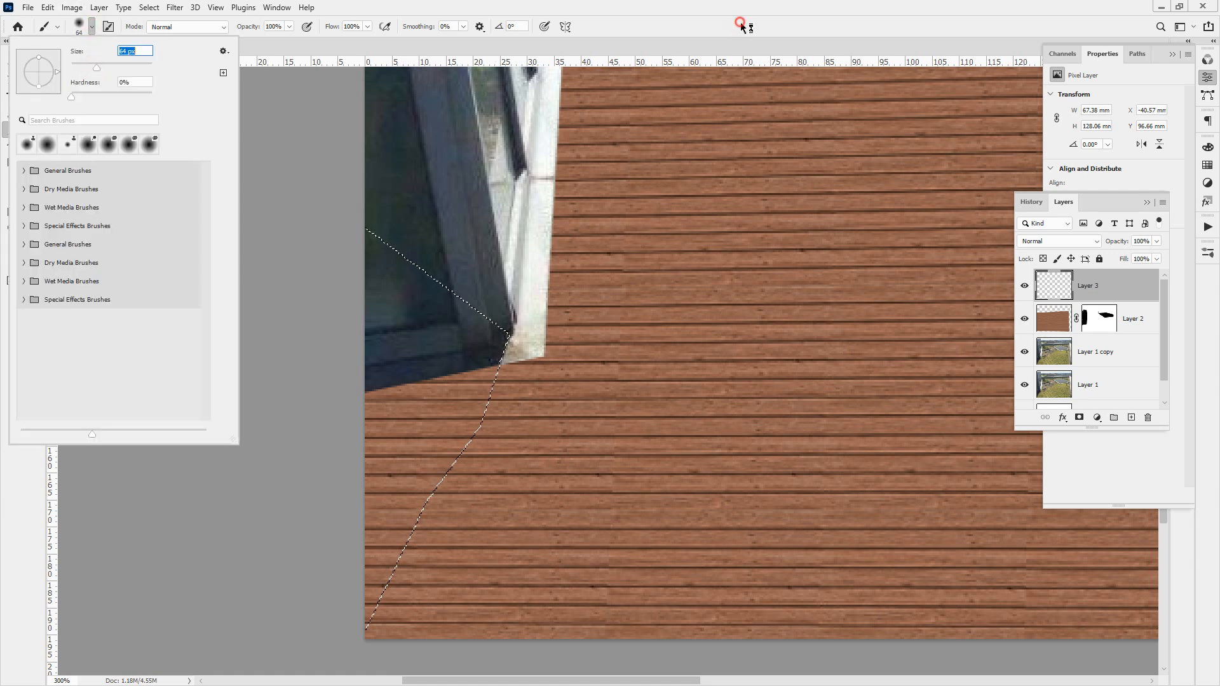
{"action": "left_click", "coordinate": [553, 322]}
{"action": "mouse_move", "coordinate": [498, 321]}
{"action": "left_mouse_down"}
{"action": "mouse_move", "coordinate": [401, 449]}
{"action": "mouse_move", "coordinate": [257, 440]}
{"action": "mouse_move", "coordinate": [458, 431]}
{"action": "mouse_move", "coordinate": [375, 610]}
{"action": "mouse_move", "coordinate": [403, 270]}
{"action": "mouse_move", "coordinate": [417, 293]}
{"action": "left_mouse_up"}
{"action": "key", "text": "ctrl+d"}
Compare blend modes for Layer 3, set it to Darken and lower its opacity to 58%.
{"action": "left_click", "coordinate": [1057, 242]}
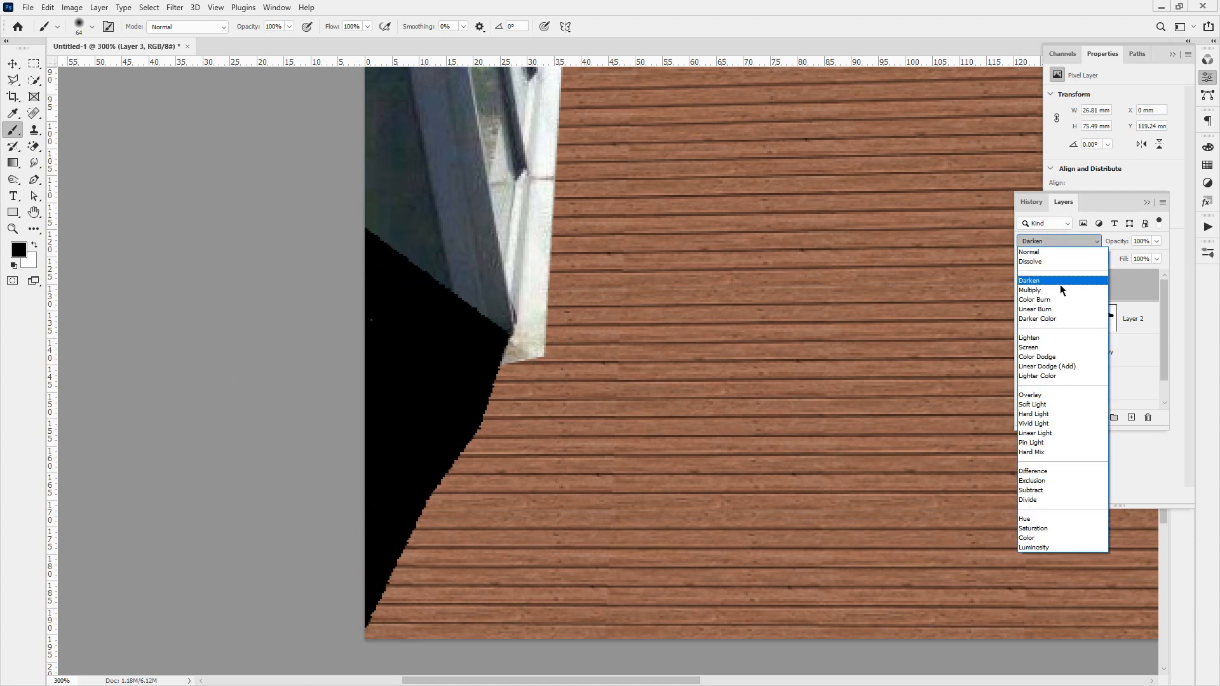
{"action": "left_click", "coordinate": [1060, 283]}
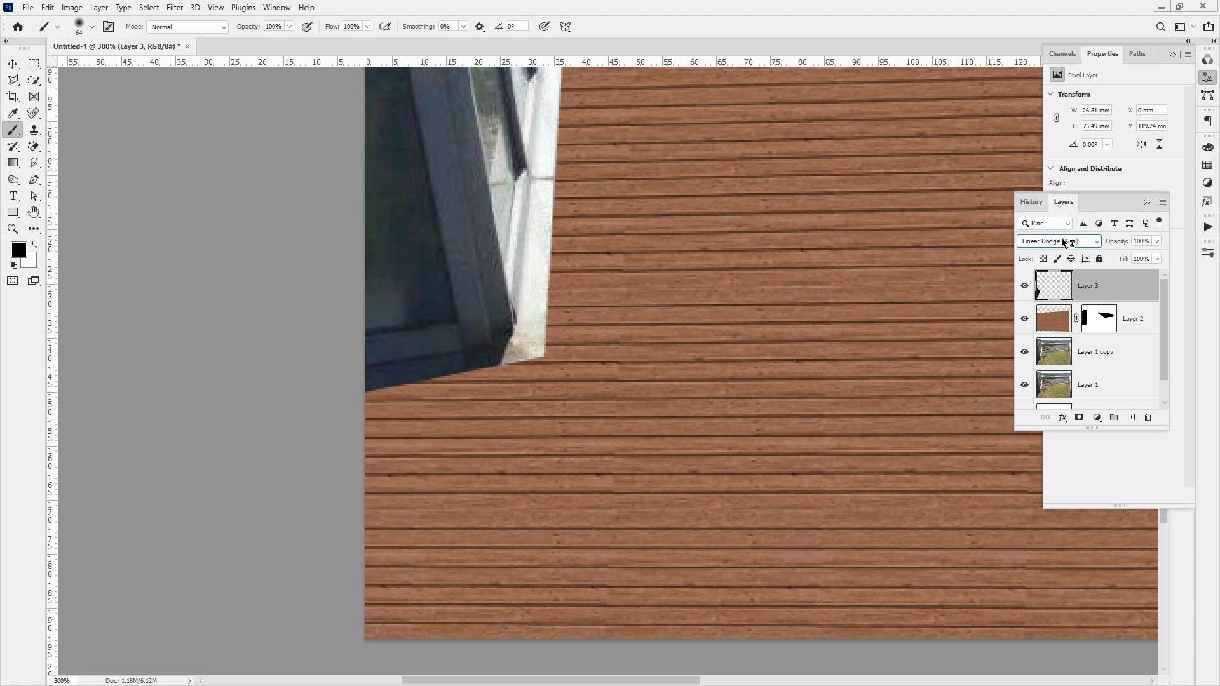
{"action": "scroll", "coordinate": [1063, 242], "scroll_direction": "down", "scroll_amount": 2}
{"action": "scroll", "coordinate": [1063, 242], "scroll_direction": "up", "scroll_amount": 1}
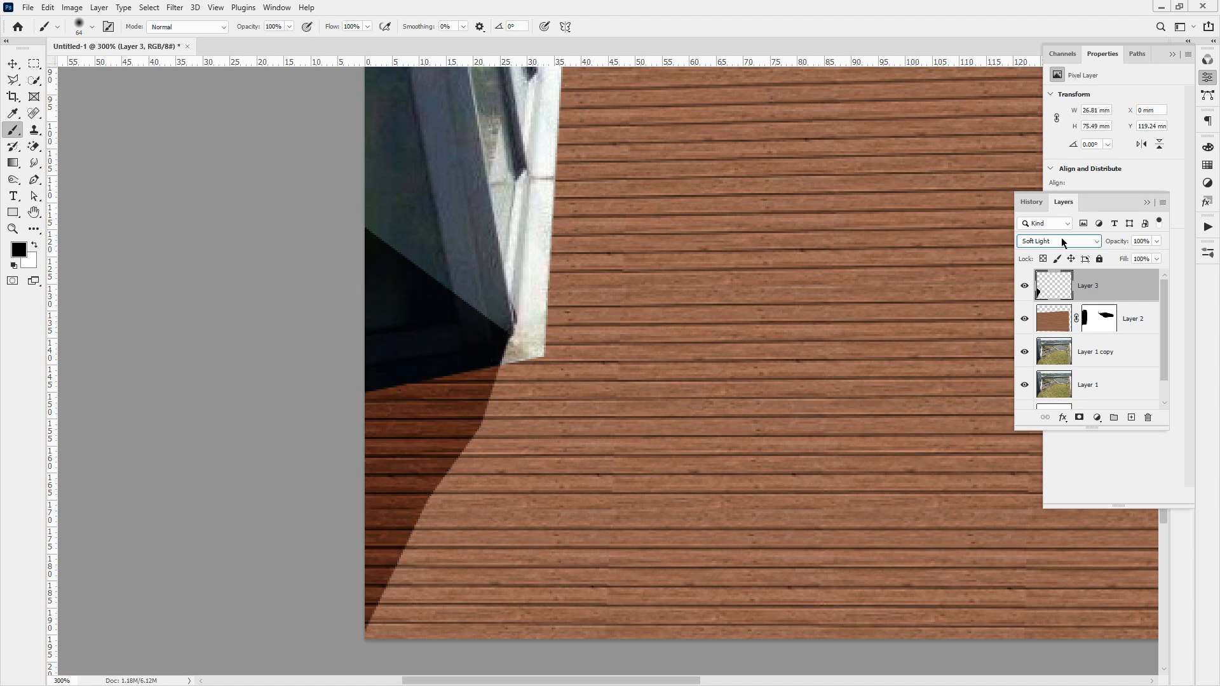
{"action": "scroll", "coordinate": [1064, 242], "scroll_direction": "up", "scroll_amount": 1}
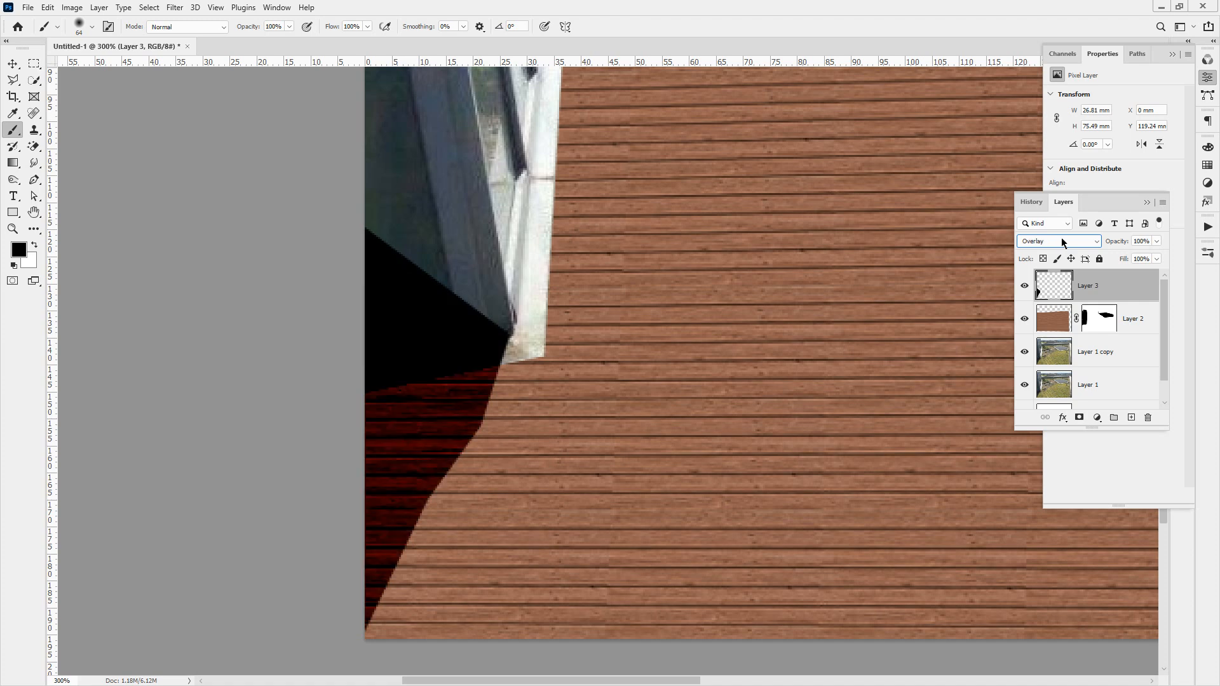
{"action": "scroll", "coordinate": [1064, 242], "scroll_direction": "up", "scroll_amount": 2}
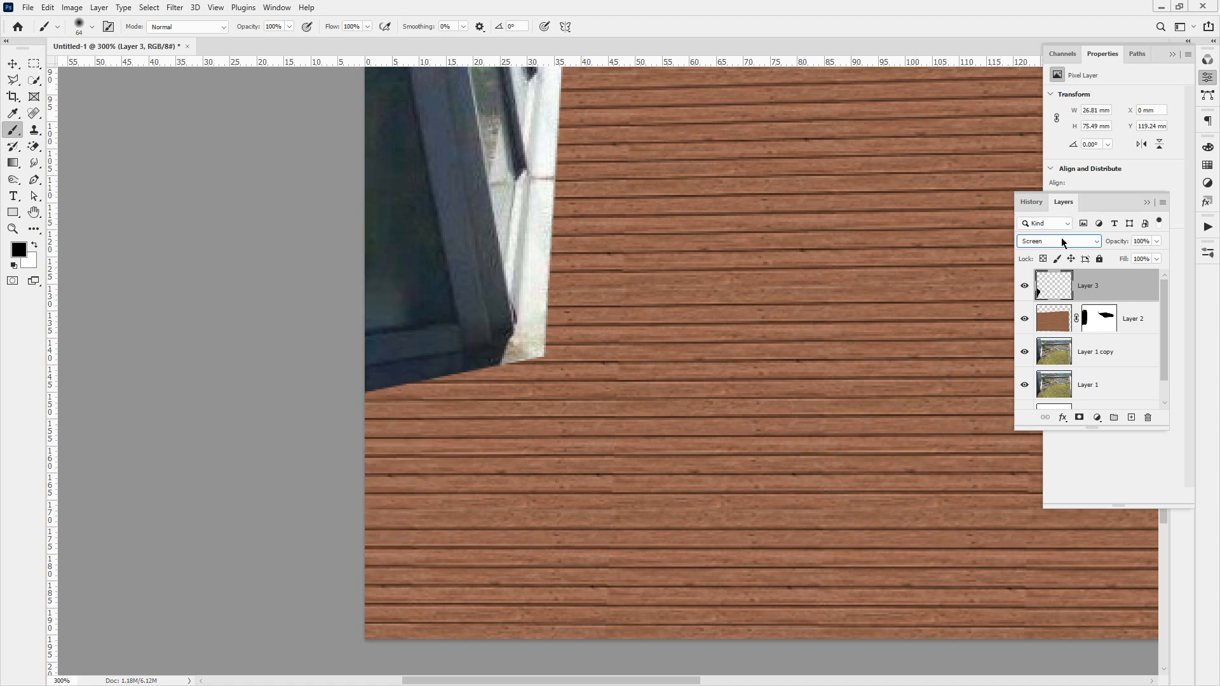
{"action": "scroll", "coordinate": [1063, 242], "scroll_direction": "up", "scroll_amount": 2}
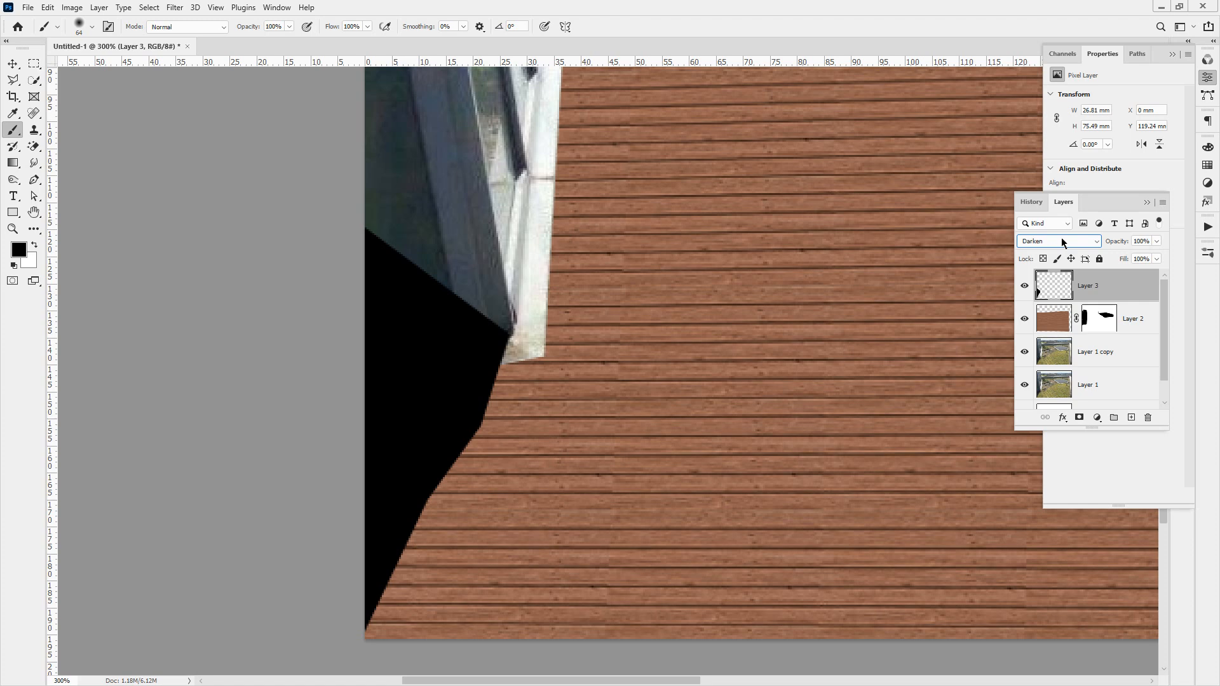
{"action": "left_click", "coordinate": [1157, 241]}
{"action": "mouse_move", "coordinate": [1161, 255]}
{"action": "left_mouse_down"}
{"action": "mouse_move", "coordinate": [1117, 258]}
{"action": "mouse_move", "coordinate": [1133, 253]}
{"action": "left_mouse_up"}
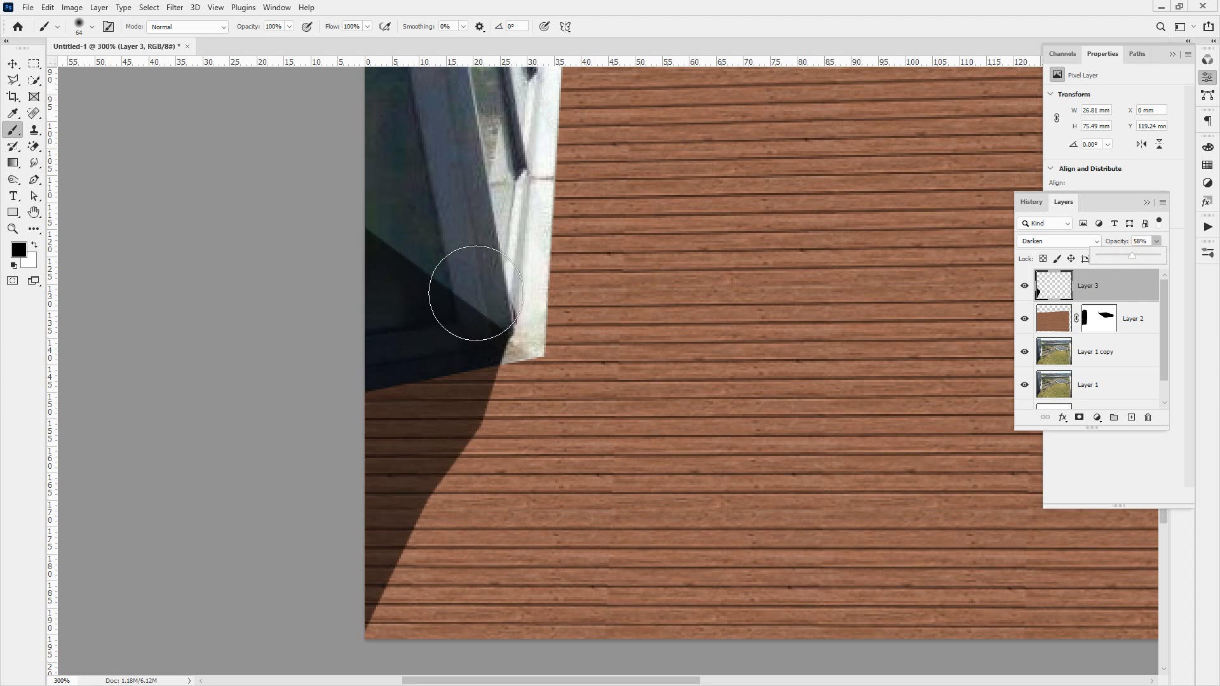
Select and delete the parts of the shadow that overlap the glass building, and view the whole image.
{"action": "key", "text": "l"}
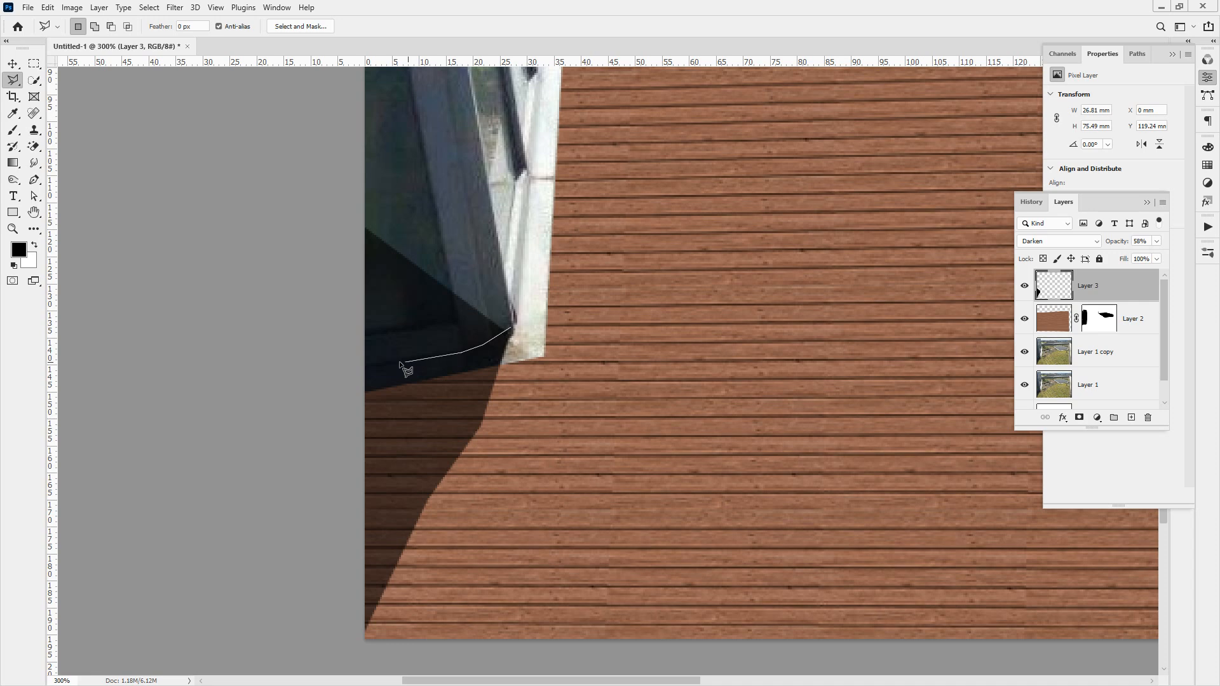
{"action": "double_click", "coordinate": [230, 163]}
{"action": "key", "text": "Delete"}
{"action": "left_click", "coordinate": [470, 280]}
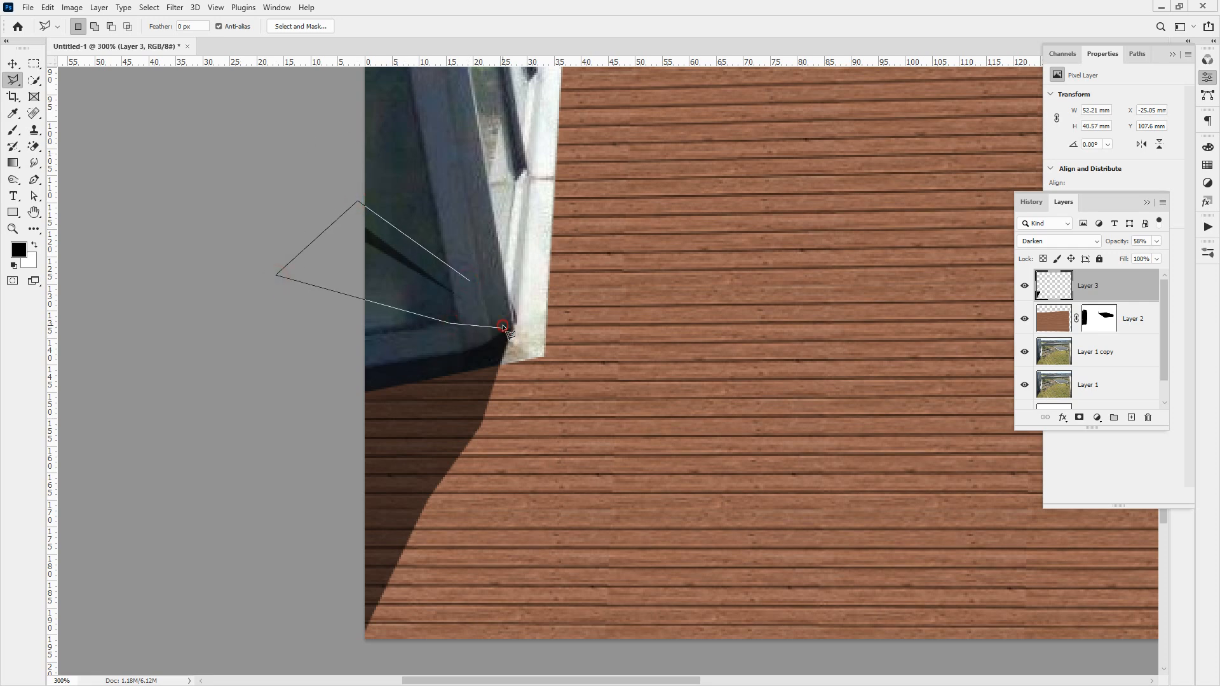
{"action": "double_click", "coordinate": [493, 298]}
{"action": "double_click", "coordinate": [34, 211]}
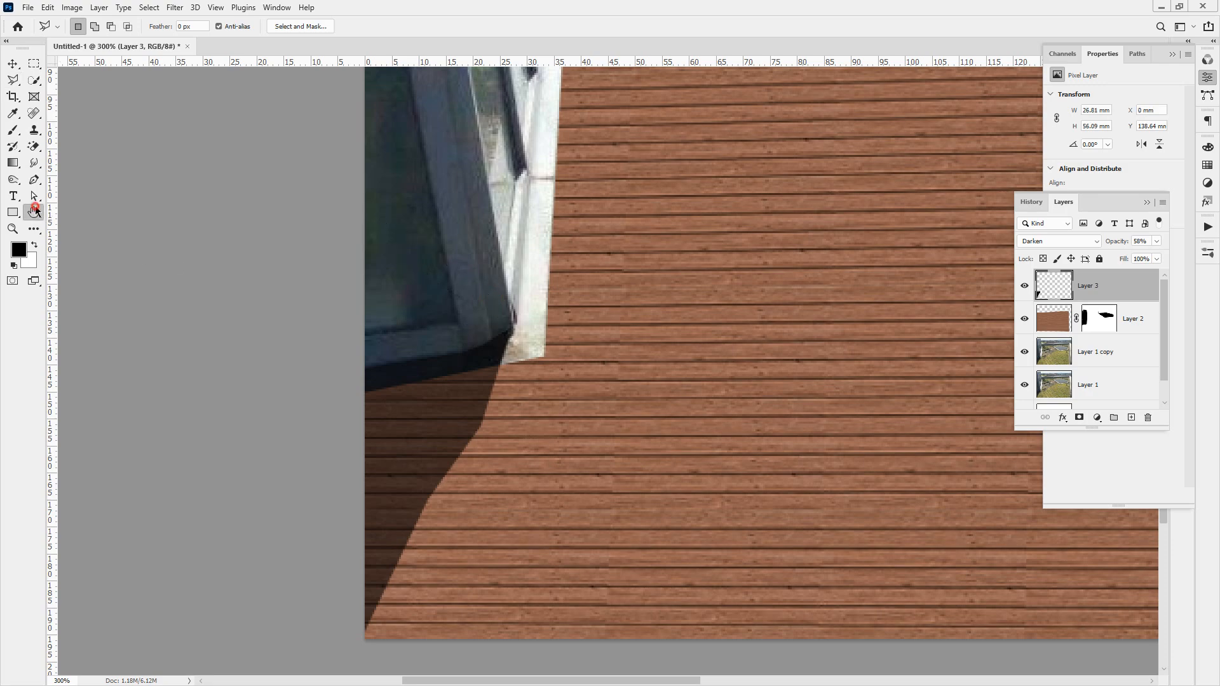
{"action": "double_click", "coordinate": [13, 228]}
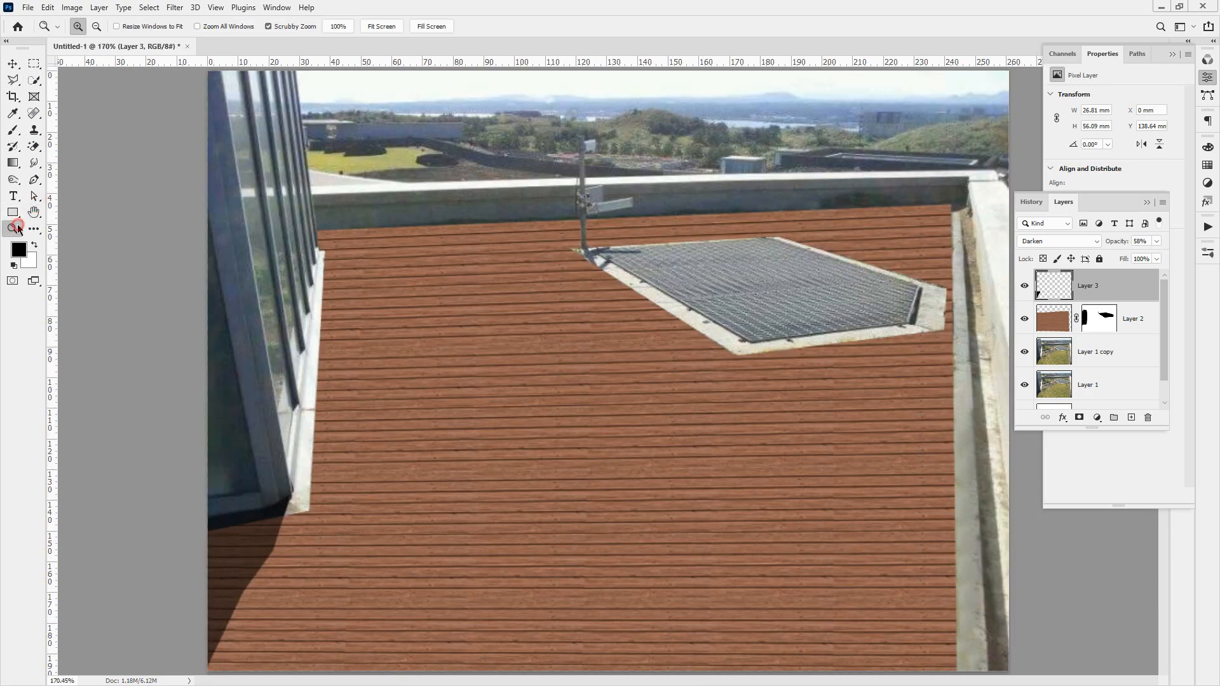